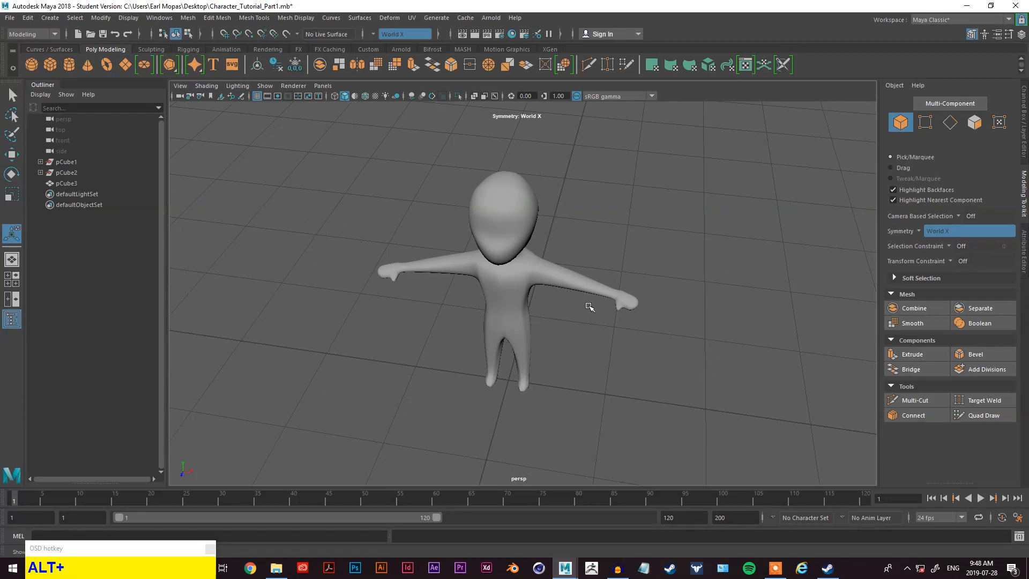
scroll(568, 296, "up", 3)
scroll(560, 297, "down", 4)
left_click_drag(557, 310, 561, 319, "alt")
middle_click_drag(560, 319, 547, 315, "alt")
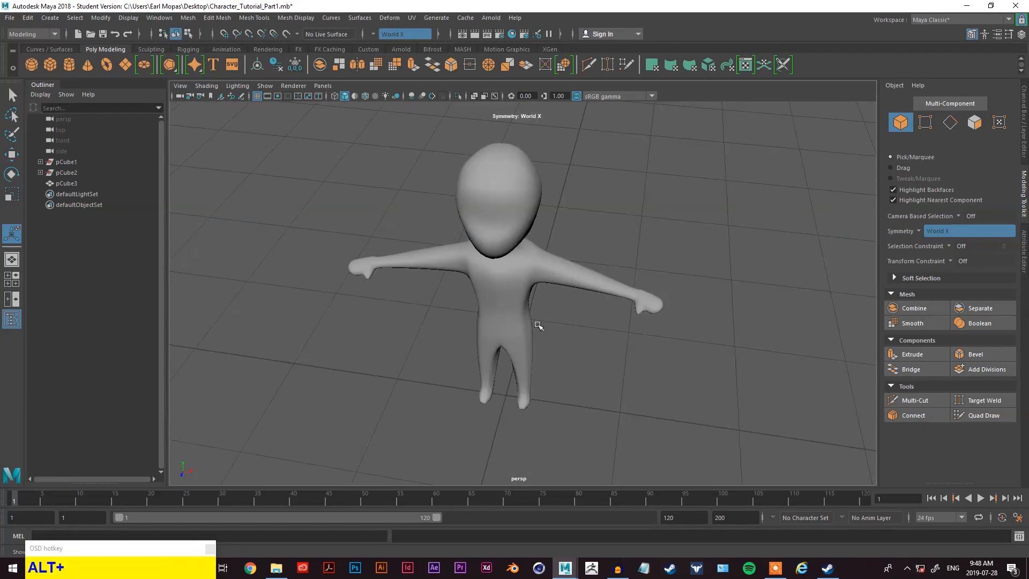
scroll(529, 280, "down", 2)
scroll(528, 281, "up", 2)
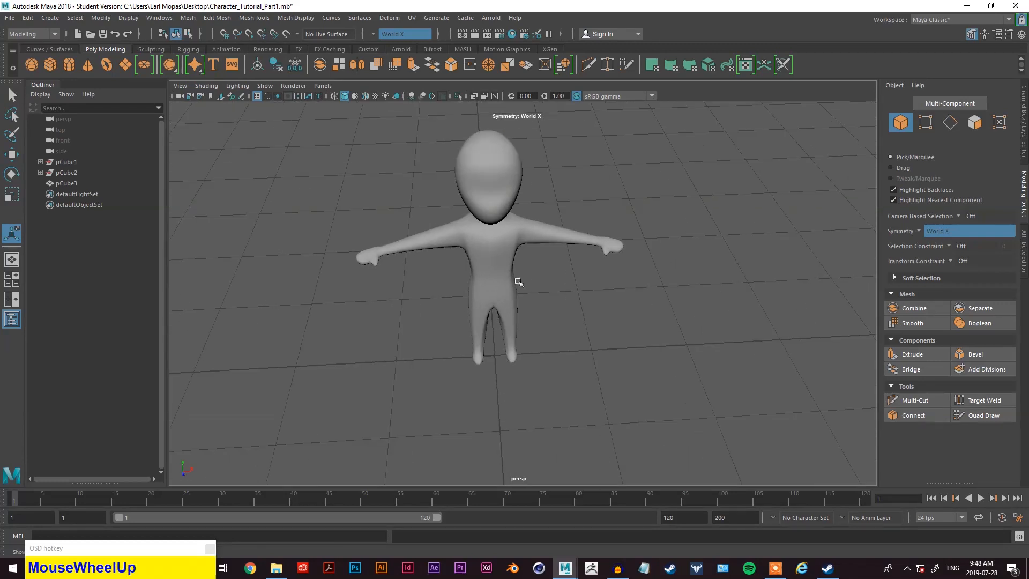
- Create a 1 by 1 polygon plane with 2 width subdivisions and 1 height subdivision
key("space")
left_click_drag(427, 235, 597, 337)
left_click_drag(475, 381, 466, 396, "alt")
left_click_drag(649, 416, 589, 433)
left_click_drag(652, 426, 652, 424)
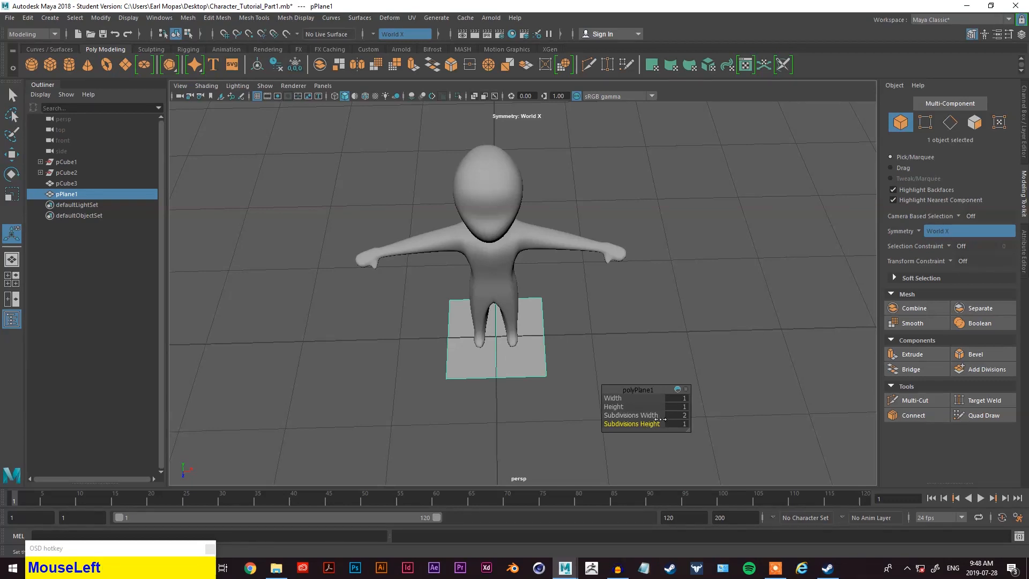
- Select the plane and show its creation settings, including the width and height subdivisions
left_click(627, 311)
key("q")
left_click(490, 367)
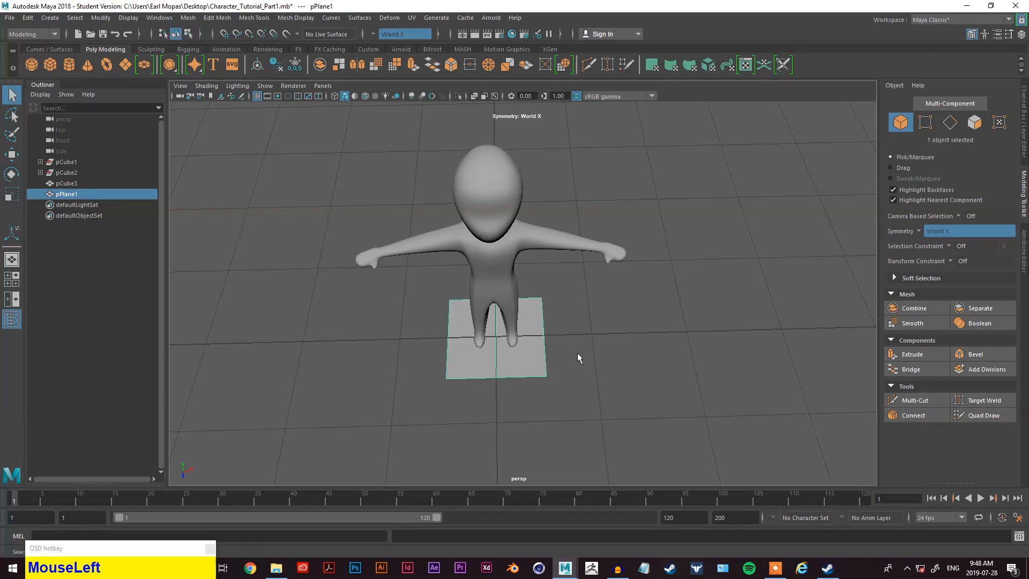
left_click(1021, 114)
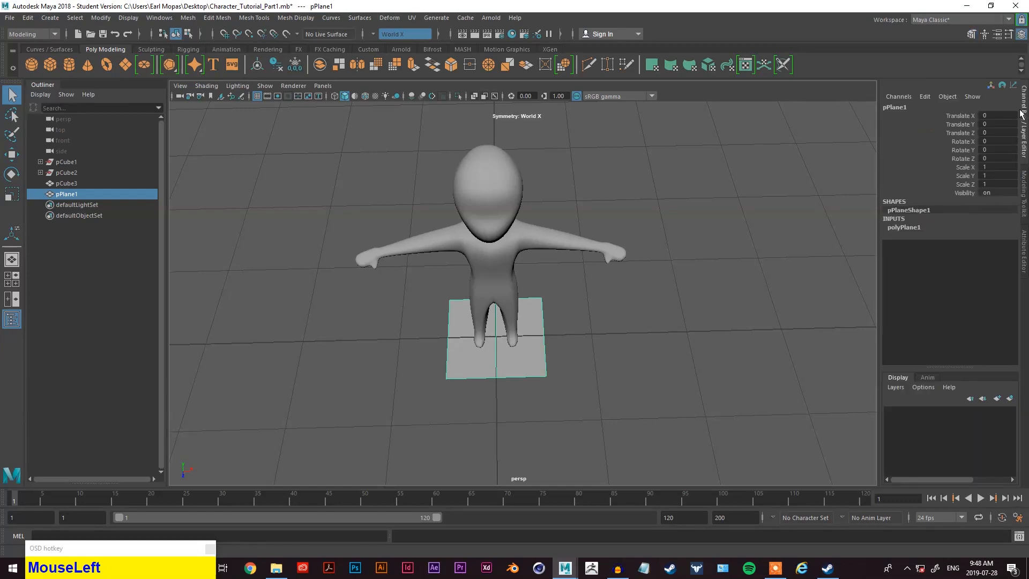
left_click(908, 227)
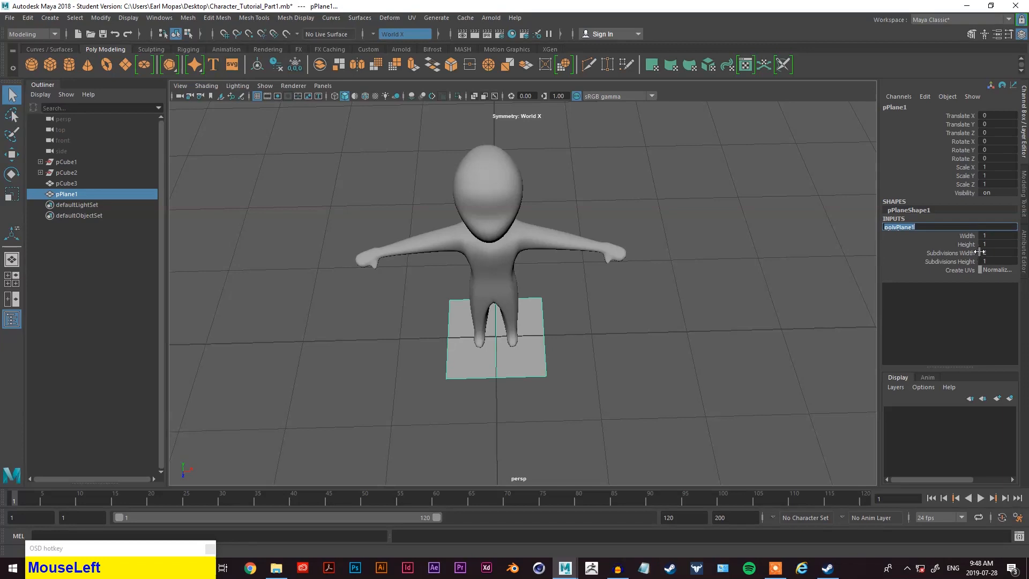
- Scale the plane to about 0.573 in X and 0.456 in Z, and move it along X to about 1.294
left_click(624, 350)
right_click_drag(483, 351, 503, 348)
left_click(503, 351)
key("q")
key("w")
key("e")
key("r")
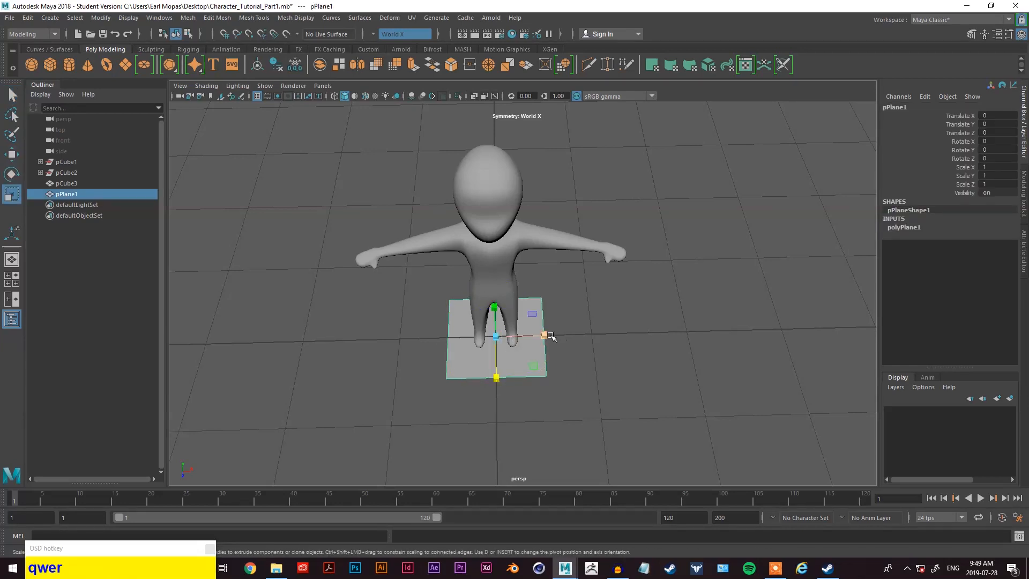
left_click_drag(551, 336, 528, 336)
left_click_drag(496, 378, 666, 353)
key("w")
- In the top view, resize the plane to about 0.503 in X and 0.339 in Z, and move it to about 0.97 in X
key("space")
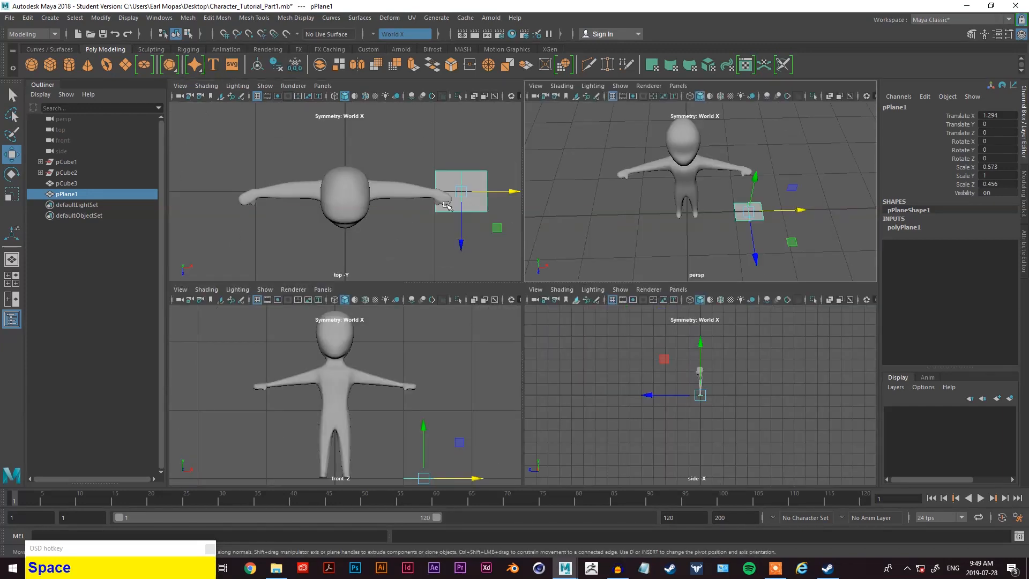
key("space")
left_click_drag(804, 293, 781, 294)
key("w")
key("e")
key("r")
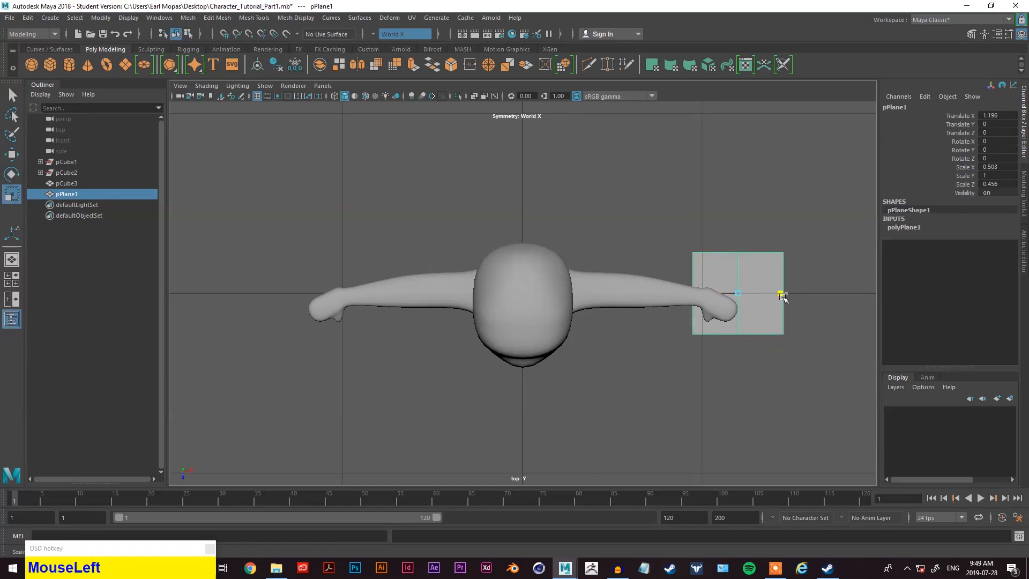
left_click_drag(729, 343, 737, 329)
key("w")
left_click_drag(762, 293, 730, 293)
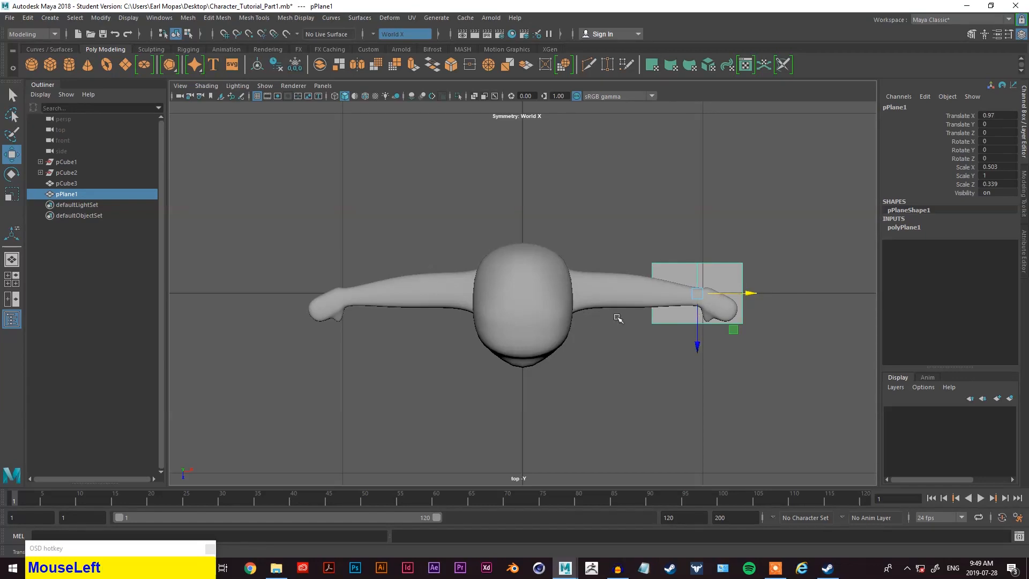
key("space")
key("space")
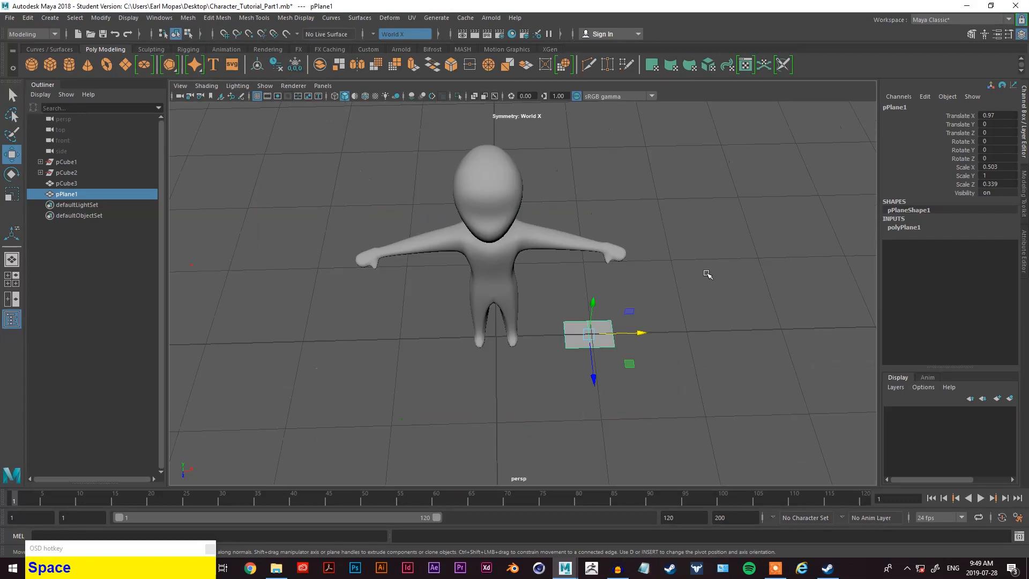
- Mirror the plane across the world X axis in the negative direction to get a matching one on the other side
scroll(705, 276, "up", 2)
left_click_drag(705, 275, 608, 369, "alt")
scroll(616, 320, "down", 2)
right_click_drag(713, 303, 750, 250)
right_click_drag(672, 288, 718, 233)
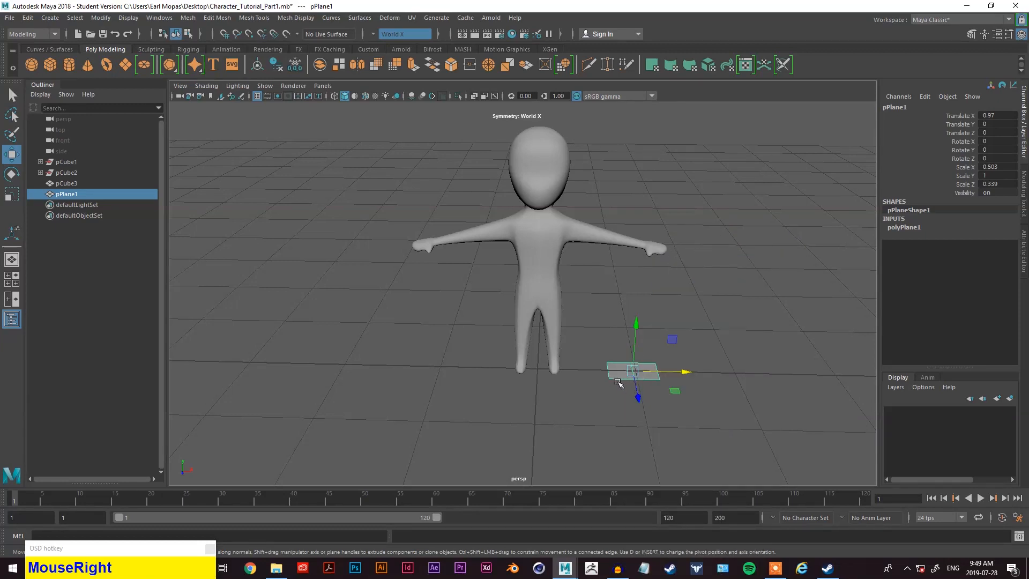
key("space")
left_click_drag(488, 400, 521, 306)
left_click_drag(553, 376, 592, 320, "alt")
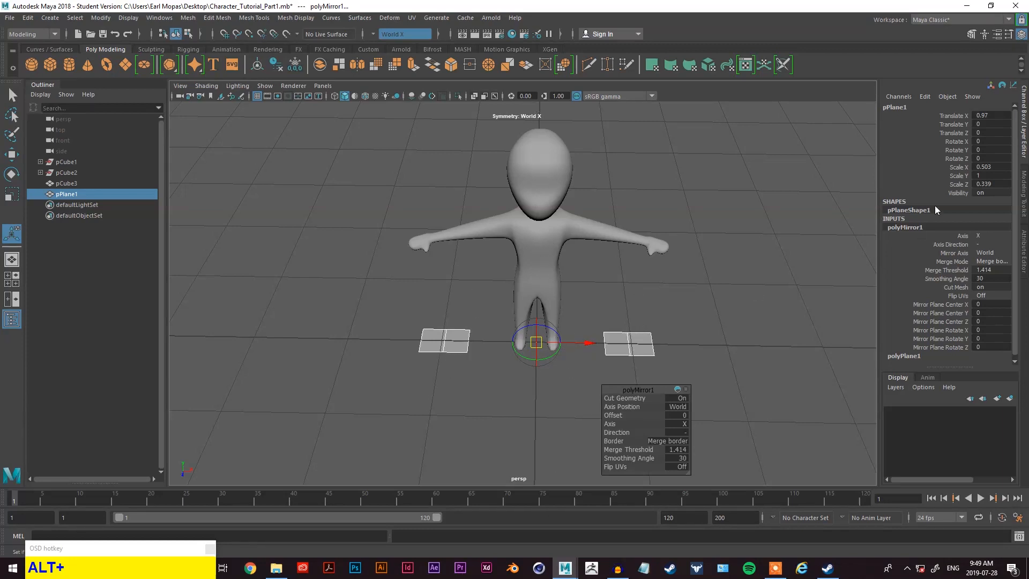
- Select the mirrored plane pair and raise it above the arms to about 1.56 in Y
left_click(1024, 194)
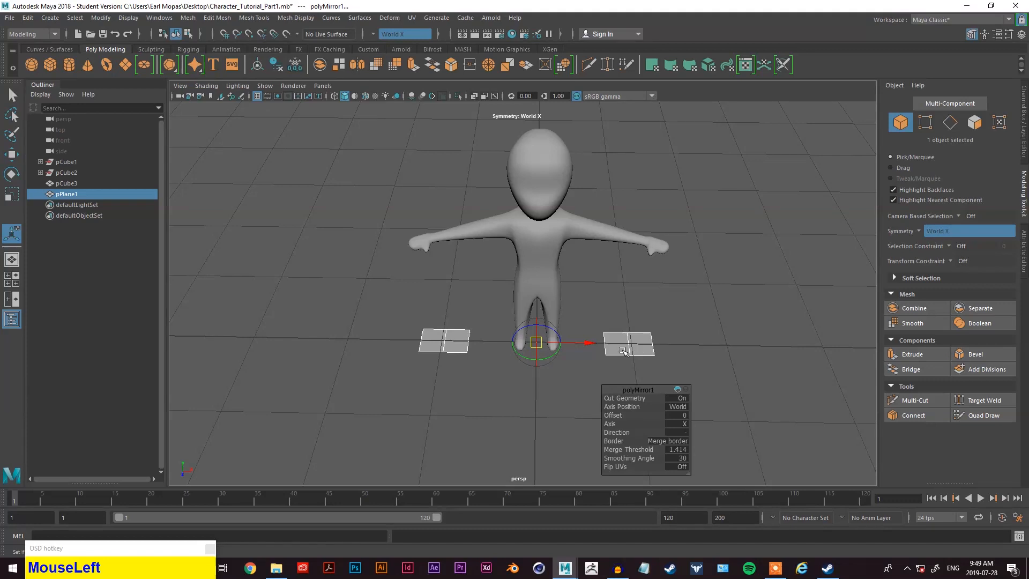
scroll(575, 358, "down", 2)
scroll(575, 357, "up", 2)
left_click_drag(574, 358, 577, 340, "alt")
left_click(636, 325)
left_click(635, 358)
key("w")
left_click_drag(637, 317, 663, 232)
left_click_drag(511, 256, 590, 259, "alt")
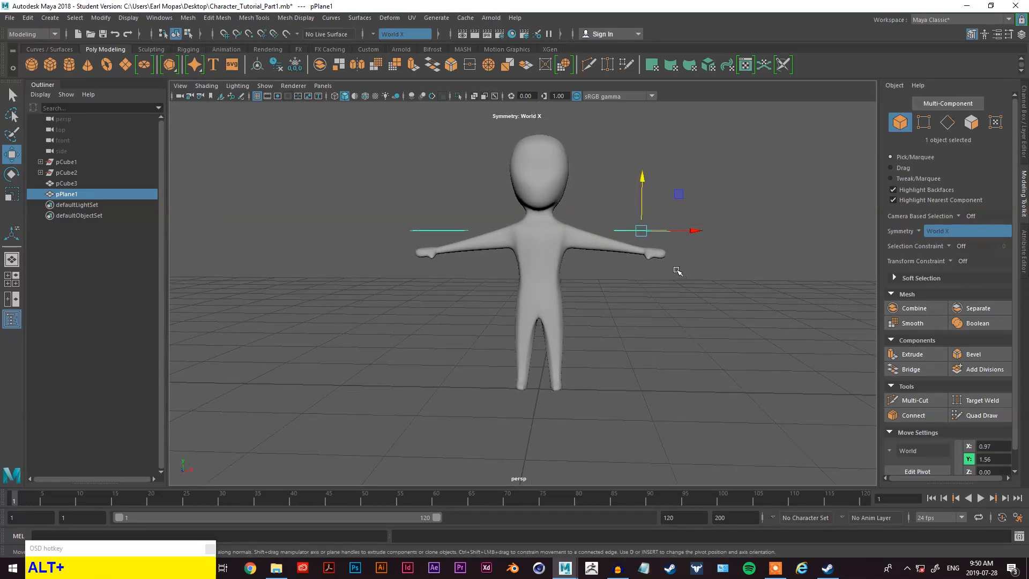
- Select the planes' vertices and move them inward along X and slightly up, above the character's shoulders
left_click_drag(703, 217, 668, 237, "alt")
right_click_drag(705, 148, 683, 152)
left_click_drag(538, 182, 711, 299)
left_click_drag(696, 226, 658, 230)
right_click_drag(673, 124, 627, 166)
left_click_drag(602, 184, 603, 171)
- Try to scale the plane pair along X as a whole object, and undo the scaling
scroll(613, 229, "up", 2)
left_click_drag(613, 229, 688, 146, "alt")
right_click_drag(688, 146, 634, 174)
left_click_drag(633, 178, 622, 217, "alt")
left_click(618, 191)
key("w")
key("e")
key("r")
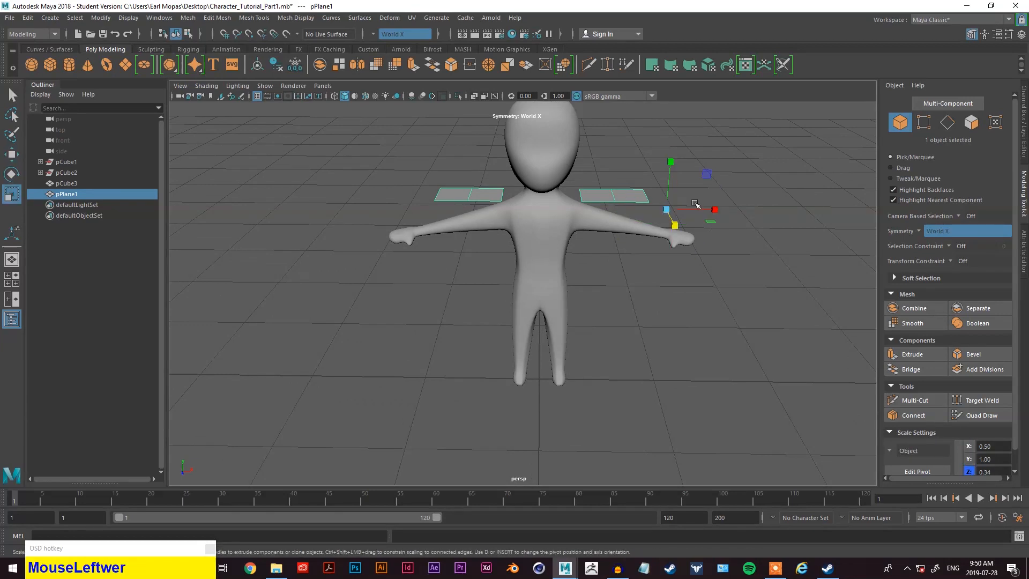
left_click_drag(697, 208, 705, 210)
key("z")
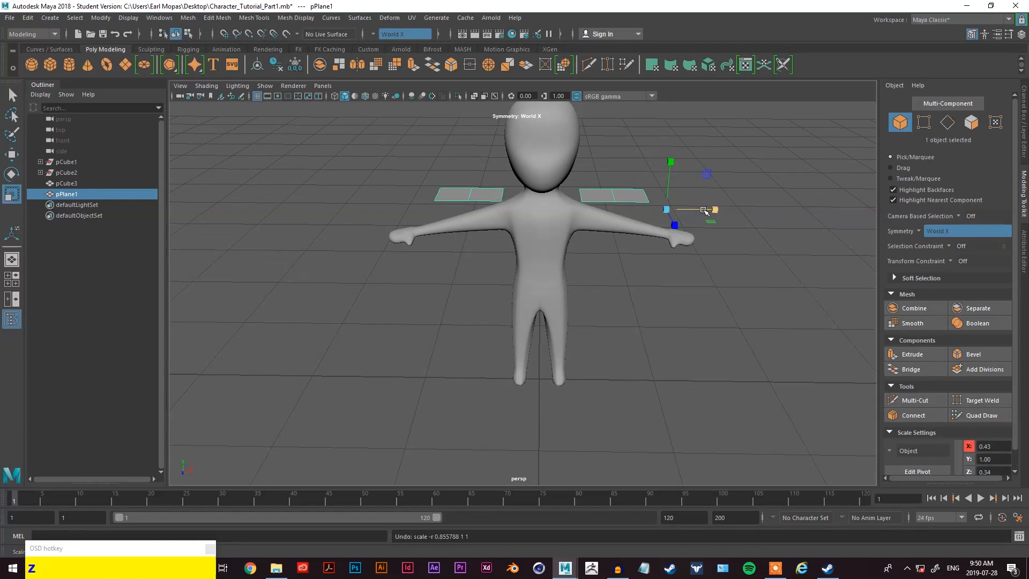
- Scale the vertices of the shoulder planes along X to make each plane narrower
right_click_drag(643, 147, 621, 141)
left_click_drag(661, 196, 783, 196)
left_click_drag(652, 160, 580, 227)
key("z")
left_click_drag(663, 198, 650, 201)
left_click_drag(606, 271, 554, 384, "alt")
left_click_drag(555, 387, 675, 275, "alt")
left_click_drag(676, 276, 741, 137, "alt")
- Select all vertices of the shoulder plane and move them slightly inward along X toward the neck
right_click_drag(741, 138, 760, 124)
right_click_drag(644, 152, 614, 151)
left_click_drag(570, 157, 673, 231)
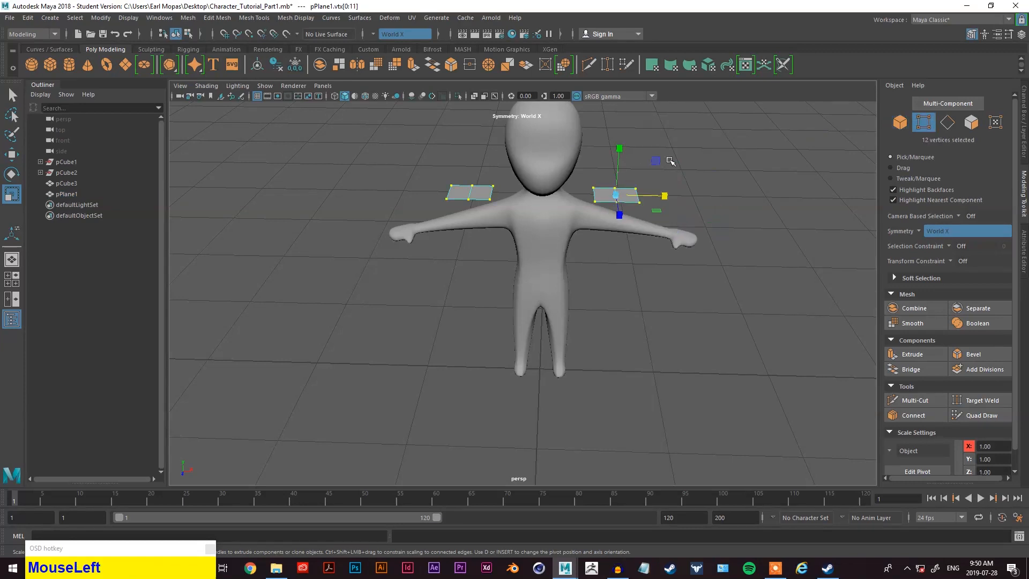
key("w")
left_click_drag(659, 196, 649, 259)
scroll(620, 313, "down", 2, "alt")
- Insert an edge loop lengthwise through the middle of each shoulder plane with the Insert Edge Loop tool
right_click_drag(650, 260, 645, 236)
left_click(516, 324)
scroll(516, 329, "up", 2)
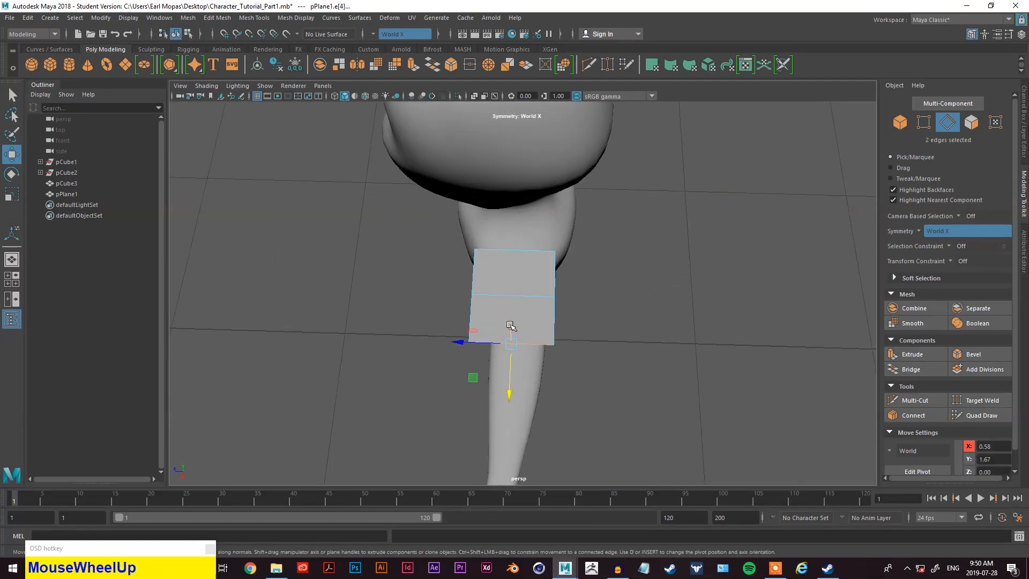
key("space")
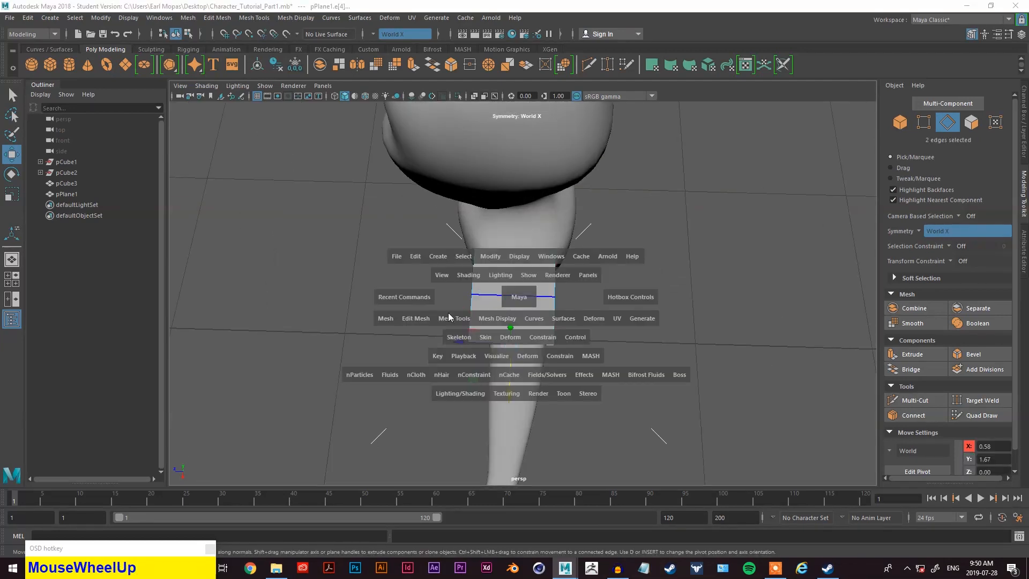
mouse_move(471, 318)
left_mouse_down()
mouse_move(505, 444)
mouse_move(495, 391)
mouse_move(494, 401)
left_mouse_up()
left_click_drag(512, 338, 517, 298)
scroll(574, 264, "down", 5)
left_click_drag(574, 264, 592, 309, "alt")
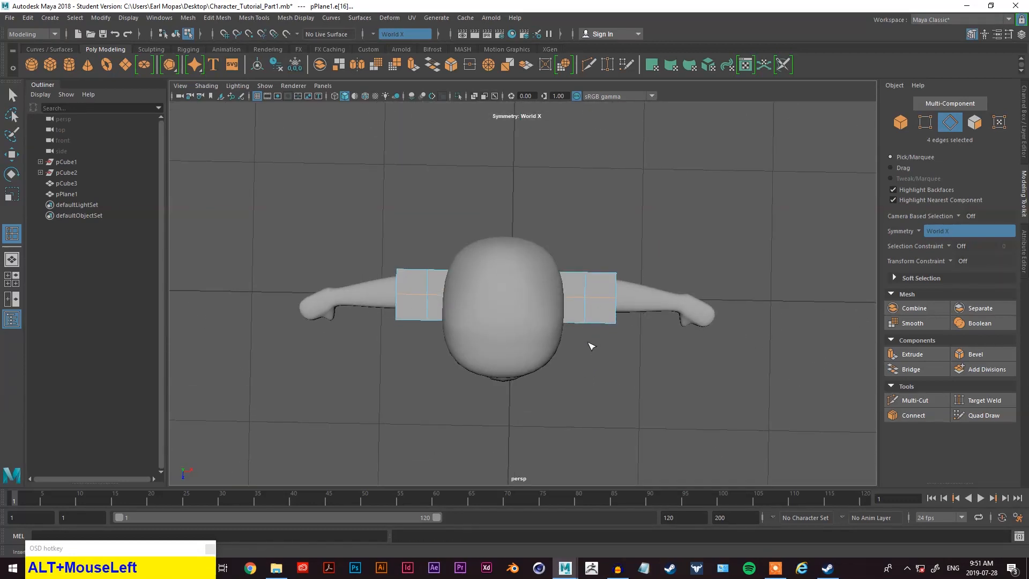
- Select the two back border edges of the shoulder plane and extrude them by about 0.09
left_click_drag(592, 346, 579, 291, "alt")
left_click_drag(596, 236, 569, 206, "alt")
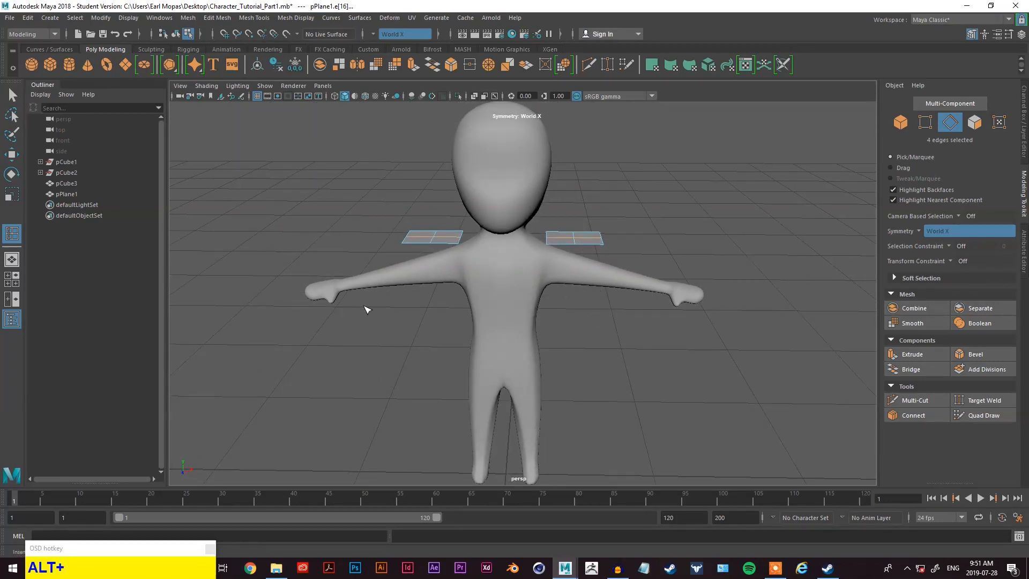
left_click_drag(565, 292, 565, 317, "alt")
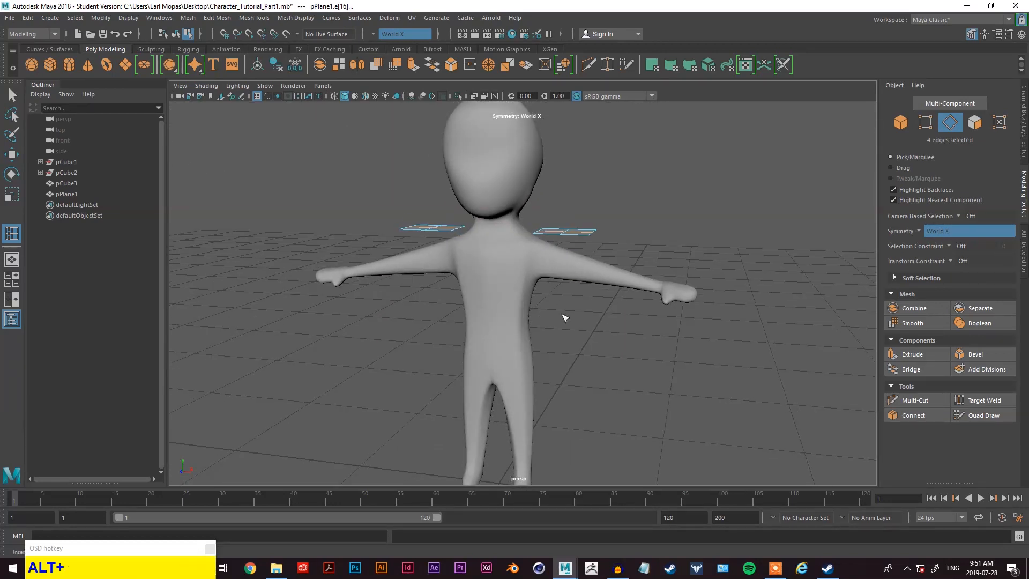
left_click_drag(595, 262, 510, 286, "alt")
right_click(627, 223)
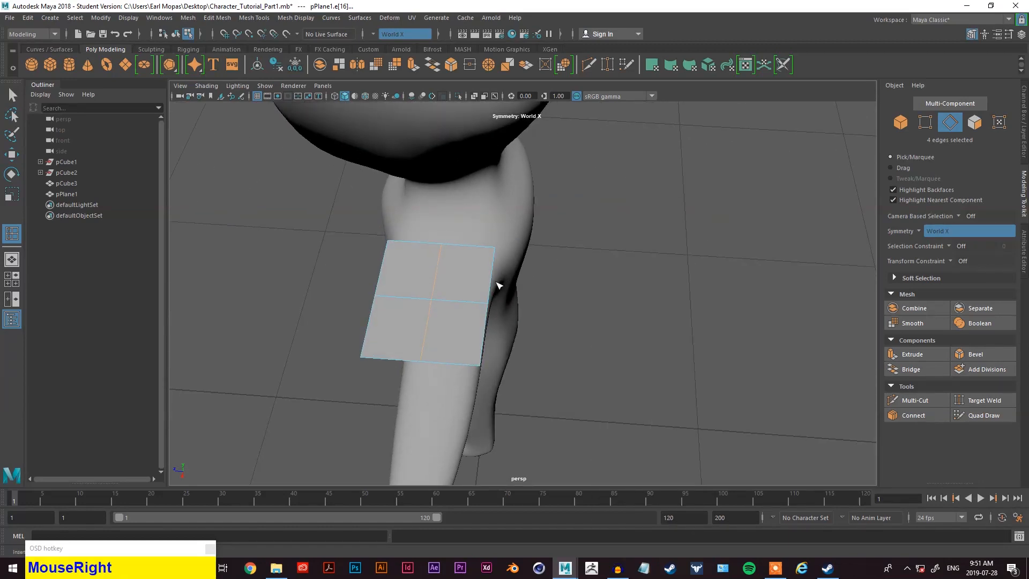
key("q")
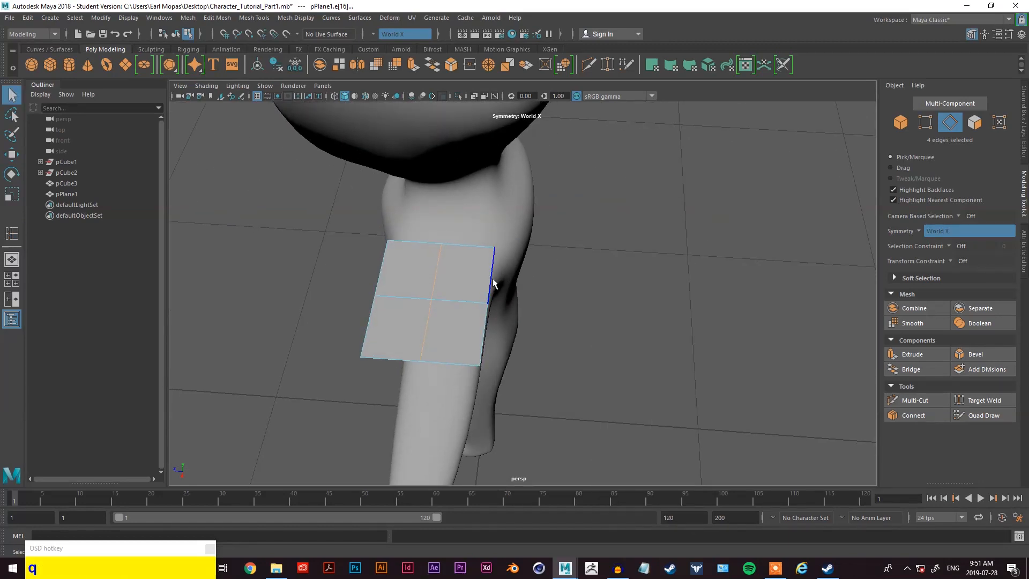
left_click_drag(493, 282, 493, 282)
left_click(478, 342, "shift")
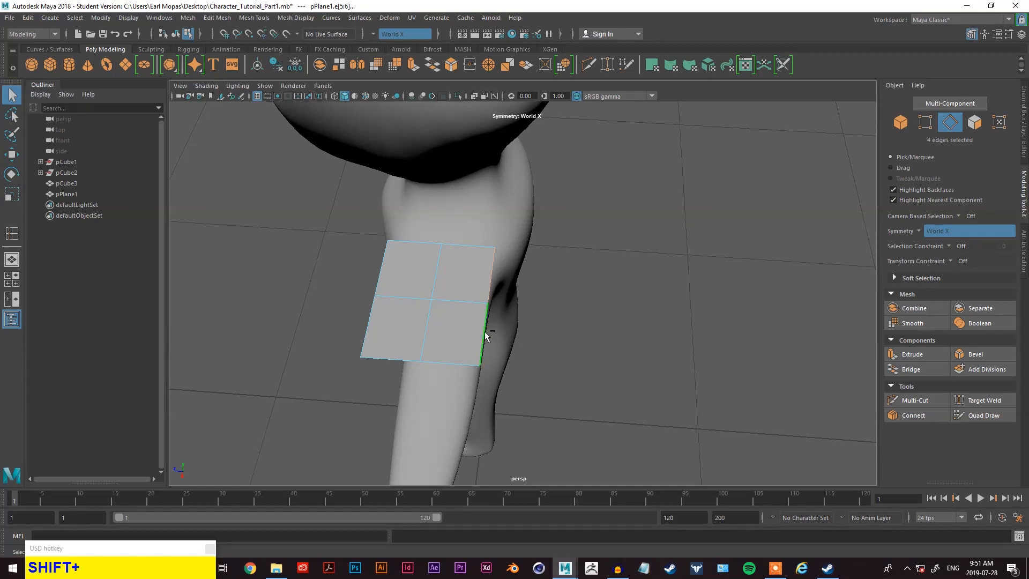
left_click(911, 354)
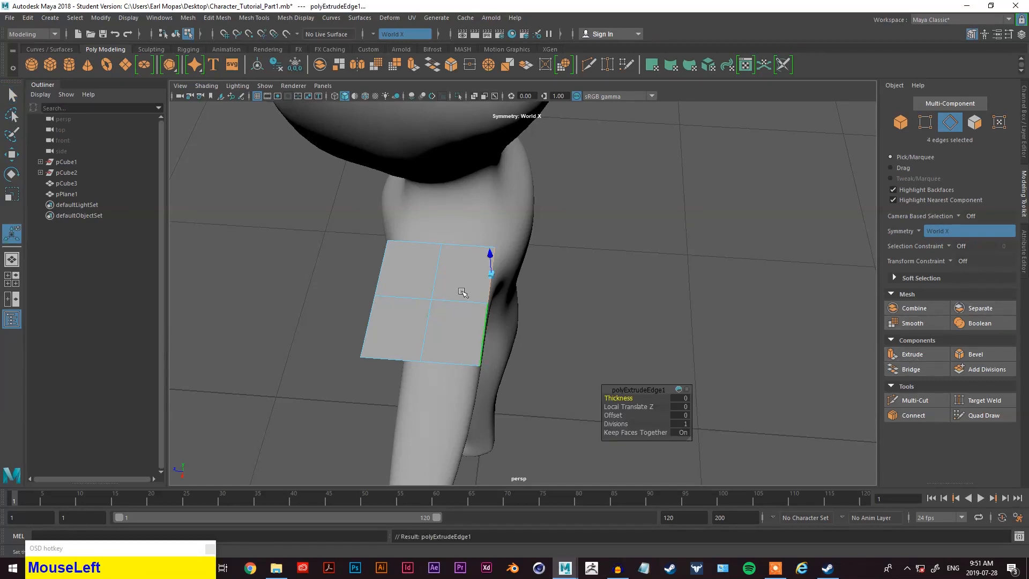
left_click_drag(493, 242, 581, 239)
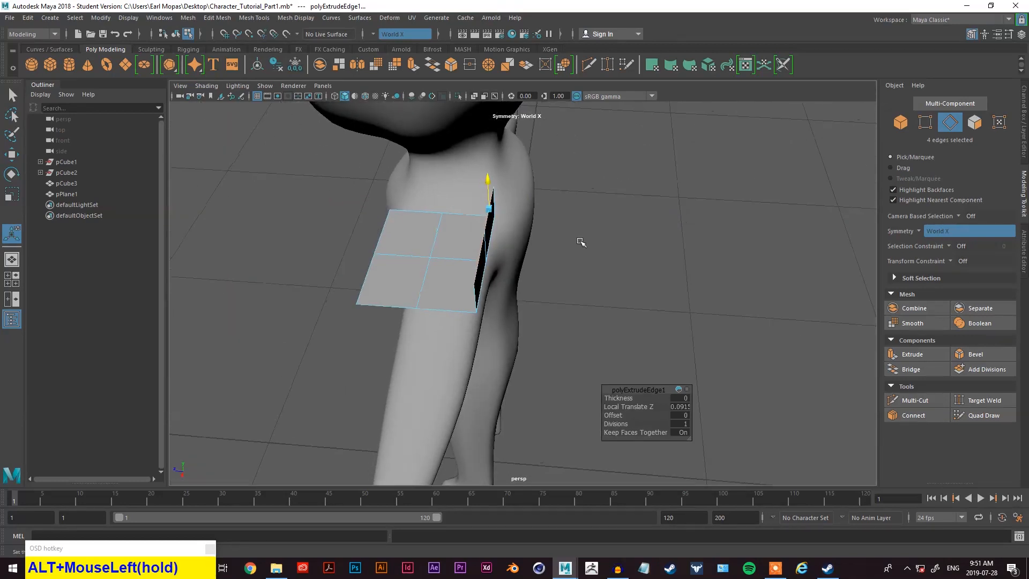
- Move the extruded back edges outward and down to about 1.58 in Y and -0.24 in Z, forming a sloping back flap
key("w")
left_click_drag(473, 230, 499, 232)
left_click_drag(531, 201, 528, 250)
left_click_drag(528, 250, 413, 244, "alt")
middle_click_drag(414, 244, 375, 300, "alt")
left_click_drag(375, 300, 595, 351, "alt")
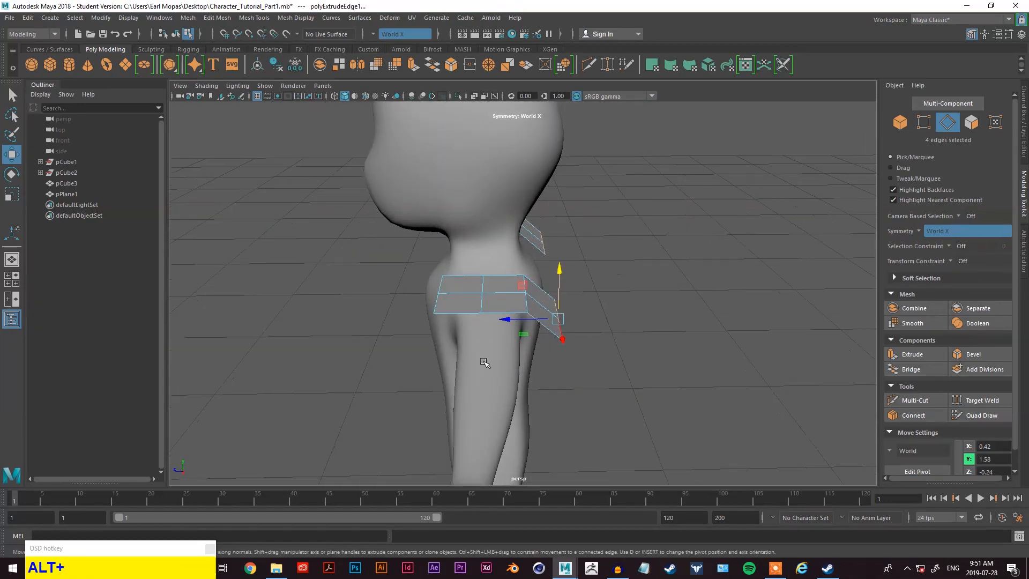
- Select the two front border edges of the shoulder plane and extrude them by about 0.086
left_click_drag(486, 364, 474, 303, "alt")
key("q")
left_click(477, 310)
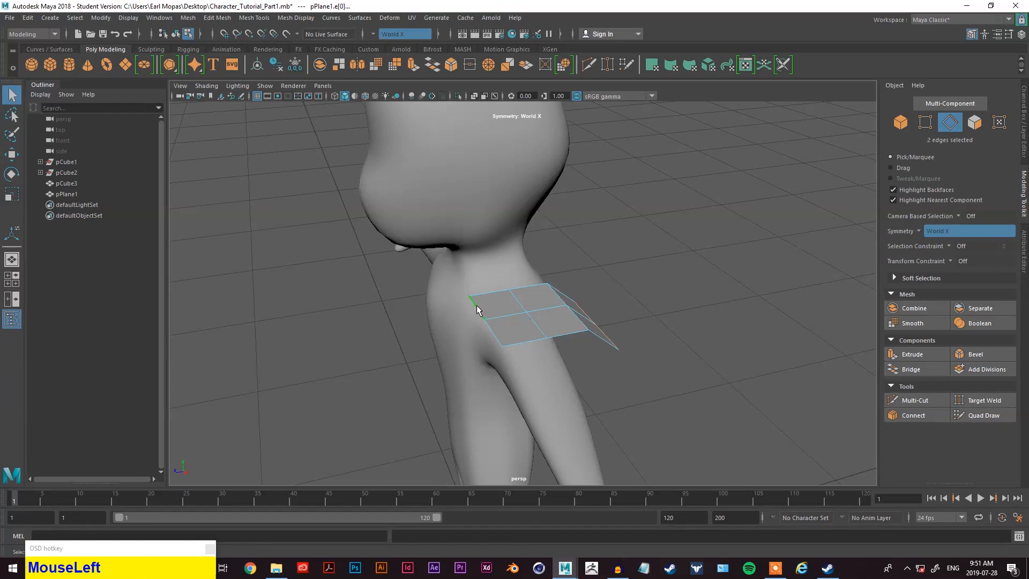
left_click(495, 337, "shift")
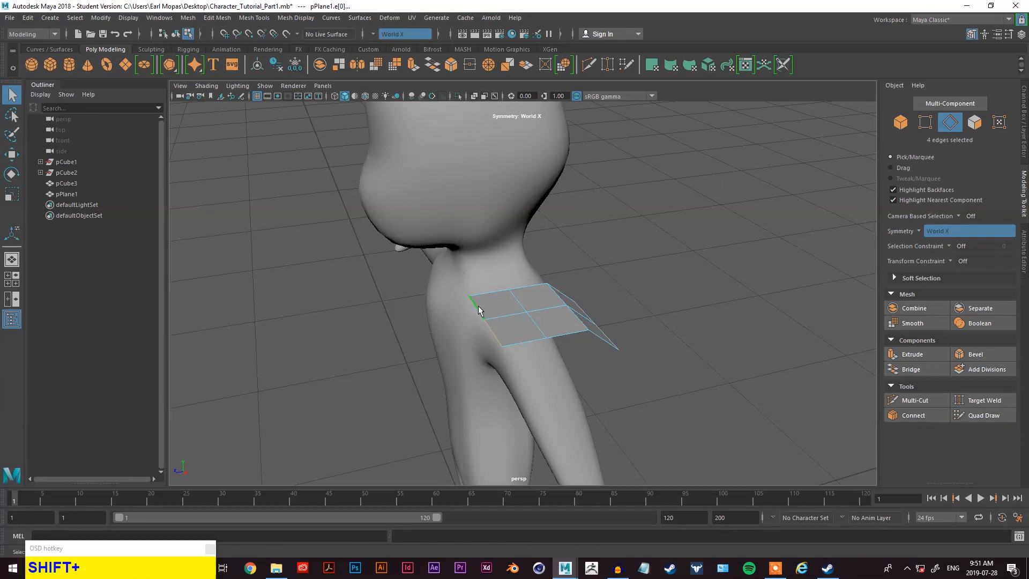
left_click_drag(579, 364, 830, 362, "alt")
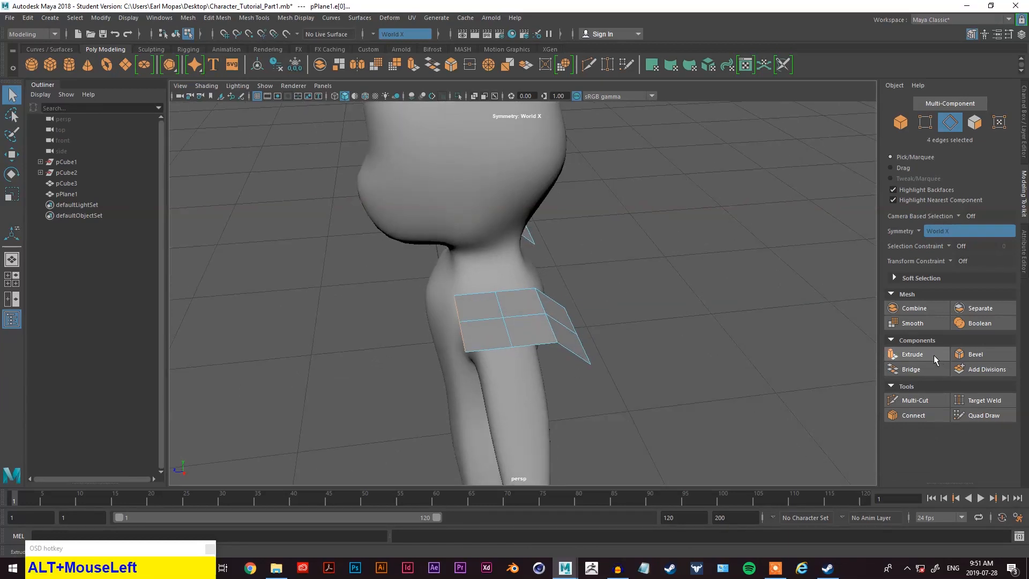
left_click(912, 354)
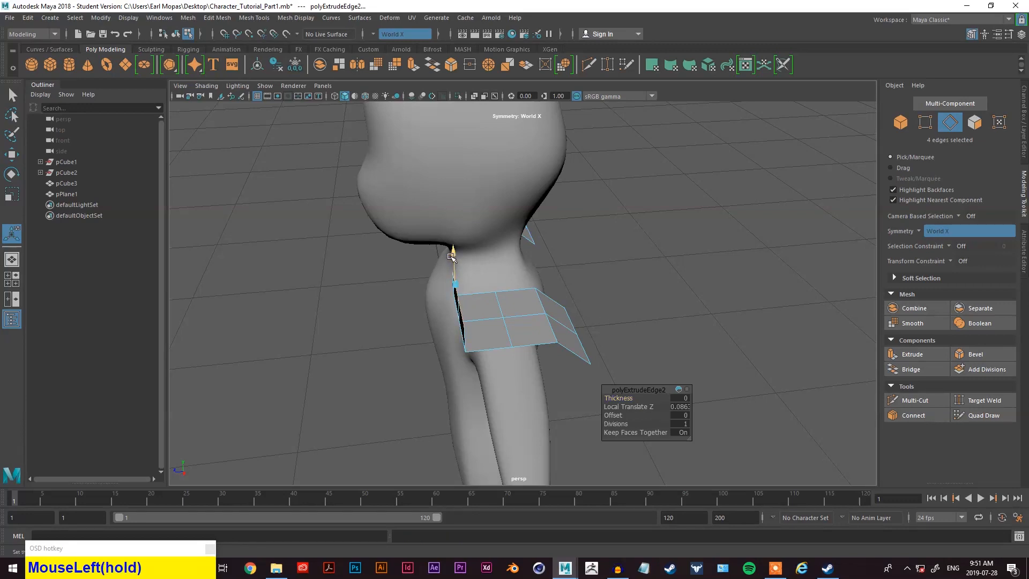
- Move the extruded front edges forward and down to form a sloping front flap that matches the back one
key("q")
key("w")
left_click_drag(437, 302, 393, 309)
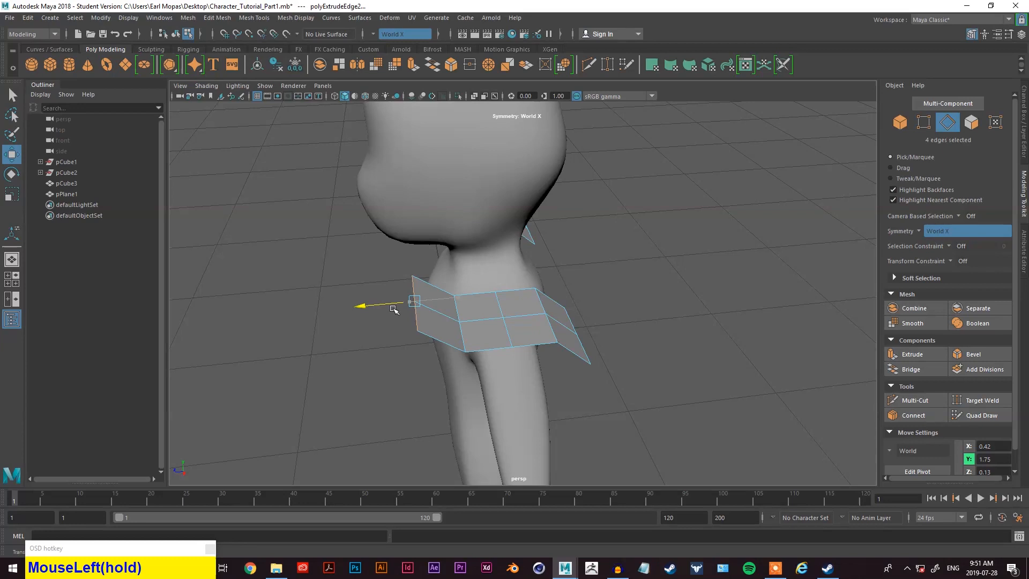
left_click_drag(411, 263, 427, 352)
- Select the two middle crosswise edges on top of the shoulder plane and raise them to about 1.71 in Y, forming a ridge
left_click_drag(595, 299, 557, 316, "alt")
left_click(568, 335)
left_click(573, 367, "shift")
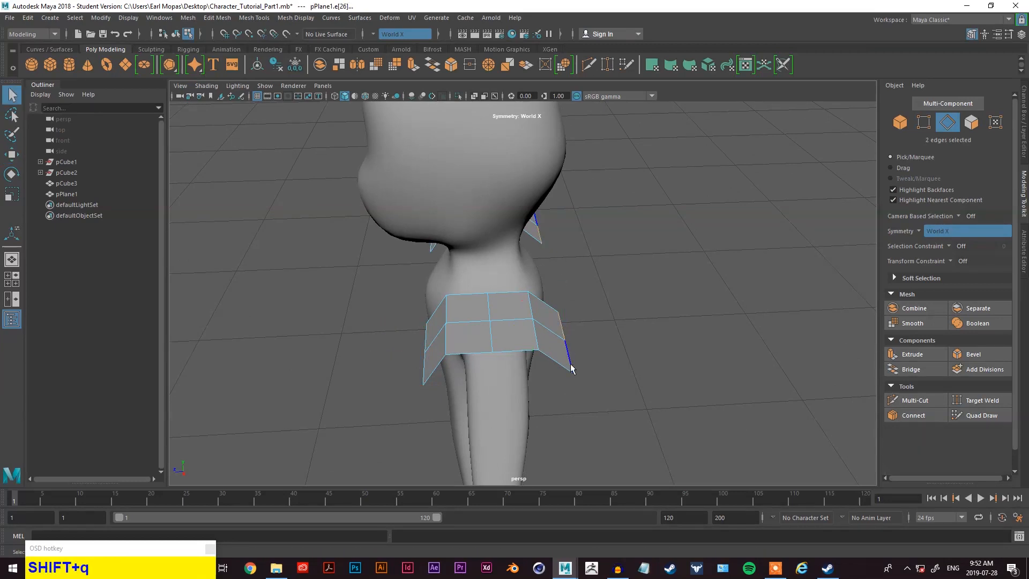
left_click_drag(576, 381, 556, 251, "alt")
left_click_drag(521, 298, 537, 320, "alt")
key("q")
left_click(482, 309)
left_click(485, 330, "shift")
key("w")
left_click_drag(494, 275, 493, 260)
left_click_drag(493, 260, 542, 259, "alt")
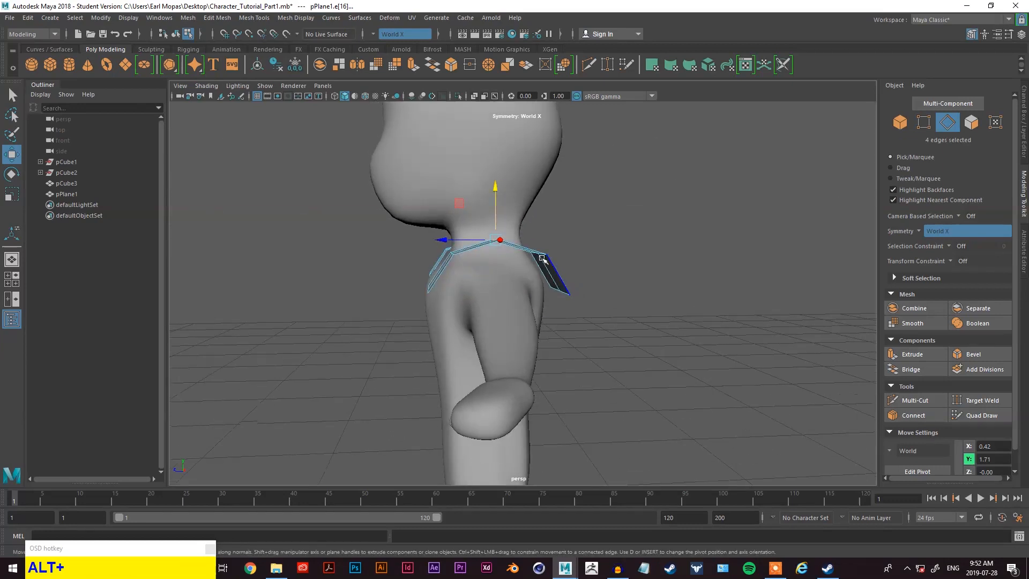
- Select all vertices of the shoulder pieces and move them inward to about 0.35 in X, ending in edge selection mode
left_click_drag(493, 206, 707, 181, "alt")
right_click_drag(707, 181, 662, 180)
left_click_drag(742, 192, 582, 374)
mouse_move(702, 273)
left_mouse_down()
mouse_move(677, 271)
mouse_move(715, 292)
mouse_move(692, 264)
mouse_move(693, 284)
left_mouse_up()
right_click_drag(723, 202, 723, 174)
left_click_drag(724, 175, 699, 291, "alt")
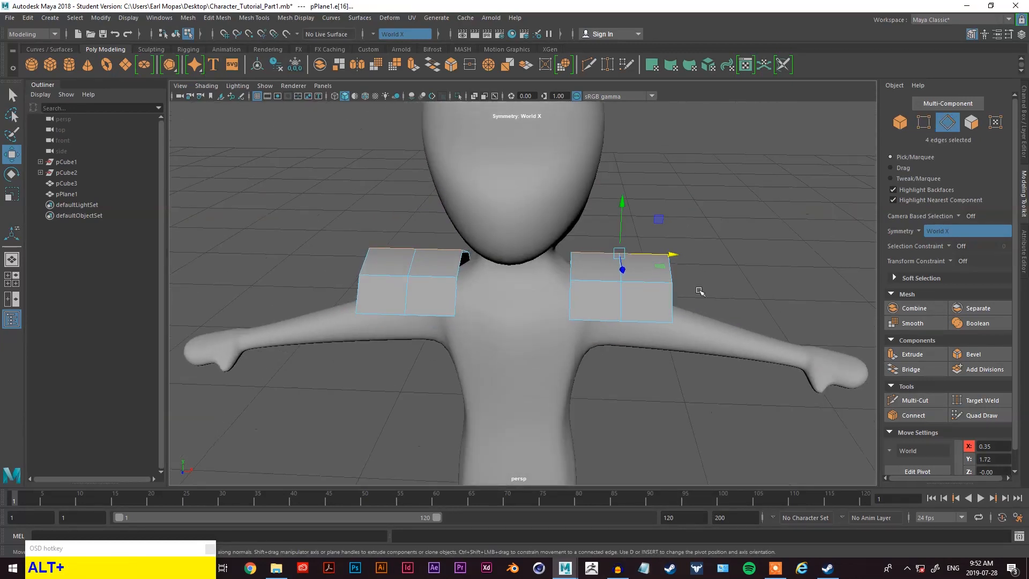
- Select the middle edge loop running front to back over the shoulder pieces and slide it toward the neck with Slide Edge
key("q")
double_click(622, 305)
left_click_drag(633, 371, 547, 412, "alt")
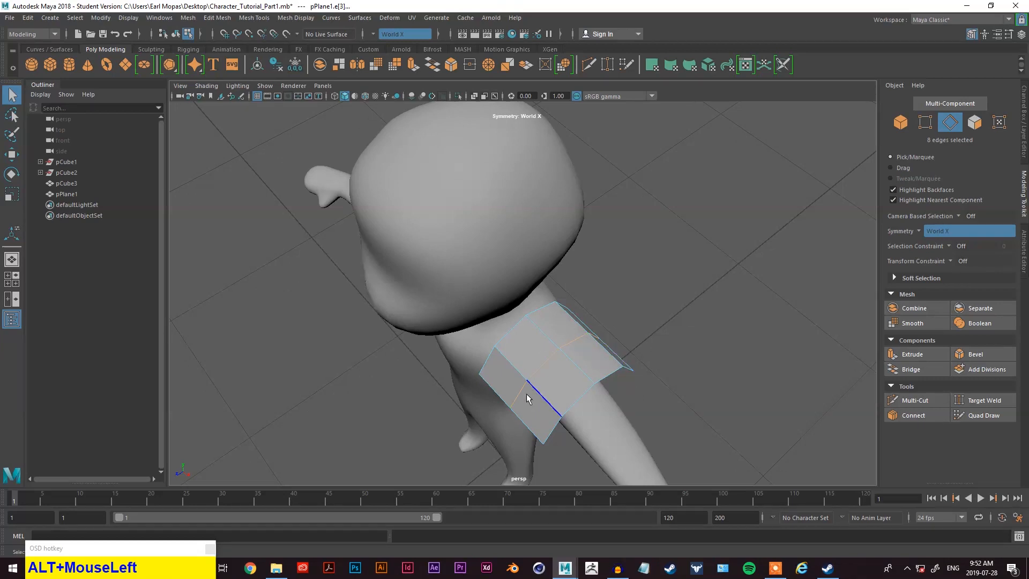
left_click_drag(571, 406, 613, 393, "alt")
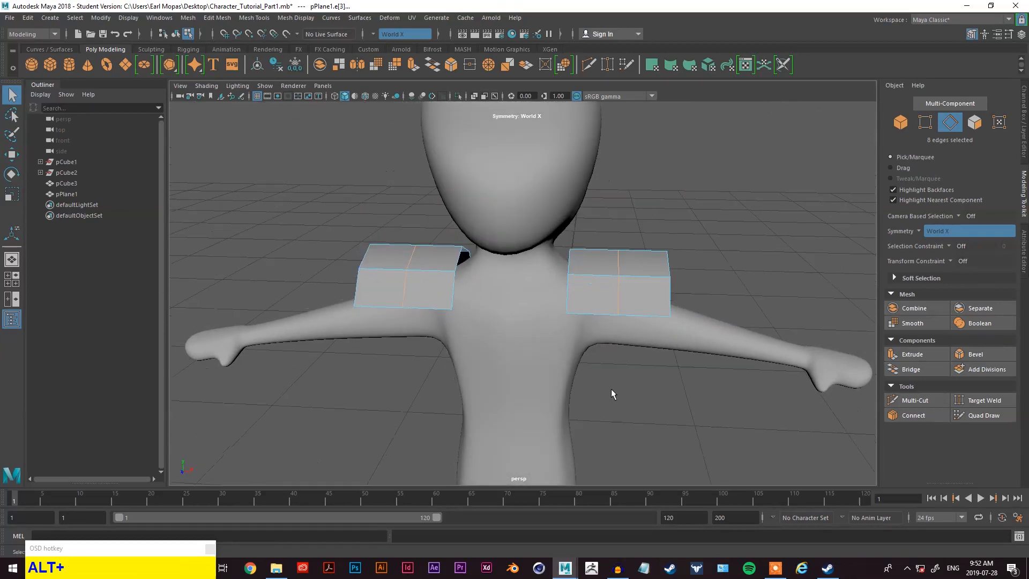
key("space")
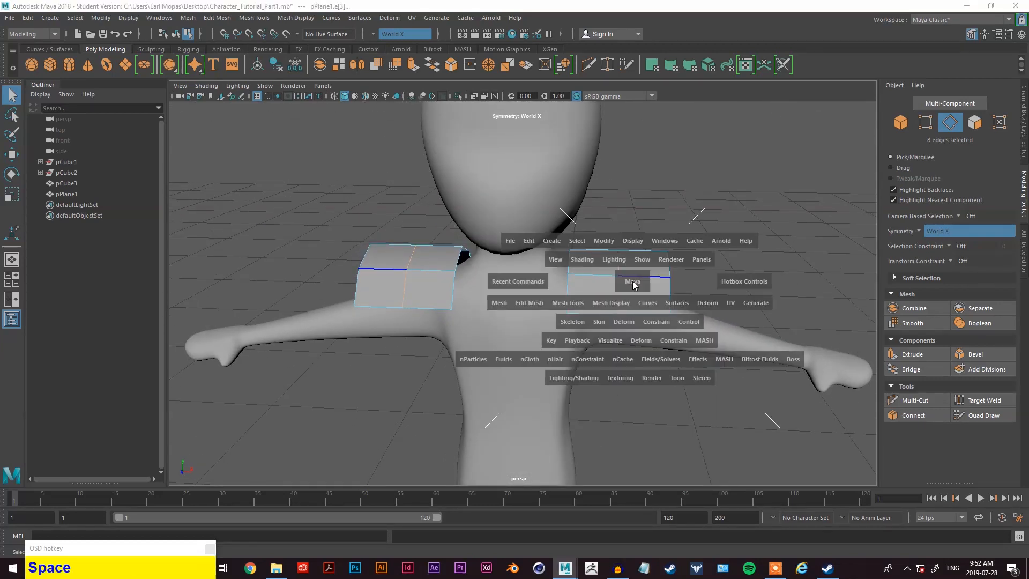
left_click(577, 305)
mouse_move(615, 489)
left_mouse_down()
mouse_move(595, 408)
mouse_move(590, 474)
left_mouse_up()
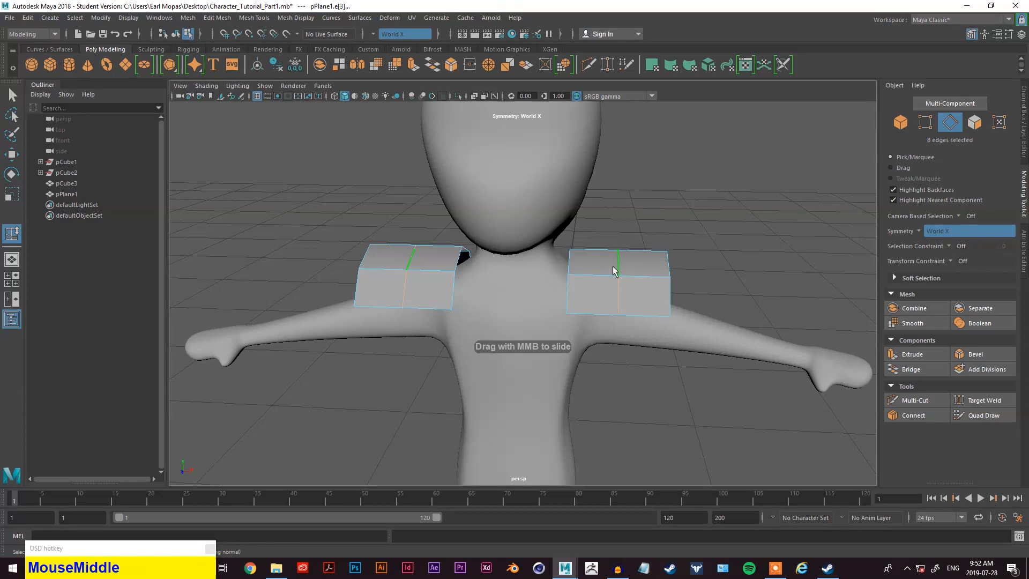
middle_click_drag(593, 279, 594, 271)
- Select the inner border edges beside the neck and raise them to about 1.75 in Y to form an upright collar
left_click_drag(616, 278, 622, 209, "alt")
scroll(639, 315, "up", 3)
right_click(624, 208)
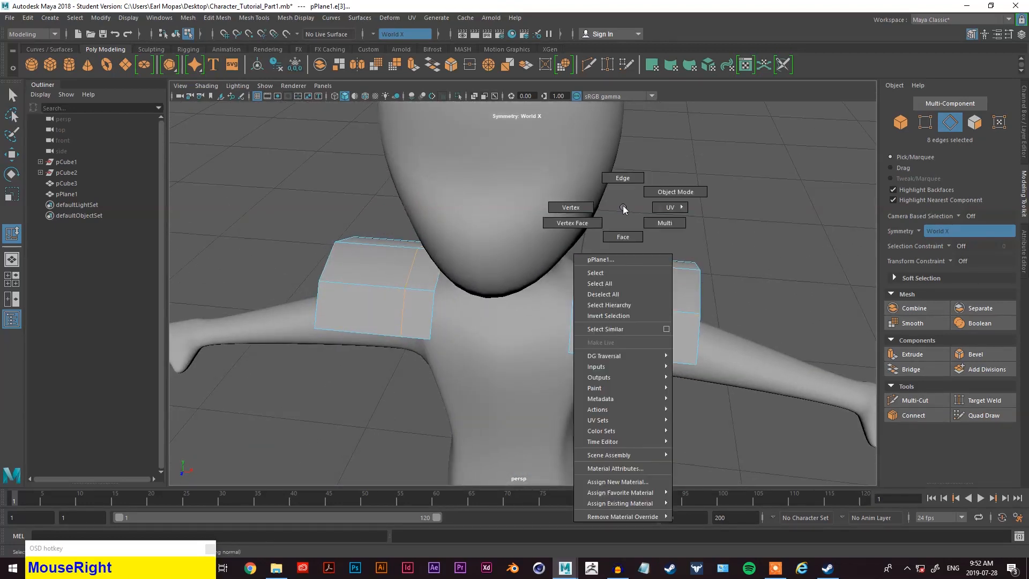
right_click_drag(620, 206, 621, 180)
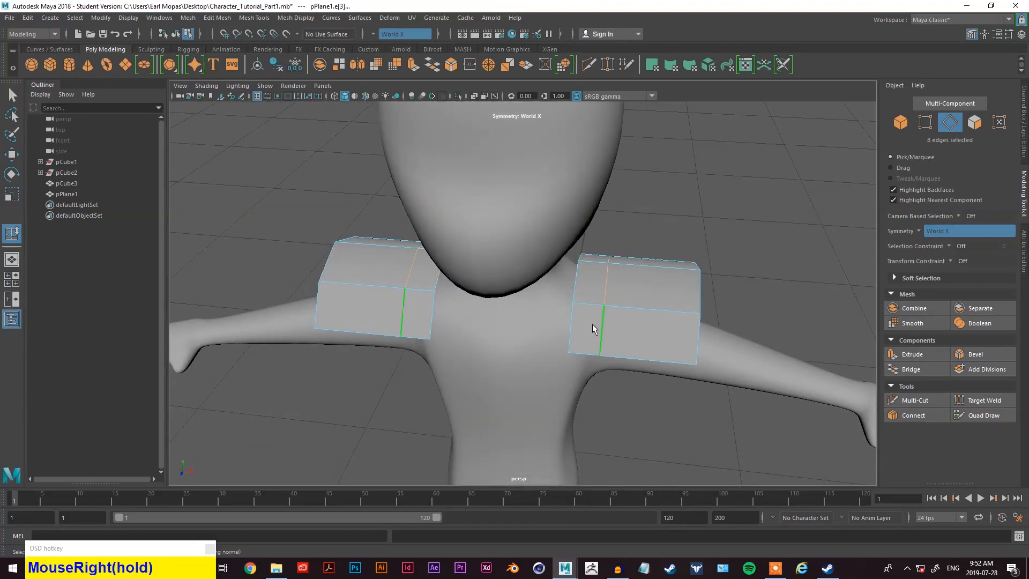
left_click(574, 298)
left_click(601, 329, "shift")
left_click_drag(601, 329, 679, 361, "alt")
key("w")
left_click_drag(587, 242, 633, 206)
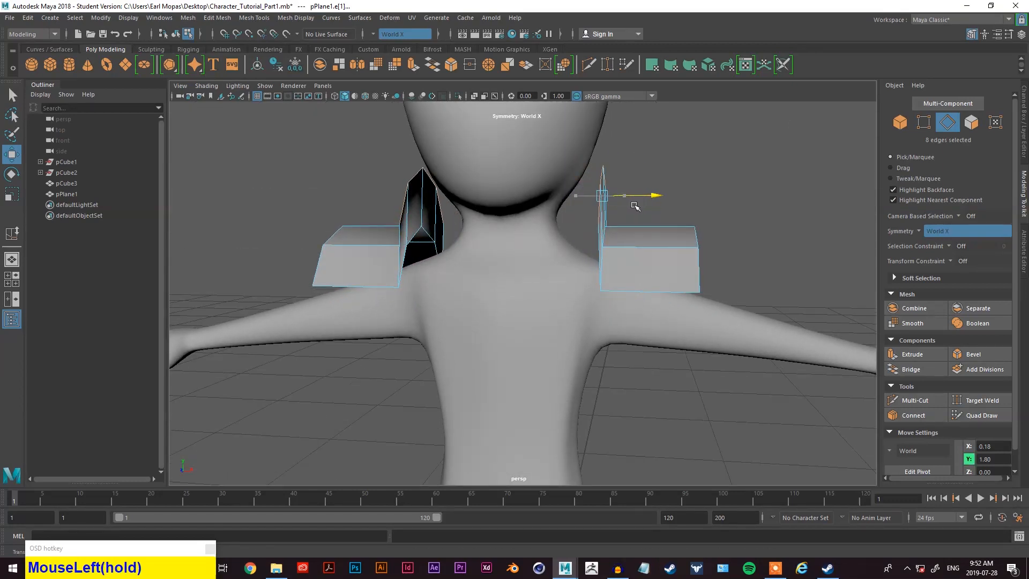
left_click_drag(600, 146, 620, 176)
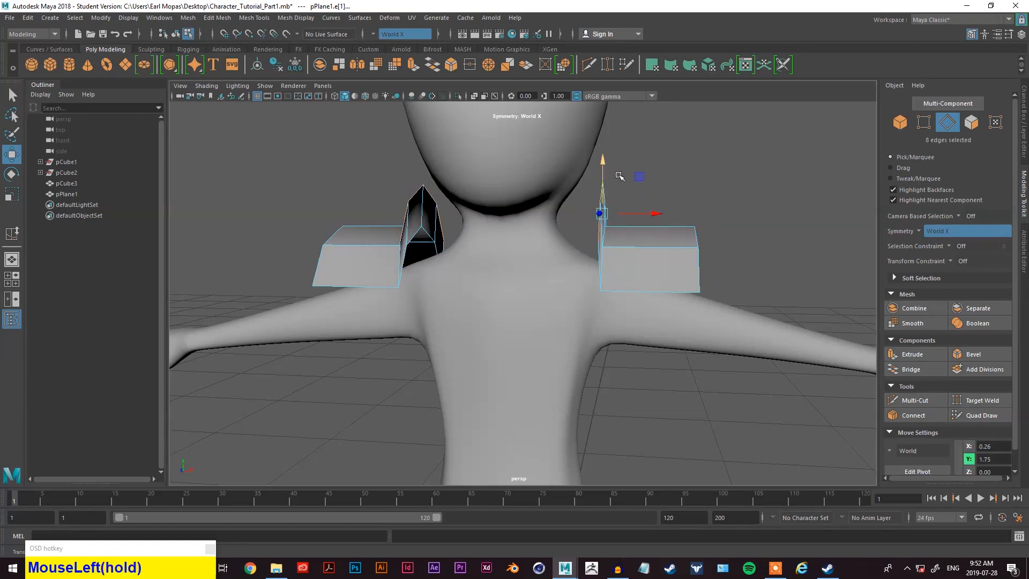
left_click_drag(640, 213, 656, 273)
- In vertex mode, move the inner end vertices of the back flaps to about 0.17 in X, closer to the body
scroll(632, 216, "down", 1, "alt")
left_click_drag(692, 217, 666, 230, "alt")
right_click(667, 225)
right_click_drag(667, 225, 615, 223)
left_click_drag(551, 367, 625, 358, "alt")
left_click_drag(512, 313, 527, 339)
left_click_drag(558, 390, 486, 294)
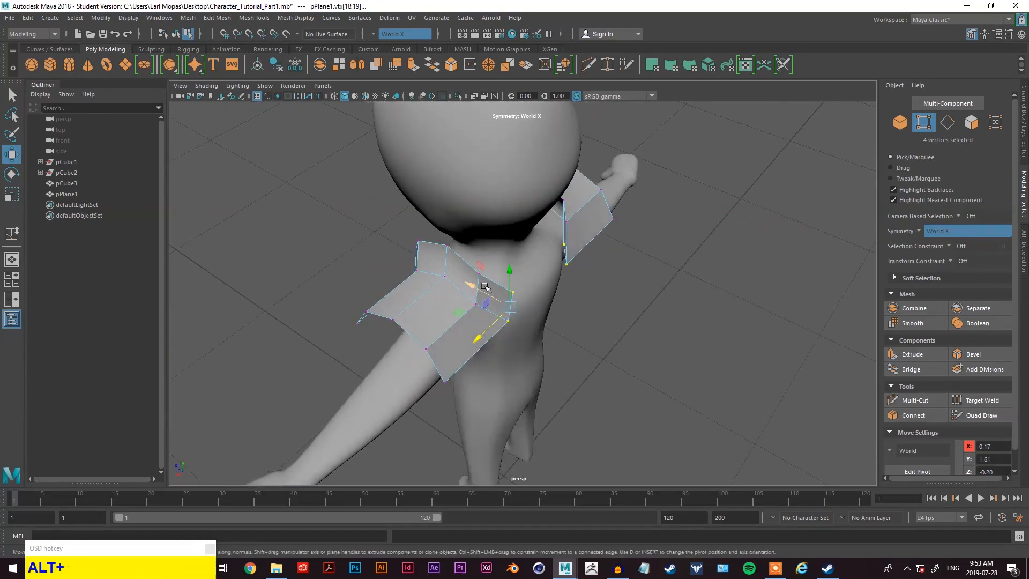
- Move the collar's vertex pair at the back fold to about 0.23 in X
key("alt+q")
key("w")
left_click_drag(498, 336, 494, 387, "alt")
left_click_drag(494, 387, 582, 380, "alt")
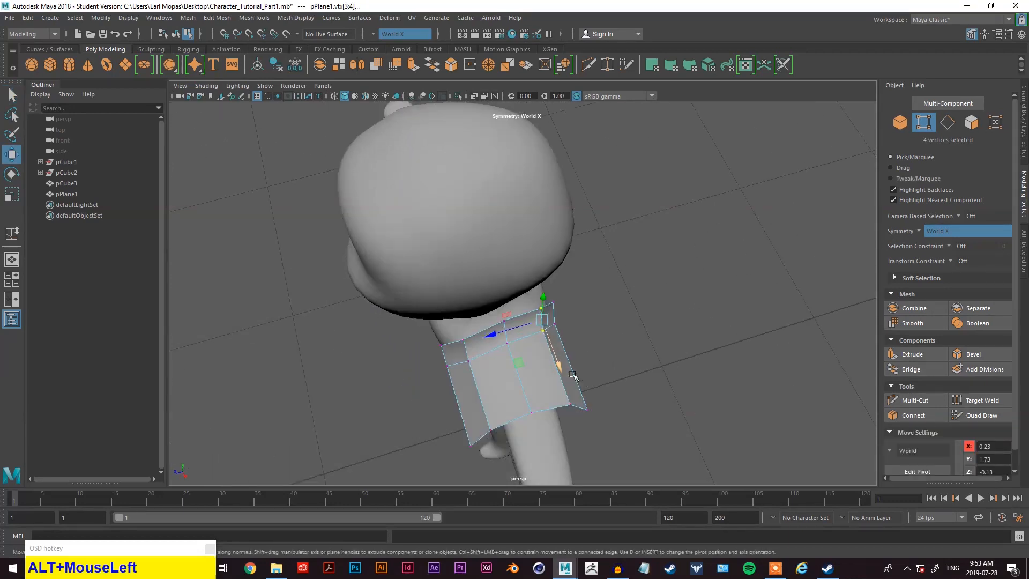
- Adjust the collar's front and middle vertex pairs in X, placing the middle pair at about 0.27
key("alt+q")
left_click_drag(455, 335, 480, 398)
key("alt+w")
left_click(509, 320)
key("q")
key("w")
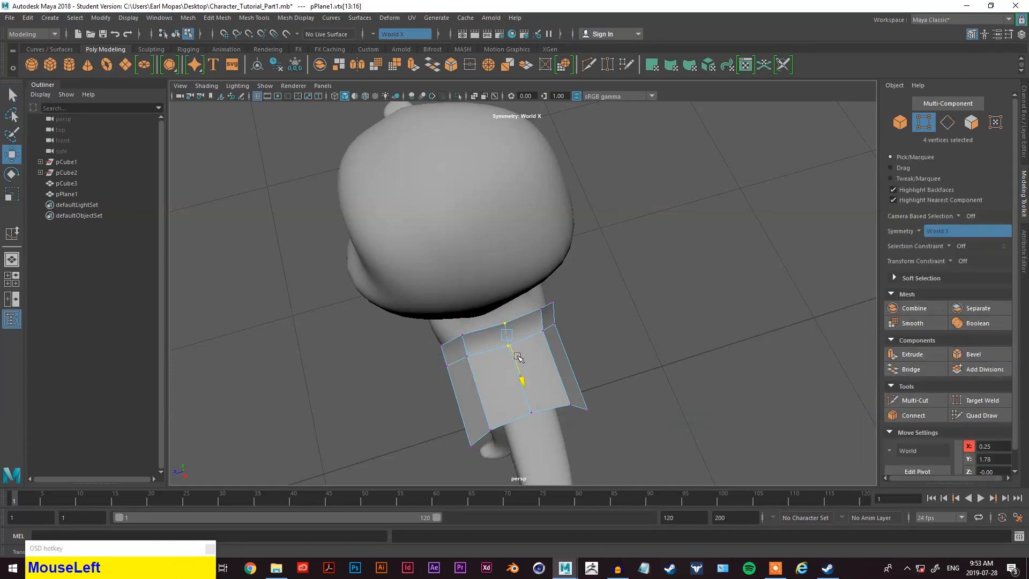
left_click_drag(519, 355, 609, 349, "alt")
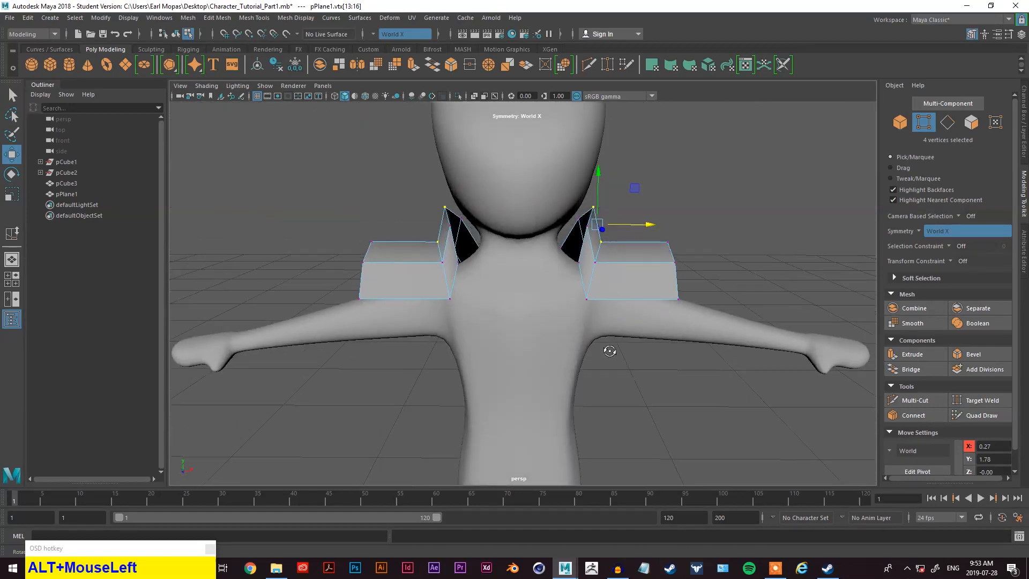
scroll(631, 322, "down", 5)
scroll(566, 319, "up", 2)
scroll(567, 320, "up", 2)
- Pull the outer corner vertices of the back flaps slightly inward to taper them
left_click_drag(567, 319, 440, 341, "alt")
key("q")
left_click(444, 373)
left_click_drag(452, 387, 378, 362, "alt")
key("w")
left_click(359, 368)
- Move the outer corner vertices of the front flaps inward to about 0.47 in X
left_click_drag(379, 362, 646, 426, "alt")
key("q")
left_click(583, 400)
key("w")
left_click_drag(689, 398, 666, 379)
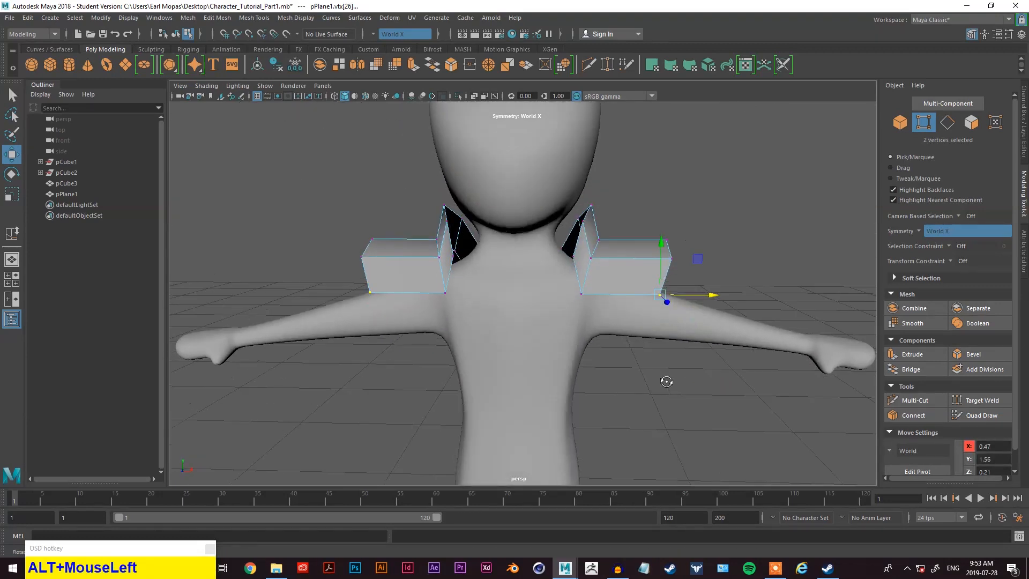
scroll(609, 345, "down", 3)
scroll(604, 342, "up", 2)
left_click_drag(604, 341, 613, 347, "alt")
- Scale all vertices of the shoulder pieces narrower in X and move them to about 0.32 in X and 1.68 in Y
left_click_drag(723, 158, 520, 357)
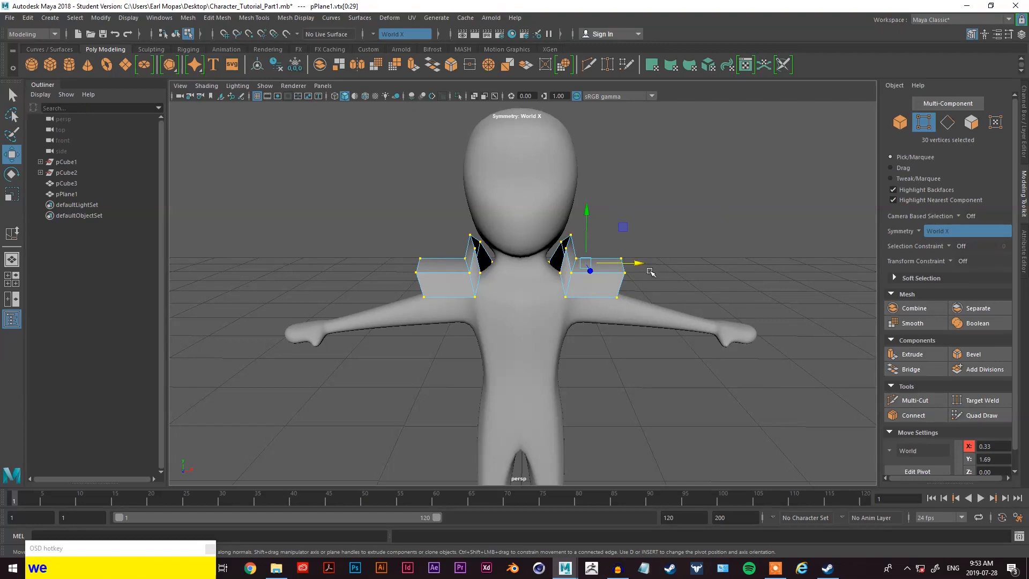
key("r")
left_click_drag(634, 264, 589, 264)
key("w")
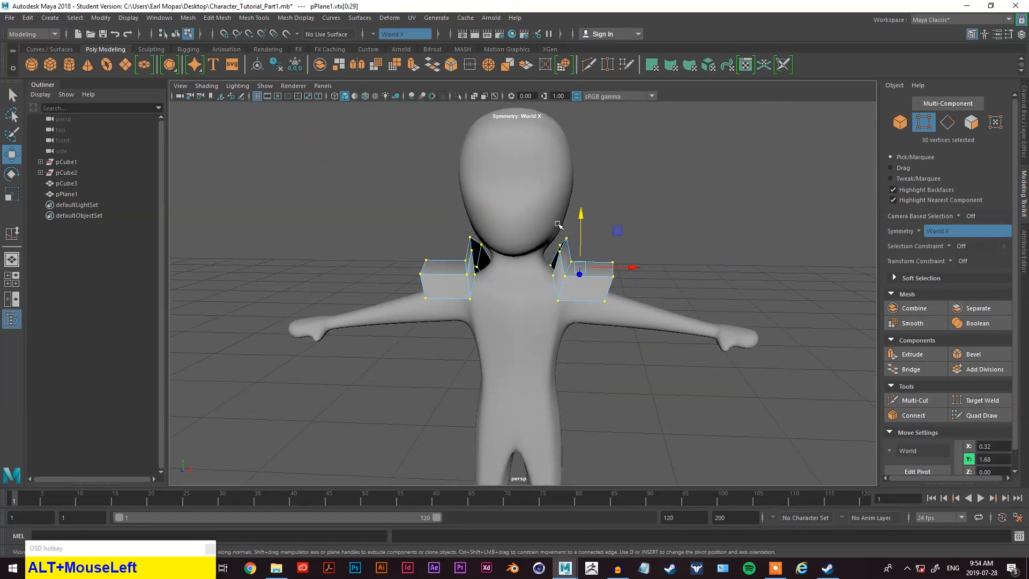
scroll(650, 256, "up", 3)
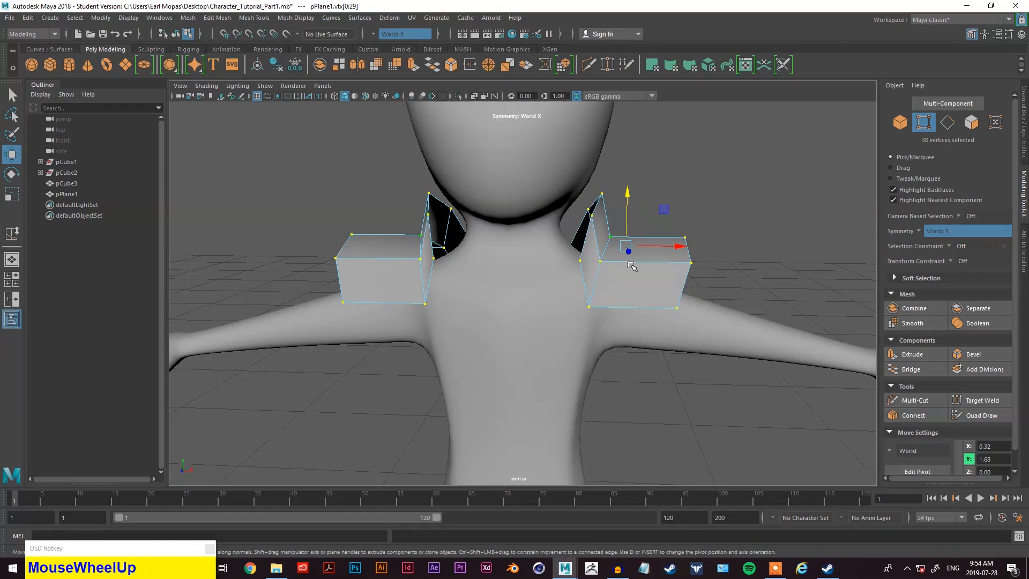
- Return the shoulder pieces to object mode and clear the selection of all meshes
left_click_drag(723, 304, 709, 230, "alt")
right_click(709, 230)
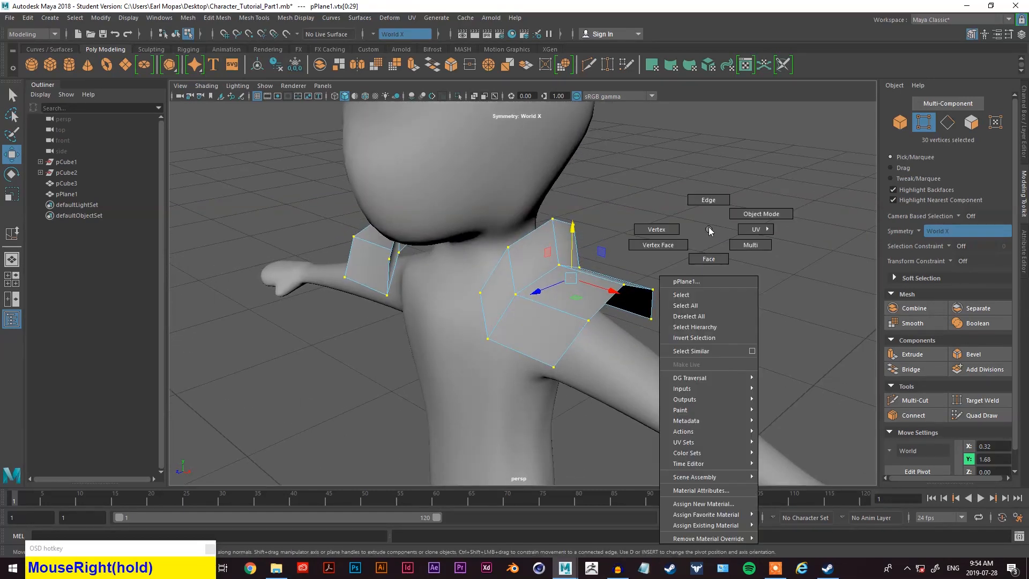
right_click_drag(709, 245, 761, 214)
left_click_drag(711, 268, 751, 268, "alt")
scroll(752, 268, "down", 3)
left_click(593, 266)
right_click_drag(664, 208, 664, 235)
right_click(671, 209)
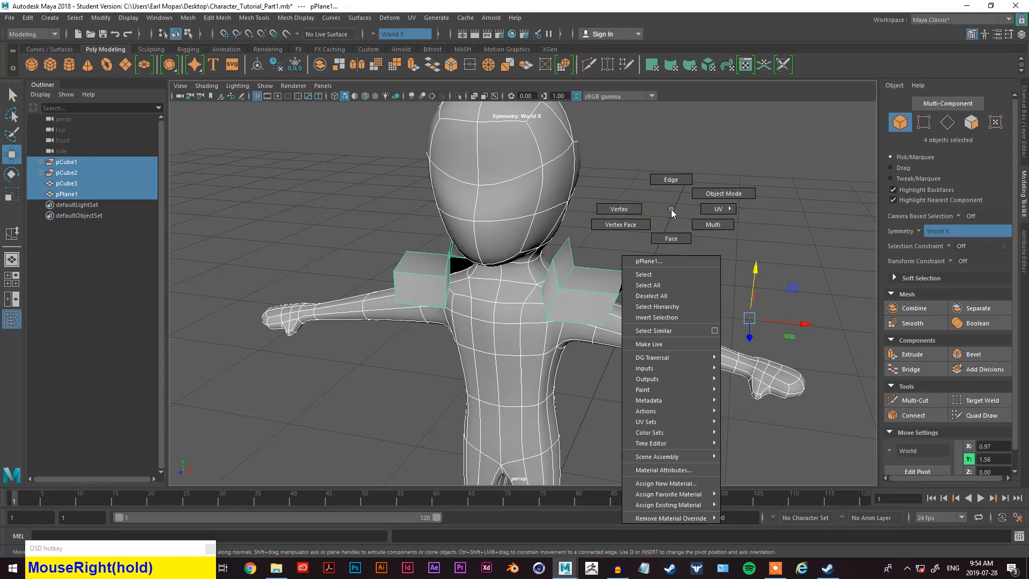
left_click(666, 222)
right_click(683, 222)
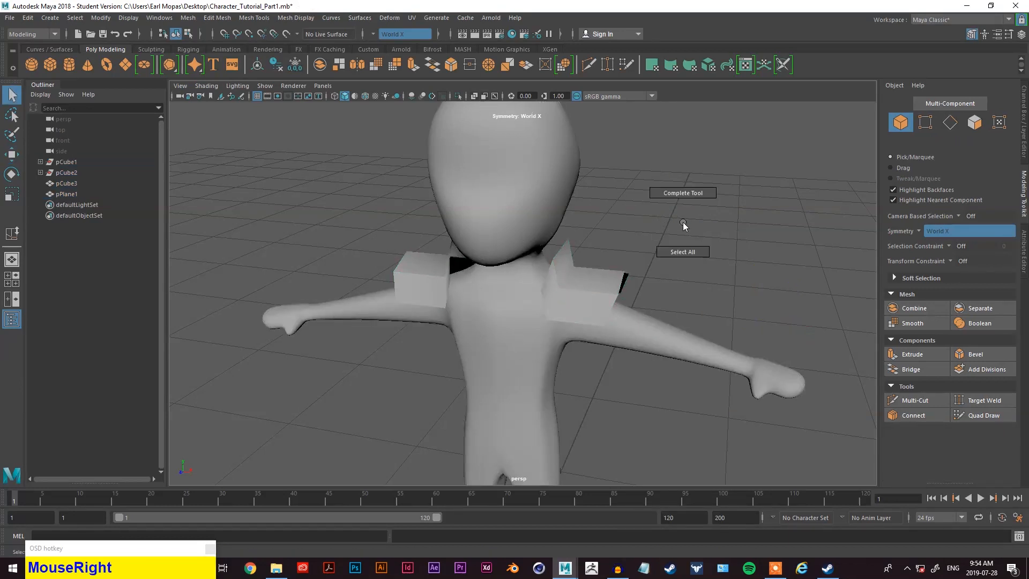
- Duplicate the shoulder pieces and lower all faces of the original set to about 1.19 in Y
left_click(623, 279)
right_click(705, 204)
right_click_drag(705, 203, 704, 232)
left_click_drag(594, 283, 615, 378, "alt")
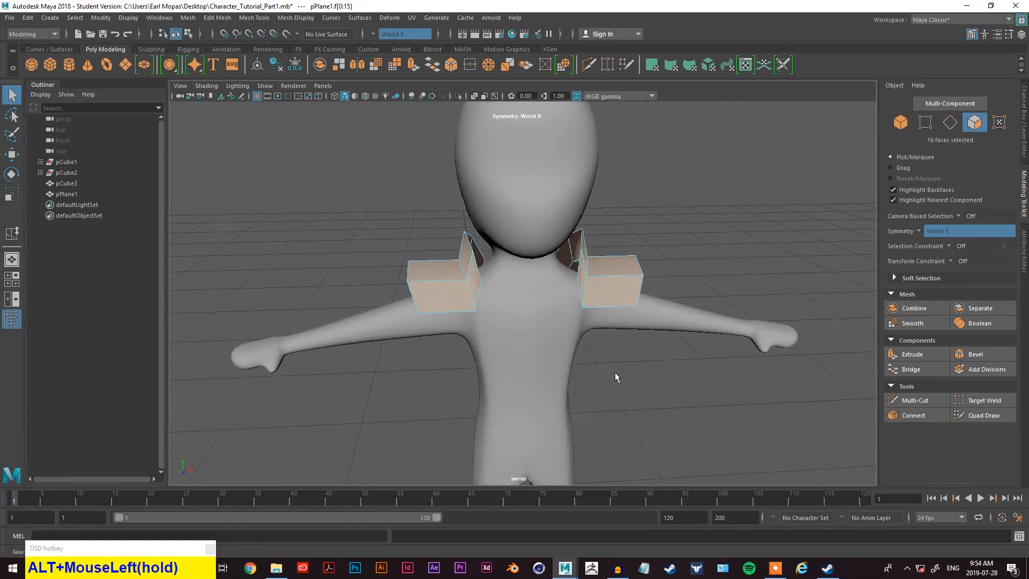
key("shift+d")
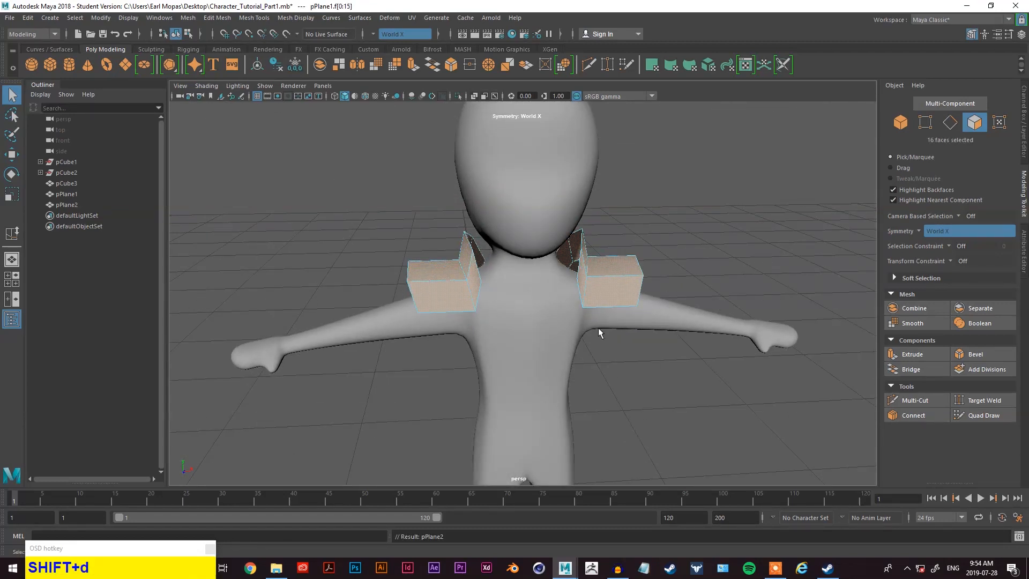
key("w")
left_click_drag(599, 215, 594, 312)
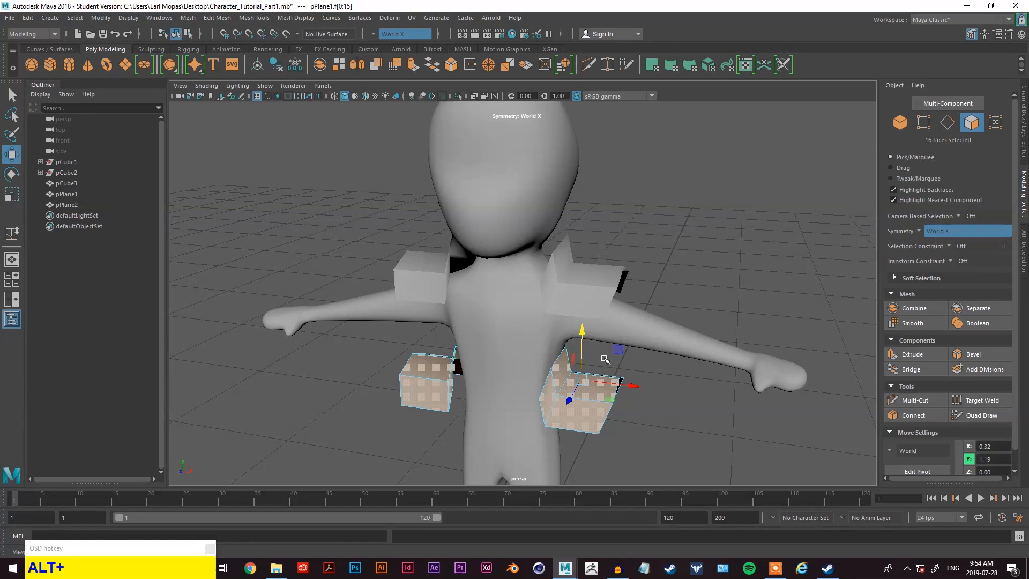
- Select the upright collar faces of the lowered shoulder pieces, front to back, and delete them
left_click_drag(621, 365, 581, 354, "alt")
middle_click_drag(581, 353, 563, 337, "alt")
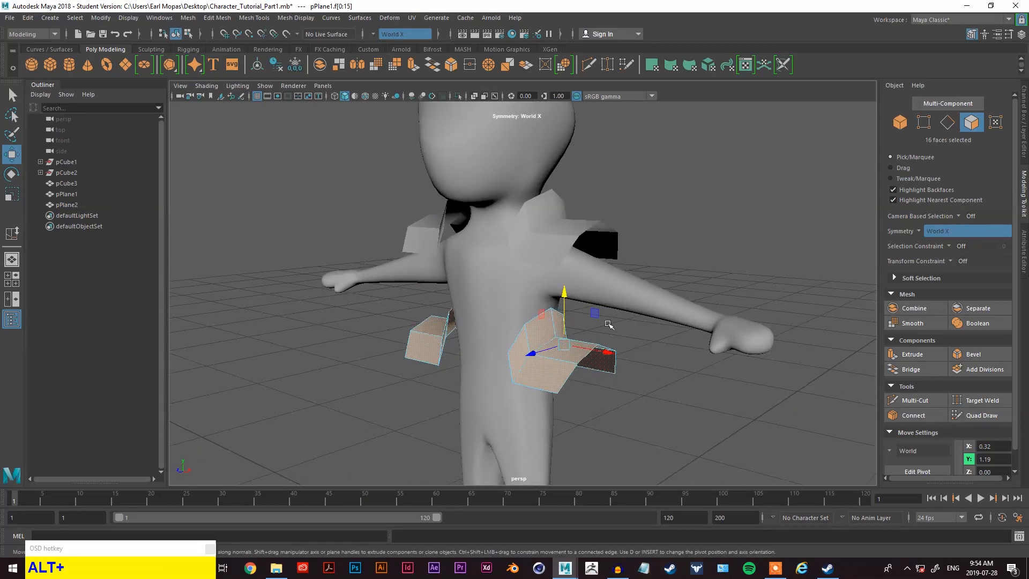
left_click_drag(596, 332, 639, 292, "alt")
right_click(716, 177)
right_click_drag(718, 168, 718, 202)
left_click(719, 202)
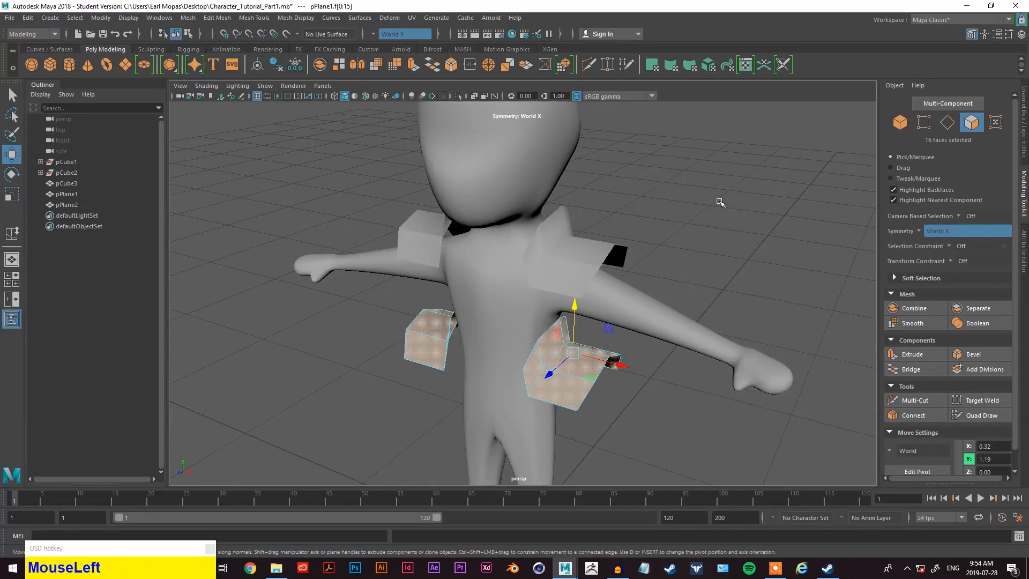
left_click(534, 369)
key("q")
left_click(550, 341, "shift")
left_click_drag(581, 354, 487, 317, "alt")
left_click(512, 323, "shift")
left_click(542, 346, "shift")
left_click_drag(542, 346, 609, 349, "alt")
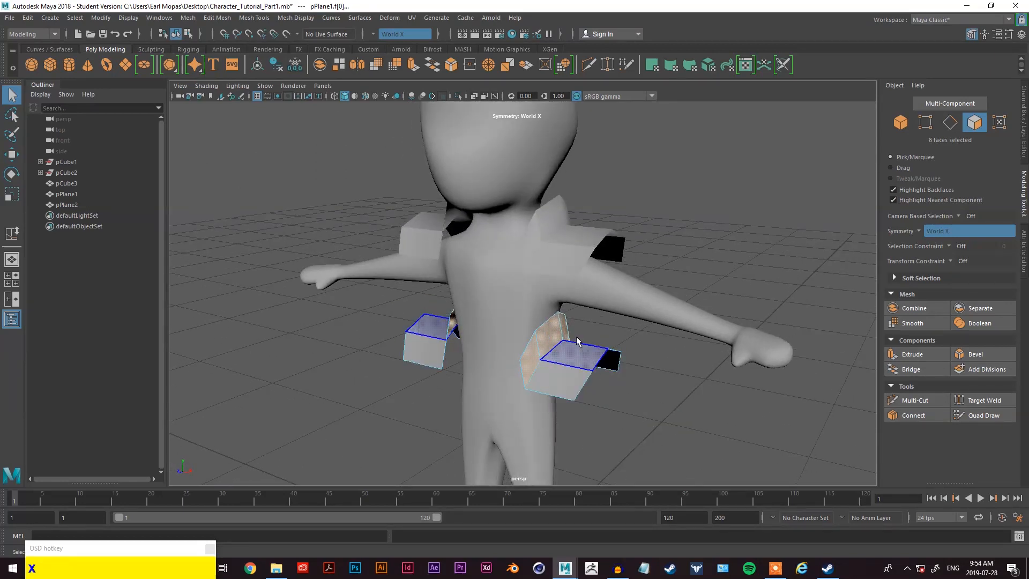
key("Delete")
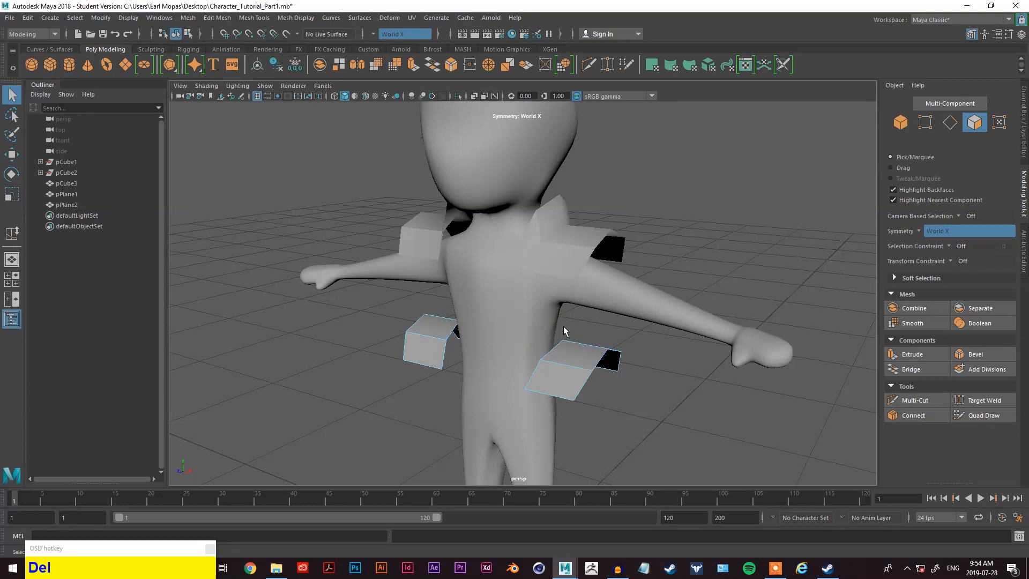
- Raise the trimmed lower pieces until they sit just beneath the upper shoulder pieces
left_click_drag(576, 320, 570, 433, "alt")
key("w")
left_click_drag(592, 298, 590, 201)
left_click_drag(578, 269, 598, 196, "alt")
left_click_drag(600, 228, 609, 250, "alt")
- Select all vertices of the lower shoulder layer, then scale and reposition them to fit under the upper layer
right_click_drag(684, 182, 632, 191)
left_click_drag(700, 190, 550, 308)
key("w")
key("e")
key("r")
left_click_drag(646, 248, 537, 298)
left_click_drag(456, 321, 474, 322)
left_click_drag(475, 322, 518, 306, "alt")
left_click_drag(511, 222, 566, 201)
left_click_drag(537, 247, 632, 292, "alt")
- Rotate the lower layer's vertices to slope down along the arms and shift them to about 0.37 in X
key("w")
key("e")
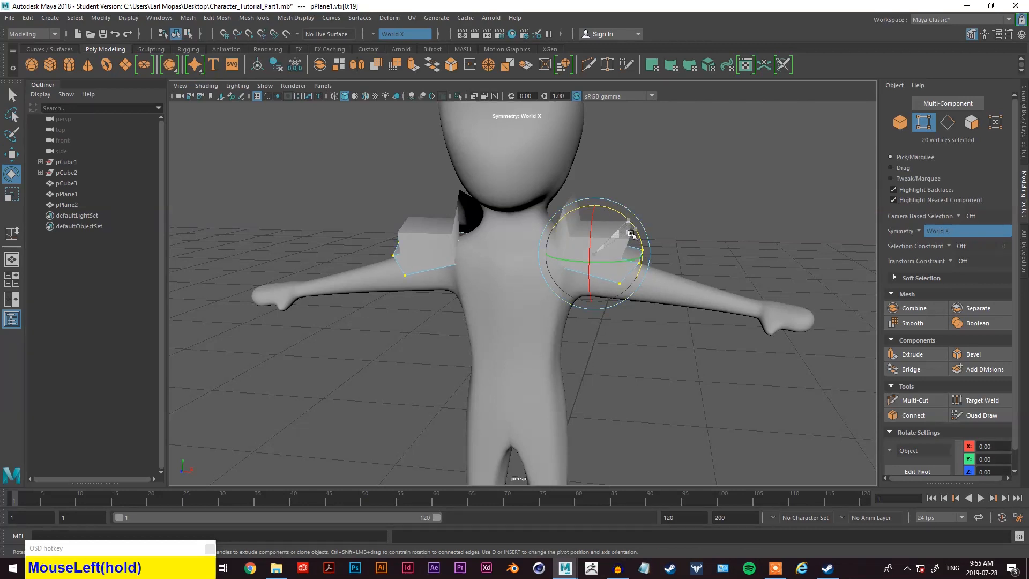
left_click_drag(633, 231, 657, 248, "alt")
key("w")
left_click(653, 248)
left_click_drag(656, 250, 604, 348, "alt")
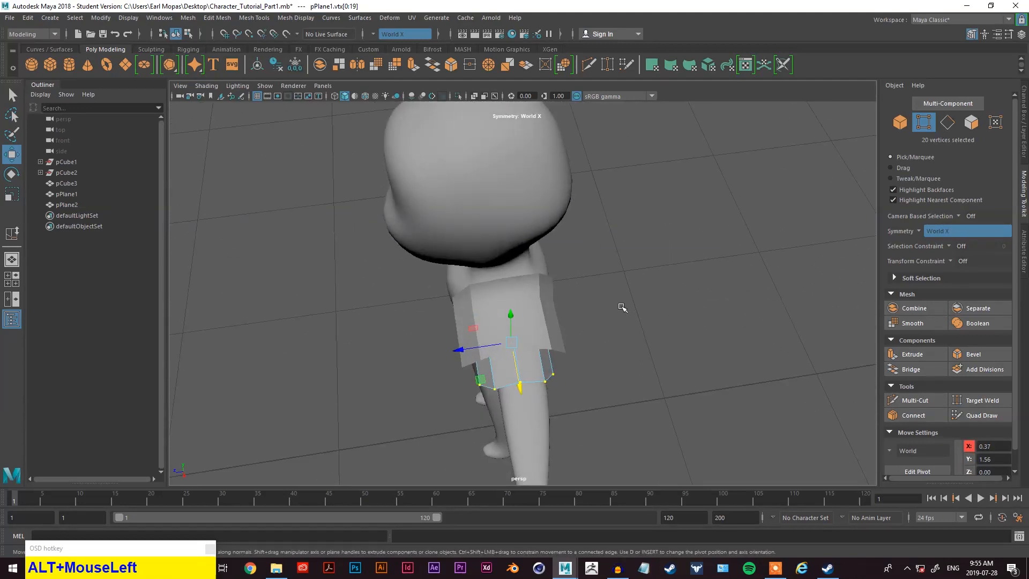
- Pull the middle outer edge vertex of the lower shoulder layer outward to about 0.62 in X, forming a point
key("q")
right_click_drag(625, 294, 568, 260)
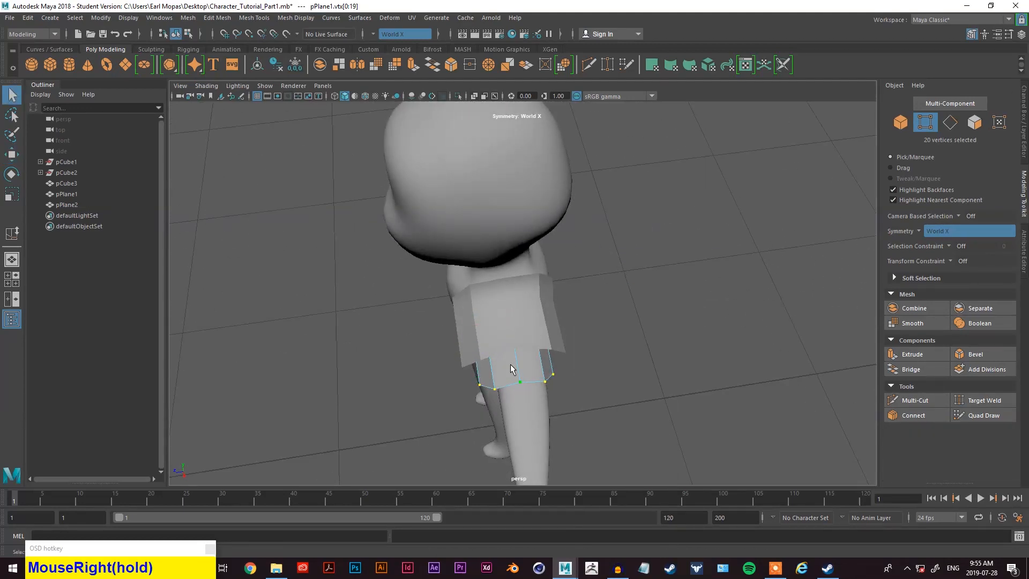
left_click(520, 382)
key("w")
left_click_drag(525, 402, 642, 372)
scroll(650, 319, "up", 3)
left_click_drag(649, 319, 680, 289, "alt")
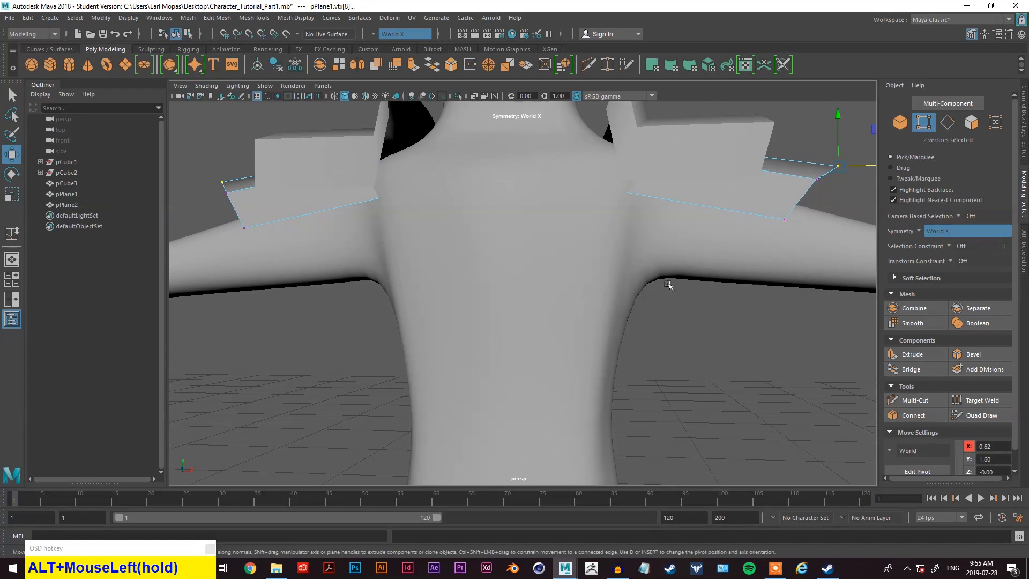
- Move the front inner corner vertices of the lower shoulder layer down and forward to about Y 1.50, Z 0.18
left_click_drag(665, 193, 664, 193)
right_click(728, 199)
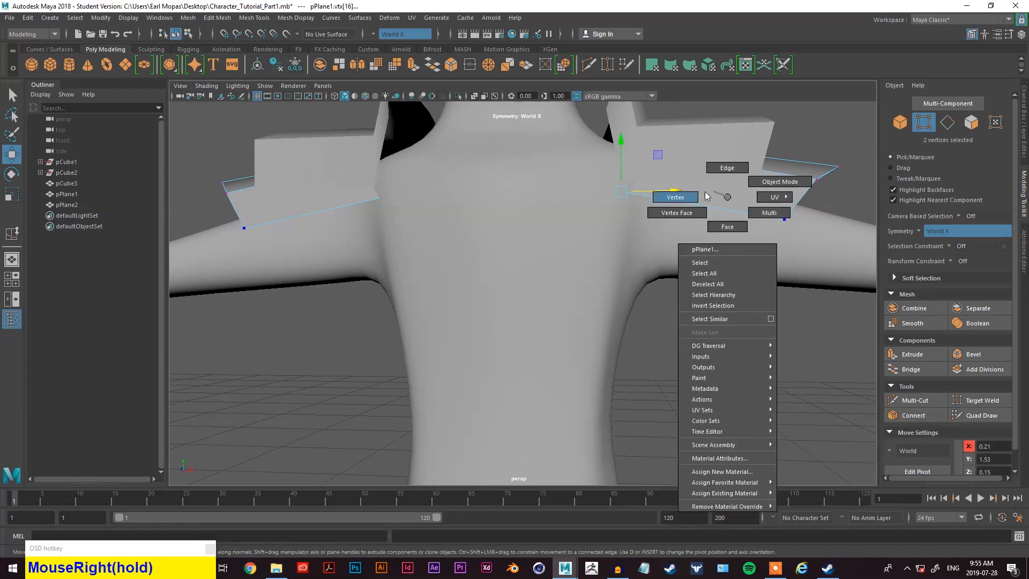
right_click_drag(713, 197, 679, 198)
left_click_drag(664, 225, 663, 247, "alt")
left_click_drag(640, 198, 639, 196)
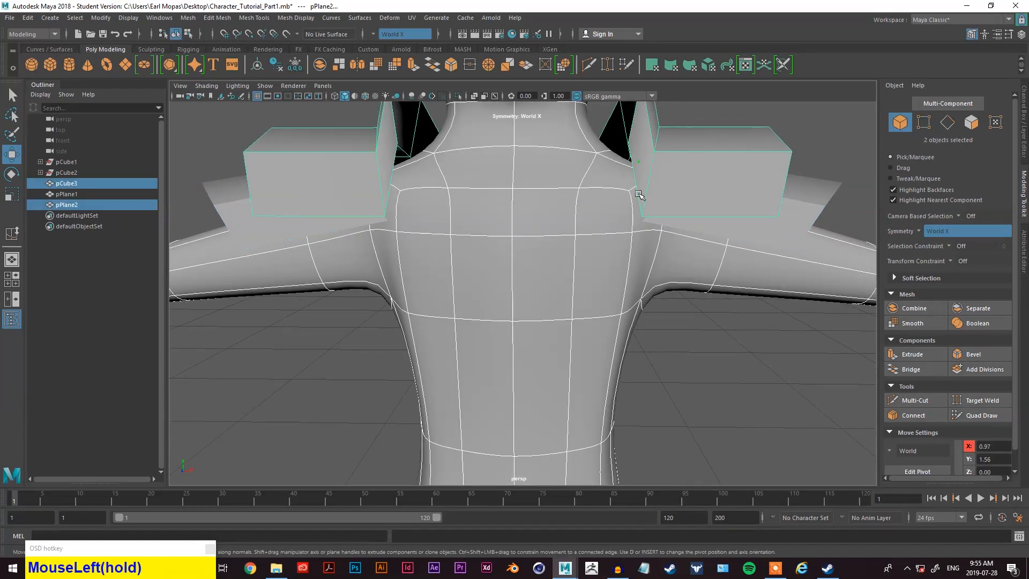
left_click(727, 240)
left_click(751, 229)
right_click(753, 231)
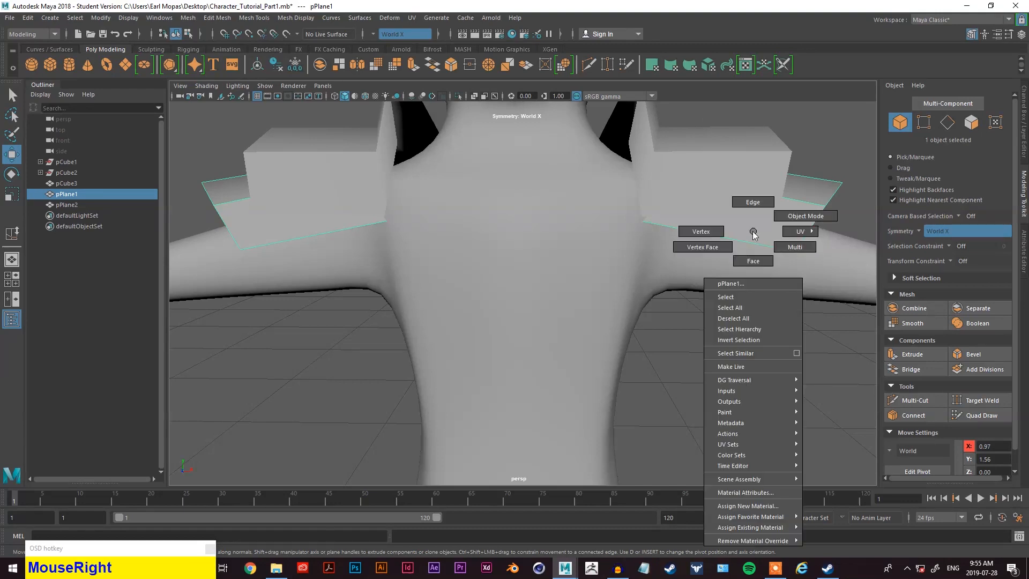
right_click_drag(752, 234, 670, 220)
left_click_drag(638, 174, 639, 194)
left_click_drag(639, 194, 354, 240, "alt")
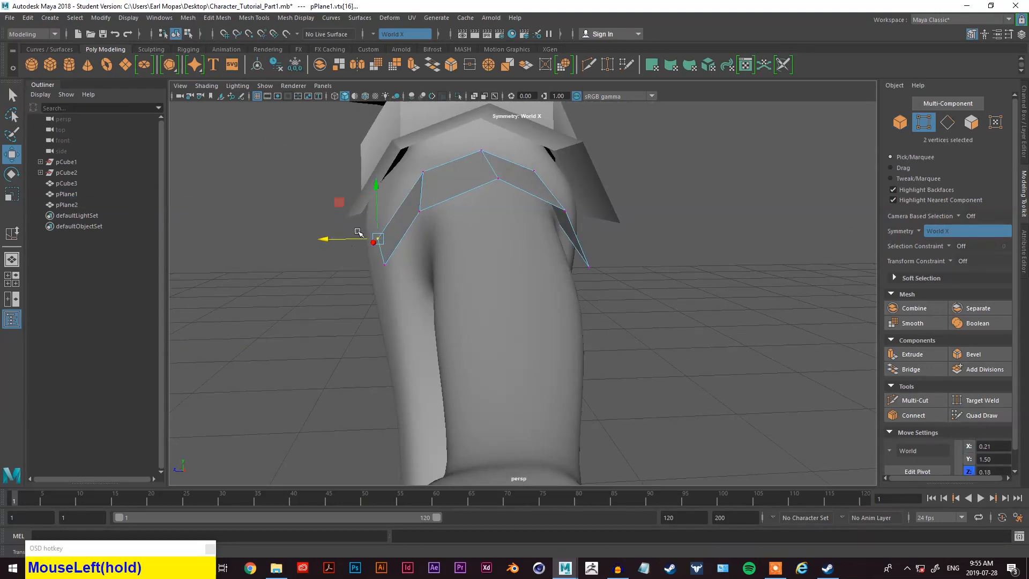
left_click(426, 166)
left_click_drag(398, 171, 501, 225)
- Move the lower layer's front inner corner vertices outward along X, away from the chest
left_click(644, 286)
left_click(686, 291)
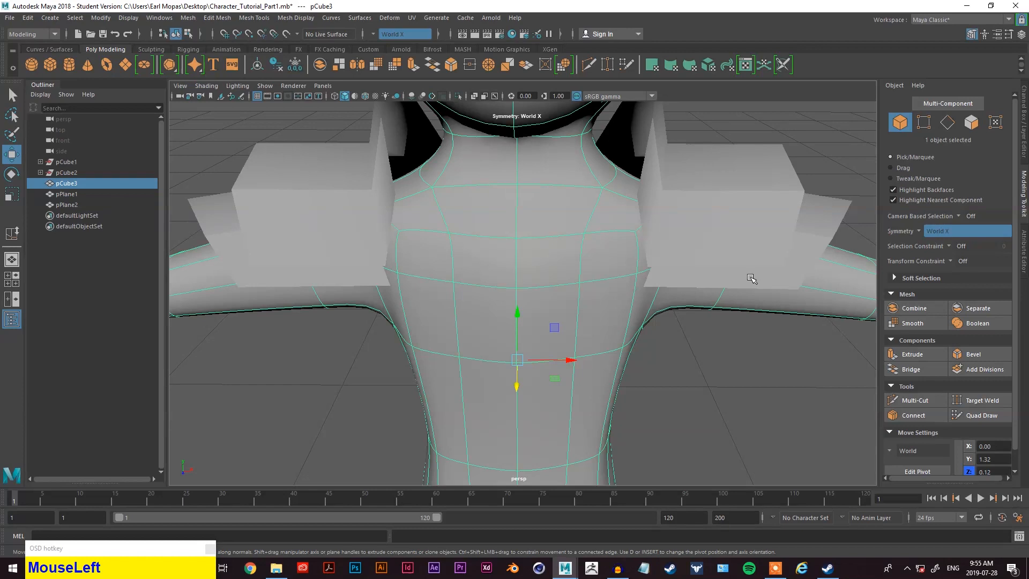
left_click(666, 278)
right_click_drag(666, 280, 650, 276)
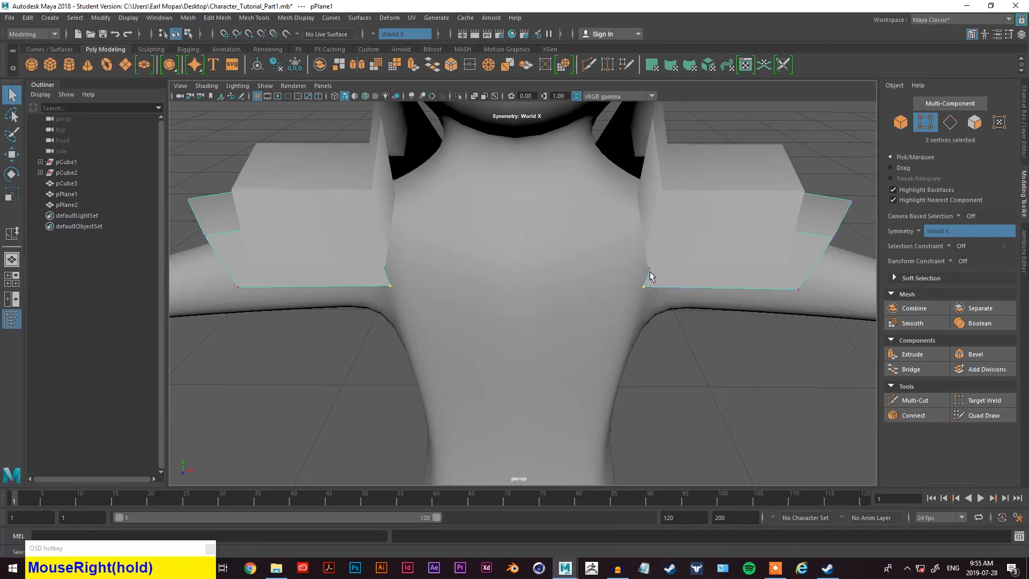
left_click(647, 280)
key("w")
left_click_drag(664, 289, 696, 287)
left_click(632, 247)
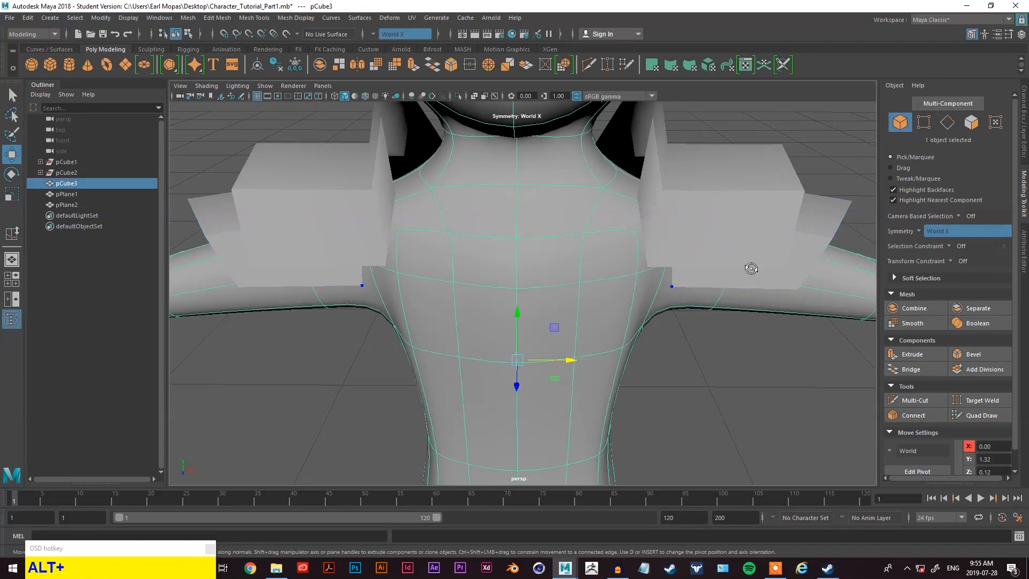
- Select the lower layer's inner border edges from front to back and move them toward the neck to about 0.21 in X
left_click_drag(632, 247, 714, 255, "alt")
left_click(724, 241)
right_click_drag(725, 241, 720, 210)
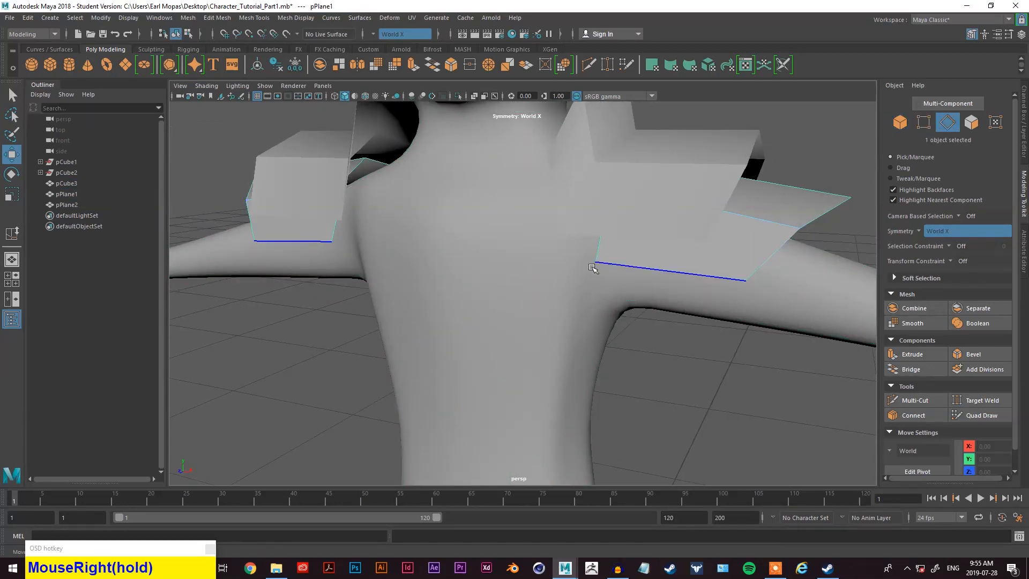
key("q")
left_click(599, 261)
left_click_drag(615, 294, 606, 294, "alt")
left_click(590, 256)
left_click_drag(589, 256, 511, 286, "alt")
left_click(523, 195, "shift")
left_click_drag(524, 195, 624, 237, "alt")
key("alt+w")
left_click(695, 213)
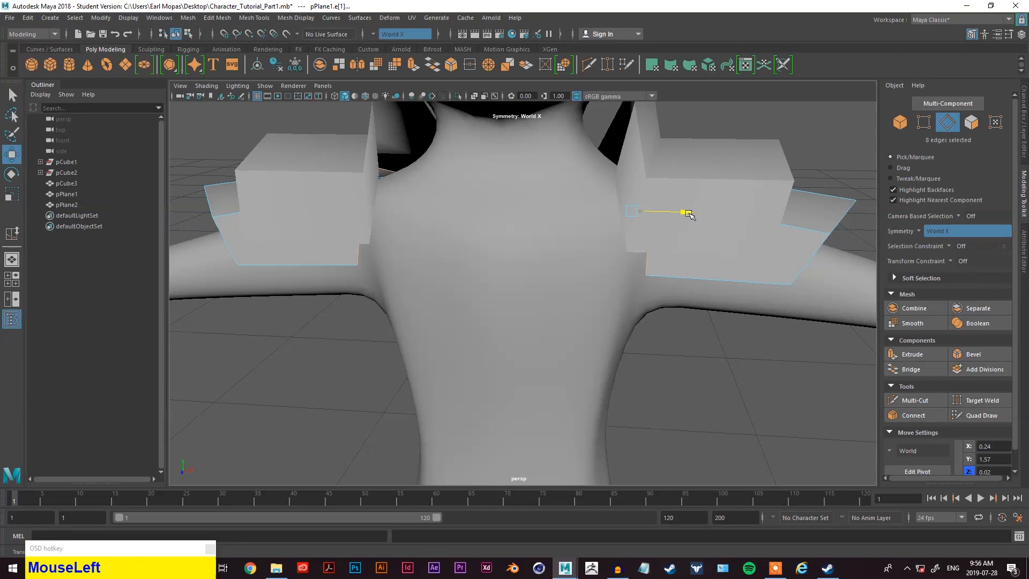
left_click_drag(682, 216, 679, 216)
left_click_drag(679, 216, 686, 229, "alt")
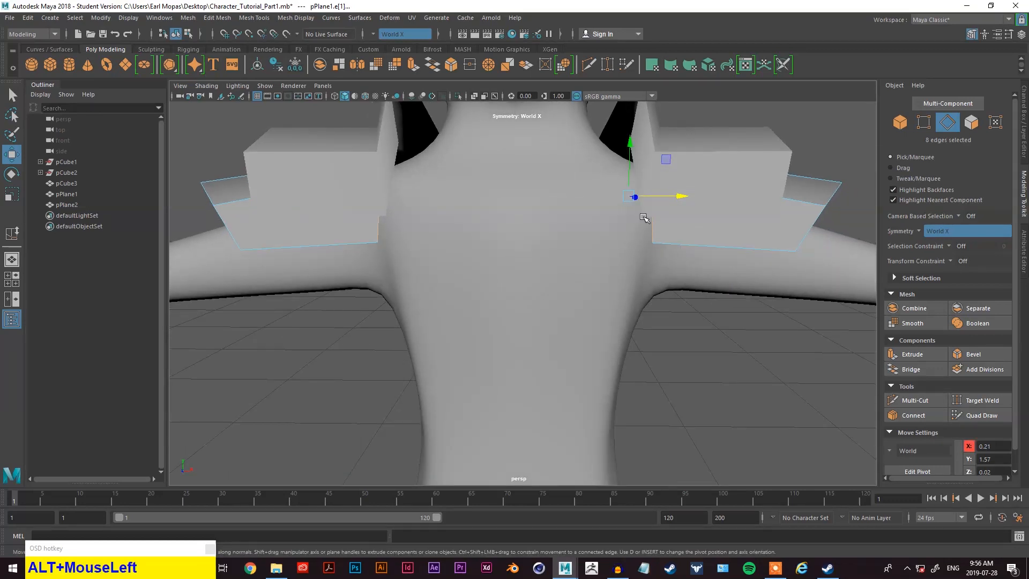
left_click(676, 195)
- Insert an edge loop across the lower shoulder layer close to its inner border
scroll(670, 194, "down", 3)
left_click_drag(670, 194, 657, 263, "alt")
scroll(656, 263, "up", 3)
left_click(656, 262)
key("space")
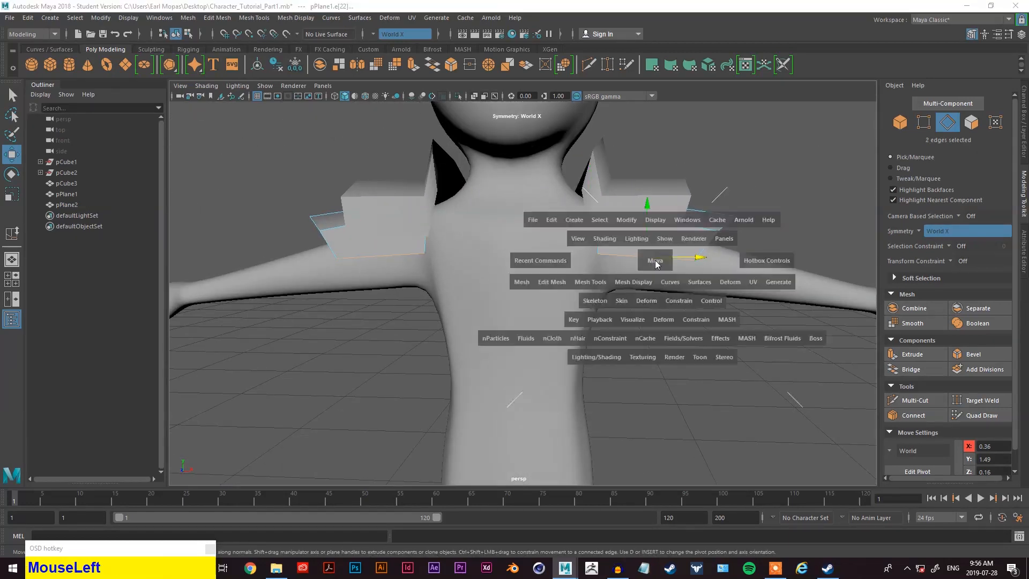
mouse_move(587, 286)
left_mouse_down()
mouse_move(603, 461)
mouse_move(604, 374)
left_mouse_up()
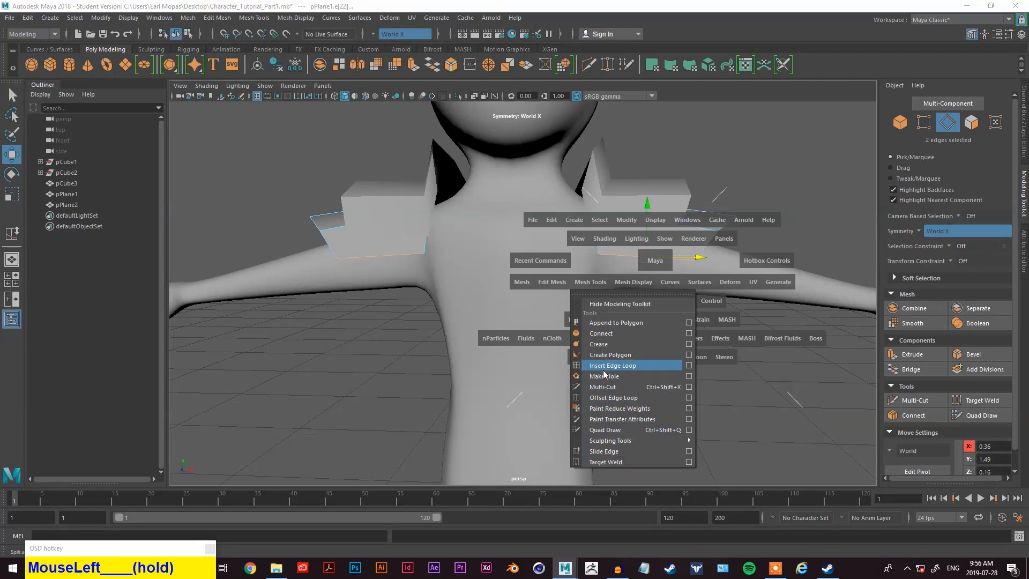
left_click_drag(604, 374, 603, 372)
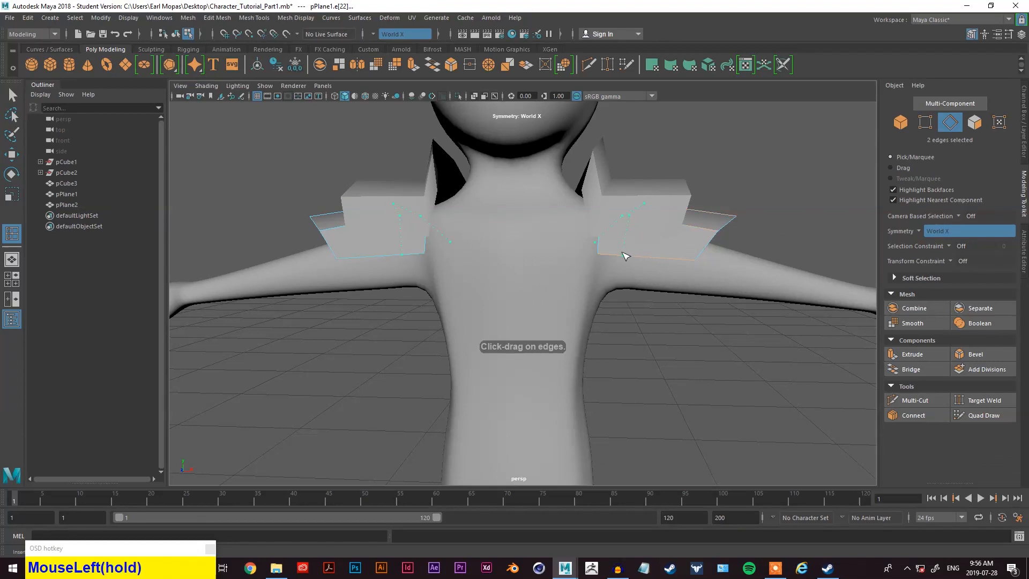
left_click_drag(625, 256, 626, 257)
left_click_drag(635, 300, 647, 329, "alt")
right_click_drag(742, 172, 713, 180)
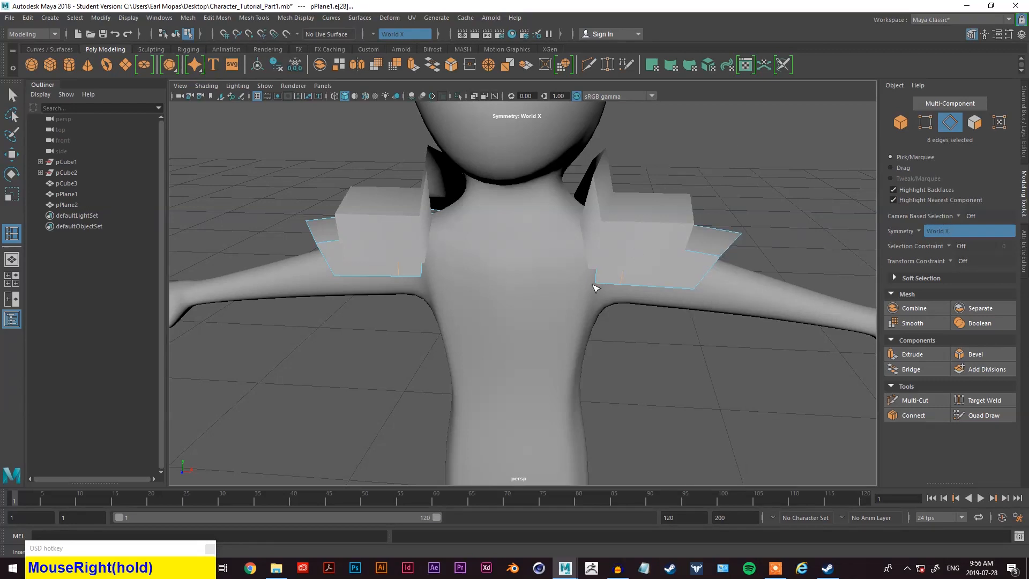
- Extrude the short inner edge at the lower layer's front and lower it to about 1.33 in Y as a hanging strap
key("q")
left_click_drag(613, 304, 613, 276, "alt")
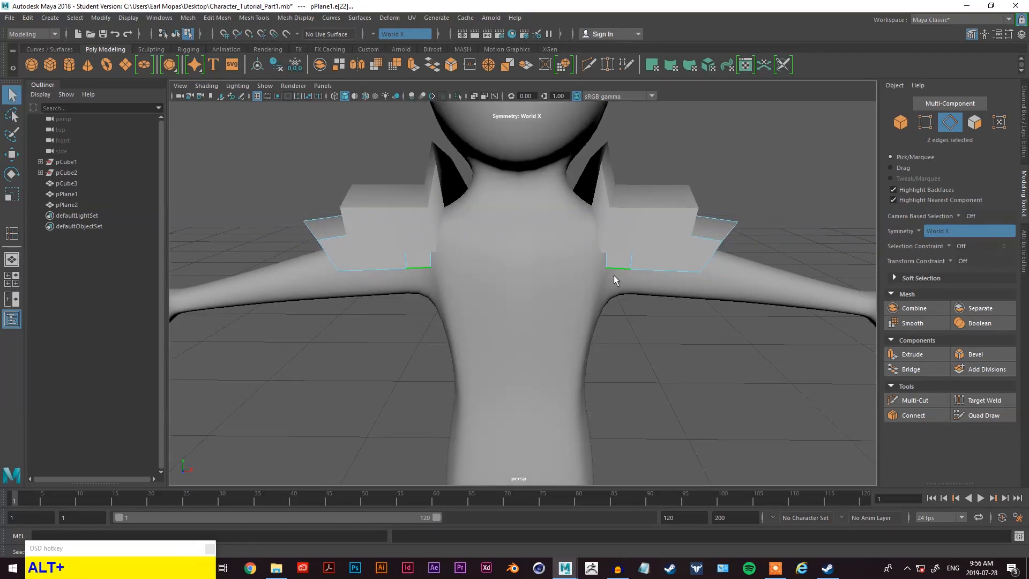
left_click(911, 354)
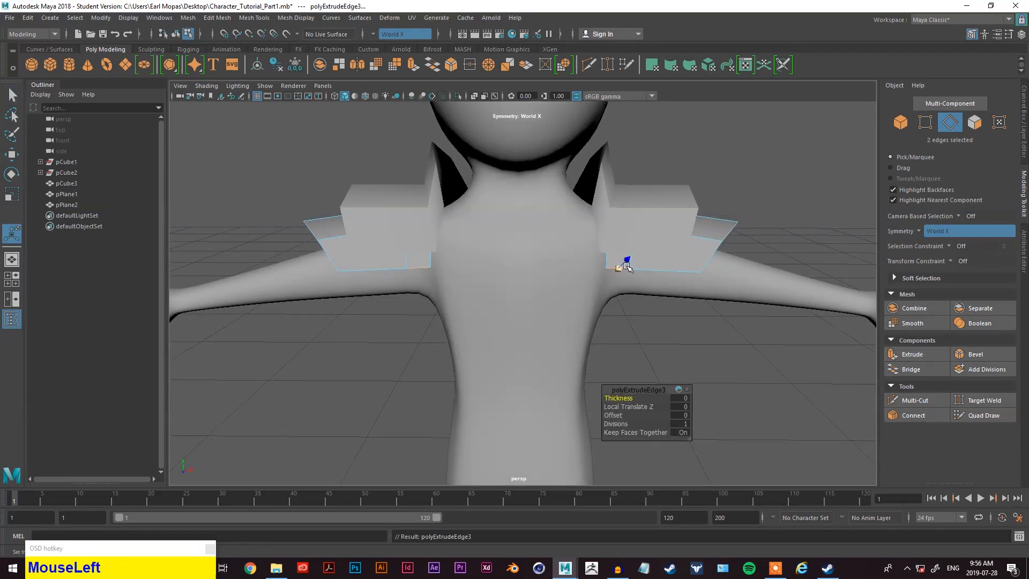
left_click_drag(675, 245, 552, 332, "alt")
key("w")
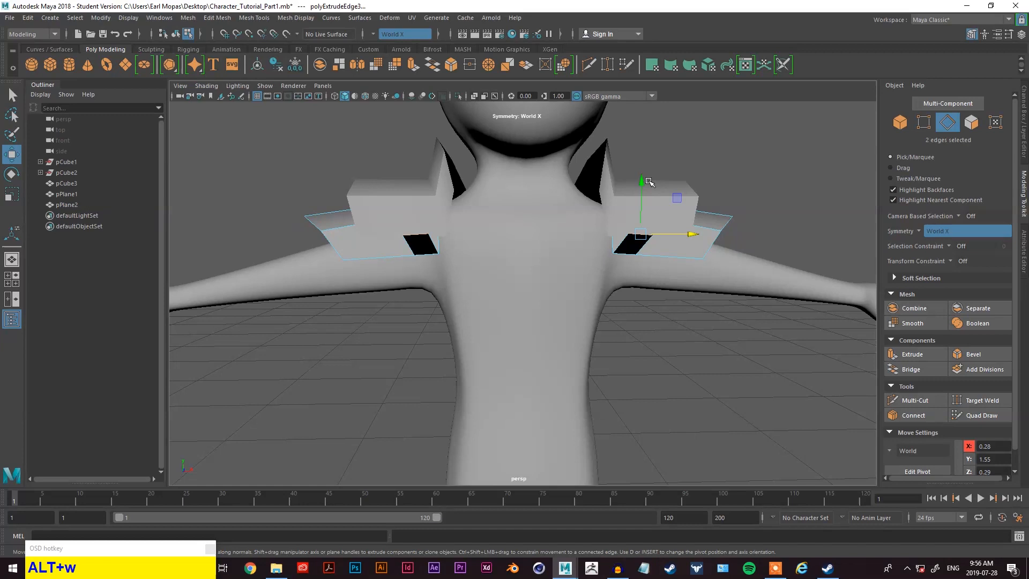
left_click_drag(639, 182, 679, 289)
scroll(644, 315, "down", 5)
scroll(643, 315, "up", 5)
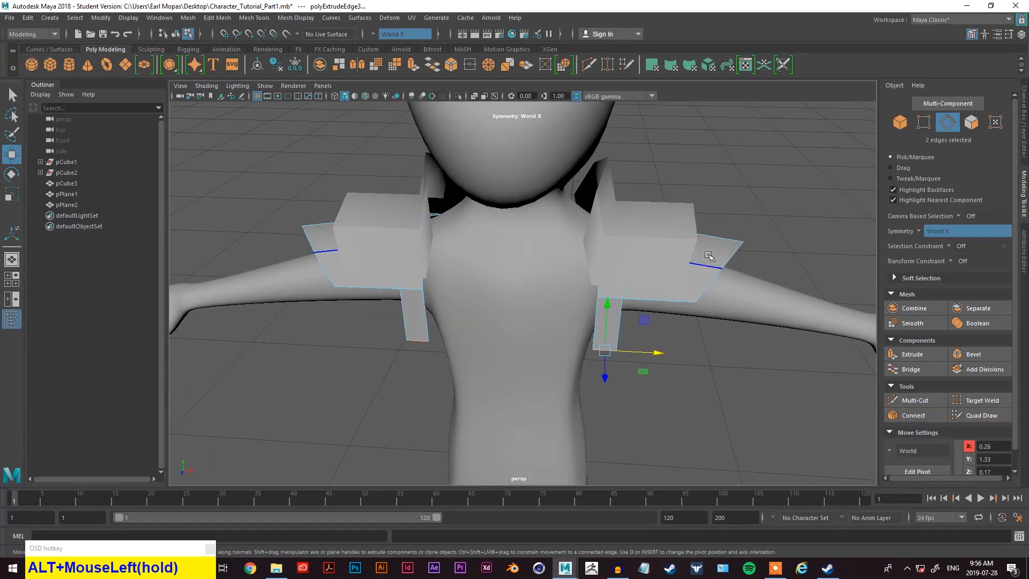
- Insert an edge loop down the middle of the hanging strap
right_click(750, 123)
key("q")
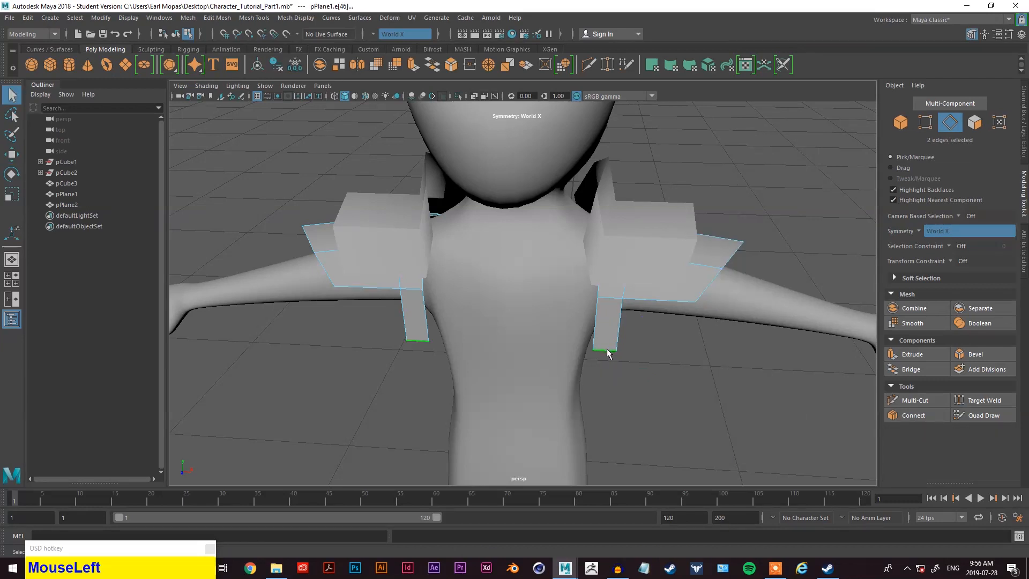
key("space")
left_click_drag(499, 370, 582, 454)
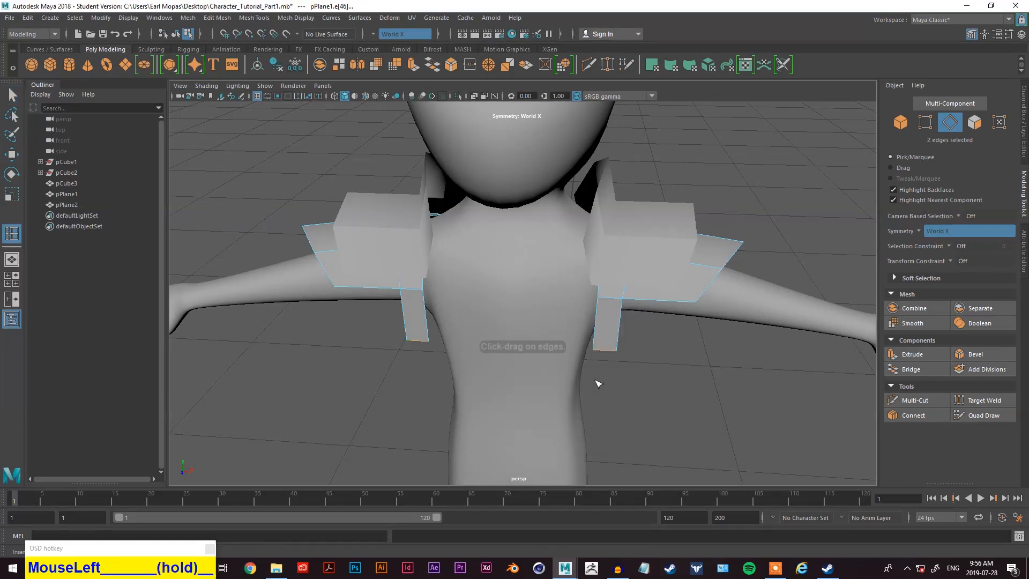
left_click_drag(634, 366, 635, 366)
right_click_drag(684, 328, 639, 329)
- Pull the strap's middle bottom vertex down to about 1.30 in Y, forming a pointed tip
left_click(605, 354)
key("w")
left_click_drag(609, 335, 609, 343)
left_click_drag(609, 343, 634, 247, "alt")
scroll(605, 241, "up", 3)
- Select the two side vertices at the strap's lower end and scale them along X
key("q")
left_click(660, 283)
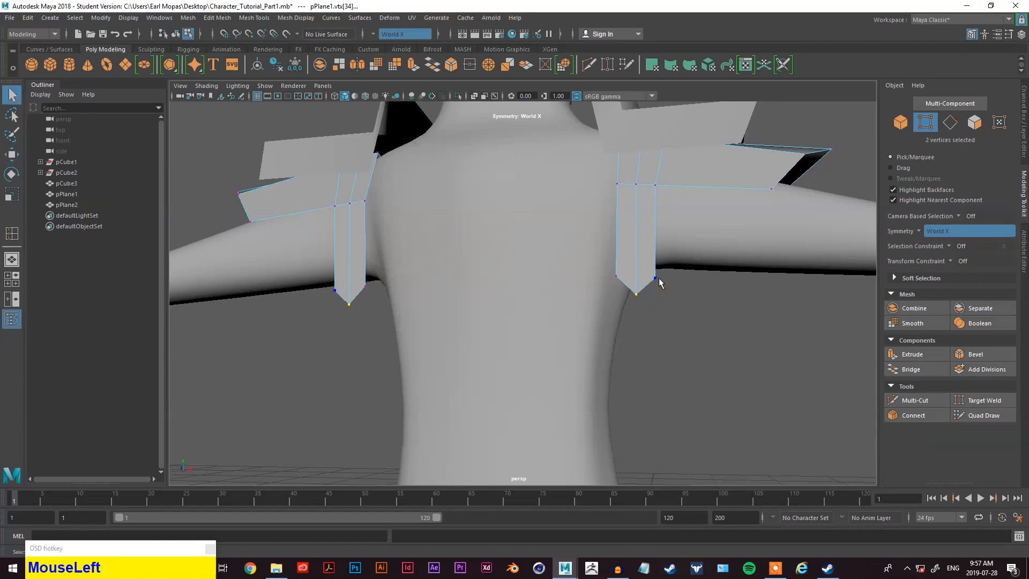
left_click(616, 277, "shift")
key("r")
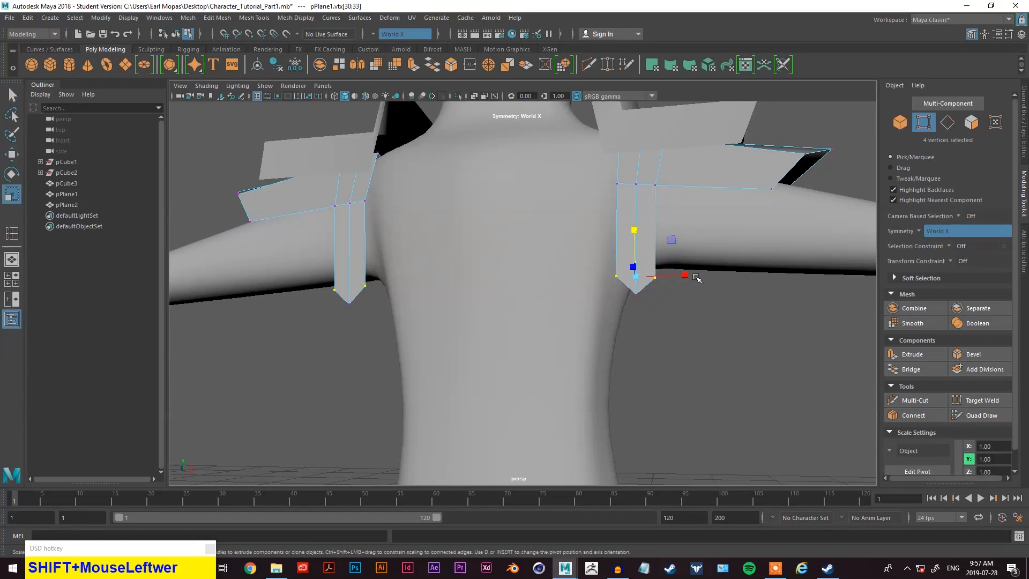
left_click_drag(687, 276, 356, 353)
- Adjust the depth of the strap's tip vertex along Z, checking it against the chest from the side
key("alt+q")
key("w")
left_click(348, 334)
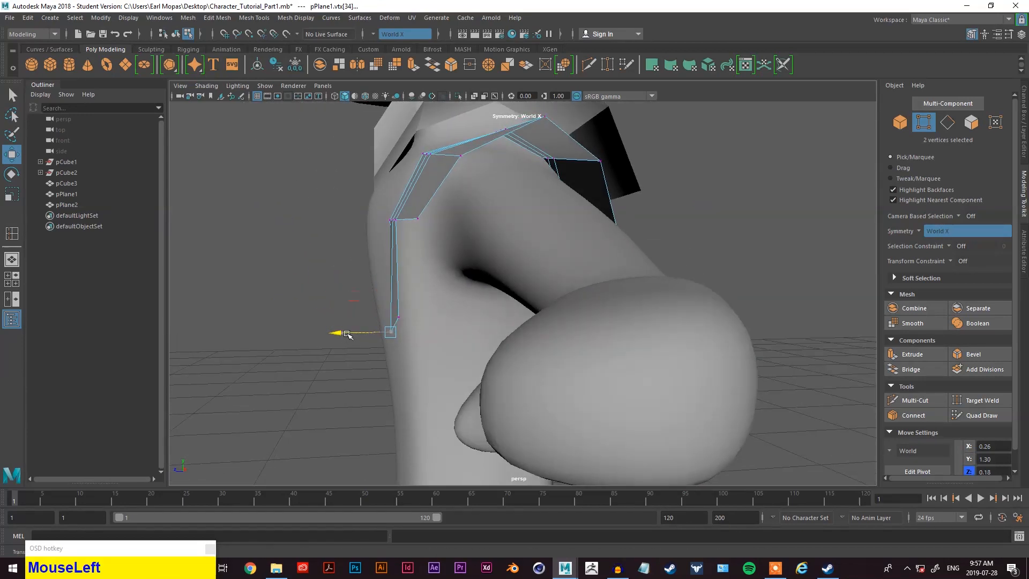
left_click_drag(349, 335, 402, 329, "alt")
key("alt+q")
left_click(420, 275)
- Examine the back of the shoulder armor in object mode, comparing wireframe and shaded display
scroll(643, 316, "down", 3)
scroll(615, 313, "down", 3)
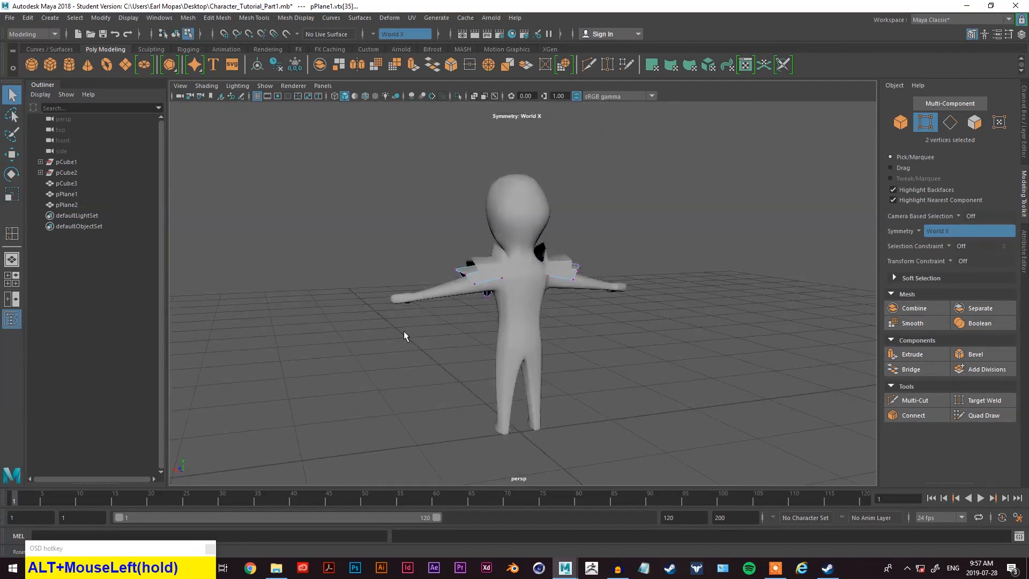
scroll(500, 289, "up", 6)
left_click_drag(453, 279, 359, 205, "alt")
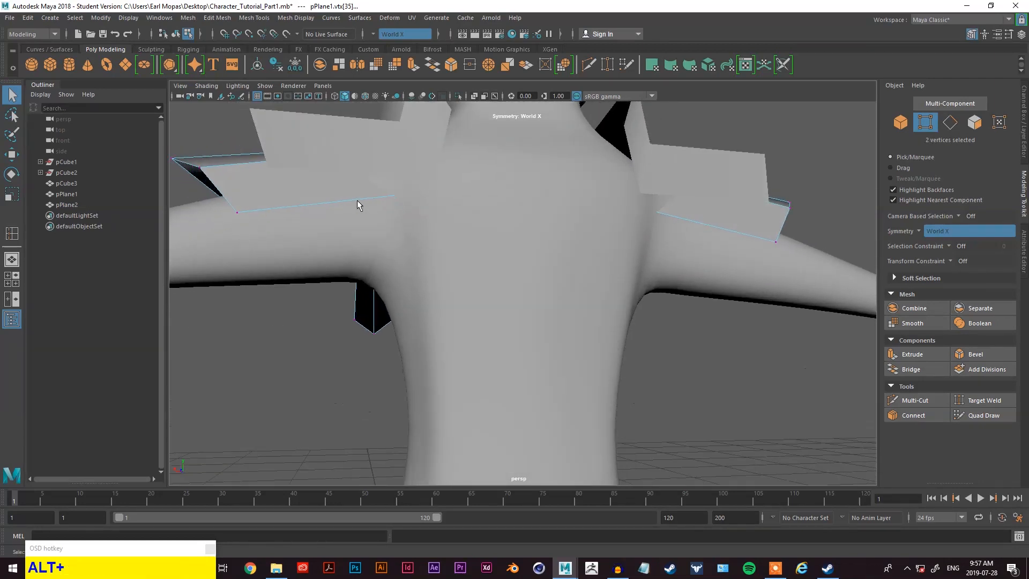
right_click_drag(382, 158, 434, 143)
scroll(326, 201, "down", 3)
scroll(377, 239, "up", 3)
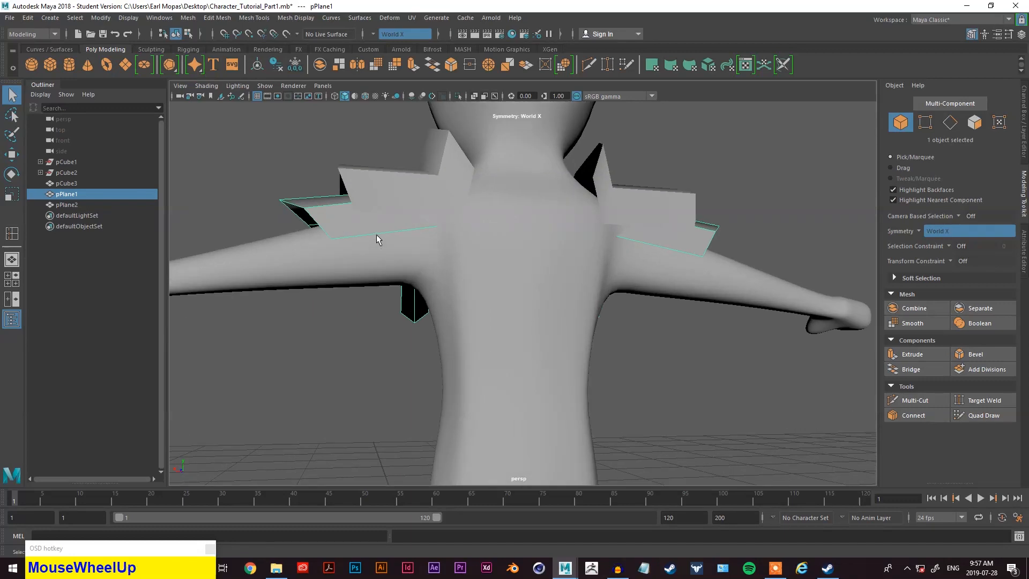
scroll(377, 240, "up", 2)
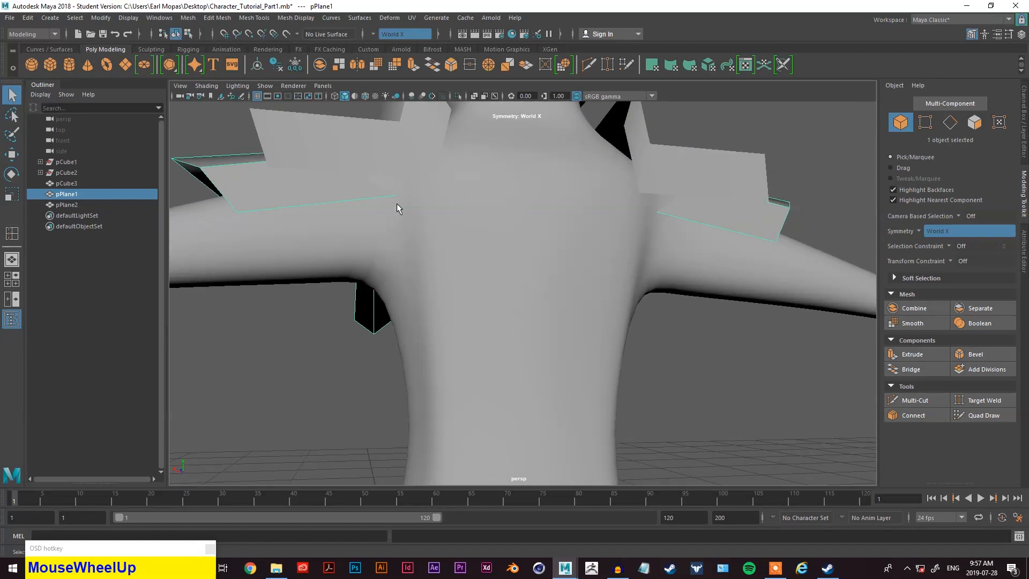
middle_click_drag(458, 206, 520, 274, "alt")
scroll(520, 274, "up", 1)
scroll(519, 275, "up", 2)
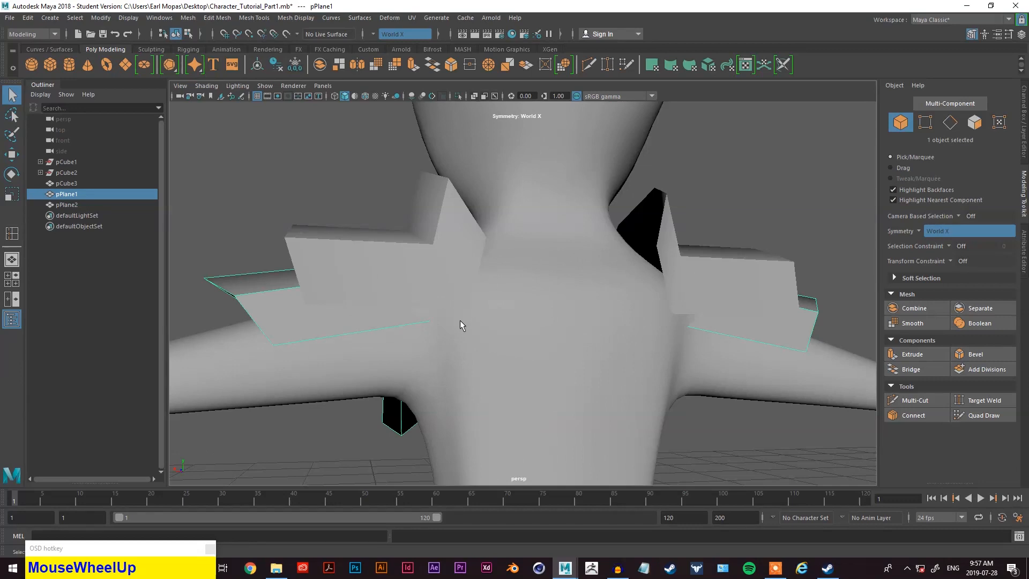
key("4")
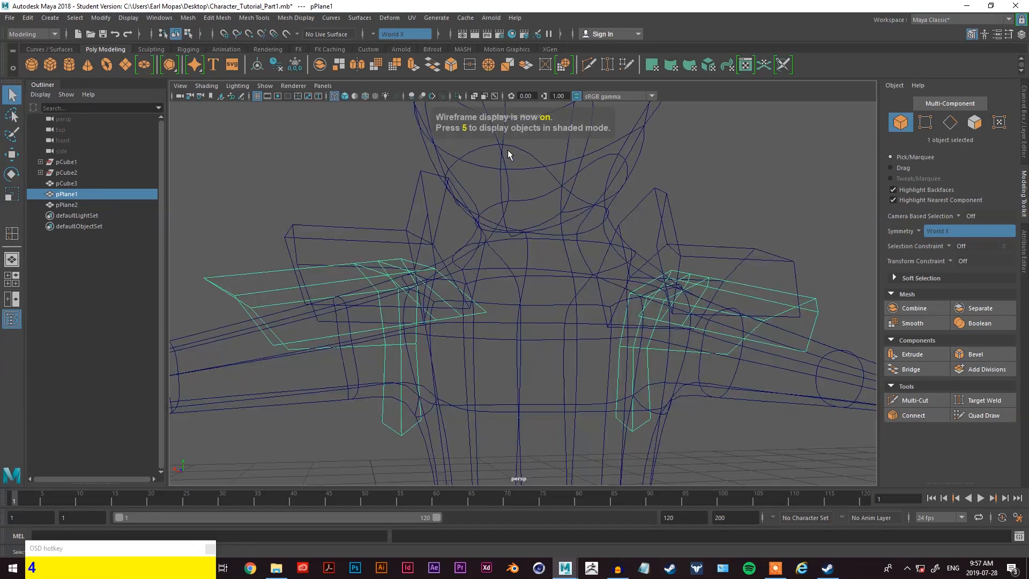
key("5")
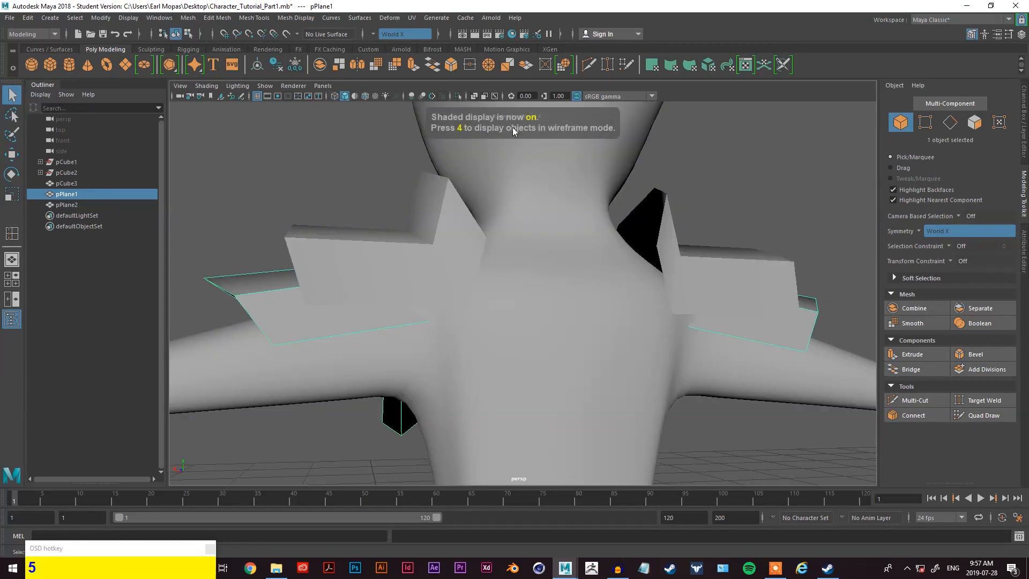
- In wireframe display, move the lower layer's two inner bottom edges at the back outward along X and adjust them along Z
key("4")
left_click_drag(474, 339, 444, 387, "alt")
right_click_drag(438, 401, 421, 228)
left_click(449, 325)
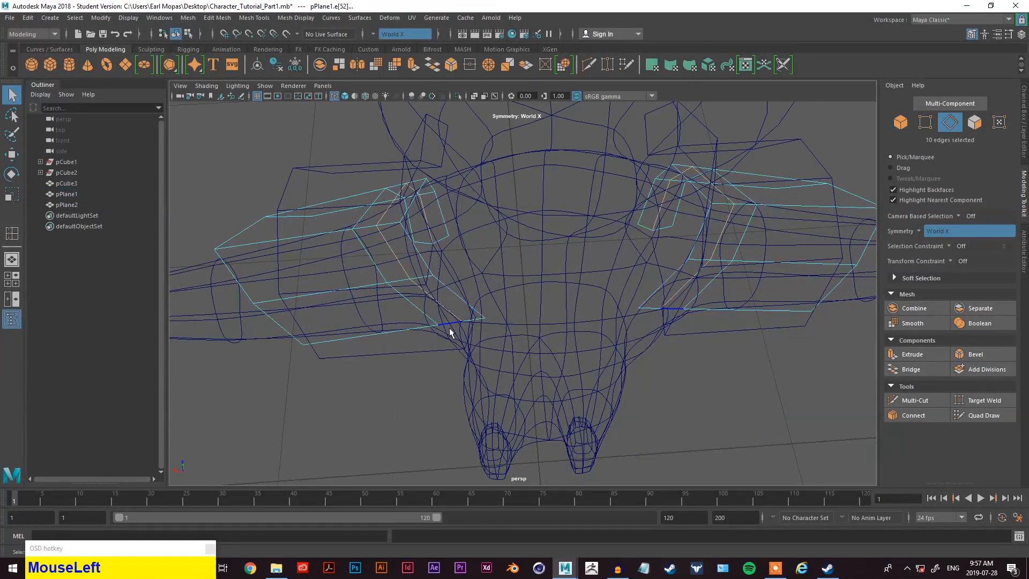
key("shift+w")
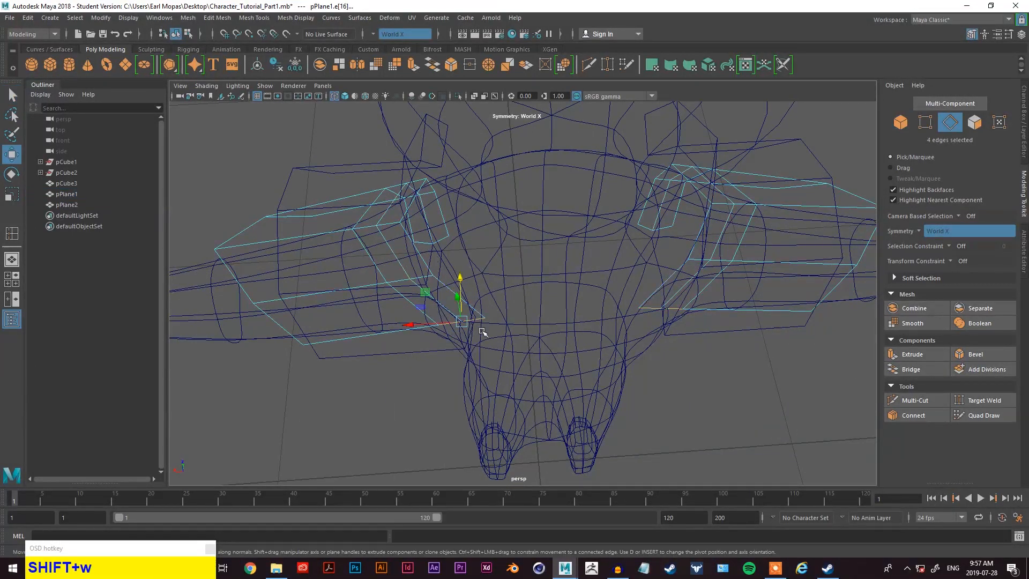
left_click_drag(449, 323, 401, 328)
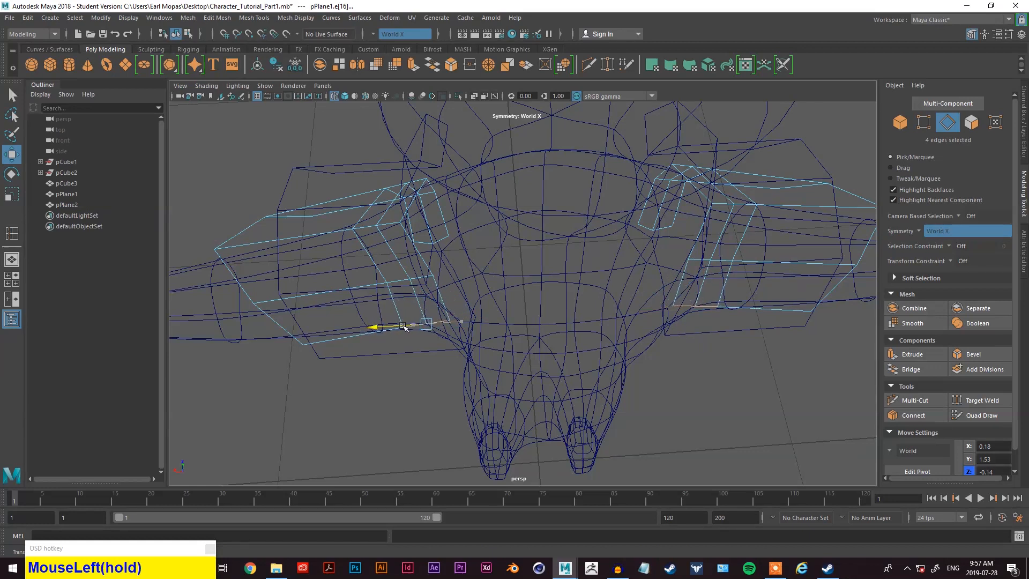
left_click_drag(426, 276, 541, 401)
- Select the inner edges on the back of the lower layer again and shift them along X
key("alt+q")
left_click(401, 280)
left_click(487, 371, "shift")
key("w")
mouse_move(478, 398)
left_mouse_down()
mouse_move(535, 441)
mouse_move(487, 390)
mouse_move(484, 356)
mouse_move(466, 371)
mouse_move(427, 296)
mouse_move(391, 257)
left_mouse_up()
- Return to shaded display and move the lower layer's two inner back bottom edges slightly along Z
key("alt+5")
scroll(464, 349, "up", 2)
key("alt+q")
left_click(384, 250)
left_click(406, 251, "shift")
key("shift+w")
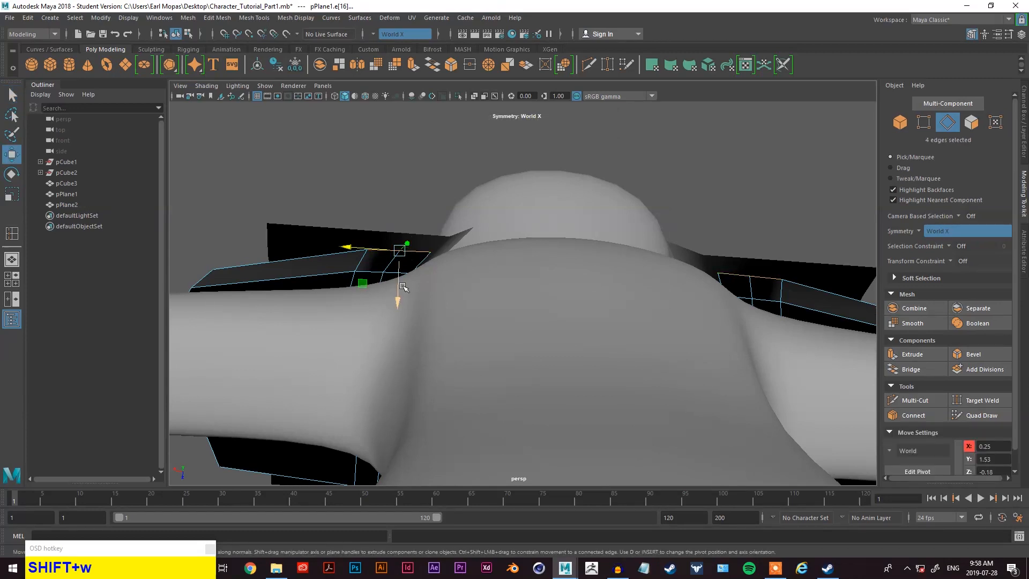
left_click_drag(397, 291, 397, 298)
- Rotate the lower layer's selected inner back bottom edges slightly to level them across the character's back
key("w")
key("e")
key("r")
key("w")
key("e")
key("r")
key("w")
key("e")
left_click_drag(437, 229, 435, 284)
left_click_drag(368, 298, 363, 294)
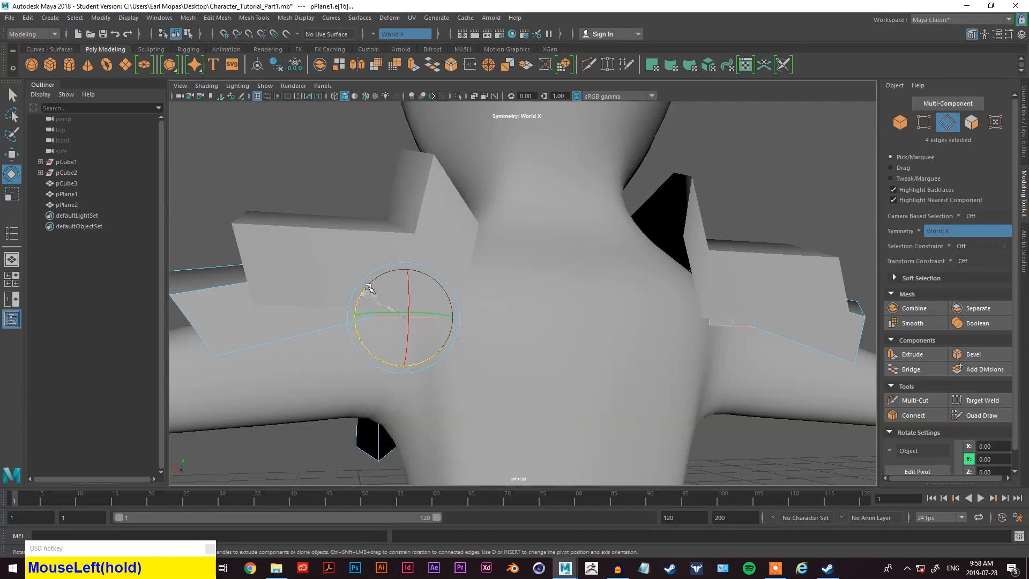
left_click_drag(370, 287, 371, 287)
scroll(548, 322, "down", 5)
left_click_drag(542, 326, 577, 345, "alt")
scroll(494, 345, "up", 3)
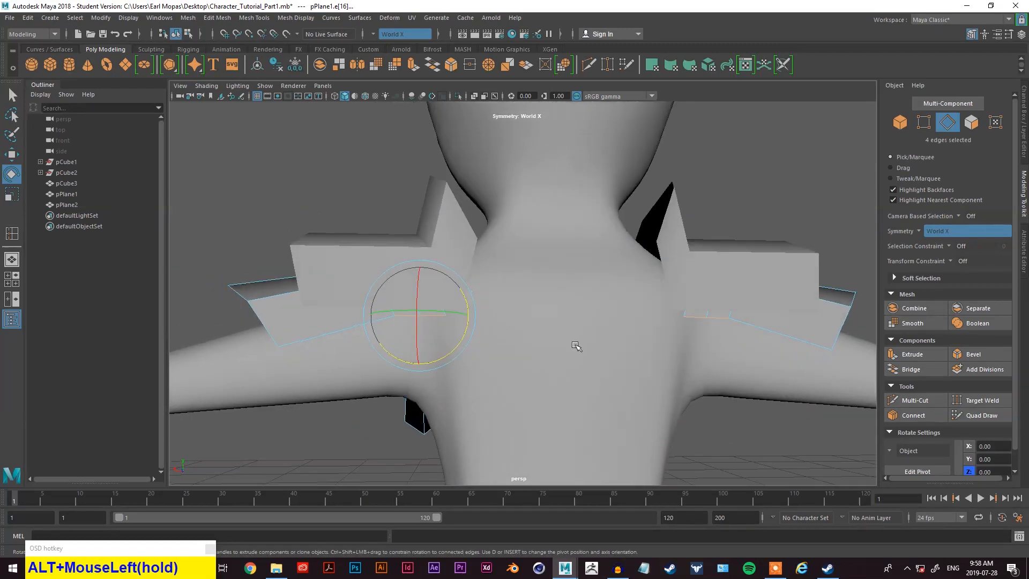
- Extrude the lower layer's inner back bottom edges and move the new edges down to form two hanging straps
left_click(912, 354)
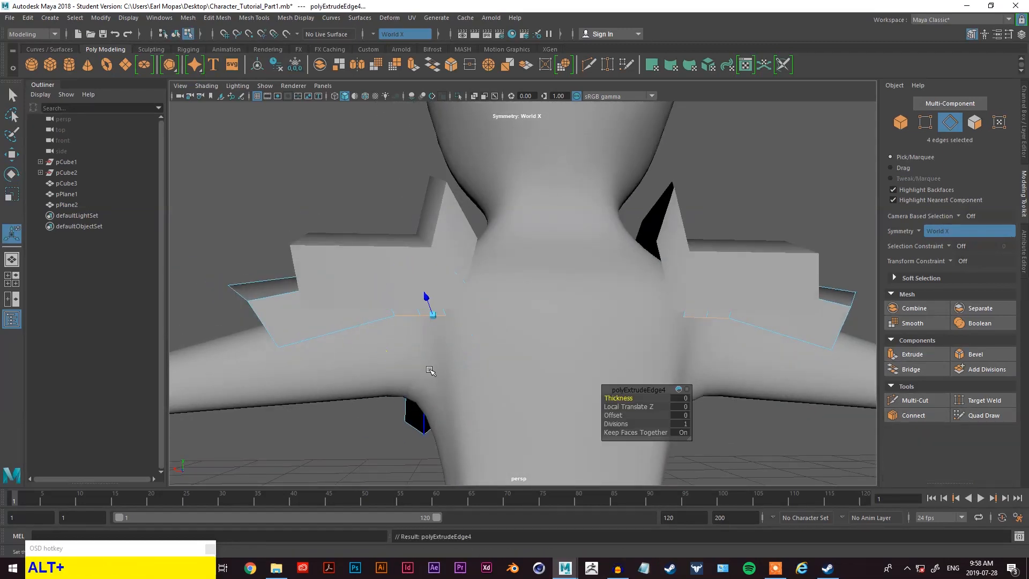
left_click_drag(430, 370, 498, 413, "alt")
middle_click_drag(498, 413, 453, 293, "alt")
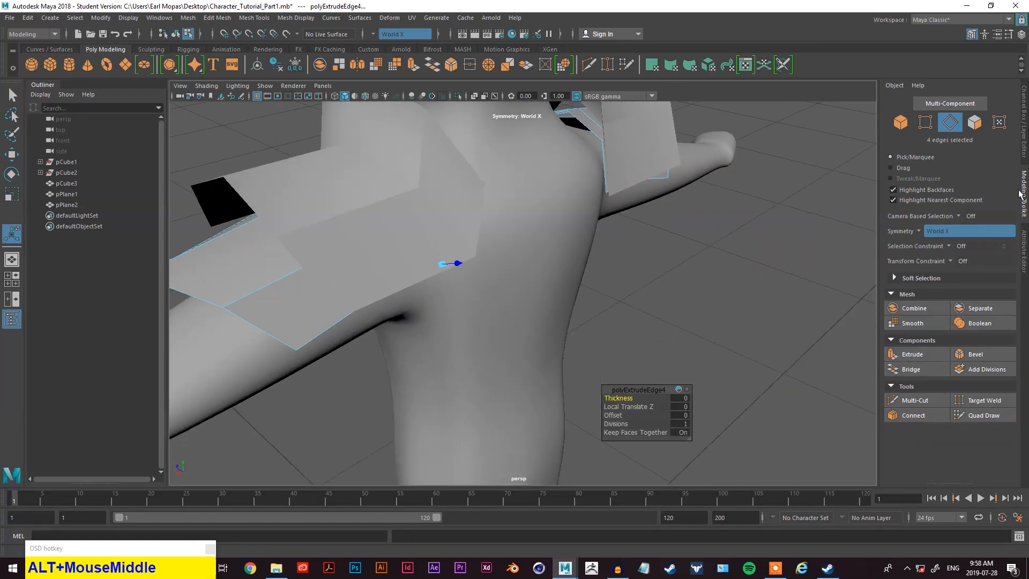
mouse_move(457, 263)
left_mouse_down()
mouse_move(512, 253)
mouse_move(554, 290)
mouse_move(552, 374)
mouse_move(547, 317)
mouse_move(547, 341)
mouse_move(462, 332)
mouse_move(498, 322)
mouse_move(595, 239)
mouse_move(482, 236)
mouse_move(467, 252)
mouse_move(444, 251)
left_mouse_up()
key("w")
left_click_drag(467, 216, 464, 270)
- Move the middle bottom vertex of each back strap down into a pointed tip
right_click_drag(432, 258, 381, 260)
left_click(469, 266)
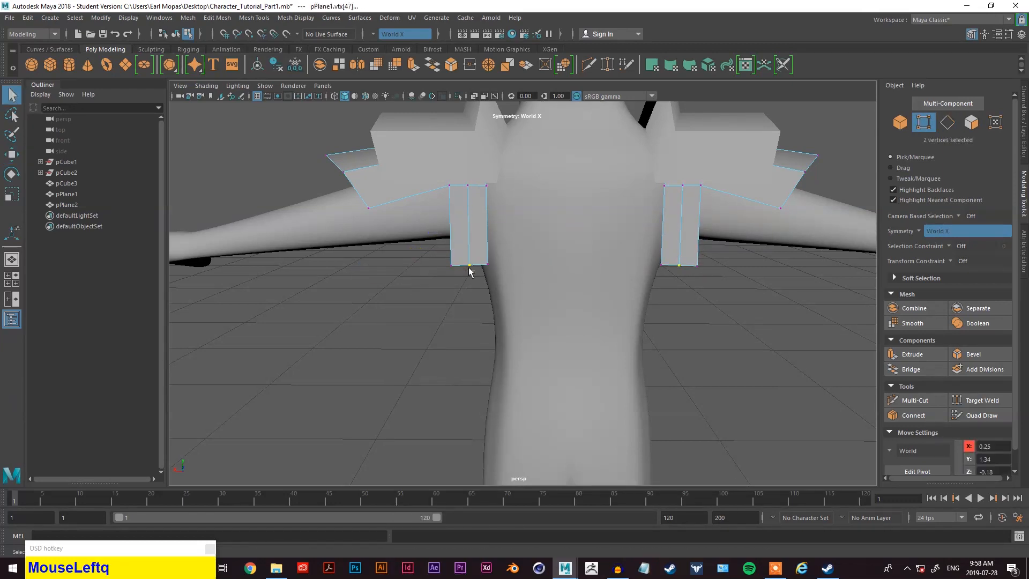
key("w")
left_click_drag(470, 248, 447, 279)
- Select both bottom corner vertices of each back strap and scale them to adjust the width above the tip
left_click(486, 262)
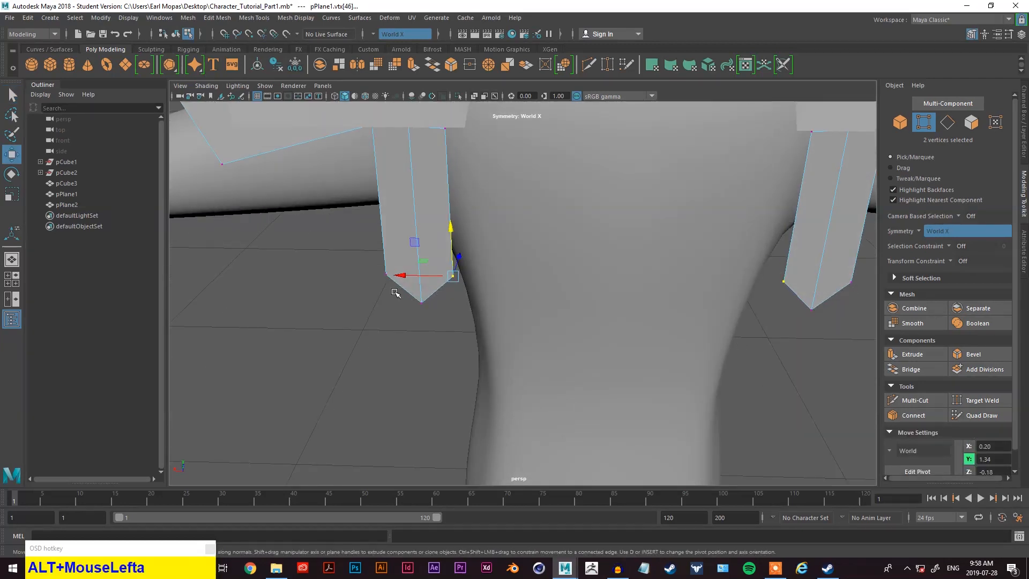
key("a")
key("q")
scroll(481, 298, "up", 3)
scroll(421, 307, "up", 3)
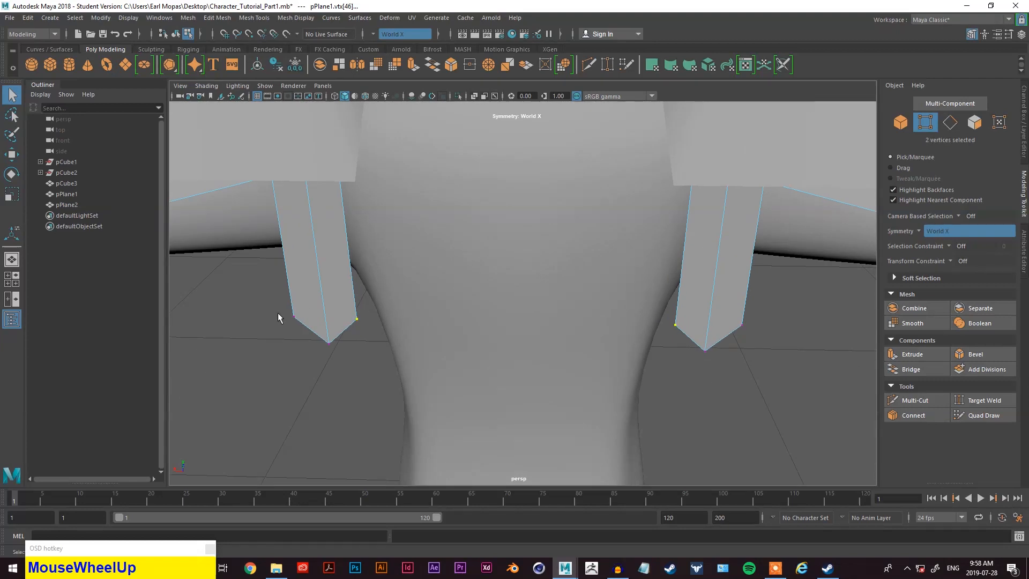
left_click(355, 319, "shift")
left_click_drag(391, 356, 413, 340, "alt")
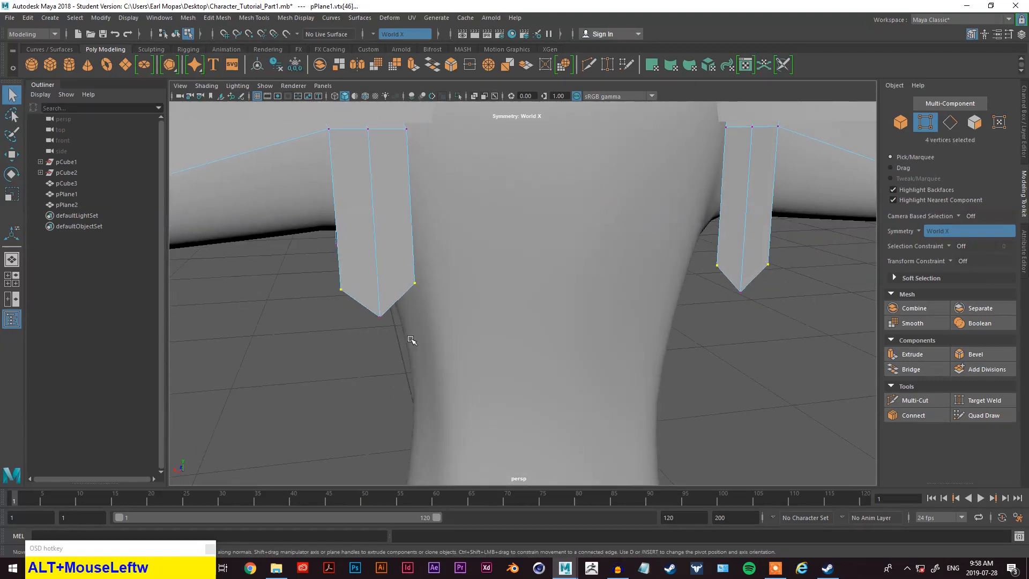
key("w")
key("e")
key("r")
left_click_drag(328, 290, 578, 274)
- Select two vertices on each side of the lower layer and move them along Z
key("q")
left_click(447, 278)
left_click(490, 221, "shift")
key("w")
left_click_drag(505, 267, 592, 254)
- Examine the layered shoulder armor and its straps from the front, back and sides of the character
scroll(614, 267, "down", 5)
scroll(645, 280, "down", 5)
scroll(595, 285, "up", 5)
middle_click_drag(593, 254, 556, 329, "alt")
left_click_drag(556, 329, 515, 348, "alt")
scroll(538, 372, "up", 6)
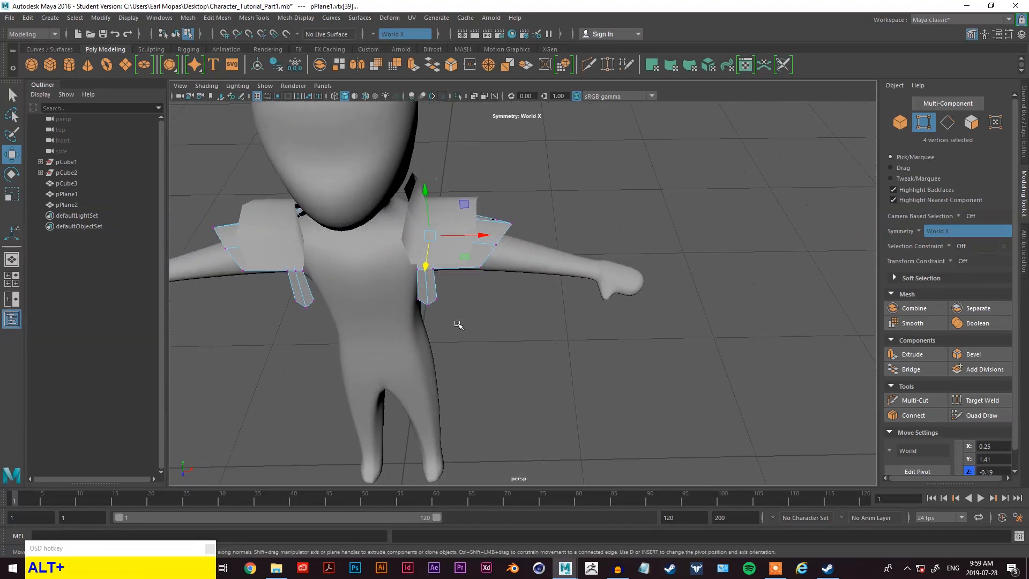
left_click_drag(458, 324, 573, 298, "alt")
scroll(566, 299, "down", 3)
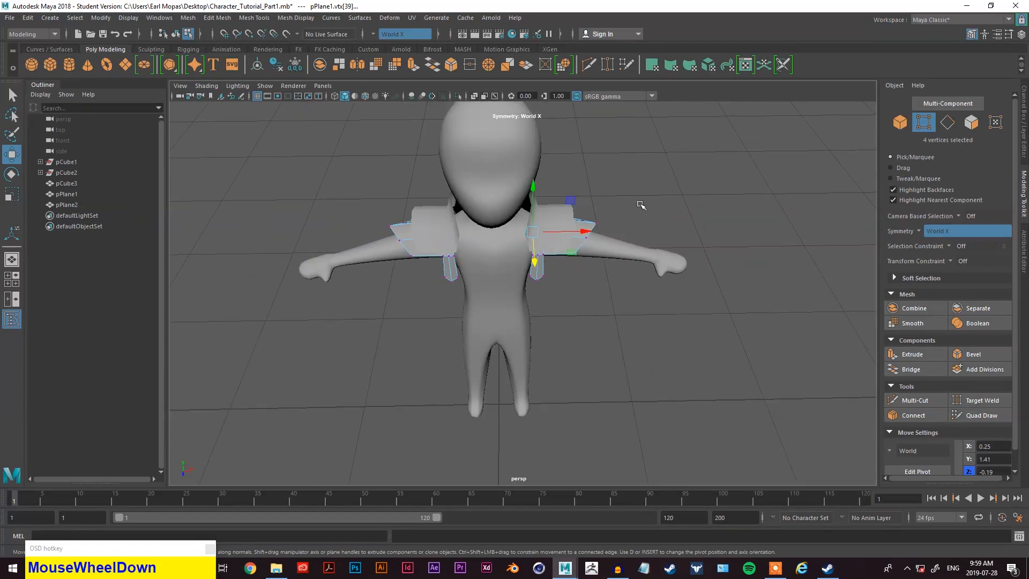
left_click_drag(664, 255, 613, 266, "alt")
left_click_drag(584, 199, 614, 245, "alt")
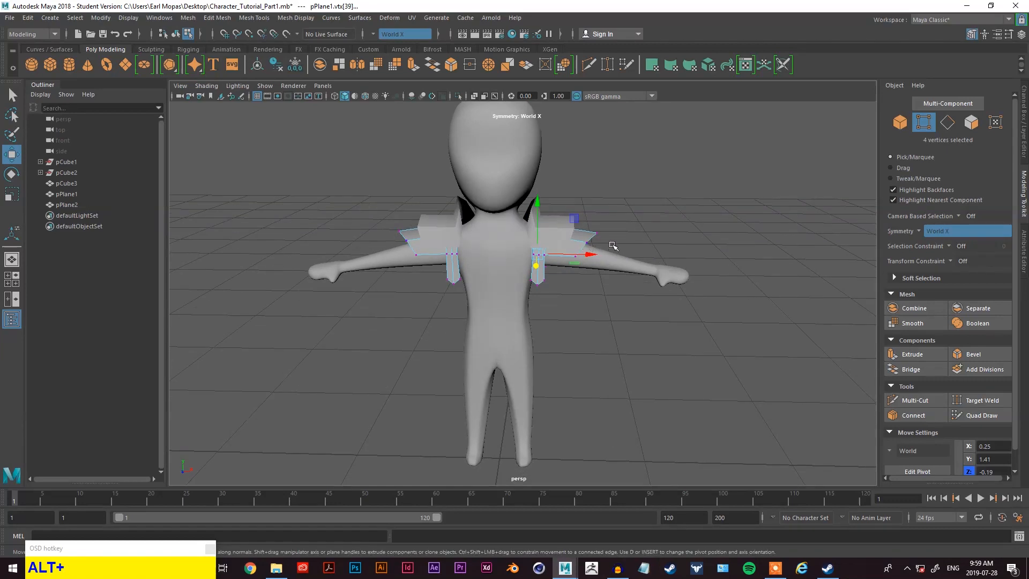
left_click_drag(565, 304, 471, 263, "alt")
left_click_drag(666, 241, 727, 232, "alt")
middle_click_drag(630, 249, 547, 252, "alt")
left_click_drag(546, 252, 650, 170, "alt")
left_click_drag(598, 278, 582, 304, "alt")
- Return to object mode, deselect the armor and review its overall shape on the character
scroll(587, 275, "down", 2)
key("q")
scroll(588, 290, "down", 2)
left_click(587, 285)
right_click_drag(724, 163, 739, 155)
left_click(609, 200)
left_click_drag(607, 199, 576, 243, "alt")
middle_click_drag(576, 243, 570, 241, "alt")
left_click_drag(570, 240, 581, 194, "alt")
left_click_drag(553, 292, 563, 291, "alt")
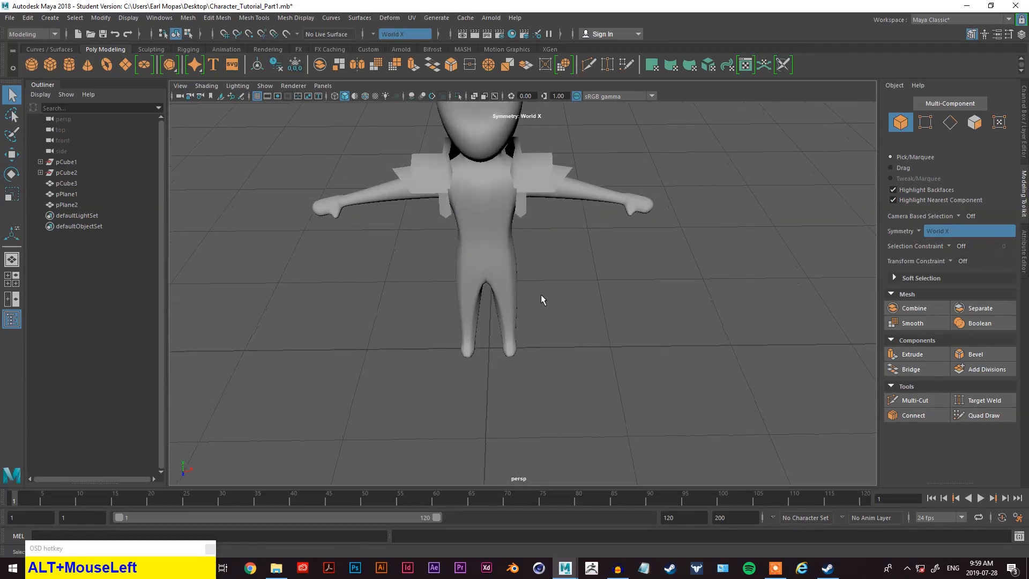
- Create a polygon plane at the origin with 2 subdivisions in width and 2 in height
key("space")
left_click_drag(460, 256, 554, 328)
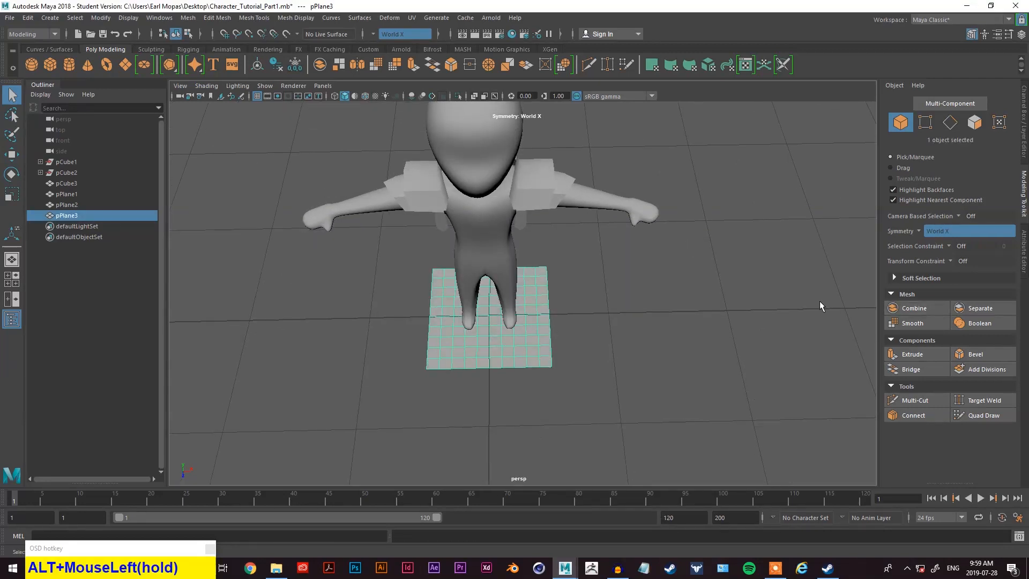
left_click(1024, 126)
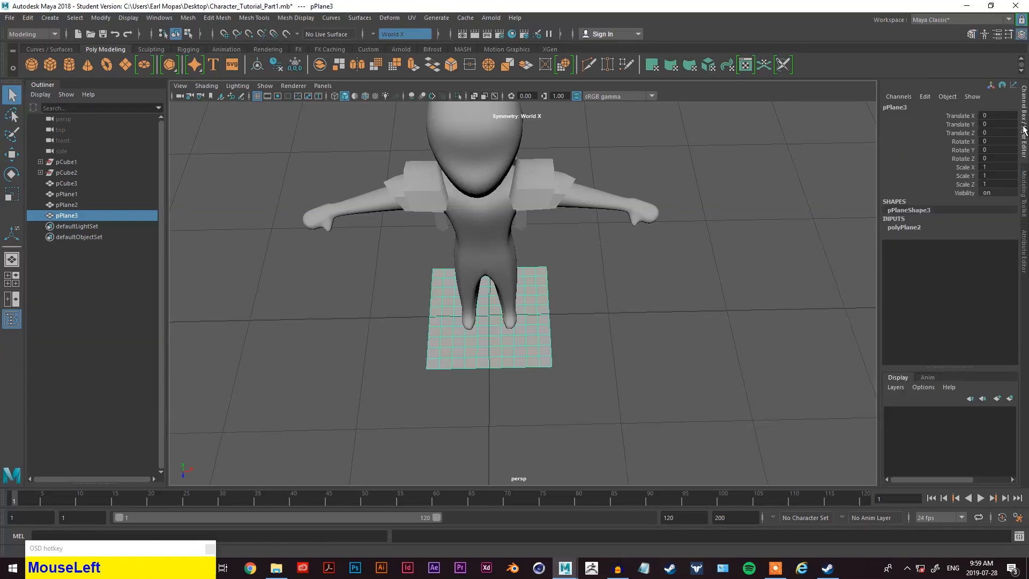
left_click(905, 227)
left_click(994, 252)
type("1")
key("Return")
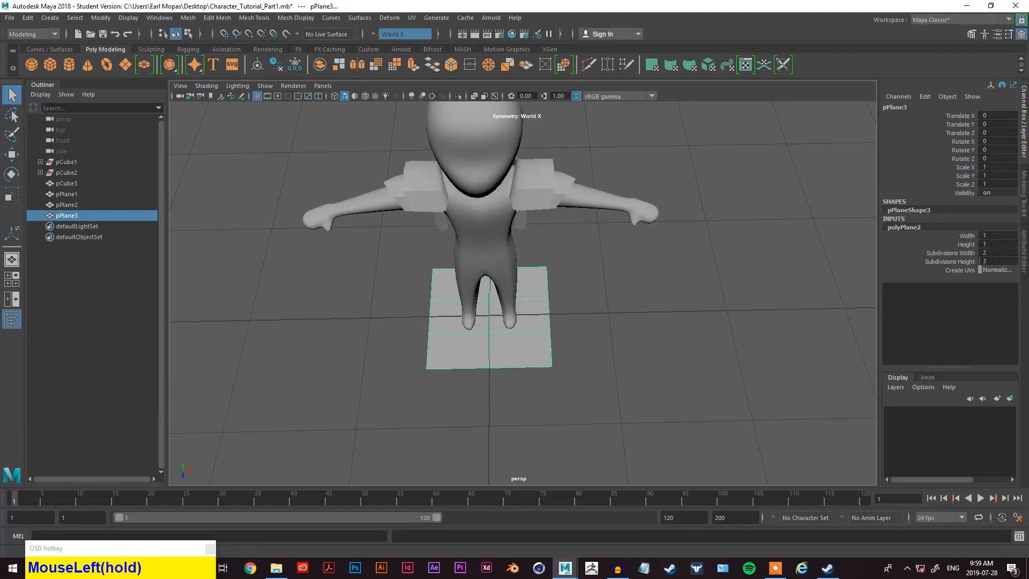
right_click_drag(691, 249, 713, 233)
- Move the new plane along X to about 1.28 and scale it to about 0.79 in X and 0.35 in Z
key("w")
left_click_drag(540, 313, 685, 300)
key("w")
key("e")
key("r")
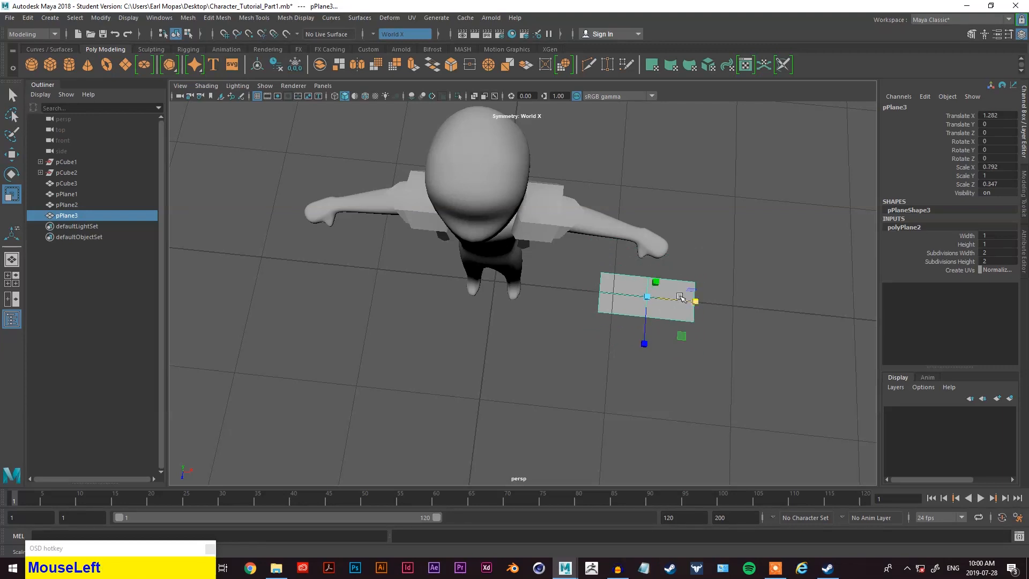
- In the top view, move the plane to about 1.07 in X and scale it to about 0.42 in X and 0.23 in Z
key("space")
key("space")
key("w")
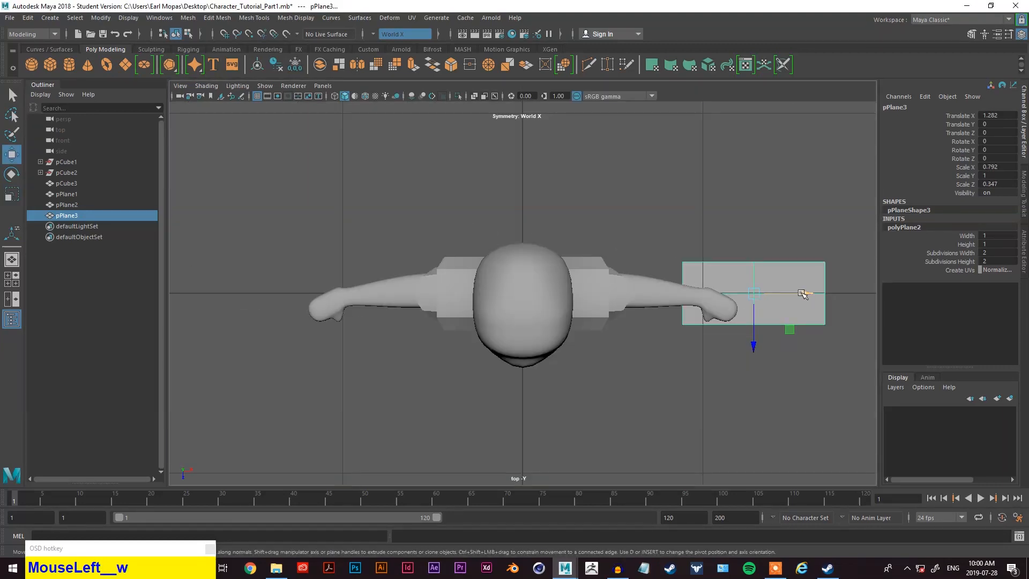
left_click_drag(802, 293, 764, 295)
key("e")
key("r")
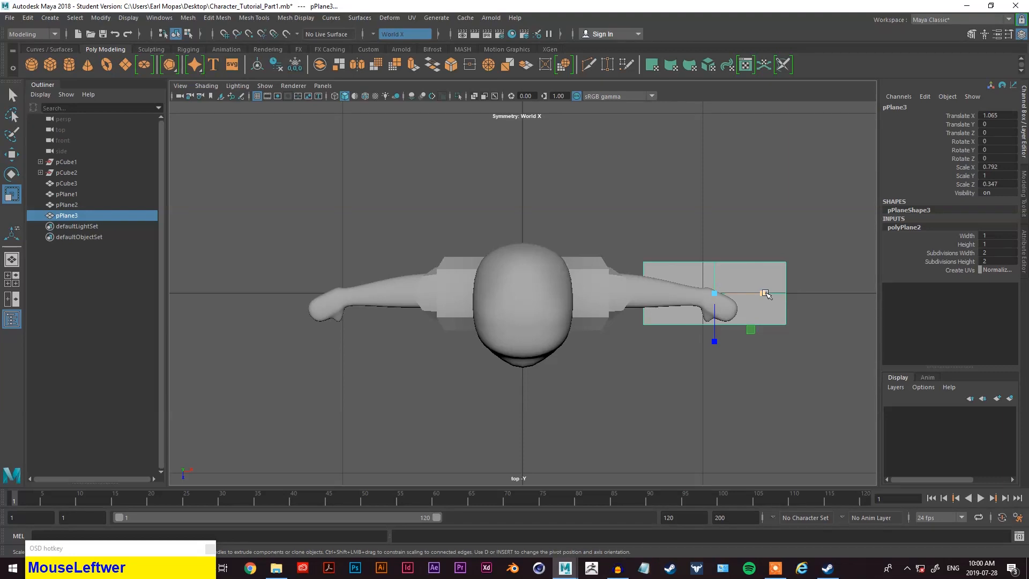
left_click_drag(765, 294, 750, 295)
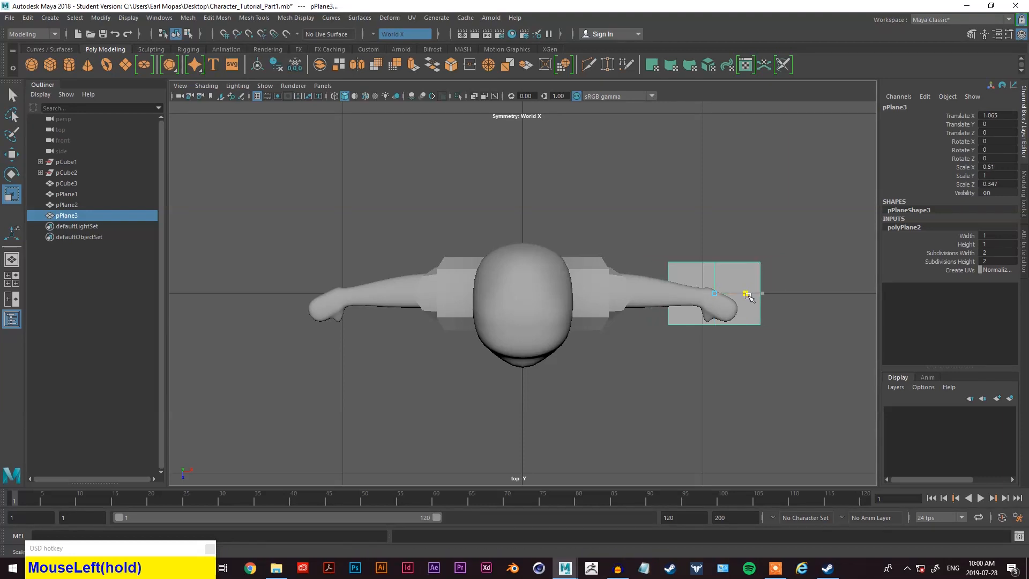
left_click_drag(714, 341, 715, 316)
left_click_drag(762, 293, 742, 292)
- Shift the plane to about 0.95 in X and 0.015 in Z, and rotate it about -6.3 degrees around Y
key("w")
key("w")
key("e")
key("r")
key("w")
key("e")
left_click_drag(668, 247, 672, 251)
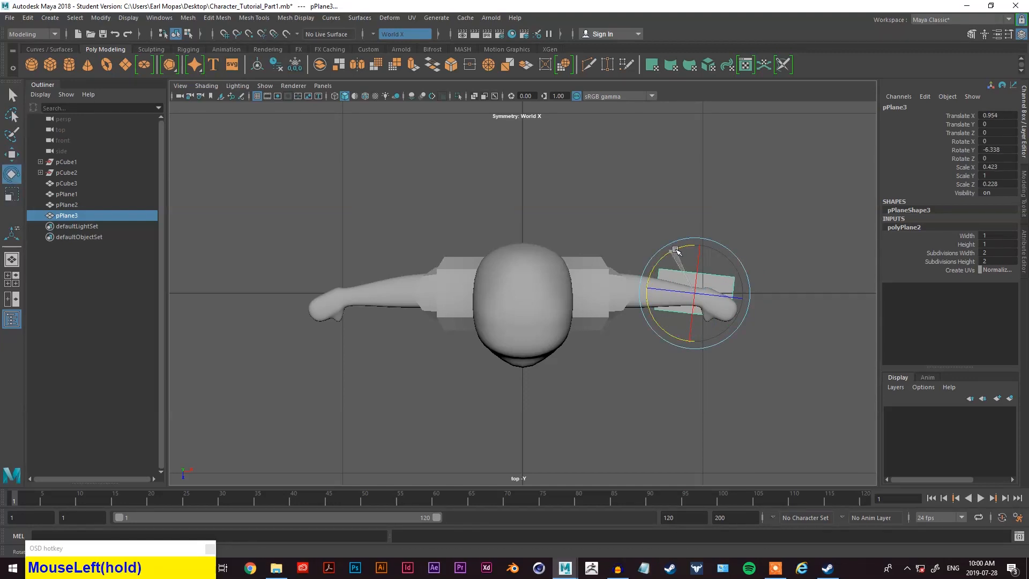
key("w")
left_click_drag(700, 323, 738, 348)
- Move the plane over the forearm at about 0.84 in X and narrow its X scale to about 0.31
left_click_drag(754, 228, 761, 199, "alt")
left_click_drag(661, 257, 677, 214, "alt")
key("space")
key("space")
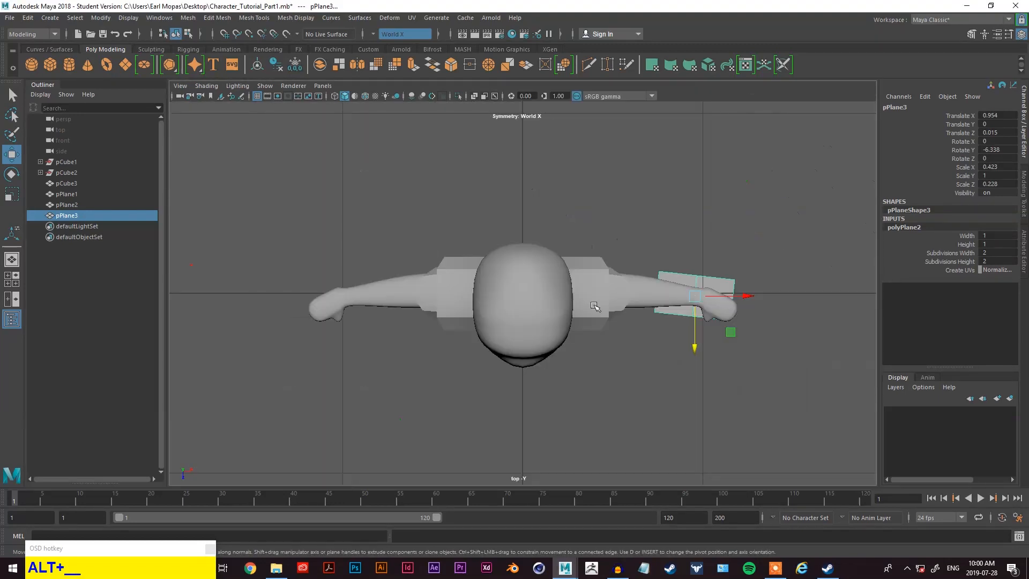
left_click_drag(747, 305, 716, 297)
key("w")
key("e")
key("r")
left_click(709, 301, "alt")
key("w")
left_click_drag(672, 343, 671, 342)
- Examine the plane's placement relative to the character in the perspective view
key("space")
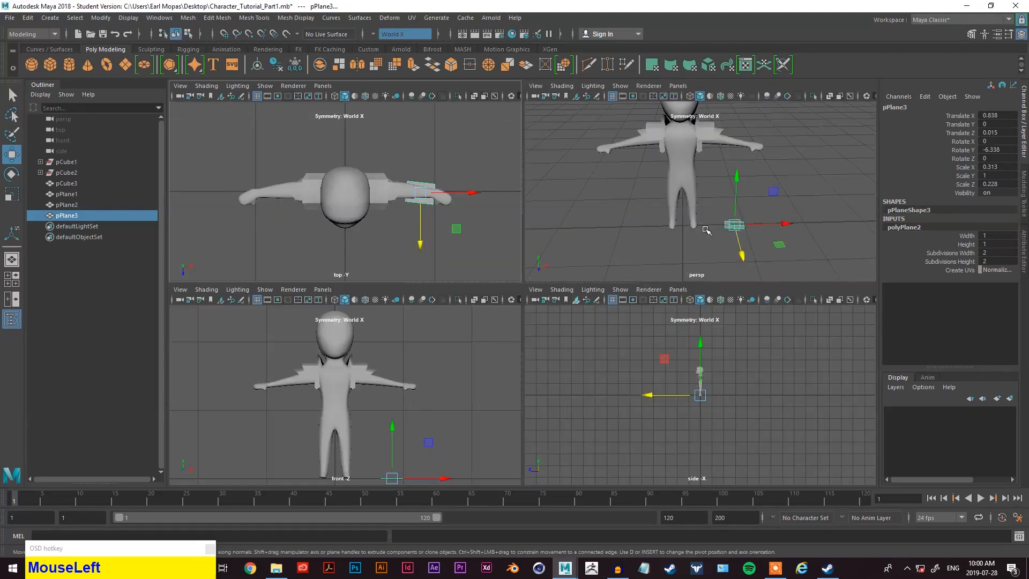
scroll(728, 209, "up", 4)
key("space")
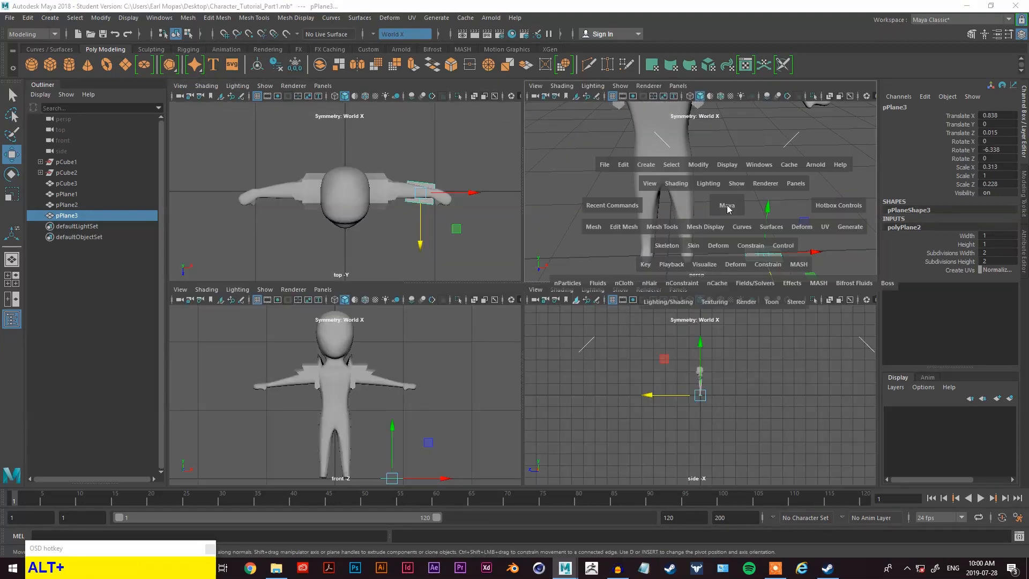
middle_click_drag(645, 223, 668, 223, "alt")
scroll(561, 247, "up", 2)
mouse_move(562, 247)
left_mouse_down("alt")
mouse_move(536, 252)
mouse_move(551, 257)
left_mouse_up("alt")
middle_click_drag(551, 257, 609, 246, "alt")
key("space")
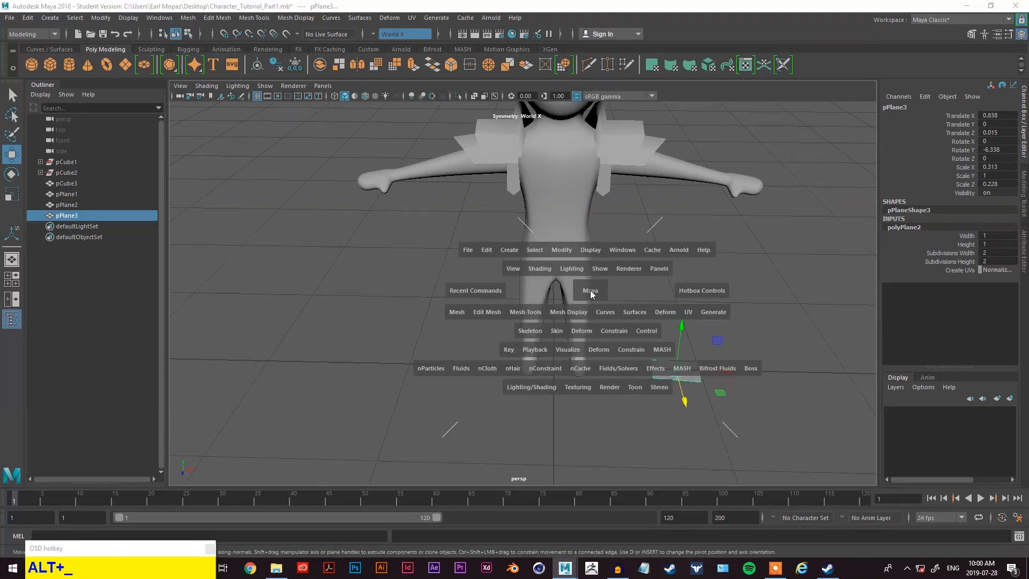
left_click(1021, 204)
scroll(645, 256, "down", 1)
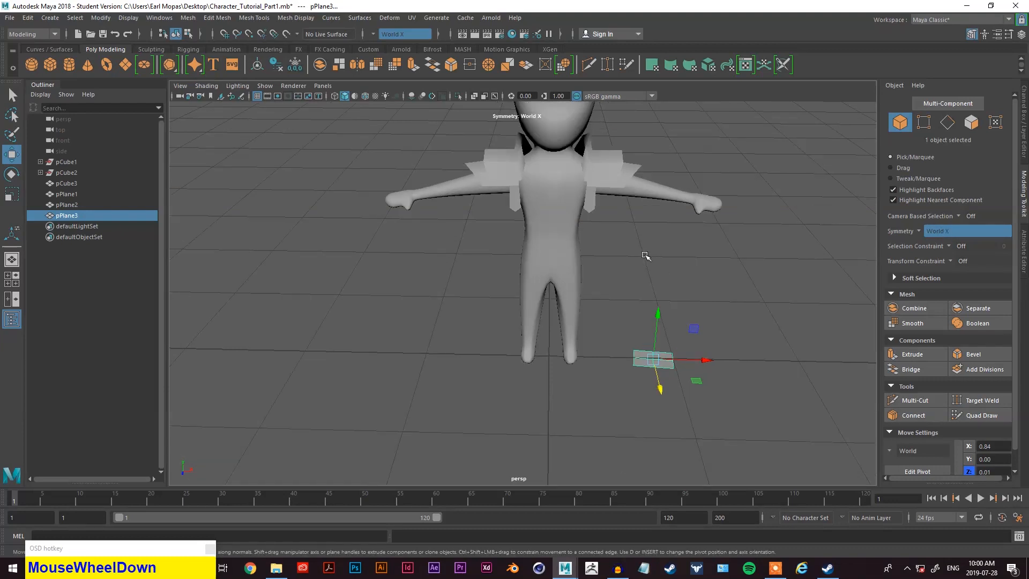
- Reselect the plane in object mode and mirror it across X to the opposite side of the character
right_click(701, 275)
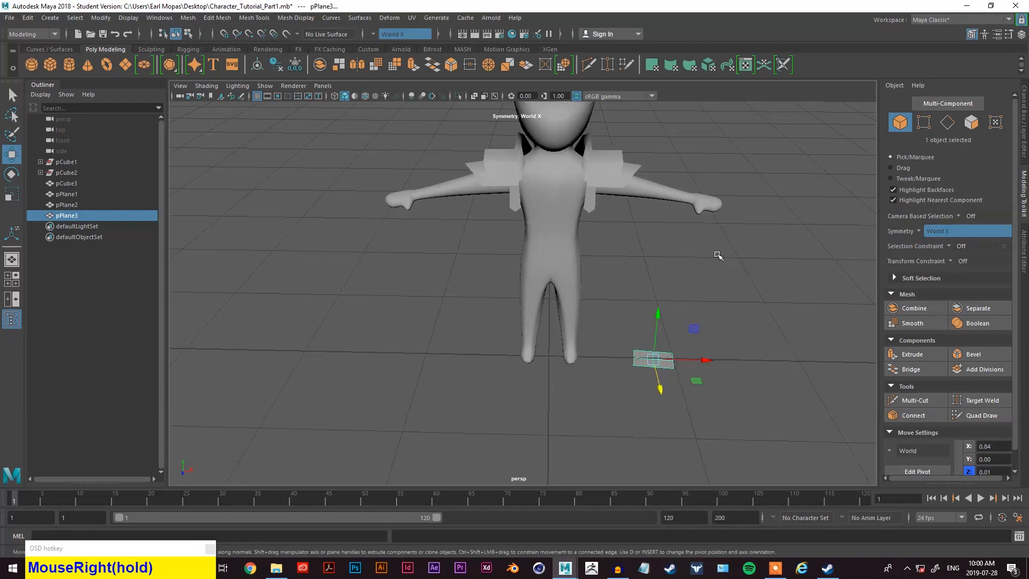
left_click(717, 255)
left_click(652, 361)
key("space")
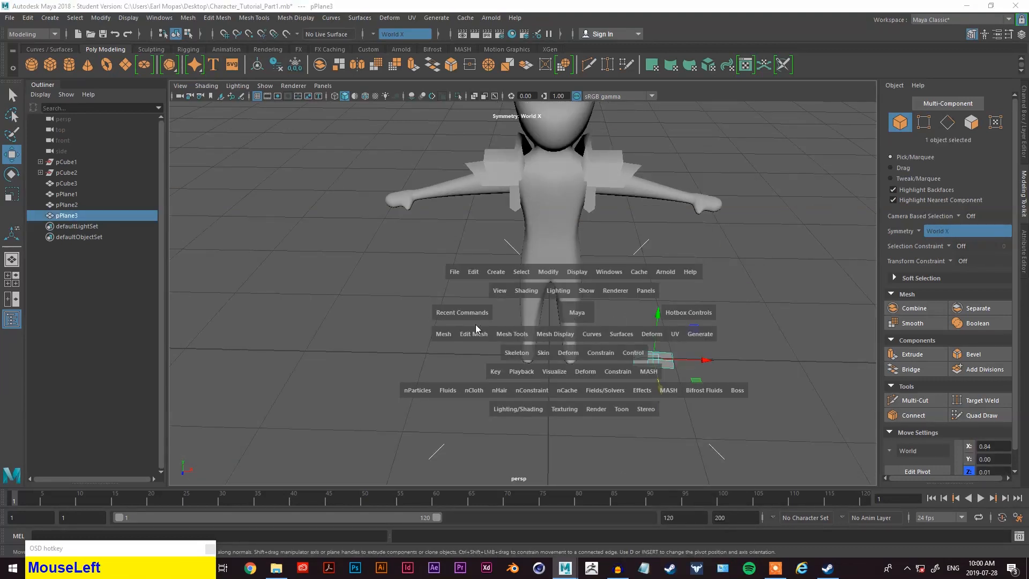
left_click(447, 335)
left_click(462, 237)
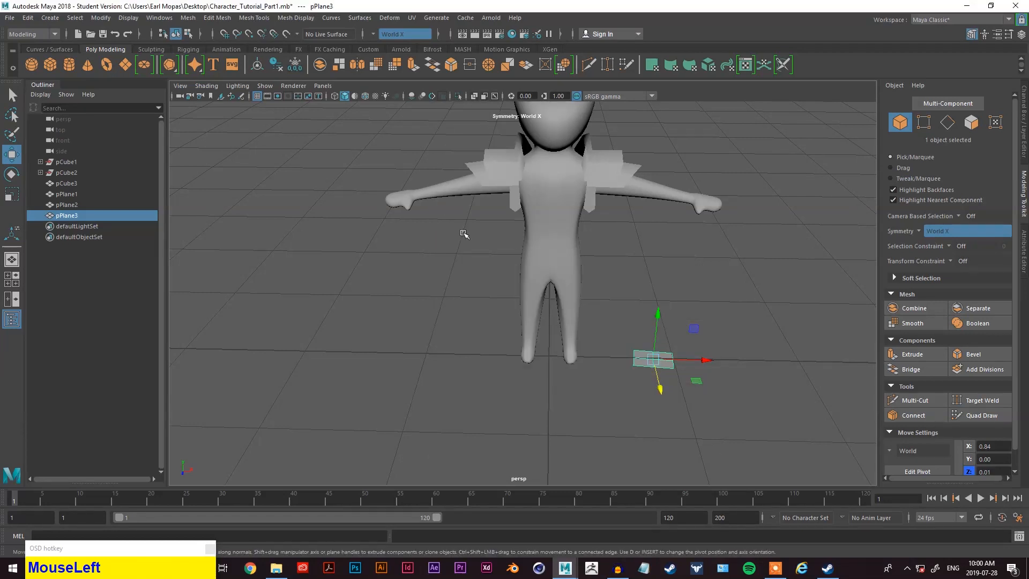
left_click(619, 294)
left_click(664, 354)
key("space")
left_click_drag(541, 372, 536, 279)
- Raise the mirrored planes along Y to just above the character's forearms
mouse_move(617, 298)
left_mouse_down("alt")
mouse_move(624, 321)
mouse_move(606, 315)
left_mouse_up("alt")
left_click_drag(704, 325, 571, 322, "alt")
key("w")
left_click_drag(653, 300, 689, 192)
left_click(689, 191)
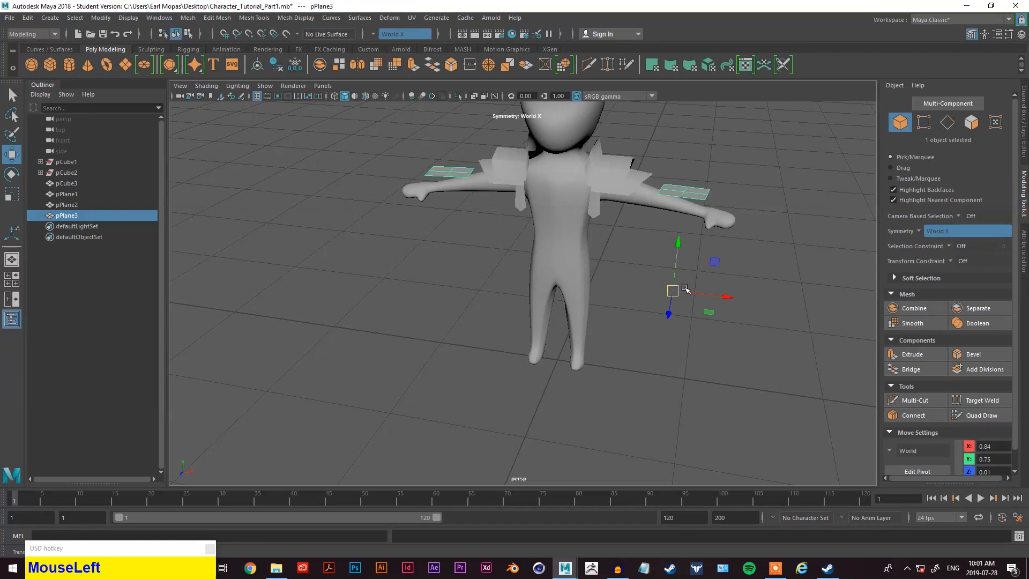
- Raise the pivot of the mirrored forearm planes up to the plane's height and check it from above
key("d")
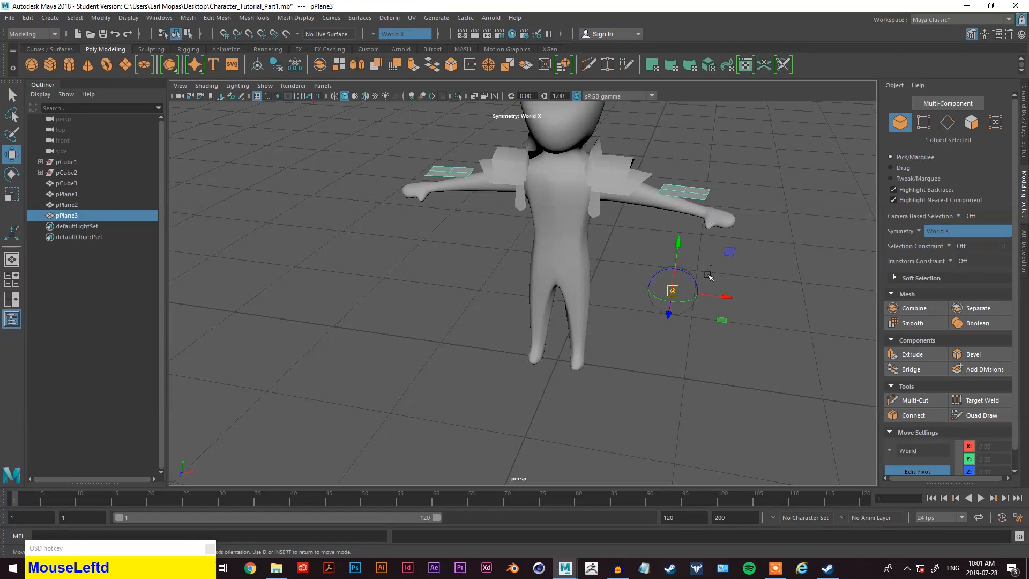
left_click_drag(677, 247, 679, 147)
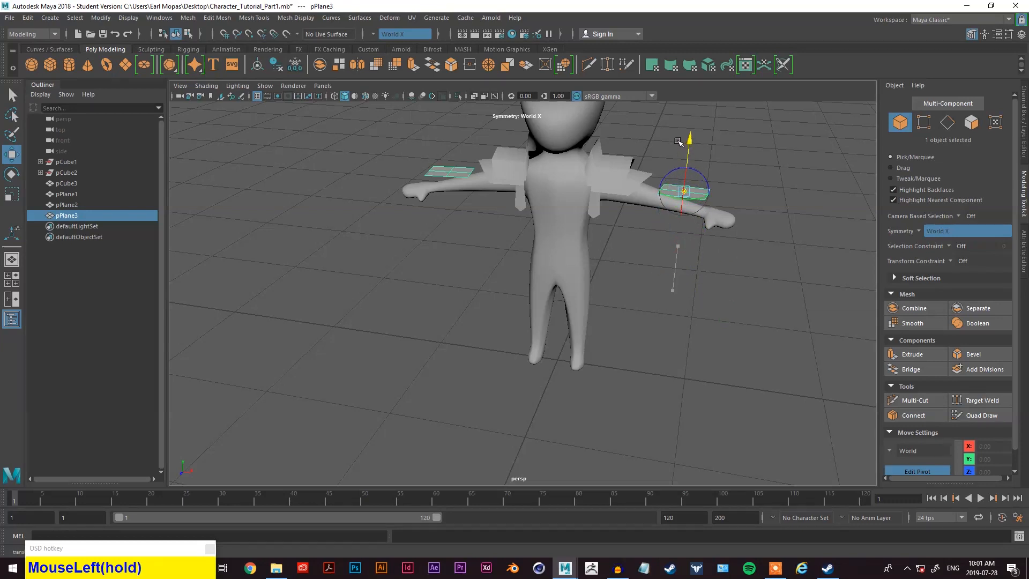
key("space")
key("space")
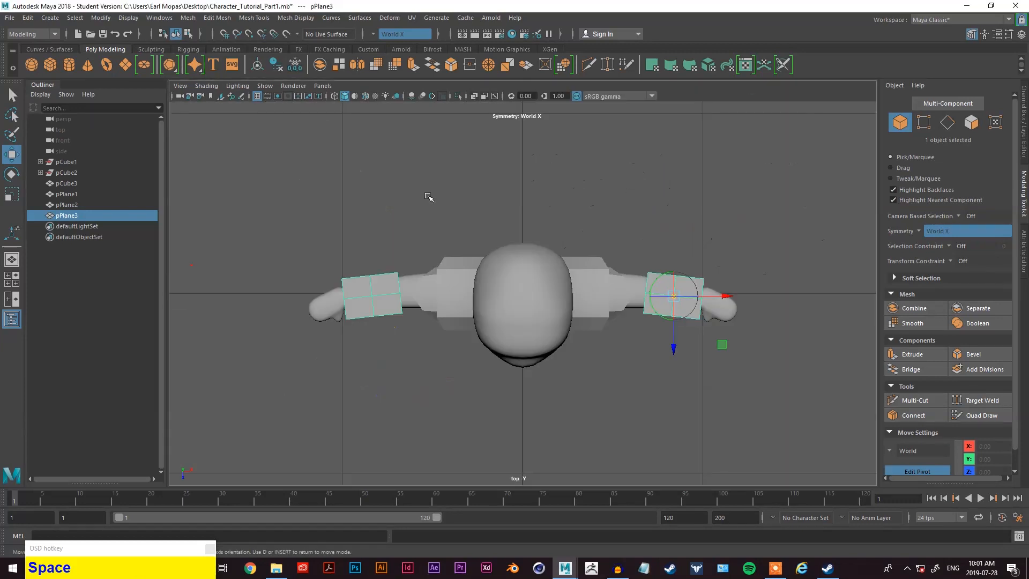
key("space")
key("space")
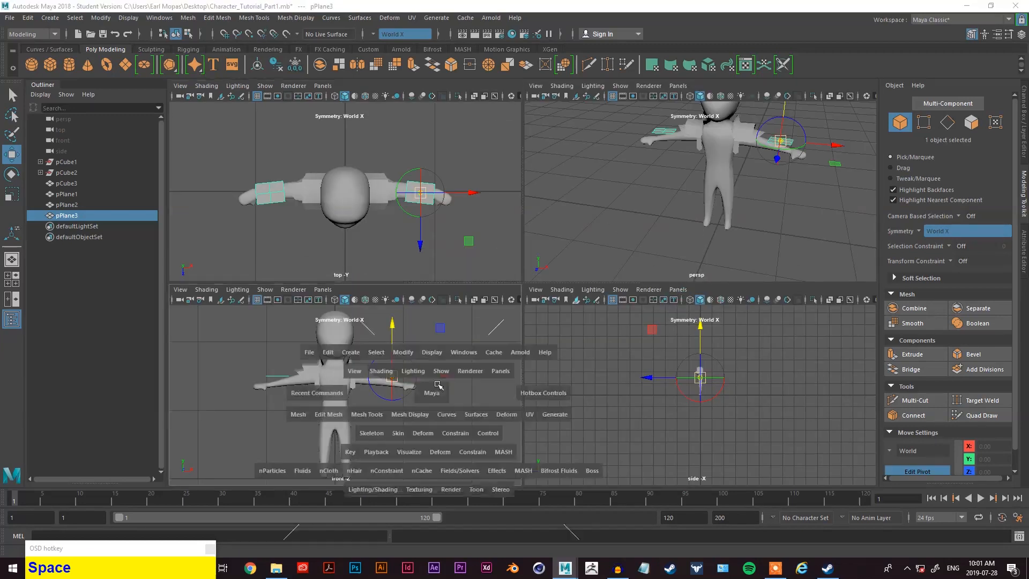
- Fine-tune the pivot's height in the front view so it sits level with the forearm plane
scroll(633, 332, "up", 2)
scroll(637, 327, "up", 1)
scroll(718, 207, "up", 5)
middle_click_drag(748, 200, 645, 316, "alt")
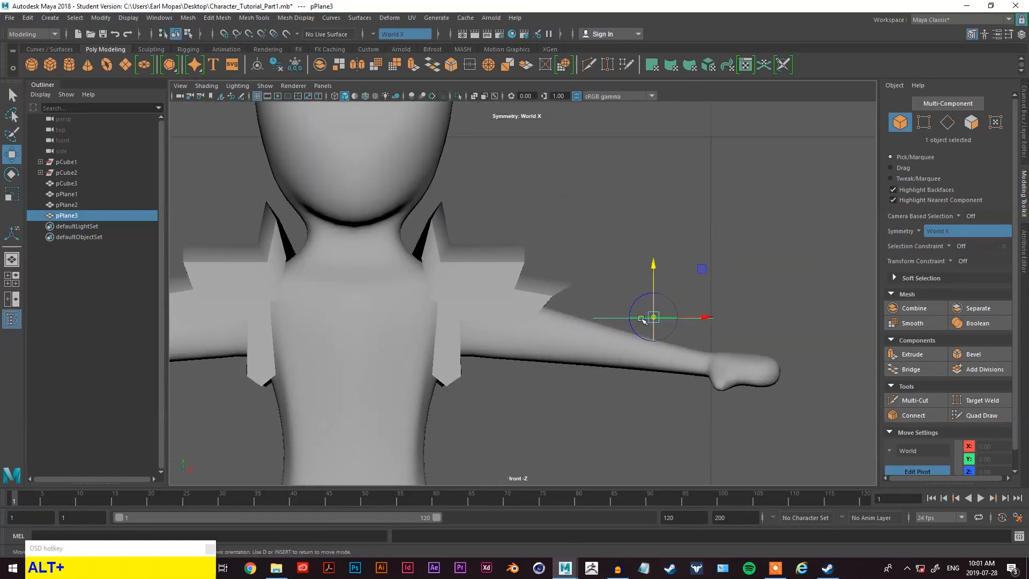
scroll(718, 339, "up", 10)
middle_click_drag(719, 340, 451, 325, "alt")
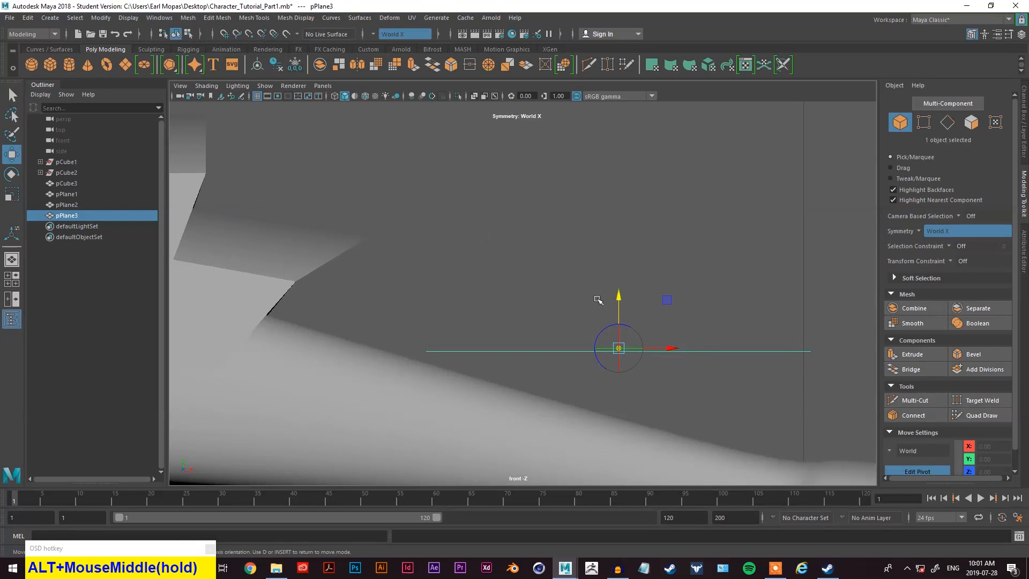
left_click_drag(619, 299, 619, 300)
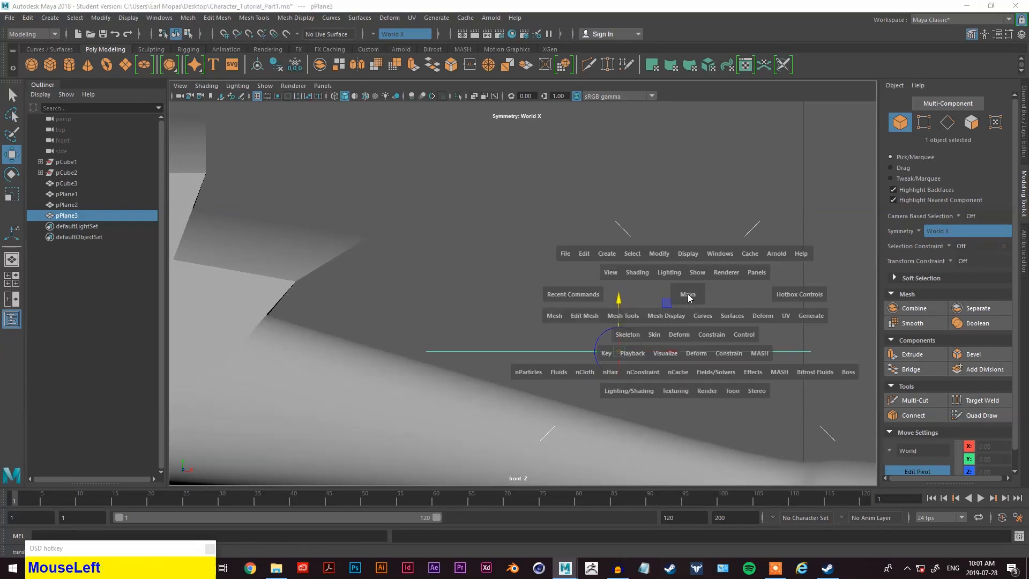
- Leave pivot editing in the perspective view and switch the forearm plane to edge selection
key("space")
key("space")
left_click_drag(760, 195, 579, 360, "alt")
scroll(519, 329, "down", 3)
left_click_drag(519, 329, 449, 384, "alt")
left_click_drag(577, 329, 526, 354, "alt")
middle_click_drag(525, 354, 588, 287, "alt")
right_click(604, 270)
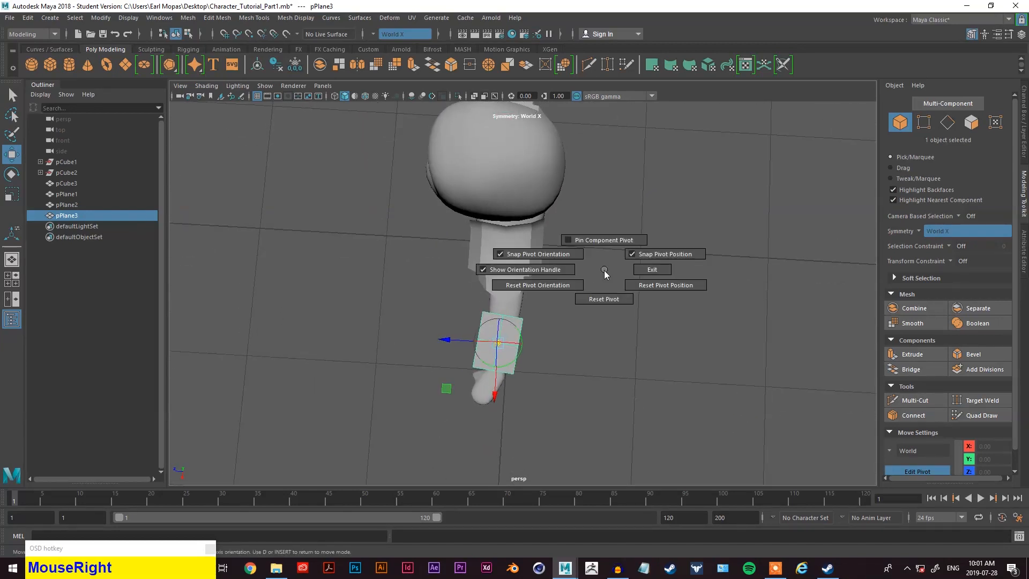
right_click_drag(511, 332, 453, 252)
key("q")
left_click(491, 336)
right_click(504, 328)
- Raise the plane's lengthwise middle edges to about 1.54 in Y to form a ridge above the forearm
right_click_drag(524, 368, 541, 426, "alt")
left_click_drag(541, 428, 547, 298, "alt")
right_click_drag(547, 298, 562, 203, "alt")
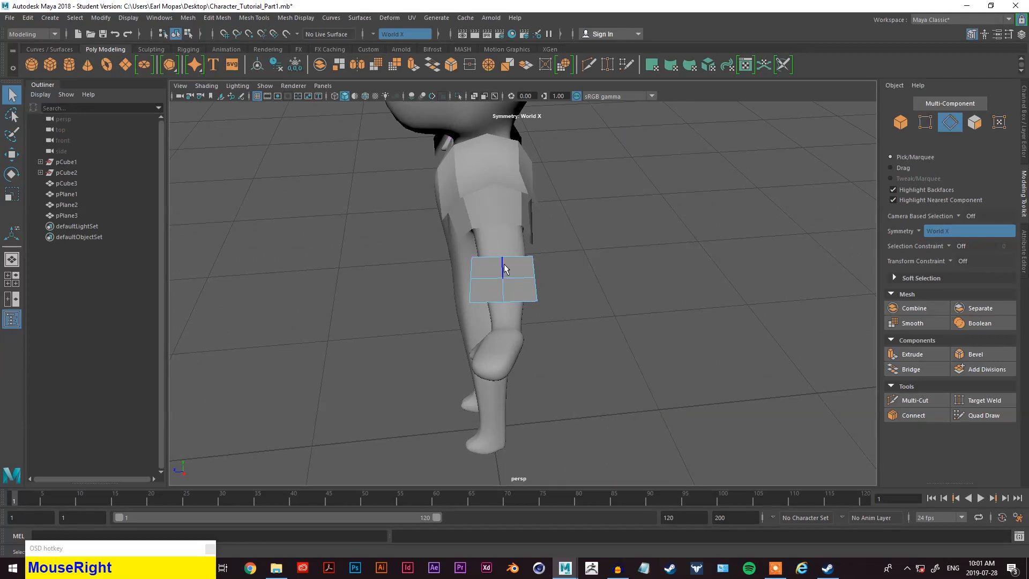
key("shift+w")
left_click_drag(505, 248, 503, 236)
left_click_drag(504, 236, 538, 248, "alt")
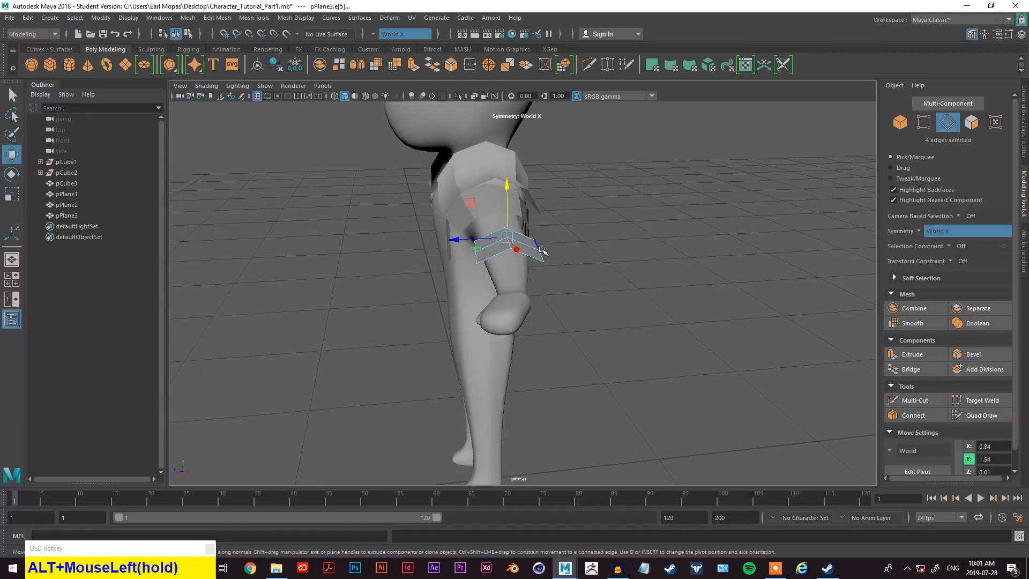
scroll(563, 264, "up", 4)
middle_click_drag(563, 294, 562, 329, "alt")
left_click_drag(500, 238, 500, 237)
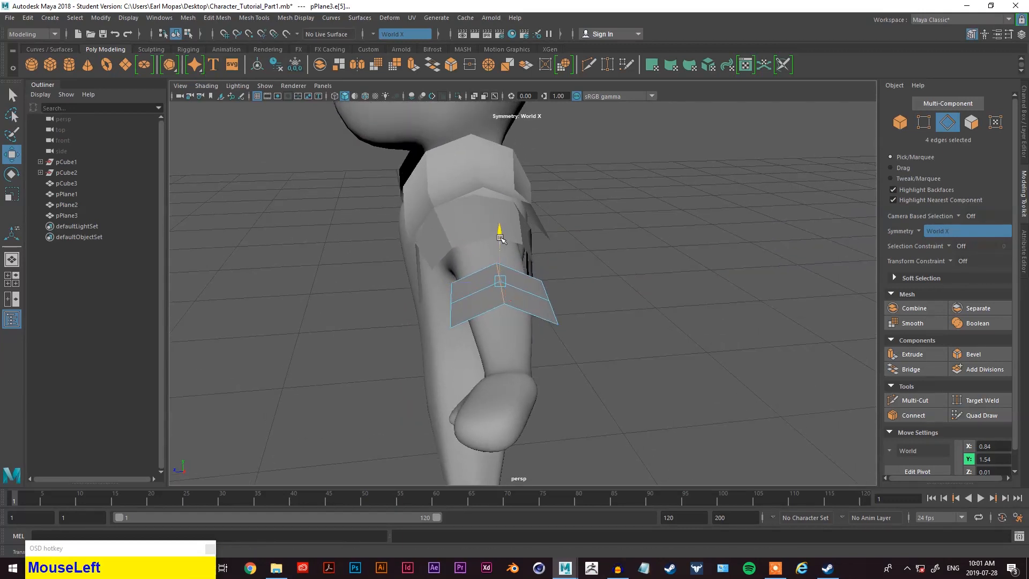
- Extrude the two long border edges on the back side of the forearm plane, with symmetry applied
left_click_drag(525, 277, 545, 382, "alt")
scroll(560, 298, "up", 2)
scroll(654, 345, "down", 5)
scroll(656, 346, "up", 2)
scroll(532, 339, "up", 1)
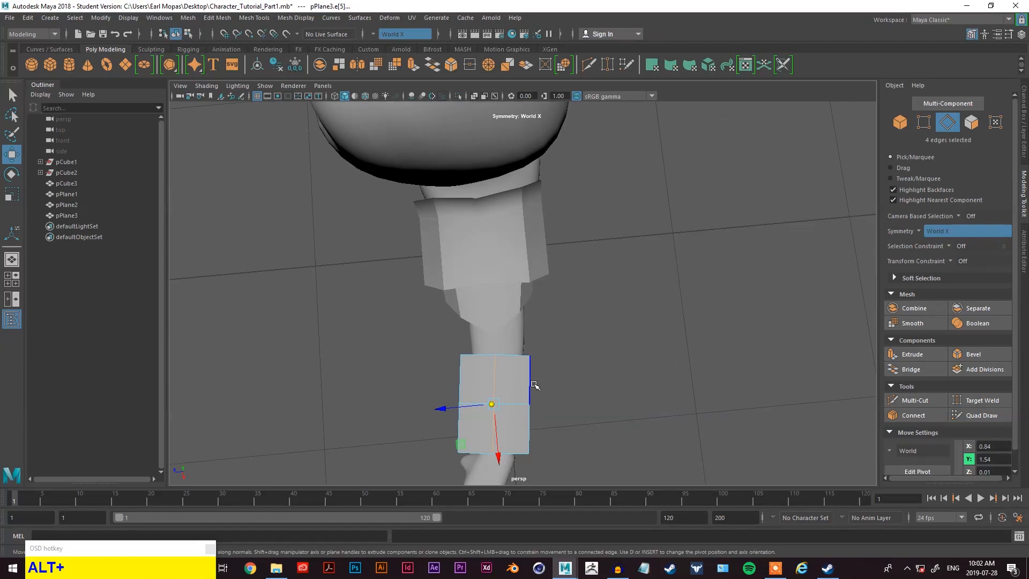
left_click(534, 384)
key("shift+q")
left_click(531, 428, "shift")
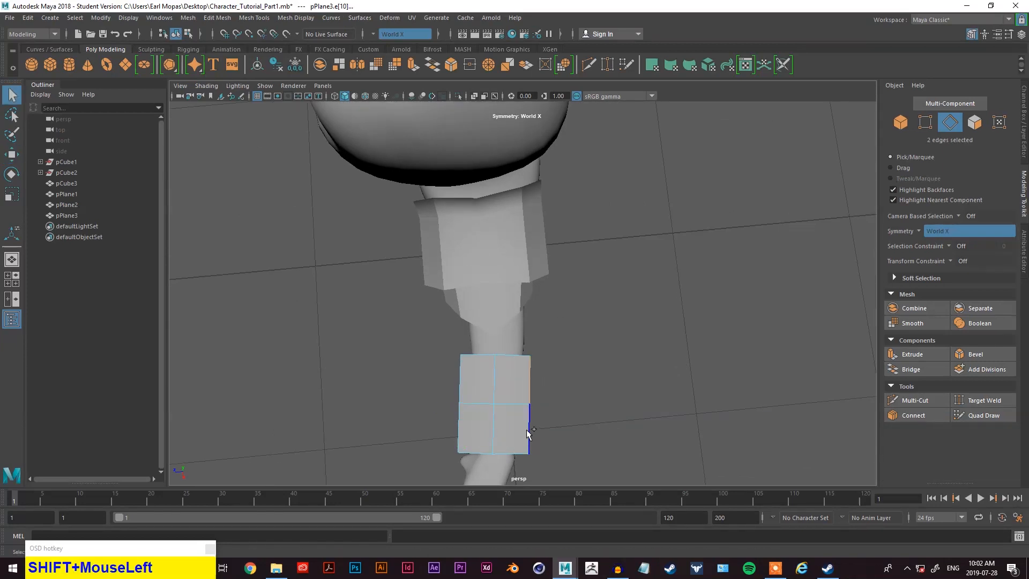
scroll(584, 395, "down", 3)
left_click_drag(584, 396, 750, 343, "alt")
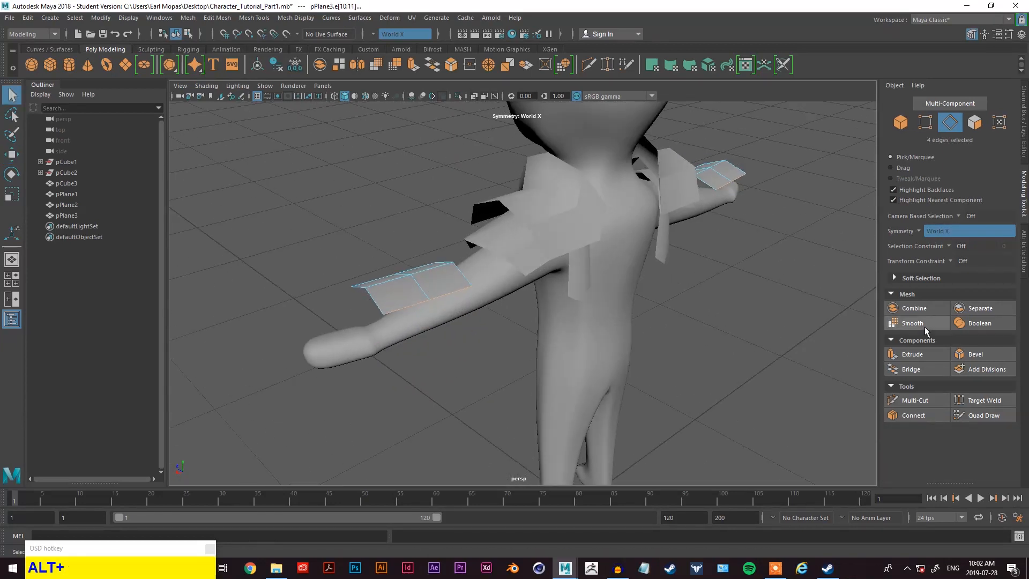
left_click(911, 354)
left_click_drag(457, 264, 513, 264, "alt")
- Move the extruded edges down and outward to about 1.37 in Y and -0.14 in Z
key("w")
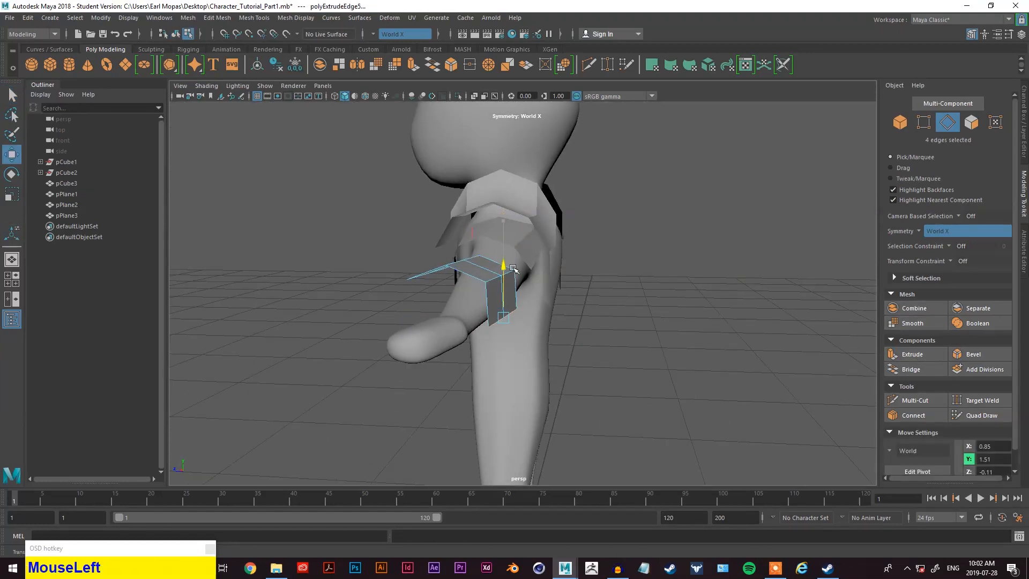
left_click_drag(482, 319, 491, 317)
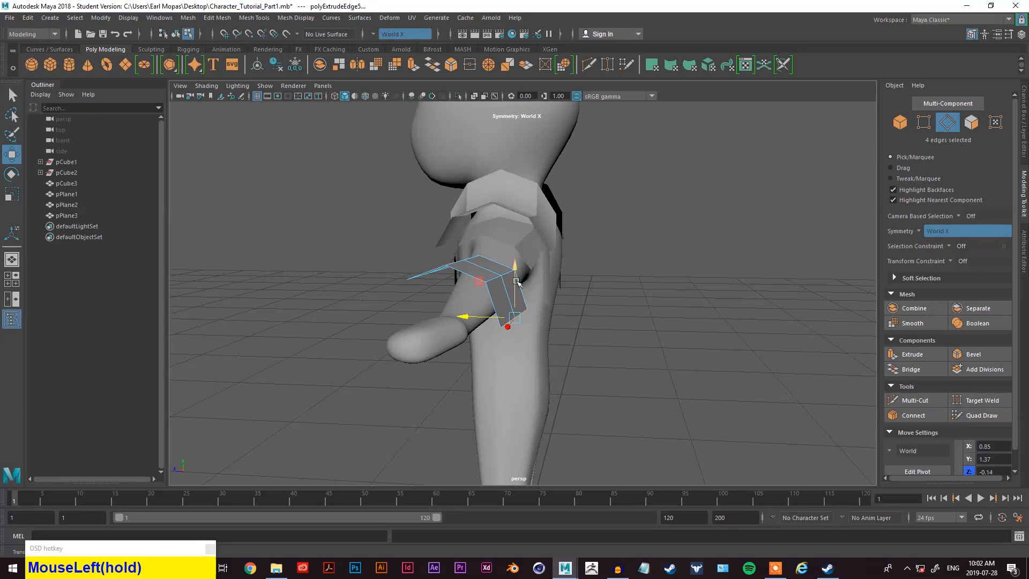
left_click_drag(516, 277, 586, 282)
- Return the forearm guards to object mode and lower them slightly along Y
right_click_drag(661, 207, 712, 186)
left_click_drag(602, 253, 687, 250, "alt")
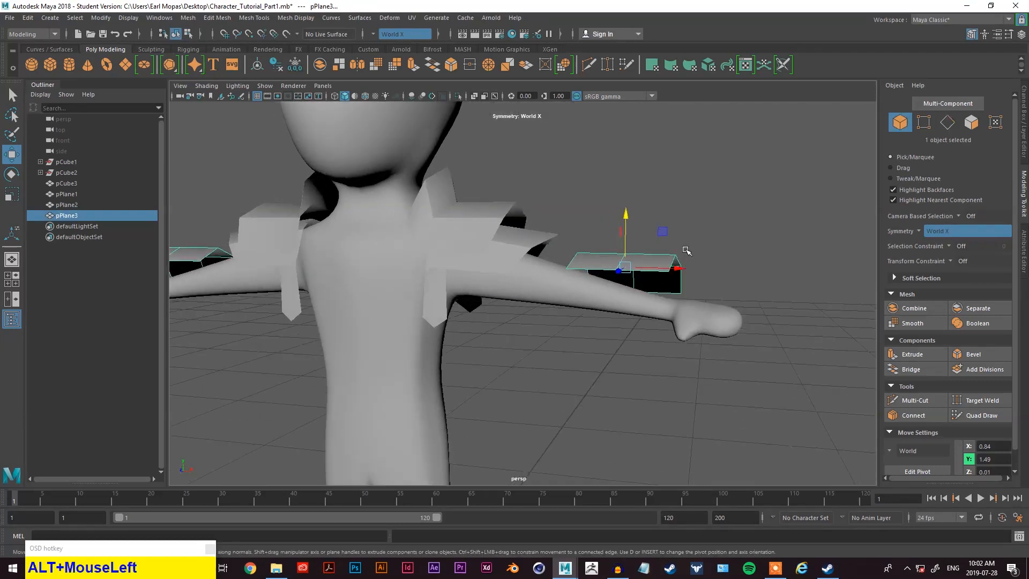
left_click_drag(626, 220, 625, 230)
- Tilt all of the guards' vertices to follow the forearm slope and lower them to about 1.41 in Y
right_click_drag(747, 187, 732, 196)
left_click_drag(732, 196, 529, 386)
key("w")
key("e")
key("r")
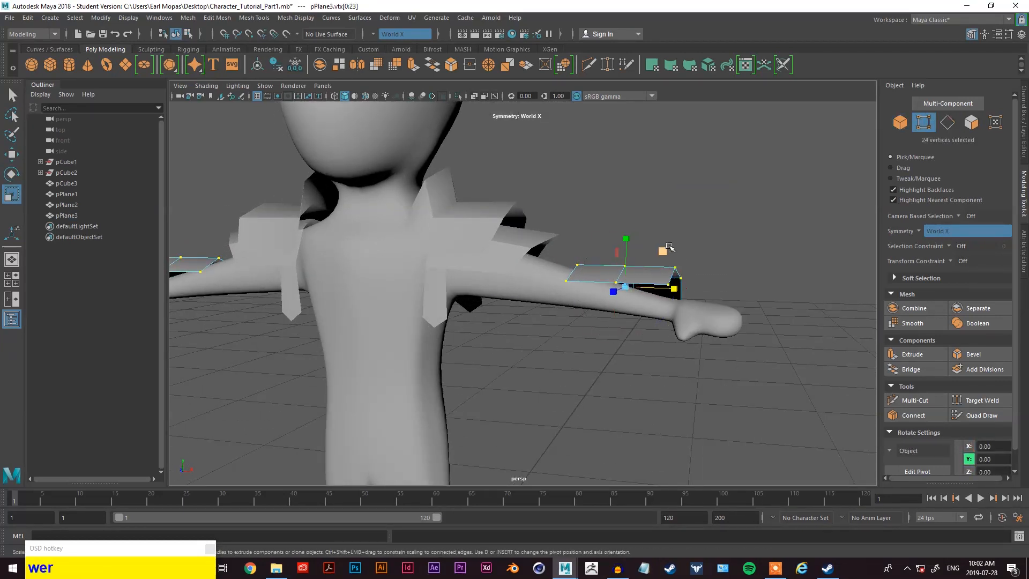
key("w")
key("e")
left_click_drag(645, 244, 652, 252)
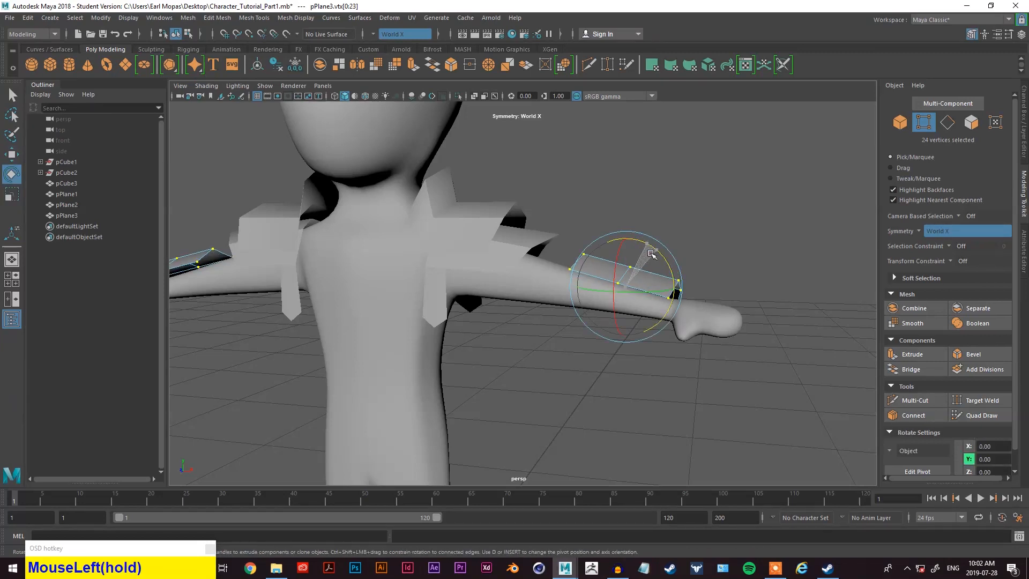
left_click_drag(651, 253, 508, 237, "alt")
key("alt+w")
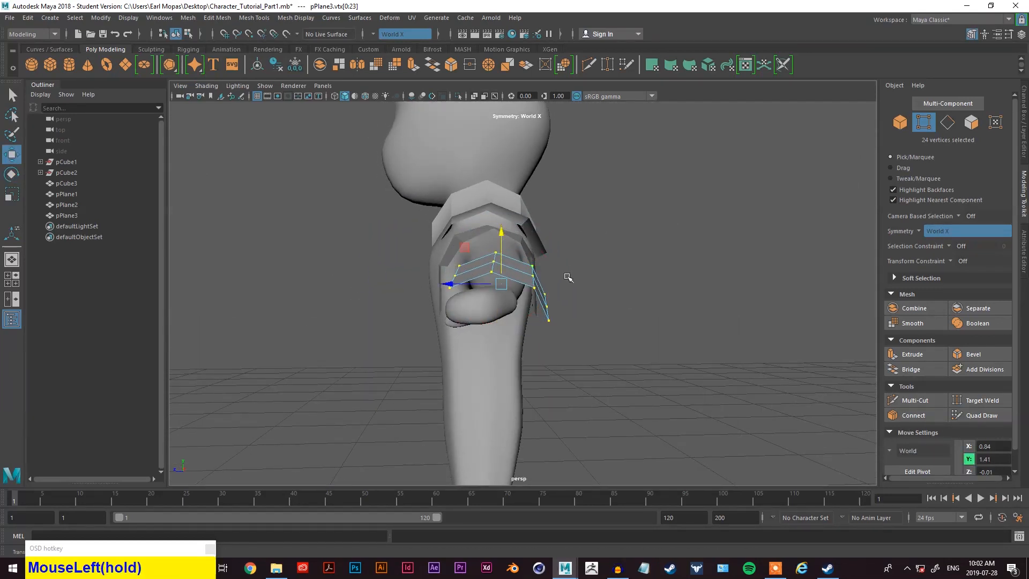
- Move the lower border vertices of the guard's back flap inward to about -0.11 in Z
left_click_drag(617, 276, 547, 361)
key("w")
left_click_drag(518, 307, 509, 307)
- Select the three vertices along the back flap's upper fold and move them inward to about -0.06 in Z
left_click_drag(549, 261, 554, 299, "alt")
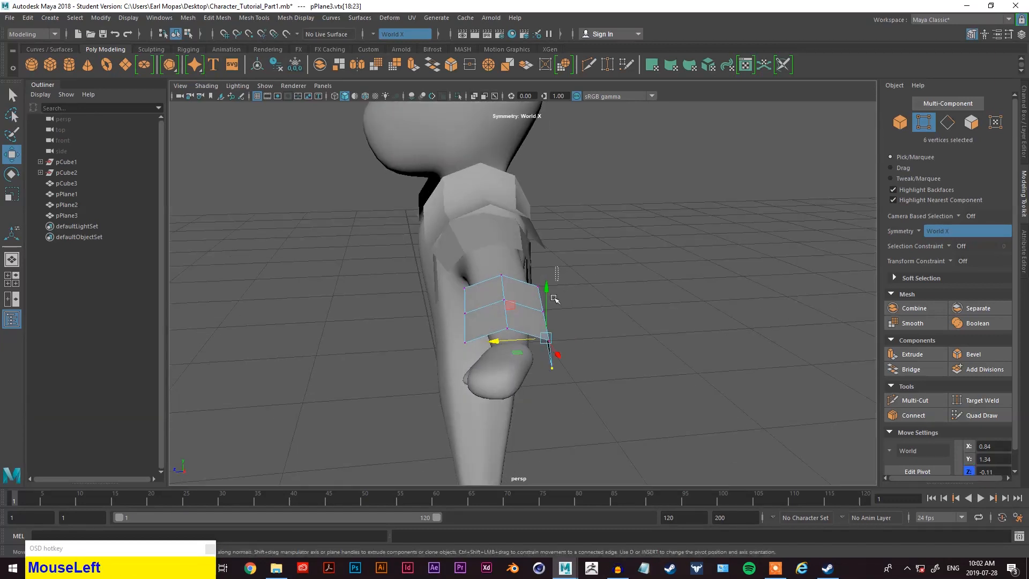
left_click_drag(537, 349, 544, 295)
middle_click_drag(544, 295, 503, 292, "alt")
left_click(484, 305)
key("q")
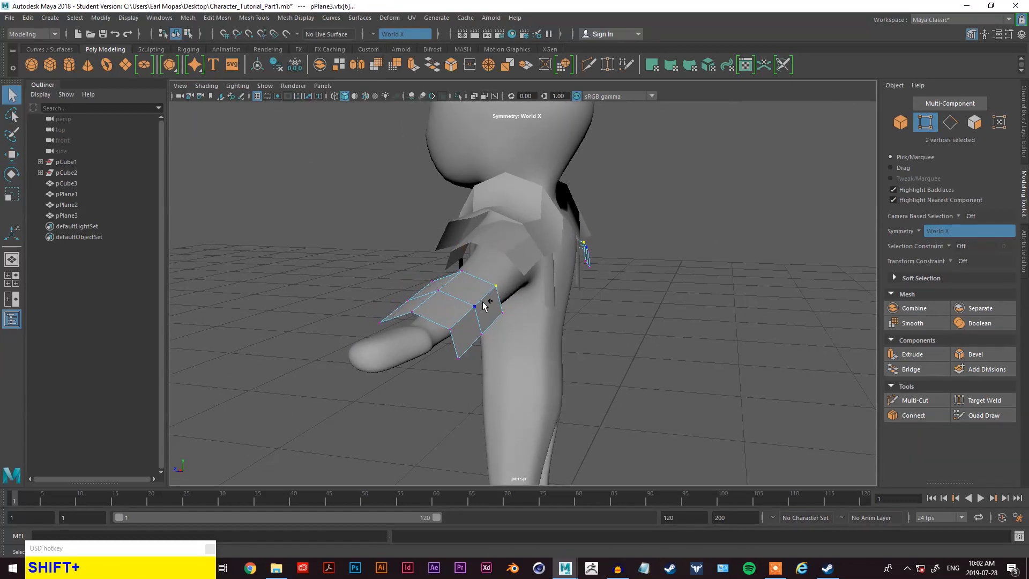
left_click_drag(500, 343, 572, 328, "alt")
key("w")
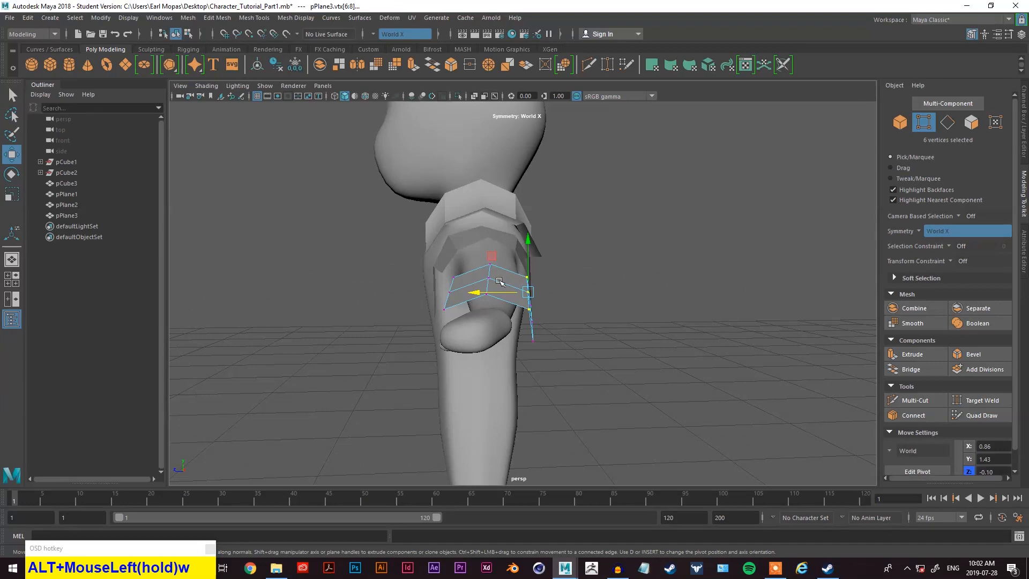
left_click(496, 294)
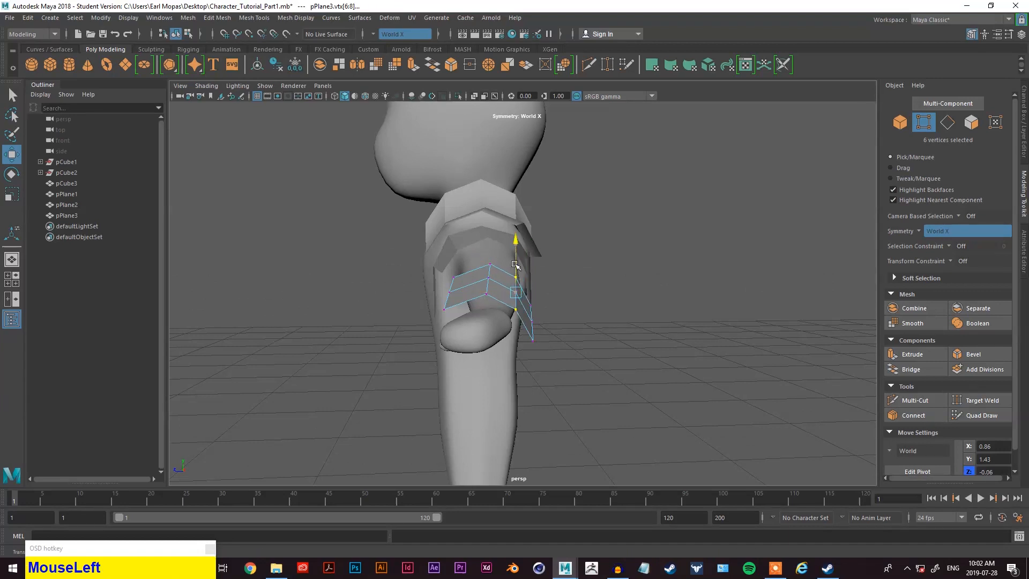
- Bring the back flap's lower border vertices closer to the arm at about -0.09 in Z
left_click_drag(581, 298, 524, 369)
left_click_drag(487, 323, 478, 323)
scroll(535, 361, "up", 2)
left_click_drag(535, 360, 562, 383, "alt")
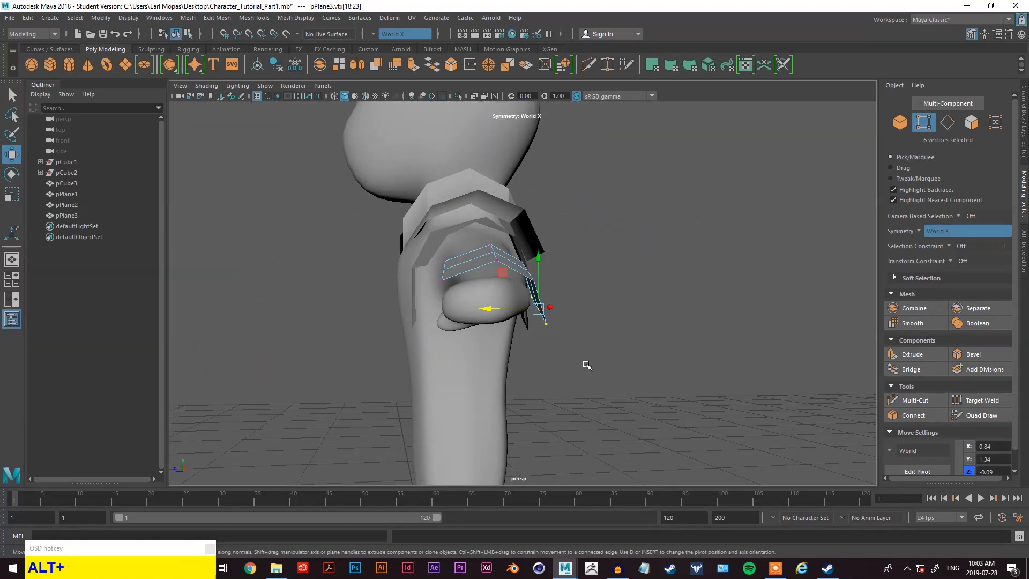
- Examine the fit of the forearm guards around both arms from the front, side and back
mouse_move(572, 318)
left_mouse_down("alt")
mouse_move(529, 324)
mouse_move(571, 307)
left_mouse_up("alt")
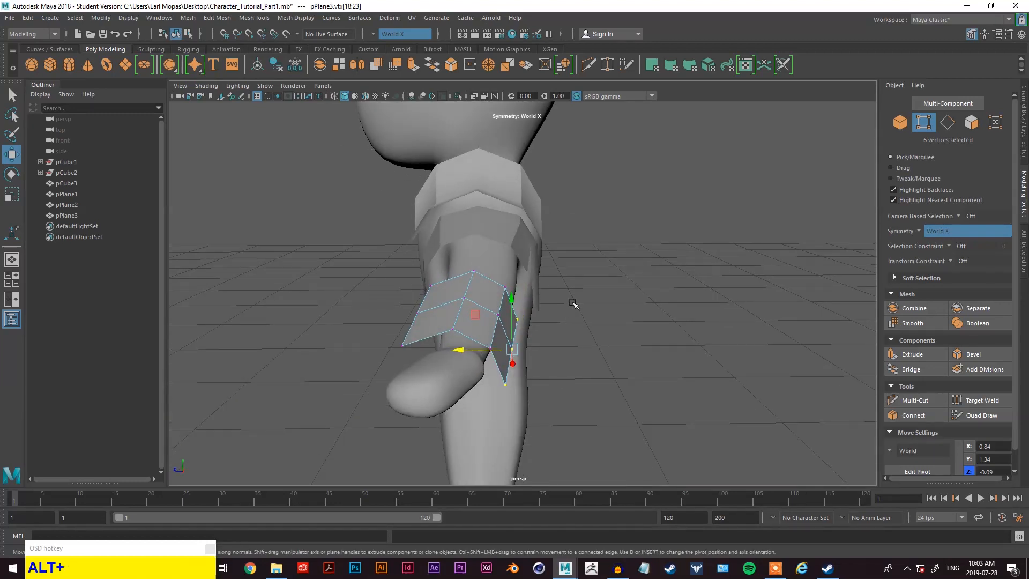
scroll(514, 246, "down", 2)
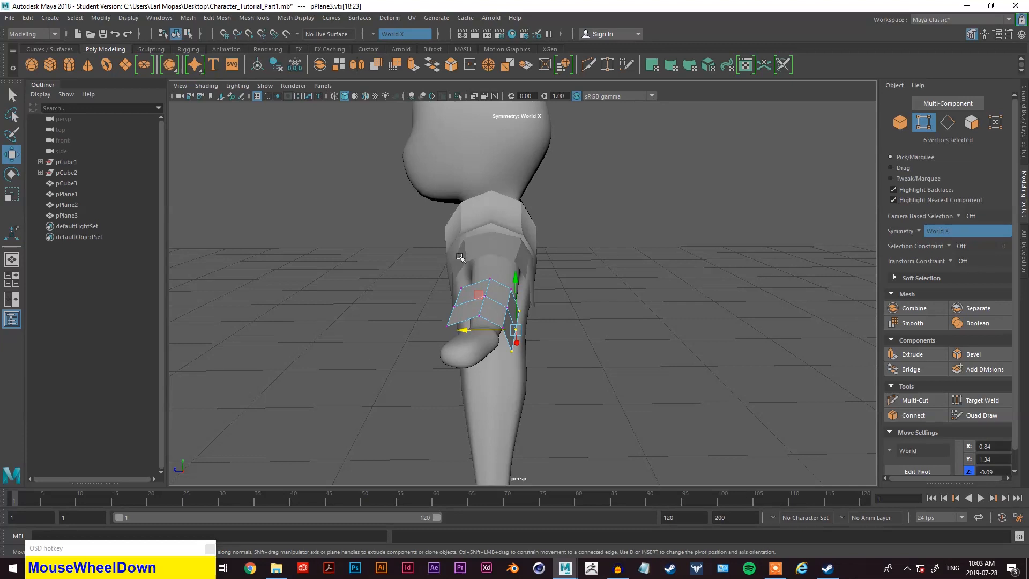
left_click_drag(509, 280, 664, 318, "alt")
scroll(536, 311, "down", 1)
scroll(527, 311, "up", 1)
left_click_drag(517, 313, 501, 278, "alt")
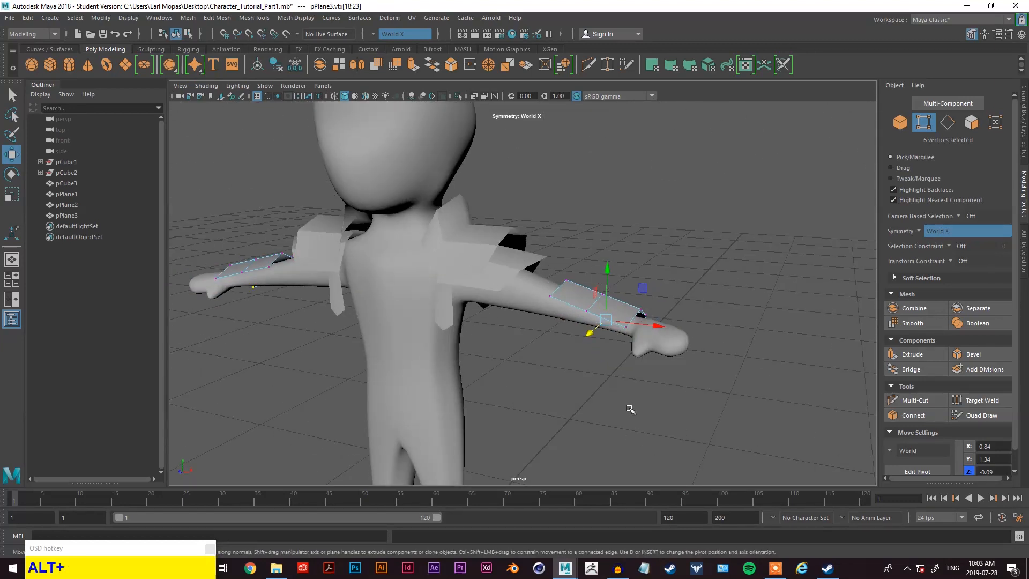
left_click_drag(557, 357, 352, 367, "alt")
scroll(509, 295, "up", 1)
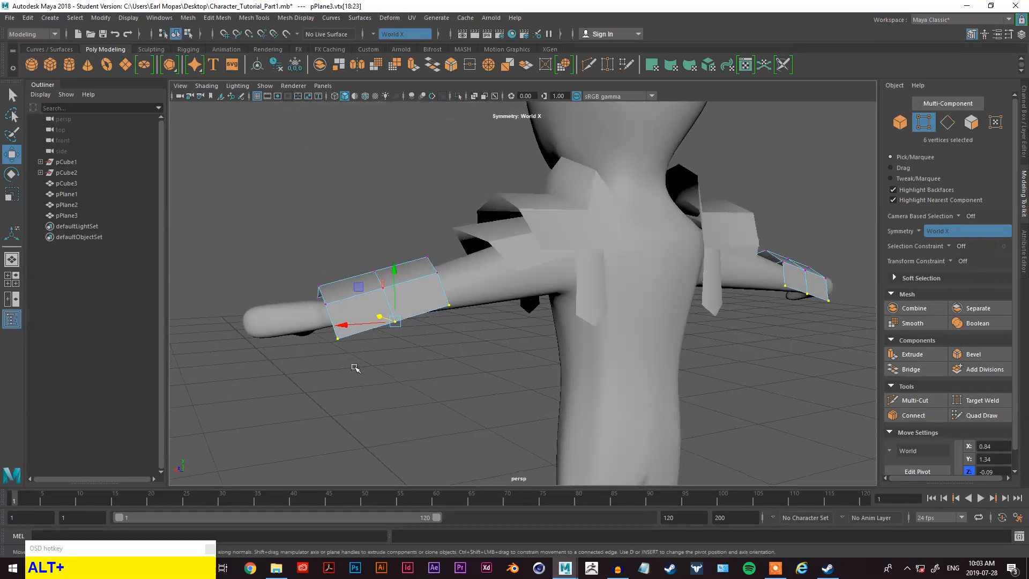
- Adjust the back flap's lower corner vertices at both ends, raising the wrist-end corner to about 1.32 in Y
left_click(338, 345)
left_click_drag(340, 319, 338, 312)
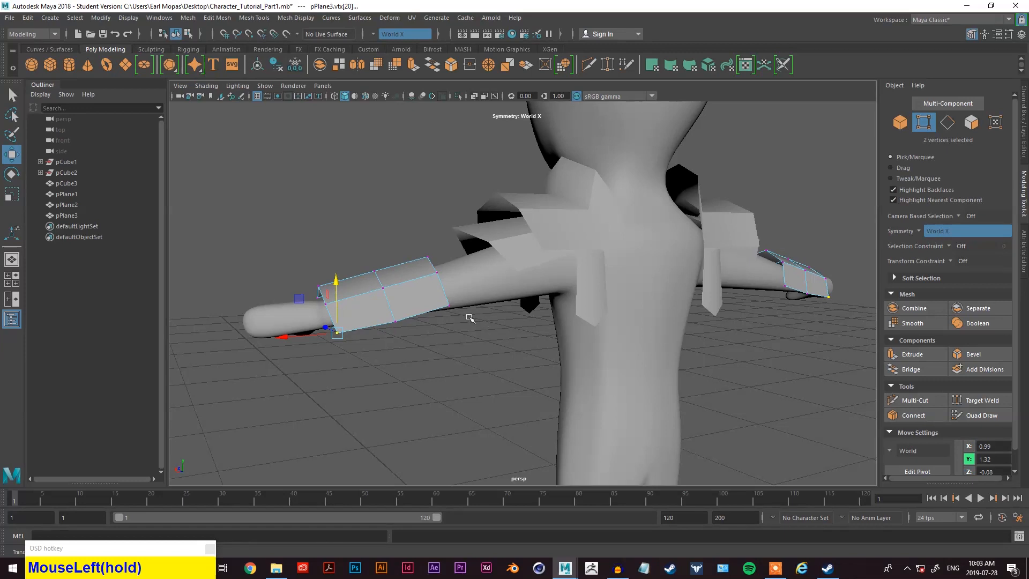
left_click(448, 306)
left_click_drag(446, 284, 411, 310)
scroll(412, 311, "up", 3)
right_click_drag(477, 259, 464, 230)
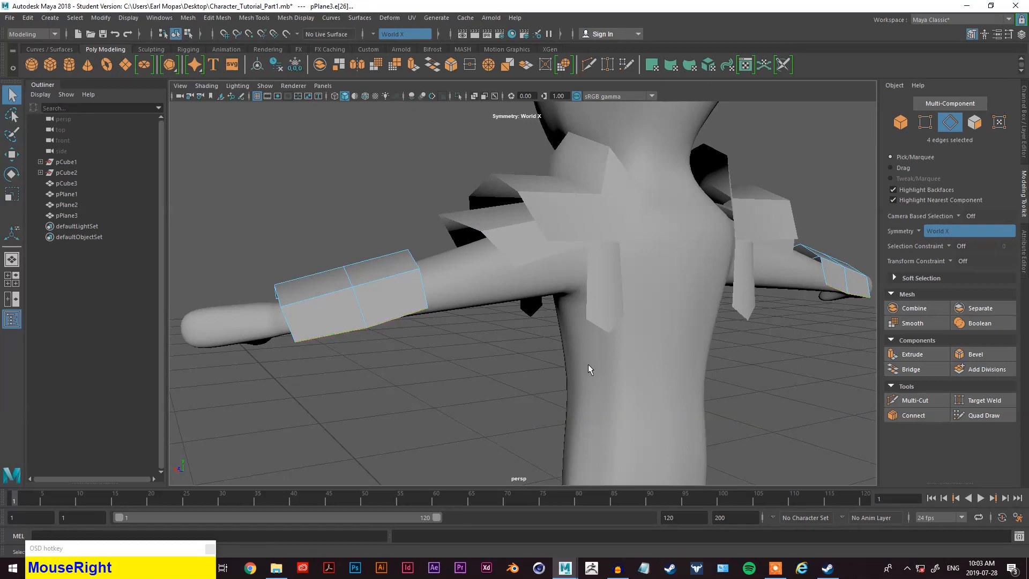
key("z")
key("z")
key("z")
key("z")
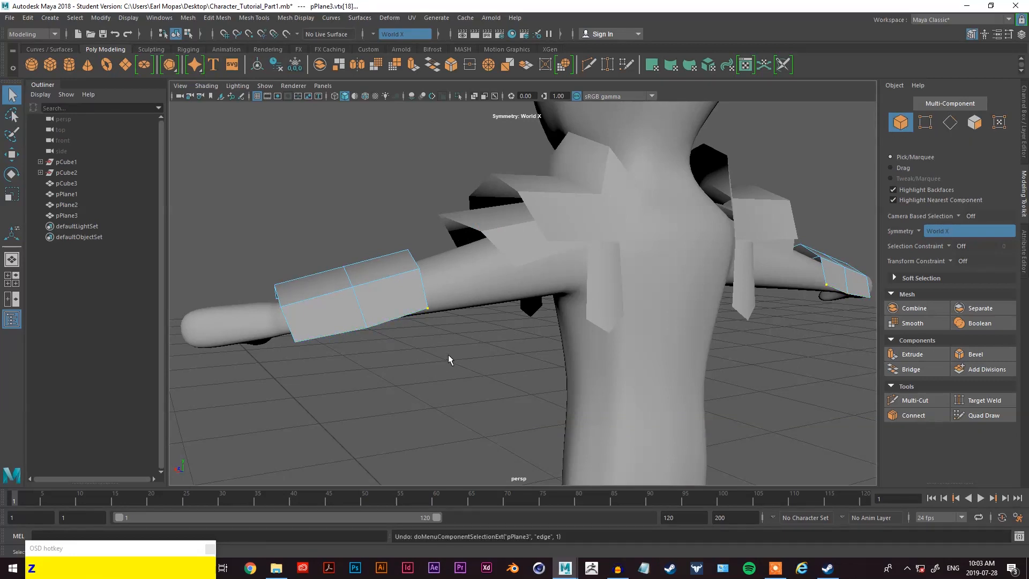
- Extrude the lower border edges of the forearm guard's back flap
key("q")
right_click_drag(453, 262, 453, 230)
left_click(913, 356)
left_click_drag(407, 311, 562, 375, "alt")
- Move the newly extruded edges beneath the forearm to about 0.85 in X, 1.28 in Y and -0.02 in Z
key("w")
left_click_drag(537, 414, 465, 349)
left_click_drag(497, 310, 381, 384)
key("e")
key("w")
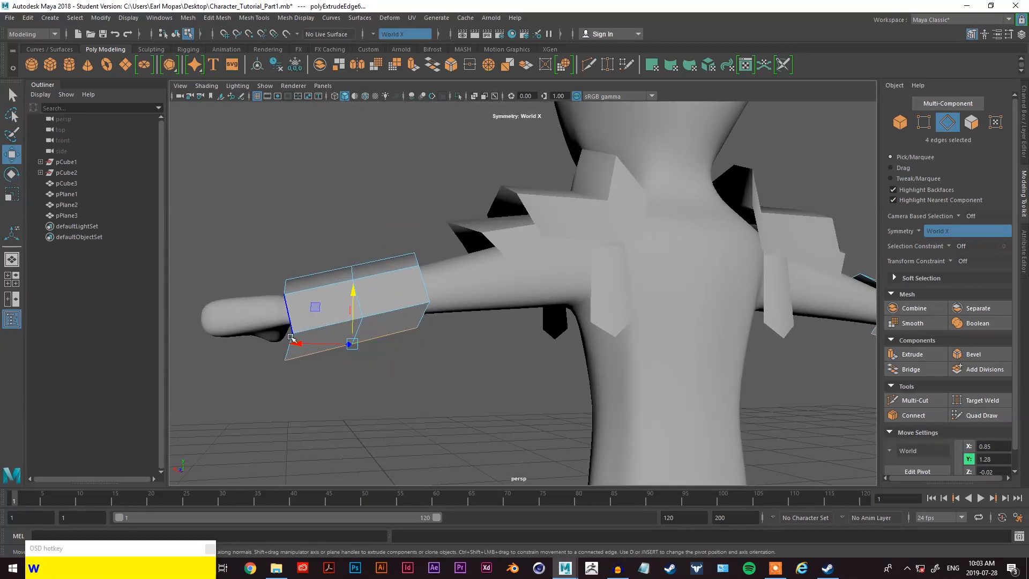
- Shift the extruded edges to about 0.82 in X and 1.31 in Y, and rotate them slightly around Z
left_click_drag(327, 343, 316, 344)
left_click_drag(378, 330, 345, 334)
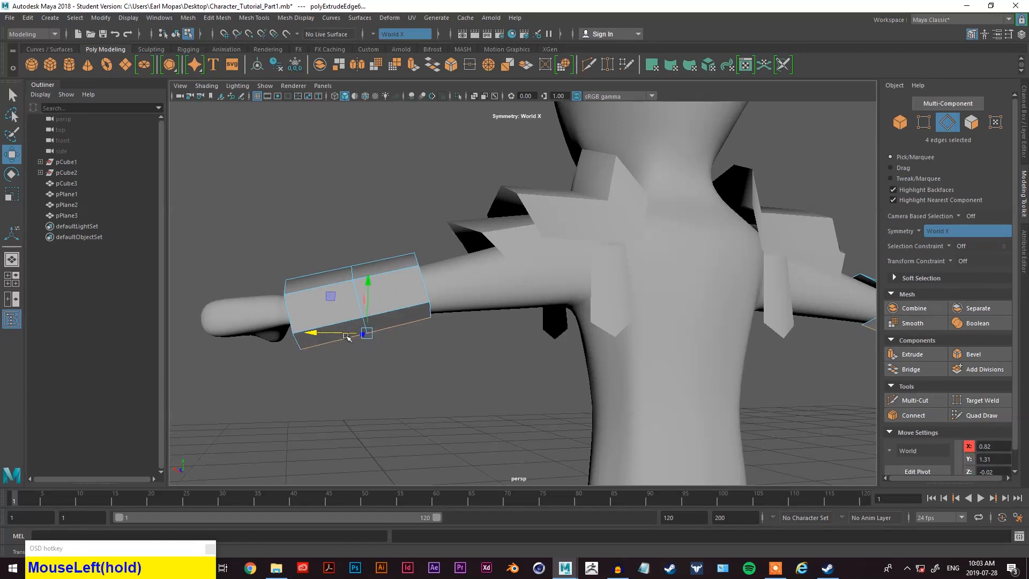
key("e")
left_click_drag(414, 328, 414, 335)
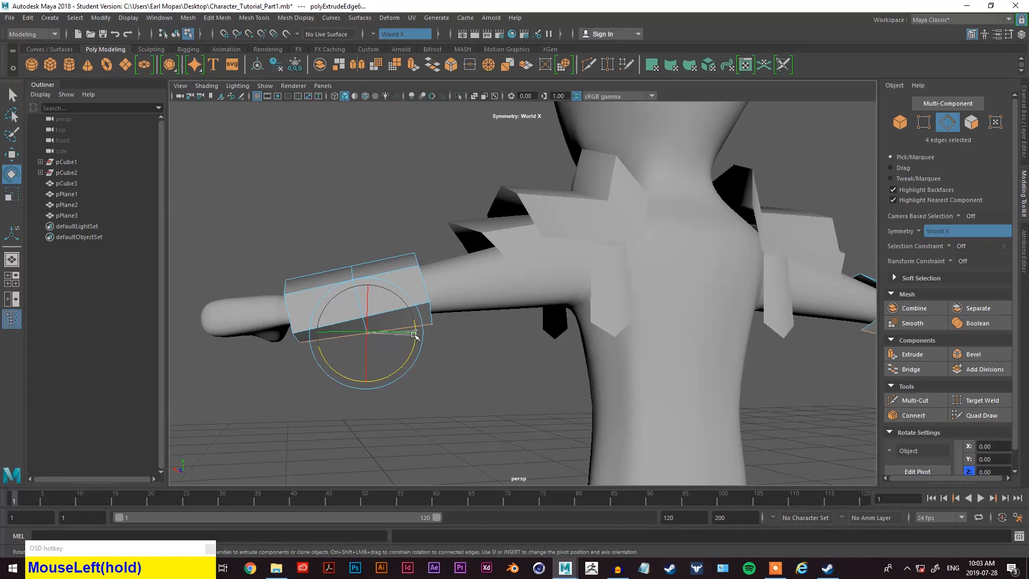
- Select the border edges of the forearm guard's underside, and move and rotate them to follow the arm
left_click_drag(544, 328, 520, 317, "alt")
key("alt+q")
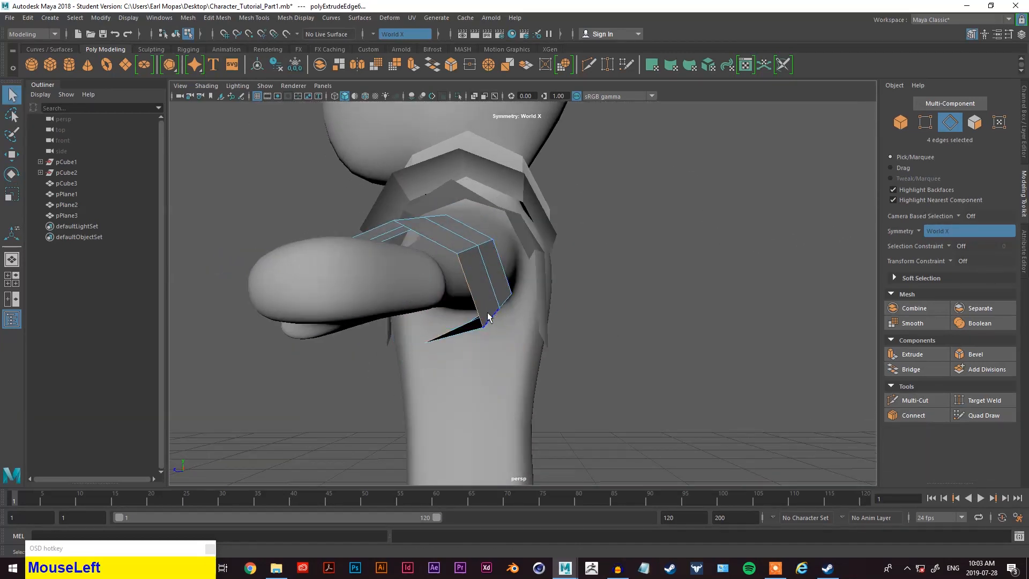
left_click(510, 298, "shift")
key("w")
left_click_drag(489, 308, 634, 220)
key("e")
right_click(633, 220)
key("q")
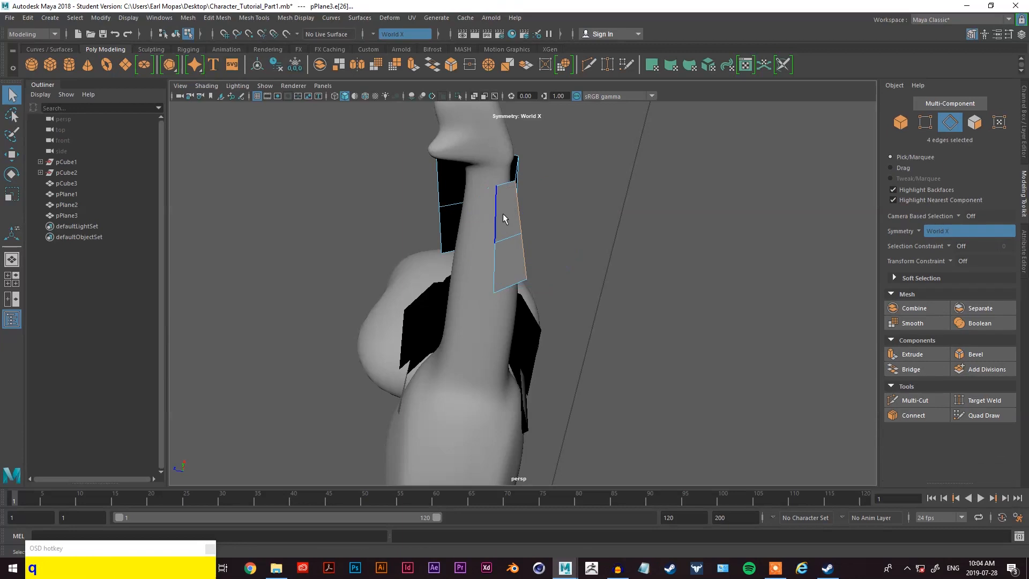
- Extrude the guard's underside border edges and move them to about 0.81 in X, 1.31 in Y and 0.07 in Z
left_click(932, 352)
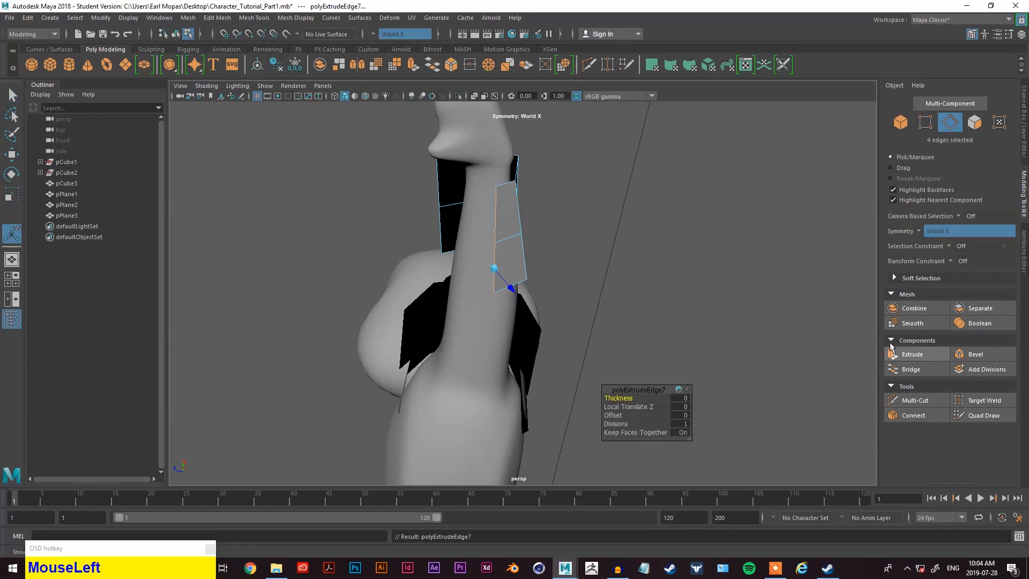
left_click_drag(509, 284, 474, 311)
key("w")
mouse_move(509, 313)
left_mouse_down("alt")
mouse_move(480, 307)
mouse_move(490, 310)
left_mouse_up("alt")
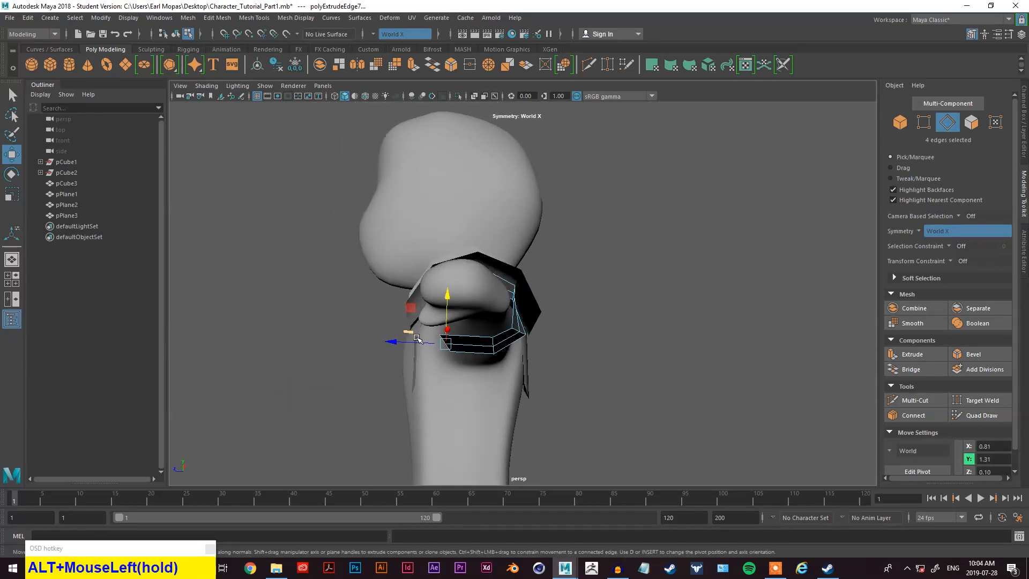
left_click_drag(410, 346, 418, 346)
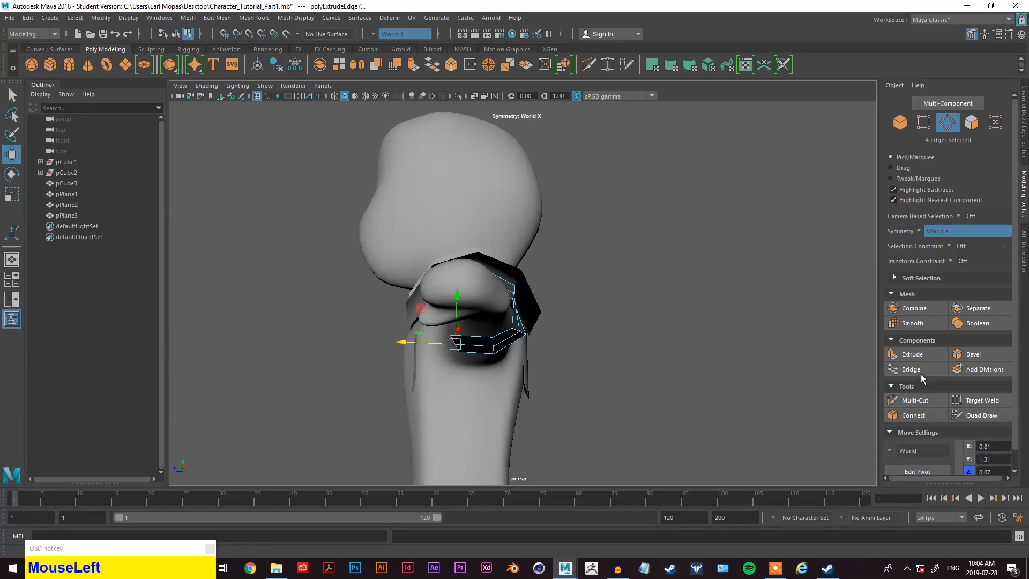
- Extrude the border edges again, move them to about 0.81 in X, 1.35 in Y and 0.12 in Z, and rotate them around Y
left_click(912, 354)
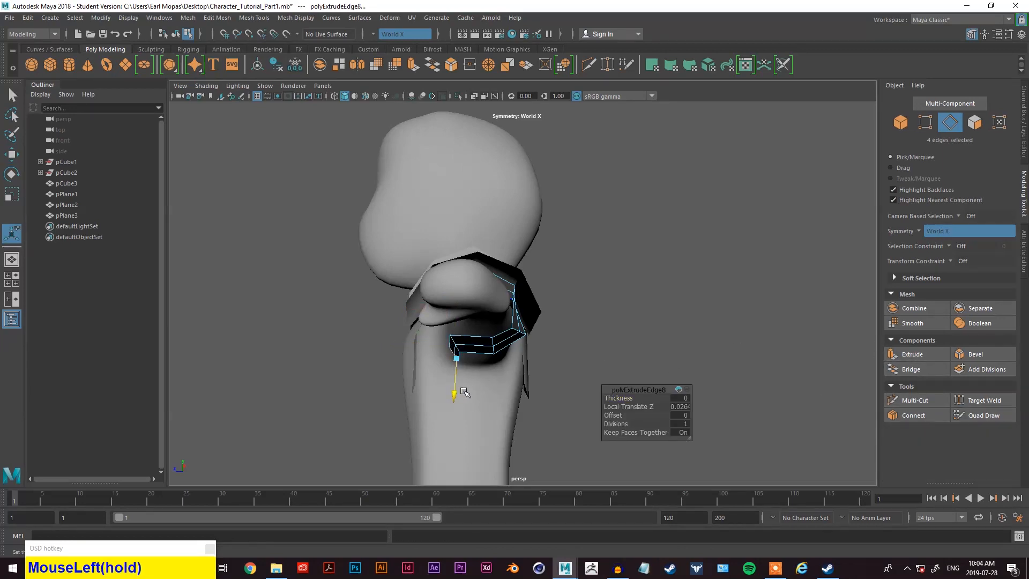
key("w")
left_click_drag(433, 354, 567, 292)
key("e")
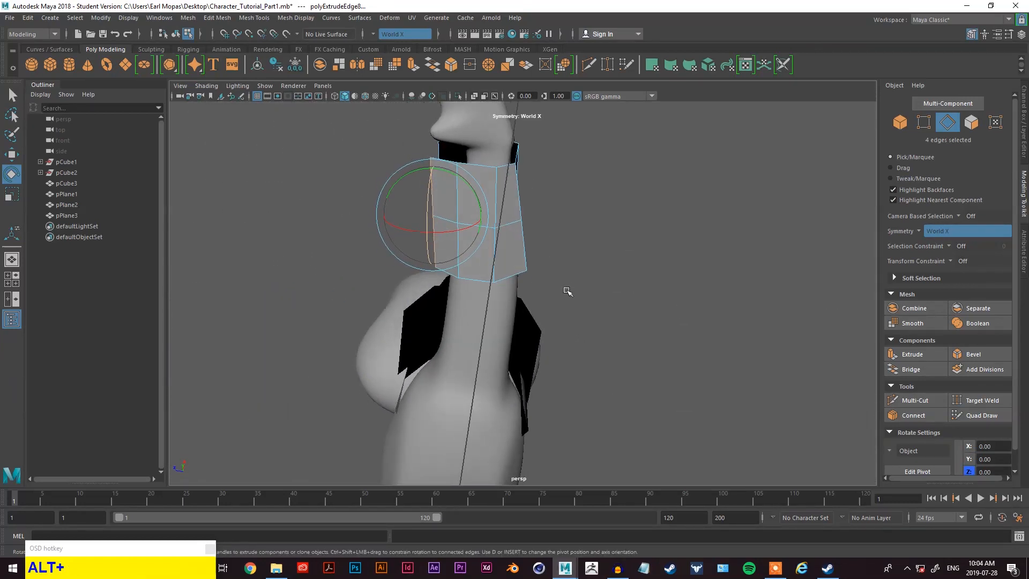
key("alt+w")
left_click(401, 212)
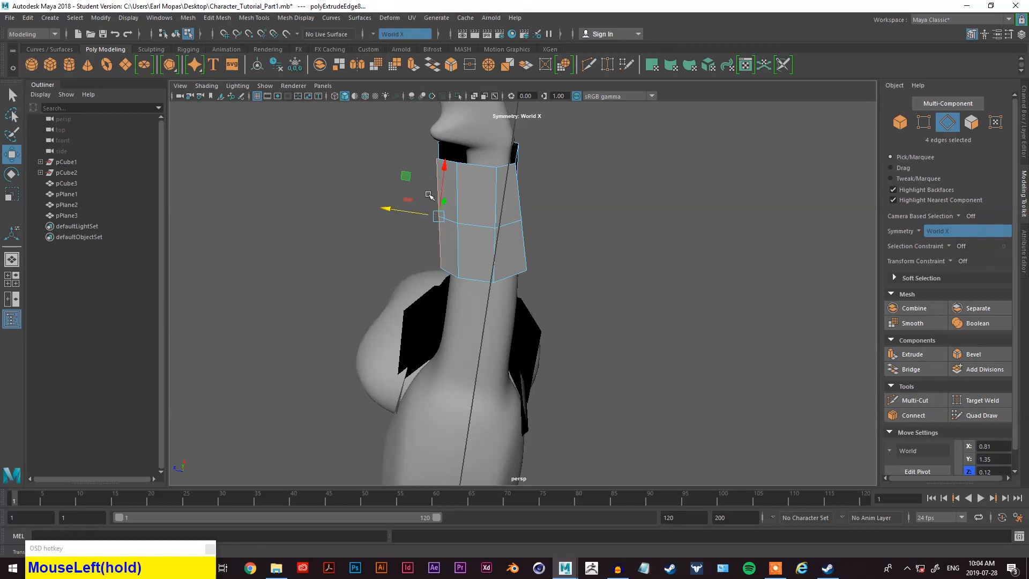
key("e")
left_click_drag(452, 168, 569, 279)
- Bridge the two facing rows of border edges on the front of the forearm guard to close the gap
scroll(509, 259, "down", 2)
scroll(556, 278, "down", 3)
scroll(672, 224, "up", 3)
right_click_drag(695, 189, 694, 159)
scroll(693, 209, "up", 3)
left_click(700, 243)
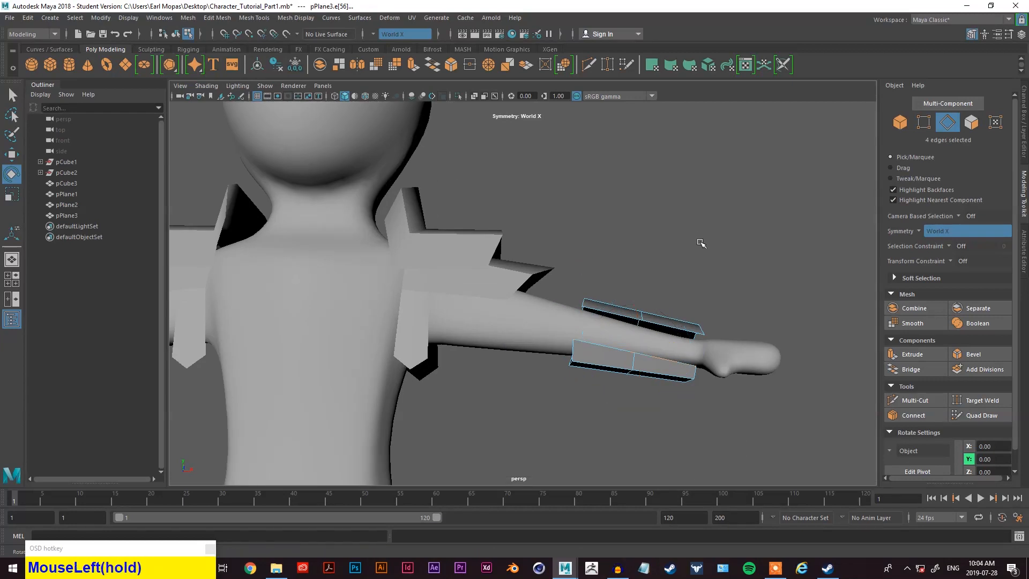
left_click(587, 352)
key("shift+q")
left_click(665, 356, "shift")
left_click_drag(666, 356, 660, 357, "alt")
left_click(659, 358, "shift")
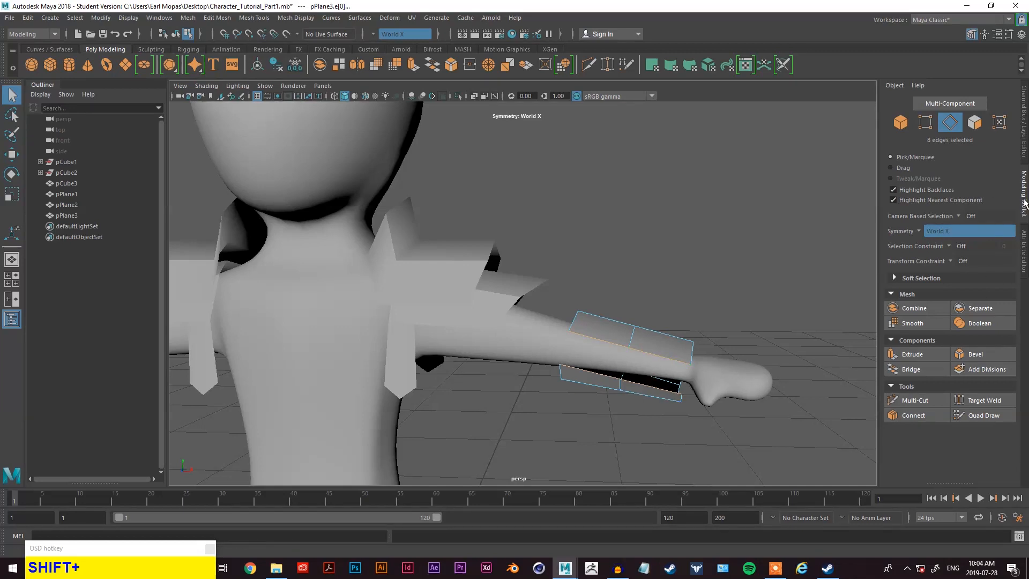
left_click(909, 370)
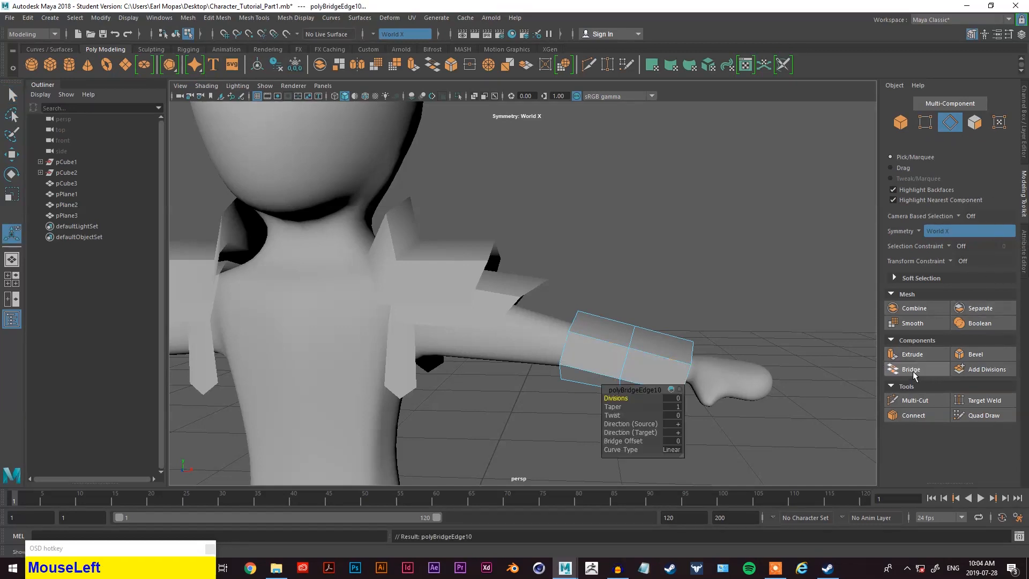
- Switch to vertex selection and shift the end vertices of the forearm guard slightly along the arm
scroll(664, 349, "down", 5)
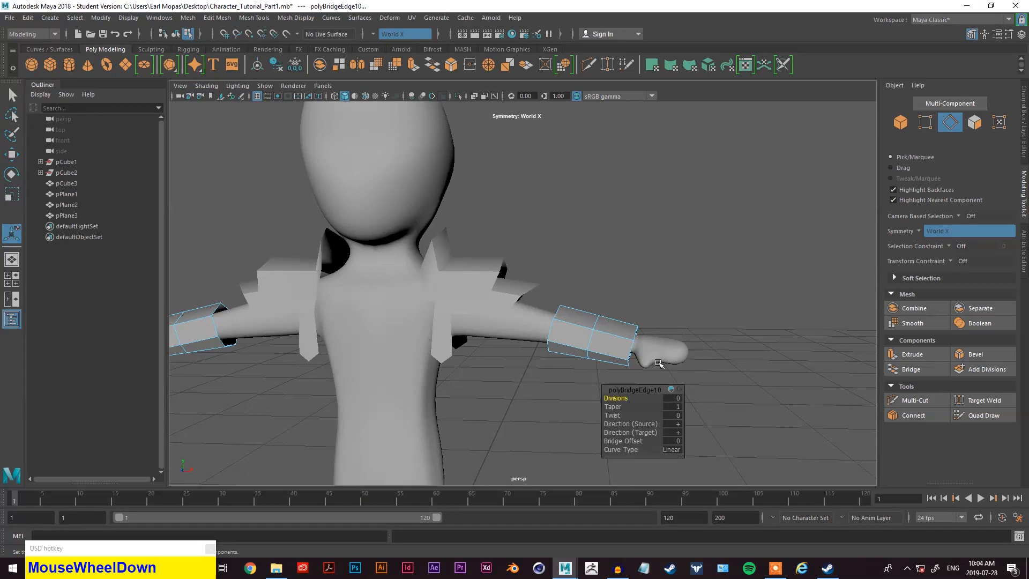
key("q")
left_click_drag(645, 345, 573, 337, "alt")
left_click_drag(541, 349, 531, 411, "alt")
right_click_drag(666, 243, 641, 242)
left_click_drag(607, 288, 504, 376)
left_click_drag(442, 445, 441, 445)
key("w")
left_click_drag(464, 382, 470, 382)
left_click(475, 382)
left_click_drag(583, 390, 552, 392, "alt")
scroll(552, 392, "up", 2)
- Reposition the guard's upper edge vertices and scale the end vertices to taper the guard toward the wrist
key("q")
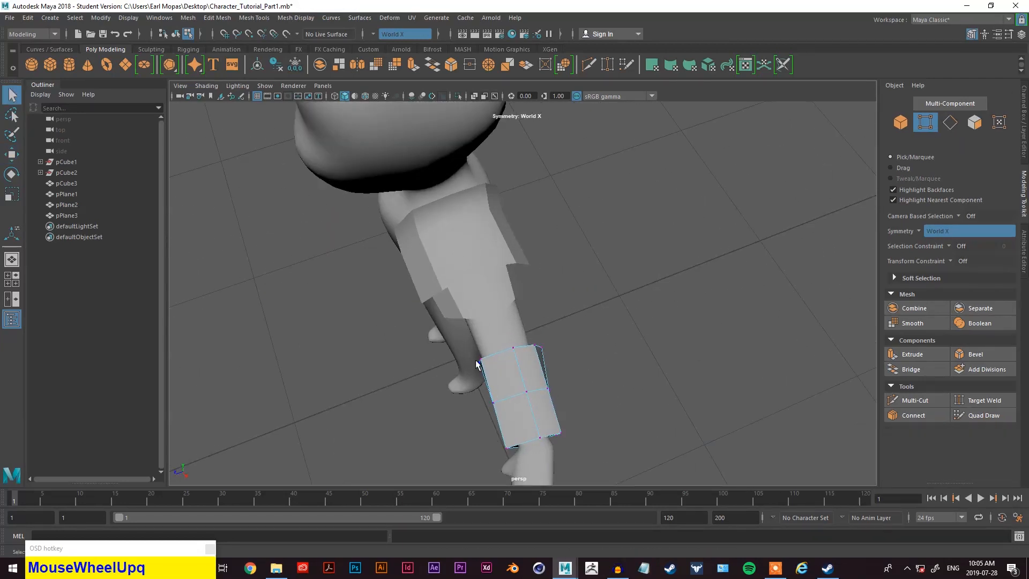
left_click_drag(479, 392, 549, 406, "alt")
left_click(542, 369, "shift")
key("w")
left_click_drag(632, 423, 707, 402, "alt")
left_click(501, 441)
left_click_drag(710, 307, 557, 455)
key("w")
key("e")
key("r")
left_click_drag(502, 435, 527, 283)
- Shift individual vertices on the back of the forearm guard along X to reshape its elbow end
left_click_drag(527, 283, 525, 423, "alt")
key("w")
right_click_drag(510, 259, 497, 332)
left_click(482, 342)
left_click_drag(453, 339, 462, 339)
left_click_drag(464, 343, 590, 437, "alt")
left_click(515, 341)
left_click_drag(521, 356, 475, 335)
- Move the guard's elbow-end back vertices along X, placing the middle one at about 0.64 and the lower one at about 0.65
key("q")
left_click(490, 337)
key("w")
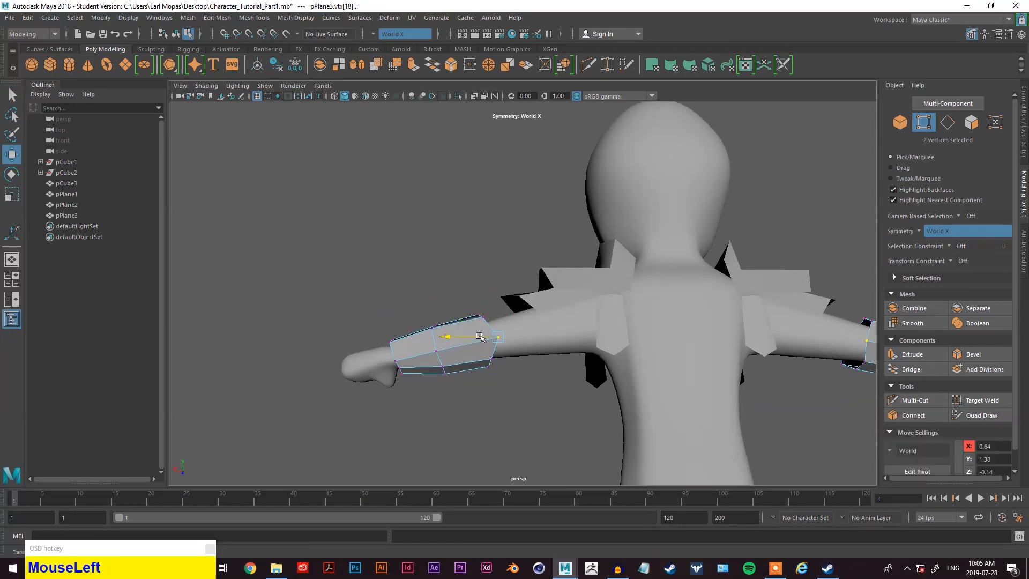
left_click(478, 317)
left_click(488, 360)
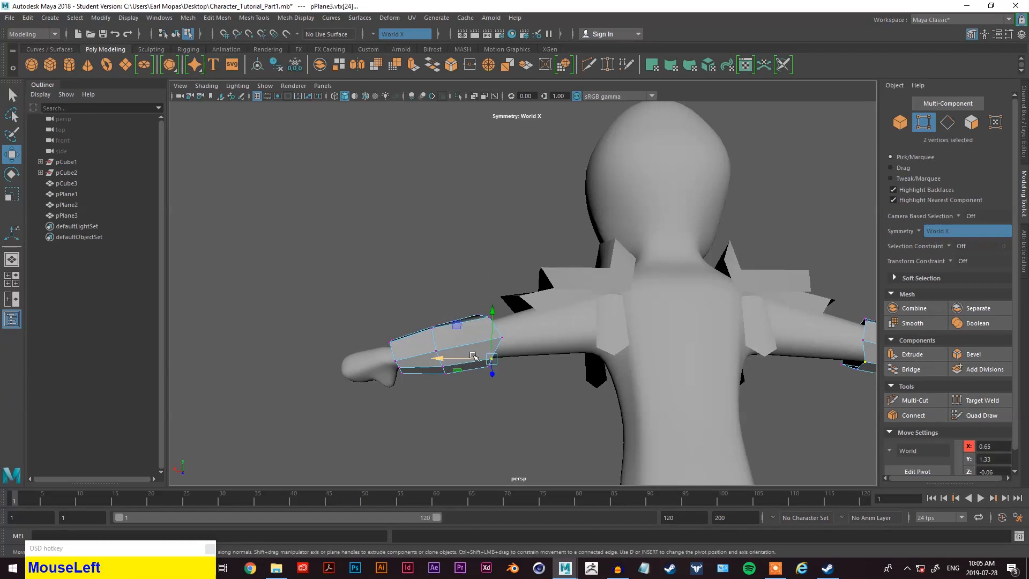
- Select the middle vertices on the front of the forearm guard and move them to about 0.09 in Z
left_click_drag(488, 362, 562, 338, "alt")
scroll(613, 369, "down", 5)
scroll(613, 370, "up", 5)
scroll(563, 335, "up", 4)
key("q")
left_click(570, 390, "shift")
left_click_drag(570, 391, 451, 454, "alt")
key("w")
left_click_drag(396, 436, 398, 431)
- Examine the shape of both forearm guards on the character from the front and back
scroll(498, 390, "down", 4)
left_click_drag(501, 390, 471, 401, "alt")
left_click_drag(604, 395, 719, 343, "alt")
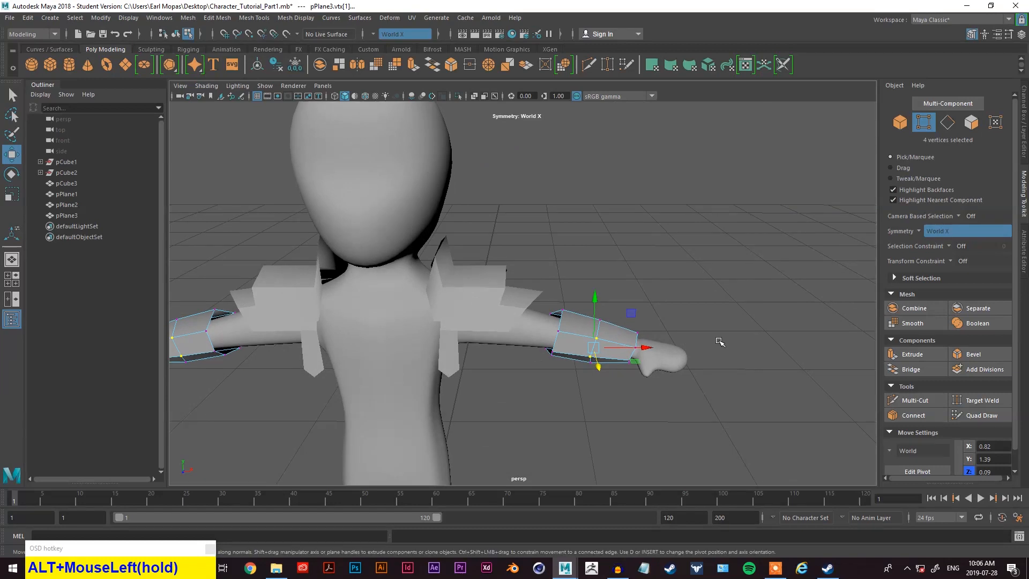
scroll(482, 366, "down", 5)
scroll(475, 366, "up", 3)
left_click_drag(461, 378, 501, 326, "alt")
middle_click_drag(501, 326, 586, 319, "alt")
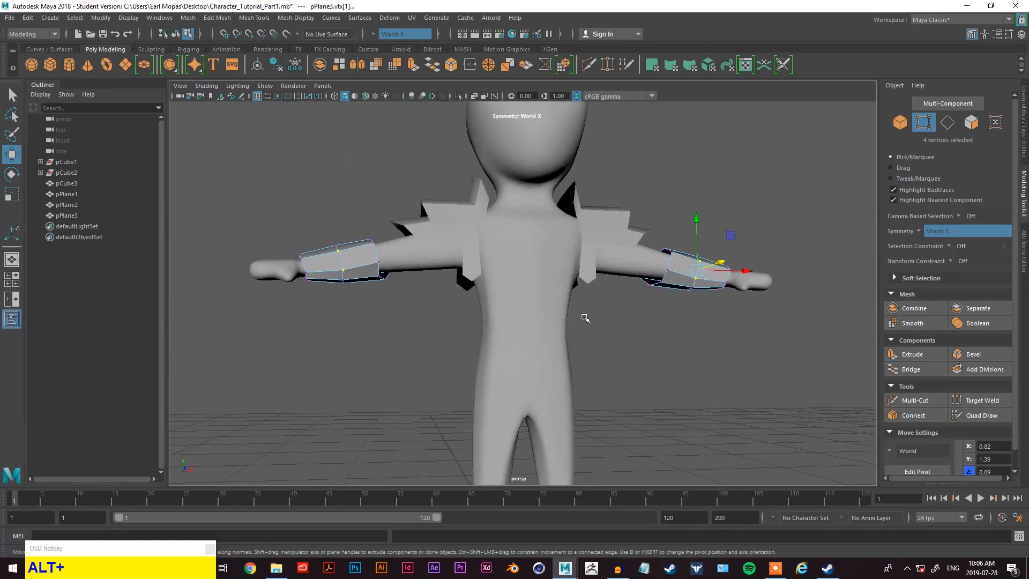
left_click_drag(586, 320, 595, 310, "alt")
middle_click_drag(594, 310, 588, 370, "alt")
left_click_drag(589, 370, 554, 382, "alt")
left_click_drag(488, 411, 554, 319, "alt")
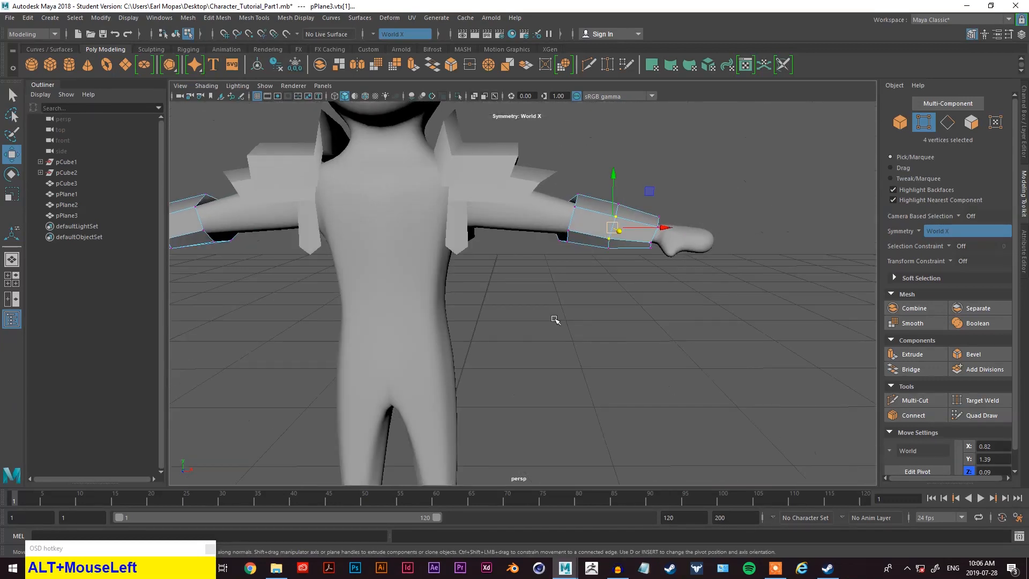
middle_click_drag(495, 336, 577, 326, "alt")
scroll(546, 330, "down", 5)
- Return to object selection and create a new polygon plane at the character's feet
key("q")
left_click(538, 282)
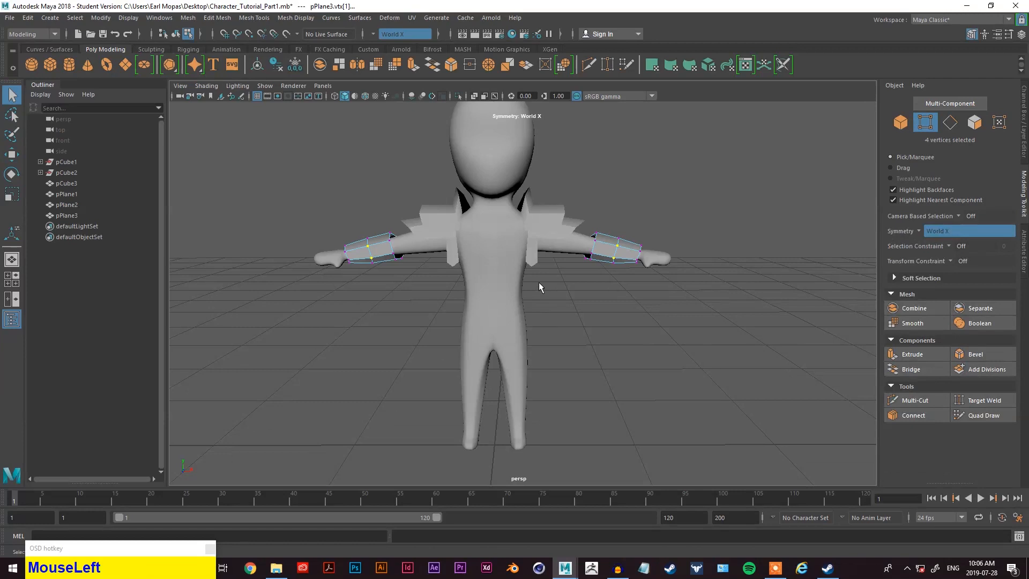
right_click_drag(728, 179, 744, 173)
left_click(735, 182)
key("space")
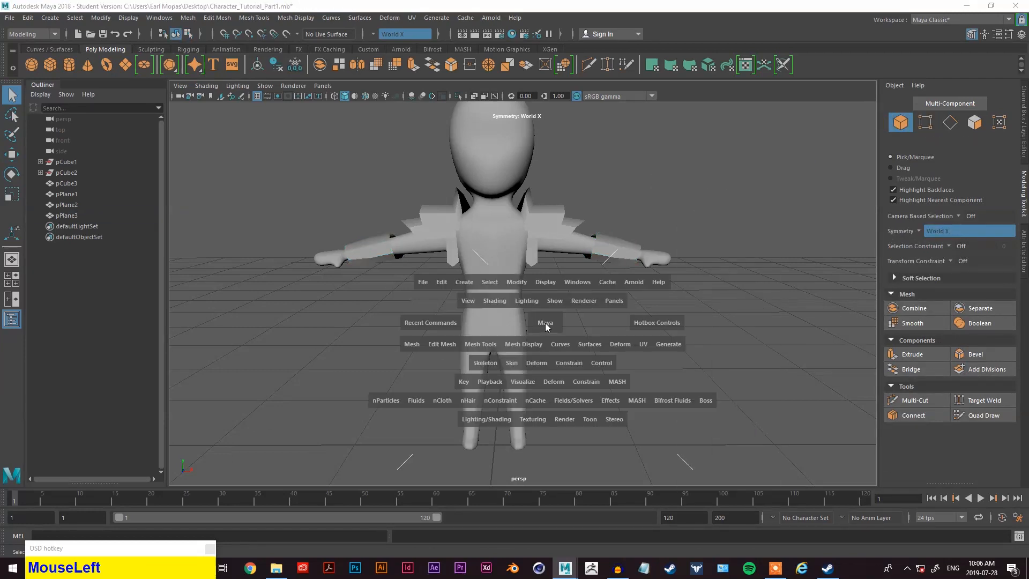
left_click_drag(461, 287, 487, 325)
left_click_drag(674, 346, 656, 385)
left_click_drag(656, 386, 519, 416, "alt")
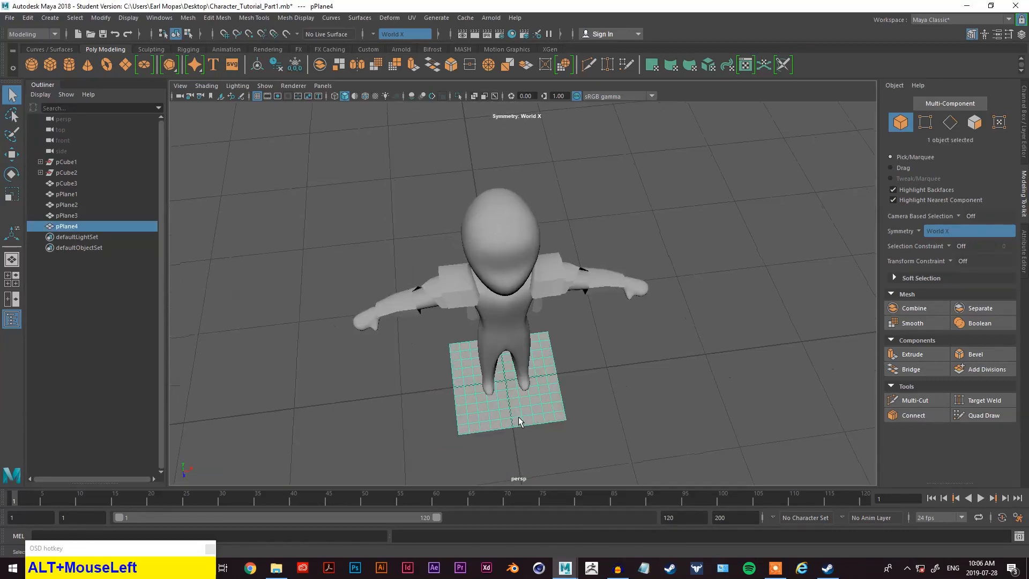
- Set the new plane's width and height subdivisions to 2
left_click(1021, 147)
left_click(1023, 150)
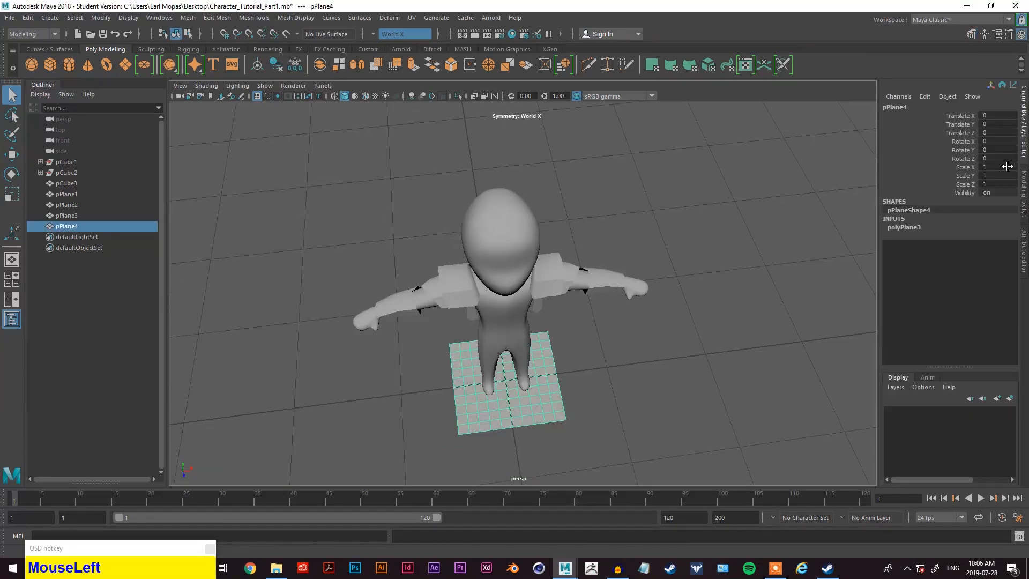
left_click(906, 227)
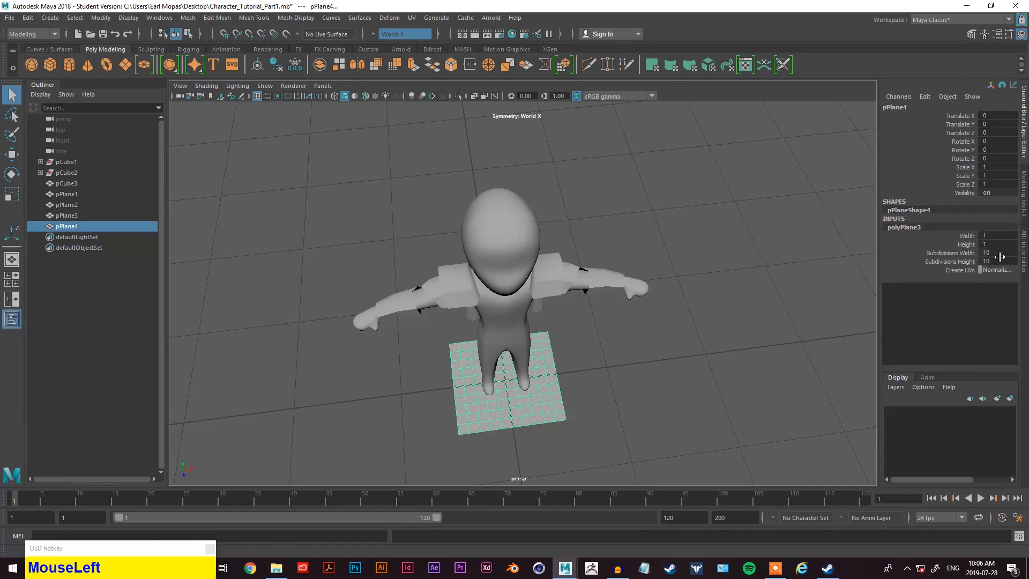
type("2")
key("Tab")
type("2")
key("Tab")
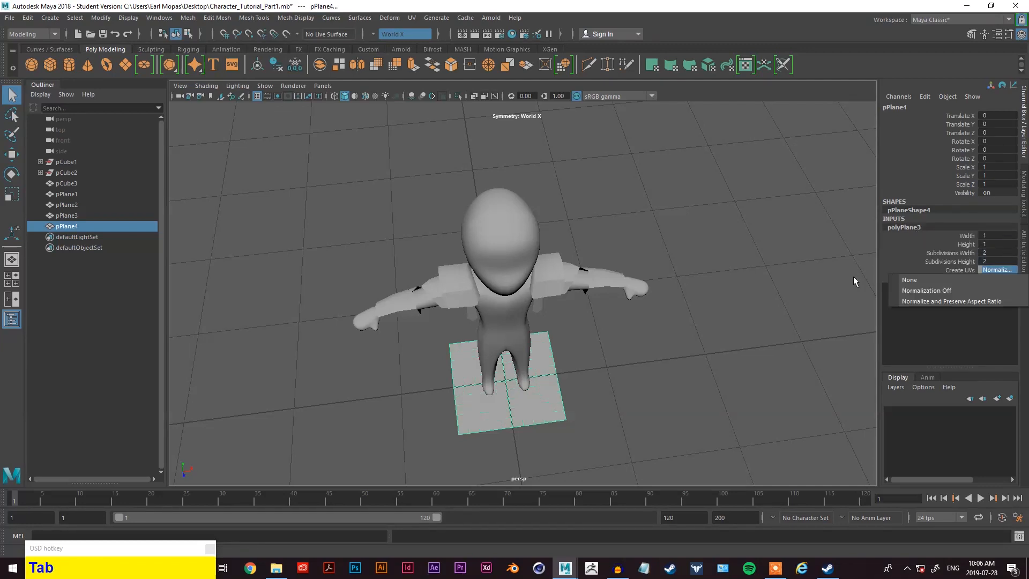
right_click_drag(681, 259, 721, 250)
- Move the plane to about 1.22 in X and scale it to about 0.394 in X and 0.393 in Z
key("w")
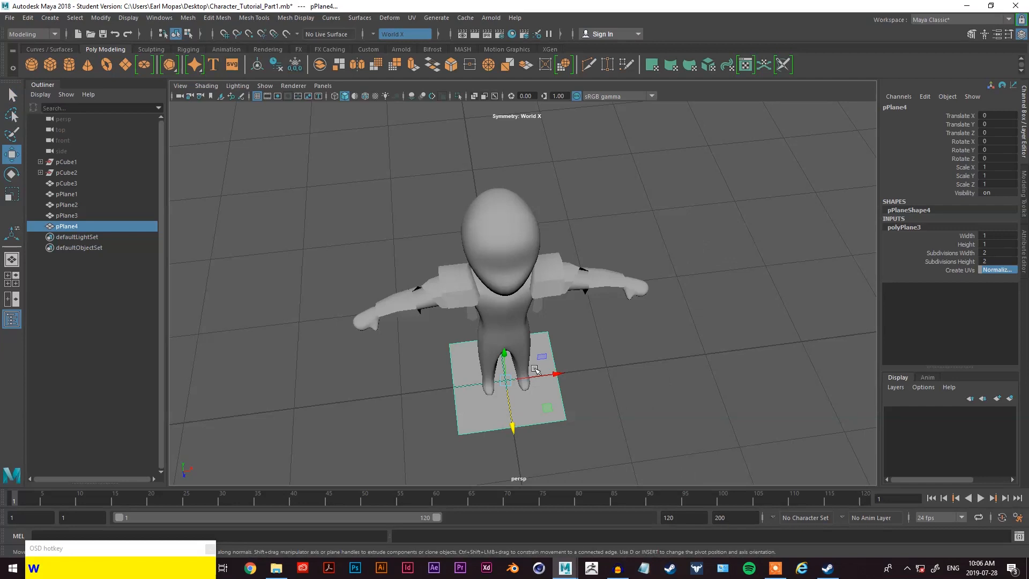
left_click_drag(542, 380, 668, 372)
key("w")
key("e")
key("e")
key("r")
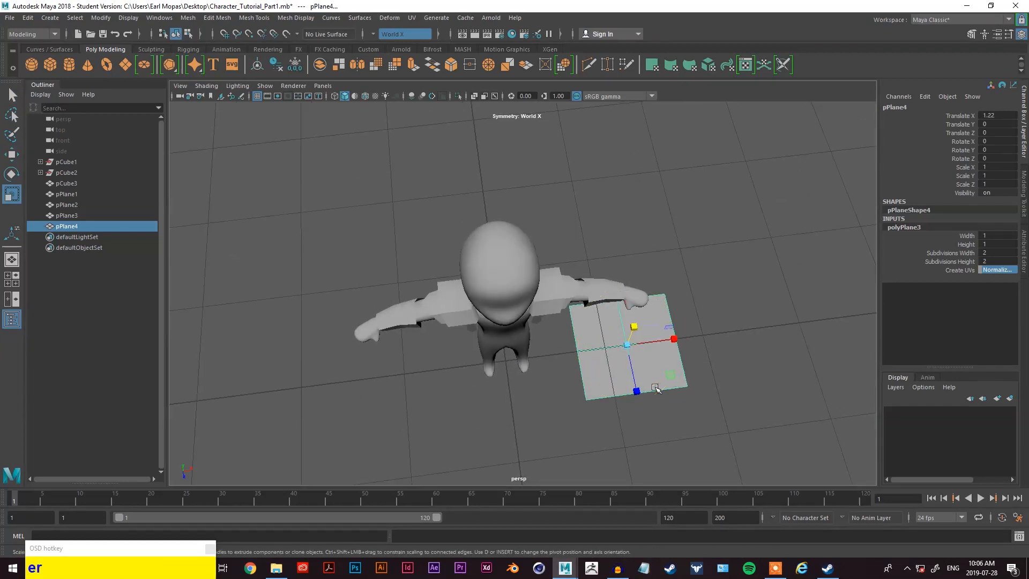
left_click_drag(637, 391, 627, 363)
left_click_drag(673, 332, 598, 375)
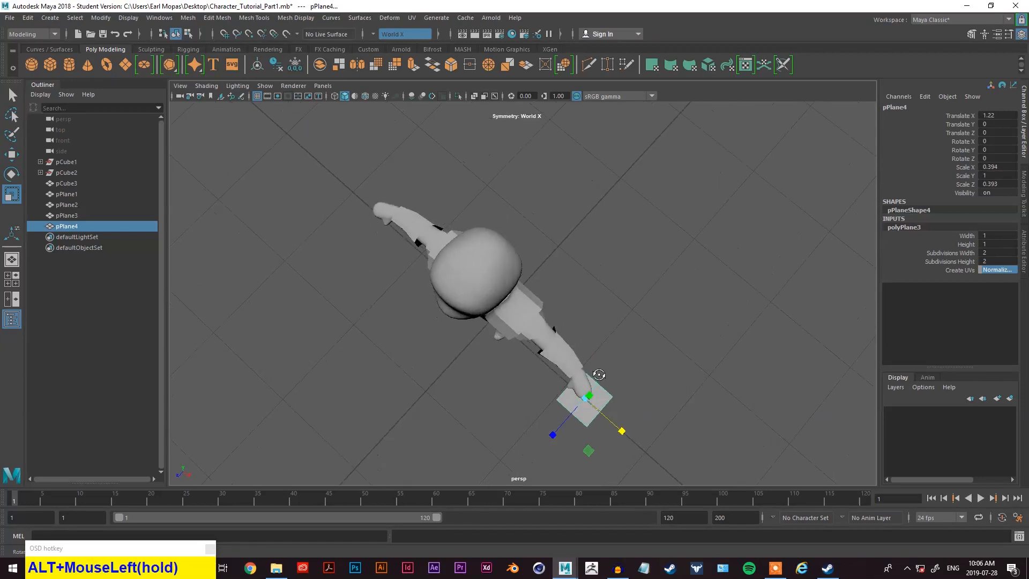
- In the top view, move the plane to about 1.03 in X and 0.051 in Z, and rotate it about -18 degrees around Y
key("space")
key("space")
key("w")
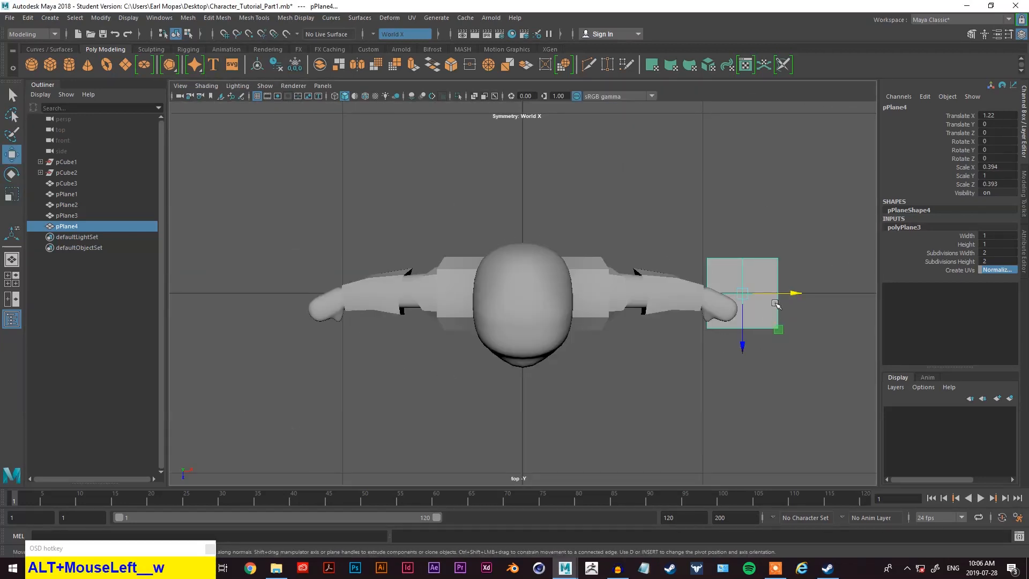
left_click_drag(778, 294, 742, 291)
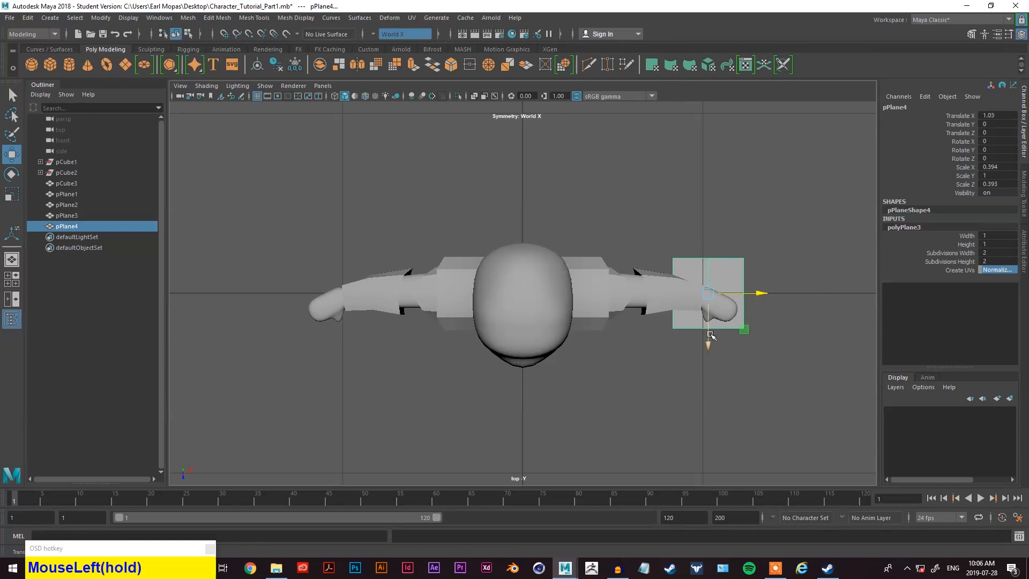
left_click_drag(711, 335, 711, 345)
key("e")
mouse_move(717, 265)
left_mouse_down()
mouse_move(683, 258)
mouse_move(704, 261)
left_mouse_up()
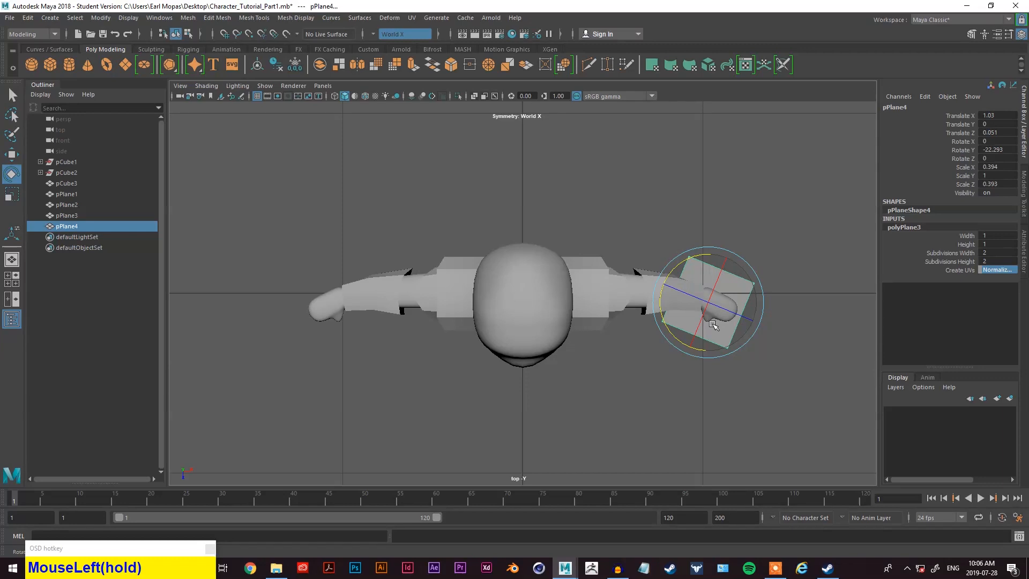
left_click(686, 342)
- Shift the plane to about 0.06 in Z and scale it to about 0.256 in X and 0.215 in Z
key("w")
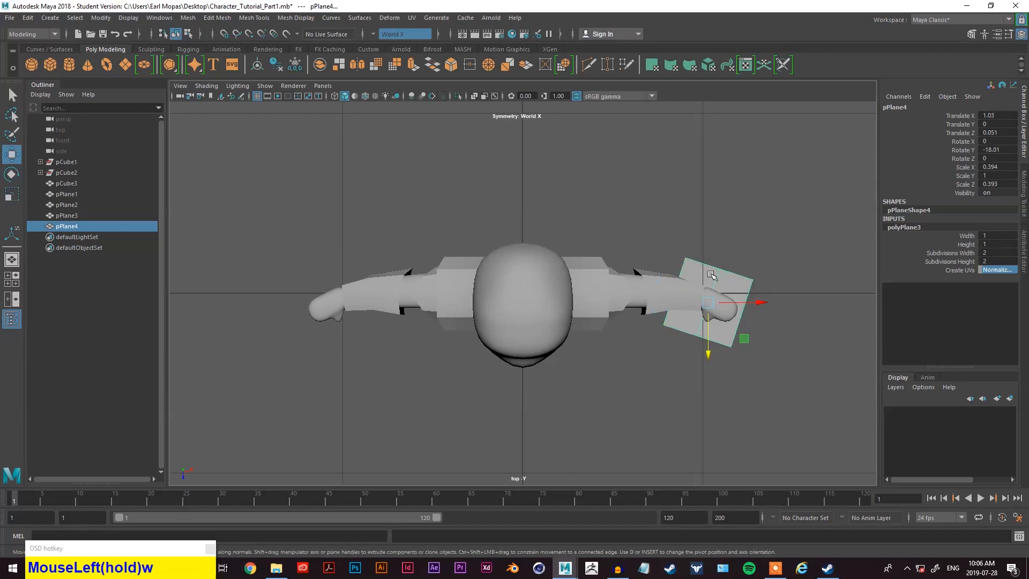
left_click_drag(713, 339, 698, 339)
key("r")
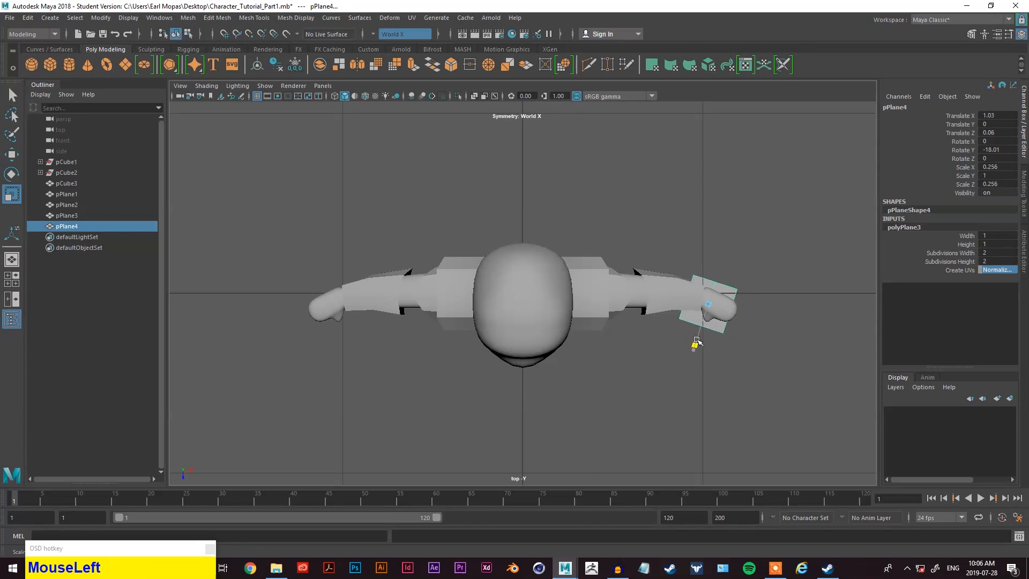
left_click_drag(700, 336, 692, 369, "alt")
- Return to the perspective view, select the small plane on the ground and show the Modeling Toolkit
key("space")
key("space")
left_click_drag(648, 317, 747, 294, "alt")
right_click_drag(834, 239, 841, 221)
right_click_drag(728, 251, 809, 240)
middle_click_drag(634, 345, 635, 324, "alt")
left_click_drag(579, 385, 616, 373, "alt")
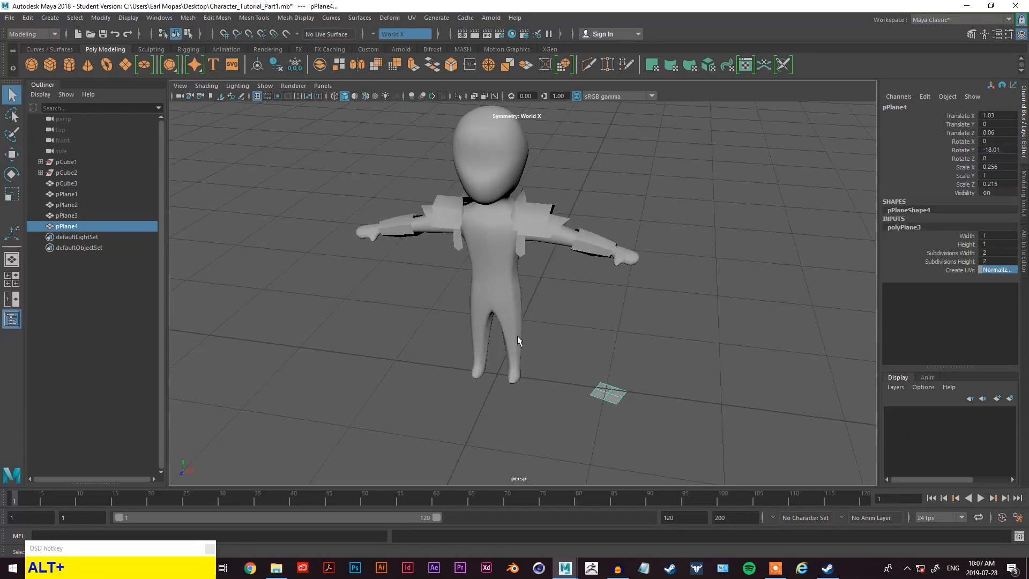
left_click_drag(509, 344, 556, 351, "alt")
middle_click_drag(556, 352, 620, 329, "alt")
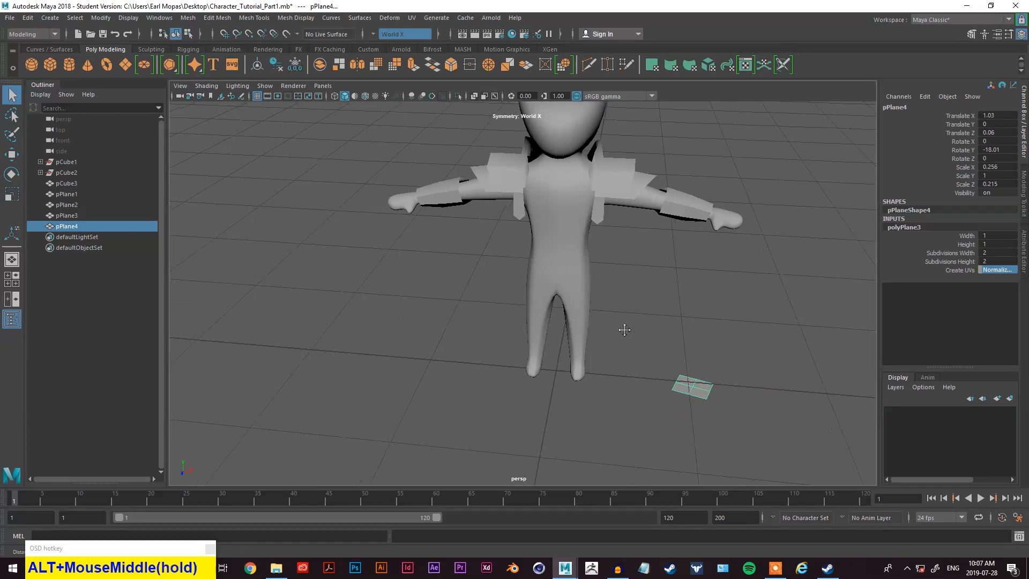
left_click(706, 394)
left_click(1025, 192)
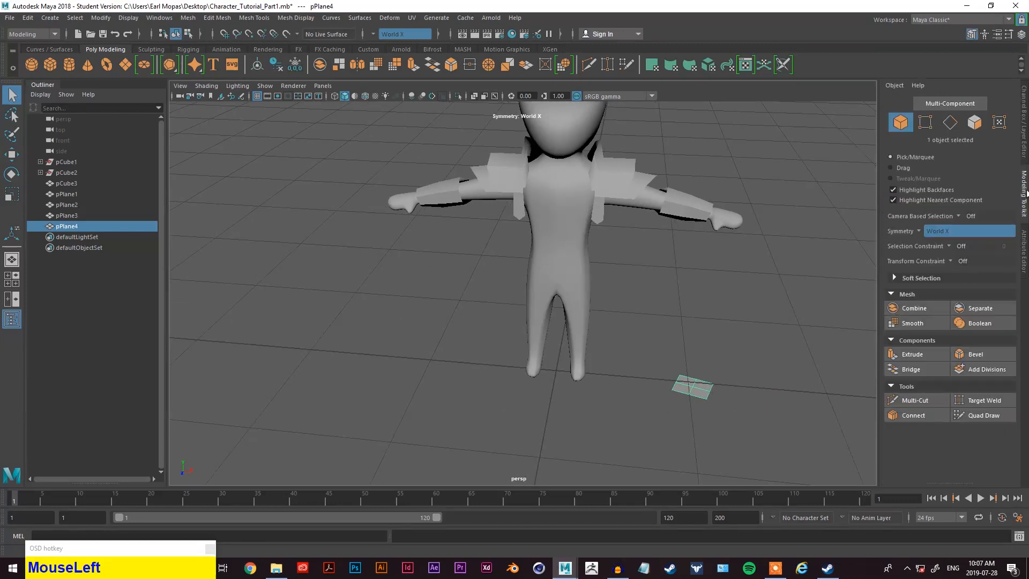
- Mirror the small plane across X and raise both planes in Y to the height of the hands
scroll(571, 269, "up", 1)
key("space")
left_click_drag(490, 311, 581, 365)
key("w")
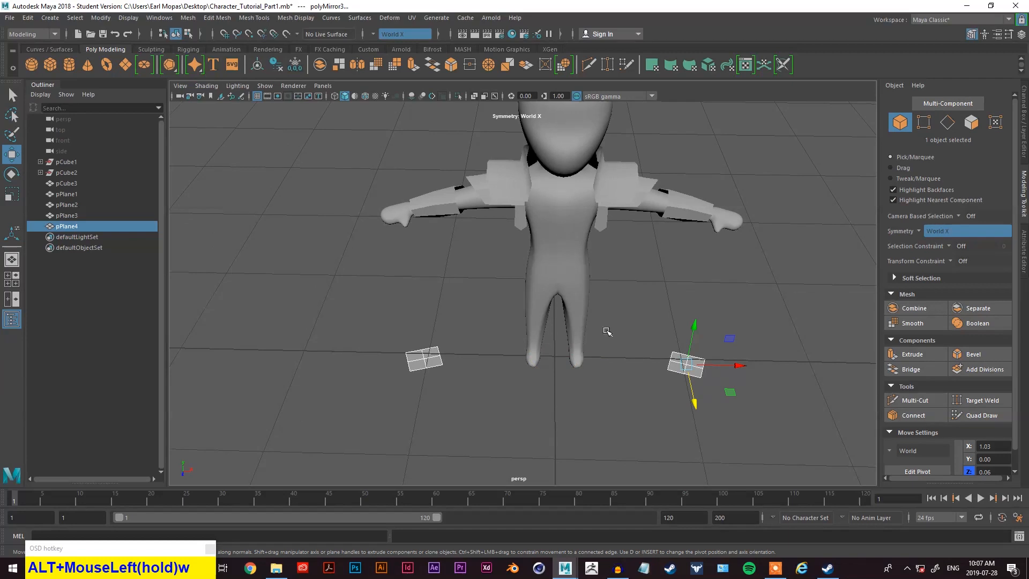
left_click_drag(694, 344, 728, 269)
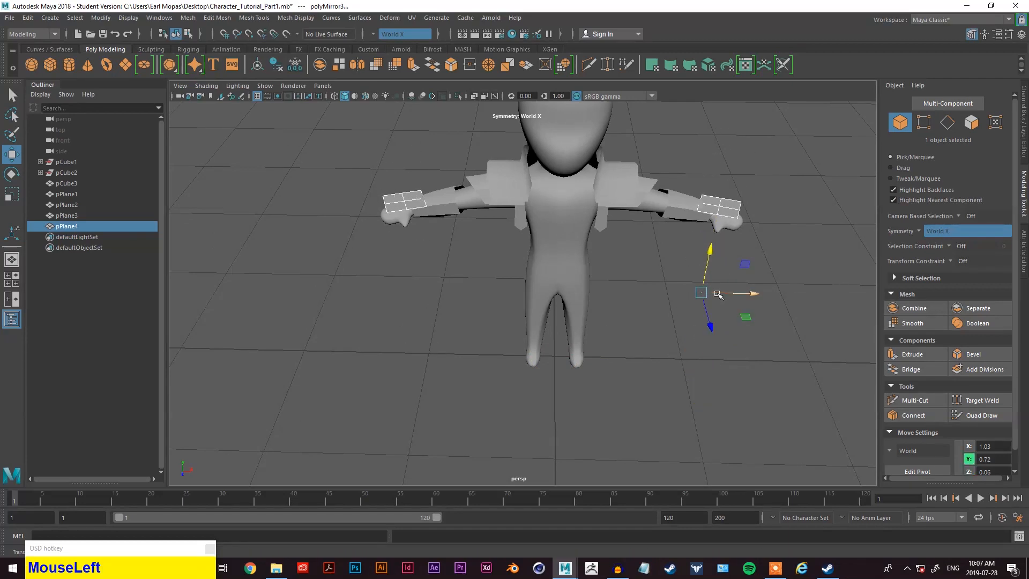
- Enter pivot editing for the mirrored planes and raise the pivot to the plane above the hand
key("space")
key("space")
key("d")
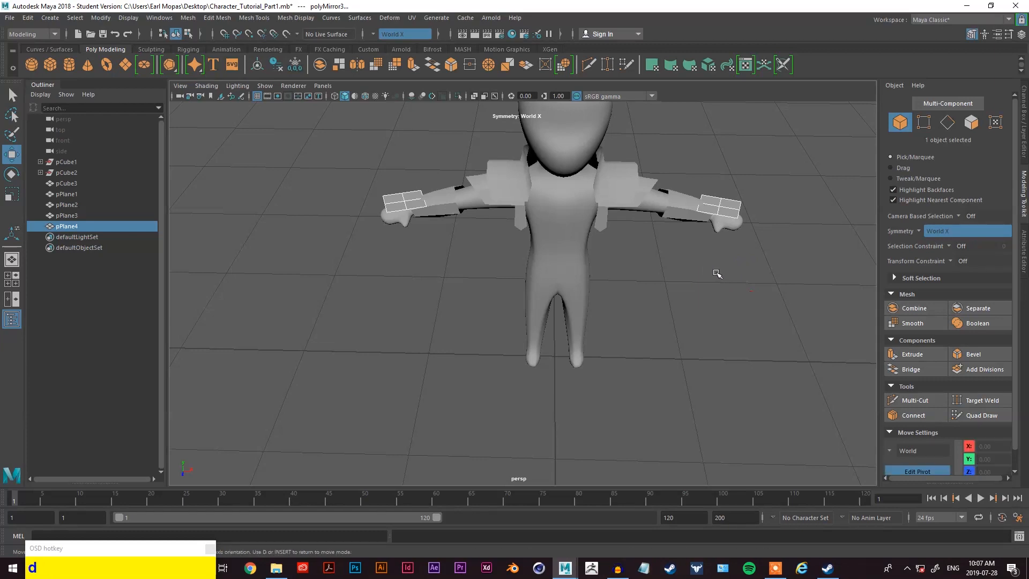
right_click_drag(751, 187, 714, 245)
left_click(726, 207)
key("d")
left_click_drag(705, 250, 713, 162)
- In the front view, line the pivot up vertically with the plane, and return to the perspective view
key("space")
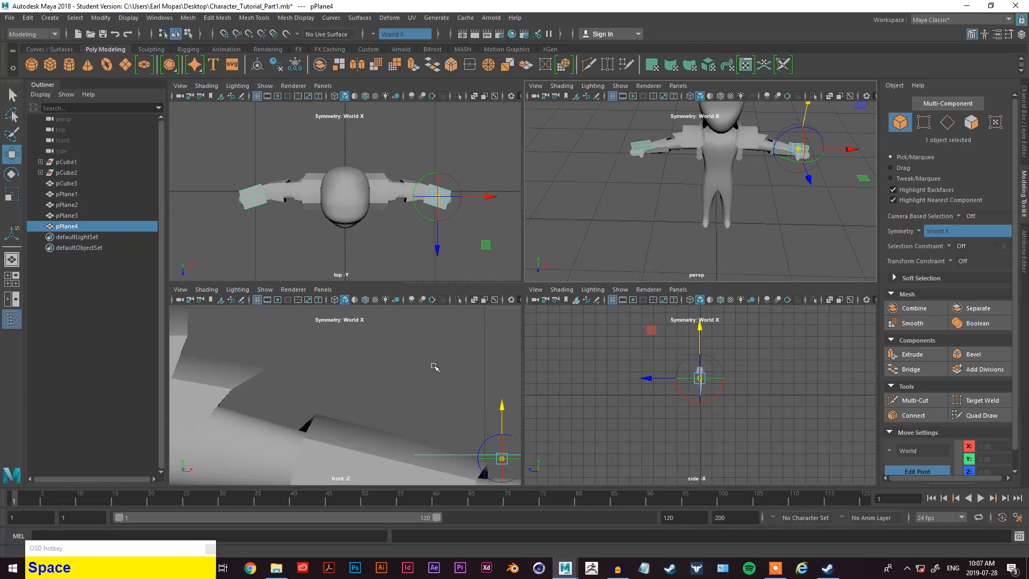
key("space")
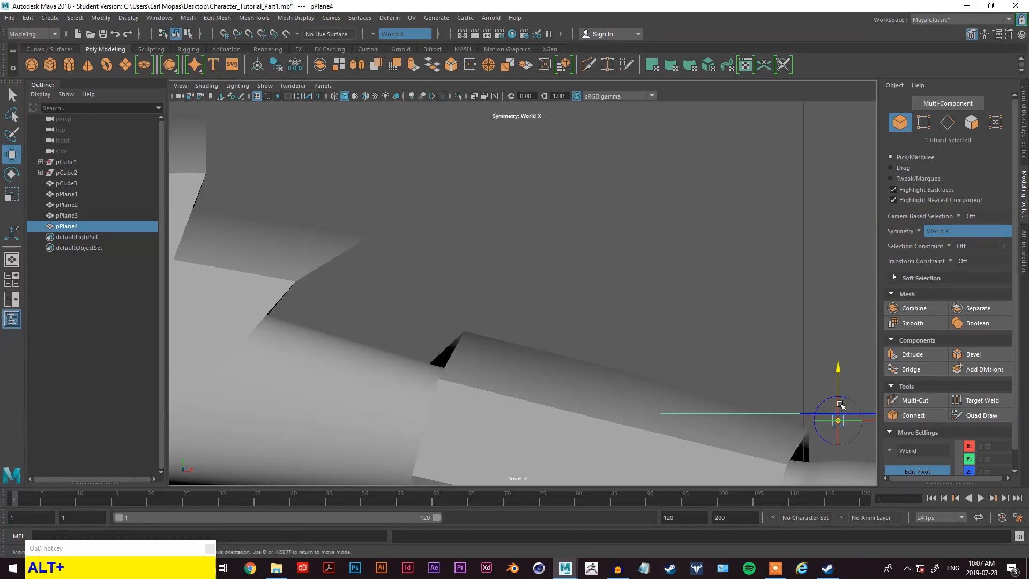
middle_click_drag(602, 363, 631, 361, "alt")
scroll(627, 365, "up", 2)
left_click_drag(662, 378, 666, 368)
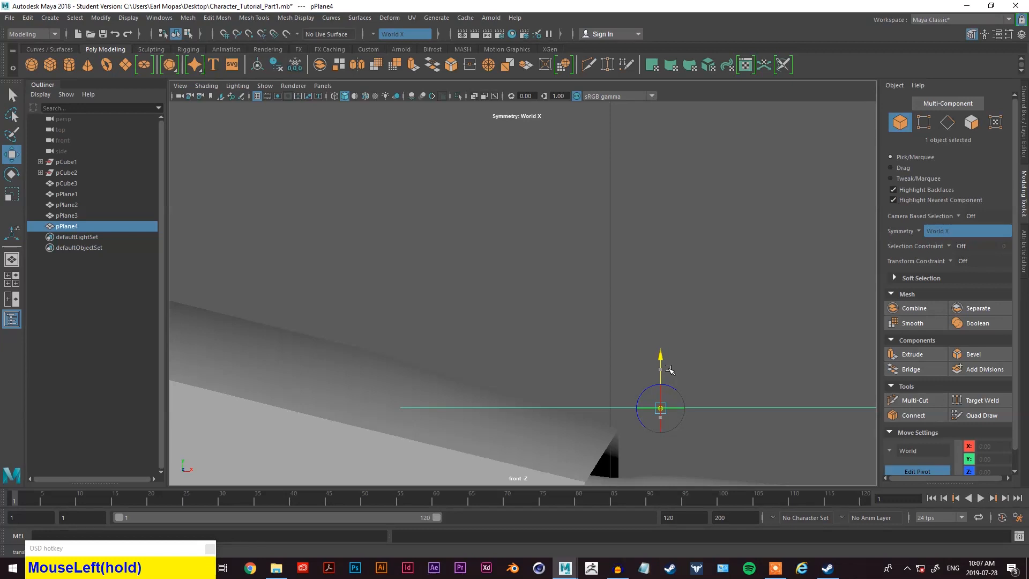
key("space")
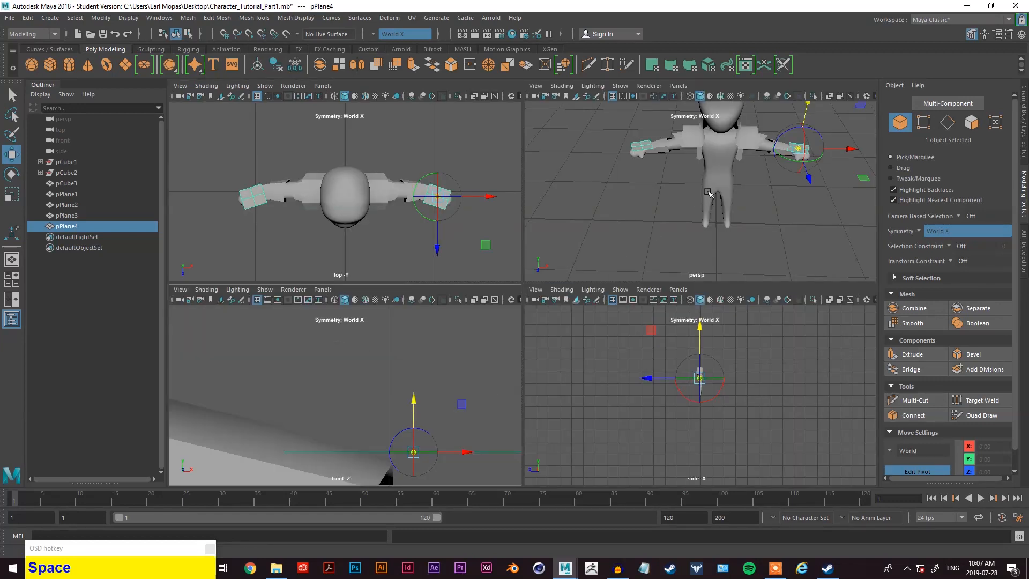
key("space")
- Leave pivot editing, select all vertices of the hand planes and rotate them to follow the slope of the arm
scroll(712, 196, "down", 2)
left_click_drag(712, 197, 716, 228, "alt")
scroll(696, 248, "up", 2)
right_click(718, 158)
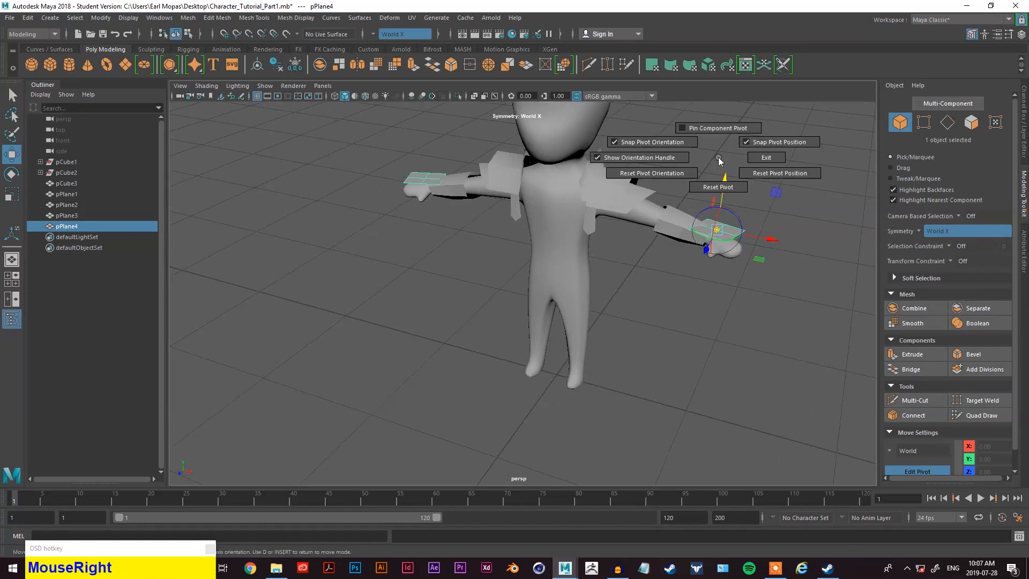
key("q")
right_click_drag(734, 172, 712, 169)
mouse_move(751, 193)
left_mouse_down()
mouse_move(697, 279)
mouse_move(720, 280)
mouse_move(751, 185)
left_mouse_up()
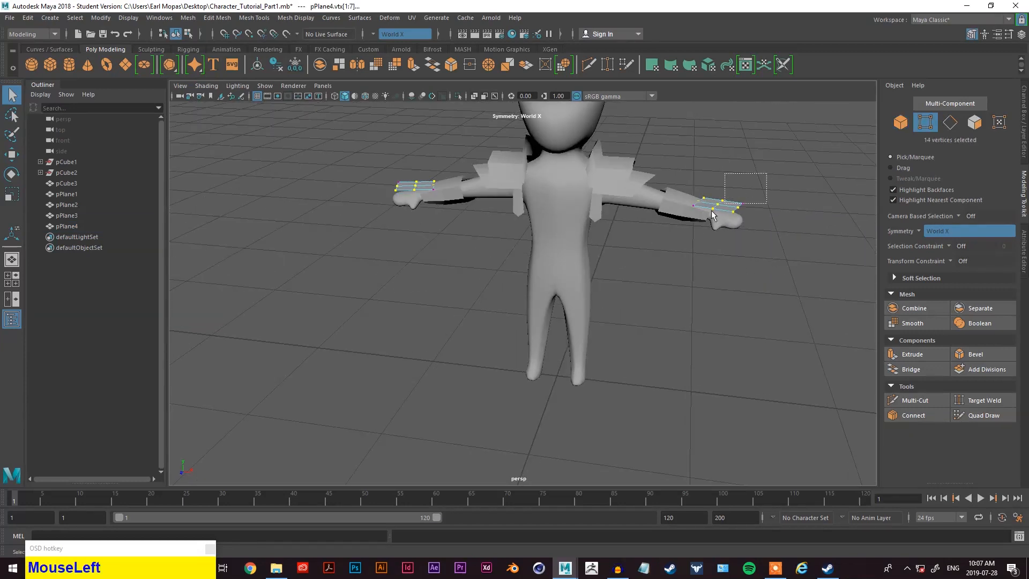
left_click_drag(660, 240, 660, 240)
key("w")
key("e")
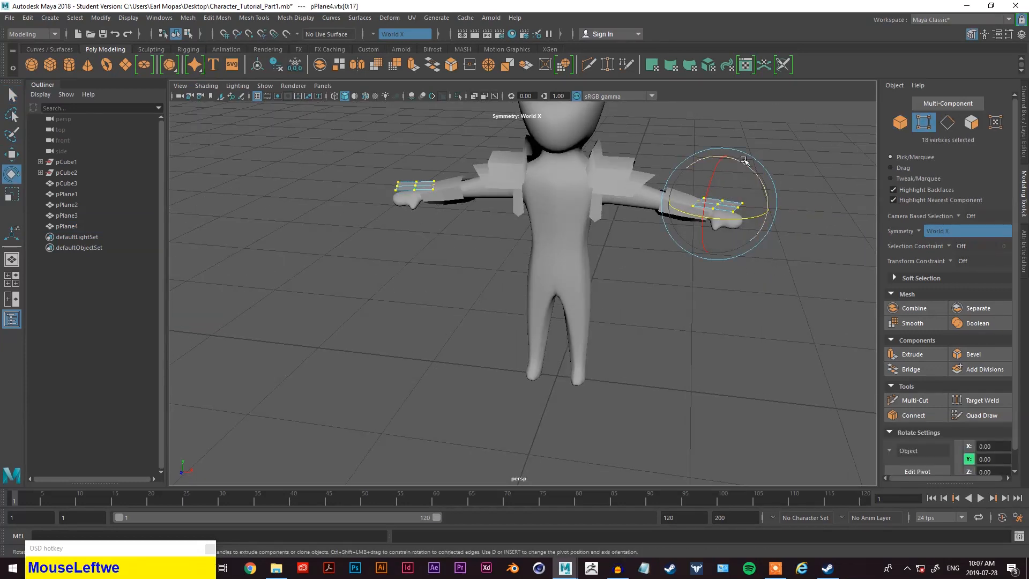
left_click_drag(749, 166, 754, 178)
- Select the vertices along the fingertip end of the hand plane and lower them to about 1.40 in Y
left_click_drag(750, 185, 640, 215, "alt")
mouse_move(627, 319)
left_mouse_down("alt")
mouse_move(491, 281)
mouse_move(536, 304)
mouse_move(638, 310)
mouse_move(623, 328)
left_mouse_up("alt")
middle_click_drag(623, 326, 605, 257, "alt")
scroll(611, 264, "up", 3)
scroll(647, 272, "down", 1)
right_click_drag(762, 208, 736, 209)
key("q")
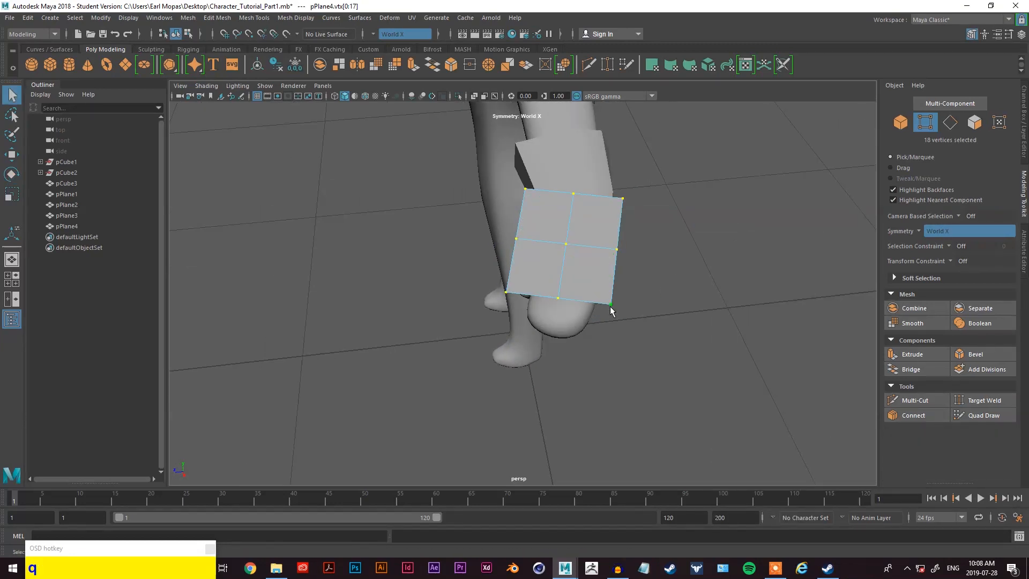
left_click(611, 307)
key("shift+w")
left_click_drag(560, 322, 655, 343)
left_click_drag(613, 158, 614, 154)
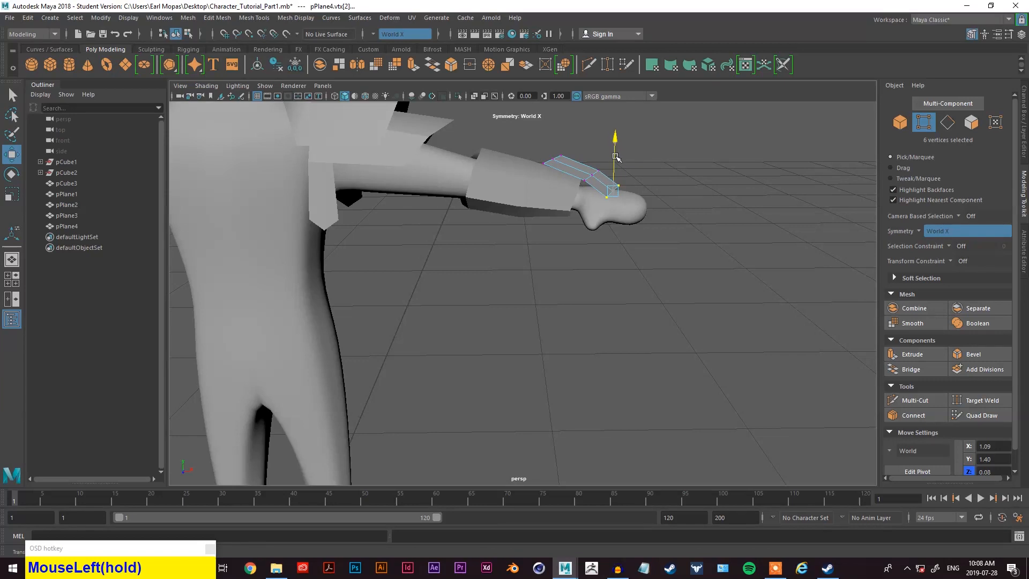
- Arch the hand plane by raising its middle vertices and lifting the lengthwise centre edges to about 1.46 in Y
key("q")
left_click(584, 182)
left_click_drag(584, 198, 528, 225, "alt")
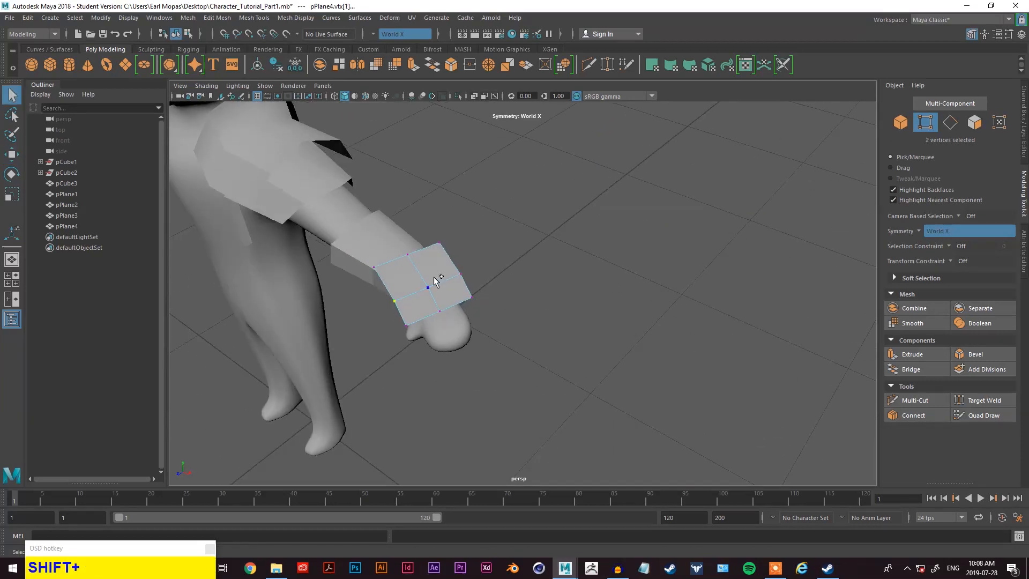
left_click_drag(460, 277, 582, 281, "alt")
key("w")
left_click_drag(567, 184, 645, 207)
right_click_drag(680, 184, 679, 152)
left_click(583, 258)
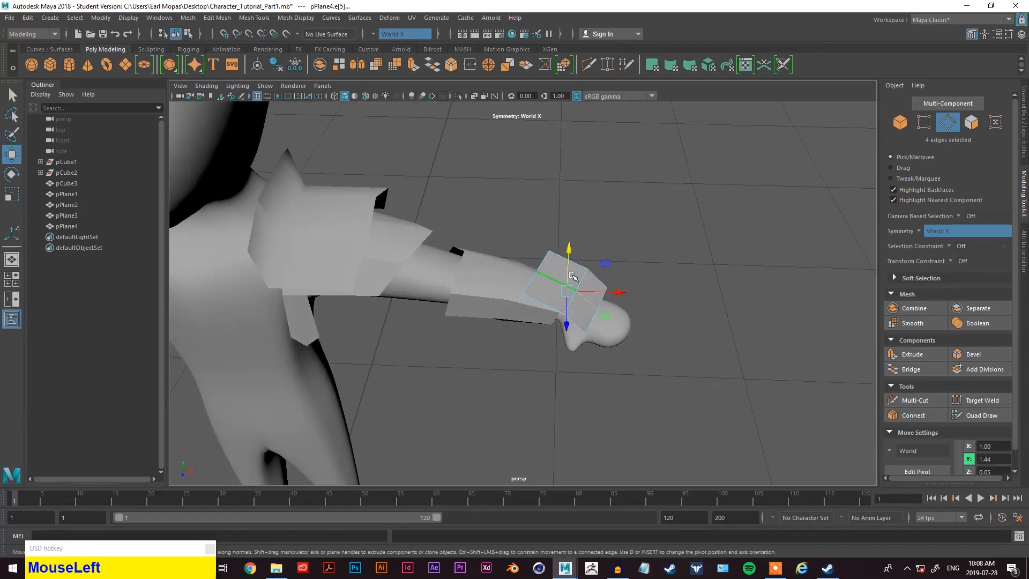
left_click_drag(571, 262, 429, 199, "alt")
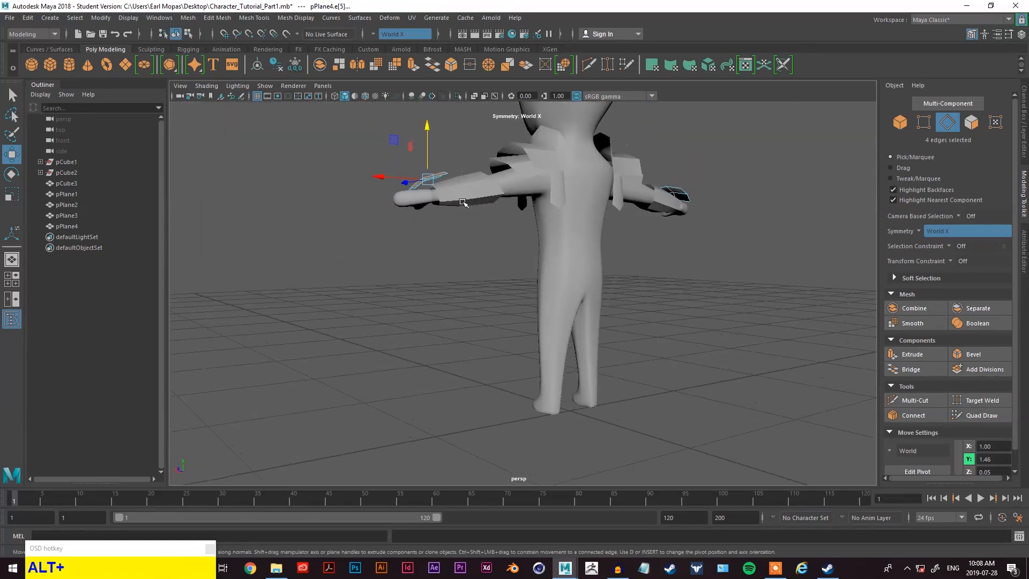
- Extrude the two back side edges of the hand plane with a Local Translate Z of 0.12
scroll(461, 197, "up", 2)
middle_click_drag(467, 205, 576, 369, "alt")
left_click_drag(528, 349, 574, 396, "alt")
key("alt+q")
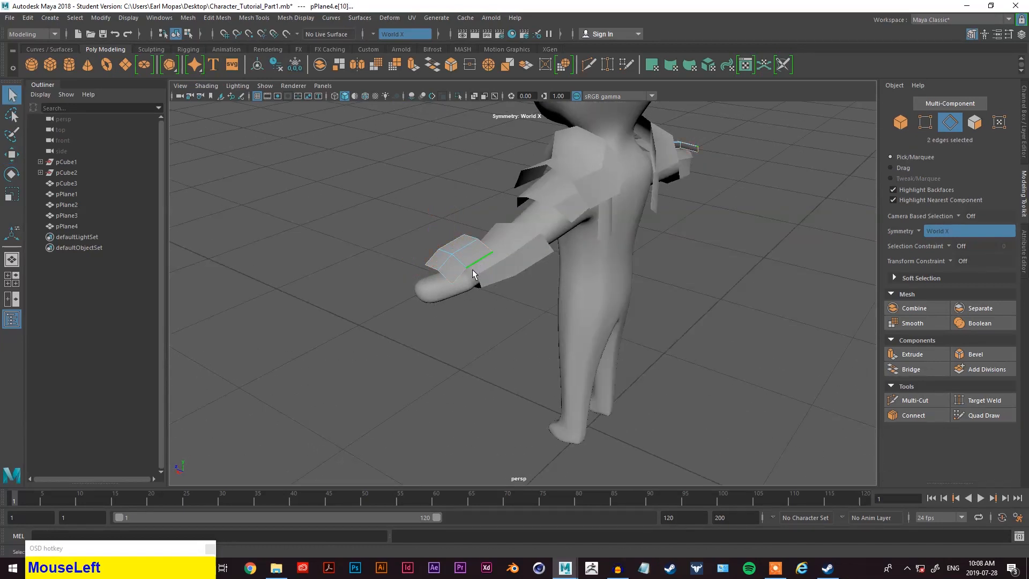
left_click(459, 279, "shift")
left_click_drag(459, 279, 541, 332, "alt")
left_click(912, 353)
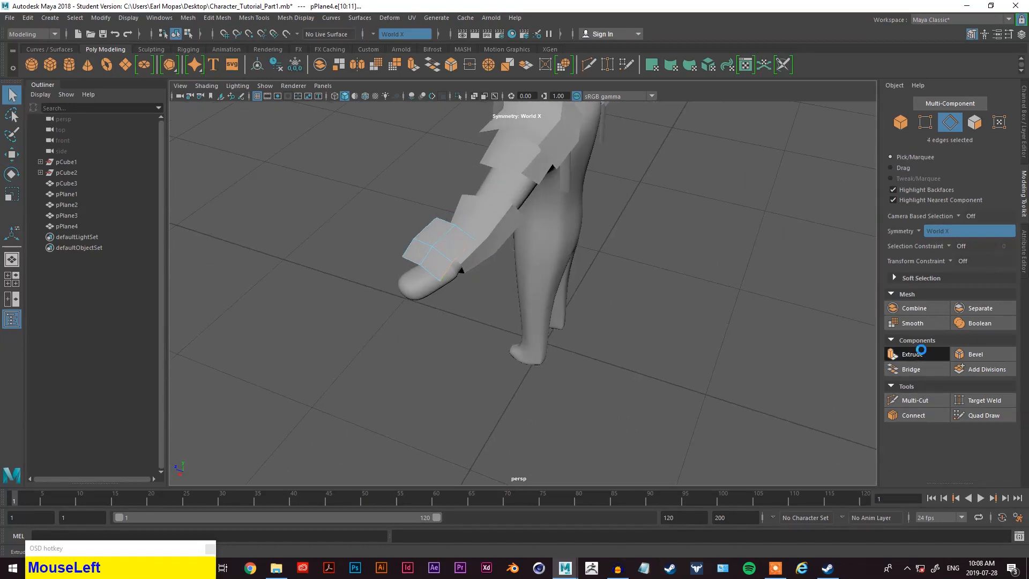
left_click_drag(458, 236, 500, 232)
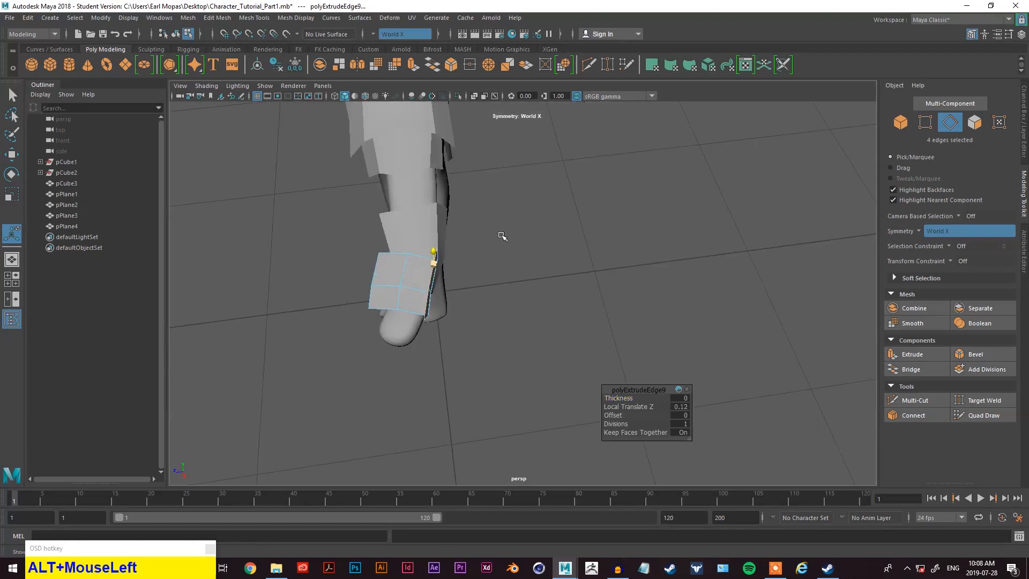
- Move the extruded back edges down around the side of the hand
key("w")
left_click_drag(398, 286, 370, 264)
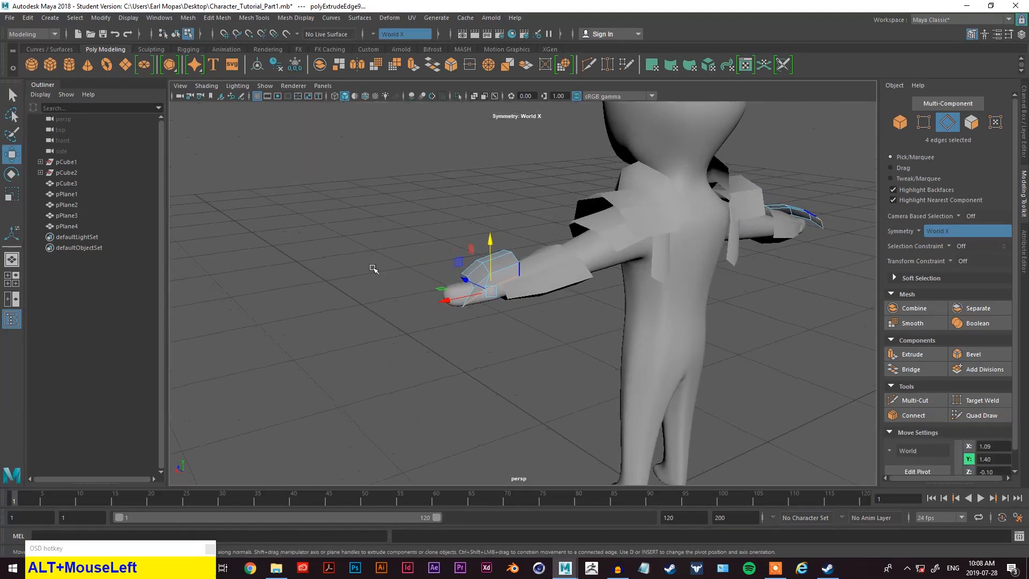
scroll(480, 284, "up", 3)
left_click_drag(489, 259, 473, 268)
left_click_drag(433, 315, 446, 240)
scroll(465, 308, "up", 4)
- Narrow the extruded back edges by scaling along the arm and move them to about 1.02 in X and 1.36 in Y
key("w")
key("e")
key("r")
left_click_drag(503, 378, 514, 374)
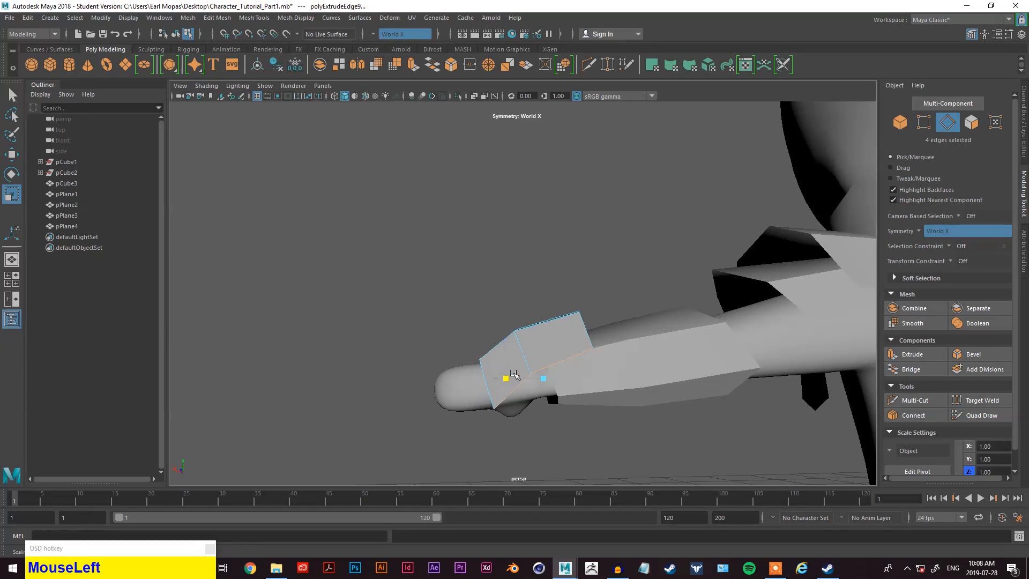
key("w")
left_click_drag(544, 331, 546, 339)
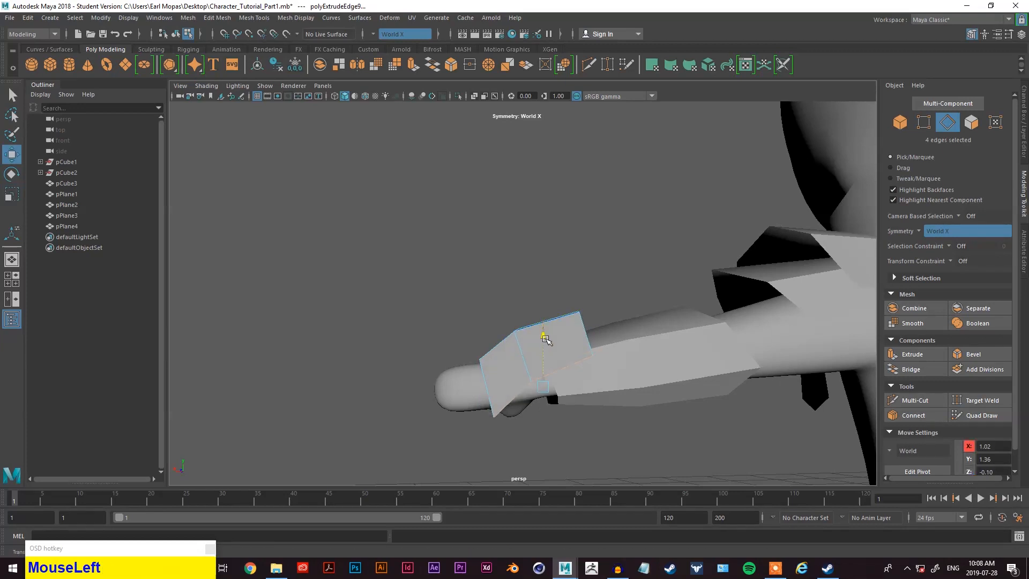
key("r")
left_click_drag(523, 388, 574, 391)
- Select the fingertip-side lower edge of the back flap and raise it closer to the hand
key("q")
right_click_drag(552, 381, 535, 228)
left_click(506, 351)
key("e")
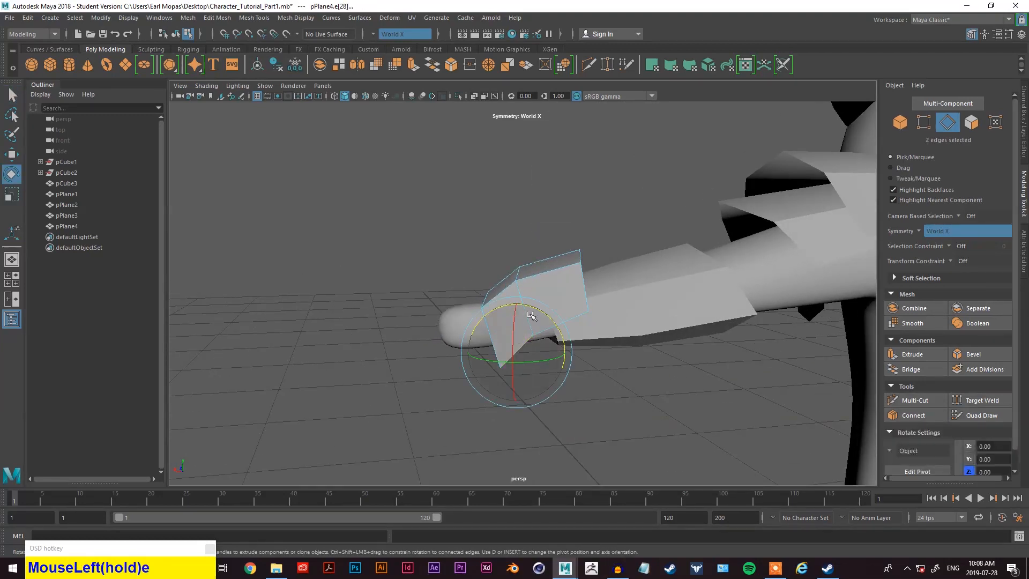
key("w")
left_click_drag(511, 329, 515, 313)
left_click_drag(561, 352, 391, 288, "alt")
key("w")
key("e")
- Extrude the two front side edges of the hand plane on the thumb side
left_click_drag(442, 335, 510, 326, "alt")
scroll(546, 335, "down", 5)
key("q")
left_click(375, 321, "shift")
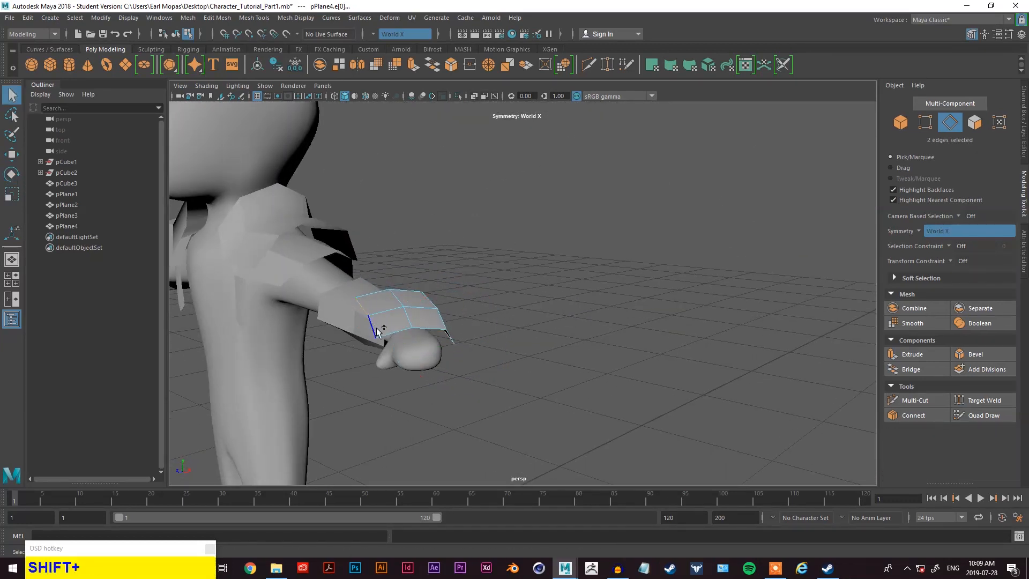
left_click_drag(378, 319, 670, 333, "alt")
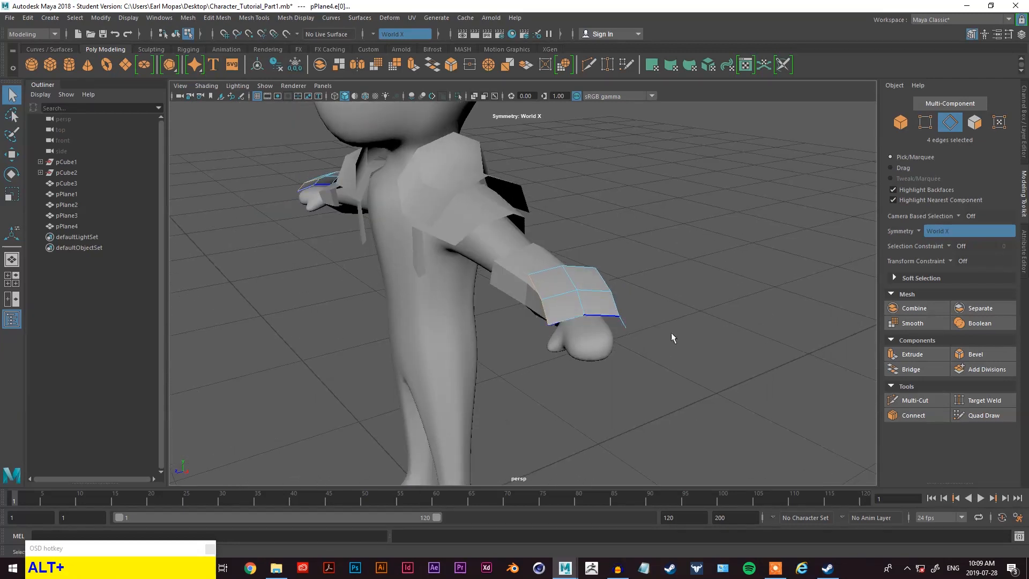
left_click(904, 355)
left_click_drag(539, 263, 539, 249)
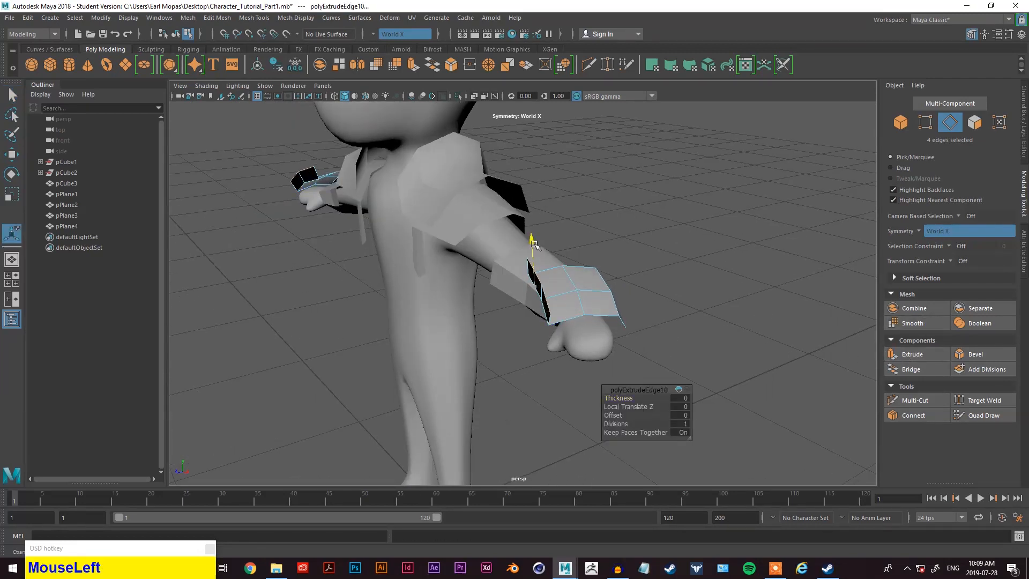
- Move the extruded front edges to about 0.95 in X, 1.37 in Y and 0.24 in Z
key("q")
key("w")
left_click_drag(543, 272, 639, 303)
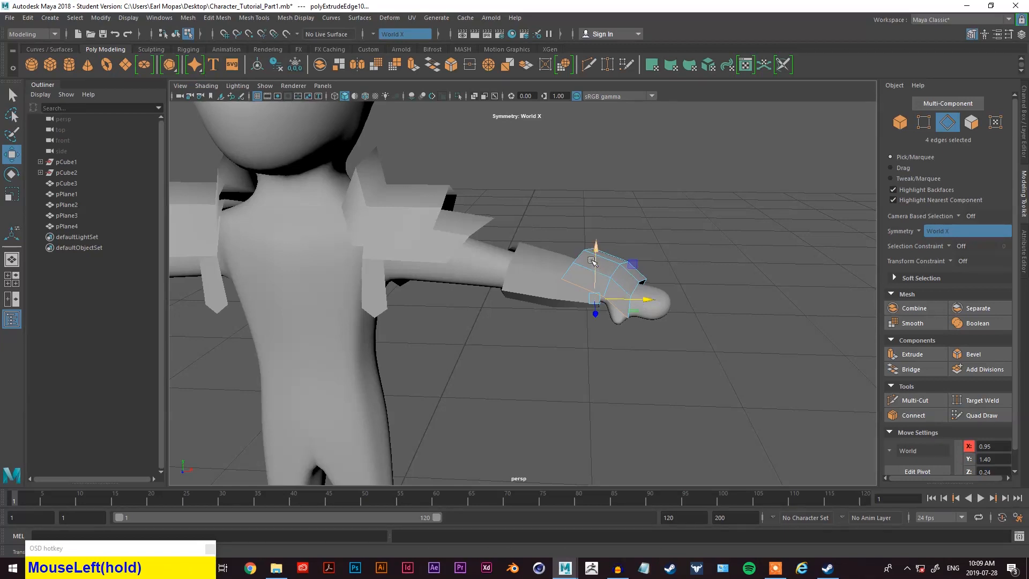
left_click_drag(592, 260, 616, 271, "alt")
key("w")
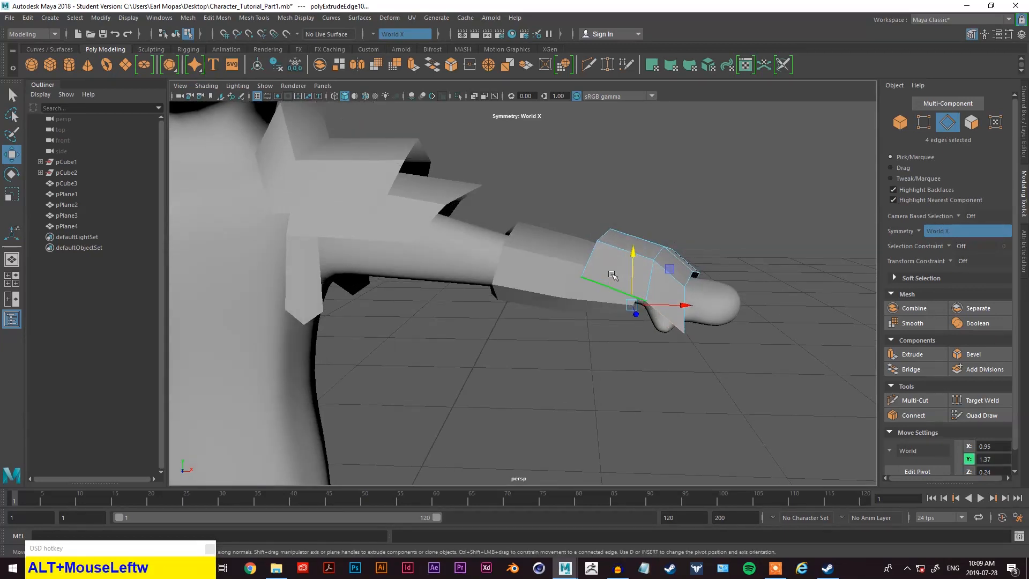
- Scale the front flap's lower edges narrower along the arm, and rotate its fingertip-side lower edge upward
key("e")
key("r")
left_click_drag(682, 309, 673, 310)
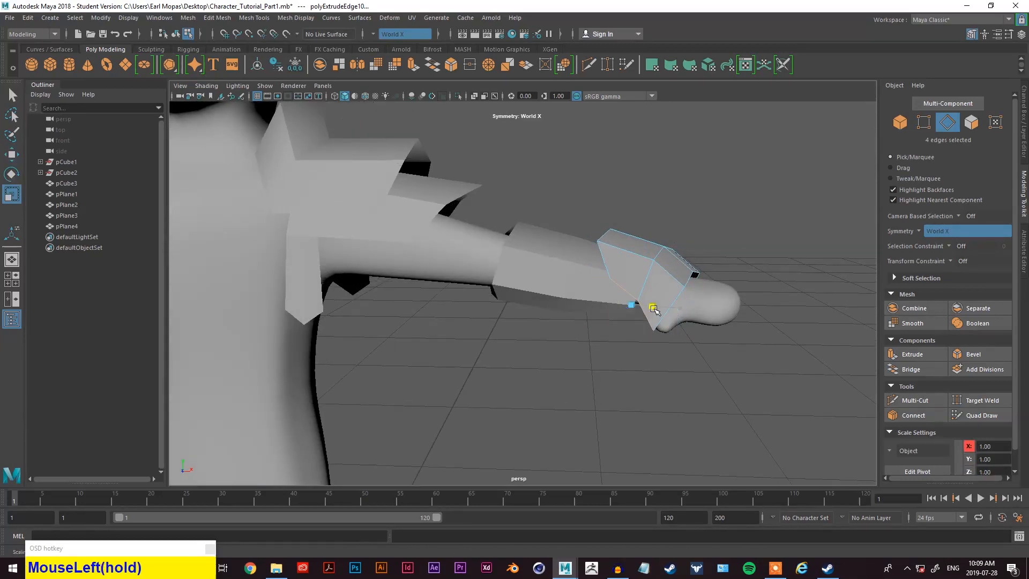
key("w")
left_click(666, 305)
key("q")
left_click(659, 321)
key("e")
left_click_drag(676, 302, 654, 289)
key("w")
key("e")
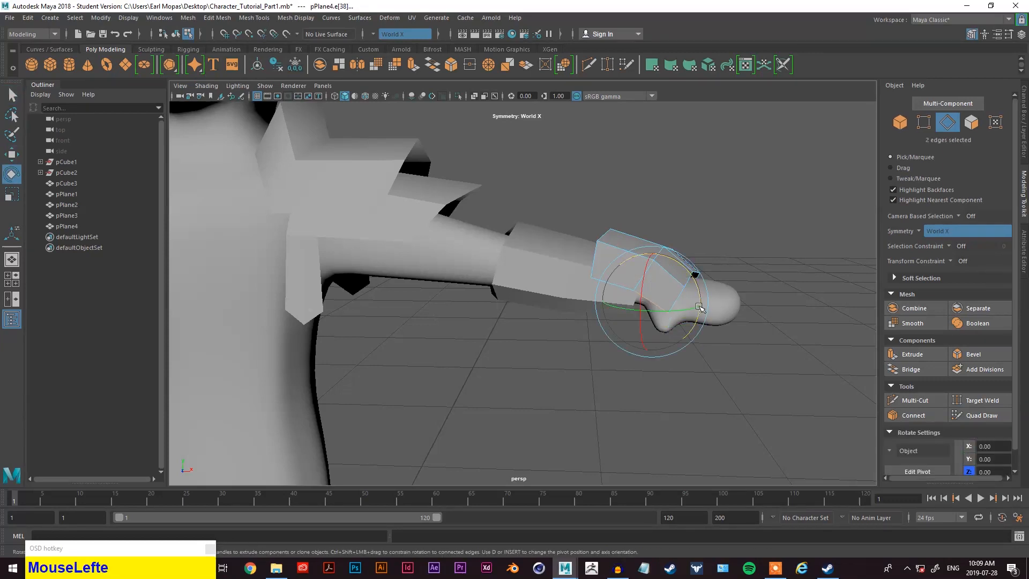
left_click_drag(697, 294, 501, 302, "alt")
key("alt+w")
left_click_drag(417, 301, 456, 300)
key("z")
- Shift both lower edges of the front flap inward along Z, followed by the fold edges above them
key("shift+q")
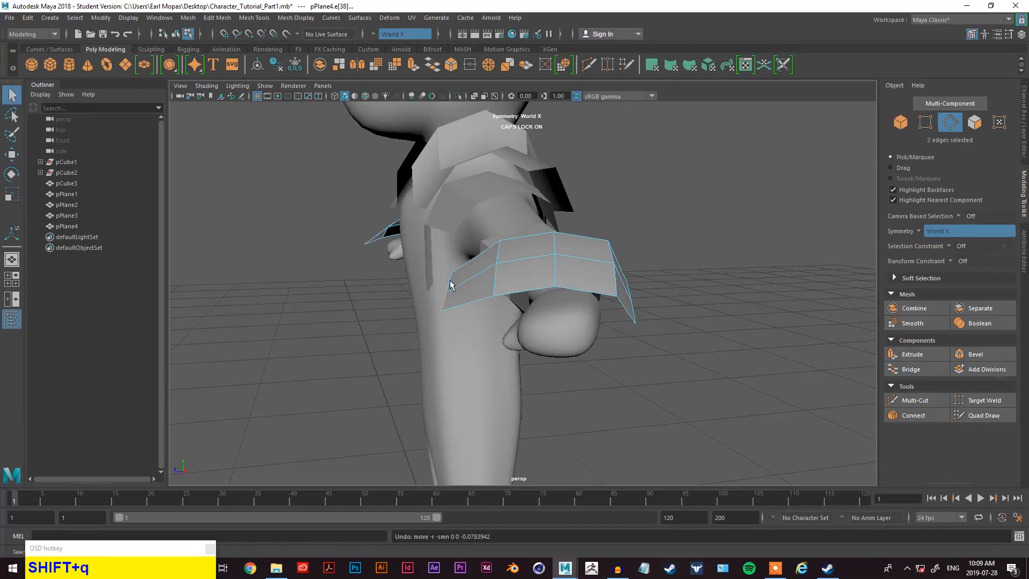
left_click(450, 284, "shift")
key("w")
left_click_drag(456, 292, 466, 300)
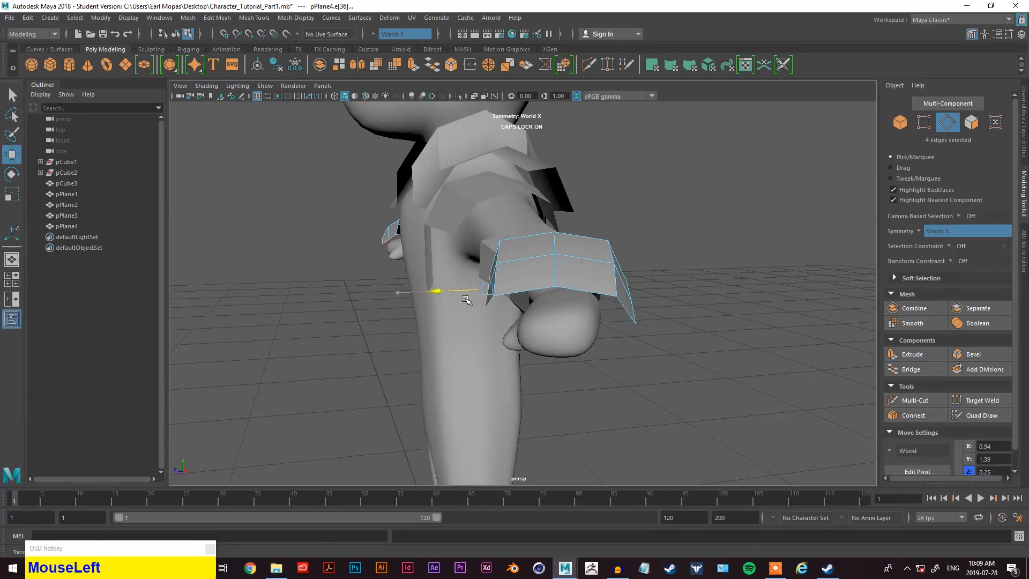
key("q")
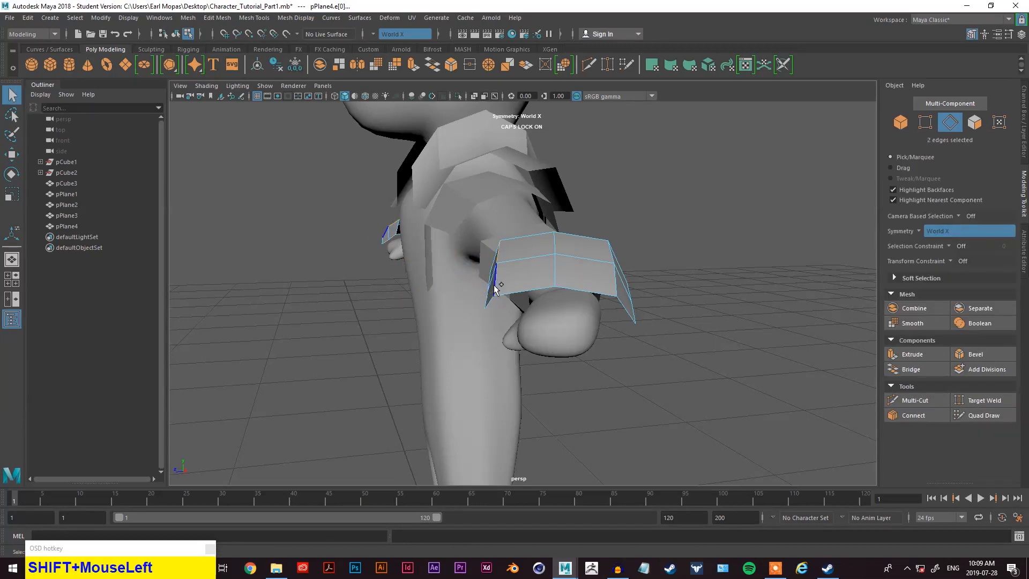
left_click(494, 289, "shift")
key("shift+w")
left_click_drag(469, 267, 492, 271)
- Reselect the front flap's lower edges and move them to about 0.13 in Z
key("q")
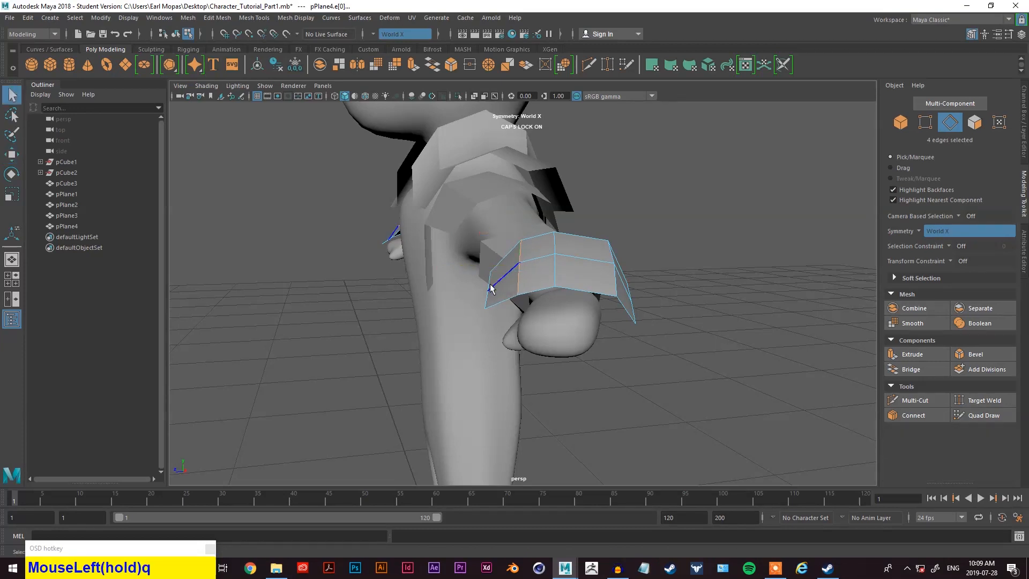
left_click(489, 287, "shift")
key("w")
left_click_drag(467, 292, 581, 239)
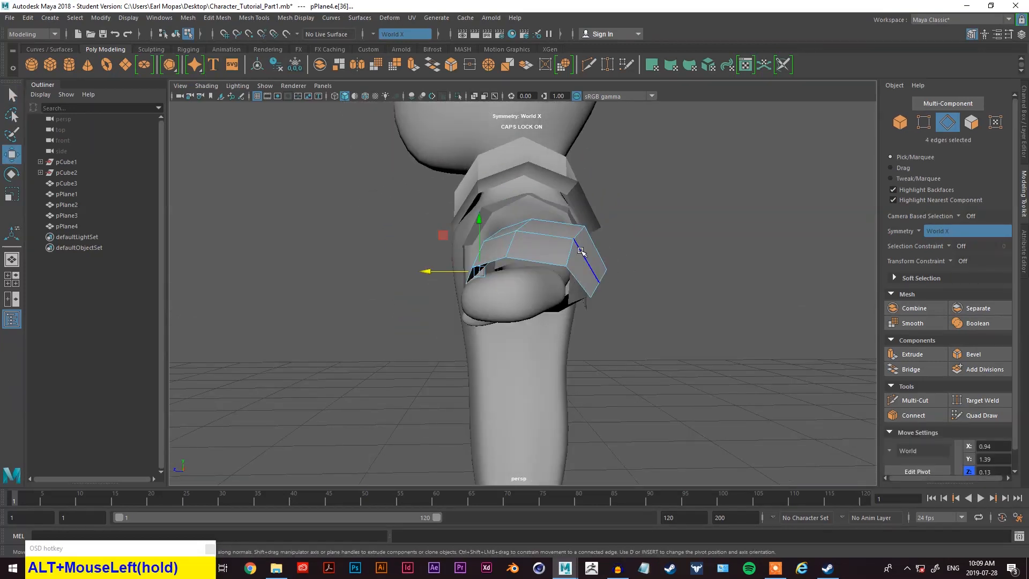
- Move the rear fold edges of the hand guard's side flap to about -0.05 in Z
left_click(579, 235)
key("q")
left_click(571, 254, "shift")
key("w")
left_click_drag(617, 275, 575, 275, "alt")
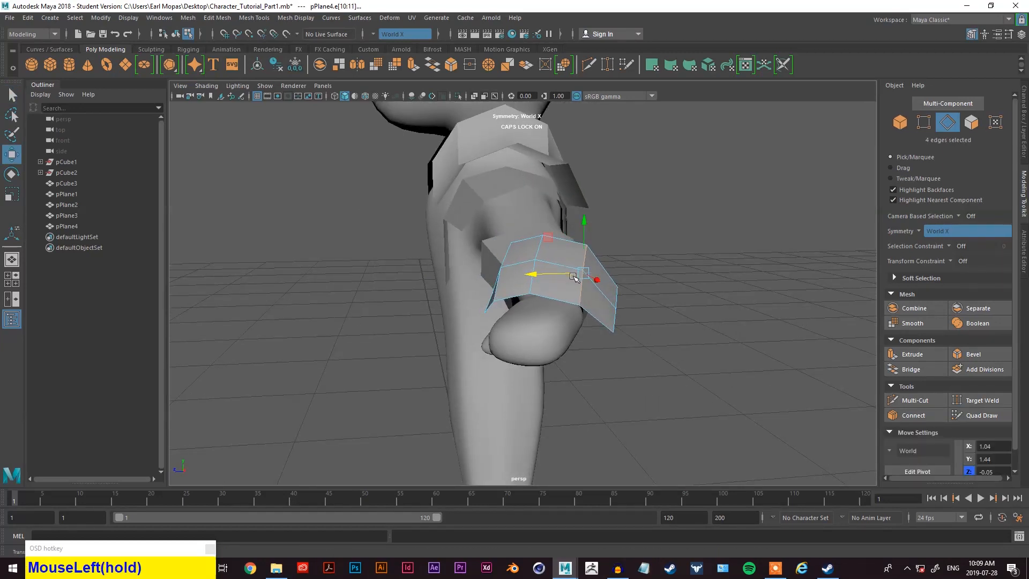
- Move the hand guard's rear lower edge to about 1.39 in Y and -0.06 in Z, and rotate it slightly
key("q")
left_click(616, 321, "shift")
key("w")
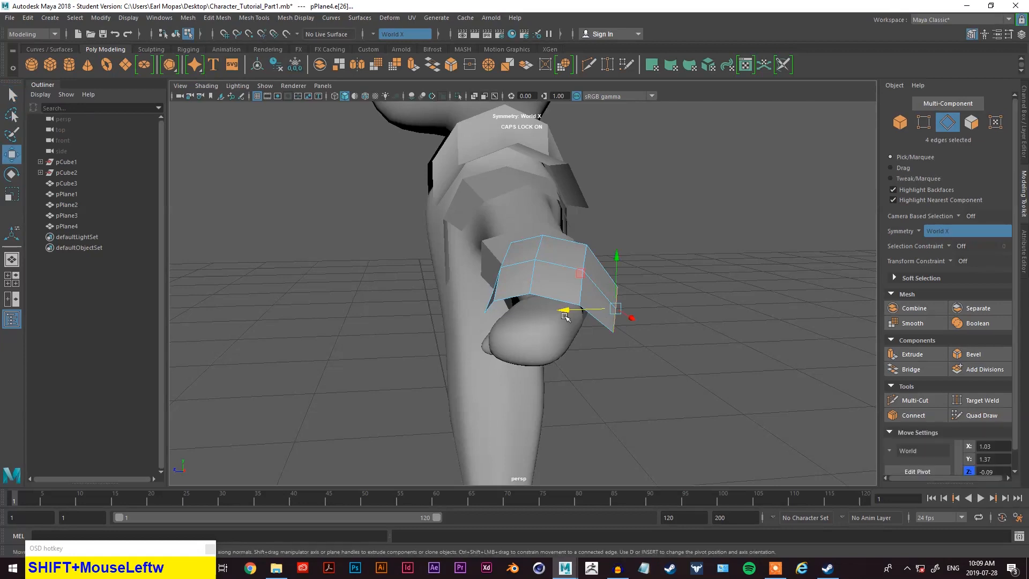
left_click_drag(570, 310, 616, 249)
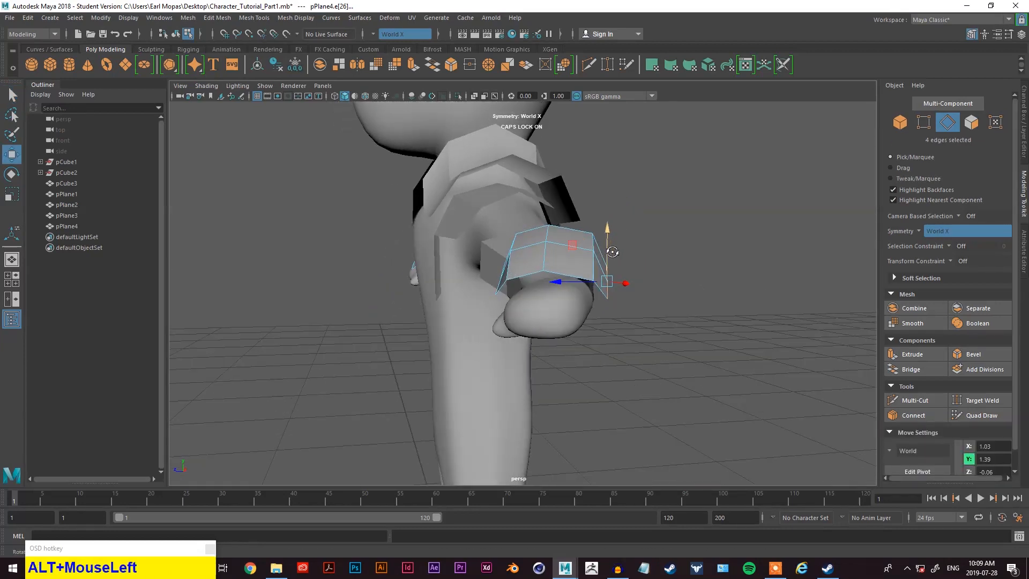
key("e")
left_click_drag(590, 283, 589, 282)
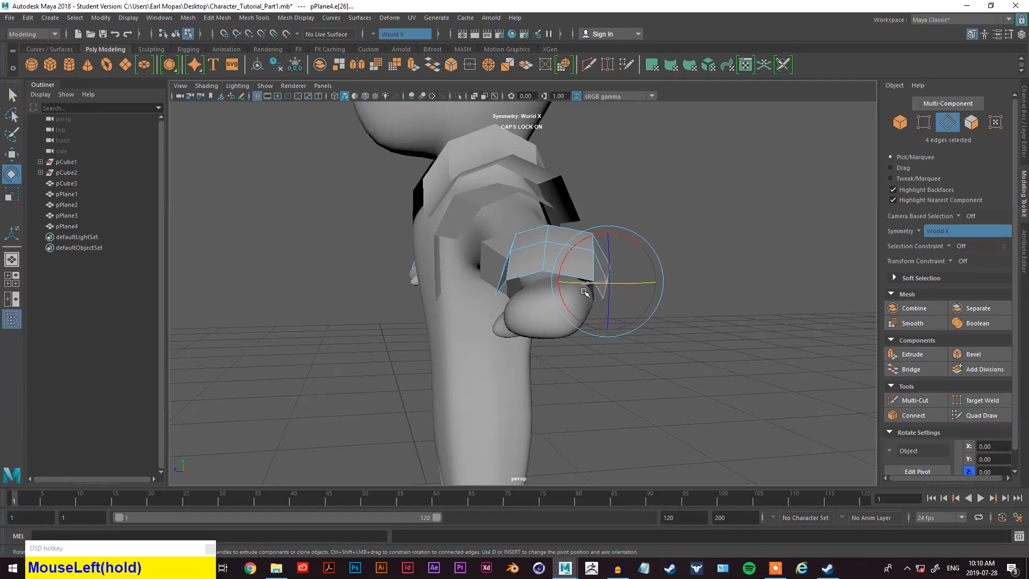
- Move the two front corner vertices at the hand guard's wrist end along X to about 0.90
left_click_drag(587, 291, 678, 226, "alt")
right_click(677, 226)
right_click_drag(678, 226, 660, 224)
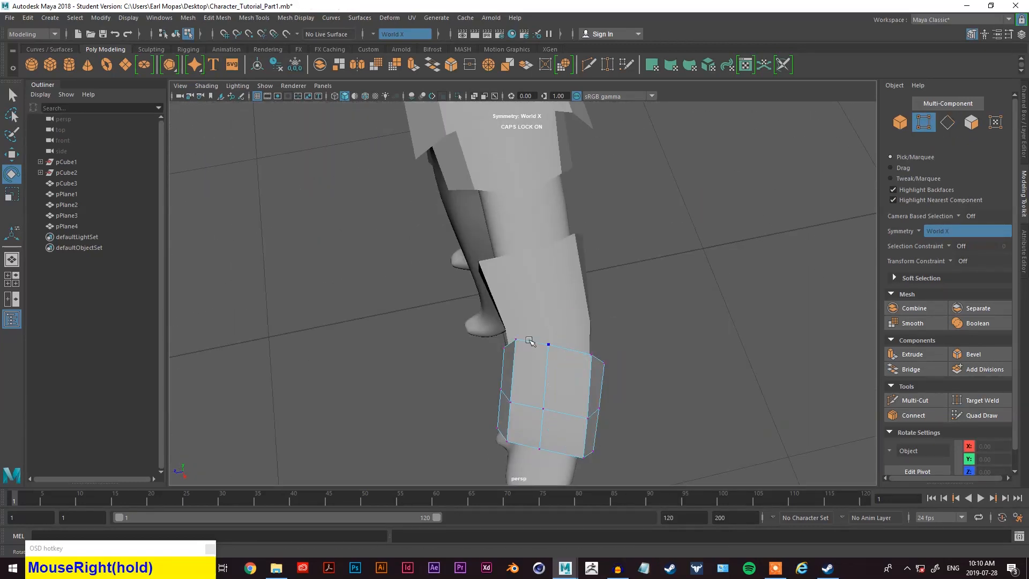
left_click(514, 339)
key("w")
left_click(504, 348, "shift")
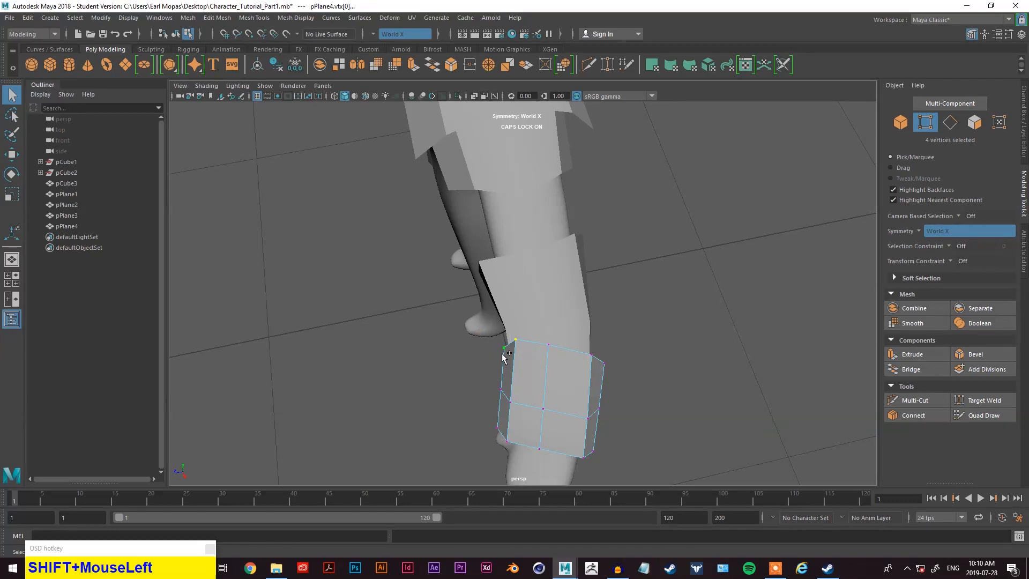
left_click_drag(519, 365, 512, 371)
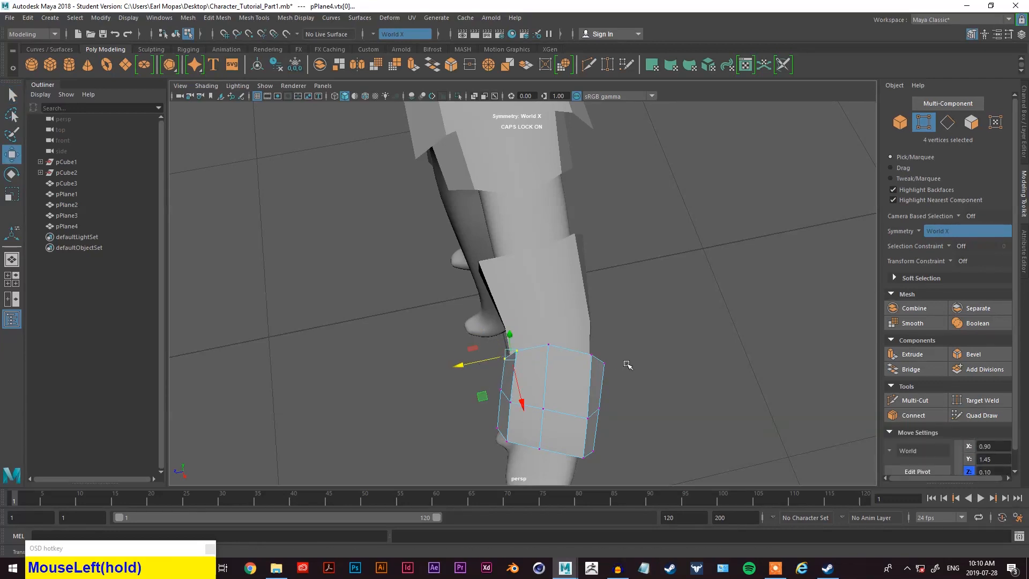
- Move the two rear corner vertices at the wrist end to about 0.97 in X and -0.07 in Z
left_click(591, 355)
left_click(605, 365, "shift")
left_click_drag(604, 386, 605, 388)
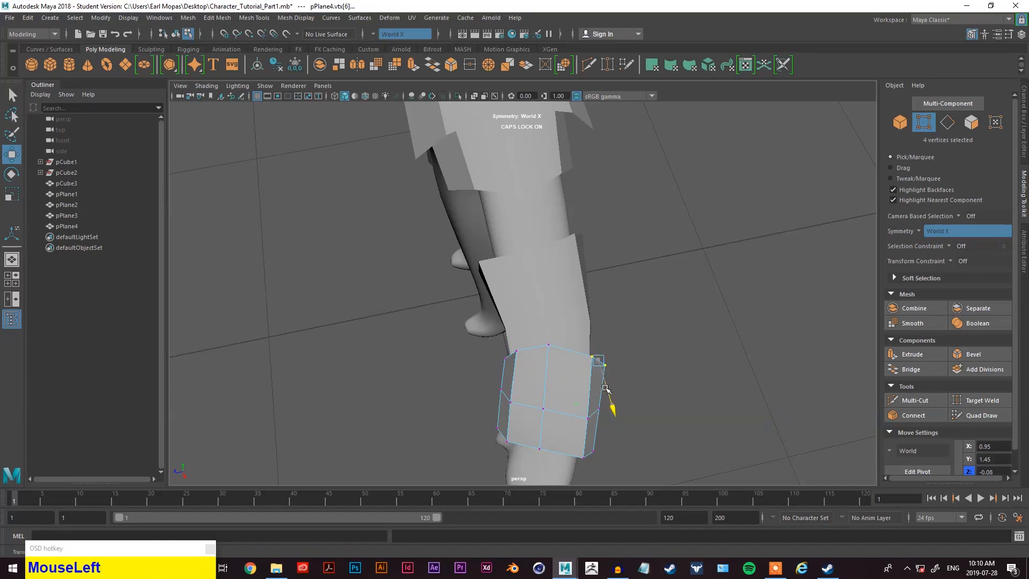
- Pull the middle wrist-end vertex into a point at about 0.89 in X and 0.00 in Z
left_click(553, 350)
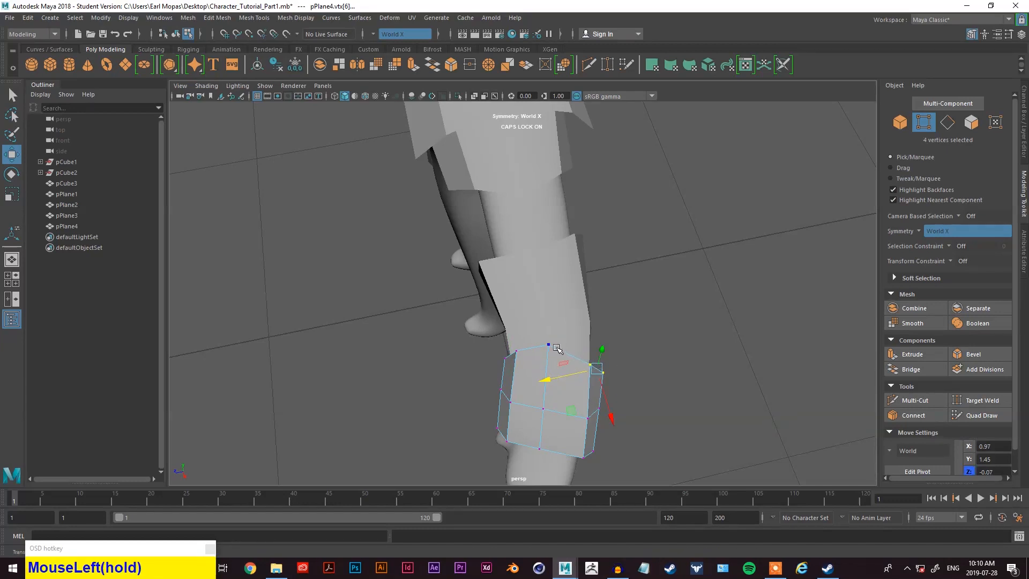
left_click_drag(563, 375, 555, 369)
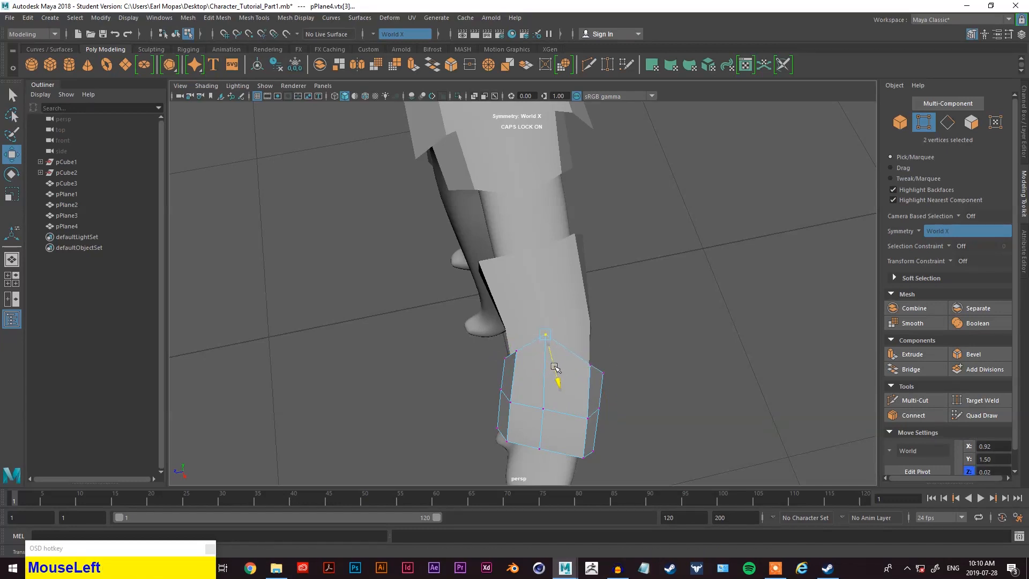
left_click_drag(525, 334, 538, 341)
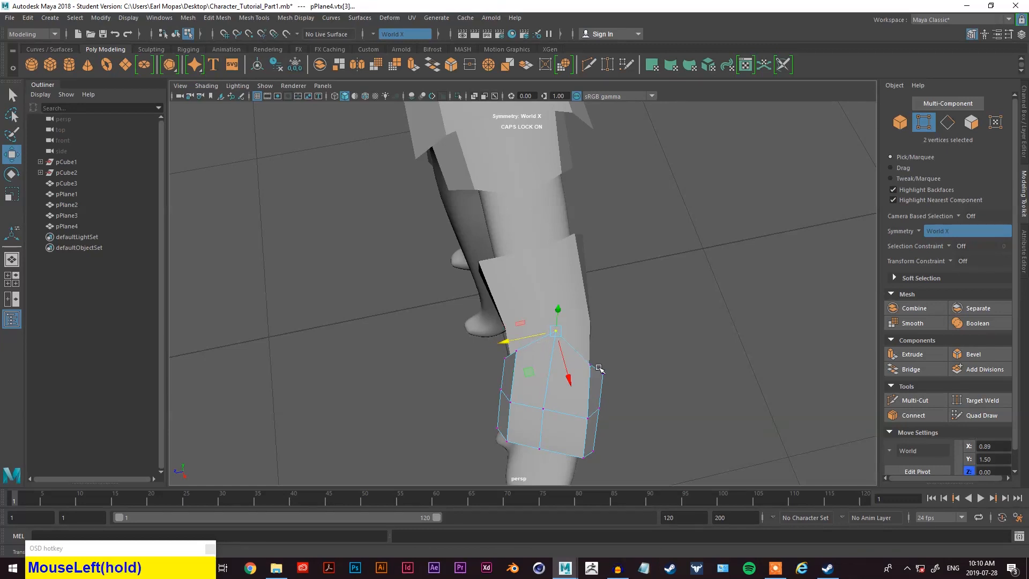
- Nudge the rear fold vertex along X, and raise the middle wrist-end vertex to about 1.52 in Y
left_click(592, 365)
left_click_drag(596, 380, 596, 373)
left_click(557, 333)
left_click_drag(558, 334, 621, 251, "alt")
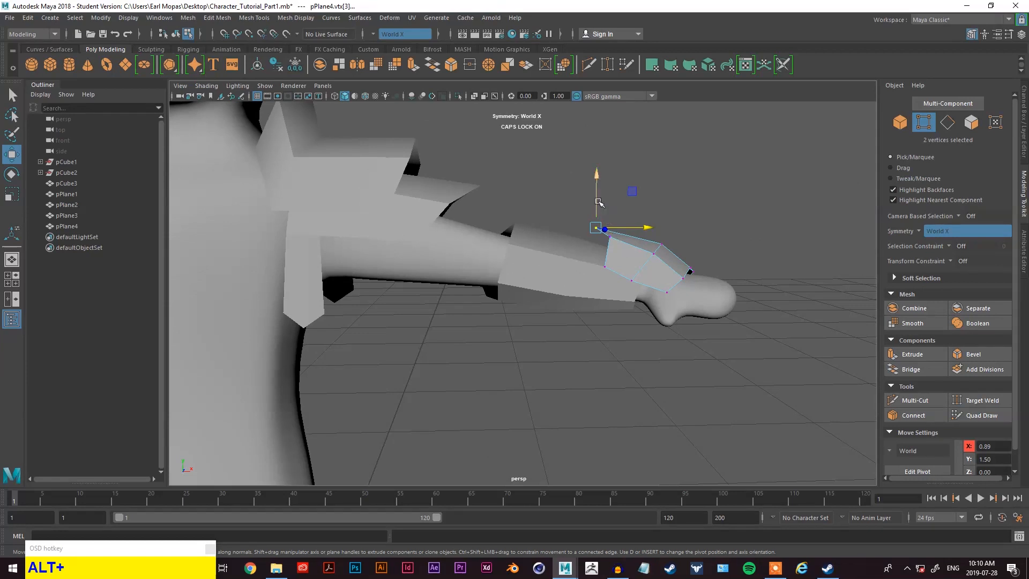
left_click_drag(599, 202, 603, 194)
- Return to object mode and examine the hand guards on the full character
left_click_drag(696, 231, 735, 253, "alt")
scroll(499, 226, "down", 5)
scroll(506, 238, "up", 2)
scroll(593, 269, "down", 3)
middle_click_drag(593, 269, 741, 291, "alt")
right_click_drag(764, 196, 807, 184)
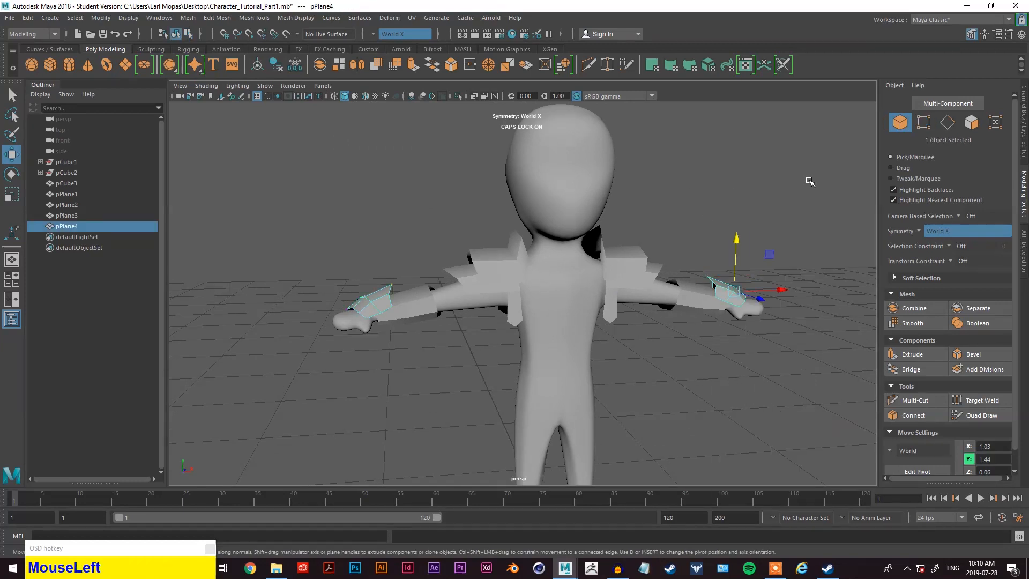
left_click(804, 201)
mouse_move(738, 245)
left_mouse_down("alt")
mouse_move(768, 315)
mouse_move(707, 172)
mouse_move(777, 166)
mouse_move(801, 235)
mouse_move(659, 283)
mouse_move(705, 266)
mouse_move(672, 257)
mouse_move(707, 266)
mouse_move(724, 250)
left_mouse_up("alt")
- Duplicate the hand guard and move the copy down below the hand
left_click(669, 288)
right_click_drag(736, 207, 734, 209)
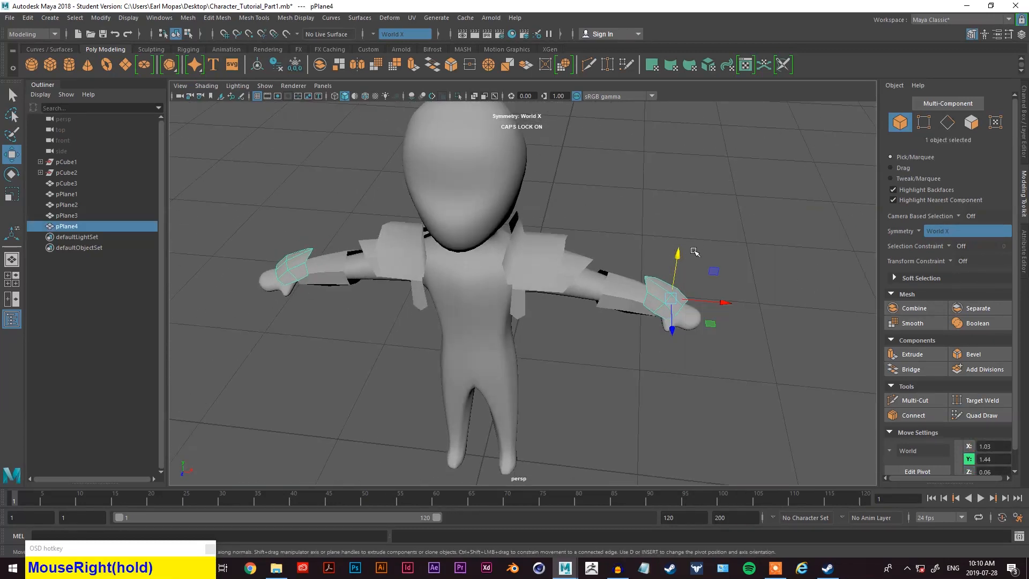
key("shift+d")
key("w")
left_click_drag(694, 304, 747, 233)
- Select all vertices of the copied guard, move them to about 0.94 in X, and scale them narrower along X
right_click_drag(750, 230, 699, 229)
left_click_drag(732, 249, 621, 356)
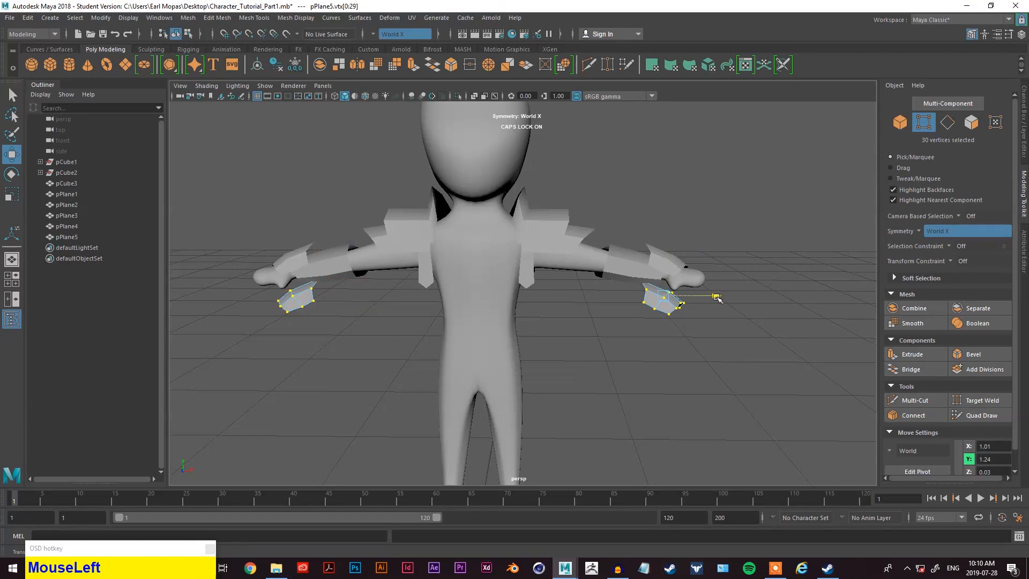
left_click_drag(718, 296, 712, 298)
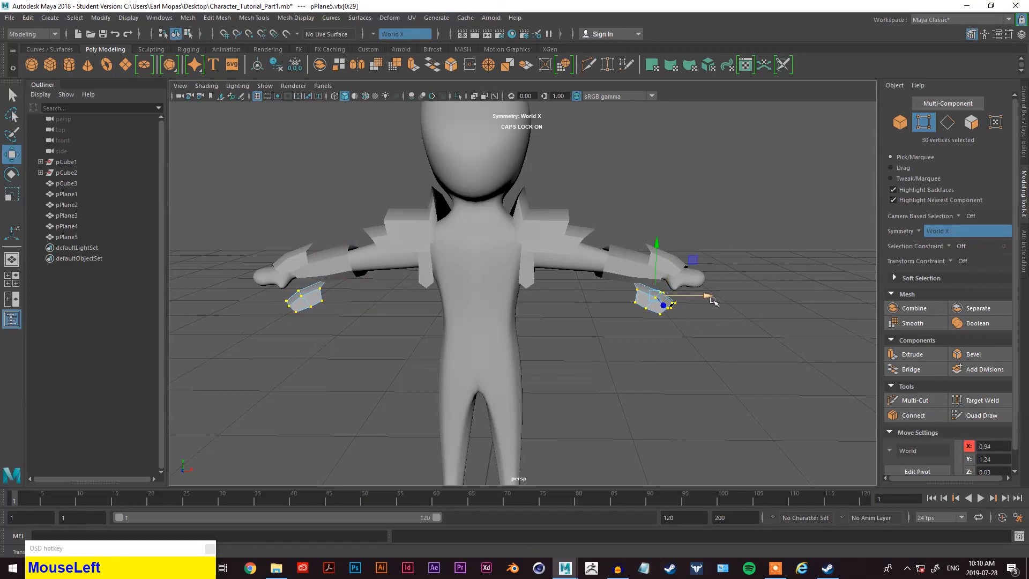
key("e")
key("r")
left_click_drag(702, 300, 704, 302)
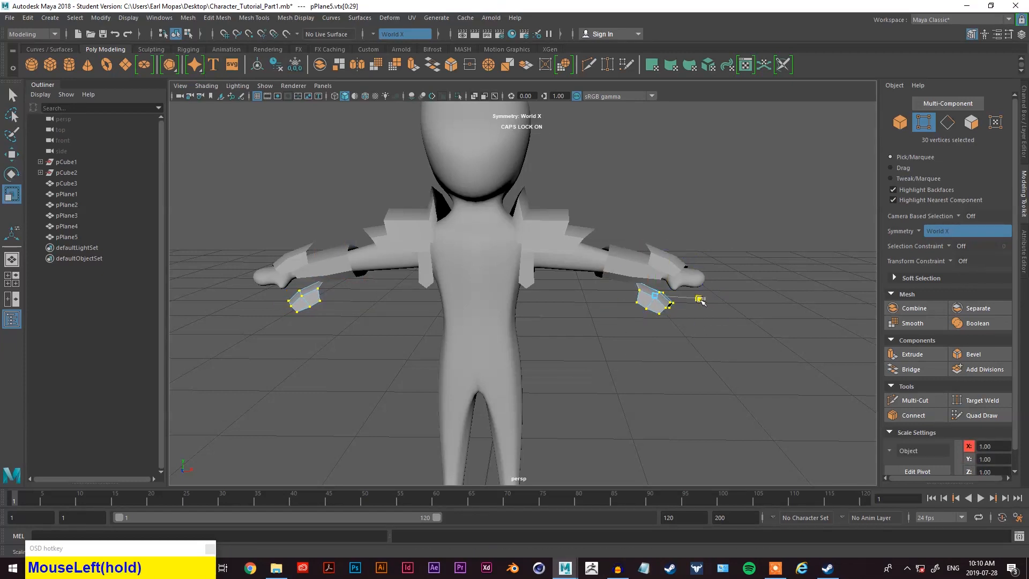
- Rotate the copied guard's vertices to a flatter angle and raise them onto the wrist
key("e")
left_click_drag(687, 264, 688, 264)
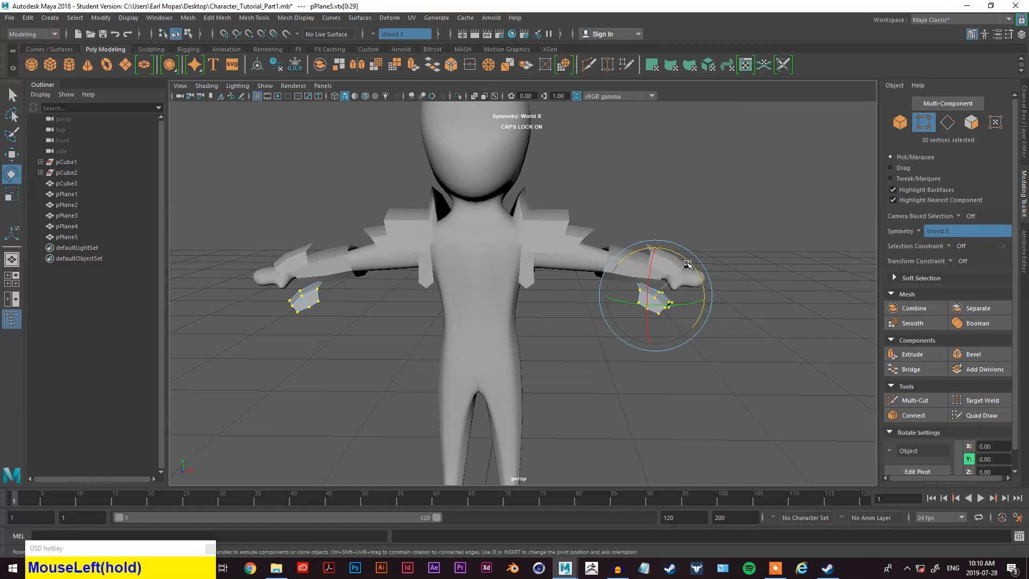
key("w")
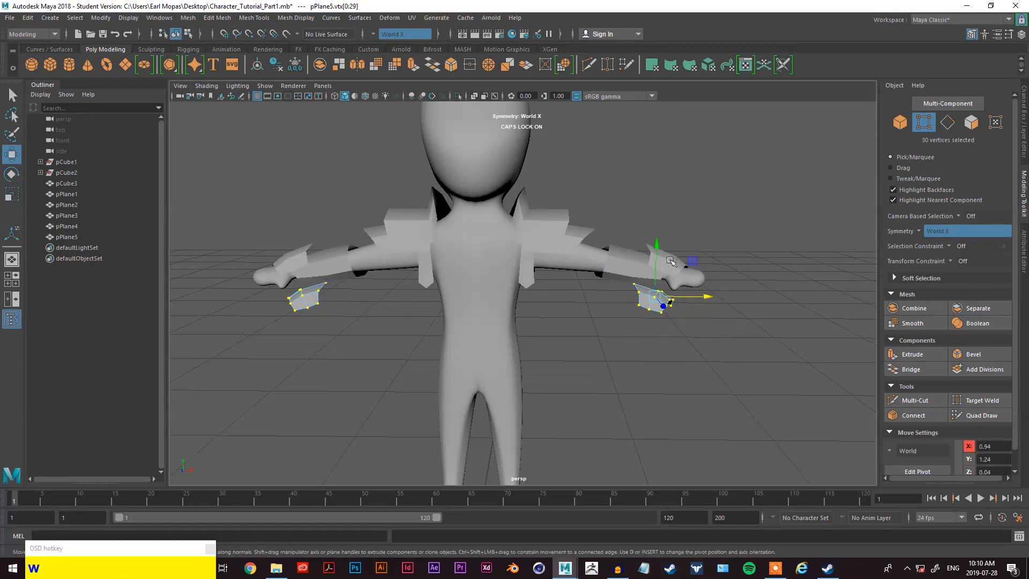
left_click_drag(659, 257, 586, 368)
- Rotate the copied guard's vertices to line up with the wrist and forearm
scroll(636, 349, "up", 3)
middle_click_drag(586, 367, 434, 324, "alt")
left_click_drag(434, 324, 475, 328)
scroll(435, 325, "up", 3)
key("e")
left_click(487, 434)
left_click_drag(485, 428, 472, 319)
- Reselect all vertices of the copied guard and scale them slightly along Z
key("w")
key("e")
key("r")
left_click(402, 334)
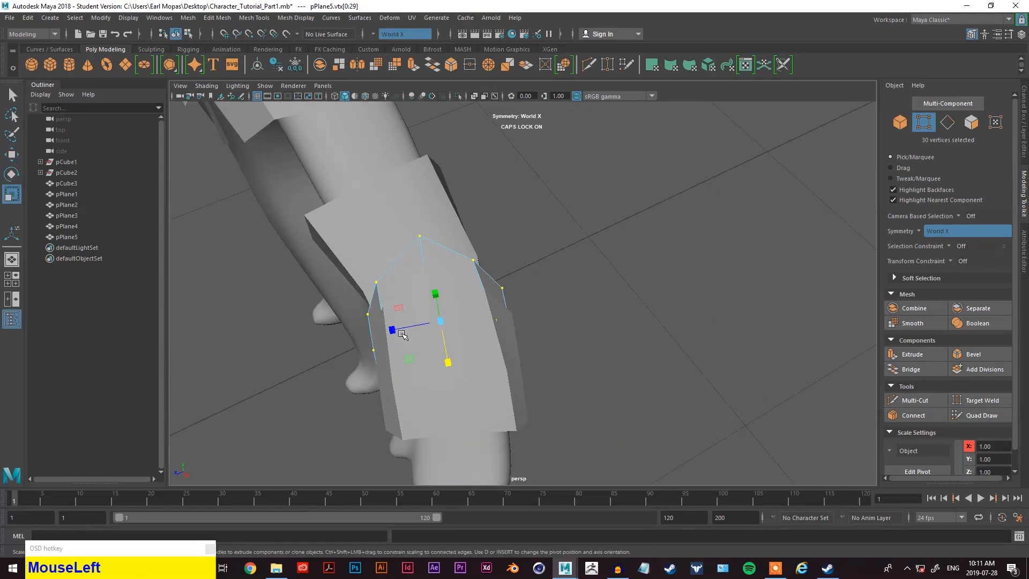
left_click(406, 331)
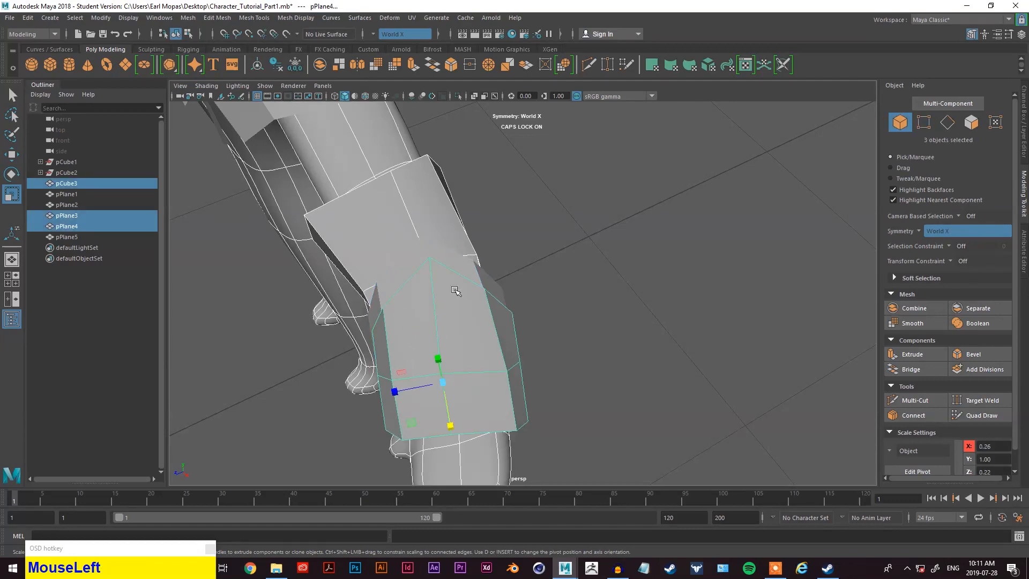
left_click(481, 269)
key("w")
key("e")
key("r")
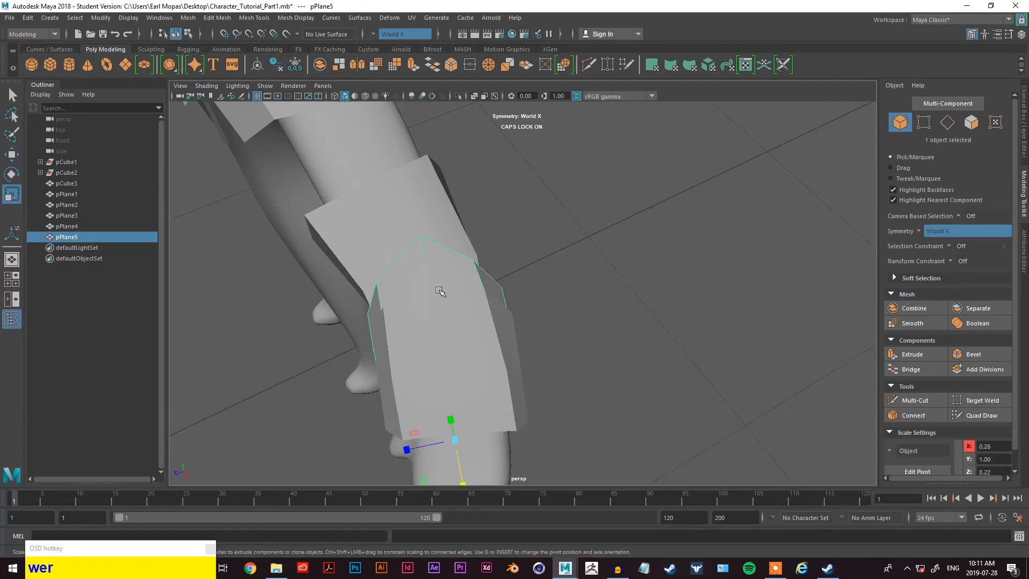
right_click_drag(464, 266, 412, 259)
left_click_drag(536, 190, 385, 380)
left_click_drag(396, 336, 399, 333)
- Shift the copied guard's rear lower wrist-end vertex slightly inward along Z
left_click_drag(401, 333, 643, 257, "alt")
middle_click_drag(643, 258, 566, 388, "alt")
left_click_drag(566, 388, 761, 160, "alt")
right_click(762, 160)
right_click_drag(733, 160, 733, 159)
left_click(523, 333)
left_click_drag(523, 333, 352, 461, "alt")
key("w")
left_click(333, 455)
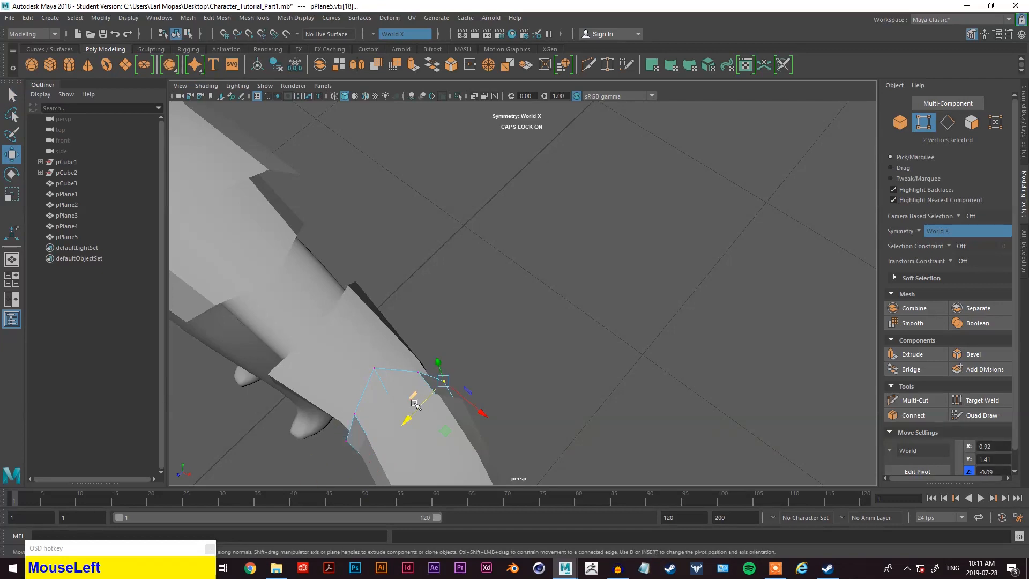
left_click_drag(415, 403, 414, 406)
- Shift the copied guard's front lower vertex slightly outward along Z
left_click_drag(482, 413, 525, 365, "alt")
left_click_drag(507, 279, 597, 325, "alt")
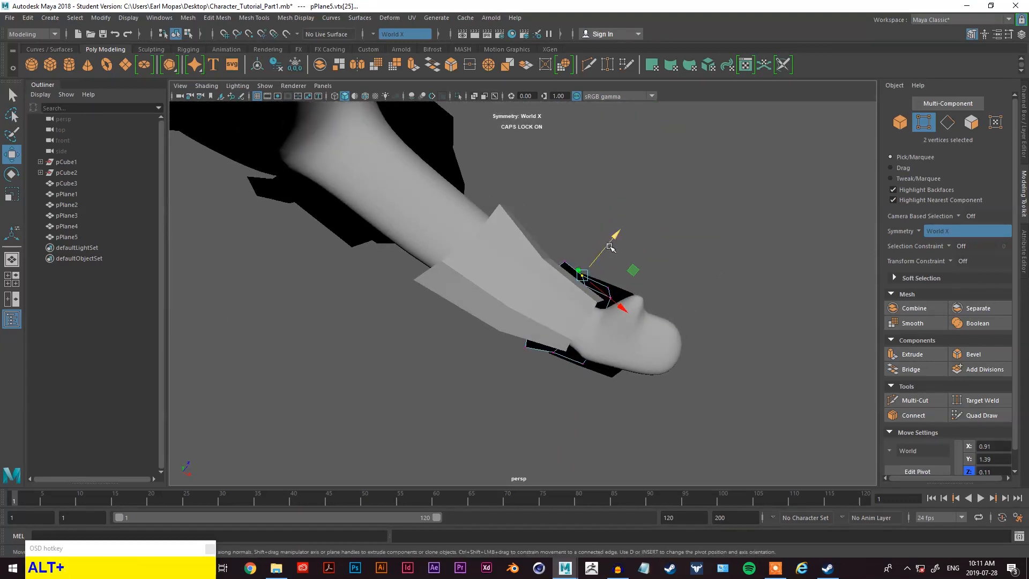
left_click_drag(609, 247, 610, 242)
- Move the original hand guard's front lower wrist-end vertex out to about 0.13 in Z
left_click_drag(666, 269, 613, 359, "alt")
left_click(626, 330)
right_click(616, 258)
right_click_drag(585, 263, 586, 263)
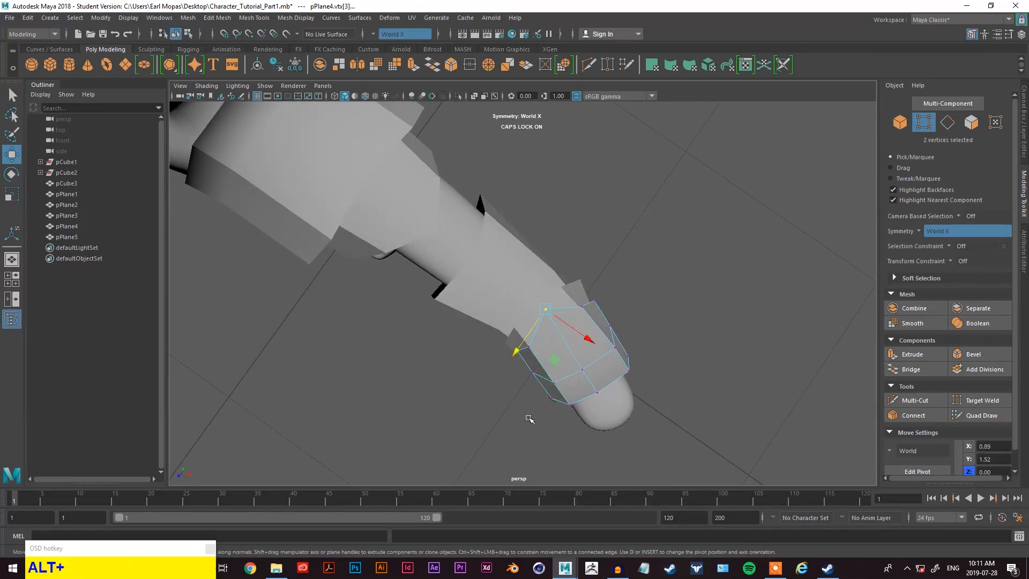
left_click_drag(589, 332, 541, 338, "alt")
left_click(540, 338)
left_click(558, 356, "shift")
left_click_drag(537, 385, 538, 386)
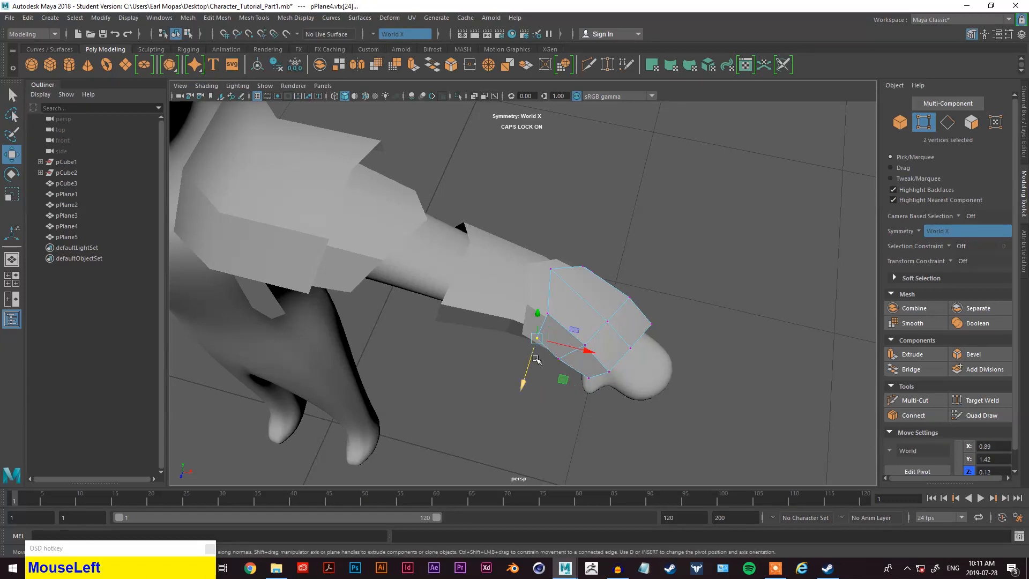
left_click(532, 335)
- Move the original hand guard's rear lower wrist-end vertex outward along Z
left_click_drag(532, 338, 495, 415, "alt")
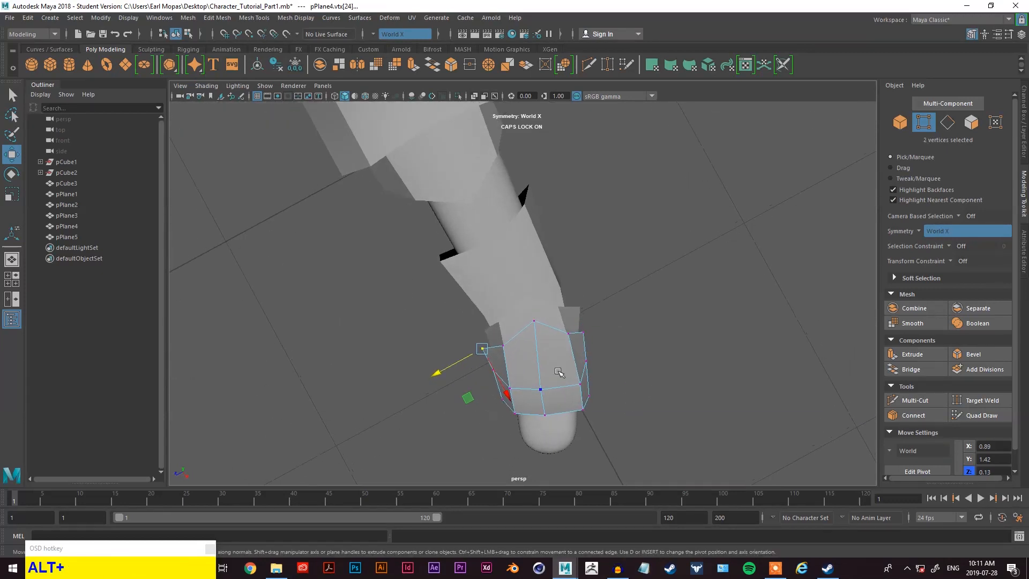
left_click_drag(555, 351, 561, 348)
left_click(674, 330)
- Return to object mode with nothing selected and examine the layered arm armor from several angles
scroll(670, 334, "down", 5)
left_click_drag(671, 335, 609, 316, "alt")
middle_click_drag(608, 316, 664, 353, "alt")
right_click_drag(723, 225, 775, 211)
left_click(721, 232)
scroll(576, 332, "down", 4)
scroll(575, 332, "up", 2)
left_click_drag(576, 332, 592, 350, "alt")
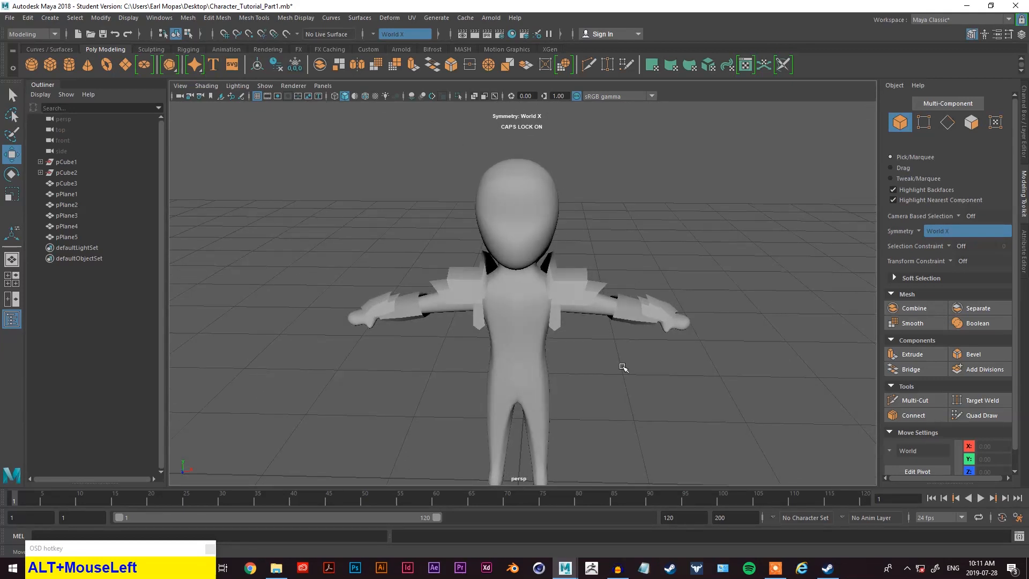
left_click_drag(642, 294, 645, 317, "alt")
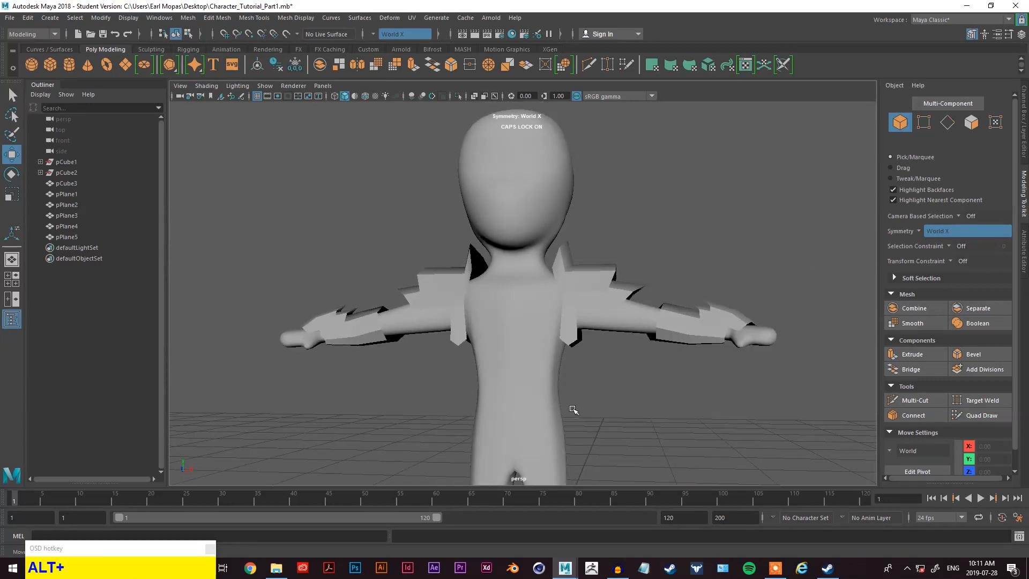
middle_click_drag(572, 409, 561, 329, "alt")
scroll(613, 253, "down", 2)
left_click_drag(613, 253, 569, 315, "alt")
scroll(603, 309, "up", 3)
scroll(572, 311, "down", 4)
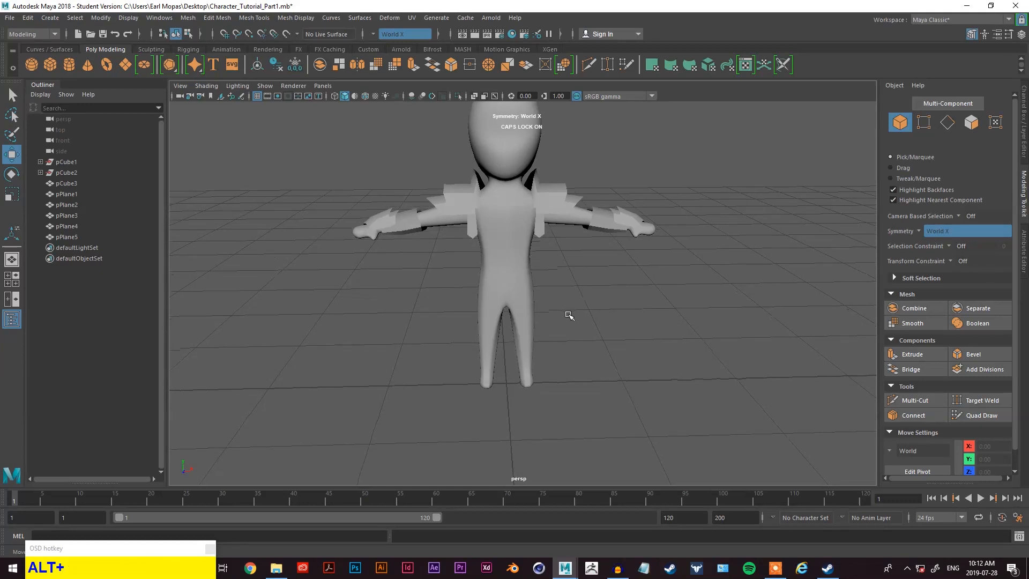
- Create a polygon plane and set its width and height subdivisions to 2
key("space")
left_click_drag(453, 262, 626, 315)
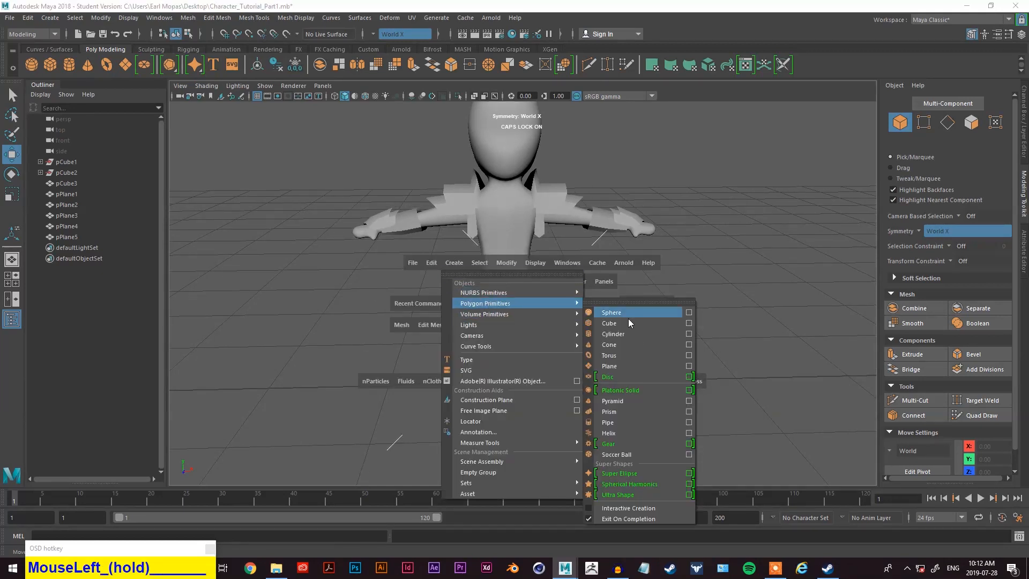
left_click_drag(632, 364, 601, 372)
left_click(1024, 122)
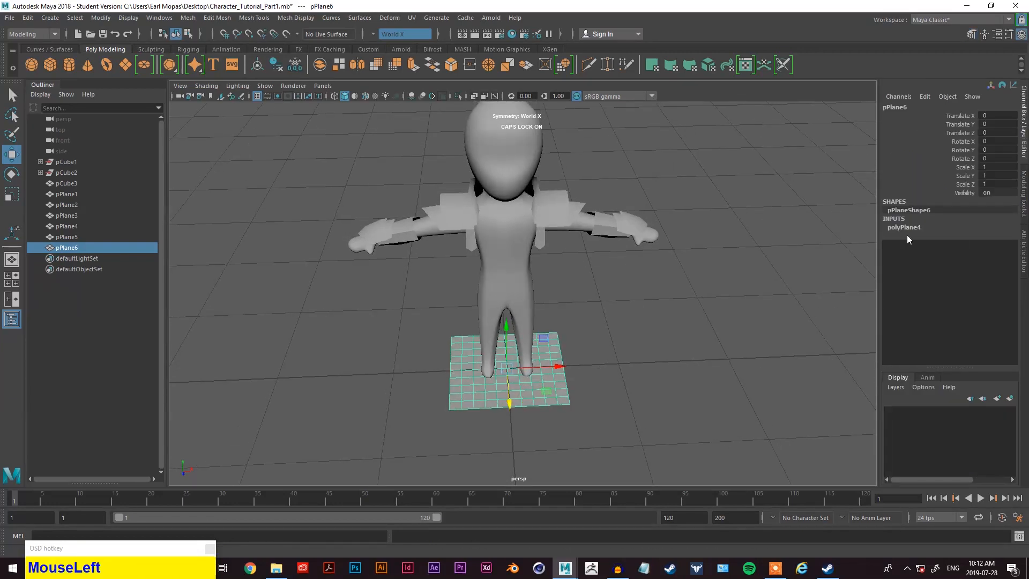
left_click(908, 227)
left_click(993, 253)
type("2")
key("Tab")
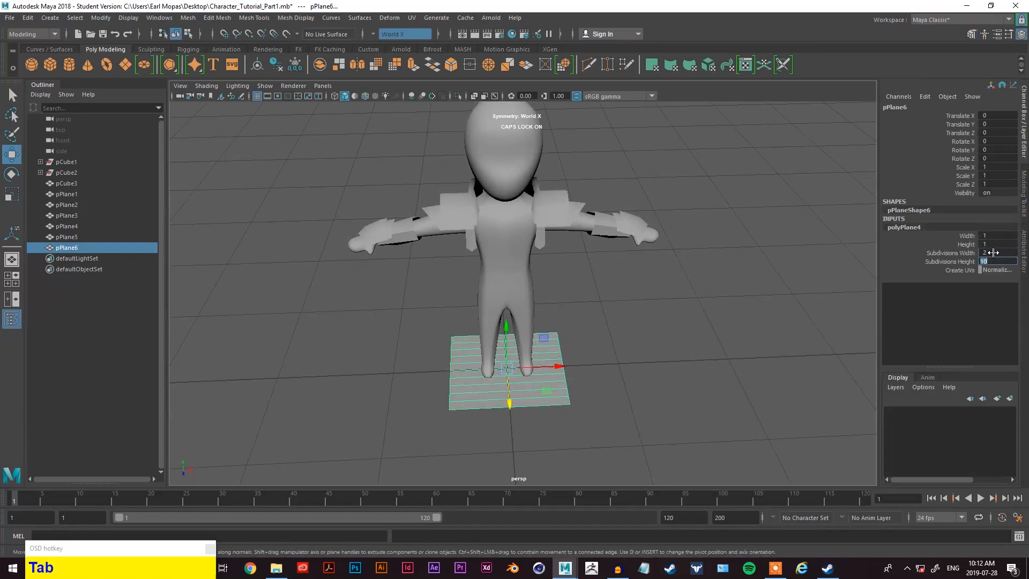
type("2")
key("Tab")
- Move the new plane in object mode along X to 0.57, beside the legs
right_click_drag(655, 260, 654, 291)
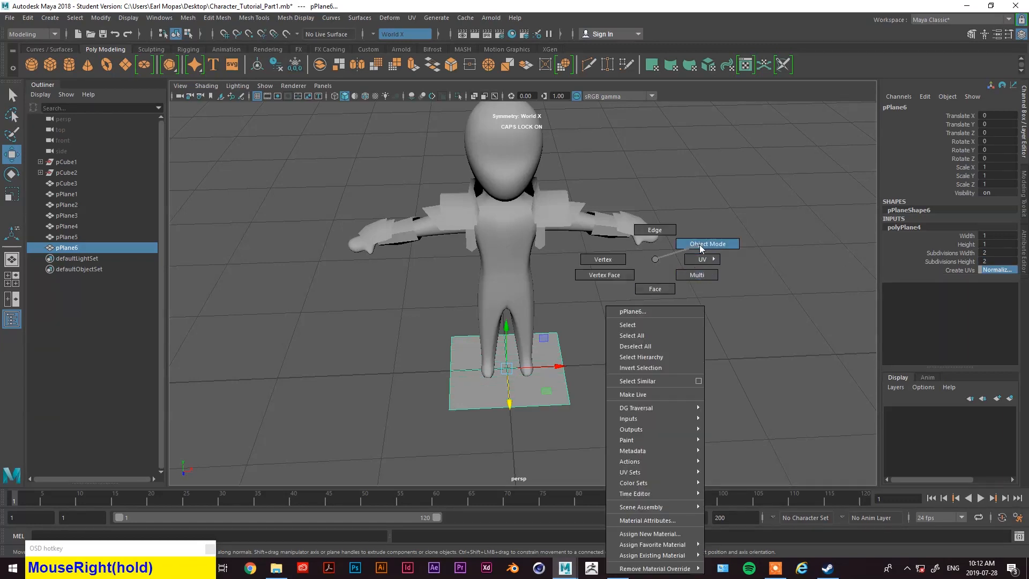
right_click_drag(699, 244, 699, 245)
left_click_drag(609, 328, 629, 343, "alt")
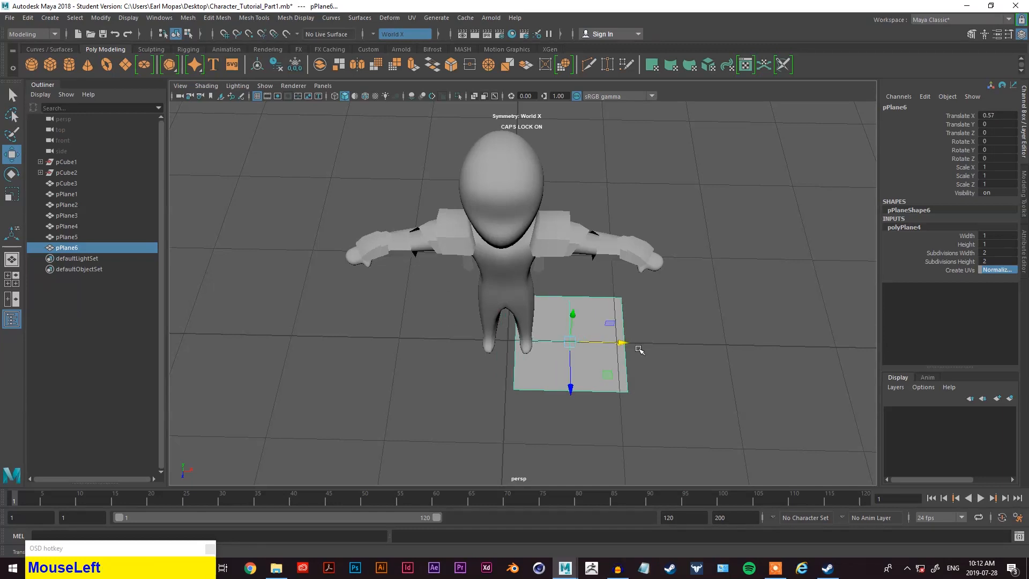
- Move the plane along X to 1.501 and scale it to 0.386 in X and 0.324 in Z
left_click_drag(629, 346, 726, 355)
left_click_drag(609, 378, 649, 319, "alt")
scroll(605, 338, "down", 2)
key("w")
key("e")
key("r")
left_click_drag(636, 356, 634, 322)
right_click_drag(721, 215, 743, 198)
key("q")
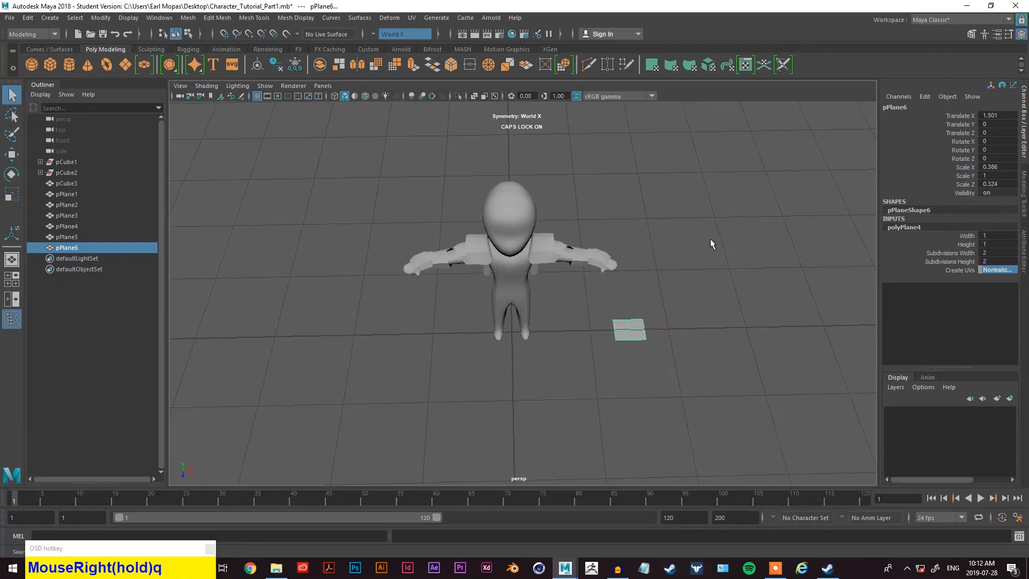
- Mirror the small plane to the other side of the character with the Mirror command
key("space")
left_click(513, 342)
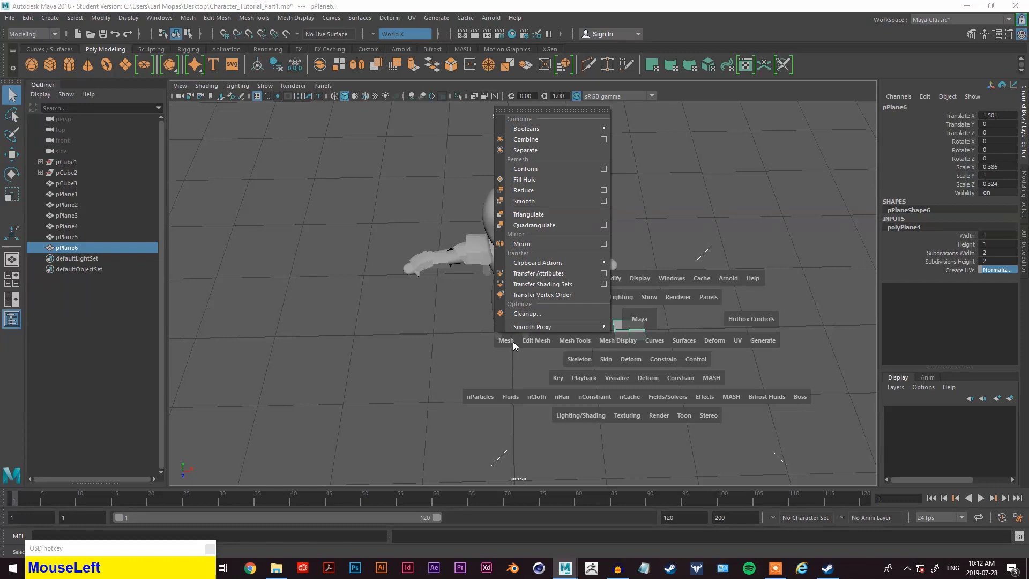
left_click(1017, 193)
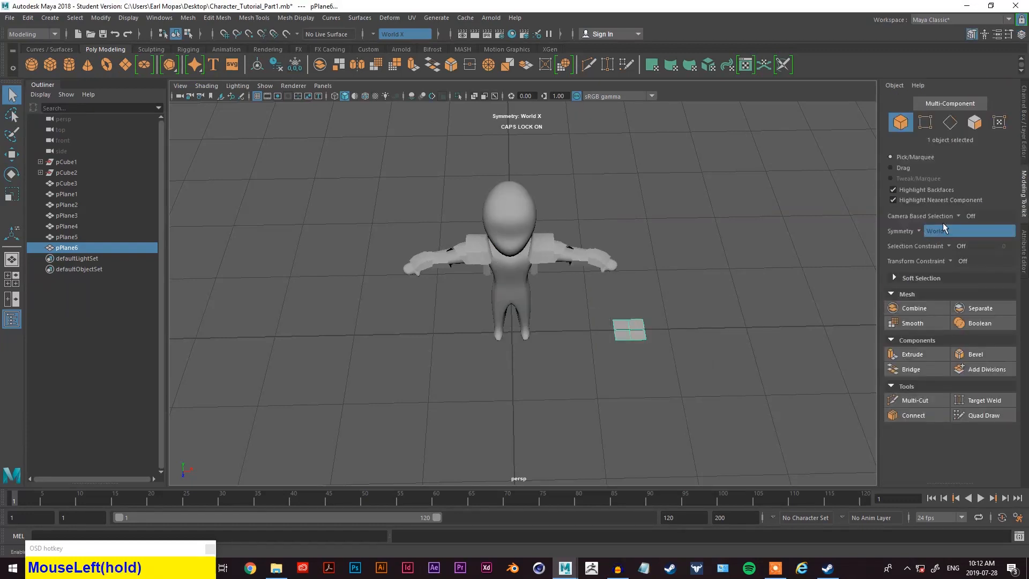
right_click(676, 215)
key("space")
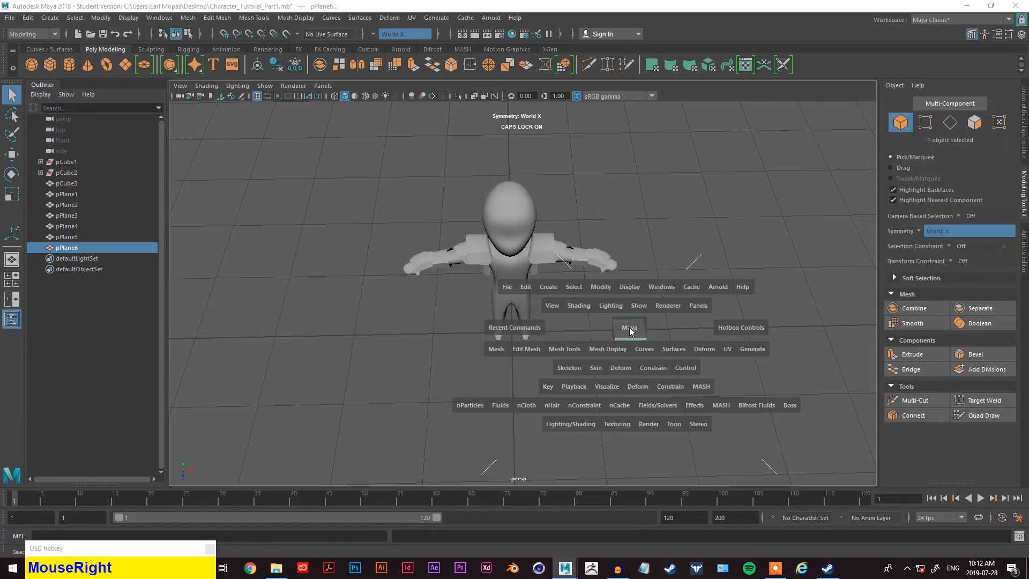
left_click_drag(499, 351, 510, 250)
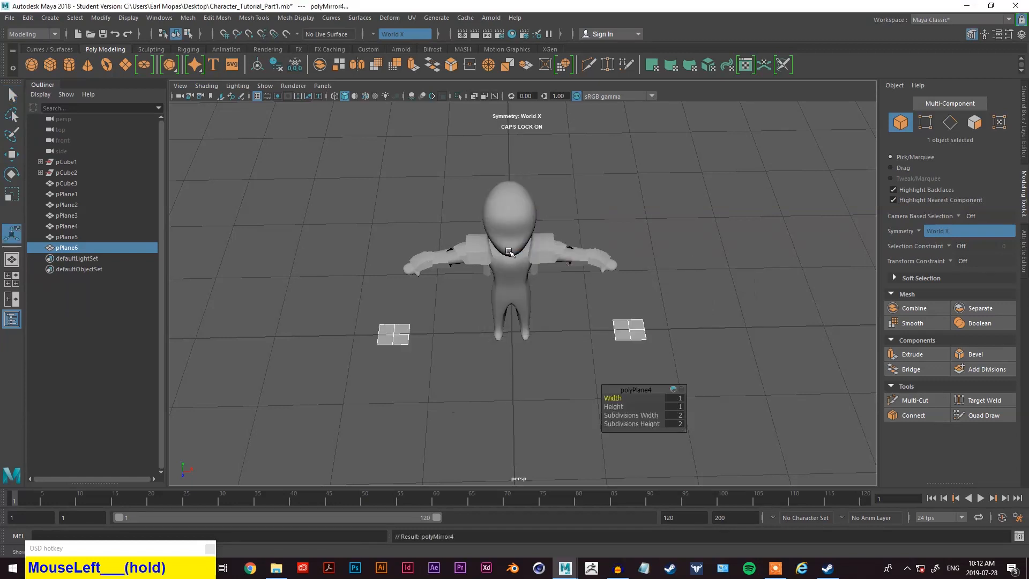
- Select all vertices of the mirrored planes, move them in beside the feet and scale them down
scroll(523, 294, "up", 4)
left_click_drag(522, 295, 515, 278, "alt")
right_click_drag(699, 177, 670, 171)
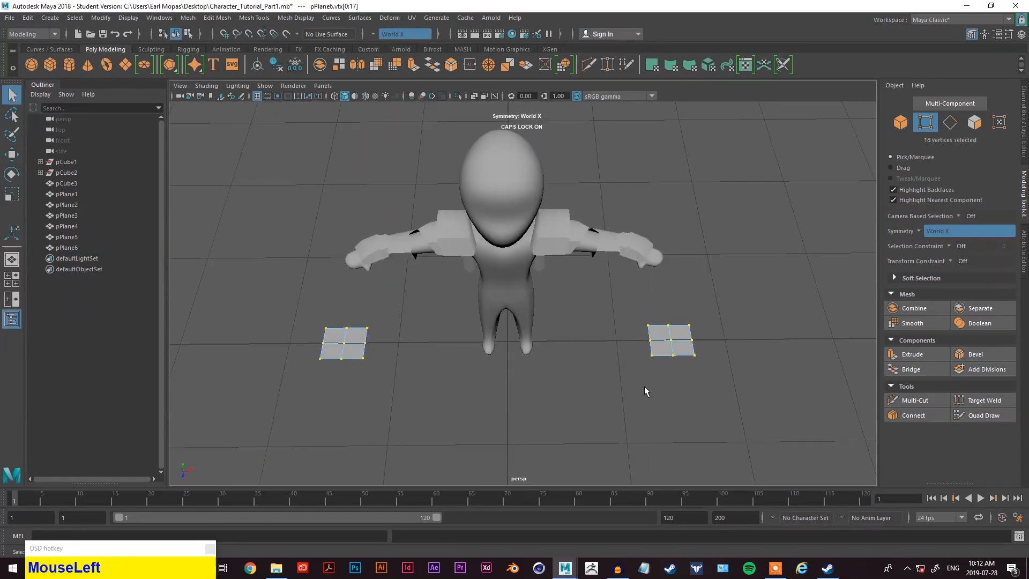
key("w")
left_click_drag(703, 346, 543, 373)
left_click_drag(593, 351, 561, 354)
key("w")
key("e")
key("r")
left_click_drag(562, 354, 519, 312, "alt")
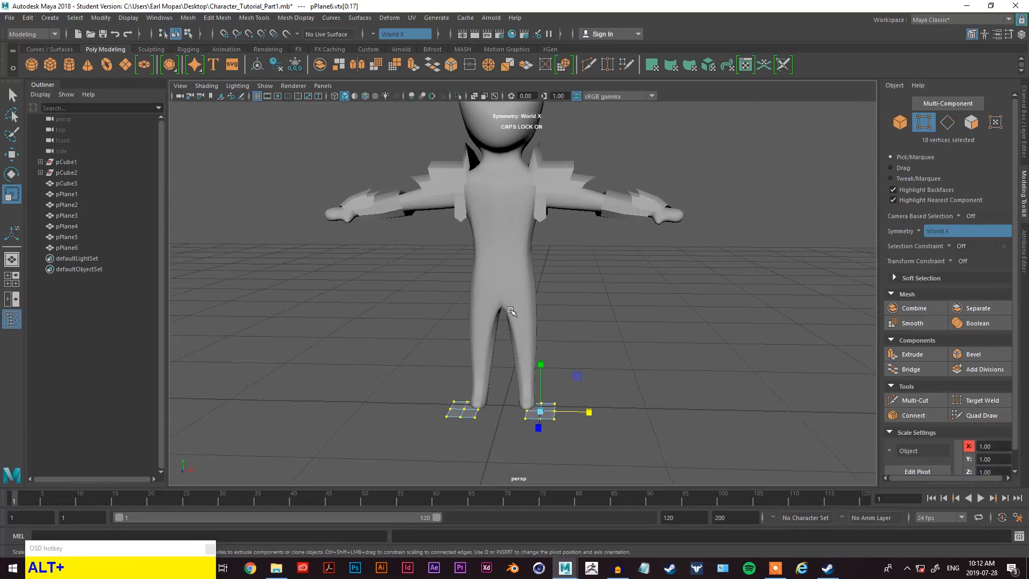
- Position the plane vertices under the feet at X 0.17 and Z 0.10
mouse_move(561, 395)
left_mouse_down("alt")
mouse_move(477, 386)
mouse_move(588, 376)
mouse_move(567, 382)
left_mouse_up("alt")
key("w")
left_click_drag(562, 401, 516, 365, "alt")
key("w")
key("e")
key("r")
key("w")
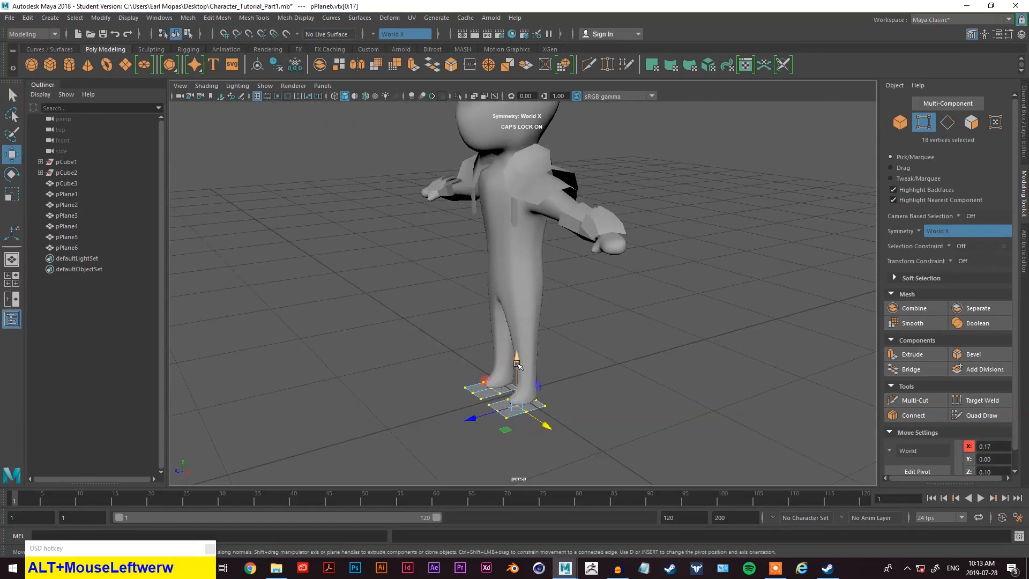
- Rotate the planes upright about X and raise them to Y 0.58, in front of the upper legs
key("e")
left_click_drag(505, 369, 551, 391)
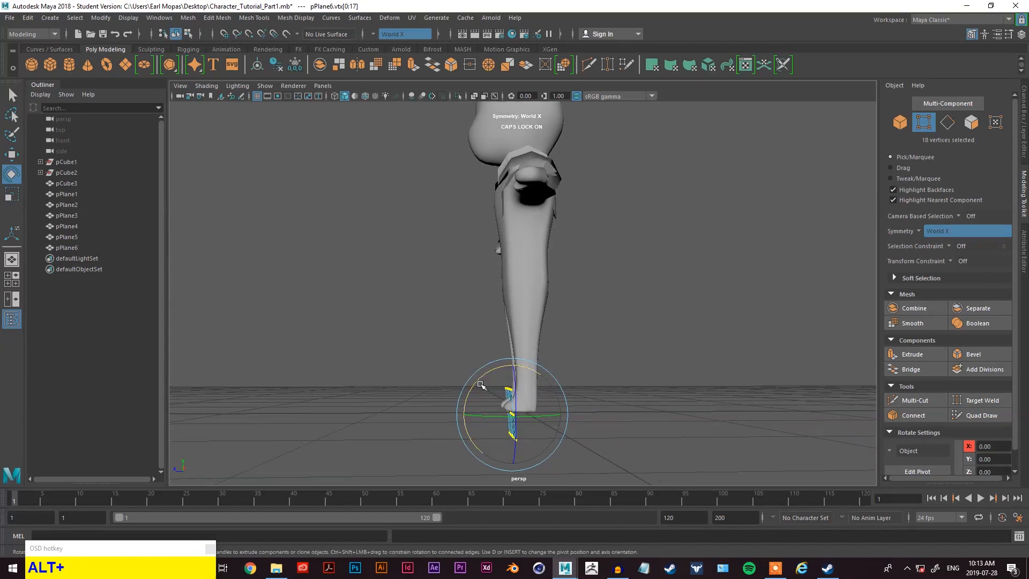
key("w")
left_click_drag(512, 376, 627, 307)
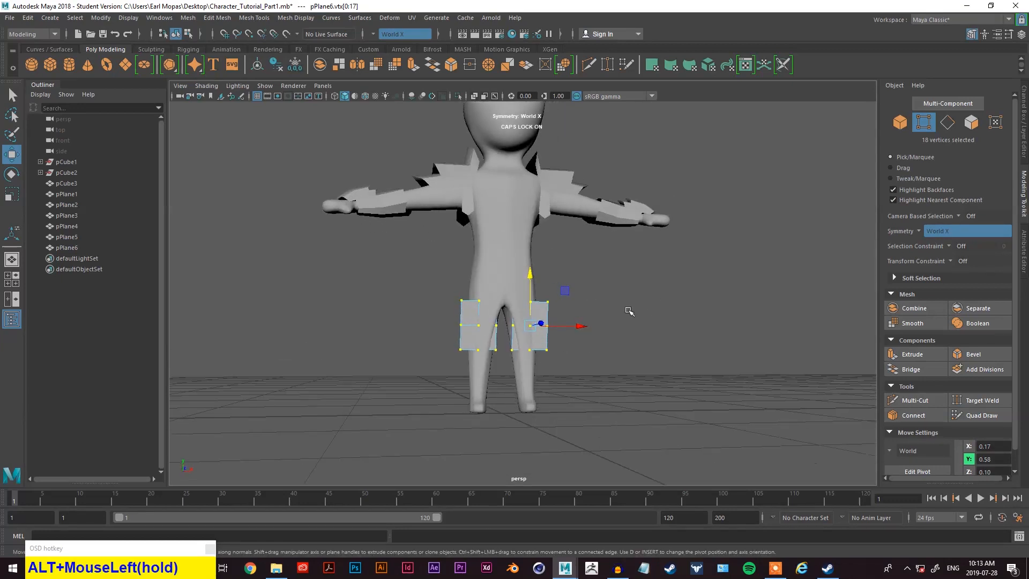
- Straighten the planes by rotation, lower them slightly on the thighs and get ready to scale them
key("w")
key("e")
mouse_move(537, 296)
left_mouse_down()
mouse_move(611, 367)
mouse_move(598, 332)
mouse_move(511, 338)
mouse_move(514, 312)
mouse_move(532, 301)
left_mouse_up()
key("w")
left_click(586, 328)
scroll(527, 326, "up", 4)
mouse_move(536, 311)
left_mouse_down("alt")
mouse_move(545, 337)
mouse_move(537, 320)
left_mouse_up("alt")
key("w")
key("e")
key("r")
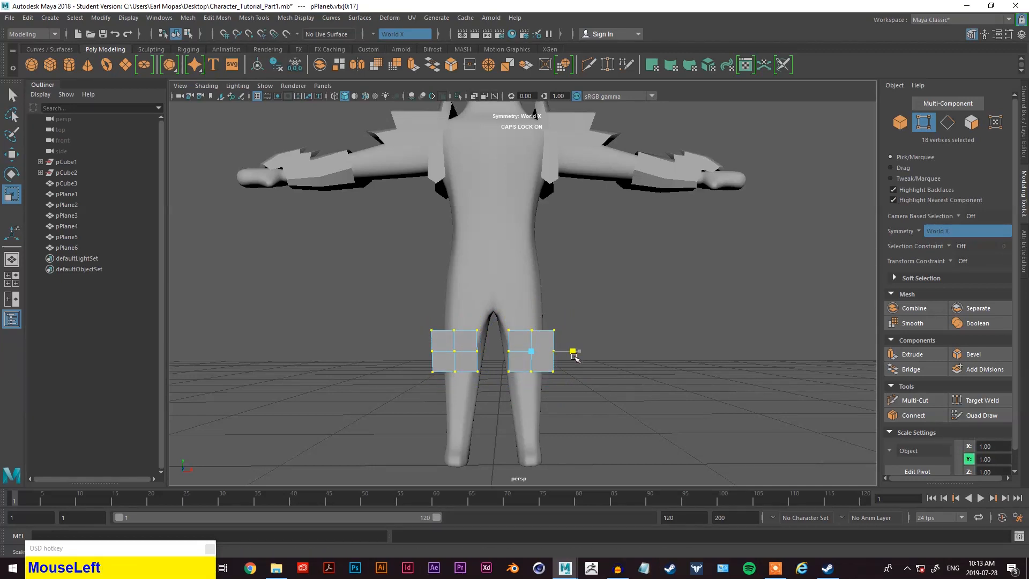
- Fit the planes to the front of the thighs at X 0.15, Y 0.54 and Z 0.14 with a slight rotation
scroll(562, 353, "up", 3)
key("w")
left_click_drag(552, 378, 549, 379)
left_click_drag(550, 379, 668, 368, "alt")
key("e")
left_click(606, 354)
left_click_drag(606, 354, 505, 413)
key("w")
scroll(485, 329, "down", 2)
scroll(485, 329, "down", 2)
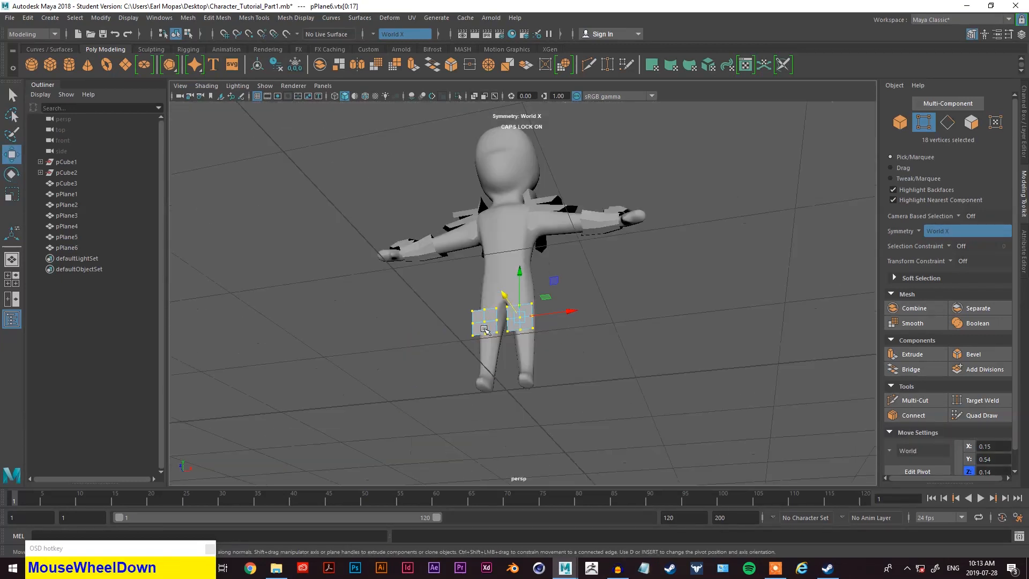
- Select the planes' central vertical edge loops and pull them forward to bend the leg guards
left_click_drag(485, 329, 530, 300, "alt")
scroll(539, 330, "up", 3)
scroll(539, 329, "up", 2)
right_click_drag(570, 297, 675, 160, "alt")
double_click(546, 285)
left_click_drag(546, 286, 579, 304, "alt")
- Select both outer vertical edges of the leg guard and move them slightly inward along X
key("q")
double_click(577, 299)
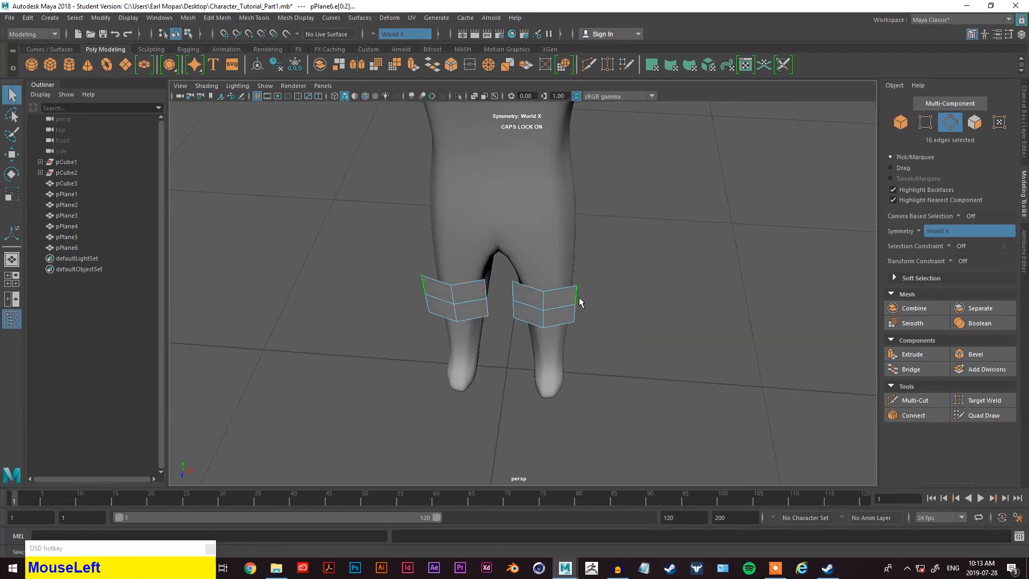
left_click(578, 298)
left_click(577, 312, "shift")
key("w")
left_click_drag(597, 307, 590, 307)
left_click_drag(544, 336, 538, 322, "alt")
- Move the leg guards' inner vertical edges along X and rotate them to follow the taper of the thighs
left_click(514, 308)
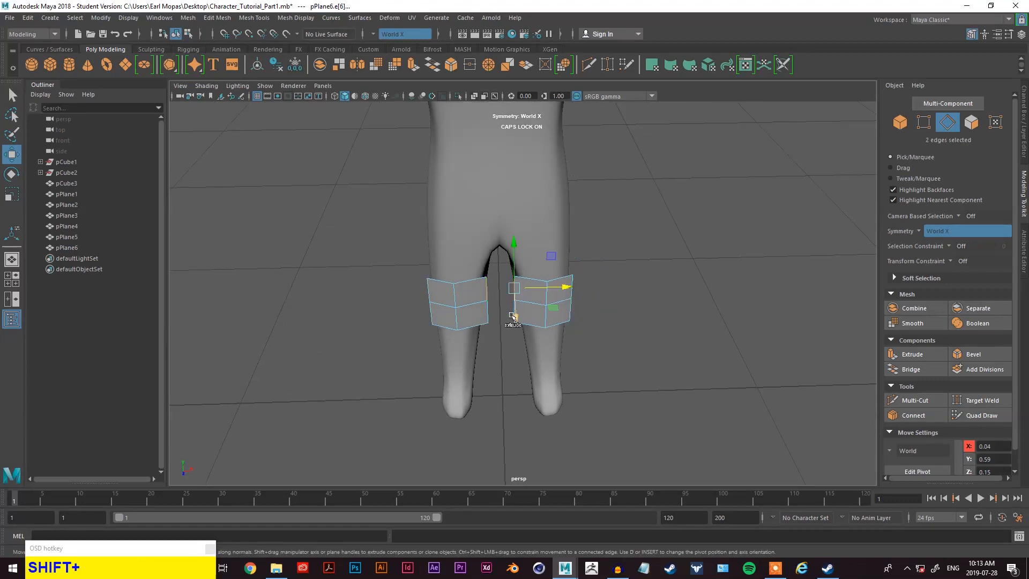
key("q")
scroll(514, 321, "up", 3)
left_click(510, 322, "shift")
key("w")
left_click_drag(532, 304, 539, 306)
key("e")
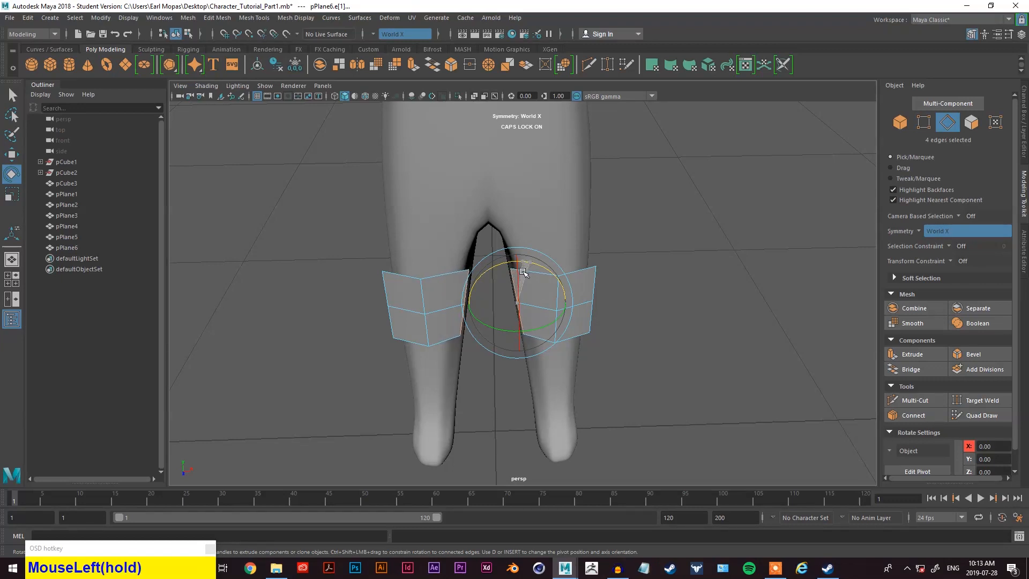
key("w")
left_click_drag(521, 272, 545, 309)
left_click(549, 302)
- Rotate the leg guards' outer vertical edges about Z so they flare outward at the upper end
key("q")
left_click(597, 300)
left_click(605, 300, "shift")
key("w")
key("r")
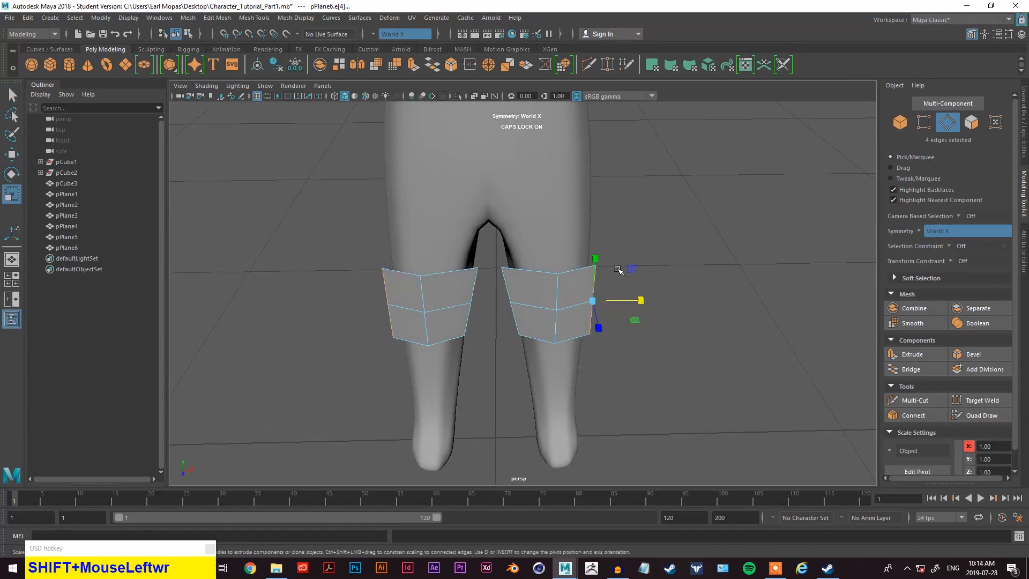
key("w")
key("e")
left_click(620, 268)
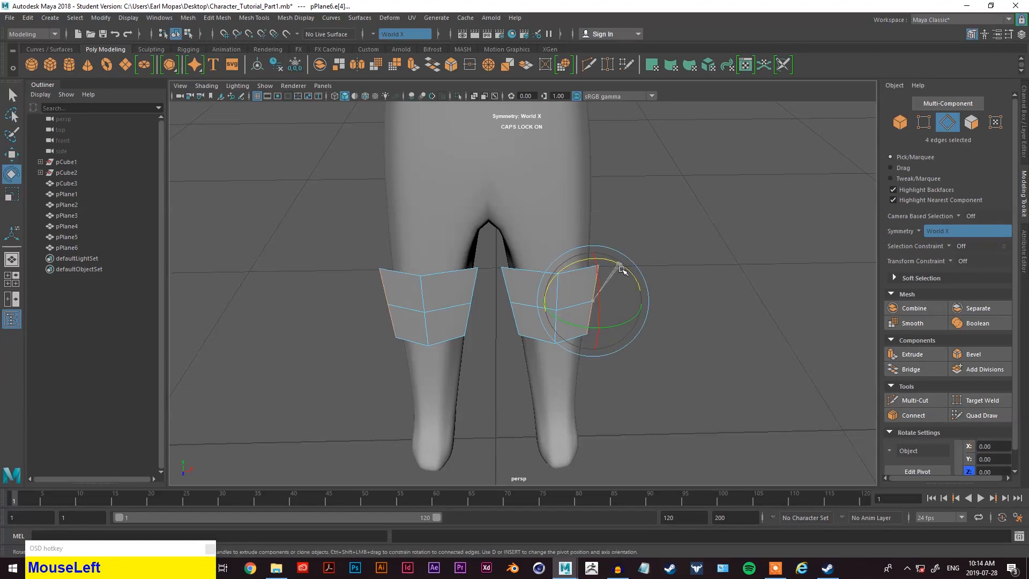
left_click_drag(624, 271, 625, 279)
- Raise the leg guards until their outer edges sit at Y 0.58, keeping those edges selected in edge mode
left_click_drag(624, 279, 586, 287, "alt")
key("w")
left_click(554, 250)
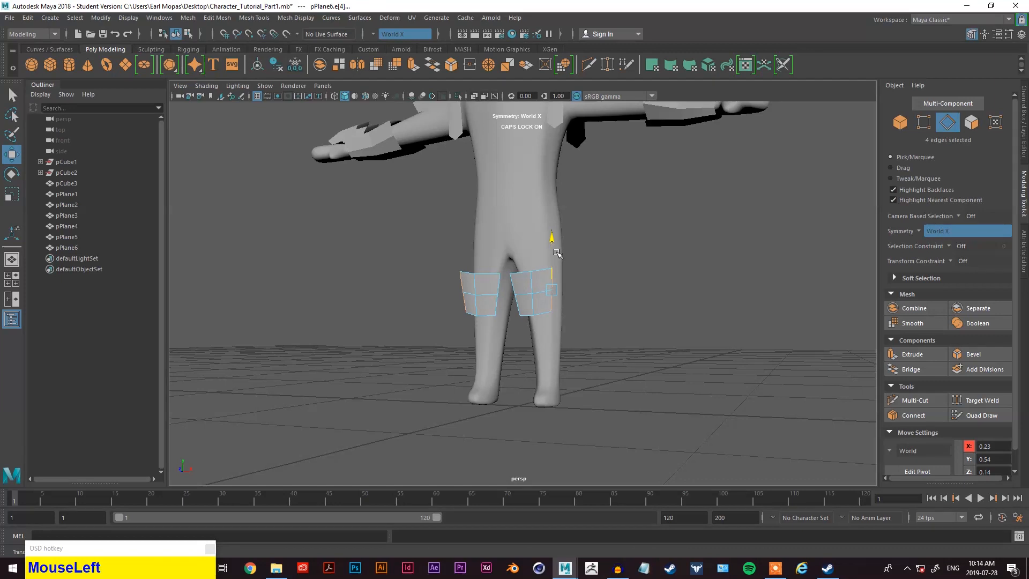
right_click_drag(663, 250, 552, 249)
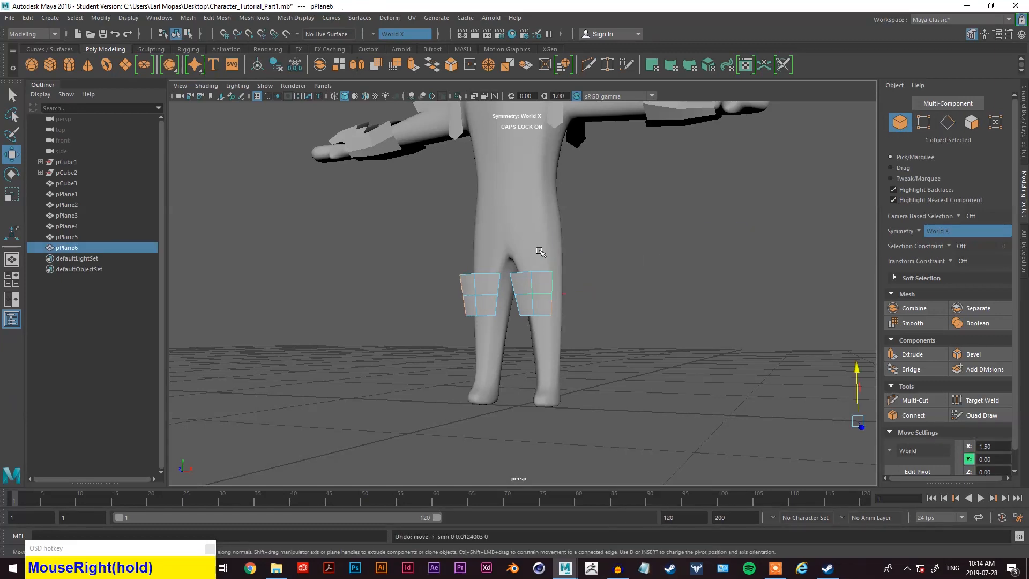
left_click_drag(592, 257, 590, 280, "alt")
right_click_drag(590, 280, 576, 260)
left_click_drag(573, 258, 562, 319)
key("z")
left_click_drag(535, 246, 611, 221)
right_click_drag(611, 221, 597, 238)
scroll(597, 241, "up", 2)
left_click_drag(589, 268, 594, 289, "alt")
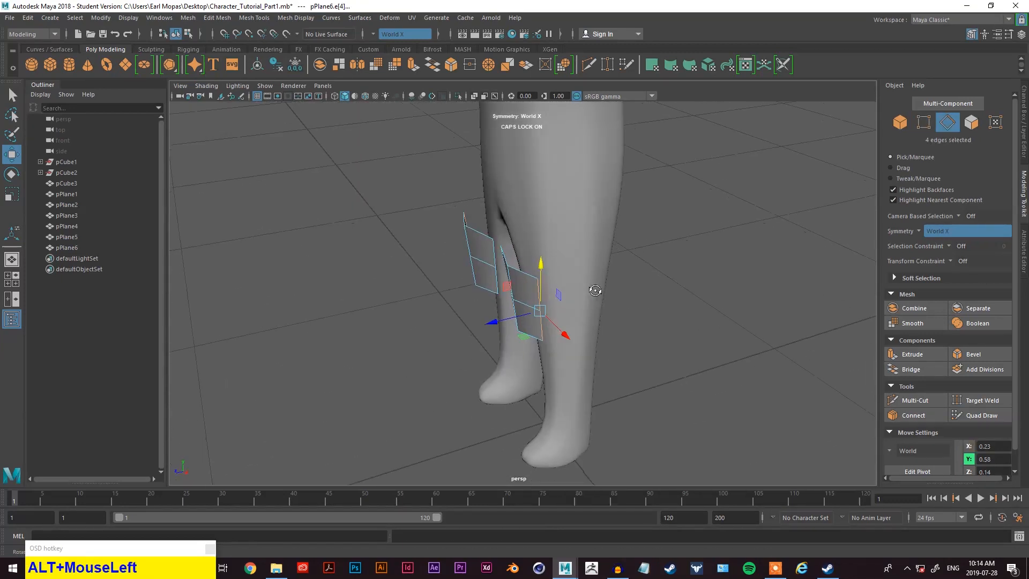
- Extrude the leg guards' outer edges and move the new edges around the thighs to X 0.28 and Z 0.07
left_click(911, 354)
left_click_drag(589, 333, 643, 328, "alt")
key("q")
key("w")
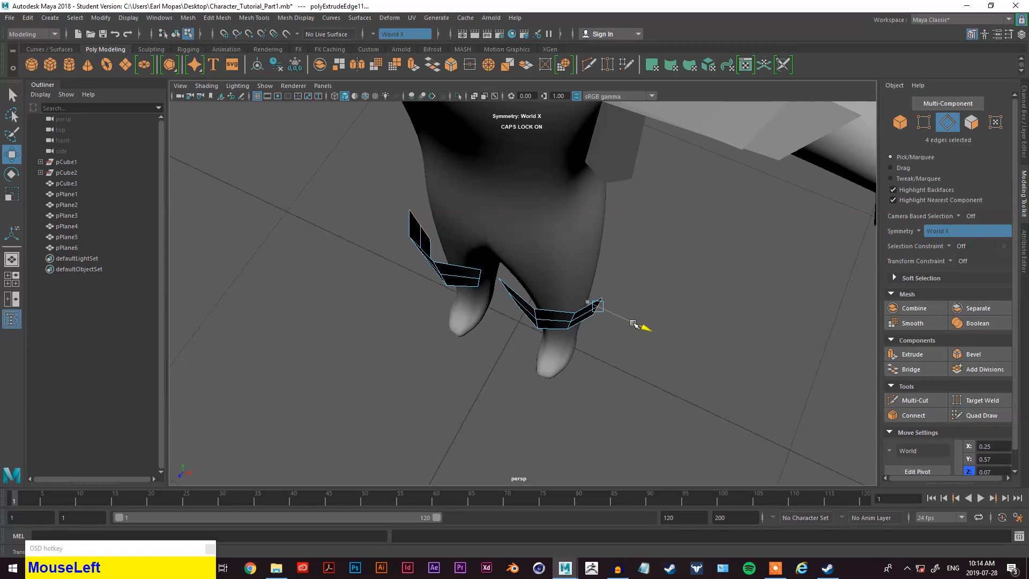
left_click_drag(643, 275, 548, 232, "alt")
left_click(550, 230)
- Lower the extruded side edges to Y 0.57 and rotate them to fit the side of the thighs
key("w")
key("e")
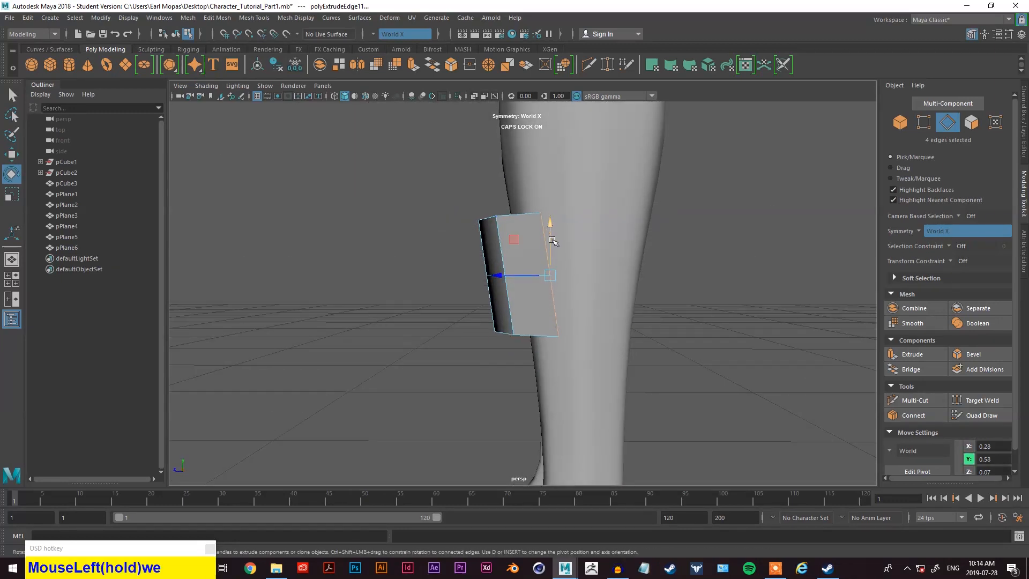
key("r")
left_click(554, 226)
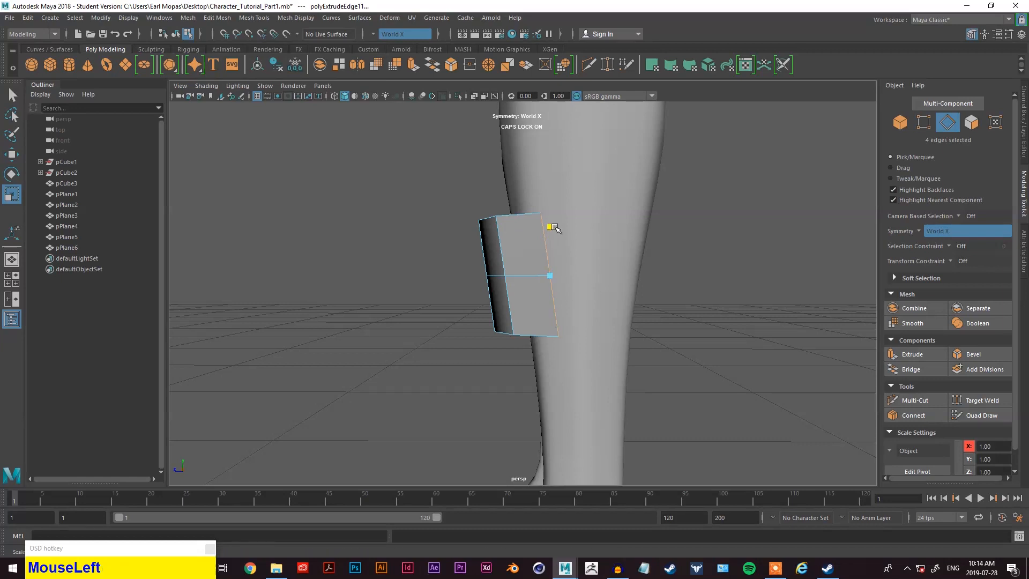
key("w")
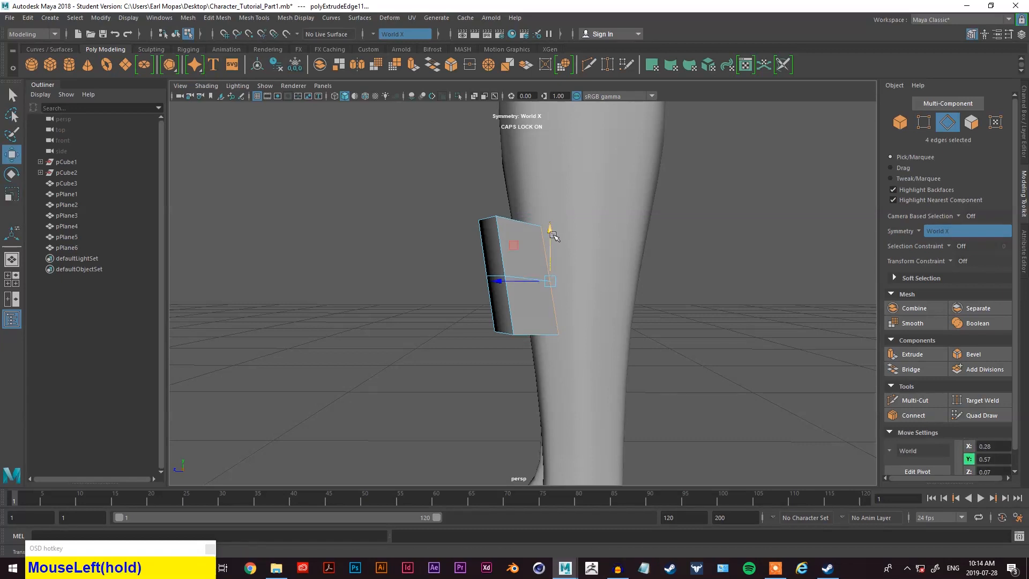
key("e")
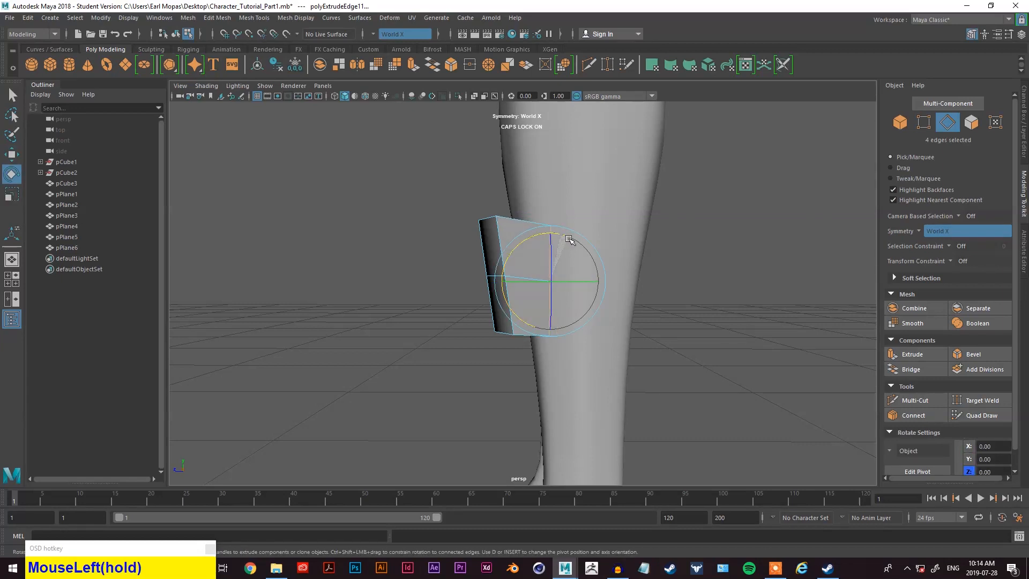
key("w")
left_click_drag(569, 240, 629, 325)
- Extrude the leg guards' side edges again and place the new edges at X 0.27, Y 0.57 and Z -0.02
left_click_drag(681, 290, 760, 282, "alt")
scroll(666, 292, "down", 3)
scroll(629, 271, "down", 3)
scroll(615, 297, "up", 3)
scroll(743, 275, "up", 3)
left_click(912, 354)
left_click_drag(750, 335, 658, 363, "alt")
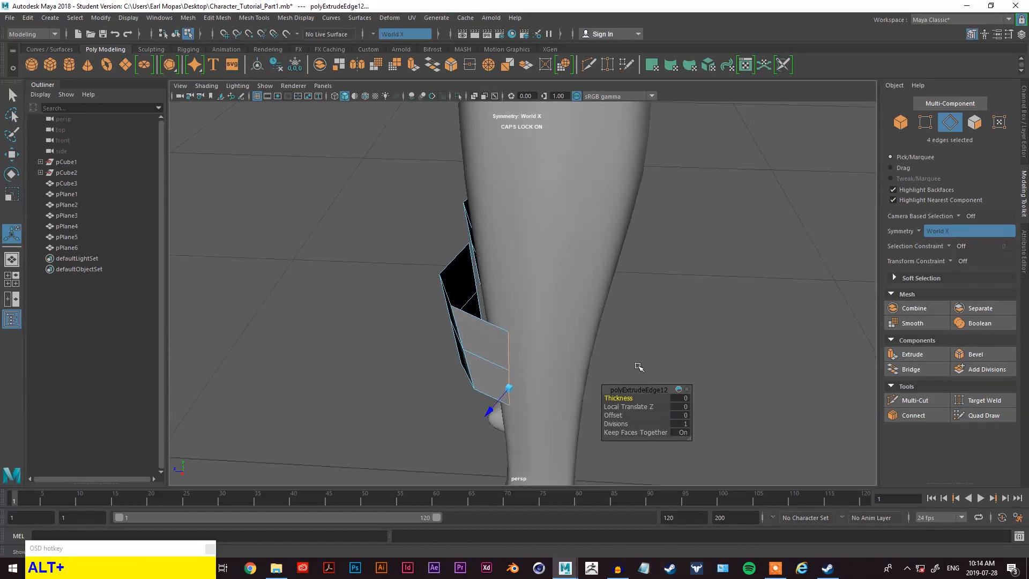
left_click_drag(500, 399, 474, 426)
middle_click_drag(473, 426, 471, 337, "alt")
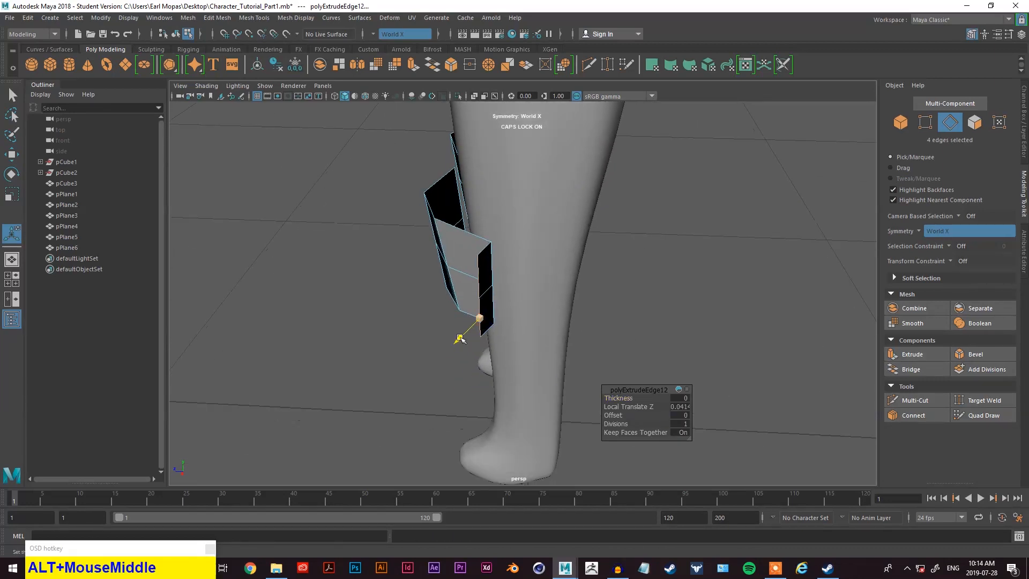
key("w")
left_click_drag(445, 297, 616, 257)
left_click(544, 194)
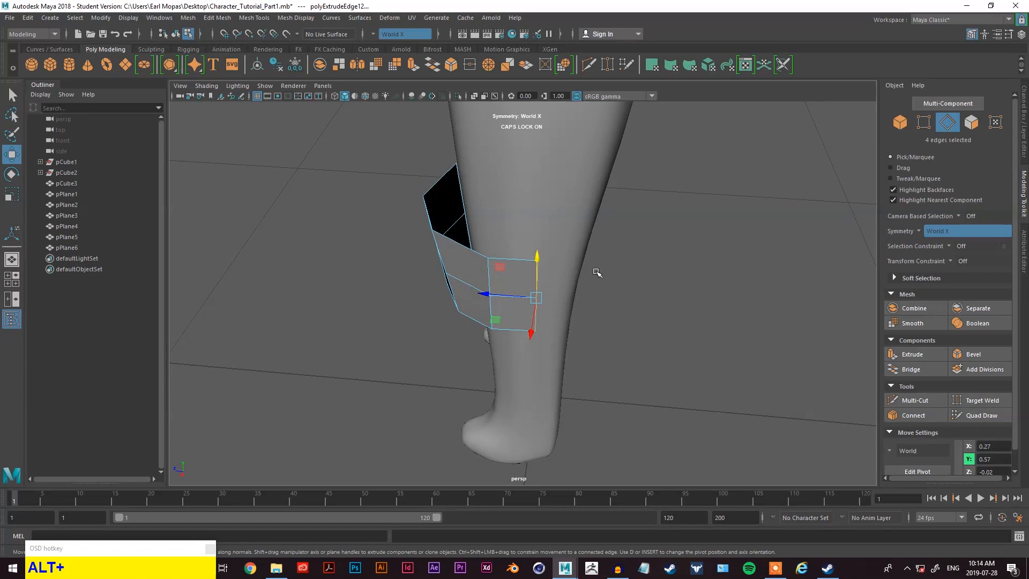
- Extrude the side edges once more by about 0.05 and move the new edges toward the back of the thighs
key("q")
left_click_drag(567, 298, 581, 289, "alt")
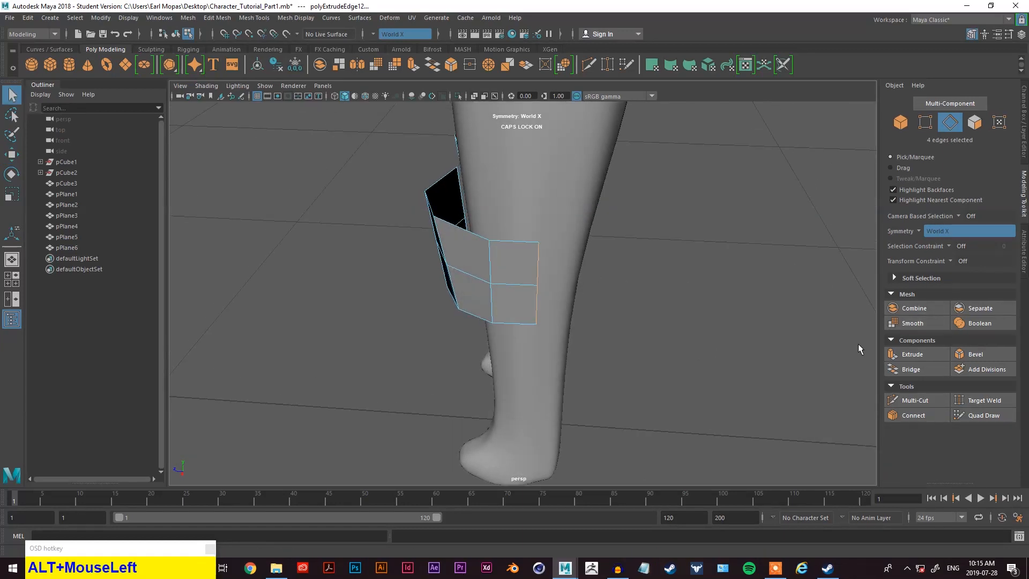
key("g")
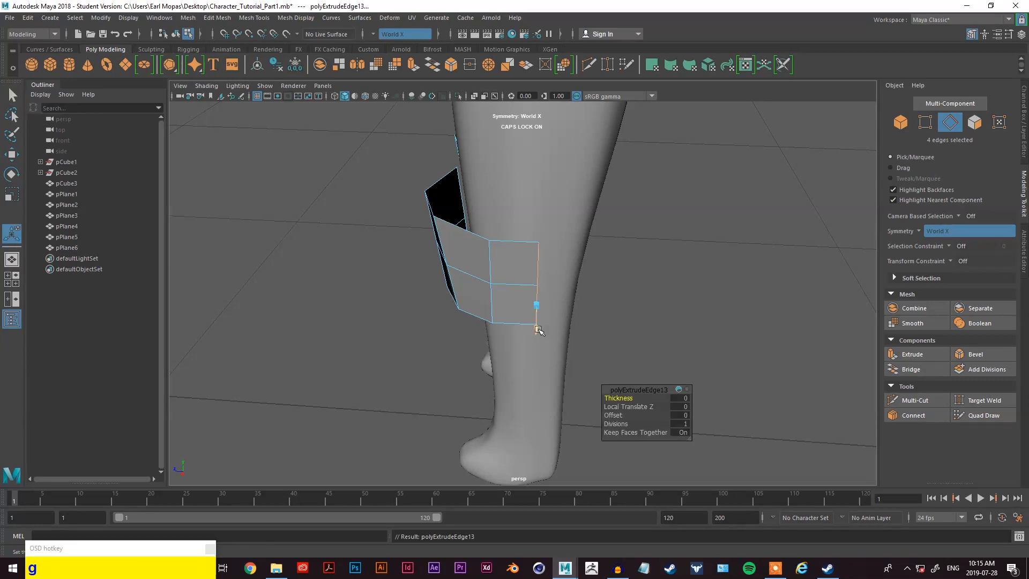
left_click_drag(535, 349, 661, 347, "alt")
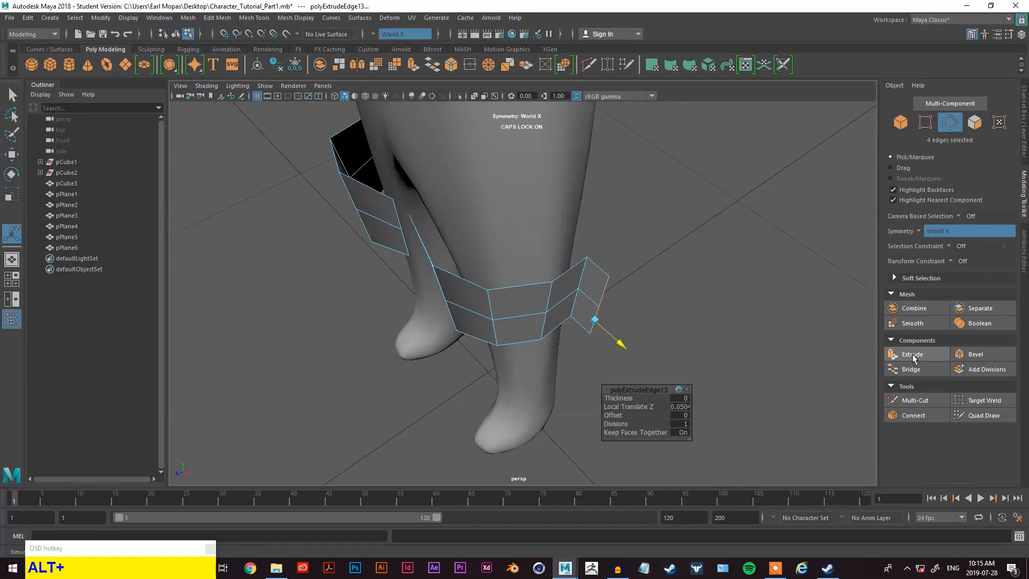
left_click_drag(628, 309, 693, 222, "alt")
key("w")
left_click(538, 234)
- Select all vertices of both leg guards and shift them along Z to center the guards around the thighs
right_click(693, 223)
right_click_drag(681, 218, 641, 223)
left_click_drag(641, 223, 658, 144, "alt")
left_click_drag(659, 143, 476, 321)
left_click_drag(422, 347, 669, 173, "alt")
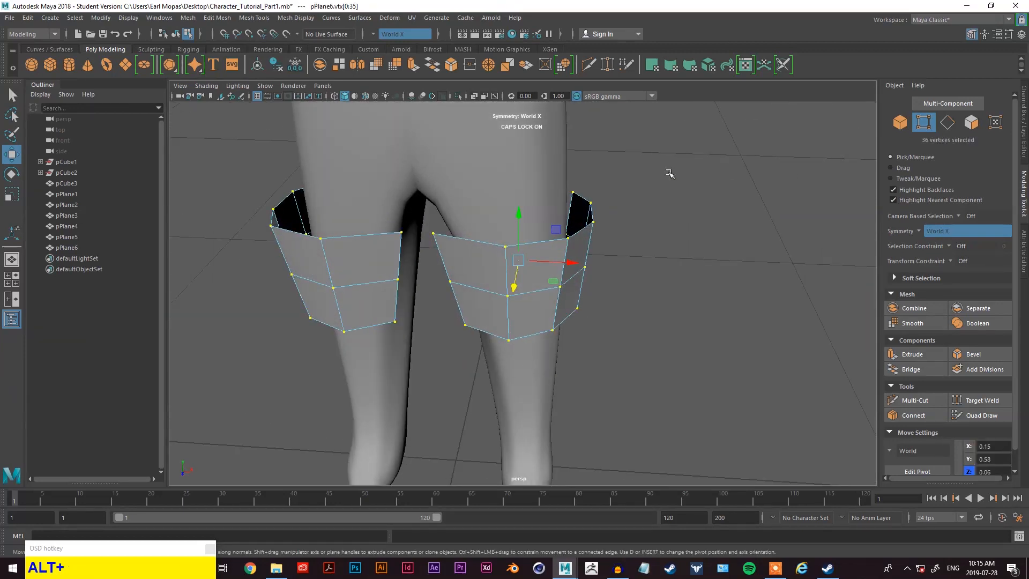
left_click_drag(454, 379, 471, 414, "alt")
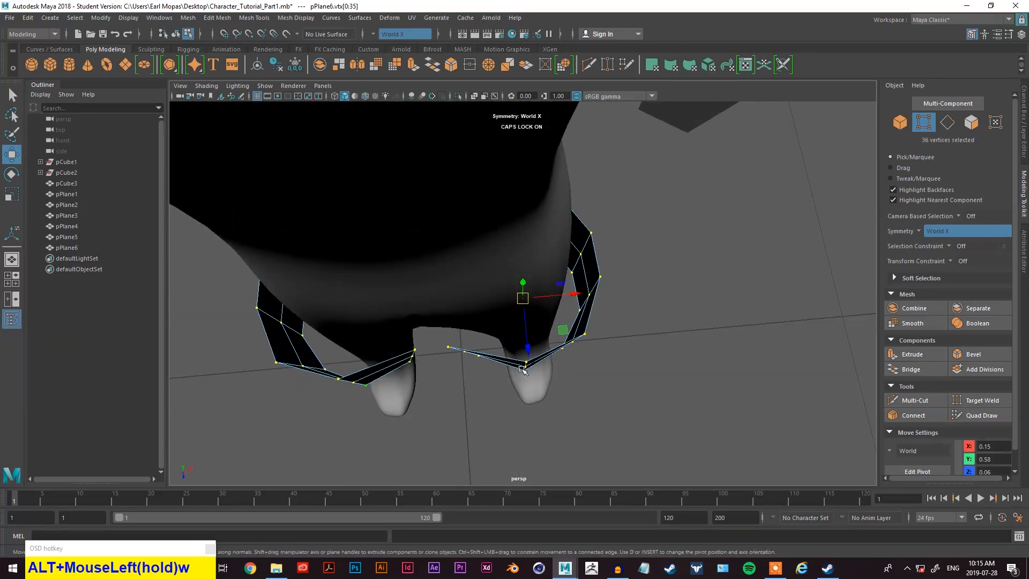
left_click_drag(530, 354, 432, 316)
- Rotate the leg guards' rear edges to angle them and adjust their position along Z
right_click_drag(659, 225, 659, 196)
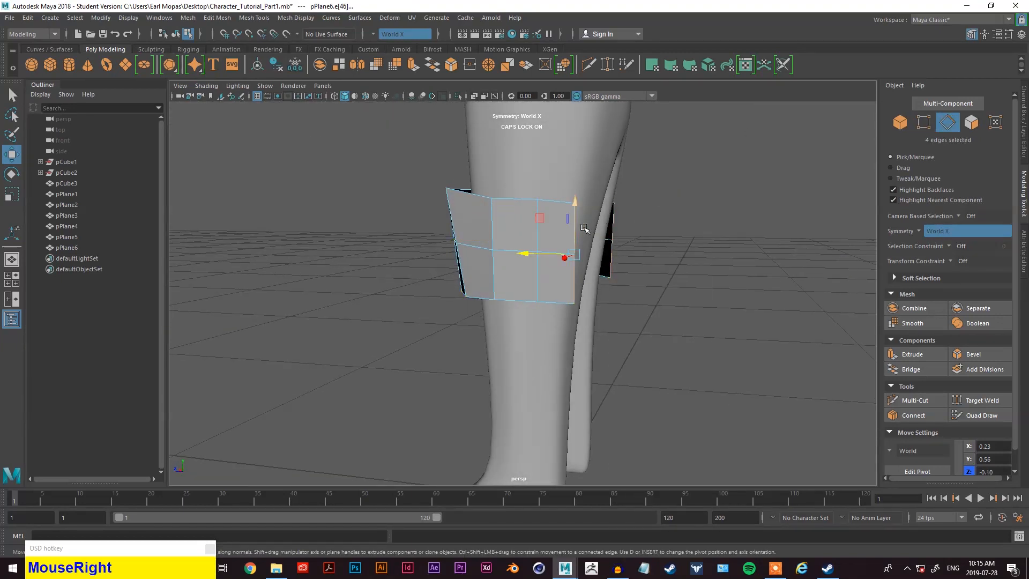
key("e")
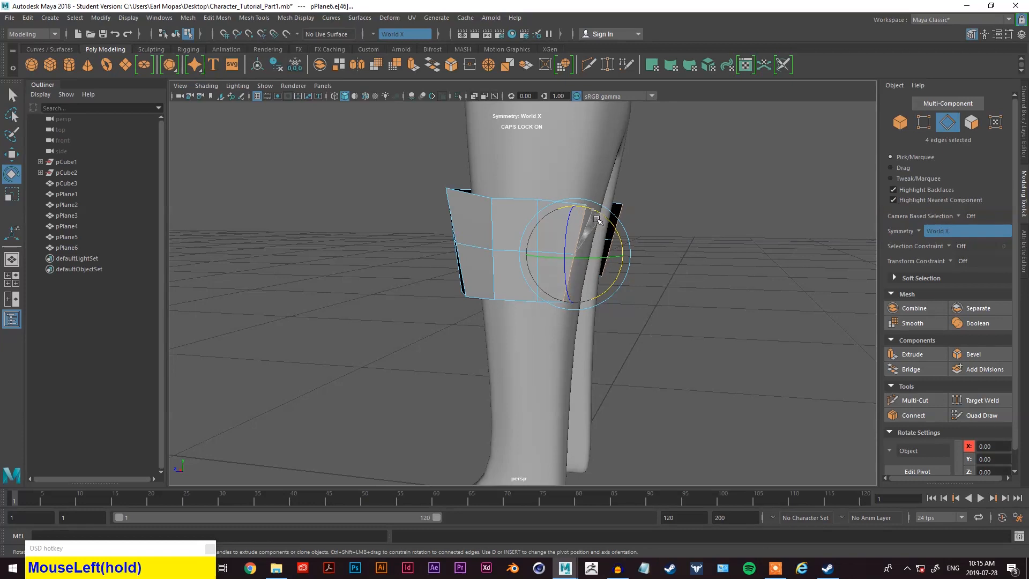
key("w")
left_click_drag(556, 260, 591, 261)
left_click_drag(591, 261, 489, 252, "alt")
- Extrude the rear edges across the back of the thighs to X 0.14 and Z -0.15, and rotate the new edges
scroll(593, 259, "up", 3, "alt")
middle_click_drag(595, 259, 584, 337, "alt")
left_click_drag(584, 337, 603, 273, "alt")
middle_click_drag(605, 285, 569, 271, "alt")
key("ctrl+e")
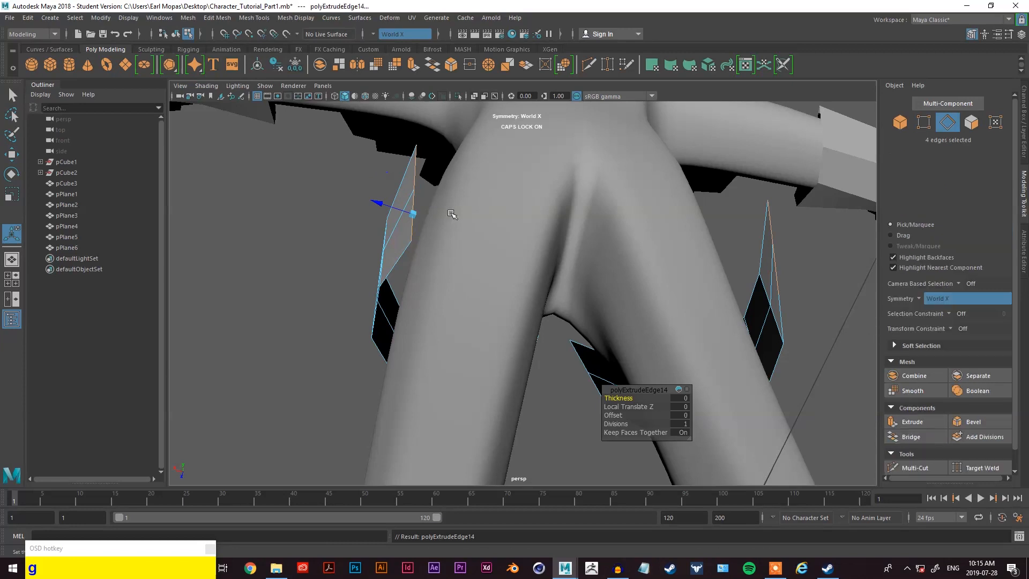
left_click_drag(375, 202, 463, 310)
key("w")
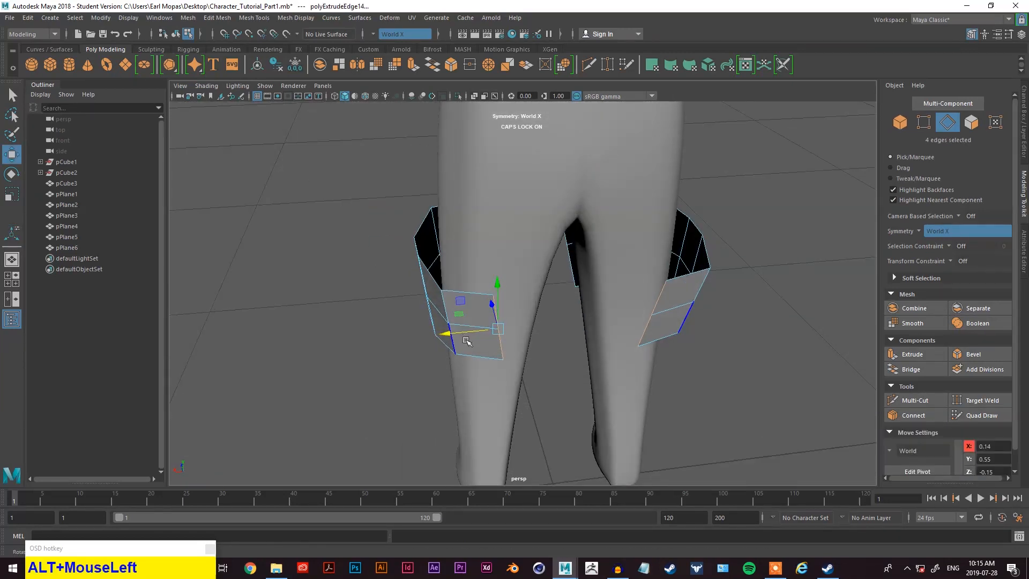
key("e")
left_click_drag(519, 295, 514, 292)
left_click_drag(515, 292, 637, 301, "alt")
- Move the leg guards' upper rear corner vertices up and backward to Y 0.68 and Z -0.22 as a point
right_click_drag(731, 217, 701, 217)
left_click_drag(701, 232, 661, 220)
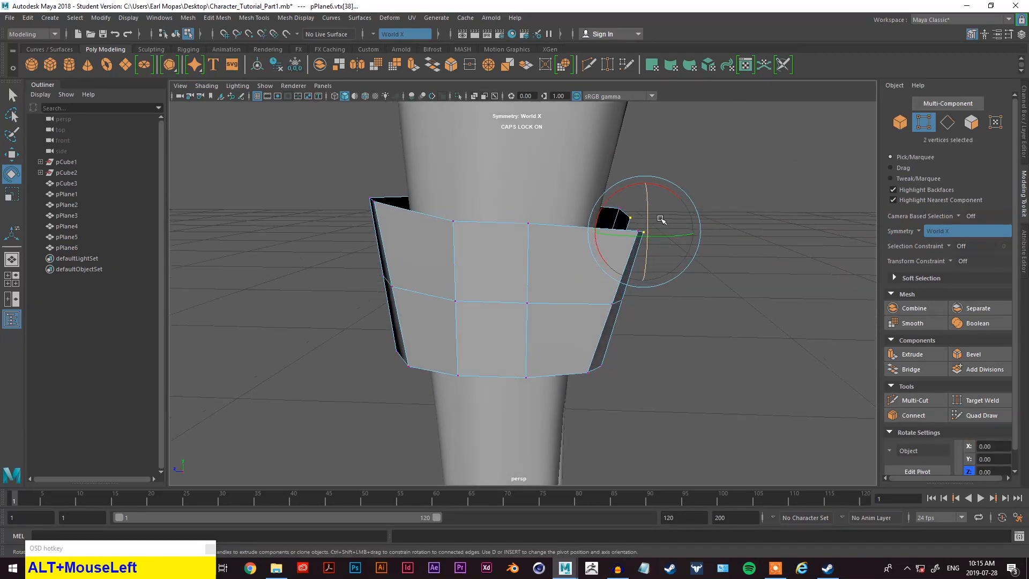
key("w")
left_click(646, 189)
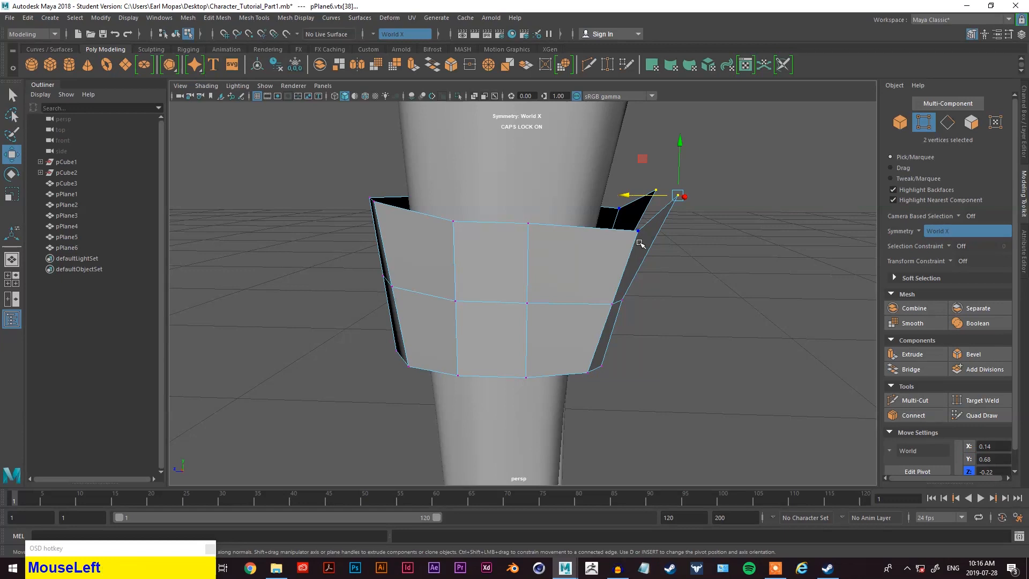
- Shift the upper vertices at the leg guards' outer rear bend forward along Z, and adjust the middle-row vertices below them to Z -0.12
left_click_drag(604, 230, 584, 232)
left_click_drag(586, 306, 554, 280)
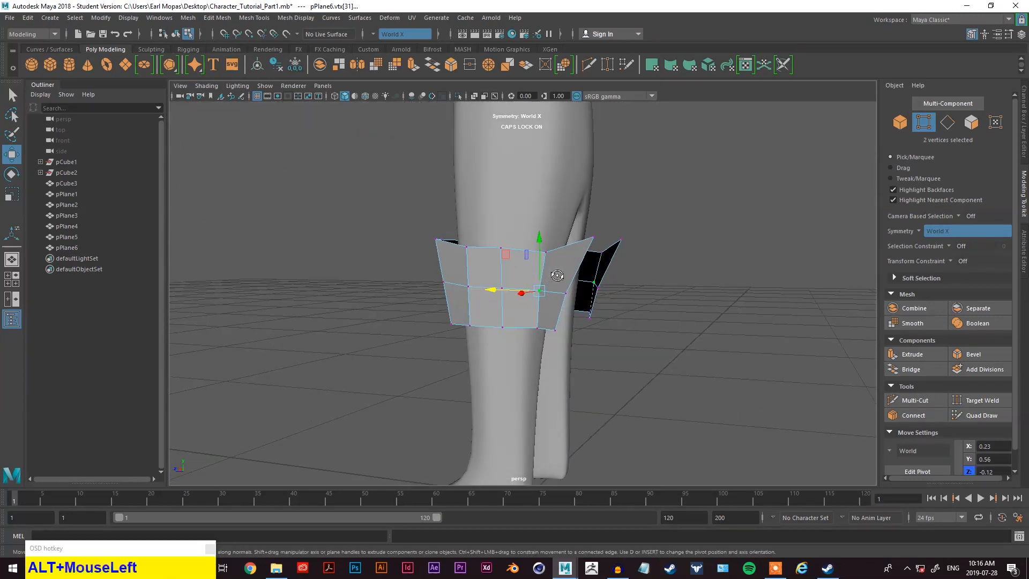
- Raise the upper rear corner vertices of the knee guards around both legs
left_click_drag(600, 234, 617, 255)
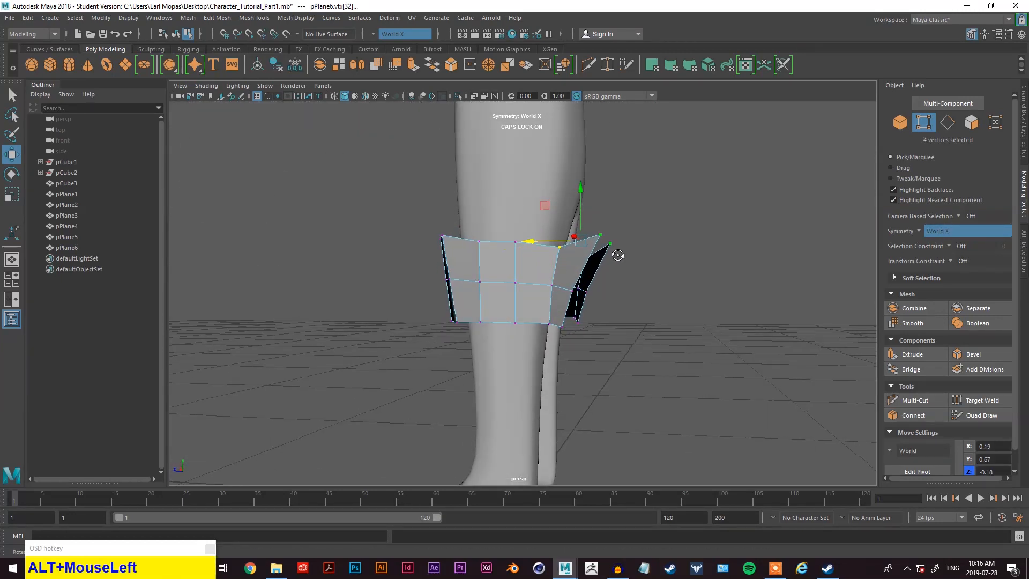
left_click_drag(581, 207, 603, 303)
scroll(665, 247, "down", 2)
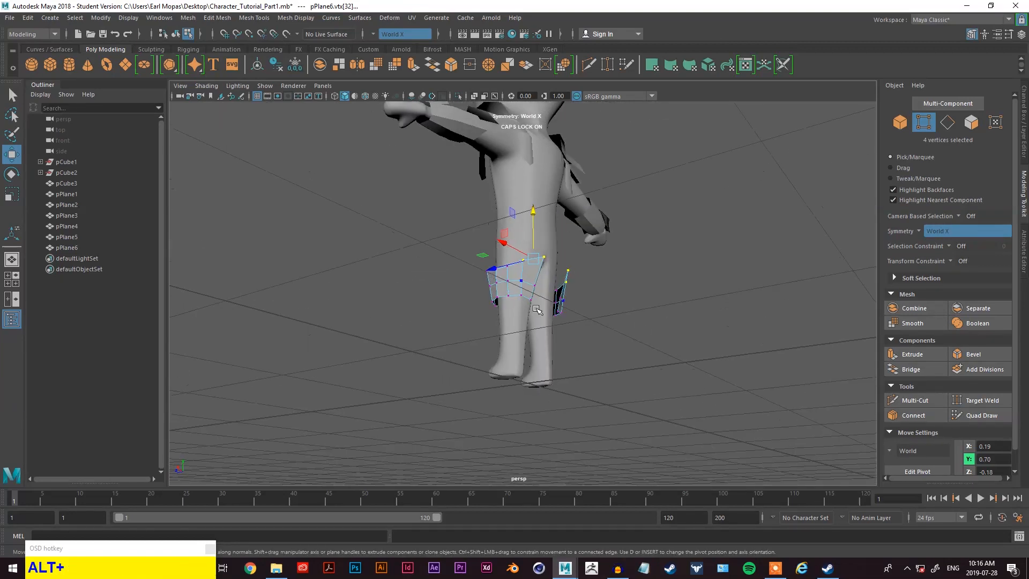
scroll(516, 279, "up", 2)
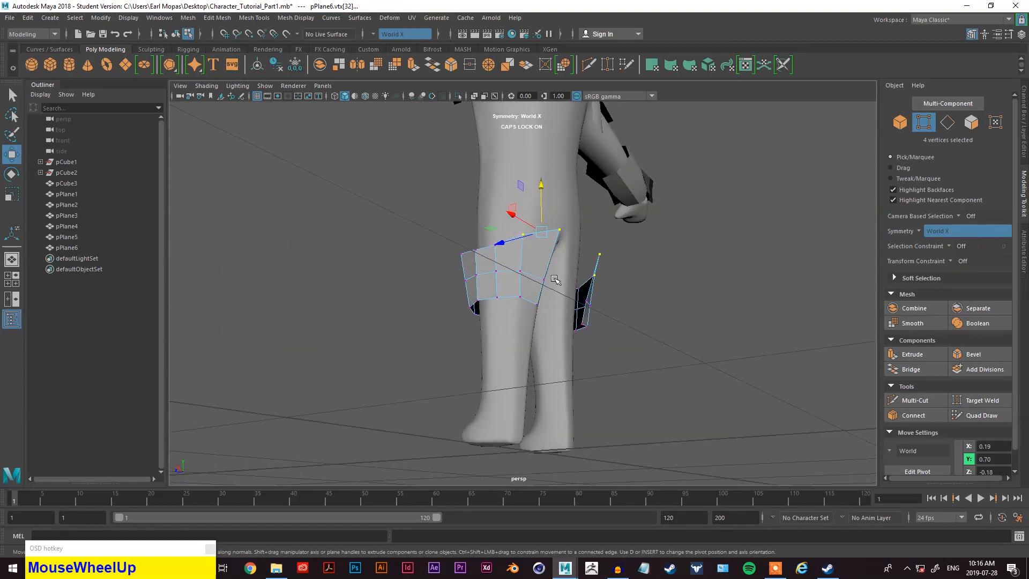
scroll(549, 278, "up", 2)
- Extrude the knee guards' rear vertical edges and move the new edges inward across the back of the legs
left_click_drag(546, 241, 701, 214, "alt")
right_click(722, 196)
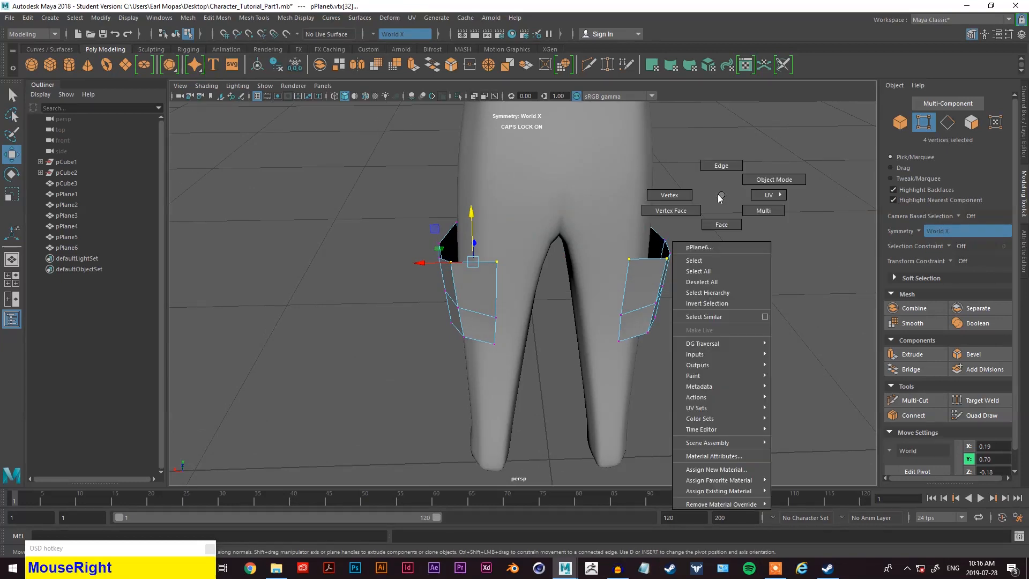
right_click_drag(726, 165, 727, 165)
left_click_drag(523, 294, 931, 341, "alt")
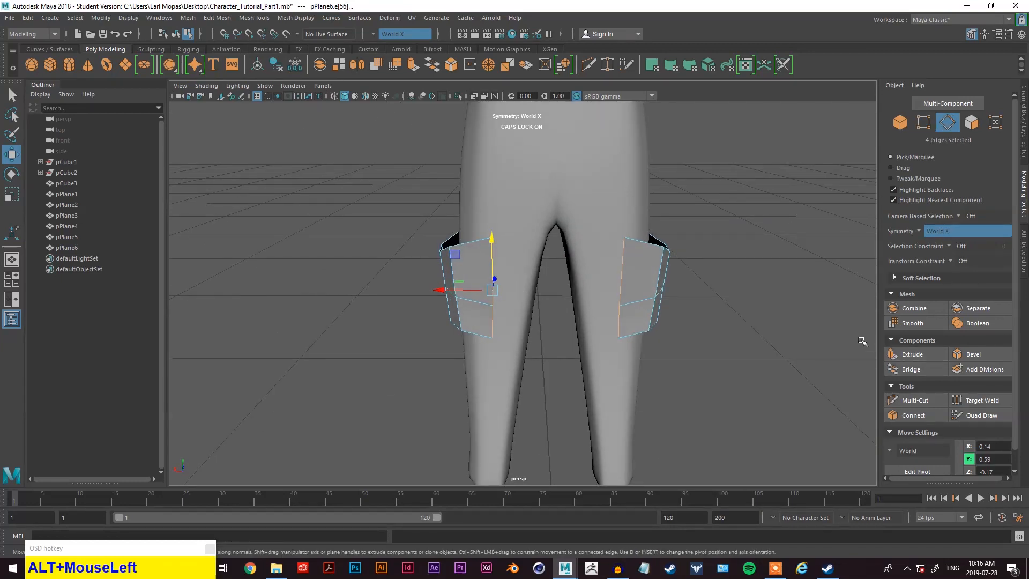
key("g")
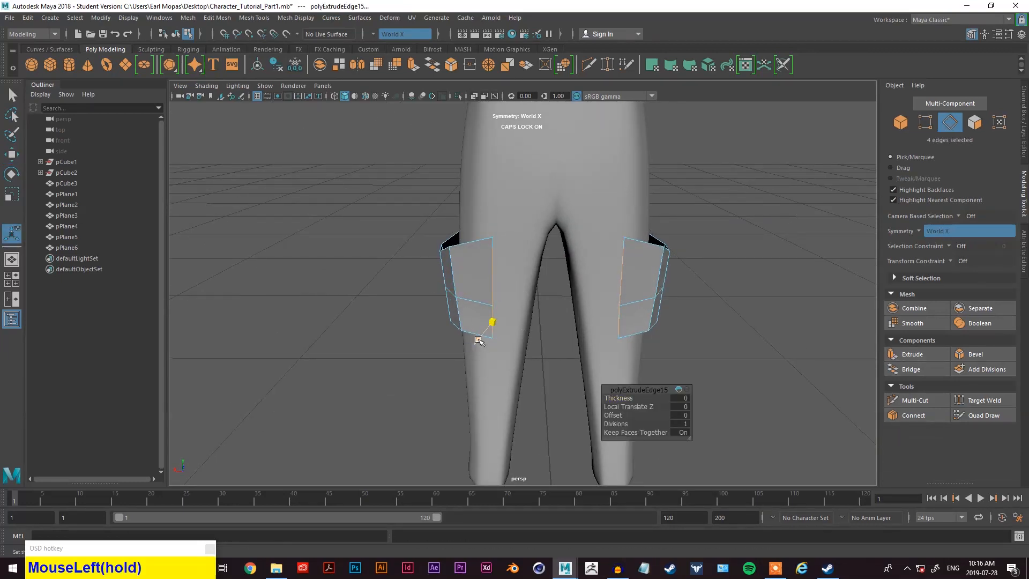
left_click_drag(474, 358, 481, 367, "alt")
key("w")
left_click_drag(456, 328, 540, 285)
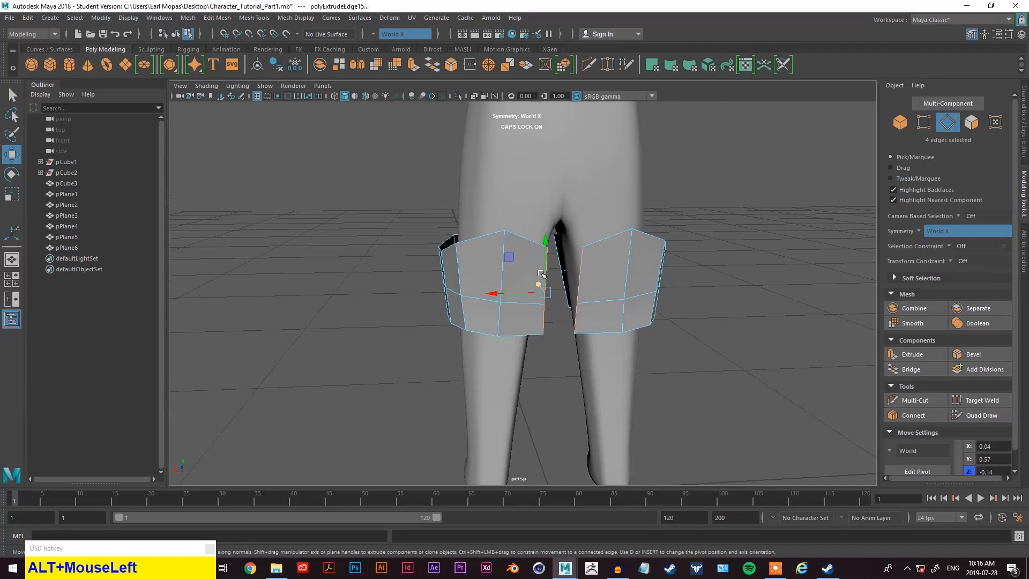
- Rotate, scale and reposition the extruded rear edges so the guards follow the back of the legs
key("e")
left_click_drag(565, 250, 546, 287, "alt")
key("w")
key("e")
key("r")
left_click_drag(538, 241, 539, 242)
key("w")
left_click(489, 287)
left_click_drag(489, 287, 480, 236, "alt")
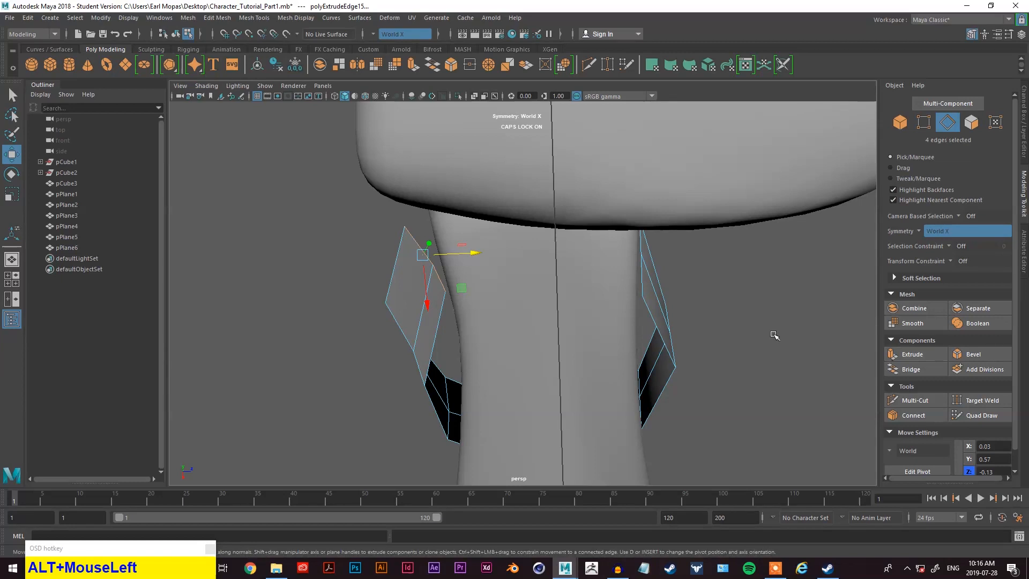
- Extrude the rear inner edges again and move and rotate them forward along the inner side of the legs
key("g")
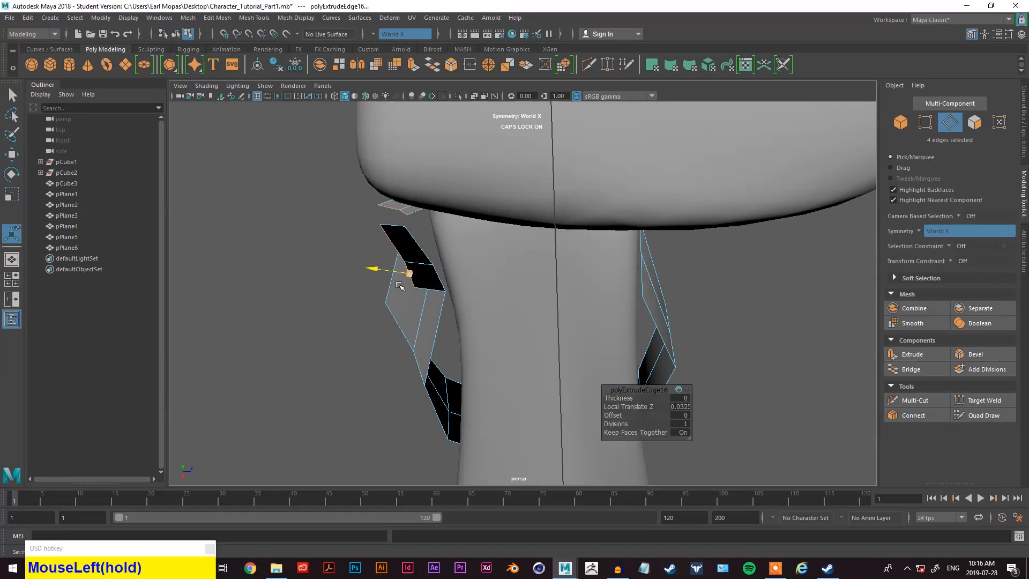
key("q")
key("w")
left_click_drag(417, 252, 570, 259)
key("e")
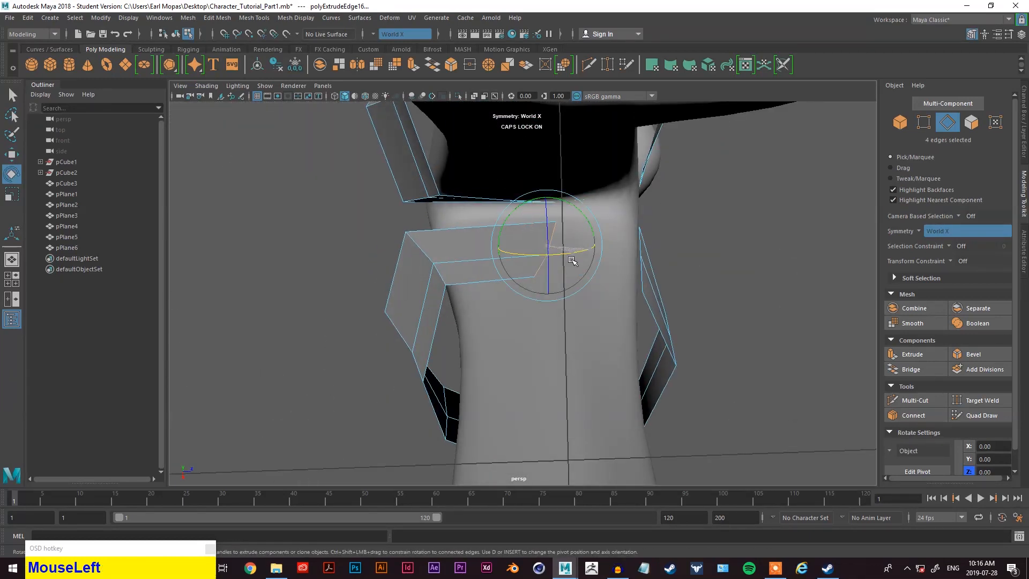
mouse_move(578, 260)
left_mouse_down("alt")
mouse_move(589, 313)
mouse_move(594, 270)
mouse_move(582, 260)
left_mouse_up("alt")
key("q")
- Select the vertical edges at the rear inner corner of the guards and move them sideways
left_click(427, 241)
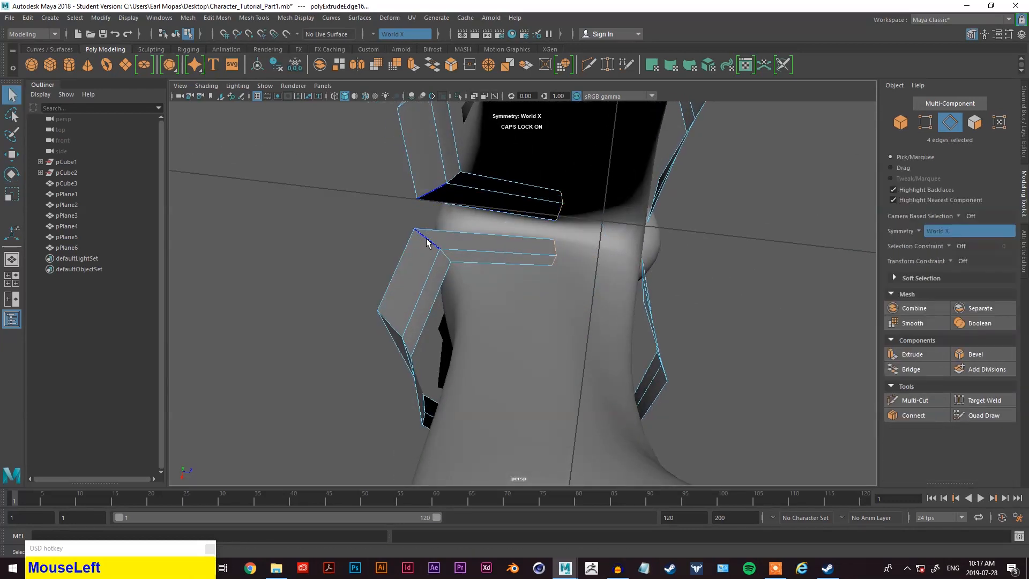
left_click(447, 256, "shift")
key("w")
left_click_drag(432, 260, 437, 292)
left_click_drag(437, 292, 524, 327, "alt")
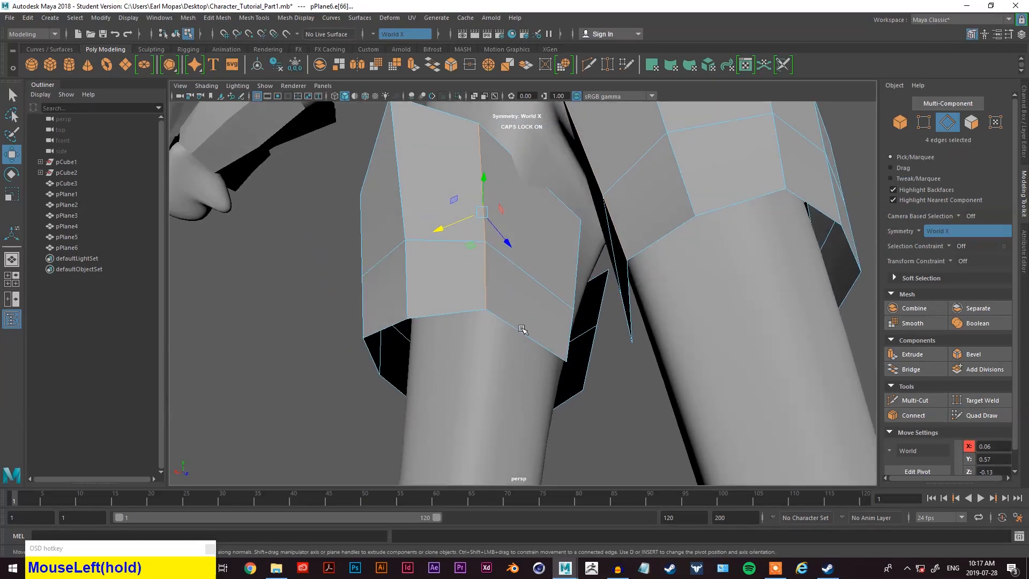
- Rotate the rear inner corner edges and shift them along X to fit around the legs
key("alt+e")
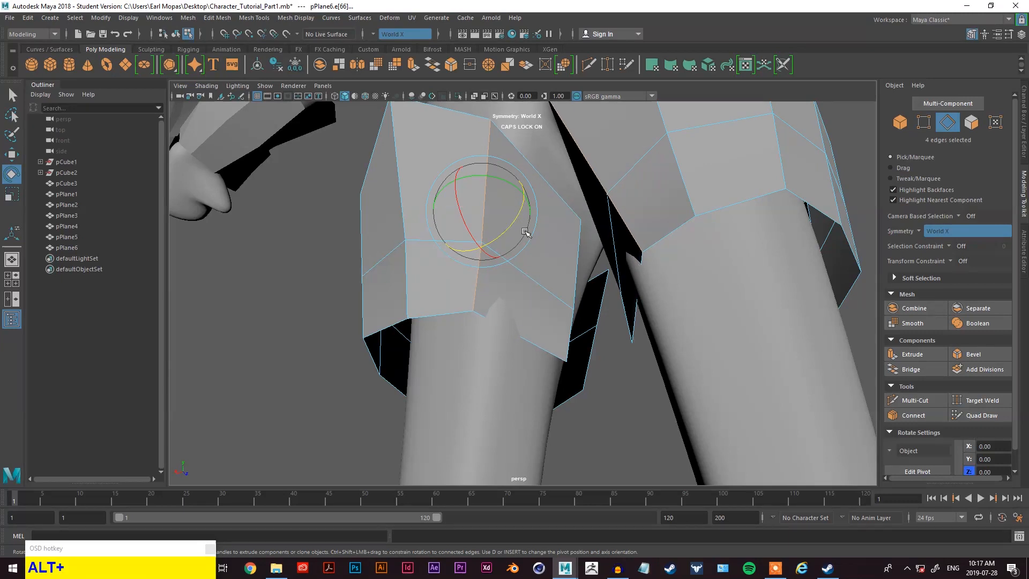
left_click_drag(524, 222, 560, 287, "alt")
key("alt+w")
left_click(496, 288)
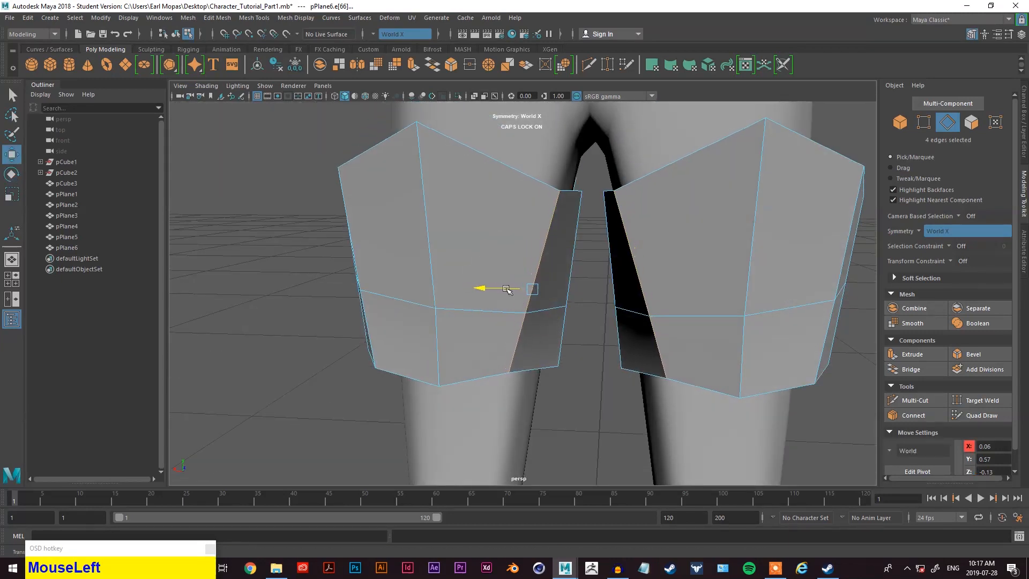
left_click_drag(508, 289, 556, 278, "alt")
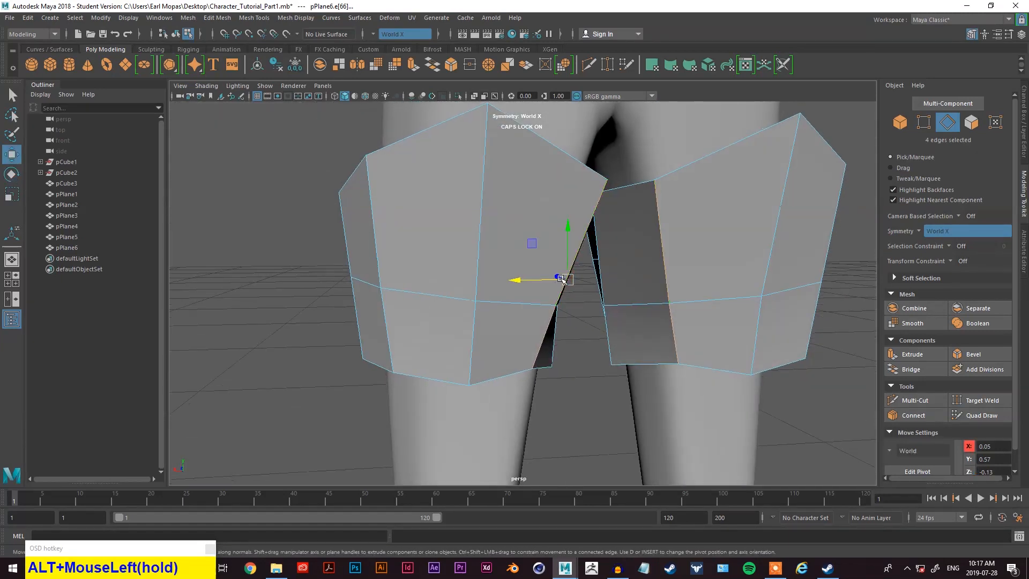
key("e")
left_click_drag(534, 246, 539, 292)
- Insert an edge loop through the inner-leg panel and move it outward to round the guard
scroll(552, 303, "down", 2)
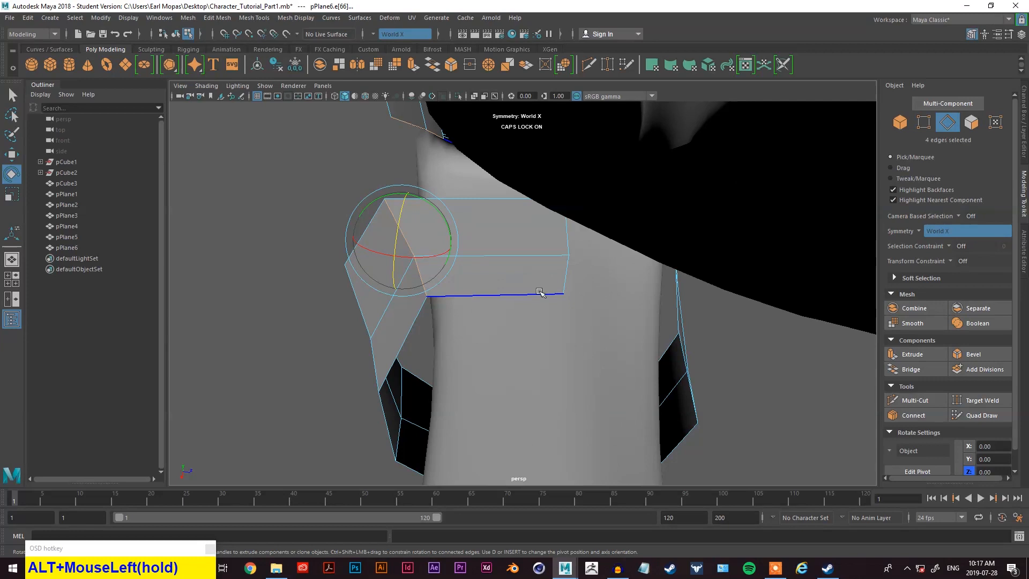
left_click(540, 292)
key("q")
key("space")
left_click_drag(457, 313, 482, 388)
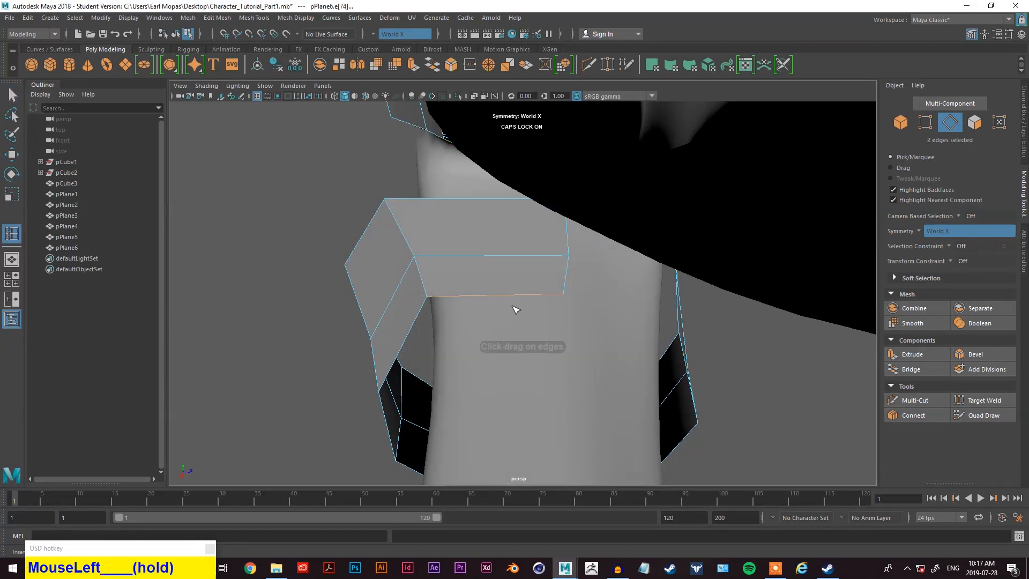
left_click_drag(500, 299, 481, 262, "alt")
key("w")
left_click_drag(482, 262, 567, 303, "alt")
- Select the open front edges of the inner-leg panel and reposition them along the inner side of the legs
scroll(588, 301, "up", 2)
scroll(594, 263, "down", 3)
scroll(583, 262, "up", 3)
scroll(581, 271, "down", 4)
scroll(581, 271, "up", 1)
middle_click_drag(572, 216, 572, 276, "alt")
left_click_drag(572, 276, 568, 237, "alt")
scroll(551, 309, "up", 4)
scroll(514, 266, "up", 4)
key("alt+q")
left_click(517, 222, "shift")
key("g")
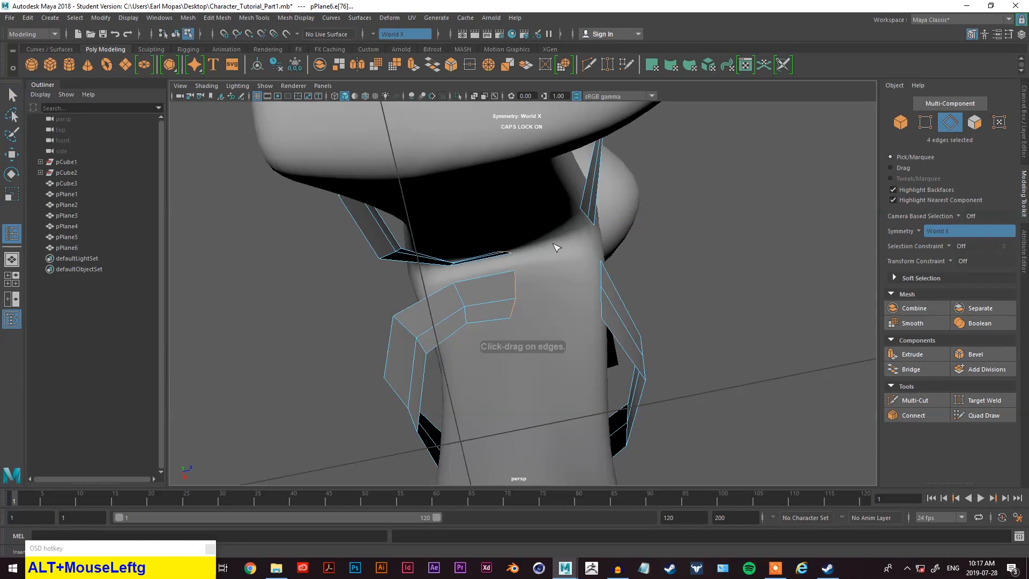
key("w")
left_click_drag(543, 243, 457, 269)
middle_click_drag(515, 375, 594, 225, "alt")
left_click_drag(593, 225, 597, 232, "alt")
- Bridge the open inner-leg edges with the matching open front edges to close the knee guards
key("q")
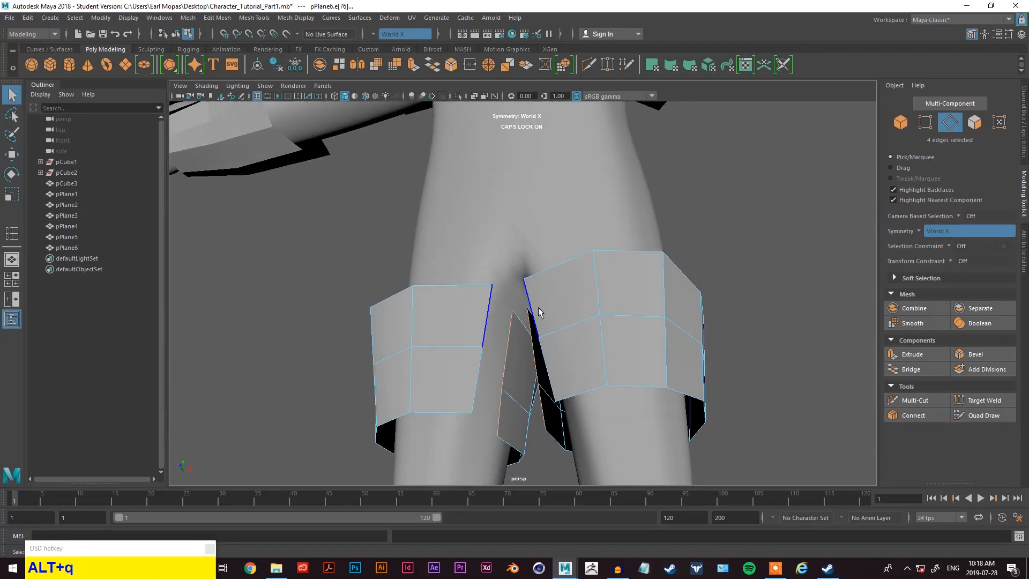
left_click_drag(540, 311, 492, 370, "alt")
left_click(462, 395, "shift")
middle_click_drag(462, 395, 514, 241, "alt")
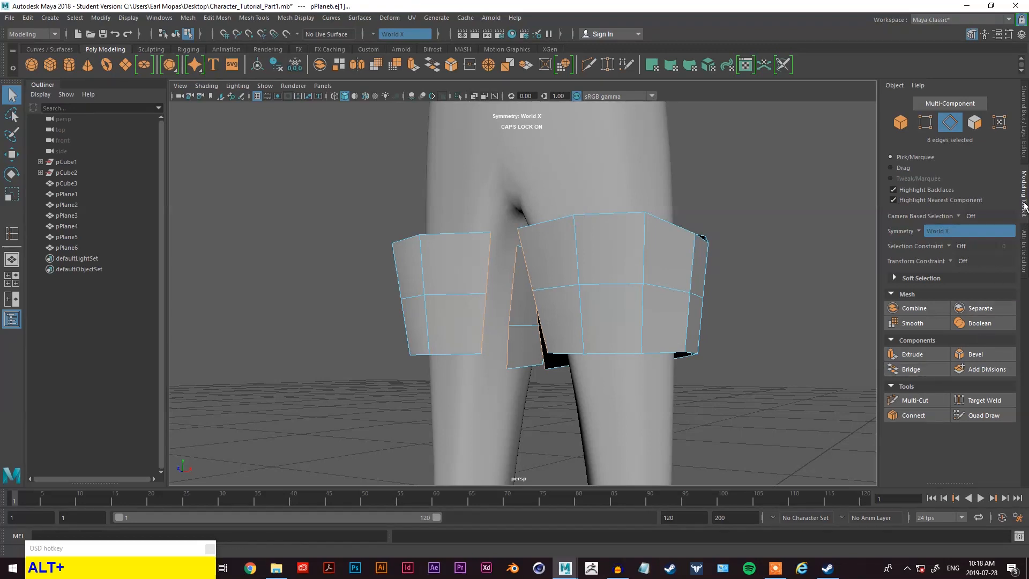
left_click(911, 369)
- Reposition the middle and lower inner vertices at the front of the knee guards
left_click_drag(493, 343, 476, 319, "alt")
right_click_drag(476, 319, 437, 269)
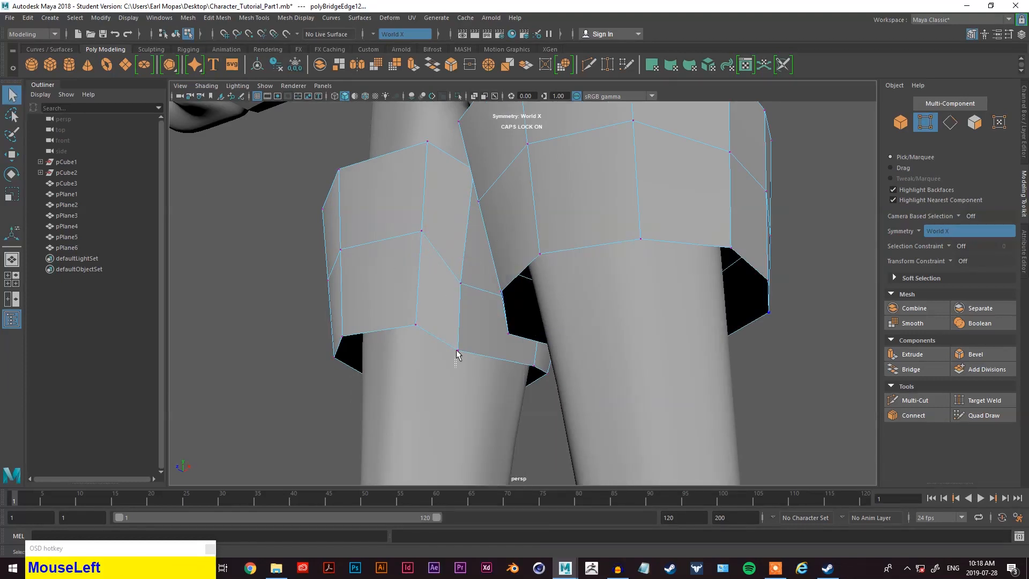
key("w")
left_click_drag(458, 329, 526, 308)
key("q")
key("w")
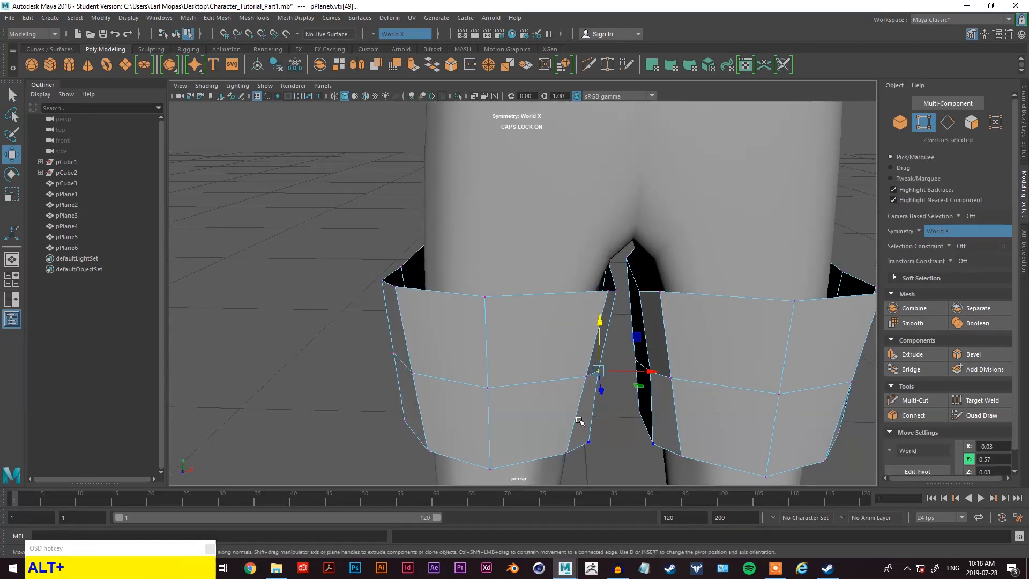
left_click(588, 441)
left_click_drag(620, 444, 608, 448)
left_click_drag(607, 449, 597, 415, "alt")
- Move the inner-side vertices between the legs along X to even out the guards' inner contour
left_click_drag(616, 355, 599, 342, "alt")
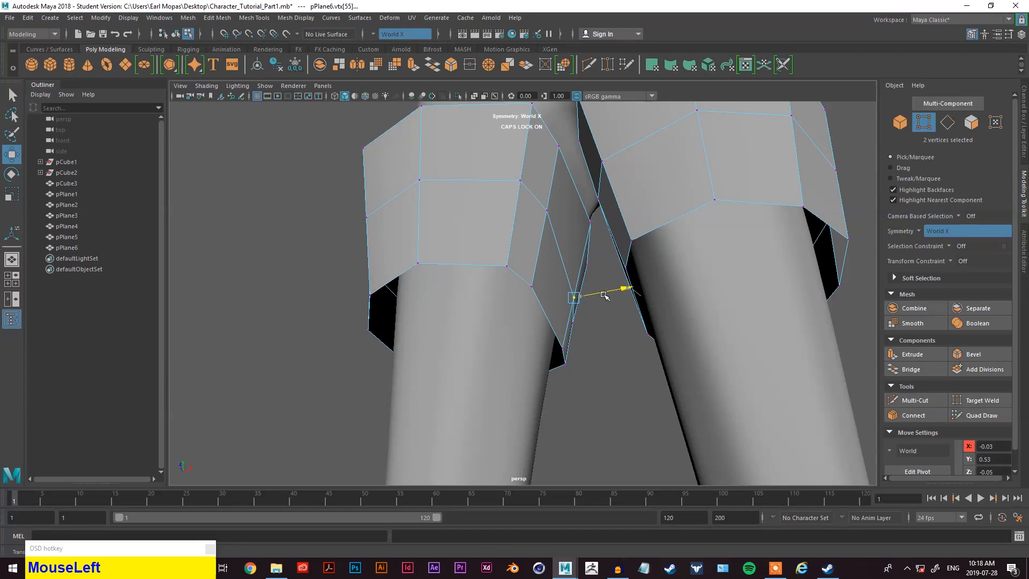
left_click_drag(607, 326, 643, 275, "alt")
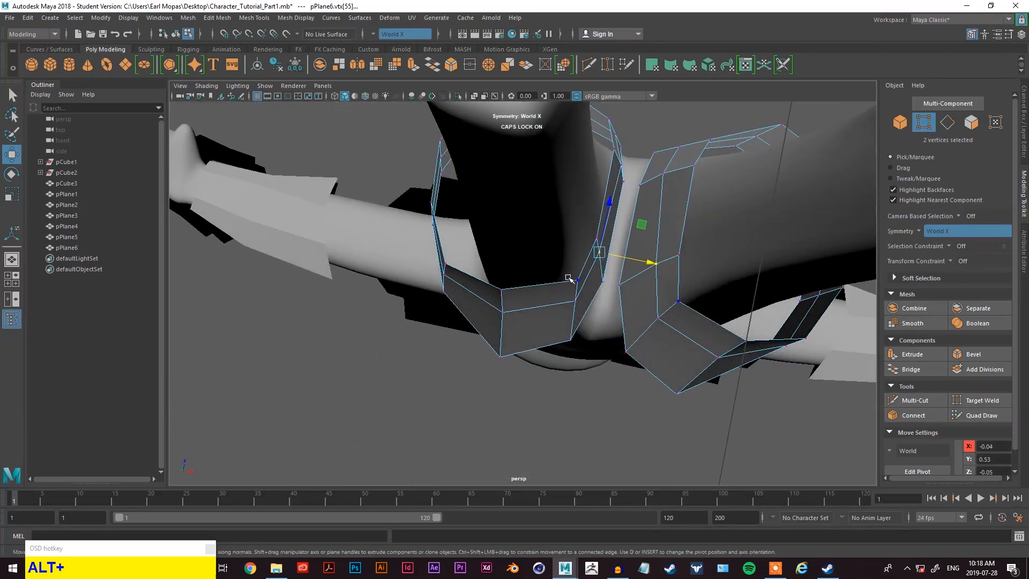
left_click_drag(610, 288, 639, 374, "alt")
scroll(632, 329, "down", 5)
left_click_drag(632, 328, 613, 299, "alt")
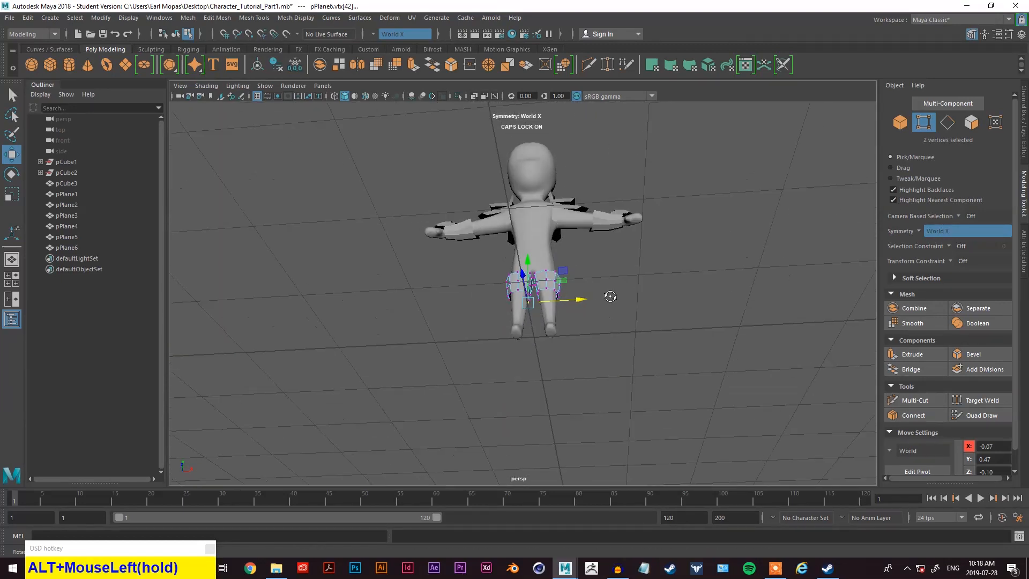
- Return to object mode and inspect the closed knee guards on the whole character
right_click(657, 228)
right_click_drag(681, 208, 686, 210)
left_click(689, 244)
left_click_drag(689, 245, 634, 300, "alt")
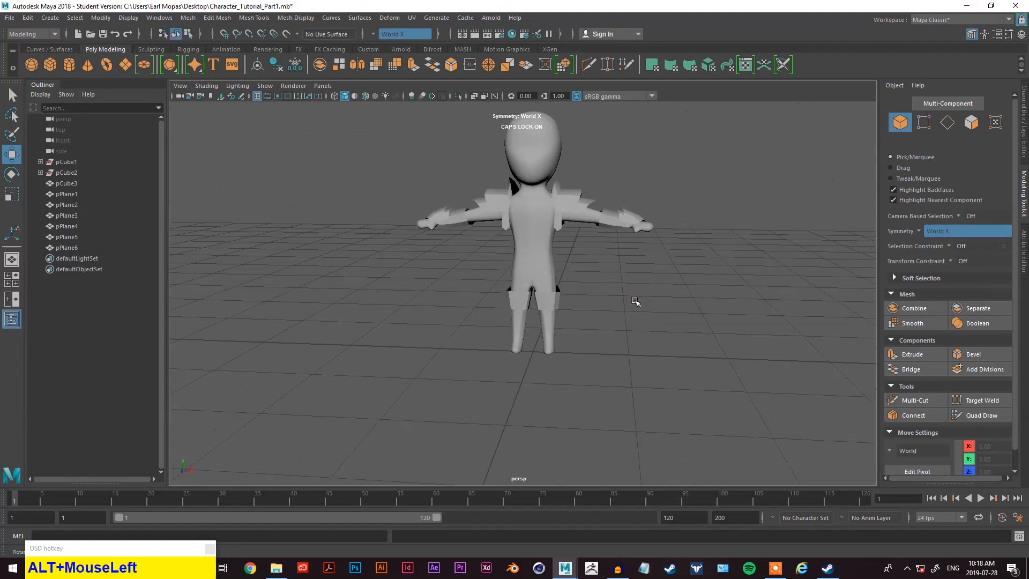
middle_click_drag(616, 276, 576, 349, "alt")
left_click_drag(576, 349, 556, 358, "alt")
scroll(581, 321, "up", 5)
left_click_drag(582, 320, 607, 248, "alt")
scroll(597, 349, "down", 4)
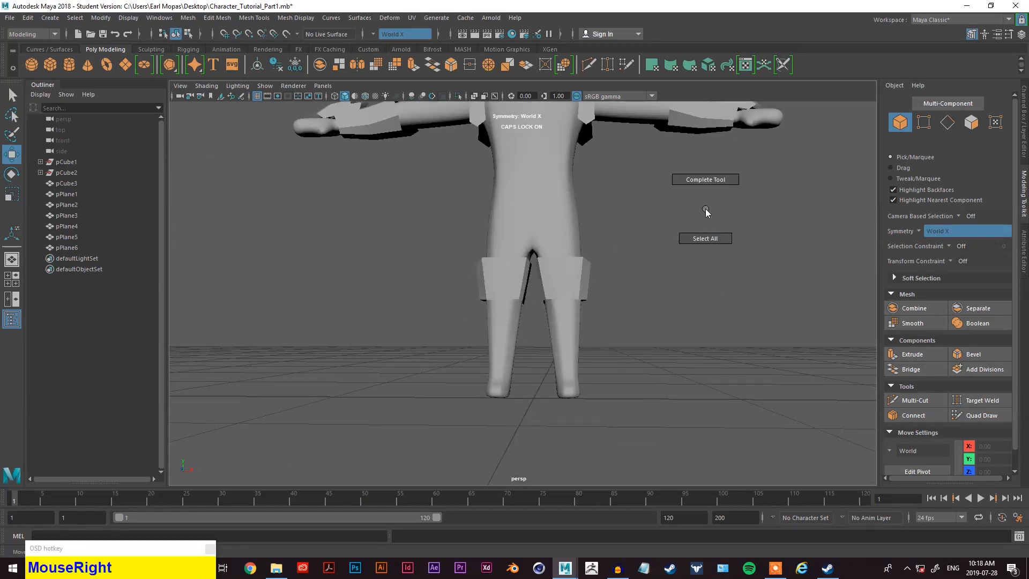
- Select the bottom border edges of both knee guards and extrude them
left_click(572, 278)
scroll(572, 279, "up", 4)
left_click_drag(597, 315, 631, 295, "alt")
right_click_drag(729, 251, 726, 219)
left_click_drag(639, 305, 624, 339, "alt")
key("q")
key("g")
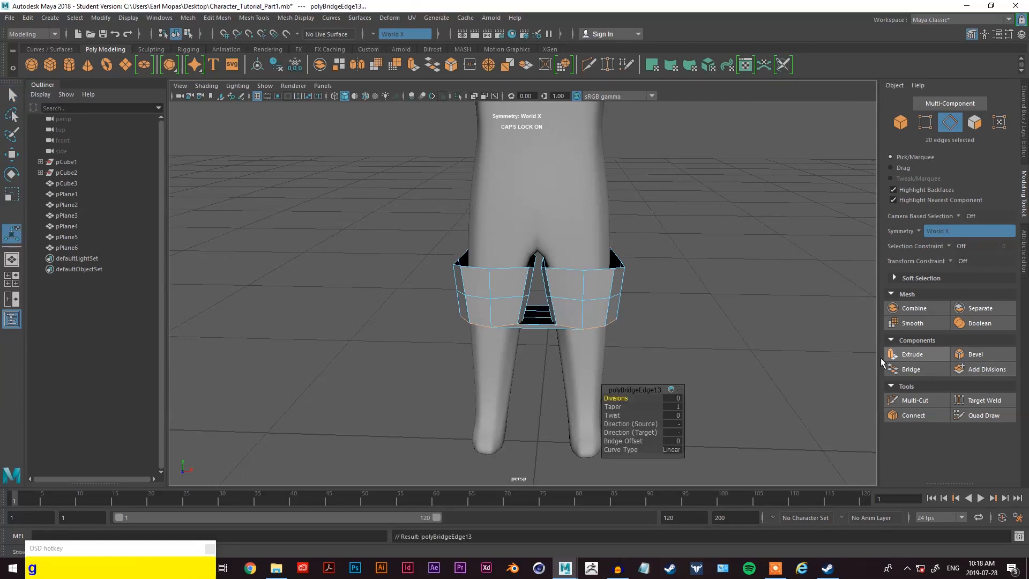
key("ctrl+z")
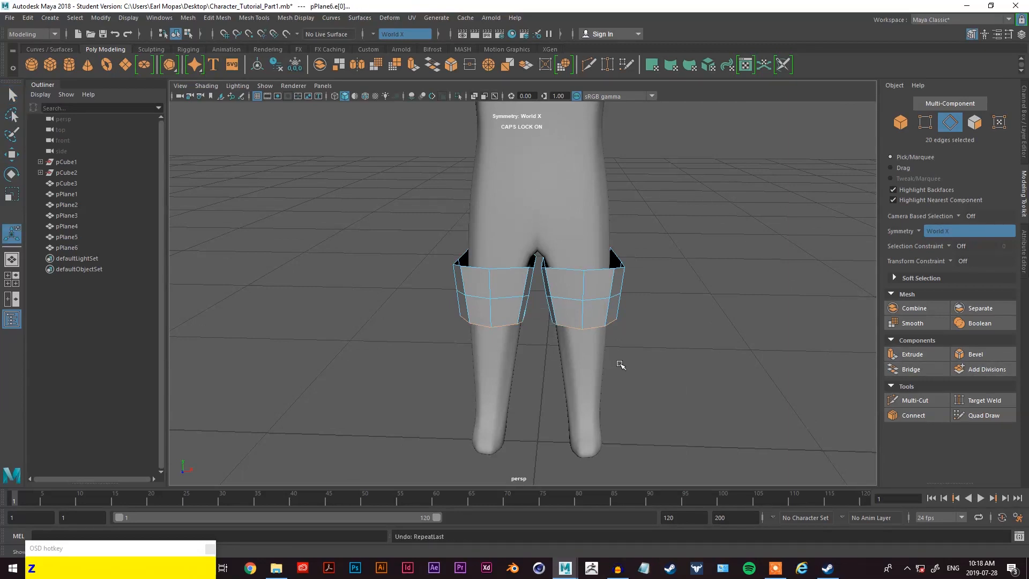
left_click(906, 356)
left_click_drag(547, 342, 549, 358)
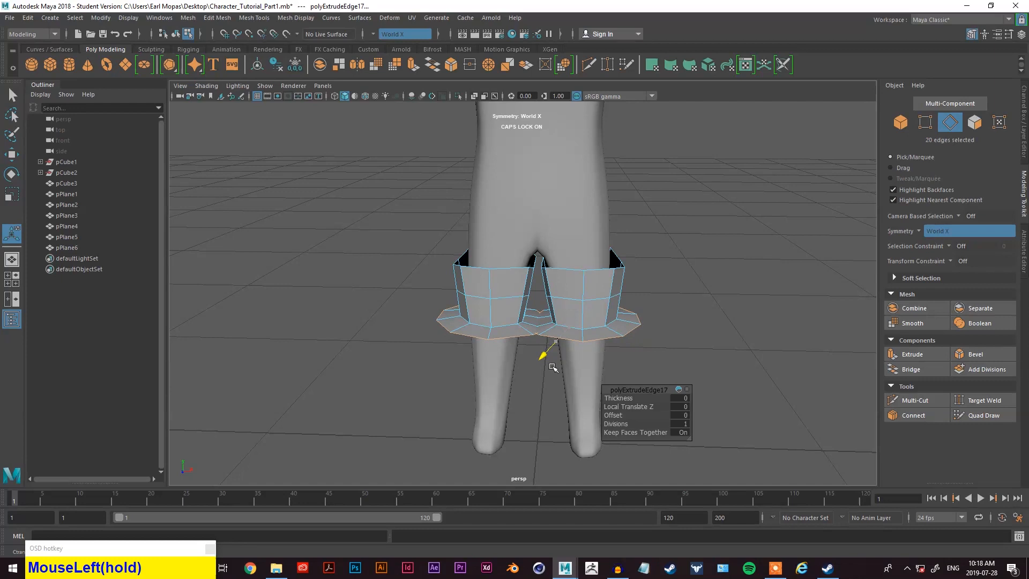
- Move the extruded bottom borders down the shins to the ankles
key("w")
left_click_drag(584, 312, 586, 360)
scroll(587, 391, "up", 2)
key("w")
key("e")
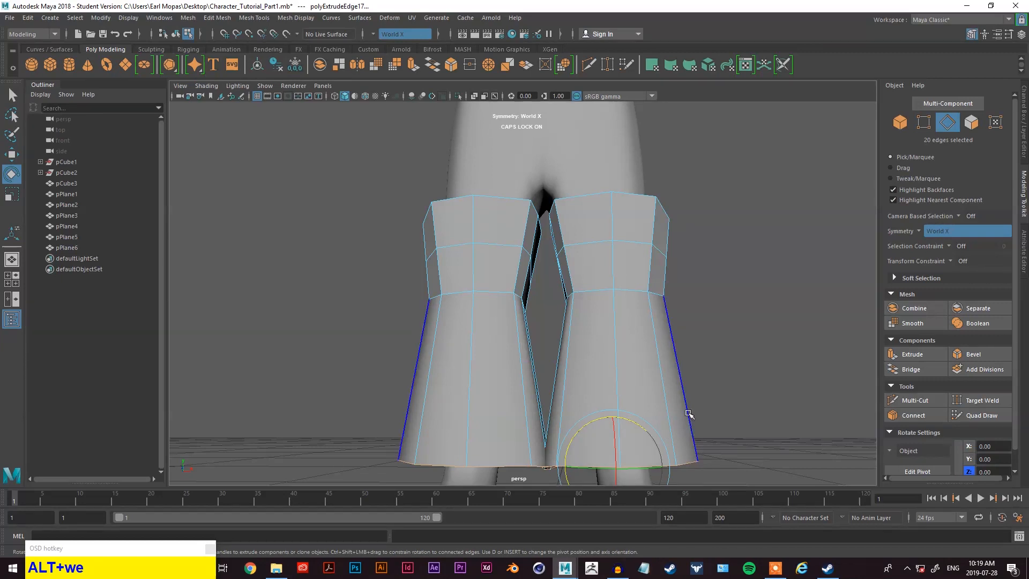
- Scale the lower borders of the leg guards inward so they taper around the ankles
middle_click_drag(687, 413, 654, 345, "alt")
key("r")
left_click_drag(653, 343, 511, 391, "alt")
key("w")
key("w")
key("e")
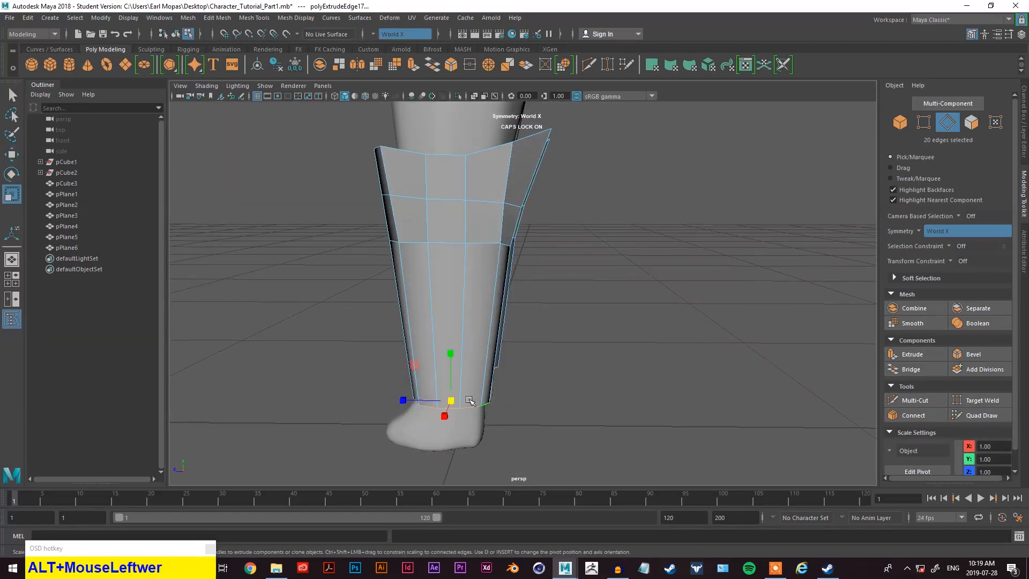
- Scale and shift the lower borders of the leg guards front to back so they fit around the ankles
left_click_drag(402, 399, 411, 401)
key("w")
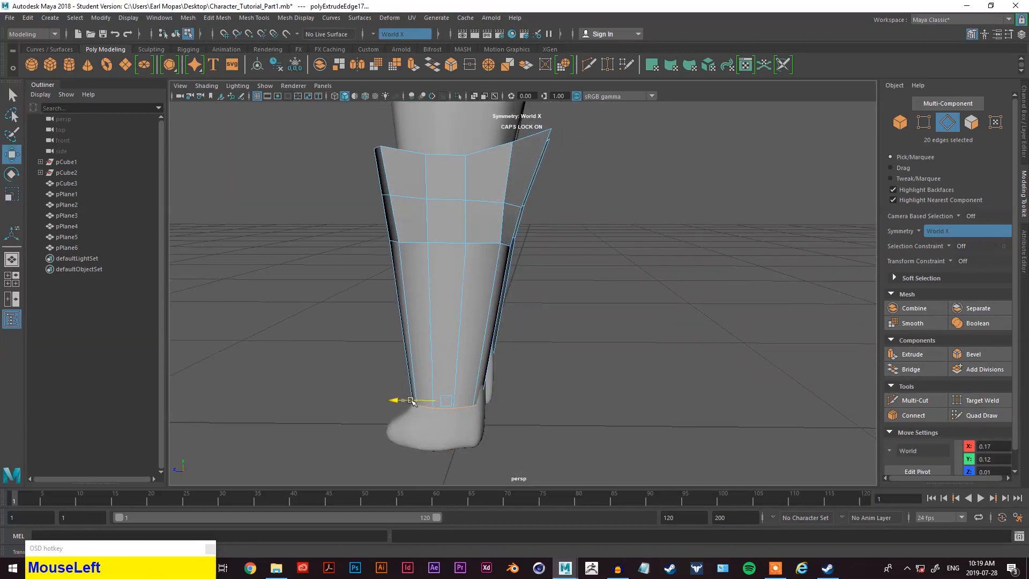
key("e")
key("r")
left_click(402, 400)
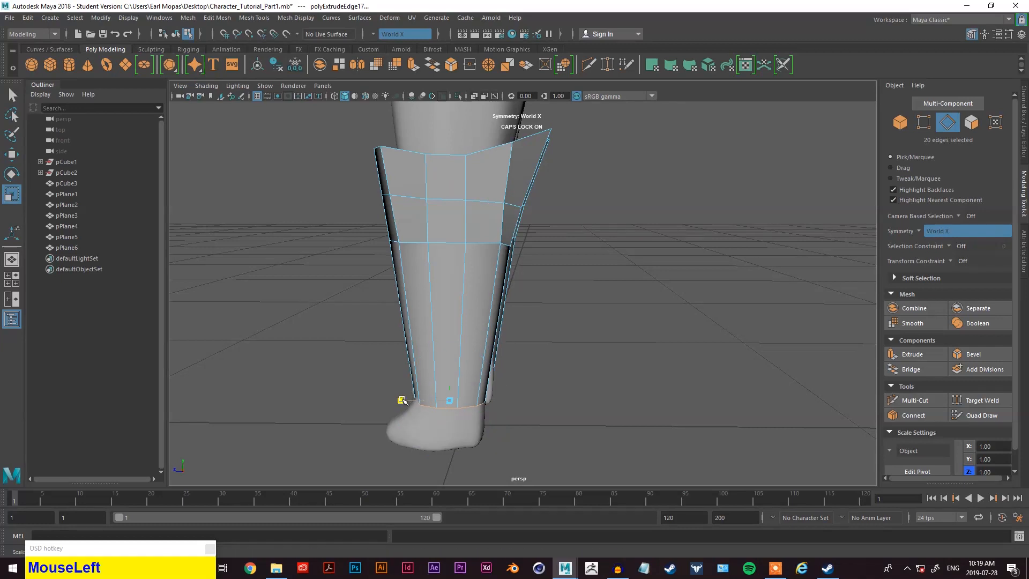
- Adjust the width and sideways position of the lower borders so both guards sit centred on the ankles
left_click_drag(397, 404, 415, 382, "alt")
key("w")
left_click(414, 379)
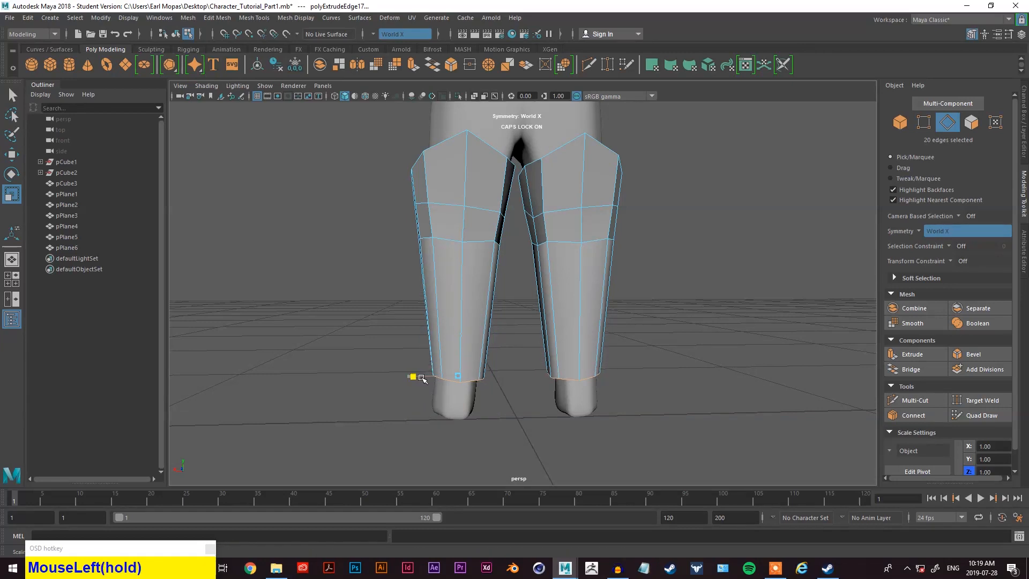
key("w")
left_click_drag(413, 375, 647, 401, "alt")
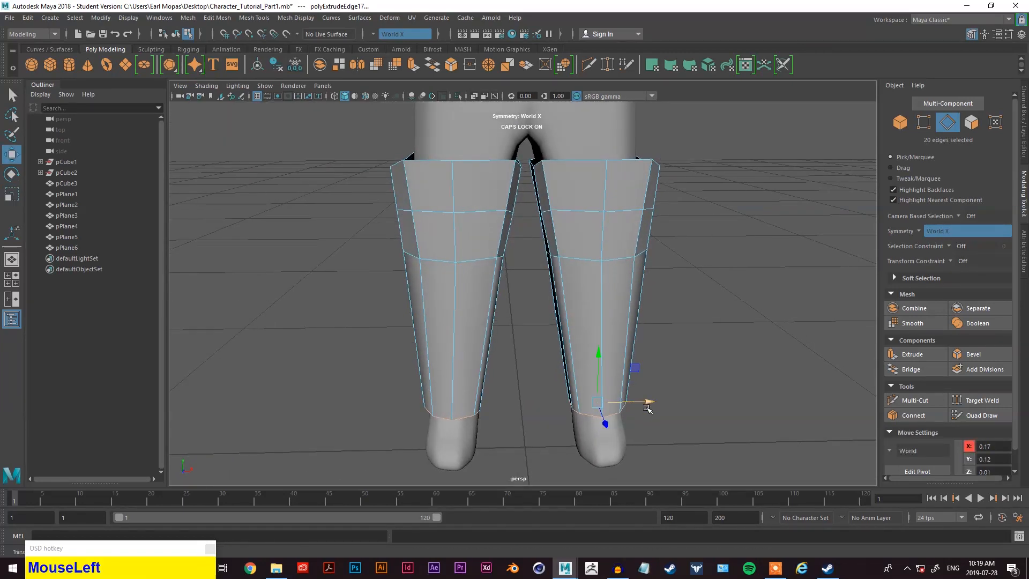
key("r")
key("e")
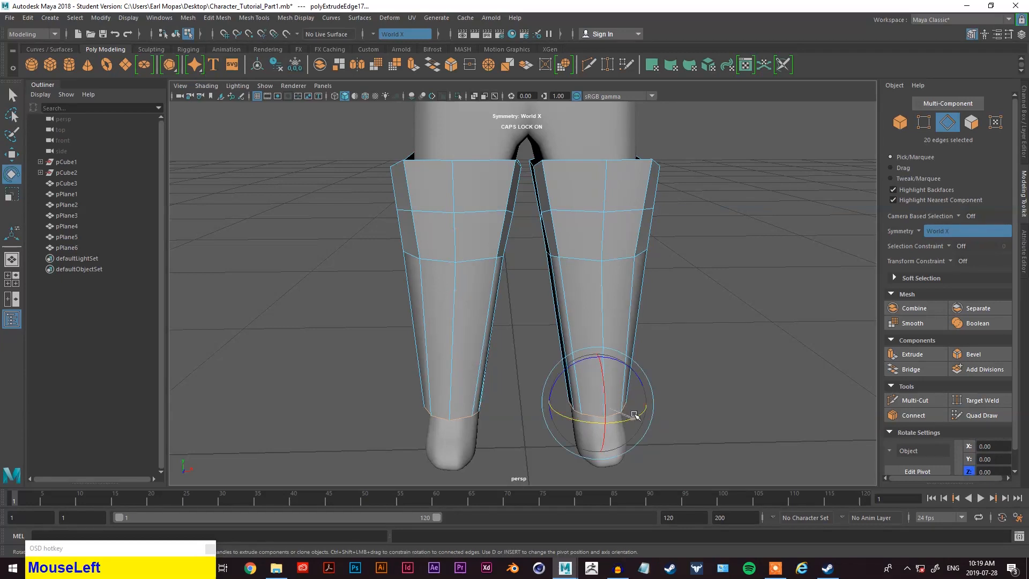
scroll(638, 407, "down", 3)
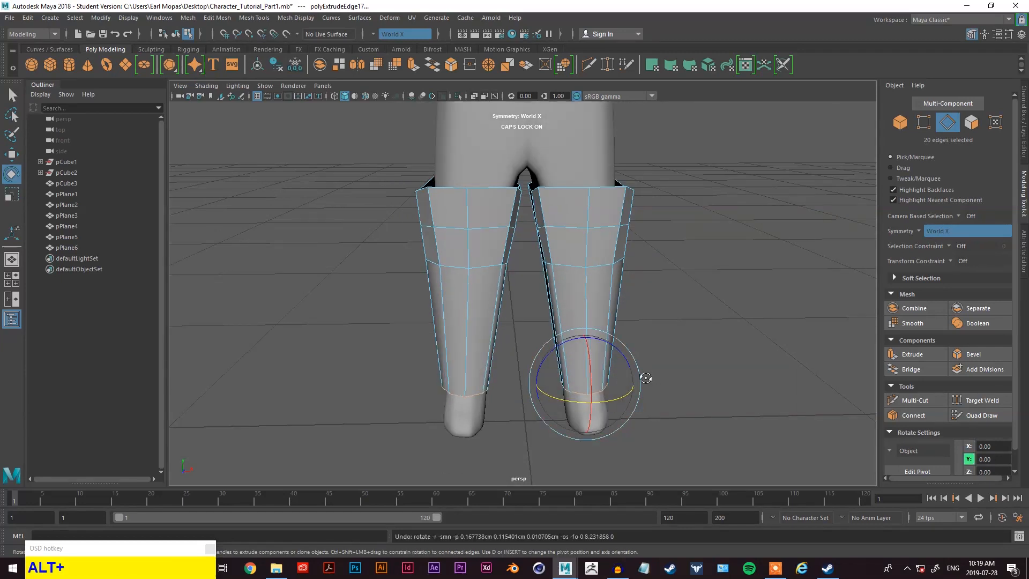
- Insert an edge loop around both shin guards just below the knee section
scroll(643, 375, "down", 4)
left_click_drag(625, 351, 617, 407, "alt")
middle_click_drag(616, 408, 593, 269, "alt")
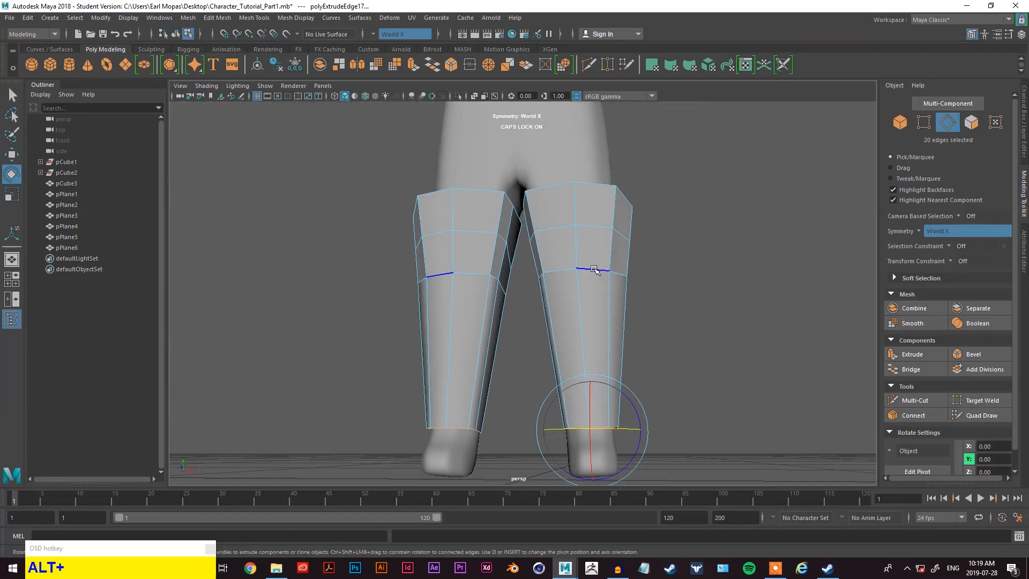
left_click_drag(625, 323, 651, 303, "alt")
right_click(738, 207)
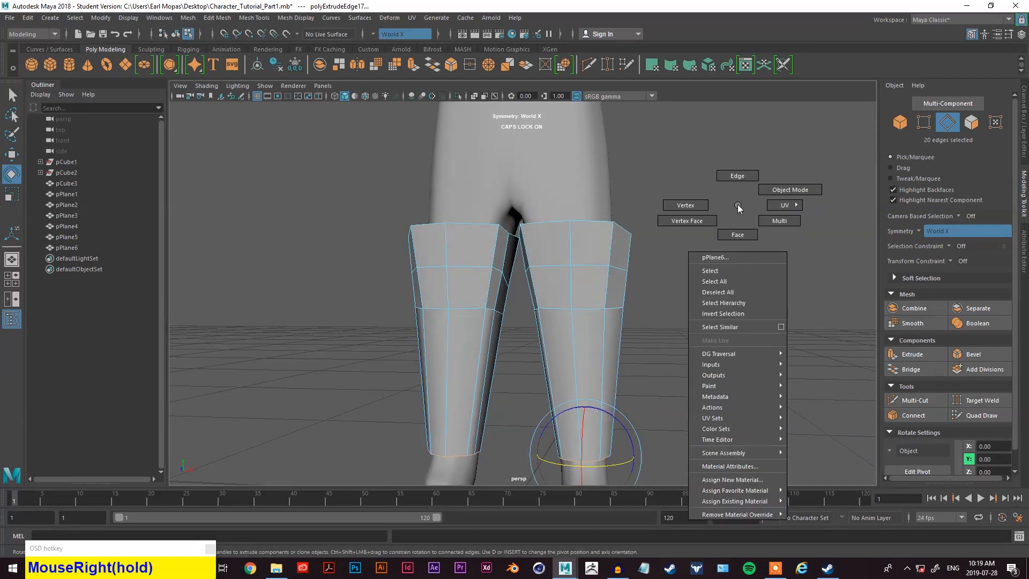
right_click_drag(741, 195, 739, 178)
key("q")
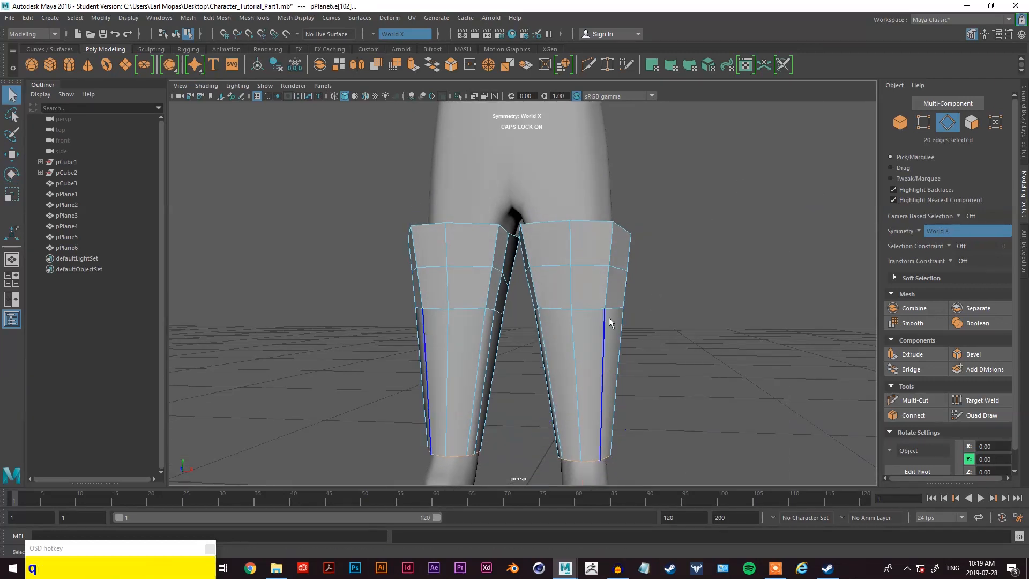
left_click(621, 325)
key("space")
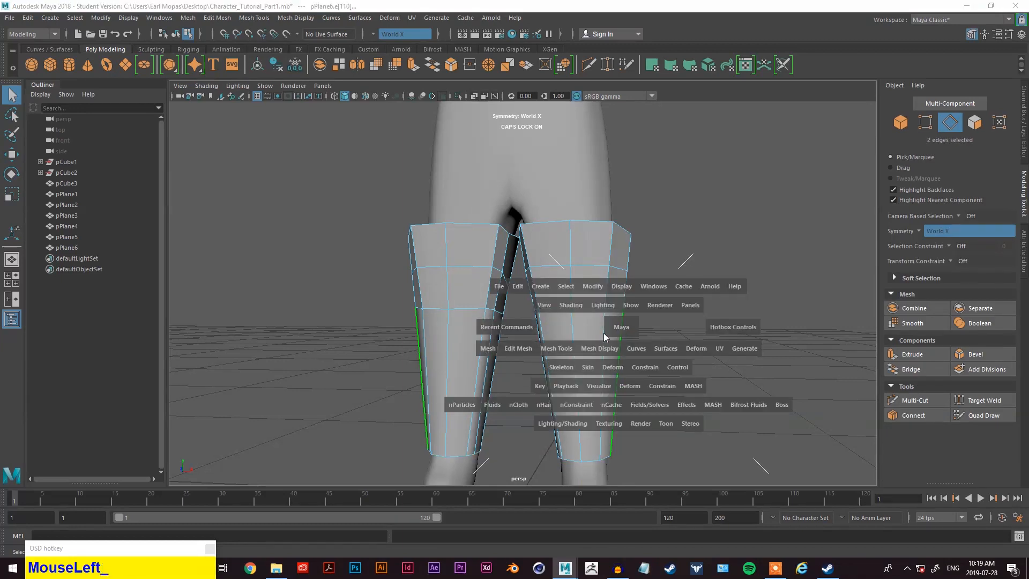
left_click(518, 348)
key("space")
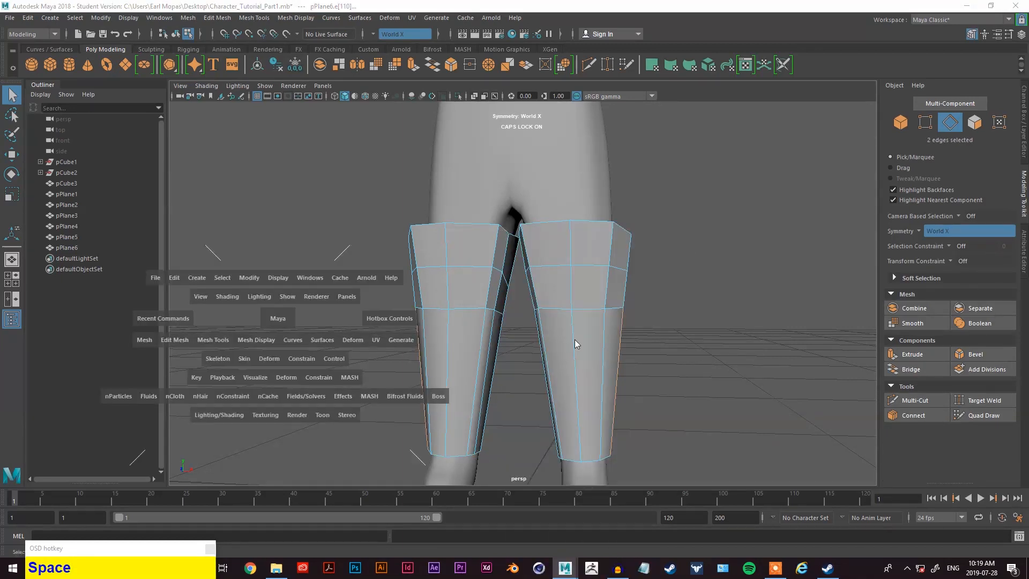
left_click_drag(224, 339, 246, 422)
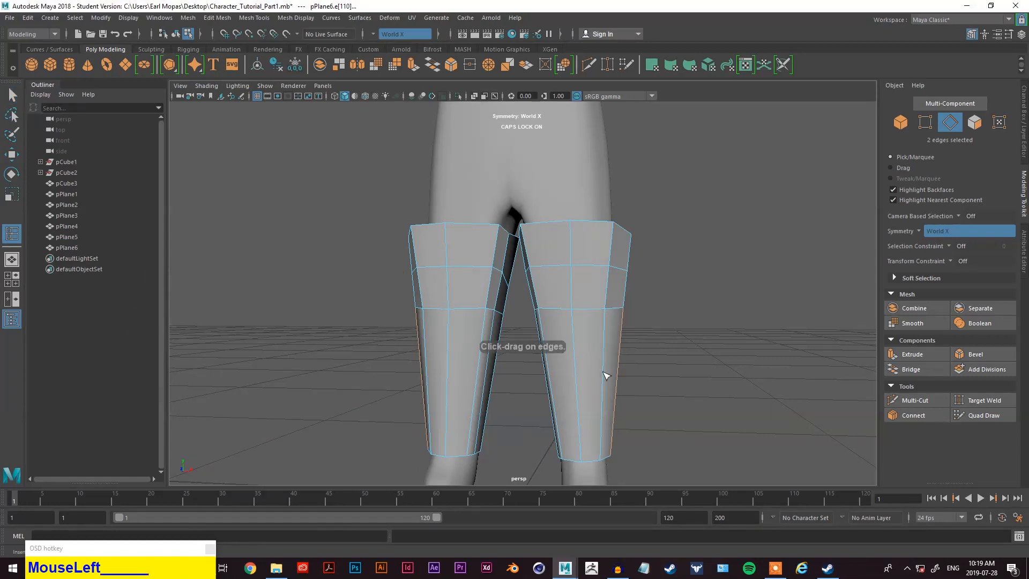
scroll(608, 327, "up", 3)
left_click_drag(613, 338, 616, 316, "alt")
- Scale the new edge loop inward in width and depth to form a stepped ledge under the knee guards
key("w")
key("r")
left_click(631, 333)
left_click_drag(628, 333, 508, 373)
left_click_drag(402, 358, 381, 365)
middle_click_drag(410, 390, 471, 179, "alt")
left_click_drag(471, 179, 570, 241, "alt")
scroll(578, 235, "down", 2)
left_click_drag(676, 217, 643, 271, "alt")
middle_click_drag(643, 267, 611, 252, "alt")
left_click_drag(610, 252, 583, 316, "alt")
left_click_drag(642, 283, 632, 284)
scroll(549, 302, "up", 2)
scroll(527, 272, "down", 2)
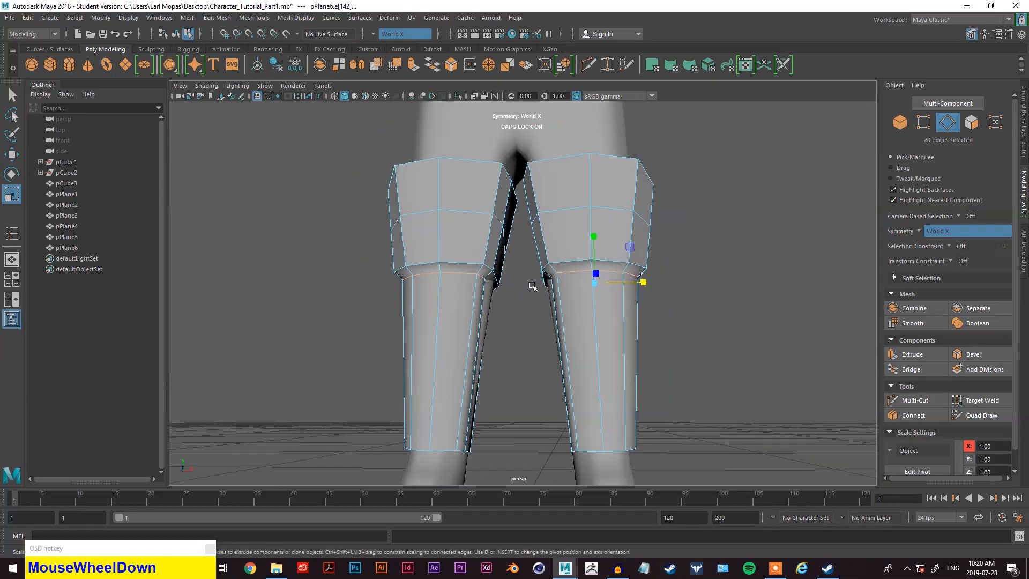
- Select the vertices around the inner side of the knee guards' ledge, using wireframe display to reach the hidden ones
right_click_drag(722, 237, 669, 238)
scroll(507, 300, "up", 2)
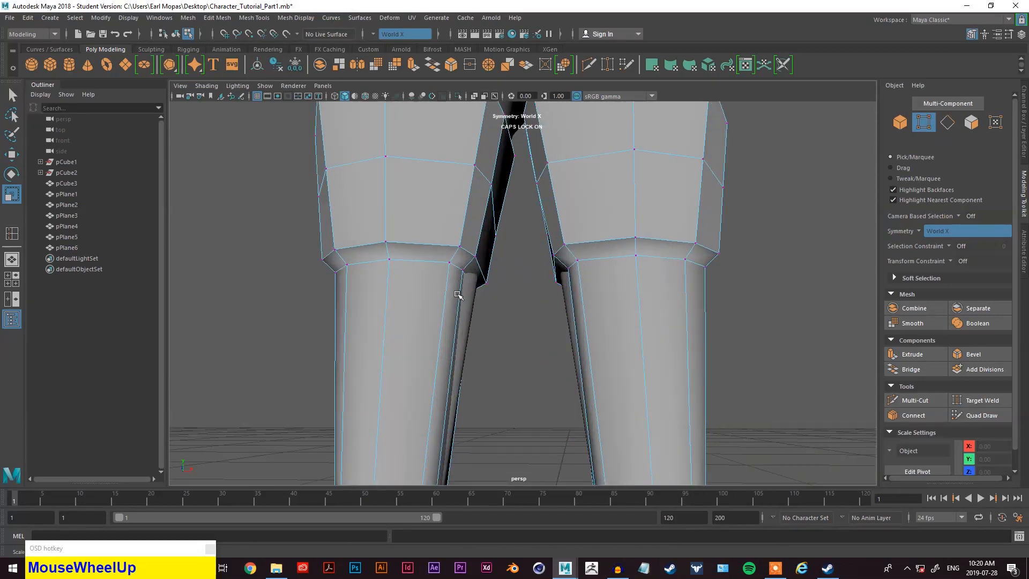
left_click(459, 271)
left_click_drag(459, 272, 460, 295, "alt")
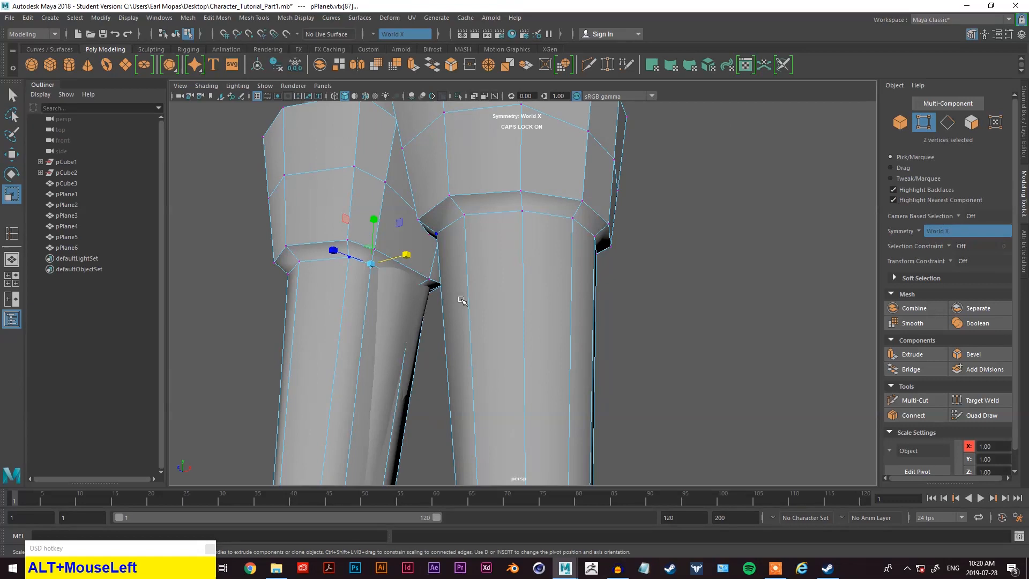
key("5")
key("4")
scroll(424, 289, "up", 3)
left_click_drag(376, 304, 388, 256, "alt")
middle_click_drag(388, 257, 445, 315, "alt")
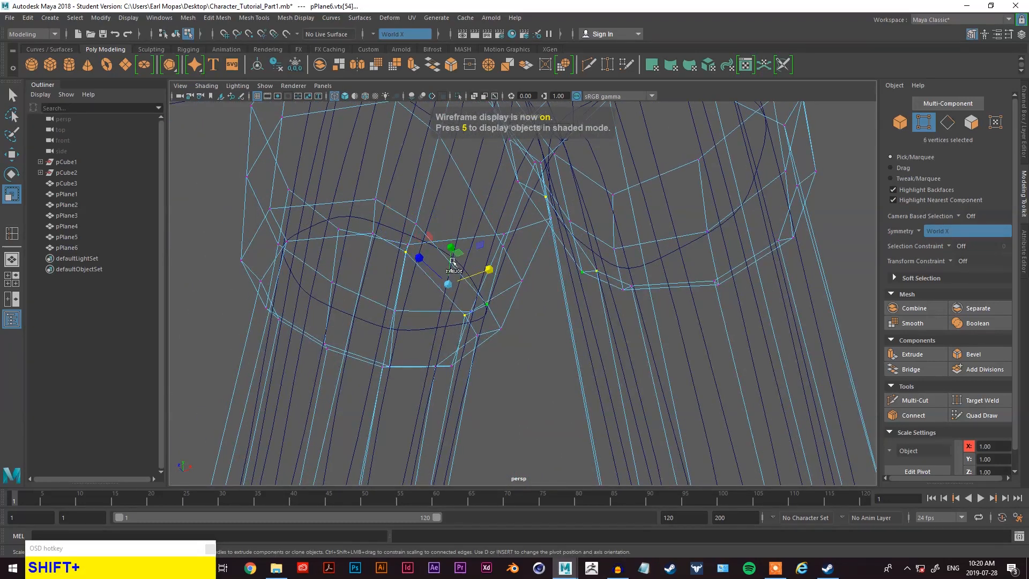
key("shift+q")
left_click_drag(413, 236, 451, 302, "alt")
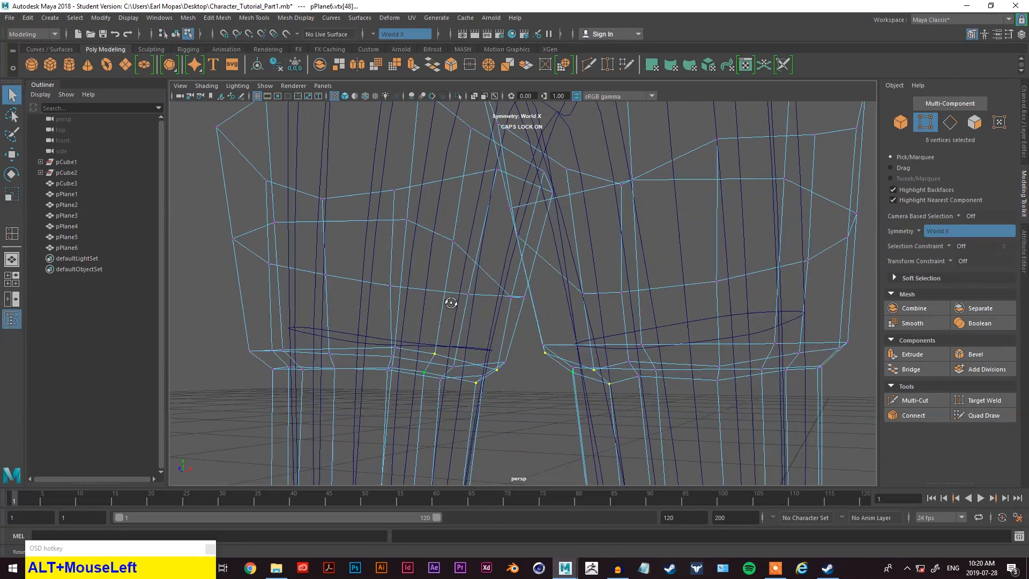
middle_click_drag(493, 338, 517, 248, "alt")
left_click_drag(516, 248, 597, 317, "alt")
- Return to shaded display, clear the vertex selection and examine the leg guards down to the feet
key("alt+w")
key("5")
mouse_move(625, 352)
left_mouse_down("alt")
mouse_move(595, 317)
mouse_move(601, 291)
left_mouse_up("alt")
mouse_move(602, 292)
middle_mouse_down("alt")
mouse_move(549, 364)
mouse_move(574, 310)
middle_mouse_up("alt")
scroll(545, 294, "down", 3)
left_click_drag(544, 294, 595, 292, "alt")
left_click(690, 295)
scroll(609, 310, "down", 3)
scroll(577, 283, "down", 3)
scroll(594, 292, "up", 5)
left_click_drag(583, 327, 595, 217, "alt")
scroll(606, 249, "up", 3)
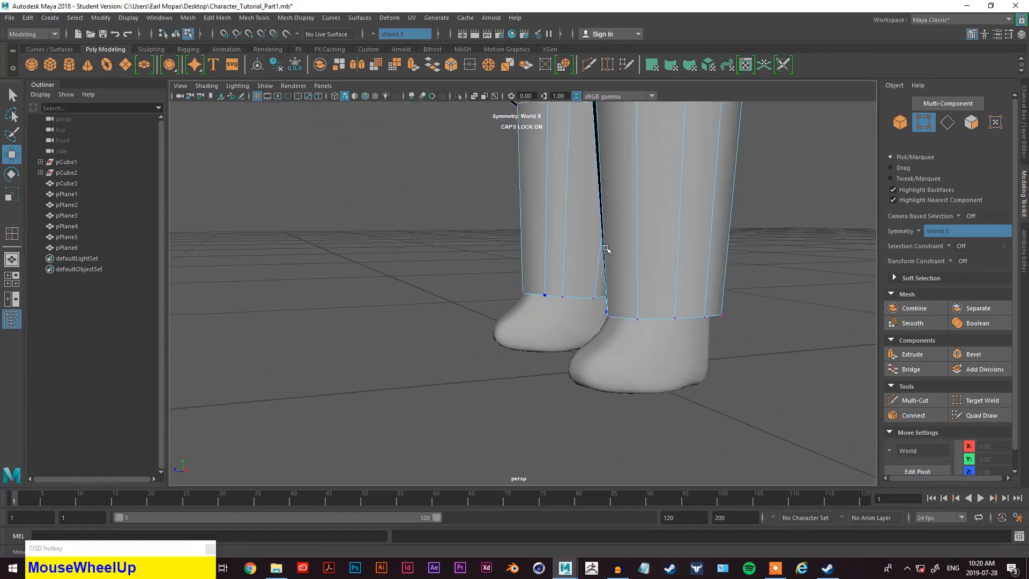
- Select the bottom border edge loops at both ankles and extrude them outward into flared rims
key("q")
right_click_drag(389, 210, 390, 181)
left_click(617, 316)
left_click_drag(617, 316, 708, 363, "alt")
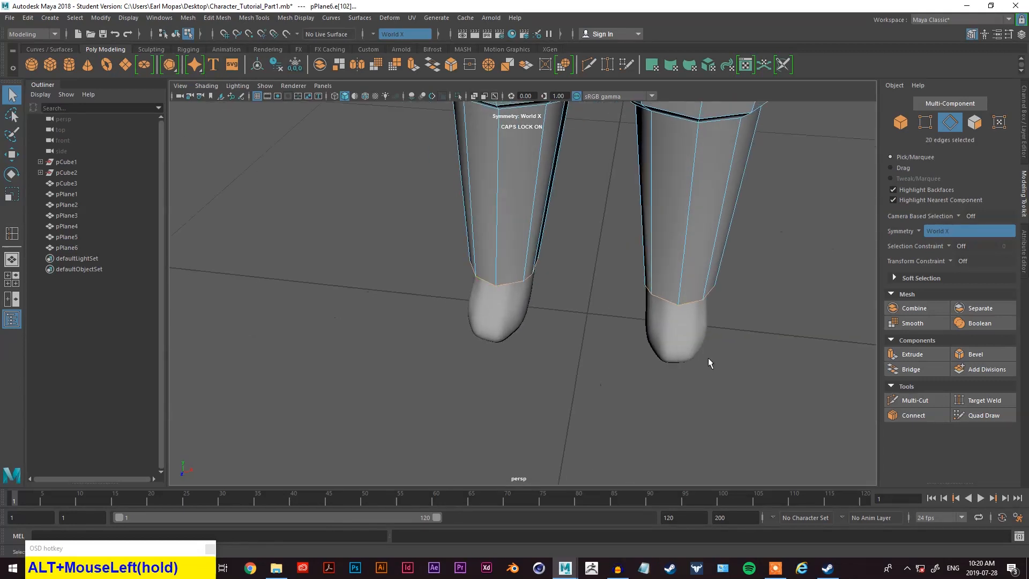
left_click(916, 362)
left_click_drag(770, 356, 509, 359, "alt")
key("alt+w")
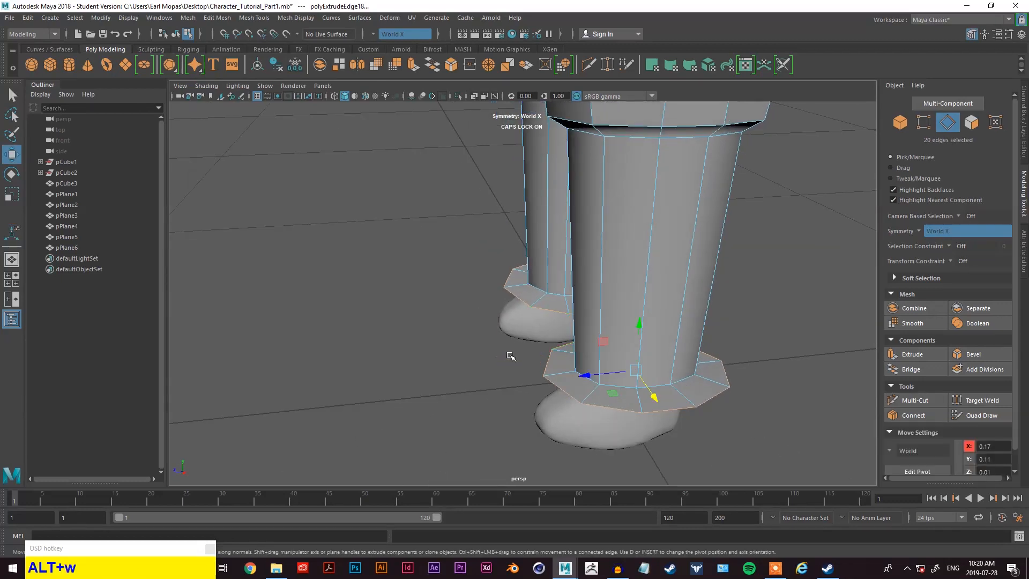
- Move the extruded rims forward and down over the feet, and narrow them in width
left_click_drag(587, 380, 549, 364)
key("w")
left_click_drag(561, 304, 697, 335)
scroll(561, 346, "down", 3)
key("e")
key("r")
left_click_drag(677, 296, 663, 301)
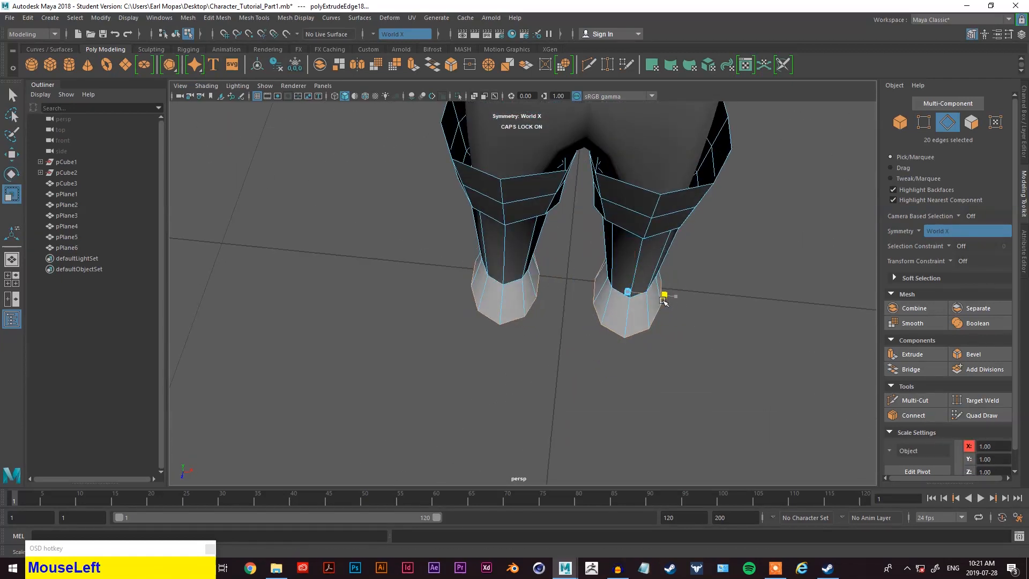
- Shift the foot rims along the length of the feet and refine their scale so they cover the toes
left_click_drag(675, 333, 575, 311, "alt")
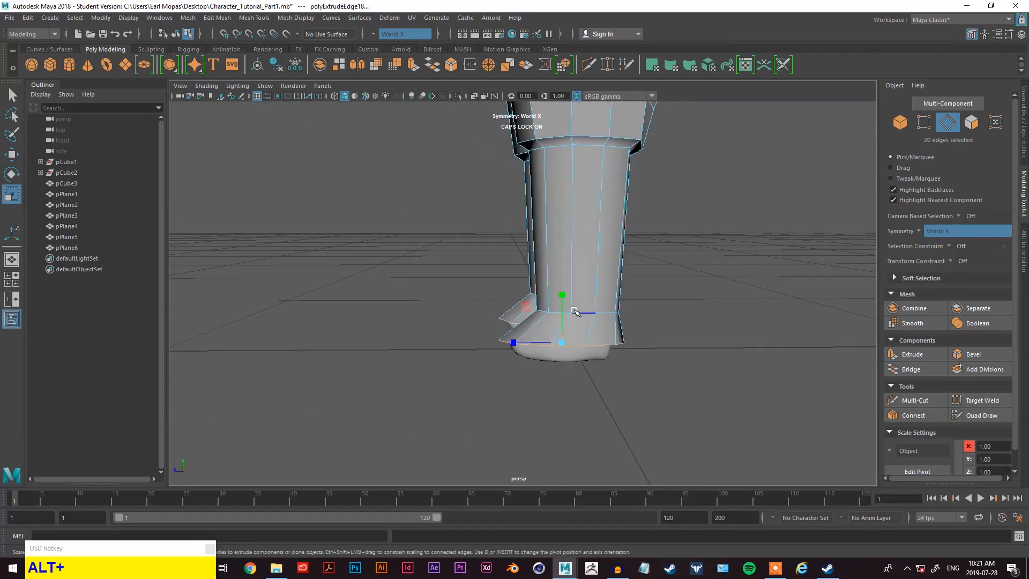
key("alt+w")
left_click_drag(511, 341, 509, 343)
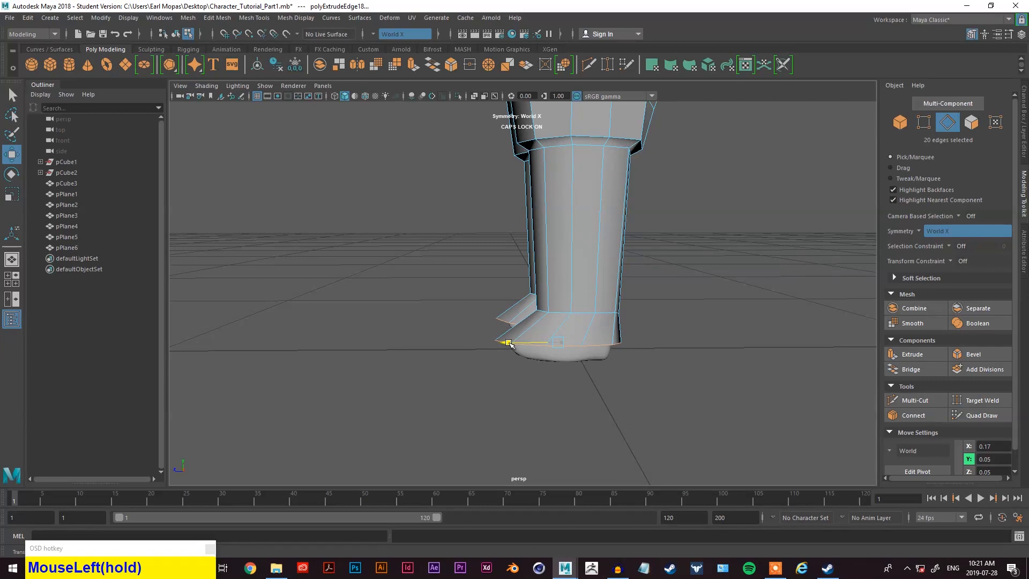
scroll(511, 343, "down", 4)
left_click_drag(511, 343, 664, 358, "alt")
key("w")
key("e")
key("r")
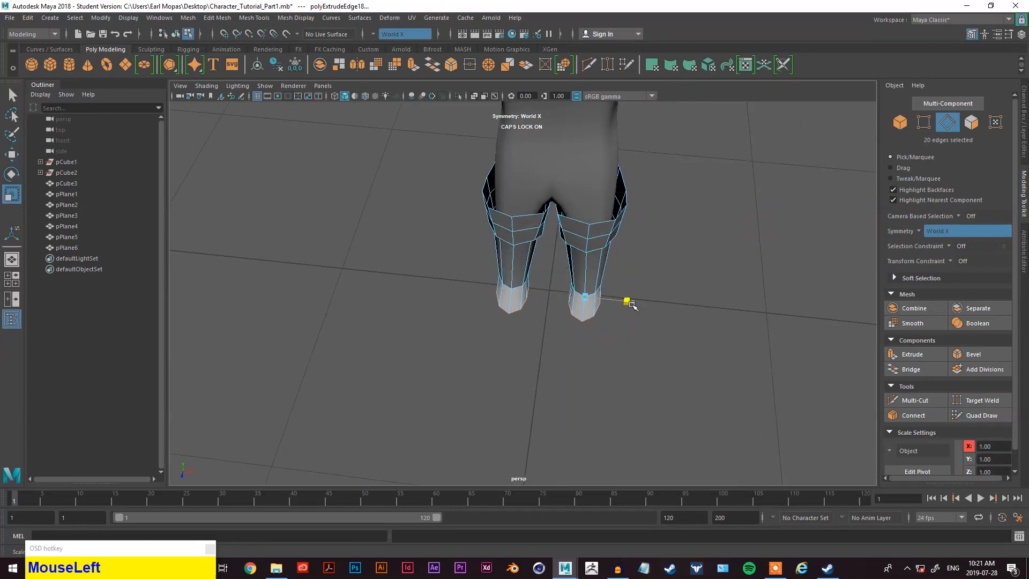
- Rotate the foot rims about the vertical axis to follow the feet, and check the fit from several sides
left_click_drag(634, 313, 639, 327, "alt")
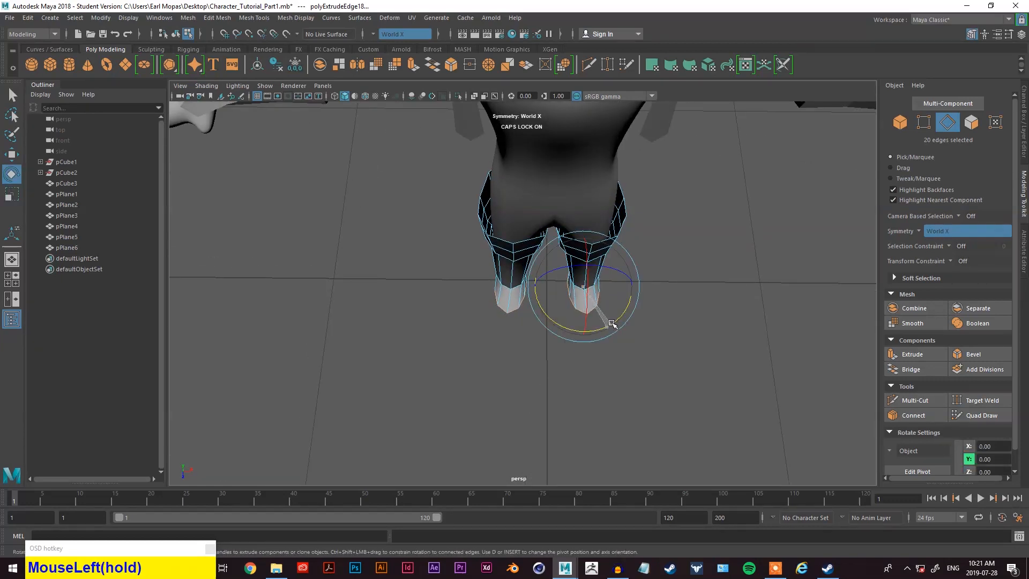
left_click_drag(616, 310, 659, 289, "alt")
middle_click_drag(659, 289, 538, 274, "alt")
scroll(535, 279, "up", 8, "alt")
left_click_drag(509, 298, 567, 288, "alt")
scroll(652, 282, "down", 6)
scroll(523, 285, "up", 5)
middle_click_drag(523, 285, 689, 138, "alt")
scroll(427, 261, "down", 6)
left_click_drag(691, 274, 539, 259, "alt")
scroll(385, 246, "up", 4)
middle_click_drag(385, 247, 588, 271, "alt")
left_click_drag(587, 272, 523, 280, "alt")
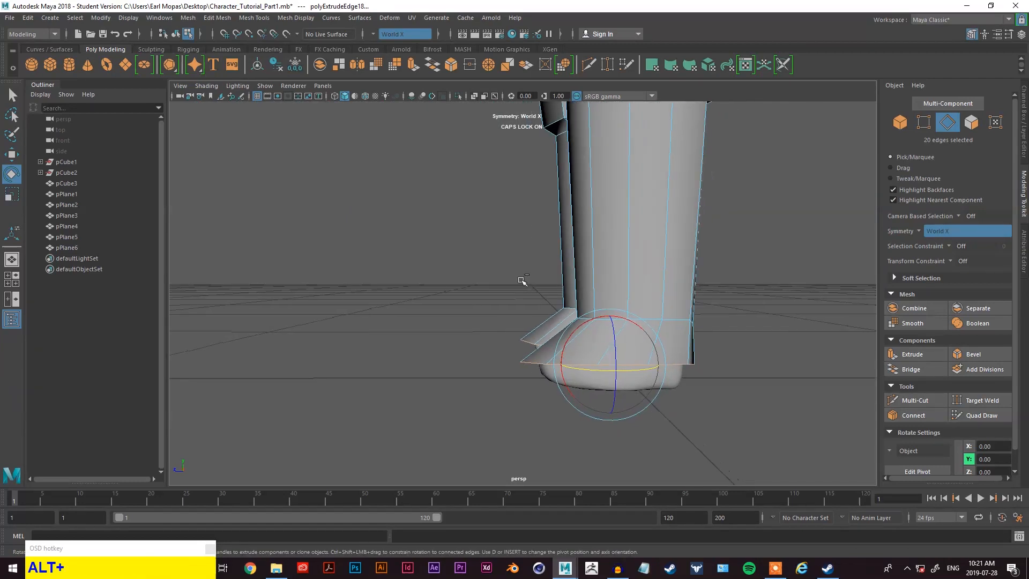
- Extrude the foot rims again and move the new borders down to the soles
key("q")
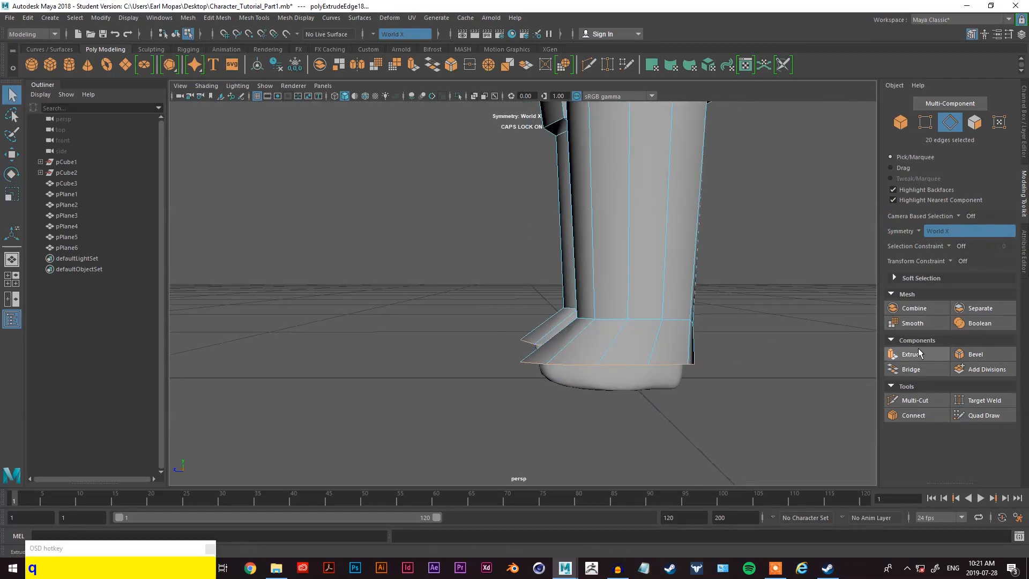
key("g")
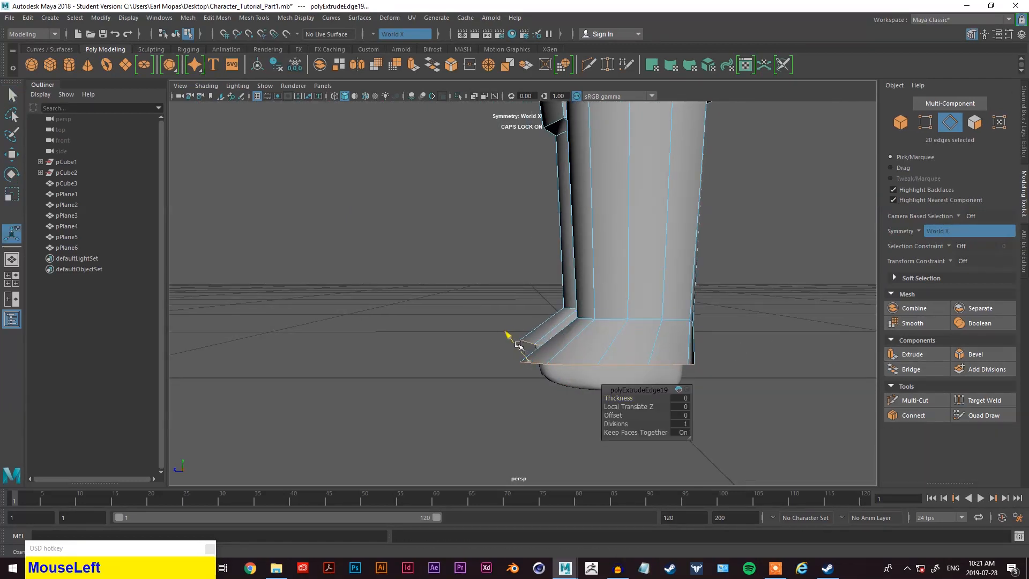
left_click_drag(504, 330, 510, 413, "alt")
middle_click_drag(509, 413, 534, 280, "alt")
key("q")
key("w")
left_click_drag(582, 292, 580, 318)
left_click_drag(580, 317, 552, 242, "alt")
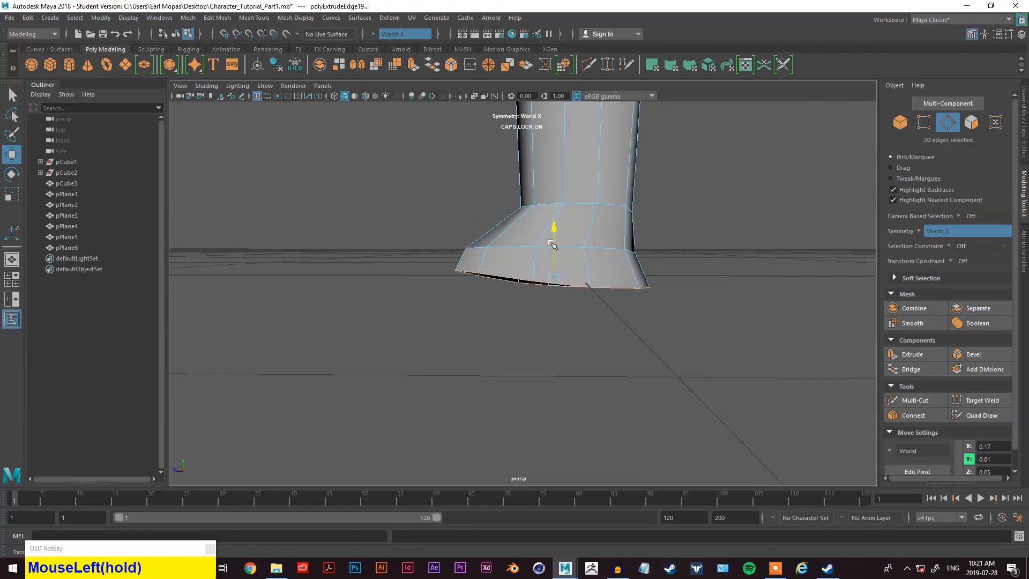
- Scale the sole borders in width and length so the sides of the foot guards run nearly vertical
key("e")
key("r")
left_click_drag(552, 242, 680, 324, "alt")
middle_click_drag(680, 325, 595, 322, "alt")
left_click_drag(596, 322, 622, 342, "alt")
left_click_drag(749, 331, 662, 313)
left_click_drag(442, 267, 451, 270)
- Tilt the sole borders about the X axis and reposition them to sit flatter on the ground
key("e")
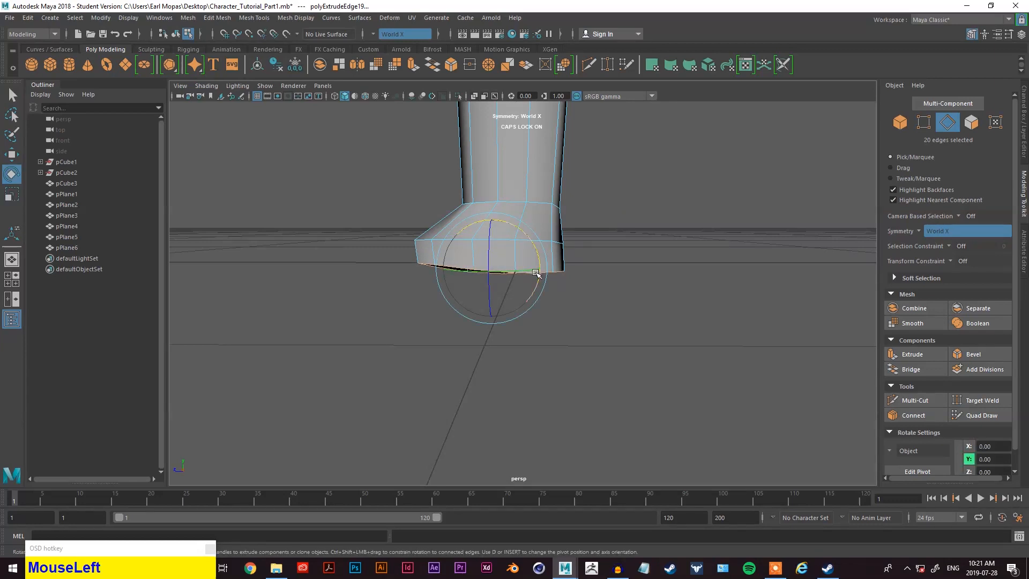
scroll(533, 266, "up", 3)
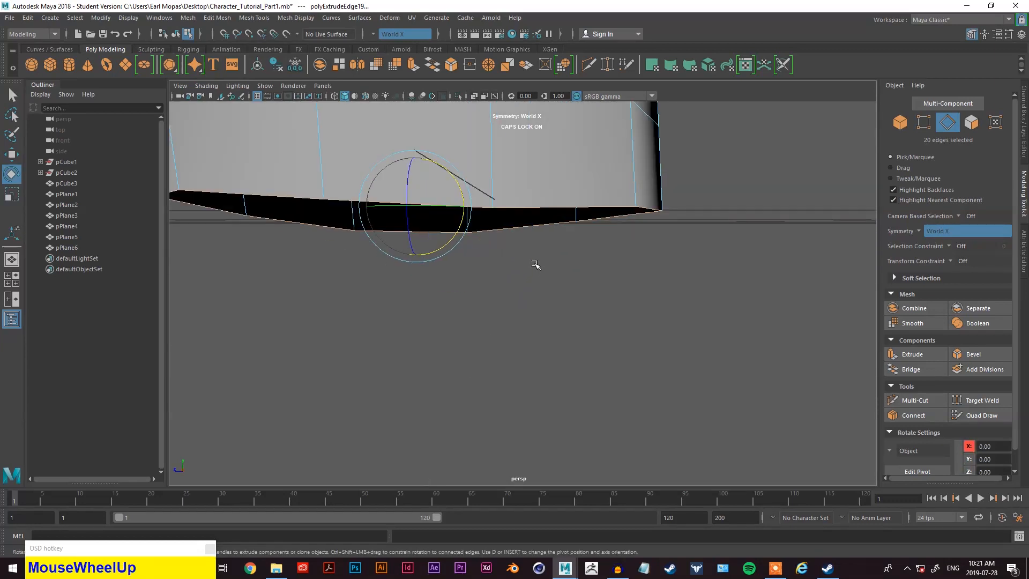
scroll(532, 246, "down", 3)
middle_click_drag(514, 227, 528, 263, "alt")
key("w")
left_click_drag(509, 259, 404, 251)
- Select the front bottom edges of the foot guards, then lower and rotate them to level the toe
scroll(547, 264, "up", 4, "alt")
key("q")
left_click(332, 256)
left_click(341, 262, "shift")
left_click(385, 273, "shift")
key("w")
left_click_drag(394, 243, 394, 247)
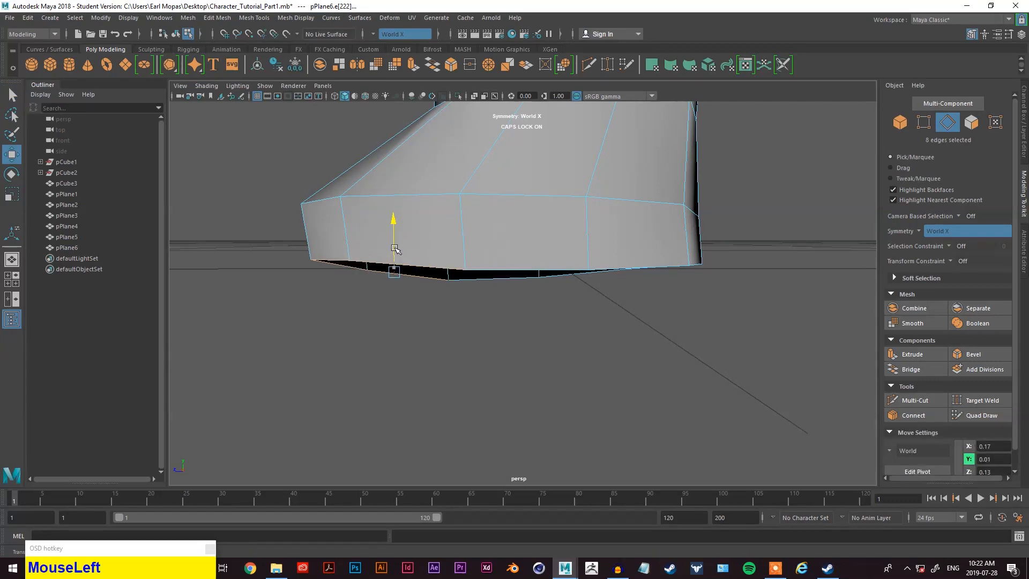
key("e")
left_click_drag(444, 268, 441, 261)
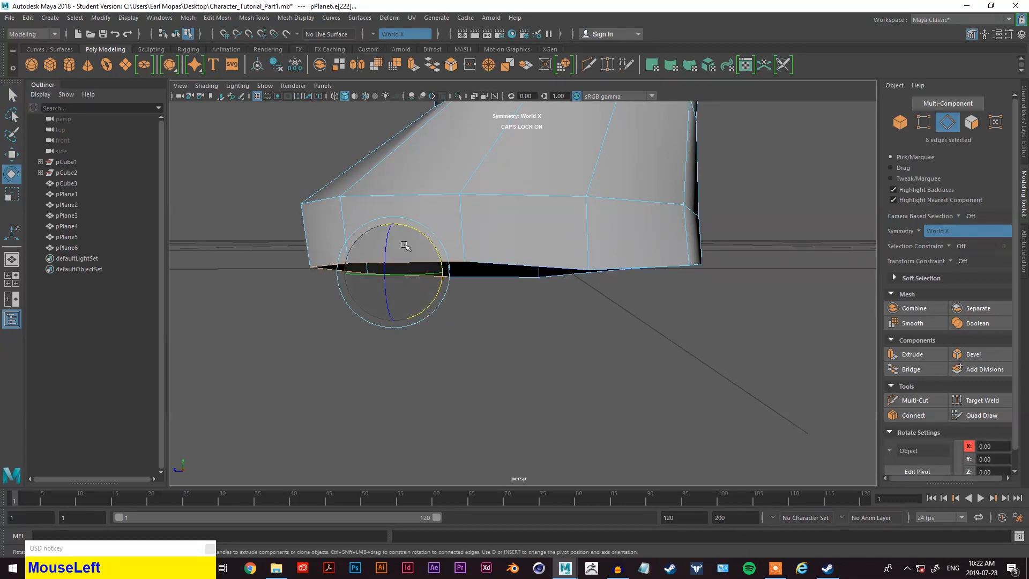
- Move the remaining bottom edges of the foot guards along Y, section by section, to level the sole borders
key("w")
left_click_drag(394, 246, 539, 269)
left_click(699, 277)
left_click_drag(699, 277, 749, 241, "alt")
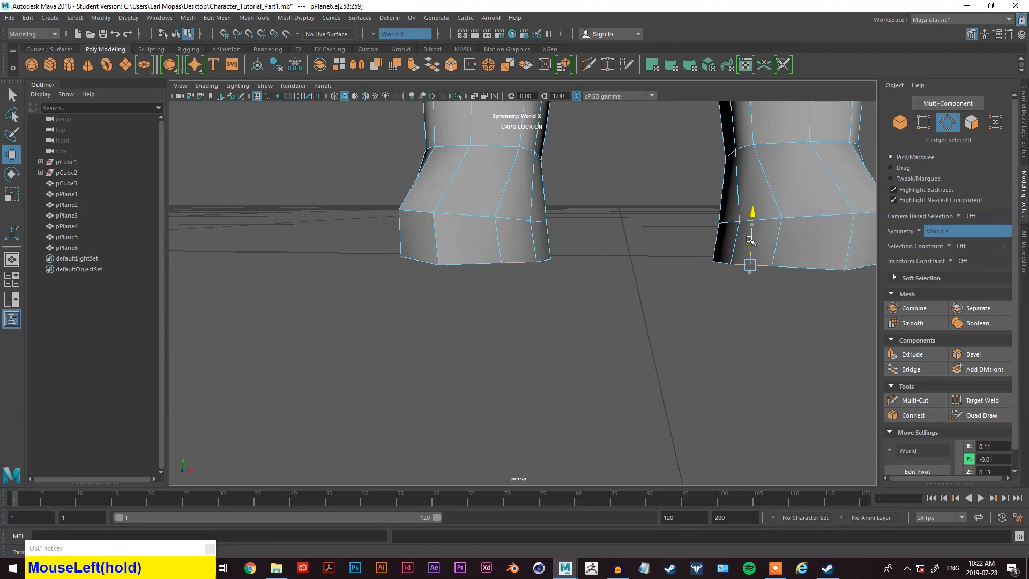
left_click(721, 256)
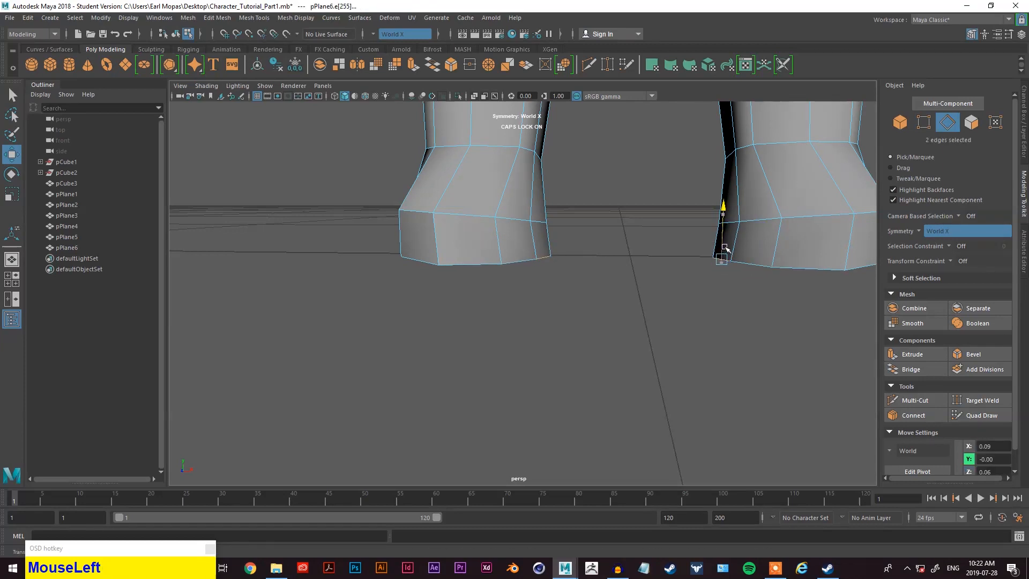
scroll(726, 244, "down", 4)
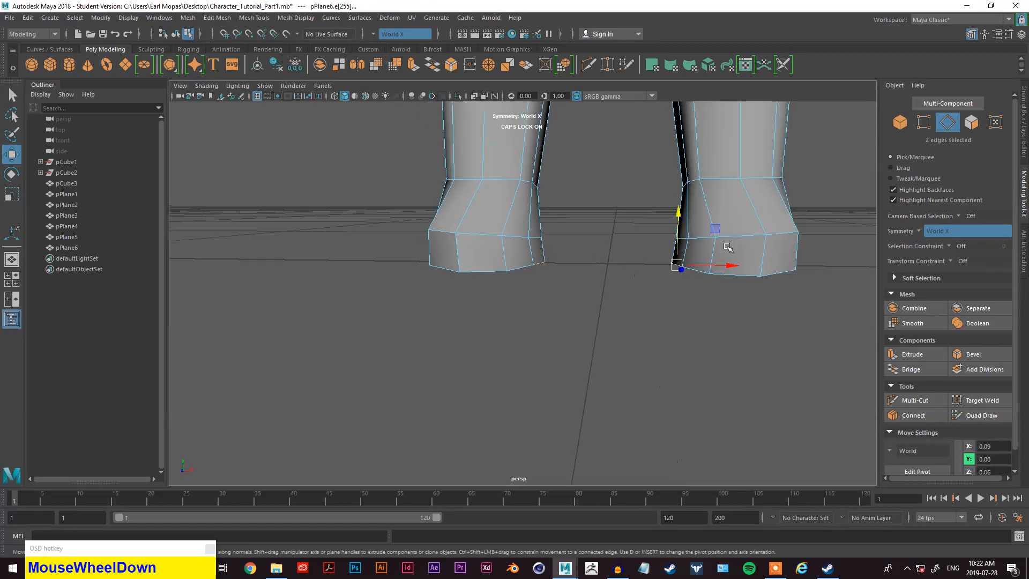
- Try to shift the front bottom edges of the foot guards along X
left_click(696, 276)
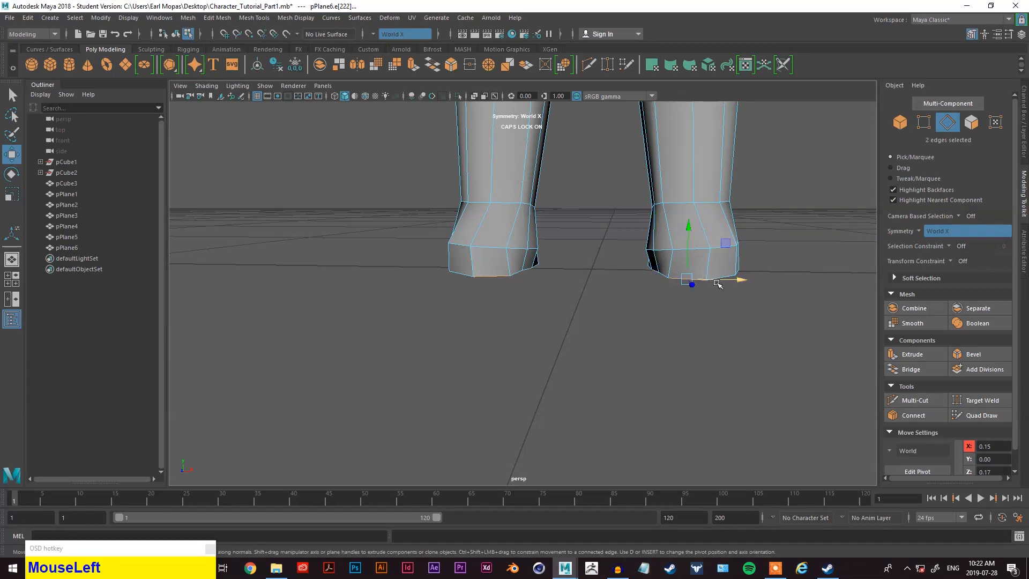
key("z")
key("z")
- Select the complete sole borders of both foot guards, then scale them and shift them along X
key("q")
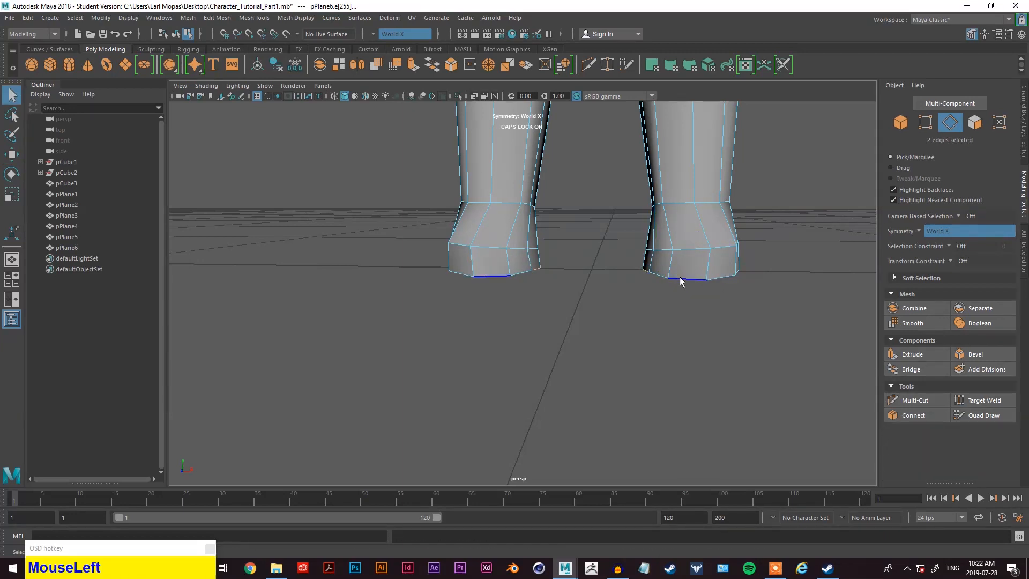
key("e")
key("r")
left_click_drag(691, 270, 620, 246)
left_click_drag(601, 202, 636, 241, "alt")
key("alt+w")
left_click_drag(694, 264, 466, 295)
scroll(636, 301, "down", 3)
scroll(589, 268, "up", 5)
scroll(555, 276, "down", 4)
scroll(554, 269, "up", 3)
scroll(466, 295, "up", 4)
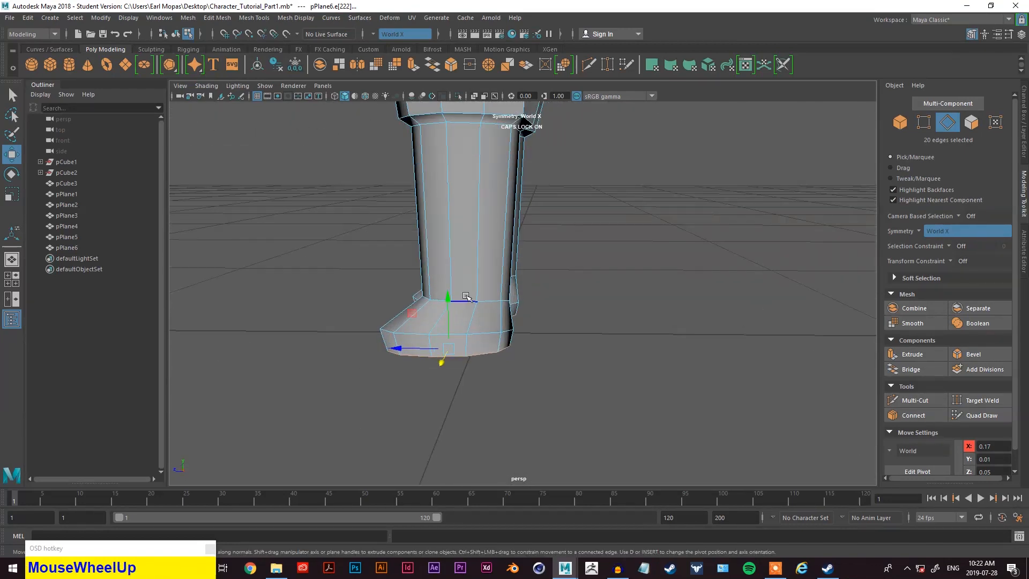
- Select the edge loops along the top of the sole bands and slide them up toward the ankles
key("q")
left_click(412, 333)
key("space")
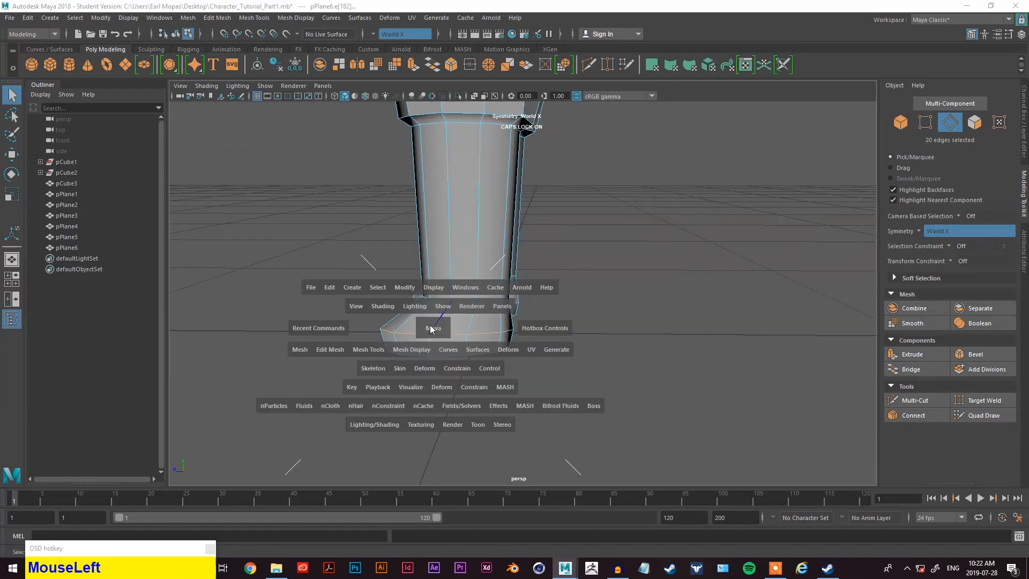
mouse_move(365, 349)
left_mouse_down()
mouse_move(388, 484)
mouse_move(401, 436)
mouse_move(400, 519)
left_mouse_up()
middle_click_drag(425, 383, 446, 334)
key("space")
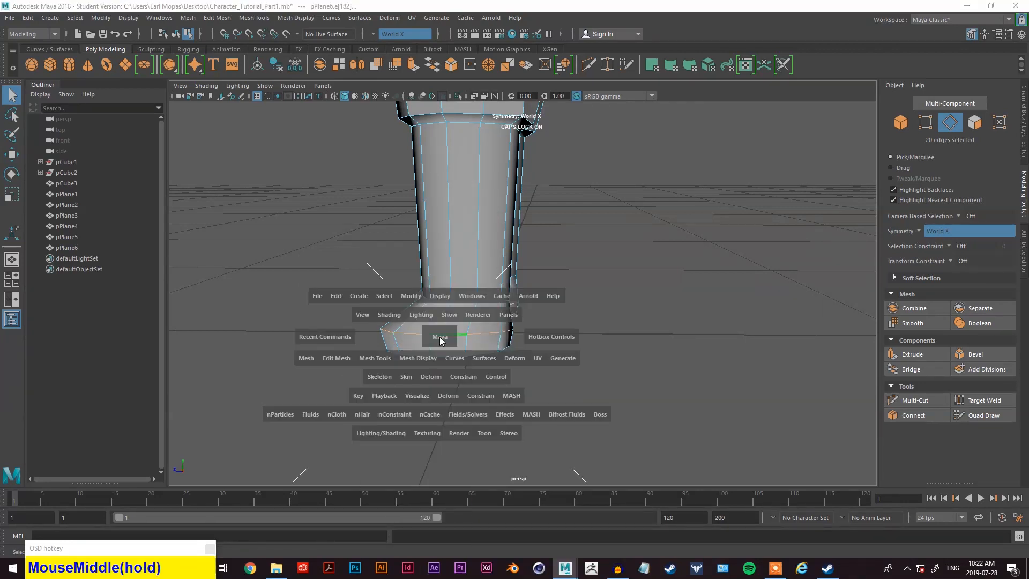
left_click_drag(375, 357, 395, 527)
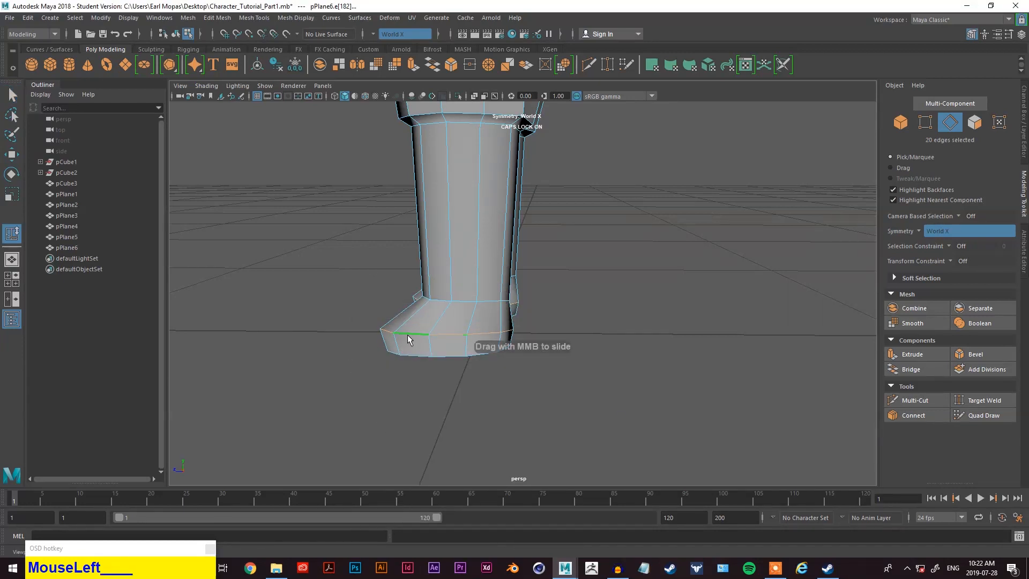
middle_click_drag(408, 339, 426, 336)
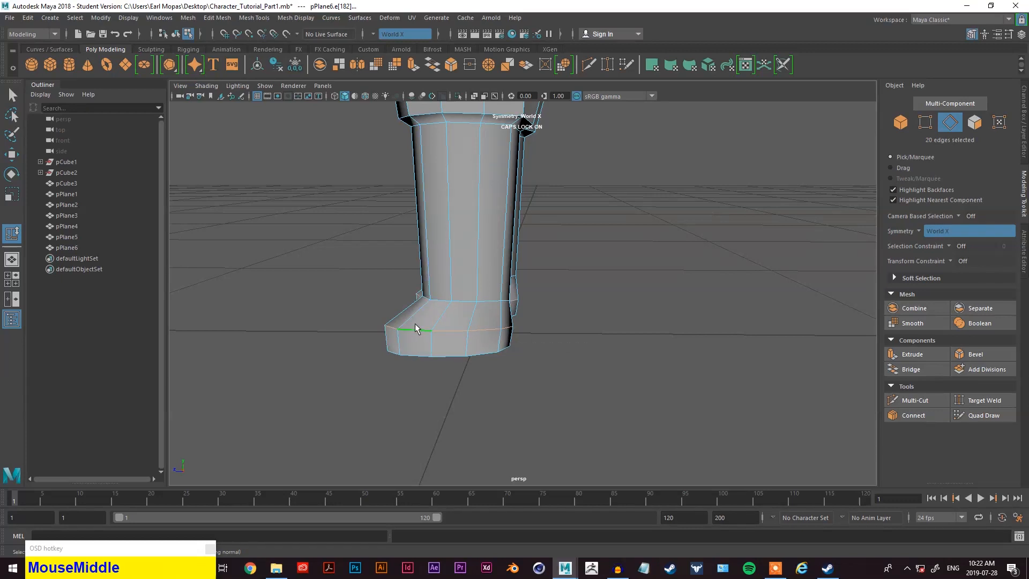
middle_click_drag(394, 378, 426, 371)
scroll(414, 382, "up", 2)
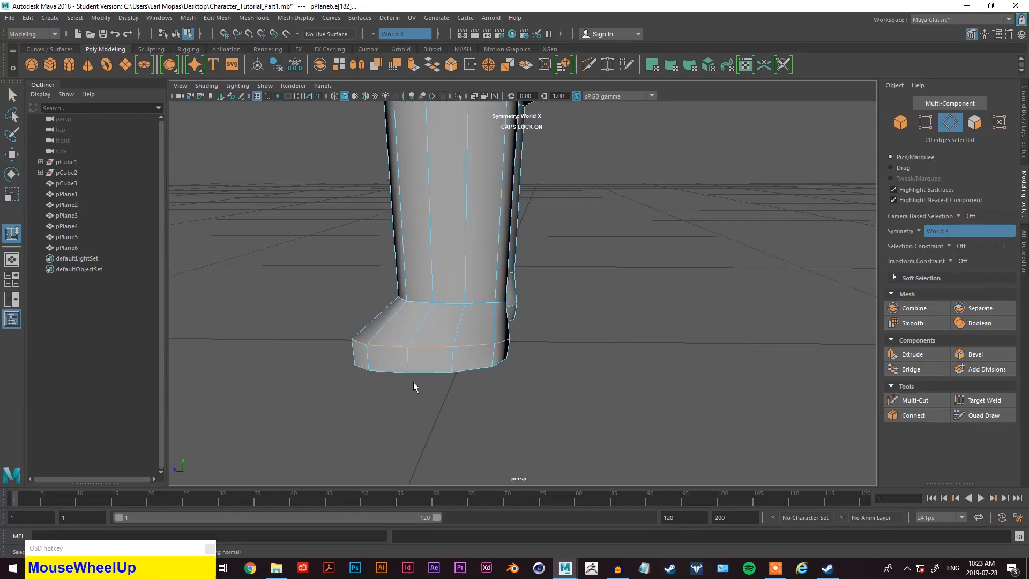
- Try to bridge the open sole borders of both feet with World X symmetry on
left_click_drag(413, 381, 594, 262, "alt")
key("w")
key("e")
key("r")
scroll(574, 359, "down", 2)
key("q")
right_click(694, 234)
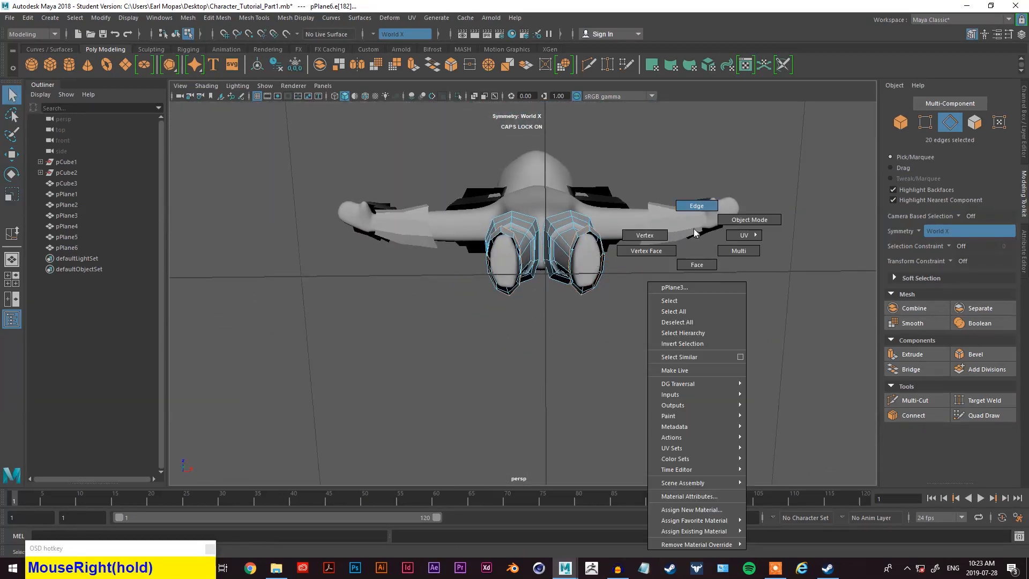
left_click_drag(695, 234, 630, 246, "alt")
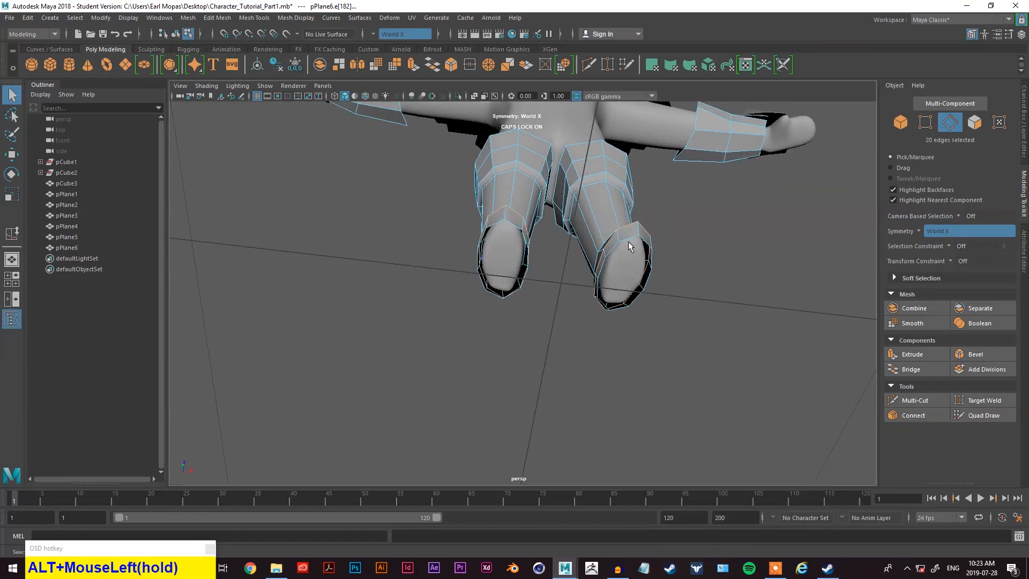
left_click(631, 240)
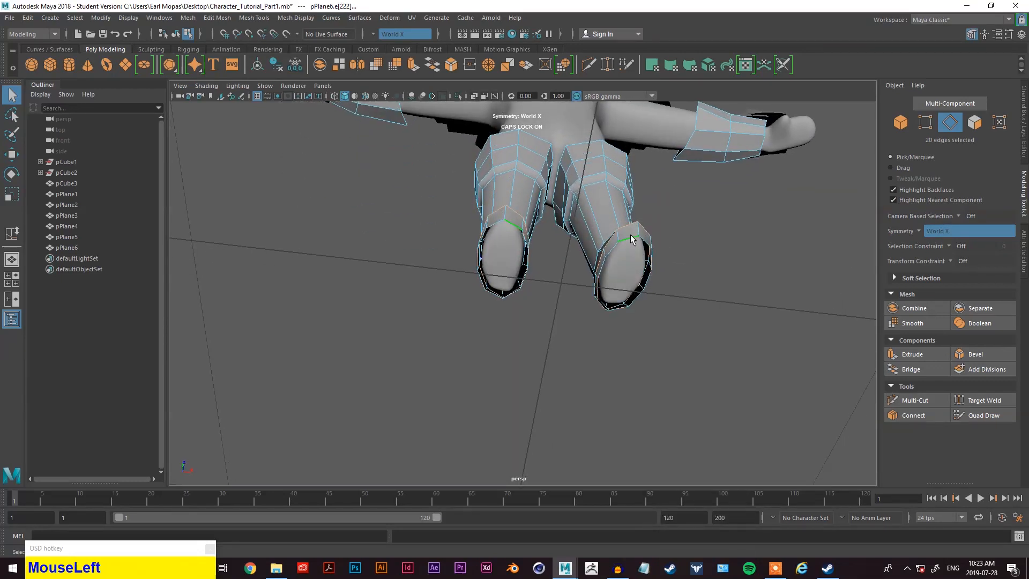
left_click(910, 369)
key("alt+z")
- Turn symmetry off and close the open sole border of each foot with Bridge
middle_click_drag(695, 256, 489, 355, "alt")
left_click(933, 231)
left_click(926, 234)
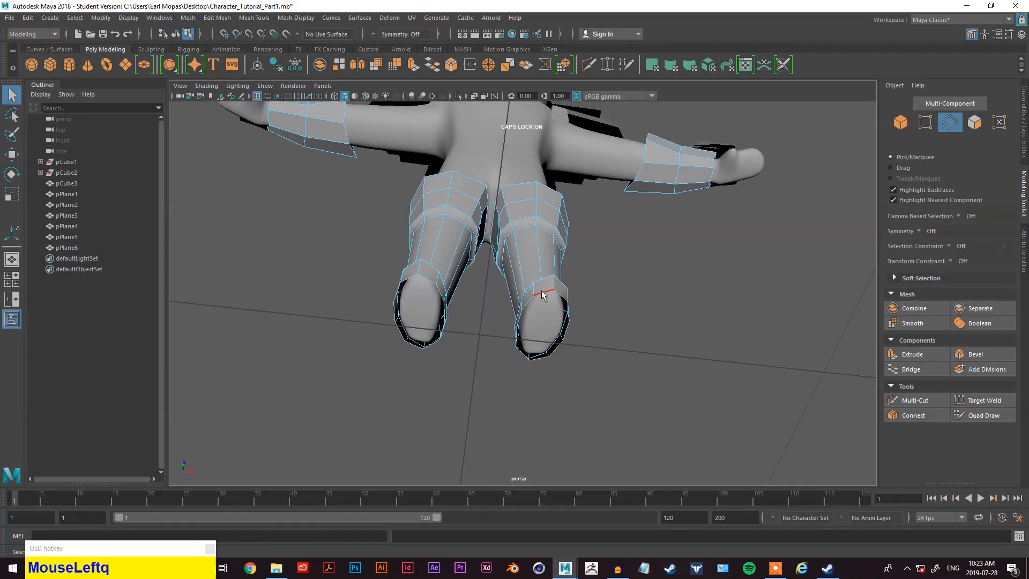
left_click(939, 368)
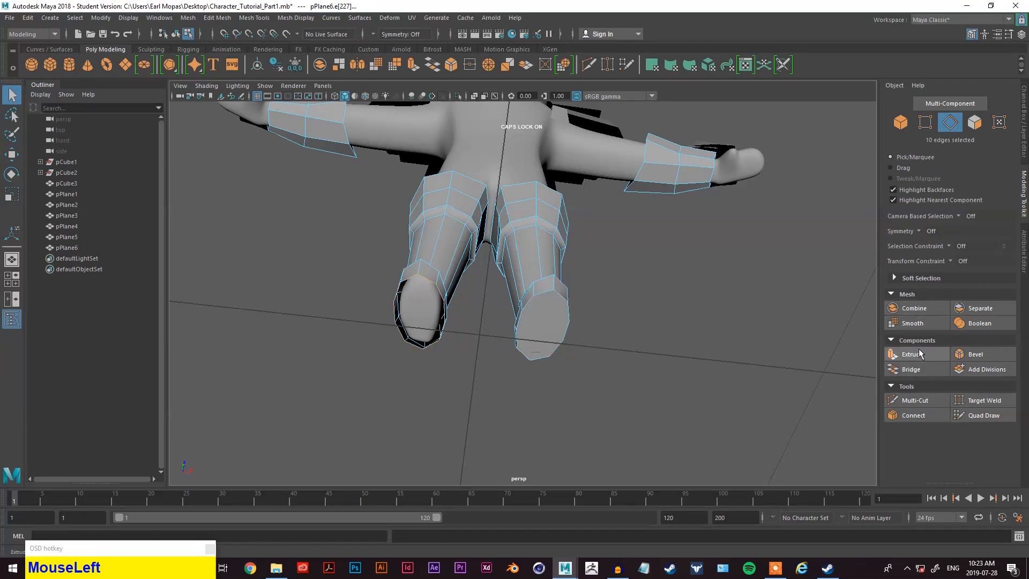
left_click(909, 366)
left_click_drag(624, 285, 610, 319, "alt")
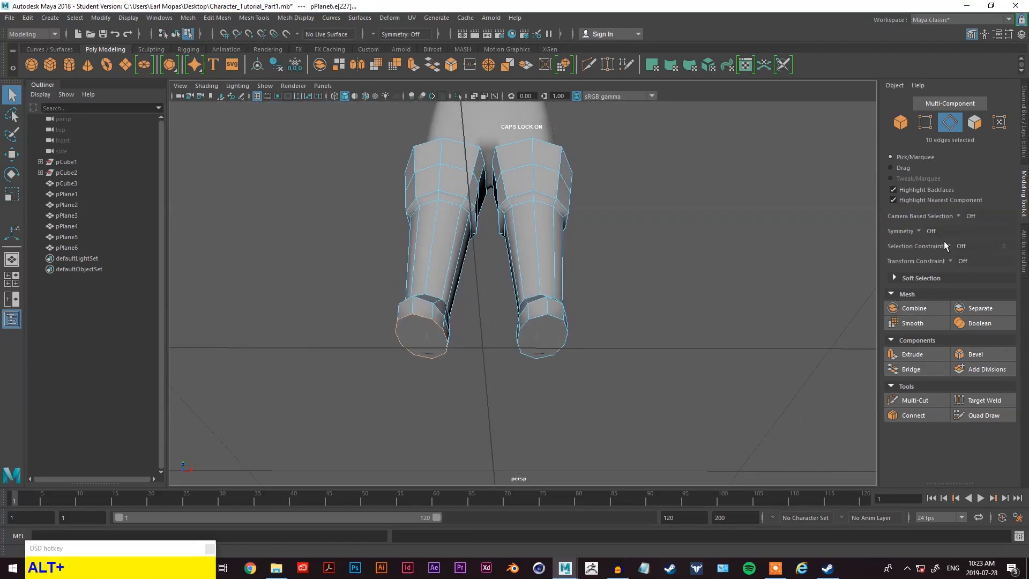
- Restore World X symmetry, select the new sole faces and adjust their height along Y
left_click(918, 232)
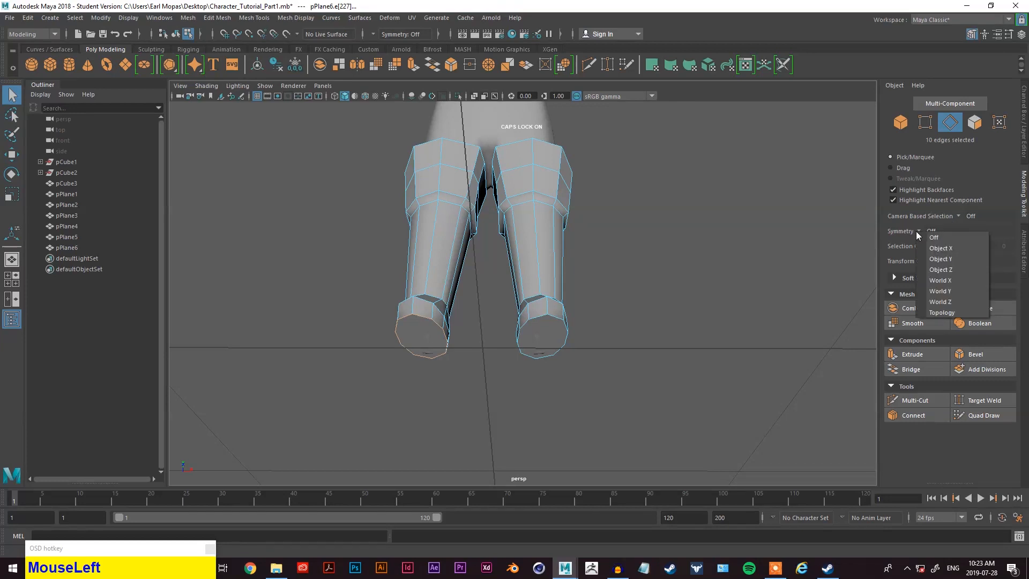
left_click(948, 279)
left_click_drag(653, 258, 643, 214, "alt")
right_click(700, 200)
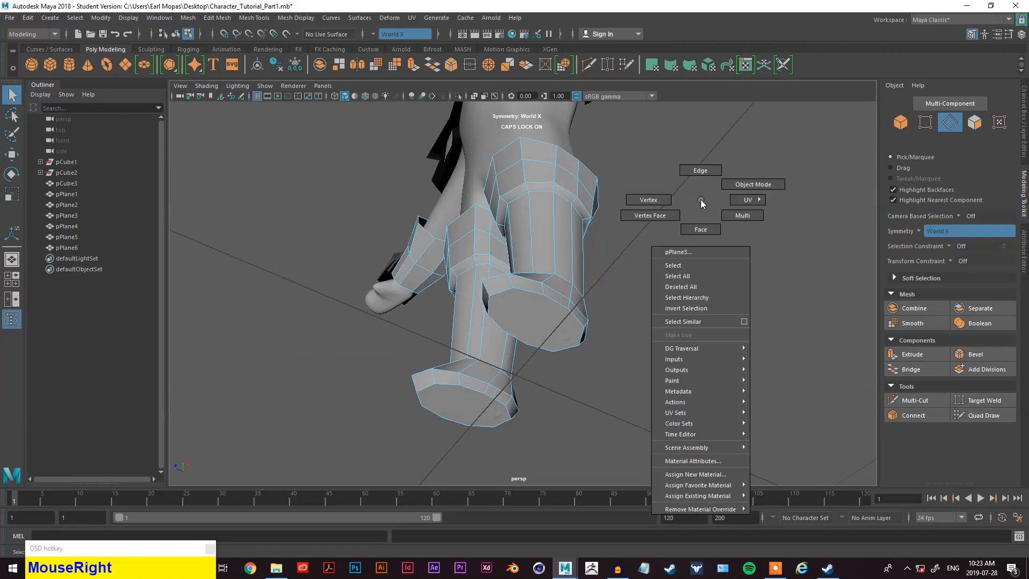
right_click_drag(700, 199, 701, 229)
left_click(525, 310)
left_click_drag(525, 310, 537, 306, "alt")
key("w")
left_click_drag(620, 345, 608, 367, "alt")
scroll(608, 319, "down", 5)
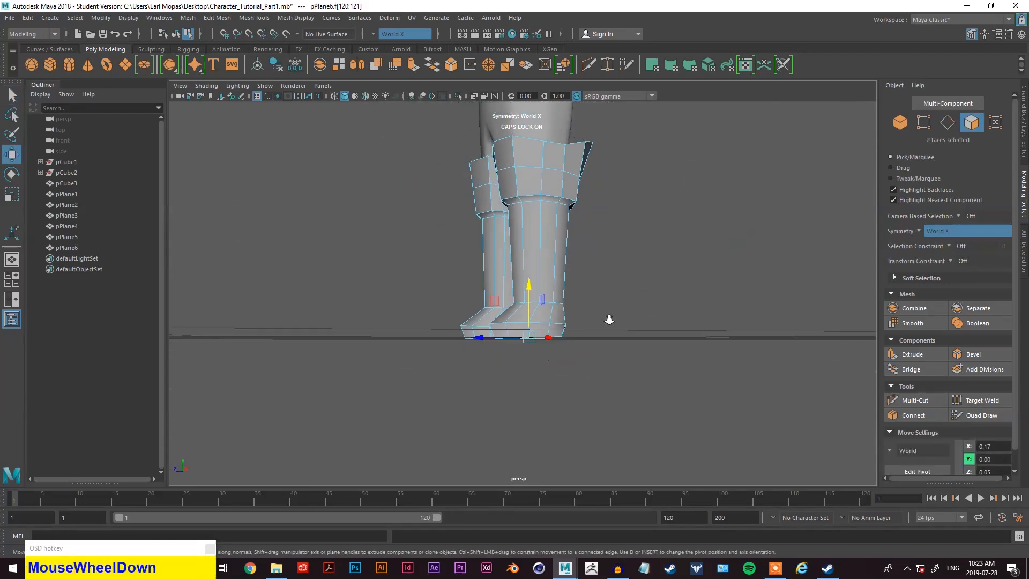
- Return to object mode and examine the armor on the whole character from several angles
right_click_drag(655, 242, 689, 225)
left_click(689, 225)
left_click_drag(557, 243, 632, 254, "alt")
middle_click_drag(624, 257, 638, 353, "alt")
left_click_drag(630, 338, 589, 321, "alt")
middle_click_drag(590, 322, 568, 188, "alt")
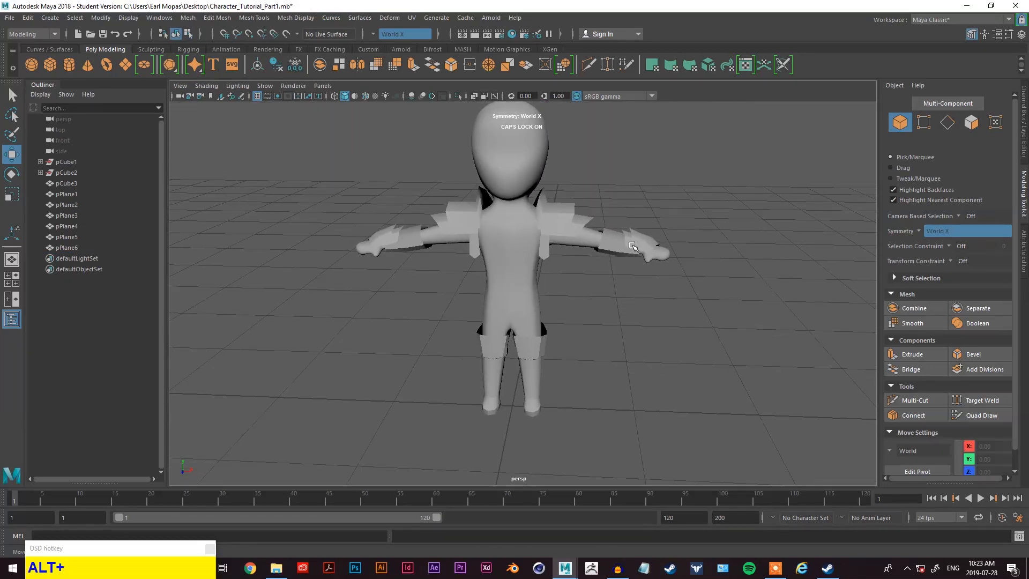
scroll(637, 383, "up", 4)
left_click_drag(593, 404, 580, 372, "alt")
middle_click_drag(579, 372, 568, 249, "alt")
- Select the leg armor mesh and move its pivot along X to the midpoint between the feet
left_click(541, 306)
scroll(559, 386, "up", 3)
scroll(559, 386, "up", 1)
scroll(619, 382, "down", 4)
scroll(611, 383, "up", 4)
middle_click_drag(569, 381, 553, 313, "alt")
left_click_drag(554, 312, 608, 332, "alt")
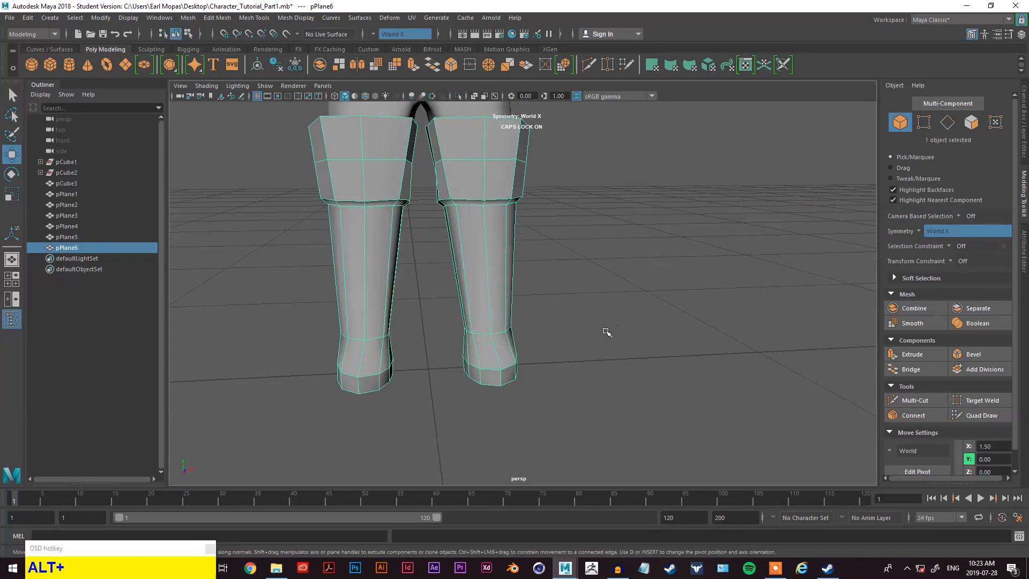
scroll(608, 333, "down", 3)
key("d")
left_click_drag(760, 319, 484, 356)
scroll(477, 360, "up", 5)
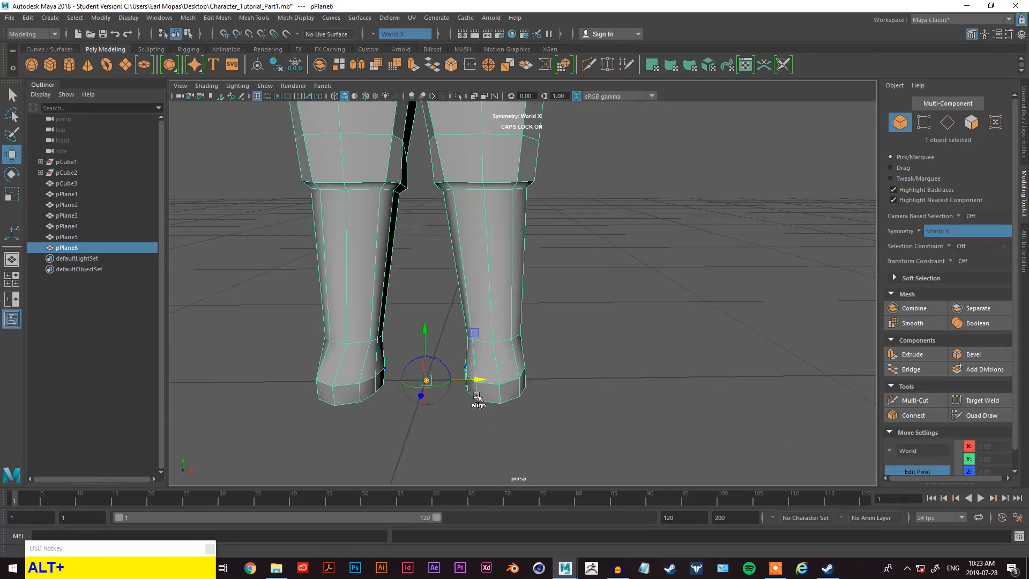
- Fine-tune the leg armor's pivot along X in the top view so it sits on the center line
left_click(470, 379)
left_click_drag(470, 379, 466, 436, "alt")
key("alt+space")
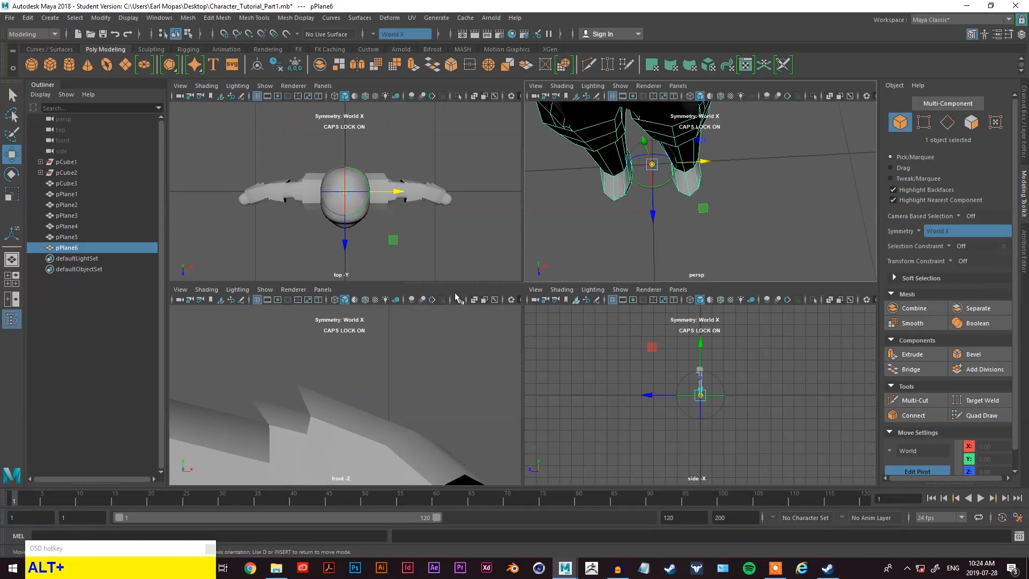
key("space")
left_click_drag(557, 294, 559, 295)
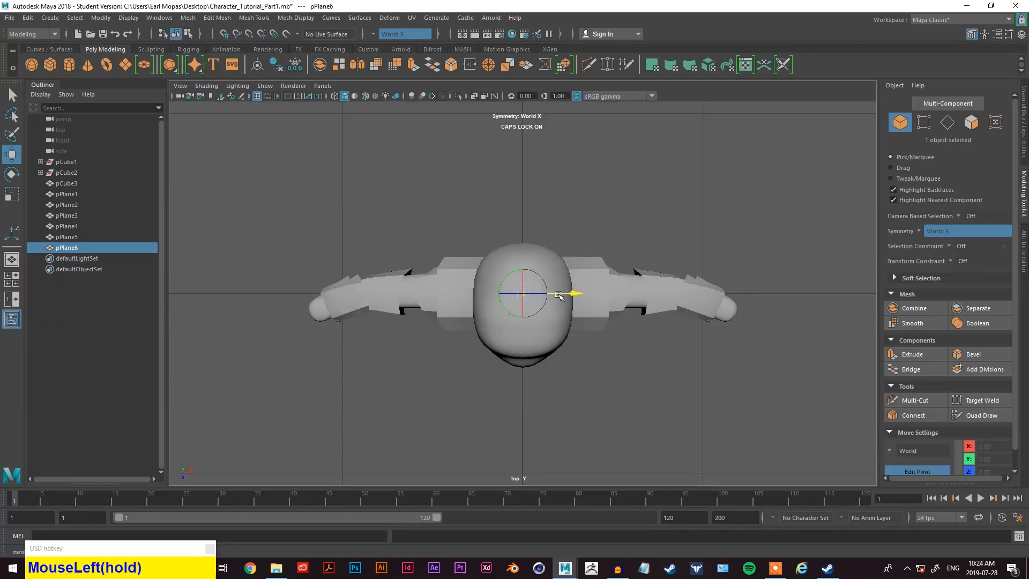
key("space")
key("space")
- Insert an edge loop around the lower shins and move it down close to the ankle loop
scroll(634, 257, "up", 3)
left_click_drag(634, 258, 622, 343, "alt")
scroll(689, 288, "up", 1)
scroll(689, 287, "down", 5)
scroll(622, 343, "up", 4)
key("q")
right_click_drag(688, 294, 692, 252)
double_click(589, 366)
left_click_drag(588, 369, 614, 369, "alt")
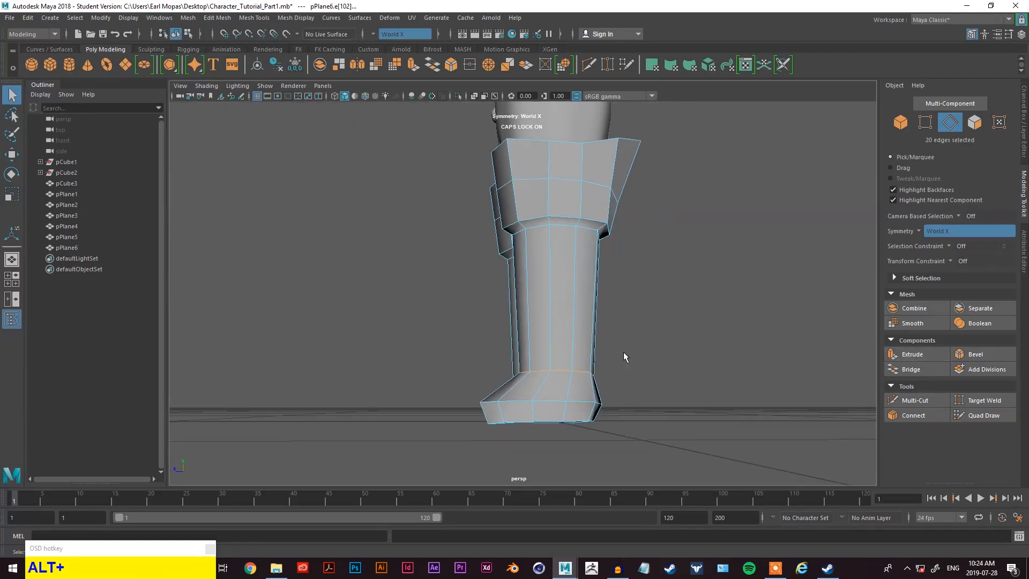
left_click(569, 341)
key("space")
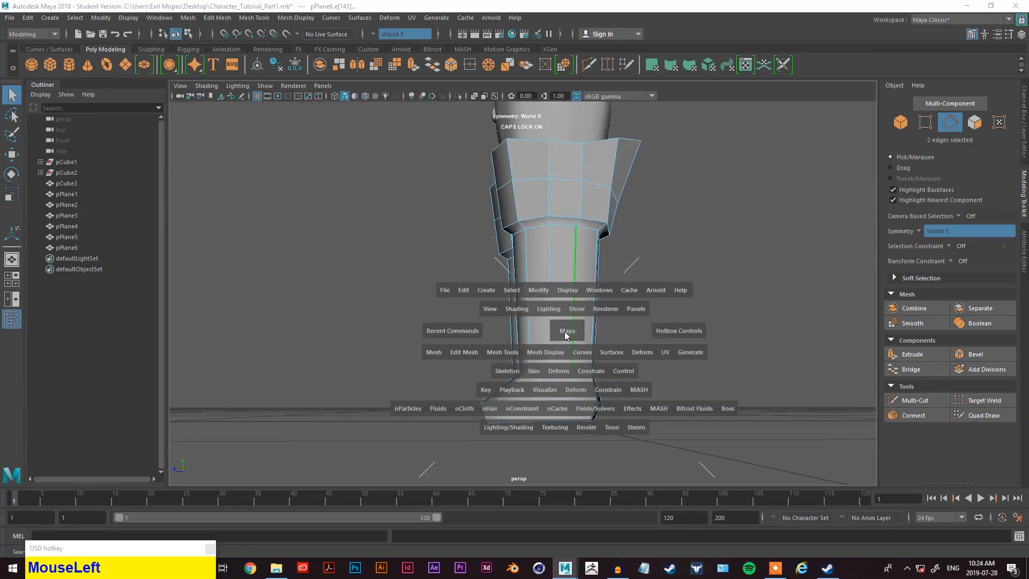
left_click_drag(512, 354, 531, 437)
left_click_drag(574, 358, 575, 358)
scroll(579, 375, "up", 3)
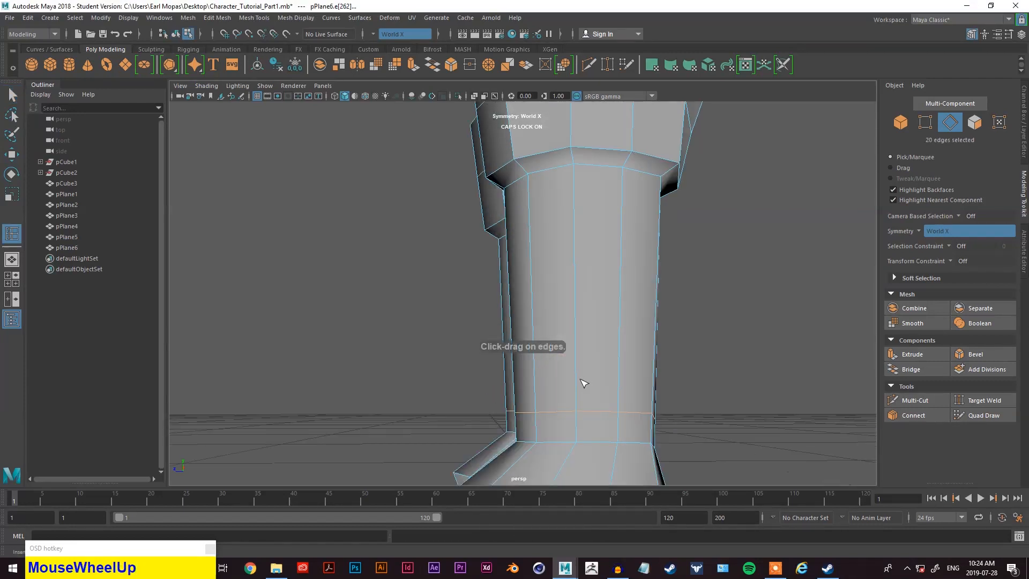
scroll(584, 388, "down", 1)
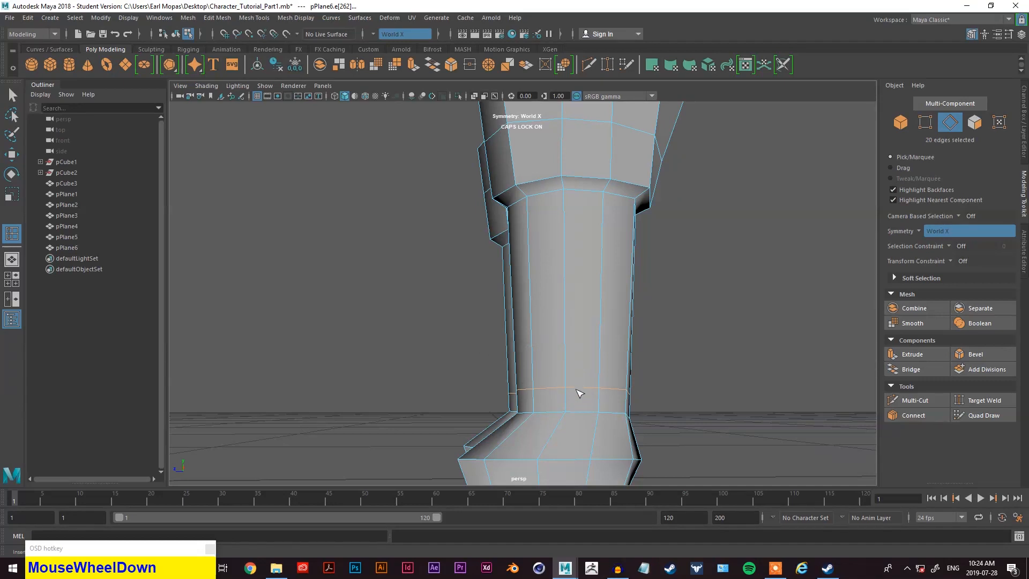
key("w")
left_click(574, 367)
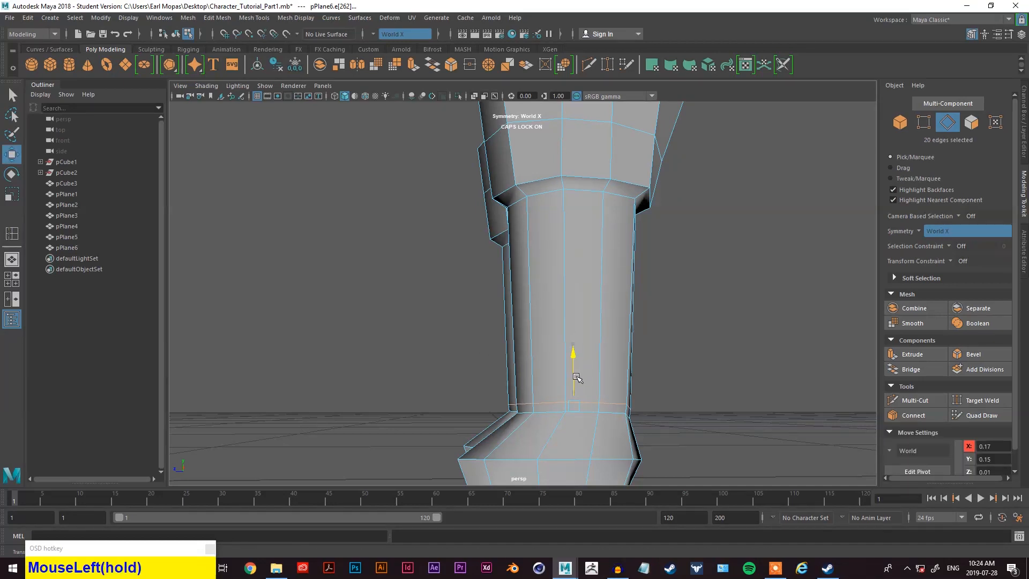
- Try to scale the ankle edge loops inward
key("q")
key("e")
key("r")
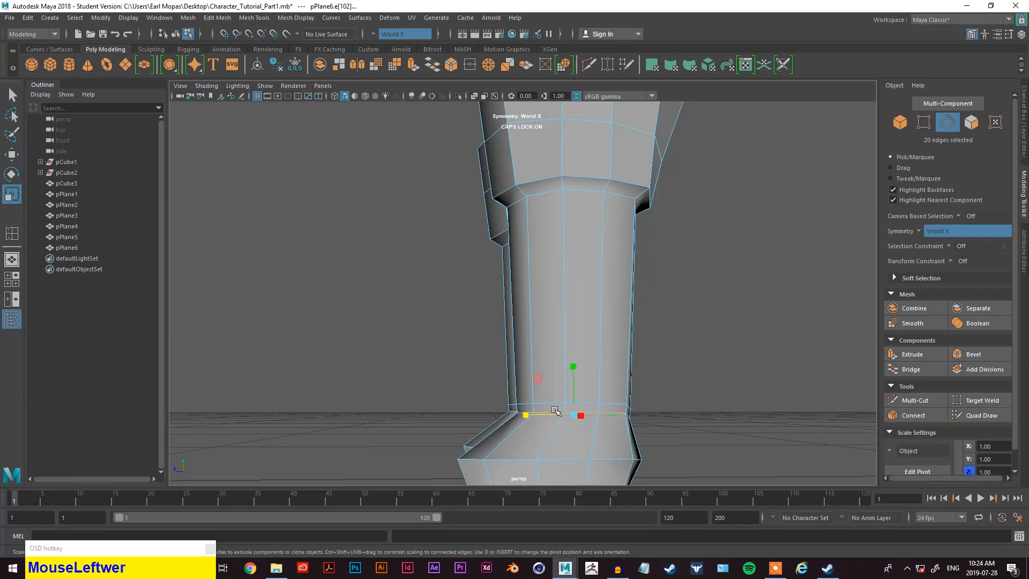
left_click(561, 416)
left_click_drag(560, 412, 619, 400, "alt")
key("q")
left_click(581, 390)
key("z")
key("z")
key("z")
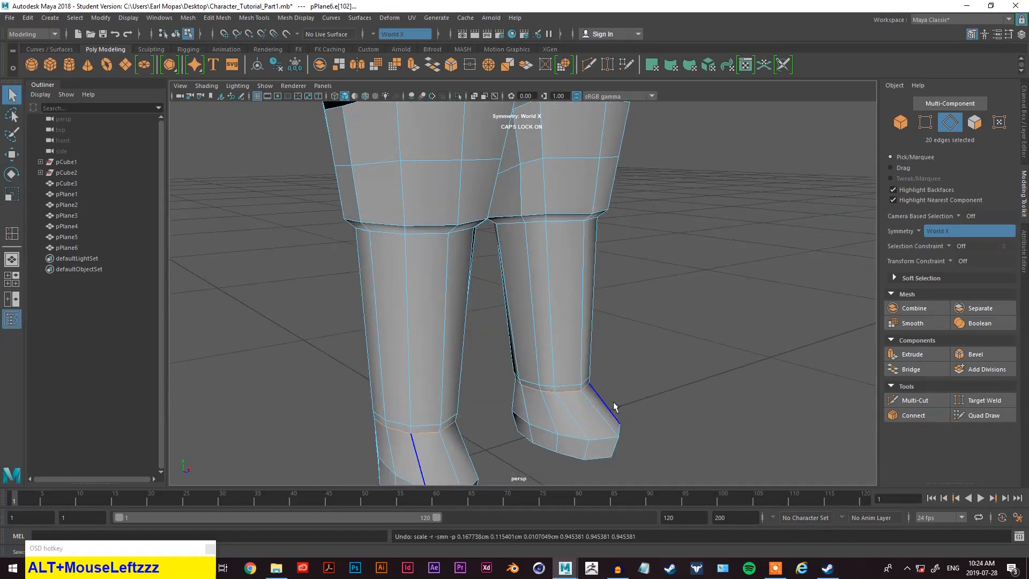
- Select the inserted edge loops just above the ankles and scale them uniformly
double_click(581, 387)
key("e")
key("r")
left_click(581, 385)
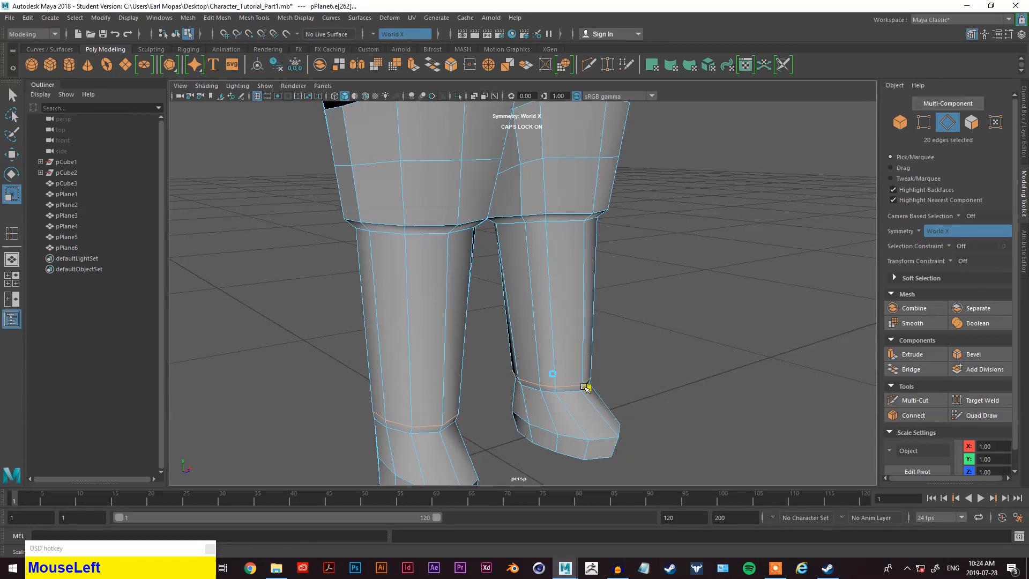
left_click_drag(580, 385, 530, 369, "alt")
left_click_drag(689, 282, 659, 268, "alt")
- Select three vertices at the back of the shin just below the knee guard and move them slightly along Z
right_click_drag(754, 241, 614, 281)
left_click_drag(614, 280, 517, 201, "alt")
left_click(476, 223)
left_click(503, 230, "shift")
left_click(445, 216, "shift")
left_click_drag(446, 217, 584, 236, "alt")
key("w")
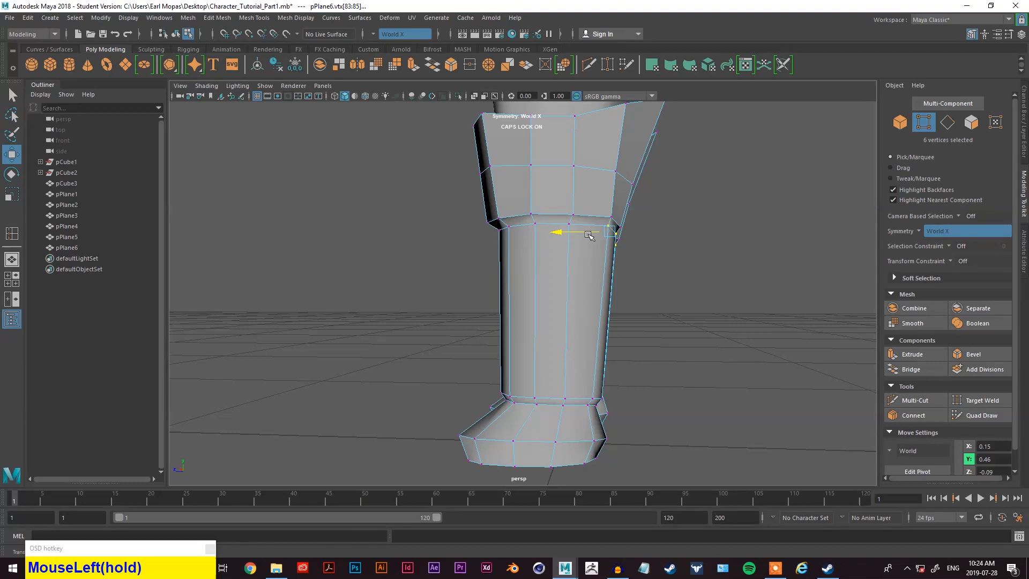
scroll(693, 345, "down", 5)
left_click_drag(693, 345, 558, 320, "alt")
right_click(755, 201)
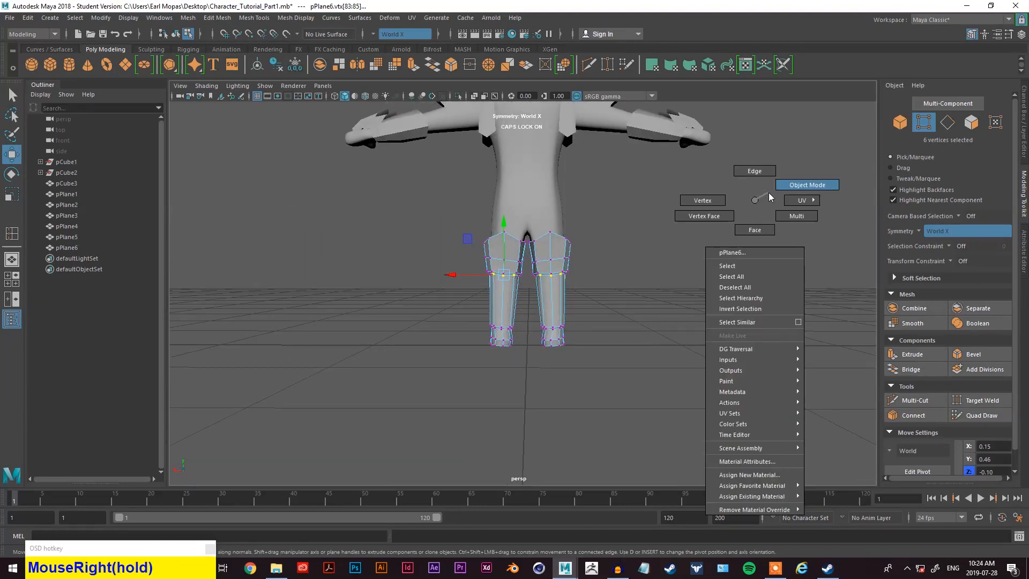
- Return the leg armor to object mode and examine the character's torso and existing armor from several angles
right_click_drag(770, 197, 799, 185)
left_click_drag(799, 185, 588, 255, "alt")
left_click_drag(506, 267, 369, 228, "alt")
scroll(582, 222, "up", 2)
left_click_drag(582, 222, 569, 216, "alt")
middle_click_drag(569, 216, 572, 372, "alt")
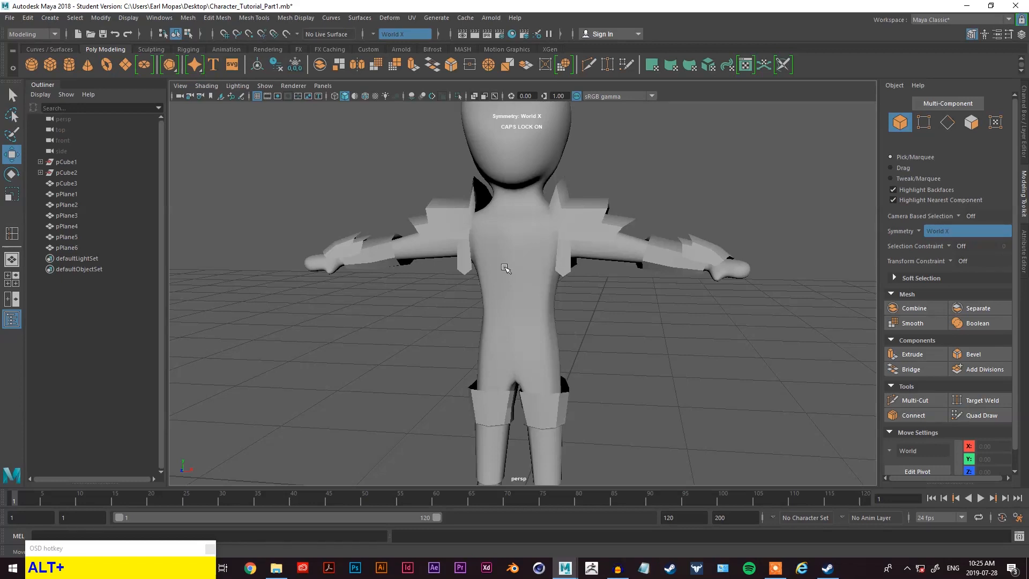
scroll(558, 372, "up", 2)
left_click_drag(552, 305, 467, 308, "alt")
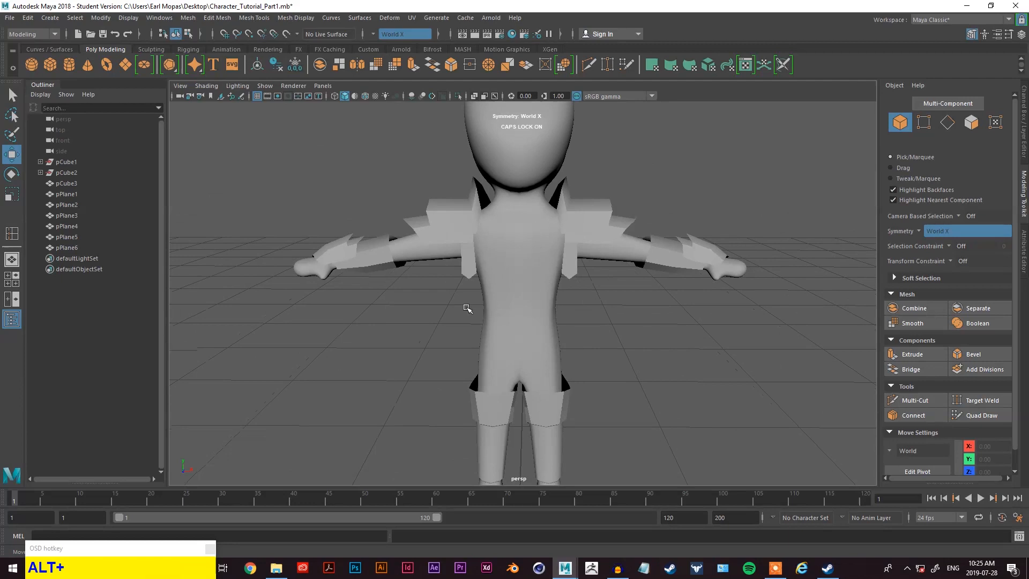
left_click_drag(634, 270, 615, 316, "alt")
scroll(583, 278, "up", 1)
scroll(593, 242, "down", 2)
scroll(590, 239, "down", 1)
scroll(576, 260, "up", 1)
left_click_drag(575, 260, 549, 254, "alt")
- Create a polygon cylinder at the origin as the base for the waist armor
key("space")
left_click(475, 215)
left_click_drag(476, 215, 602, 340)
middle_click_drag(603, 332, 616, 296, "alt")
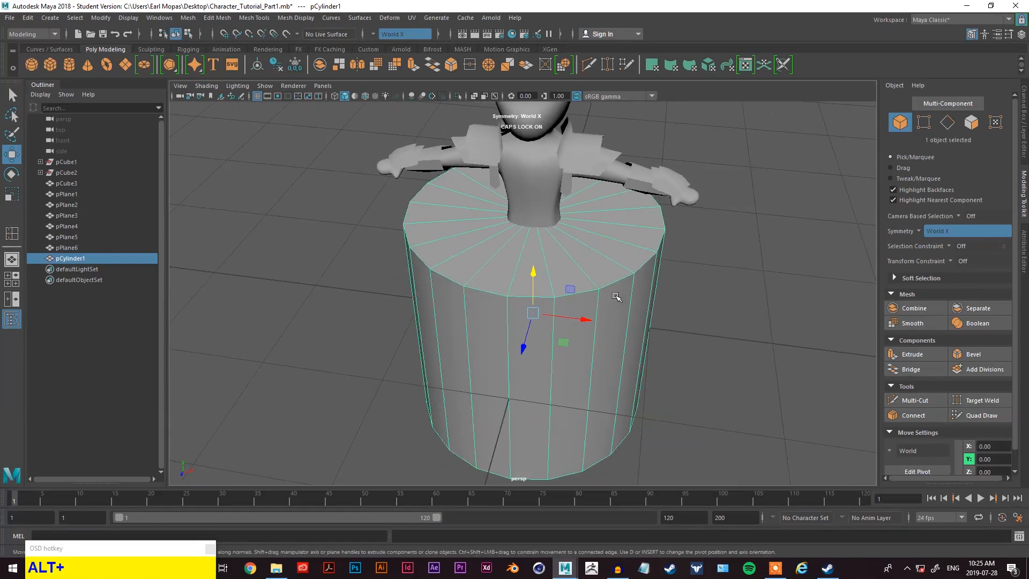
- Set the new cylinder's Subdivisions Axis to 6
left_click(1022, 116)
left_click(906, 228)
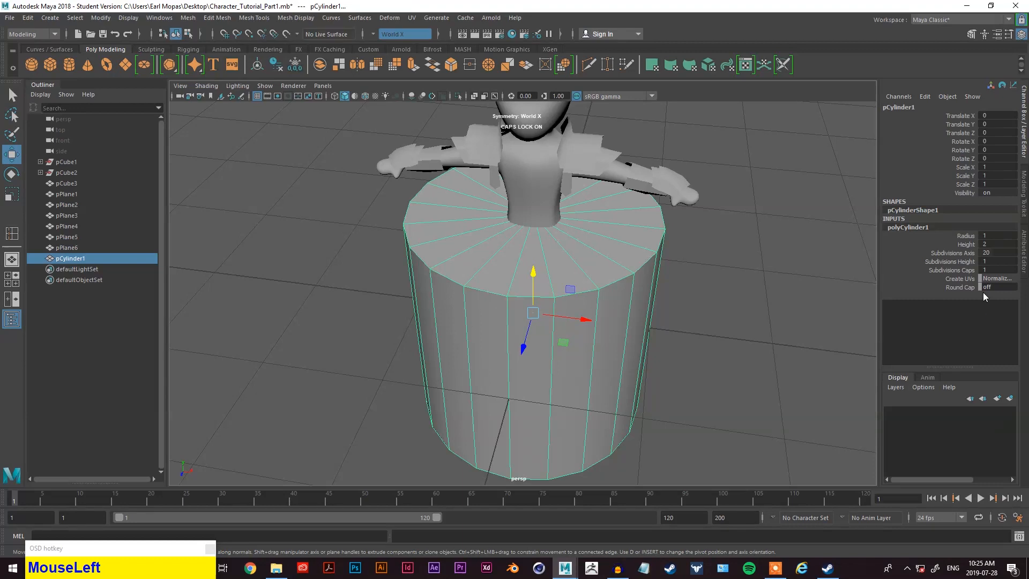
left_click_drag(985, 253, 967, 252)
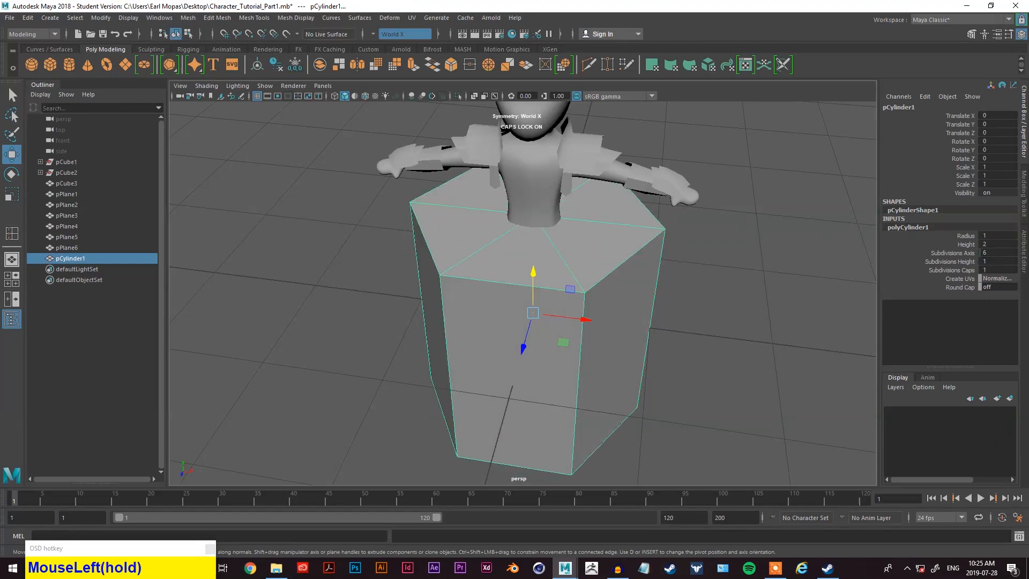
left_click_drag(985, 253, 985, 253)
left_click_drag(620, 283, 641, 274, "alt")
right_click(751, 178)
right_click_drag(751, 178, 744, 194)
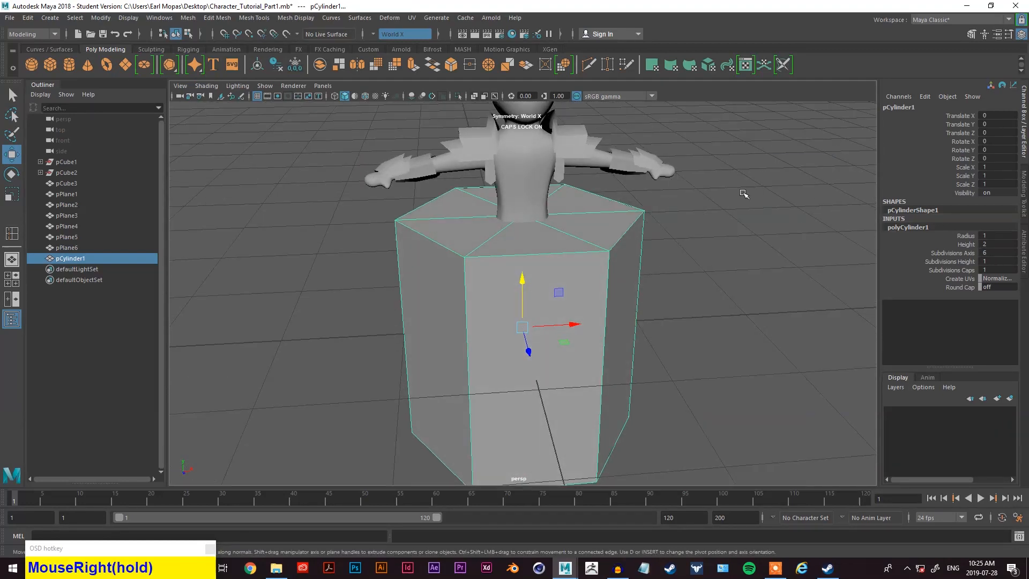
- Flatten and shrink the six-sided cylinder, then raise it to the torso at a Translate Y of about 1.136
key("r")
left_click_drag(521, 280, 499, 307)
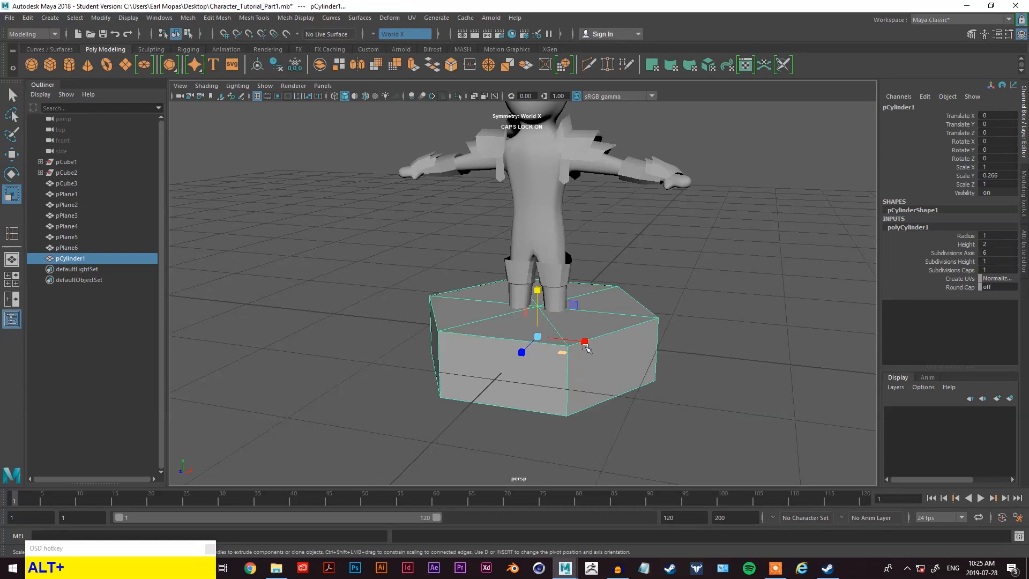
left_click_drag(566, 340, 543, 333)
key("w")
left_click_drag(539, 293, 705, 306)
- Scale the cylinder to fit around the torso, about 0.25 in X, 0.19 in Y and 0.26 in Z
scroll(562, 185, "up", 3)
scroll(562, 185, "down", 3)
key("w")
key("e")
key("r")
left_click_drag(464, 323, 298, 314)
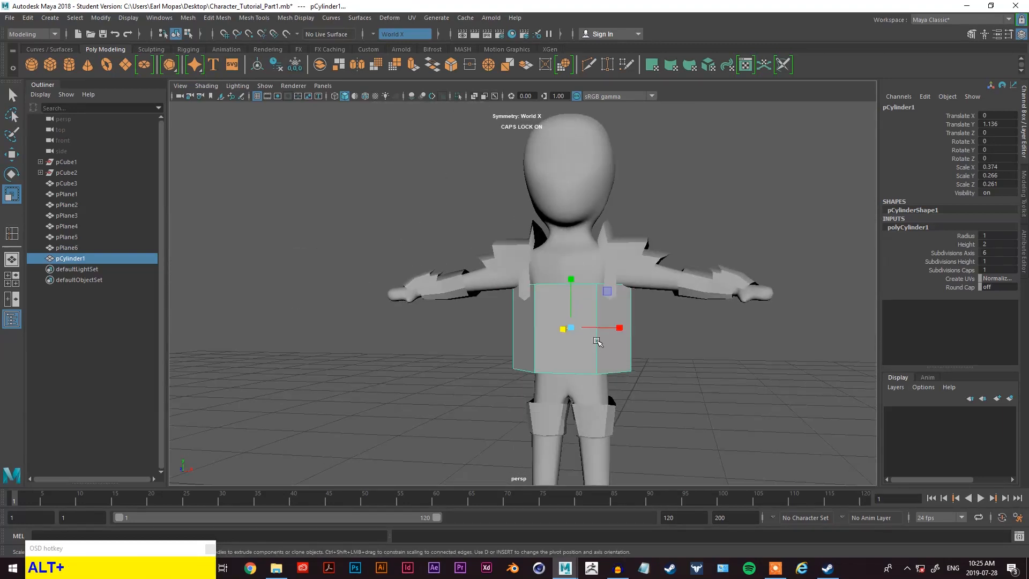
left_click_drag(622, 328, 610, 330)
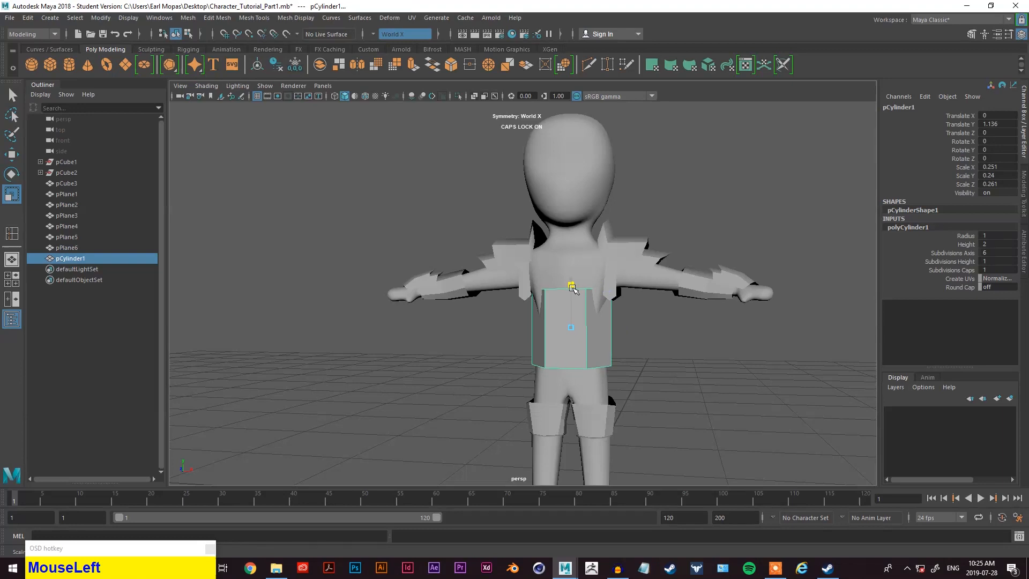
scroll(580, 299, "up", 3)
left_click_drag(576, 296, 636, 328)
- Switch the cylinder to edge selection and set the symmetry to Object X
middle_click_drag(636, 329, 560, 259, "alt")
left_click_drag(560, 259, 418, 318, "alt")
scroll(741, 287, "down", 3)
scroll(748, 322, "up", 1)
middle_click_drag(712, 312, 652, 290, "alt")
scroll(652, 290, "down", 3)
left_click_drag(652, 290, 577, 296, "alt")
scroll(612, 272, "up", 3)
right_click_drag(738, 259, 736, 230)
left_click(528, 300)
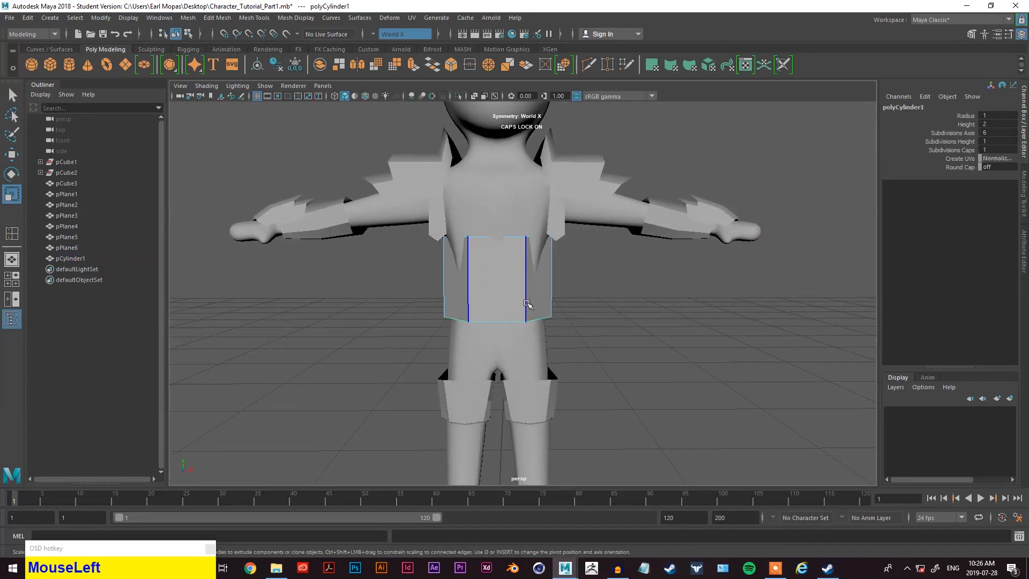
left_click(623, 304)
left_click(1022, 187)
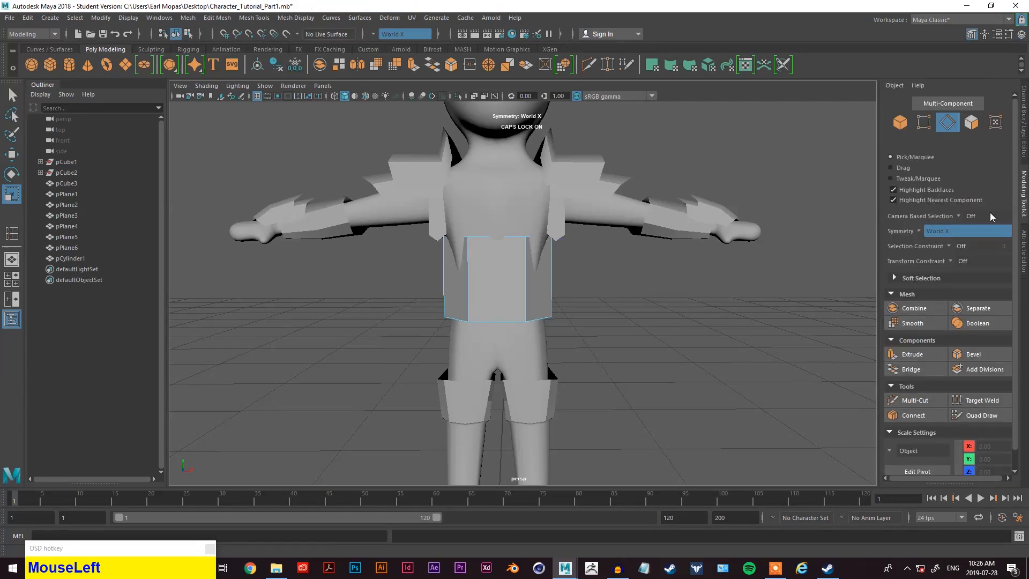
left_click(919, 232)
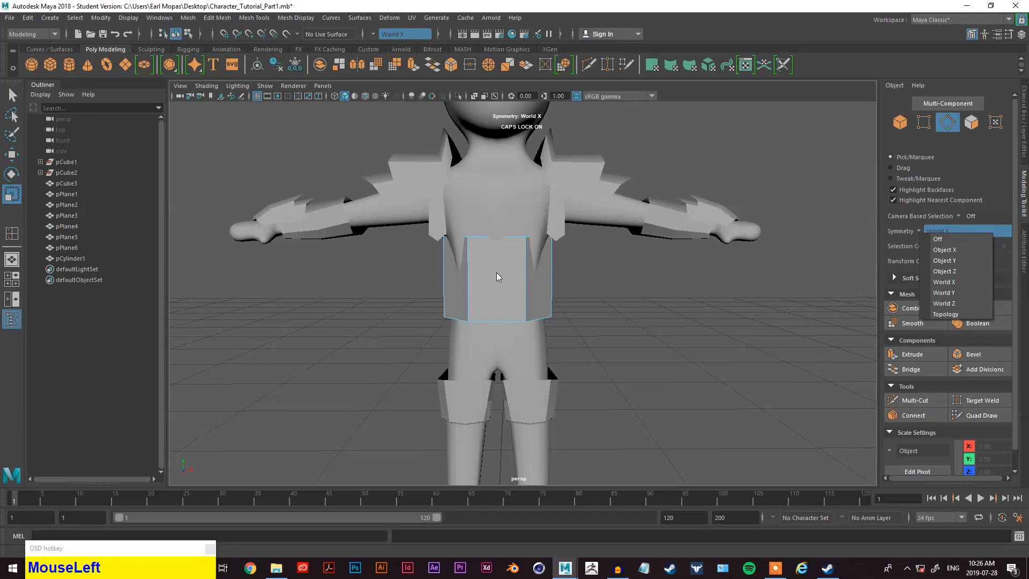
left_click(945, 251)
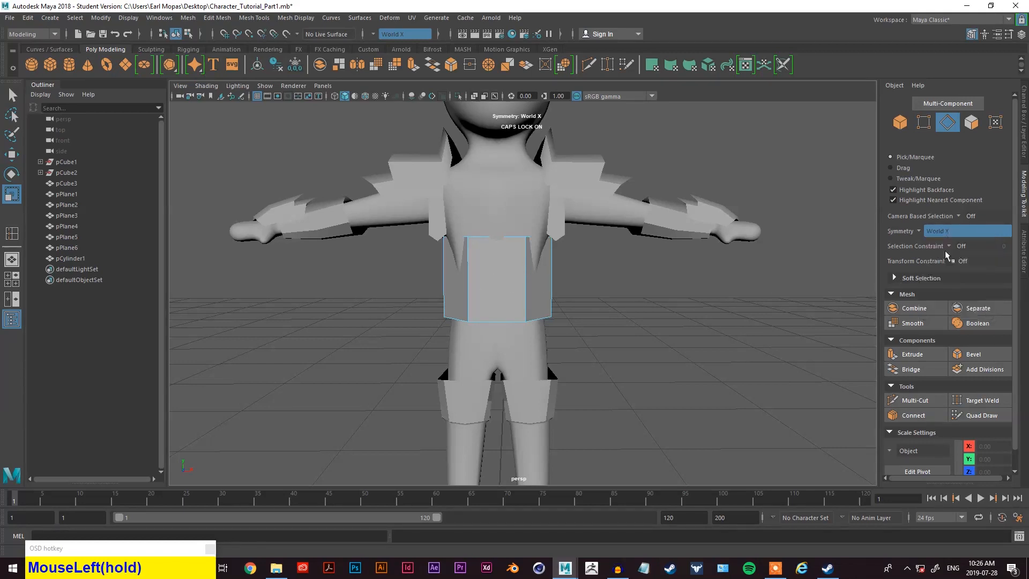
- Insert a horizontal edge loop around the cylinder, slightly below its middle
left_click(548, 290)
left_click_drag(549, 289, 648, 300, "alt")
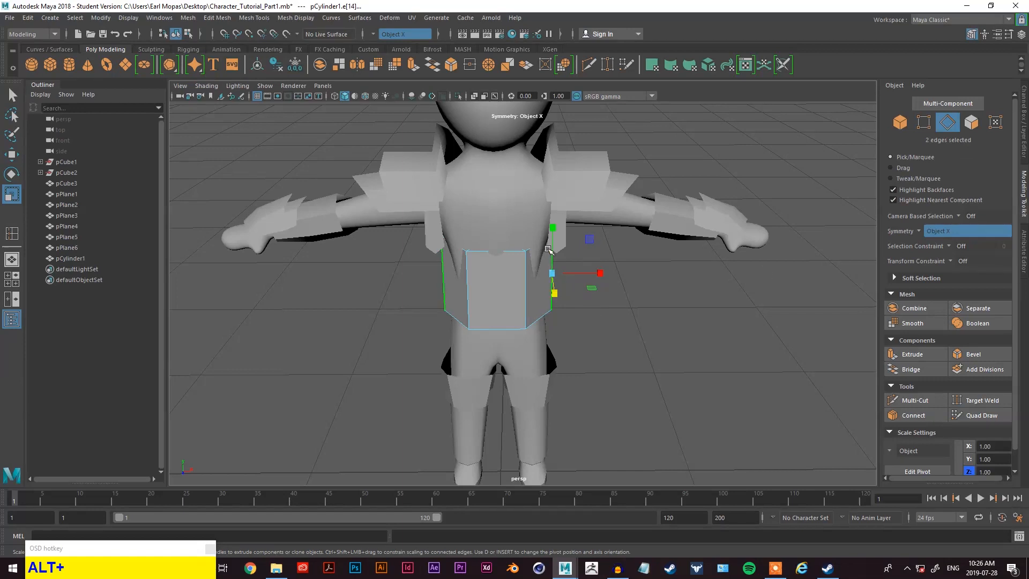
left_click_drag(549, 249, 535, 340, "alt")
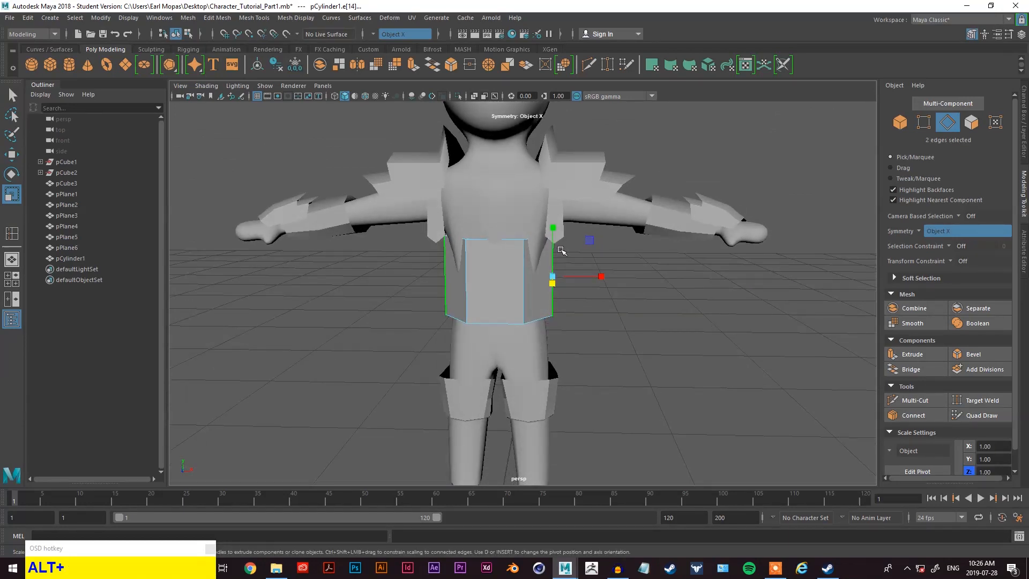
left_click(523, 271)
key("q")
key("space")
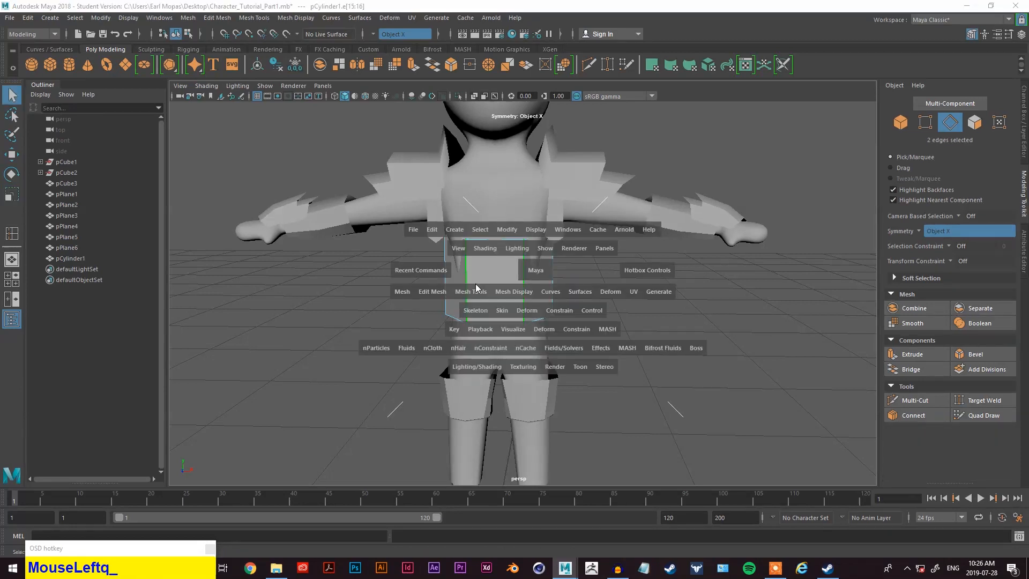
left_click_drag(470, 297, 451, 375)
left_click(523, 290)
- Scale the inserted edge loop inward to narrow the waist
left_click_drag(563, 307, 401, 286, "alt")
key("w")
key("e")
key("r")
left_click_drag(486, 286, 537, 228)
- Return to object mode and widen the whole waist piece to a scale of about 0.27 in X
key("w")
key("e")
key("r")
right_click_drag(697, 159, 747, 143)
left_click_drag(545, 267, 552, 272)
mouse_move(551, 271)
left_mouse_down("alt")
mouse_move(508, 278)
mouse_move(544, 277)
left_mouse_up("alt")
left_click_drag(562, 274, 549, 263, "alt")
scroll(617, 225, "up", 3)
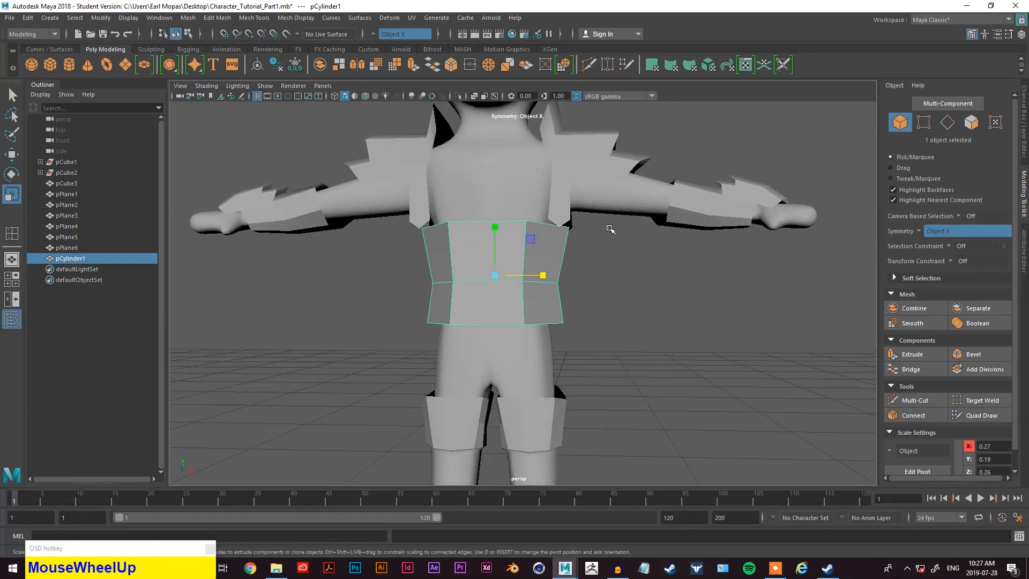
left_click(594, 268)
left_click(565, 278)
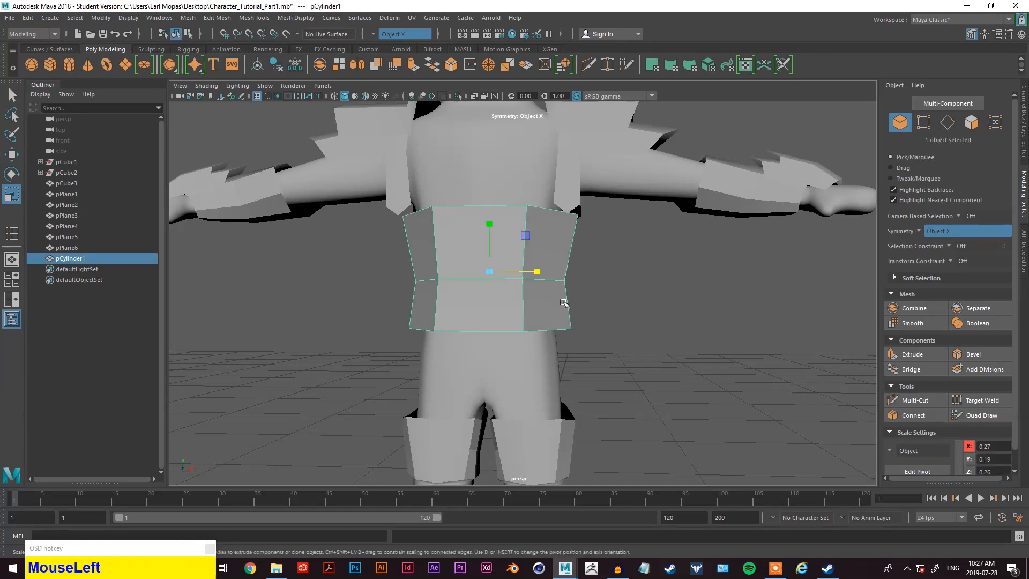
left_click_drag(566, 277, 548, 259, "alt")
- Select the bottom edge loop of the waist piece and adjust its scale in Z and X around the hips
right_click(548, 260)
right_click_drag(550, 275, 527, 274)
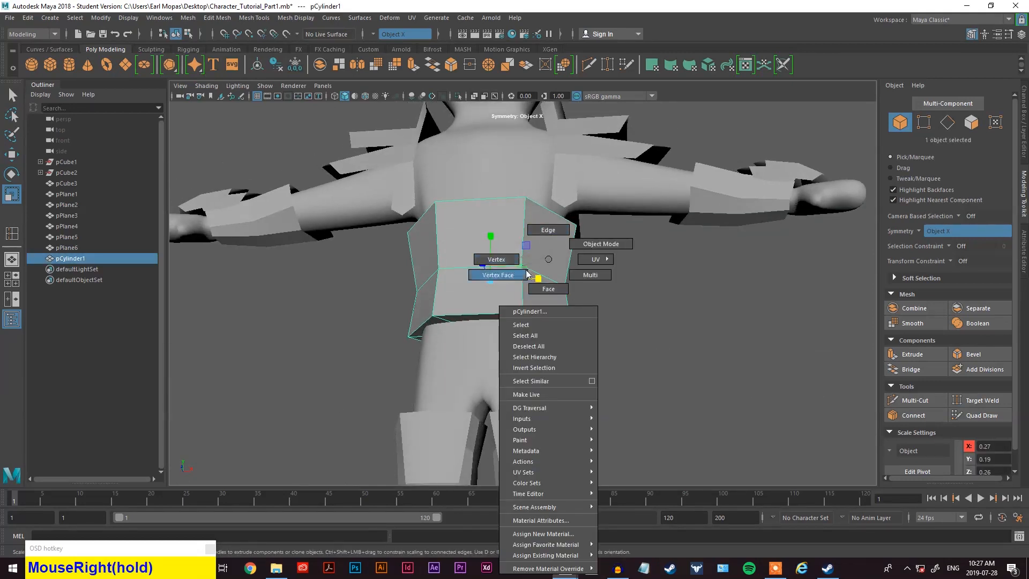
right_click_drag(548, 234, 548, 235)
key("q")
double_click(548, 317)
left_click_drag(520, 315, 418, 326, "alt")
key("w")
key("e")
key("r")
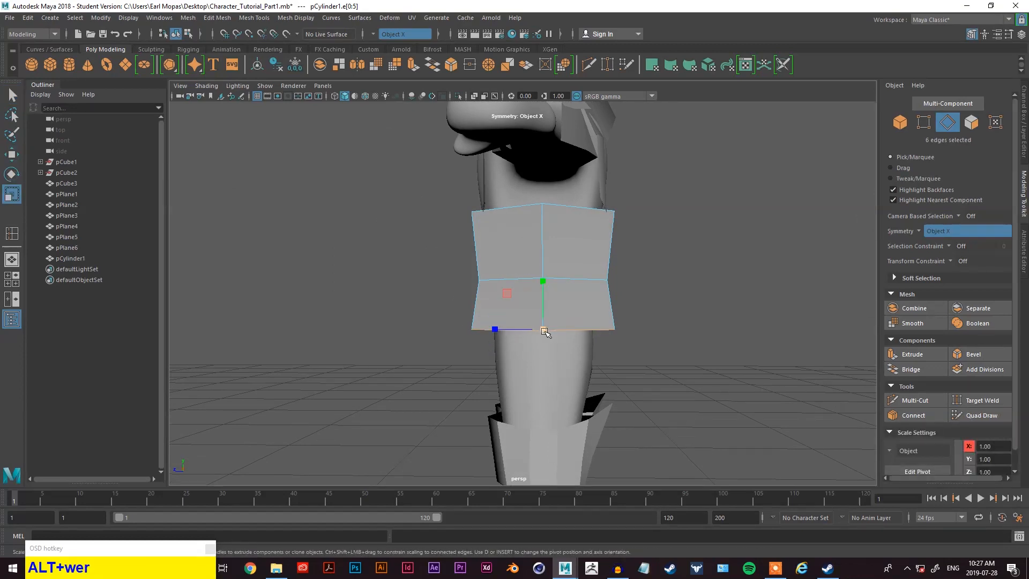
left_click_drag(506, 329, 516, 329)
left_click_drag(520, 329, 641, 329, "alt")
left_click_drag(559, 329, 566, 329)
- Select the middle edge loop of the waist piece and rescale it slightly
key("q")
double_click(491, 284)
key("e")
left_click_drag(547, 278, 696, 335)
scroll(572, 269, "down", 5)
scroll(542, 289, "up", 4)
scroll(529, 271, "up", 5)
- Select all the top and bottom cap faces of the waist piece and delete them
right_click_drag(696, 335, 696, 288)
left_click(531, 240)
left_click(458, 260, "shift")
left_click_drag(458, 260, 471, 339, "alt")
left_click(441, 230, "shift")
left_click(501, 266, "shift")
left_click(564, 252, "shift")
left_click(492, 258, "shift")
left_click(501, 278, "shift")
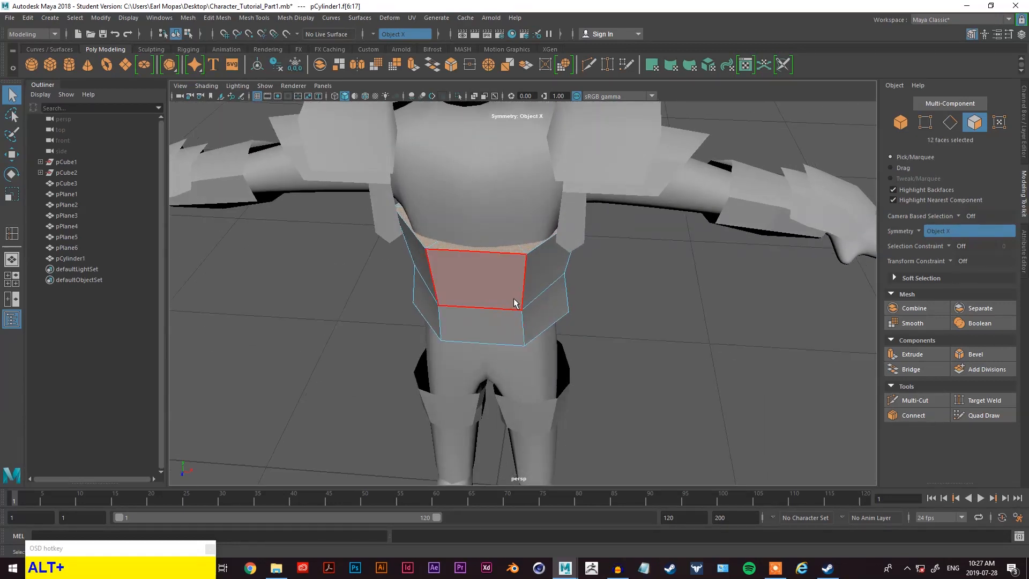
key("Delete")
- Move the lower and middle vertices of the waist armor to reshape its outline around the body
left_click_drag(506, 272, 700, 259, "alt")
right_click(701, 259)
right_click_drag(693, 308, 659, 259)
left_click(583, 333)
key("w")
left_click_drag(574, 340, 581, 330, "alt")
left_click_drag(580, 331, 593, 280, "alt")
left_click(535, 272)
left_click_drag(579, 282, 556, 292, "alt")
left_click_drag(599, 336, 580, 371)
left_click_drag(545, 291, 519, 271)
left_click_drag(557, 281, 567, 281)
left_click_drag(564, 283, 521, 247, "alt")
right_click_drag(494, 210, 494, 187)
left_click(481, 217)
key("space")
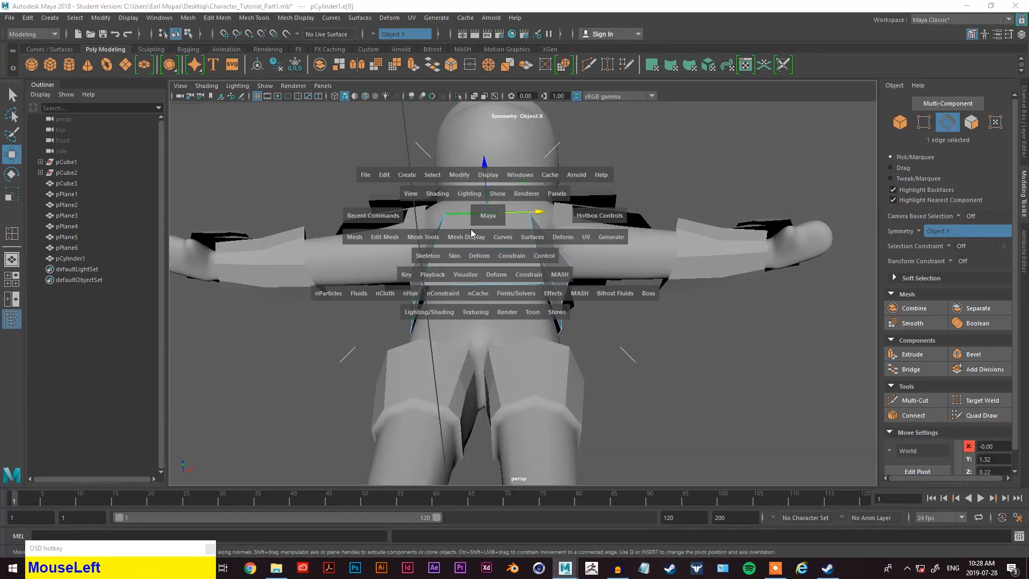
left_click_drag(394, 240, 452, 323)
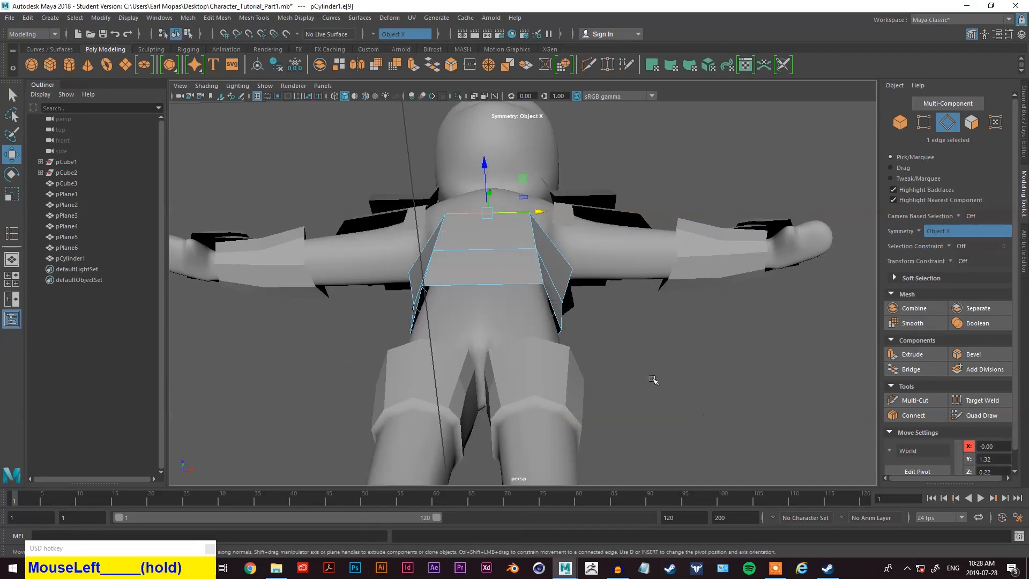
key("space")
left_click_drag(427, 250, 471, 333)
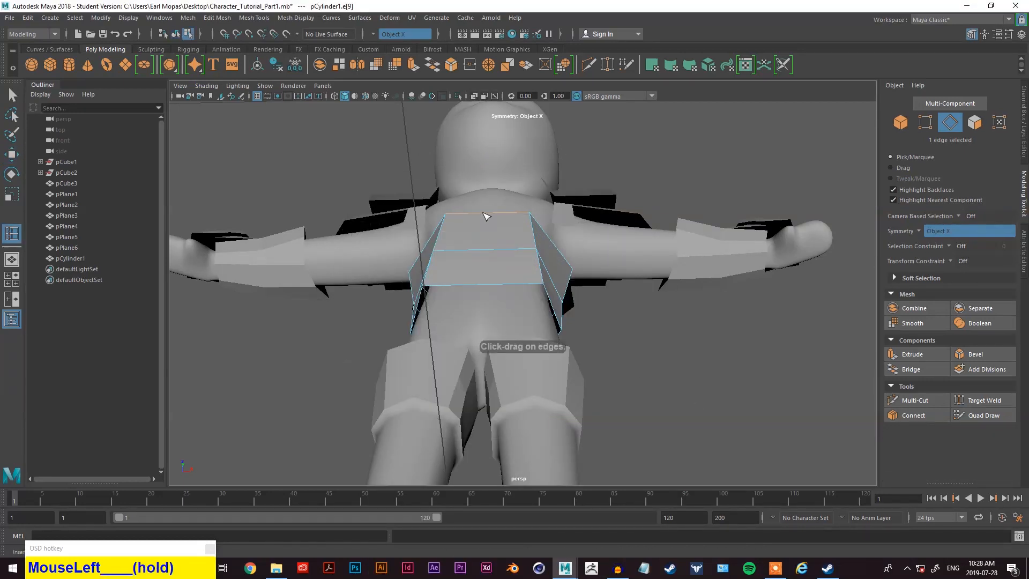
key("q")
right_click_drag(646, 259, 704, 241)
right_click_drag(514, 226, 513, 245)
right_click_drag(518, 202, 517, 204)
- Select the top front edge and split its edge ring to add a vertical center line down the front panel
left_click(500, 213)
mouse_move(500, 214)
left_mouse_down("alt")
mouse_move(503, 281)
mouse_move(488, 217)
left_mouse_up("alt")
right_click_drag(489, 216, 483, 203)
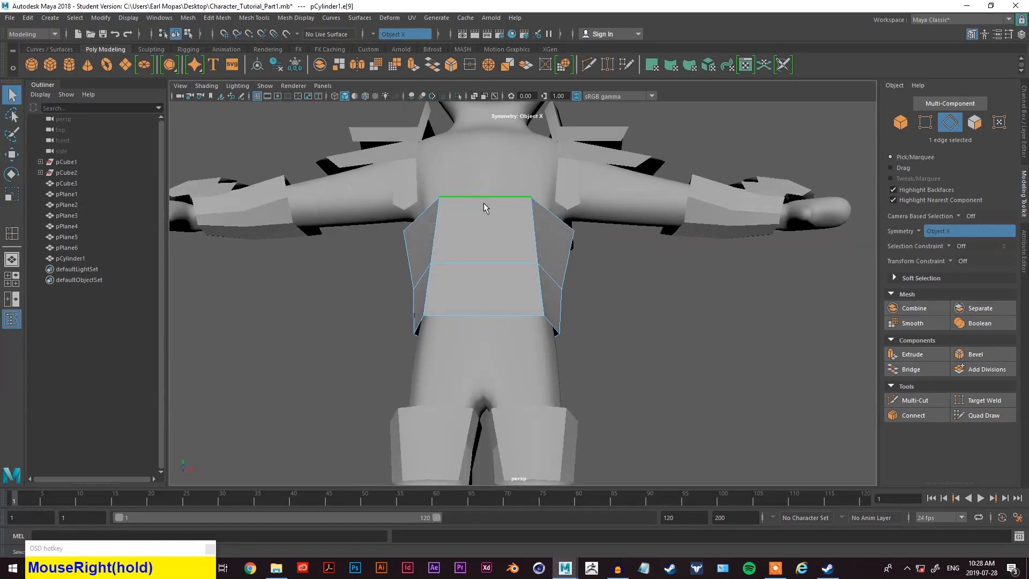
right_click_drag(487, 197, 512, 237, "ctrl")
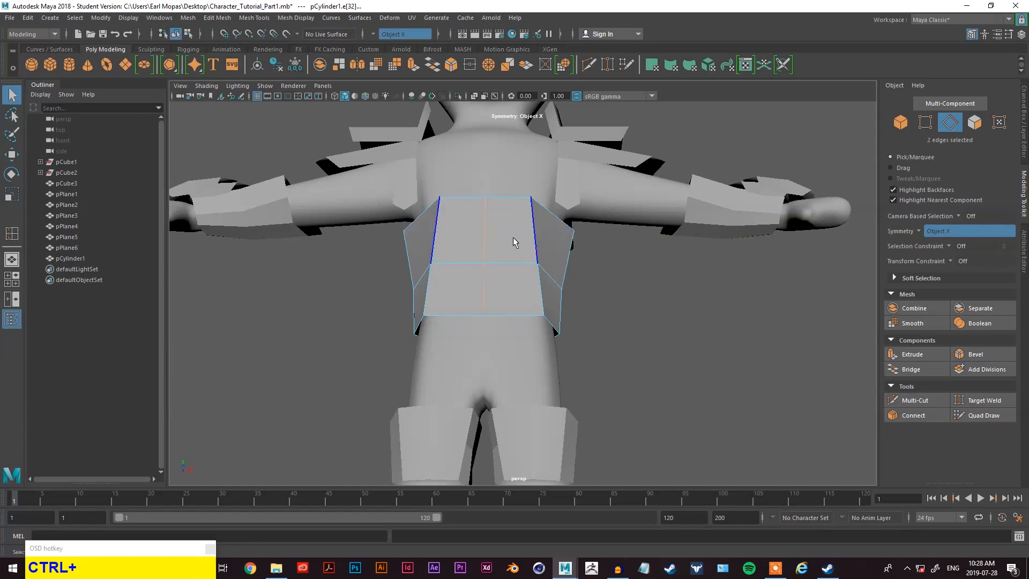
- Select vertices along the front of the waist armor and reposition them to shape the divided front panel
left_click_drag(536, 270, 284, 247, "alt")
scroll(446, 274, "up", 3)
right_click_drag(285, 246, 248, 257)
left_click_drag(248, 257, 322, 278, "alt")
right_click_drag(327, 256, 285, 253)
left_click(467, 298)
left_click_drag(468, 298, 423, 269, "alt")
key("w")
left_click(453, 266)
left_click(448, 181)
left_click_drag(449, 183, 609, 266, "alt")
left_click_drag(577, 209, 576, 235)
- Move the bottom and middle front corner vertices slightly inward along X
left_click_drag(576, 236, 593, 319, "alt")
mouse_move(591, 357)
left_mouse_down()
mouse_move(520, 322)
mouse_move(590, 356)
left_mouse_up()
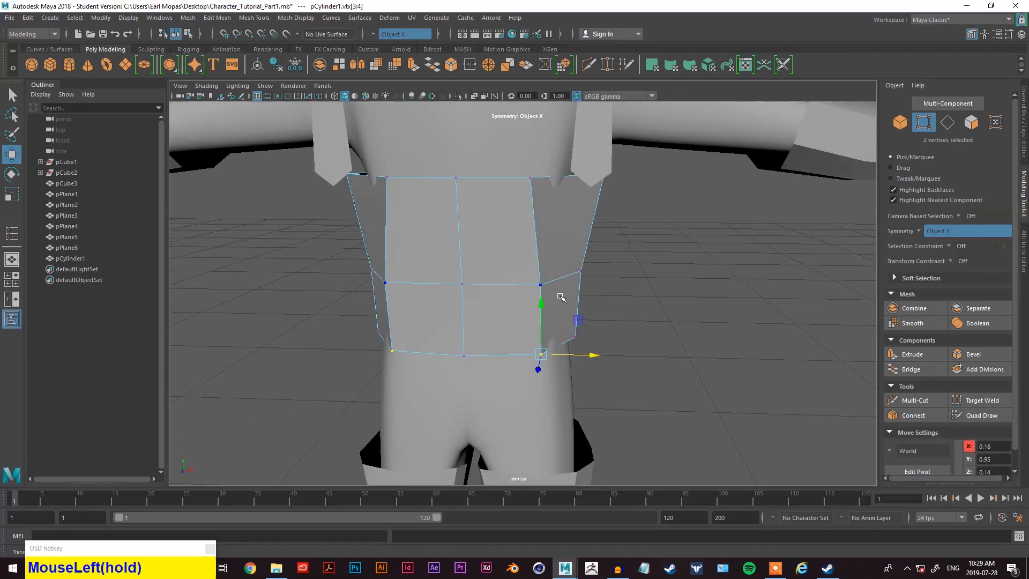
left_click_drag(585, 290, 578, 289)
left_click_drag(572, 341, 504, 321, "alt")
left_click(538, 356)
- Select the six corner vertices at the back of the waist armor and move them forward along Z toward the body
scroll(655, 302, "down", 1)
left_click_drag(655, 302, 620, 230, "alt")
left_click(619, 229)
key("q")
left_click(607, 288, "shift")
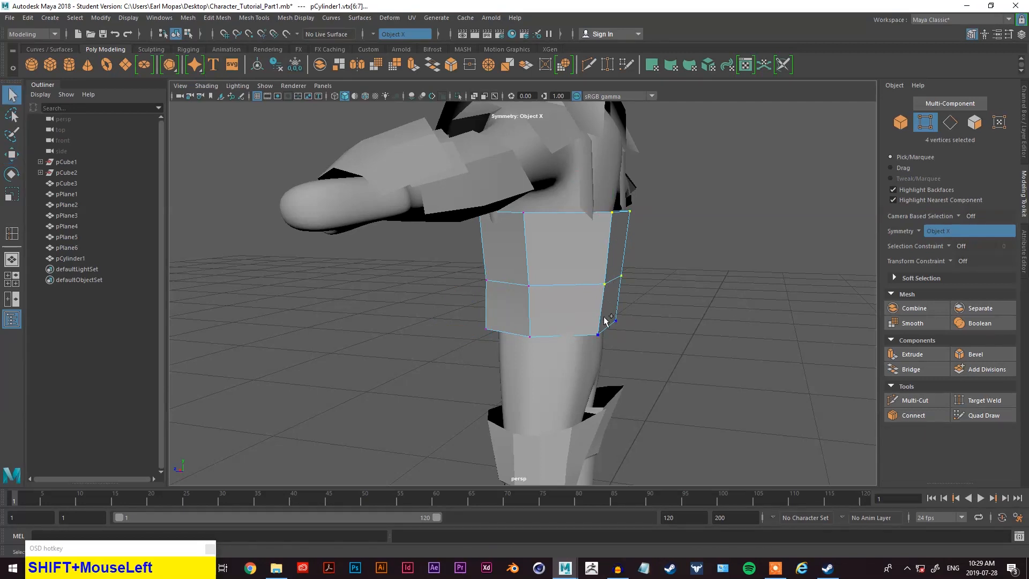
key("shift+w")
left_click_drag(602, 266, 598, 266)
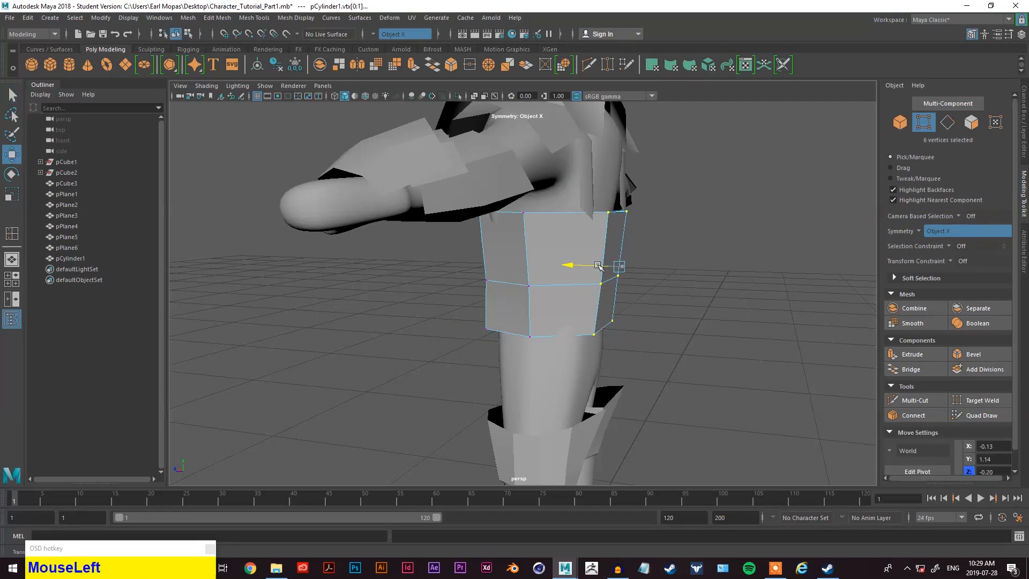
- Select the bottom back corner vertices of the waist armor and move them along X to about 0.18
left_click(601, 338)
left_click(592, 328)
right_click_drag(724, 288, 674, 259)
left_click_drag(592, 336, 718, 332)
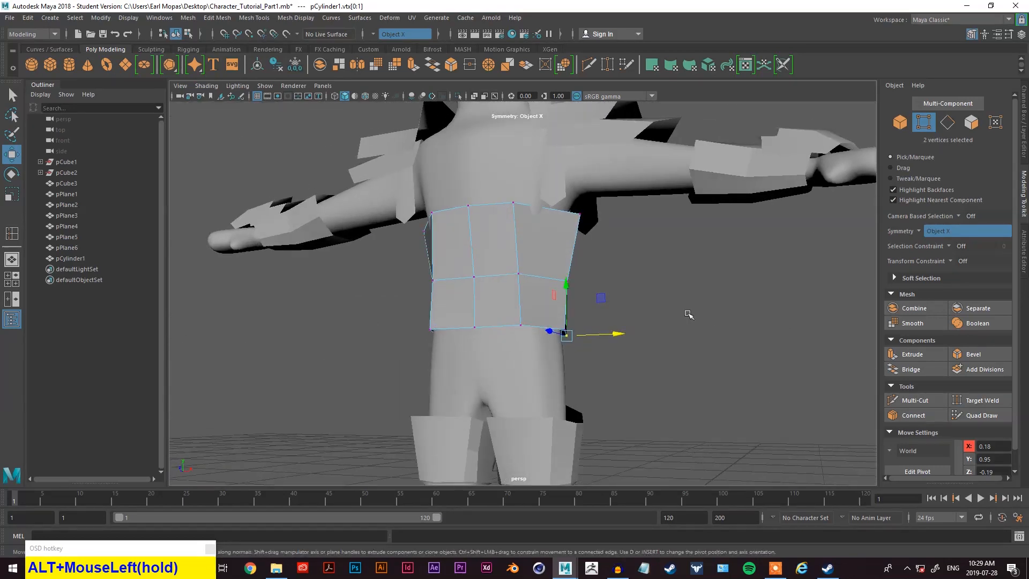
scroll(657, 301, "down", 5)
left_click_drag(612, 296, 579, 259, "alt")
scroll(547, 281, "up", 5)
- Raise the top side corner vertices of the waist armor to about Y 1.36 and adjust them along X
left_click(432, 221)
left_click_drag(430, 221, 375, 238, "alt")
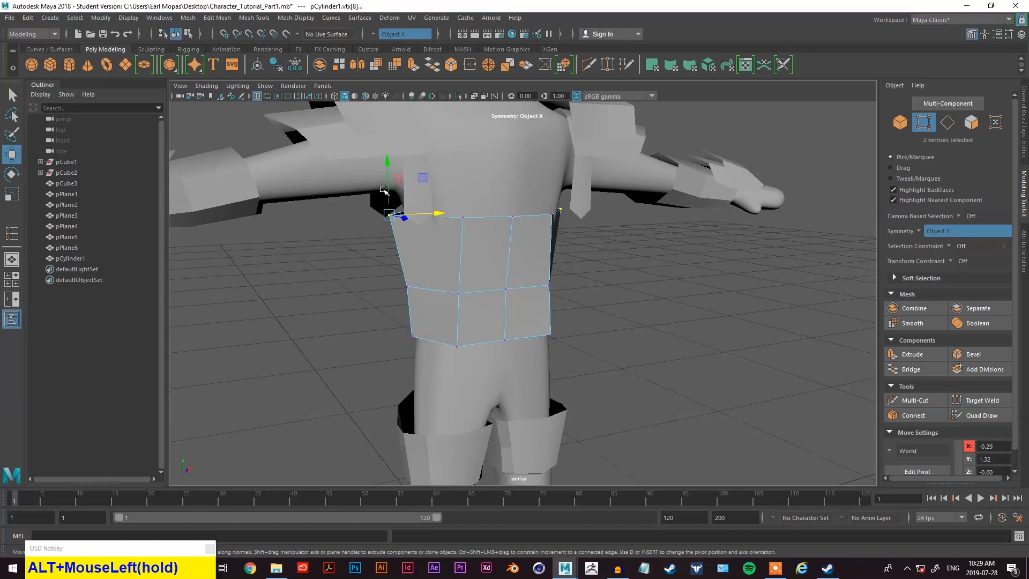
left_click_drag(386, 190, 387, 189)
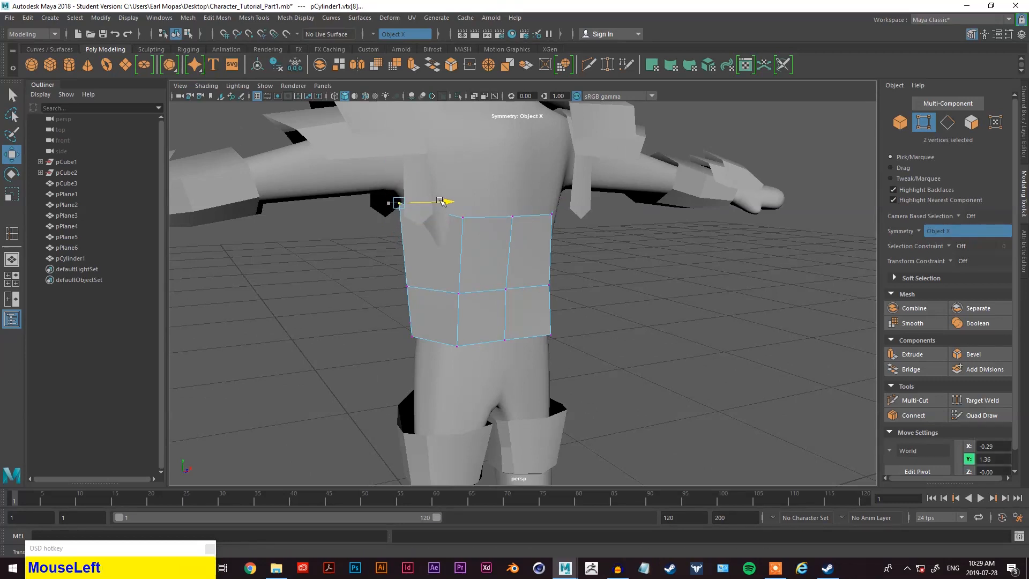
left_click_drag(474, 204, 436, 201, "alt")
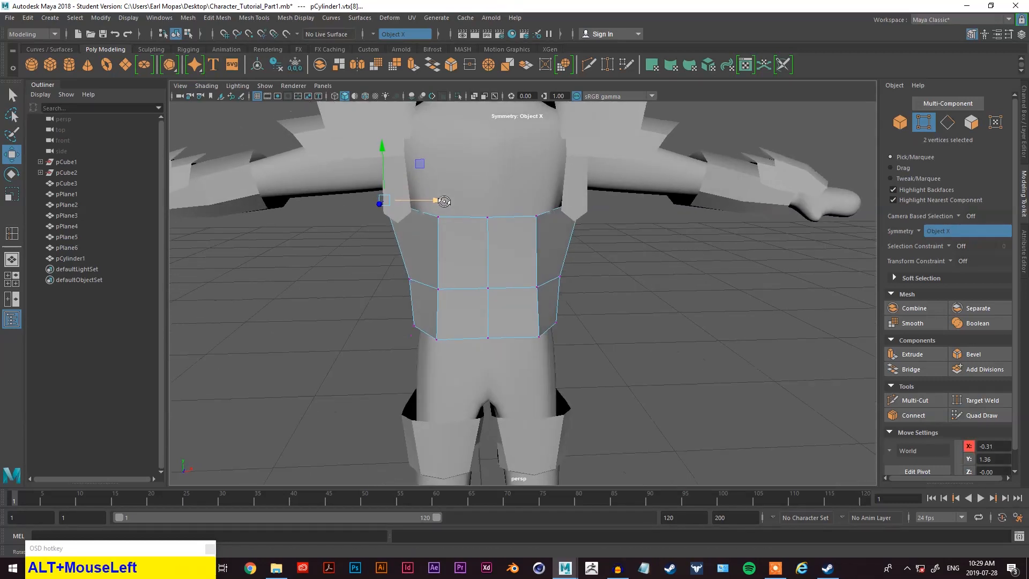
left_click(437, 202)
- Return the waist armor to object mode and scale it narrower along X to about 0.24
left_click_drag(508, 250, 748, 301, "alt")
scroll(745, 303, "down", 3)
left_click_drag(651, 318, 635, 292, "alt")
right_click_drag(635, 293, 664, 252)
key("e")
key("r")
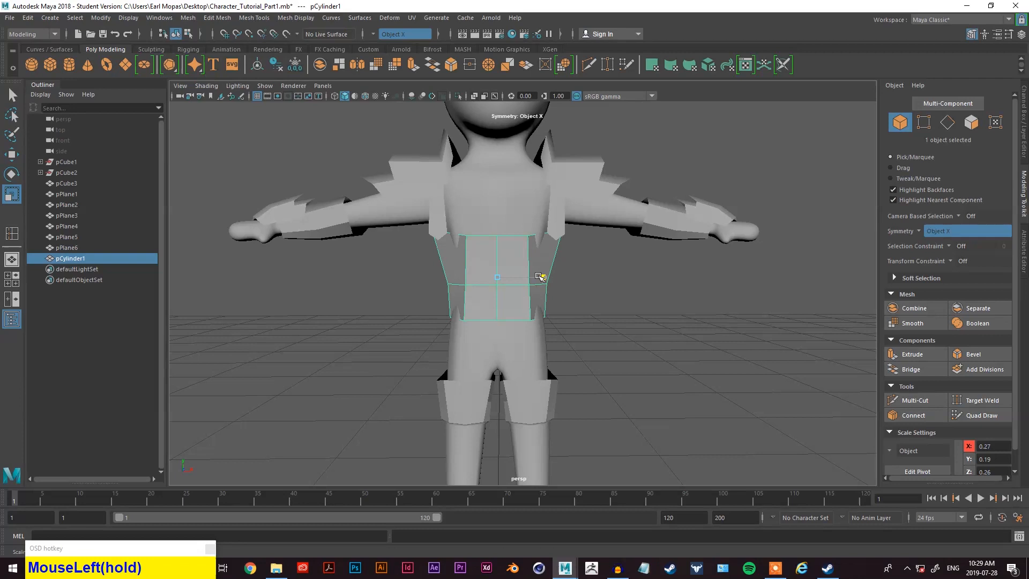
left_click_drag(538, 276, 537, 276)
left_click_drag(538, 276, 537, 246, "alt")
- Select the symmetric top edges beside the front panel in edge mode and move them forward along Z
right_click(537, 245)
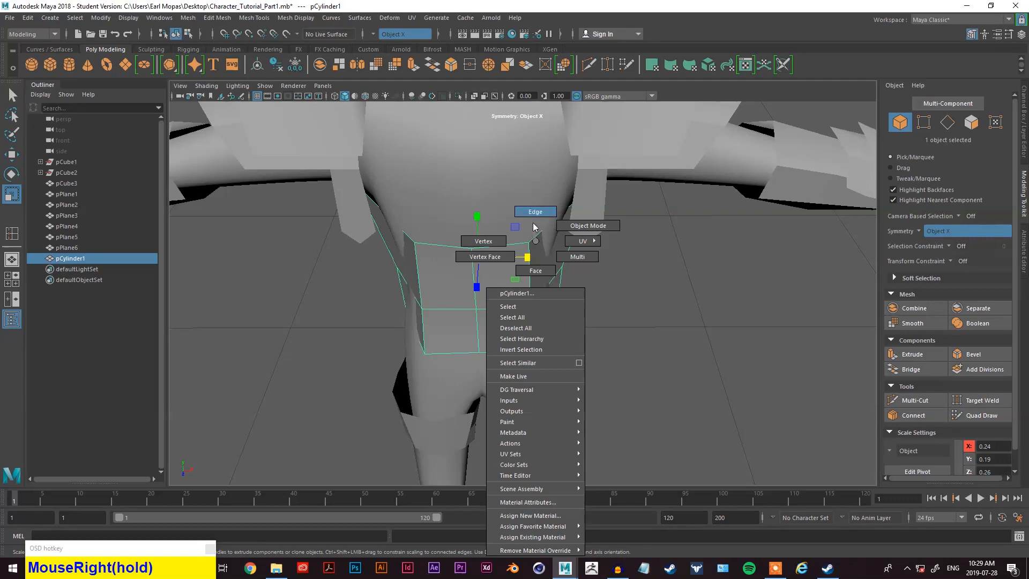
right_click_drag(534, 227, 535, 221)
key("w")
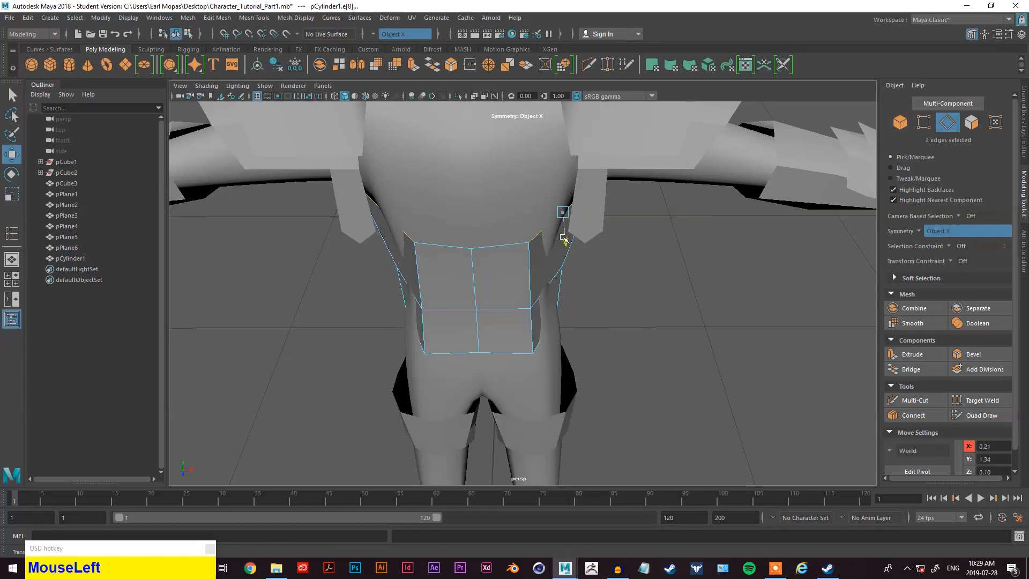
left_click_drag(567, 246, 567, 252)
left_click_drag(549, 256, 455, 256, "alt")
- Rotate the front edges of the waist armor about Y so the panel bends at its center line
left_click(437, 266)
key("r")
key("e")
left_click_drag(440, 305, 542, 228)
left_click(540, 329)
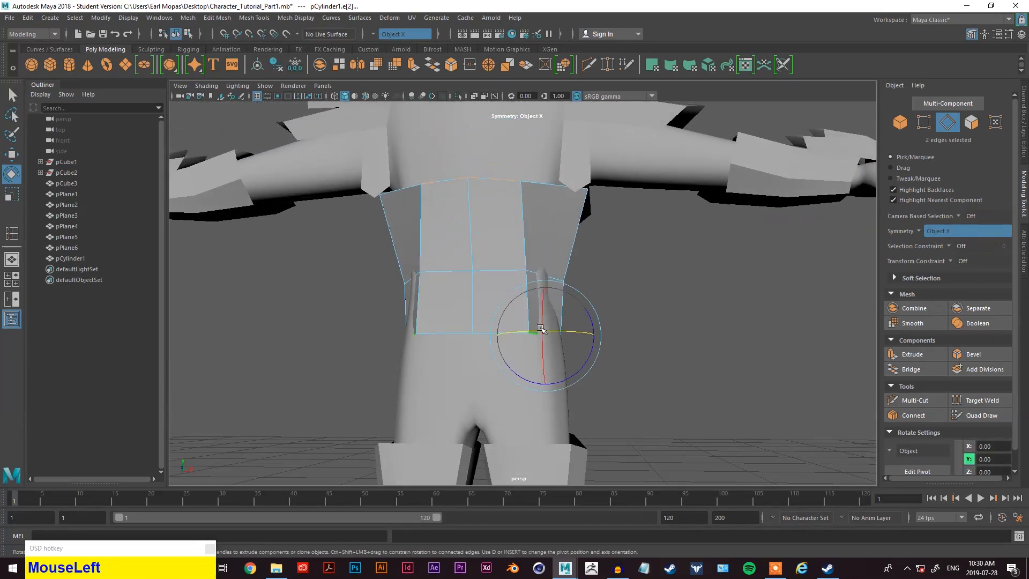
left_click_drag(541, 328, 546, 280, "alt")
left_click(489, 295)
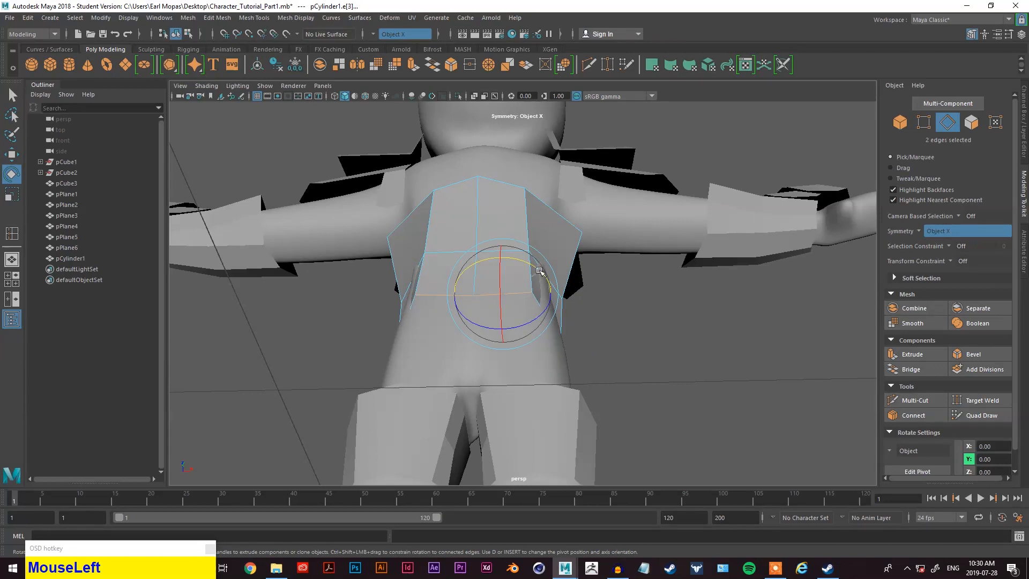
left_click_drag(547, 285, 576, 320)
- Move the bottom and middle side edges of the waist armor outward along X, away from the body
left_click(559, 315)
key("w")
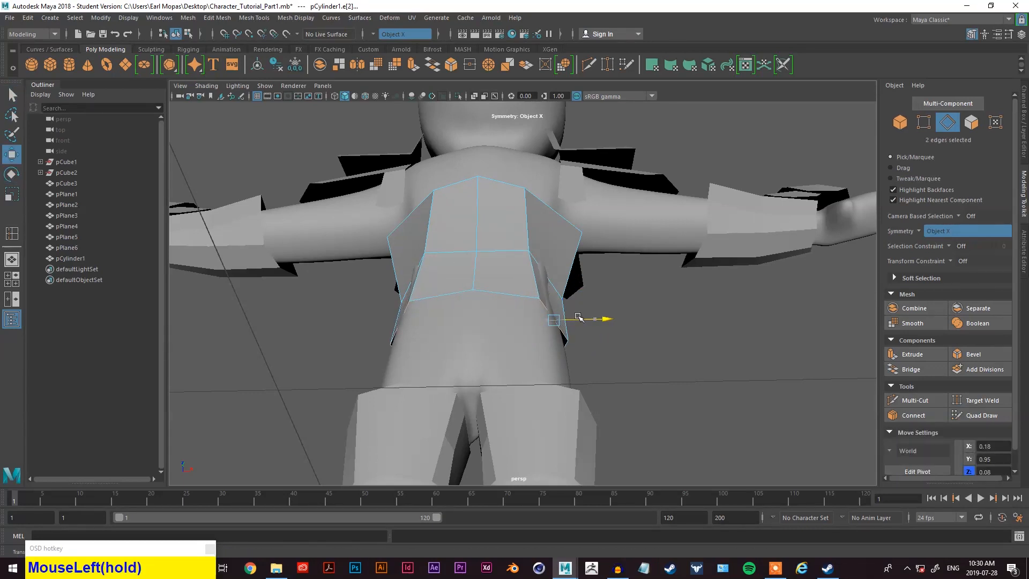
left_click(571, 284)
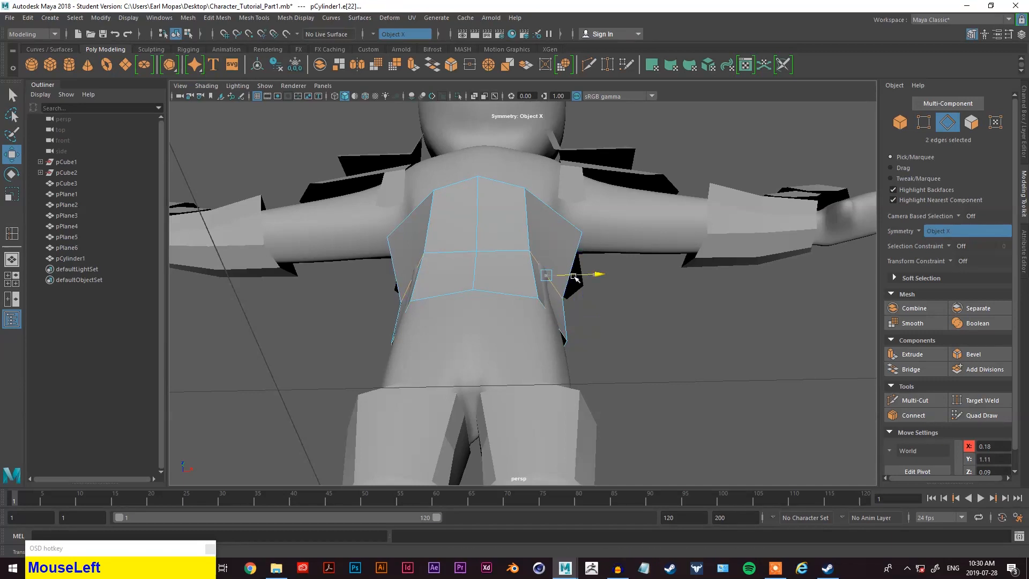
left_click_drag(574, 276, 576, 276)
left_click(563, 328)
left_click_drag(584, 316, 586, 316)
left_click_drag(589, 319, 597, 353, "alt")
- Try to extrude the entire top border loop of the waist armor upward around the chest
scroll(591, 300, "down", 6)
left_click_drag(590, 300, 439, 303, "alt")
scroll(544, 284, "up", 5)
left_click_drag(544, 284, 614, 208, "alt")
left_click(601, 210)
key("e")
key("z")
key("w")
left_click_drag(614, 208, 566, 246, "alt")
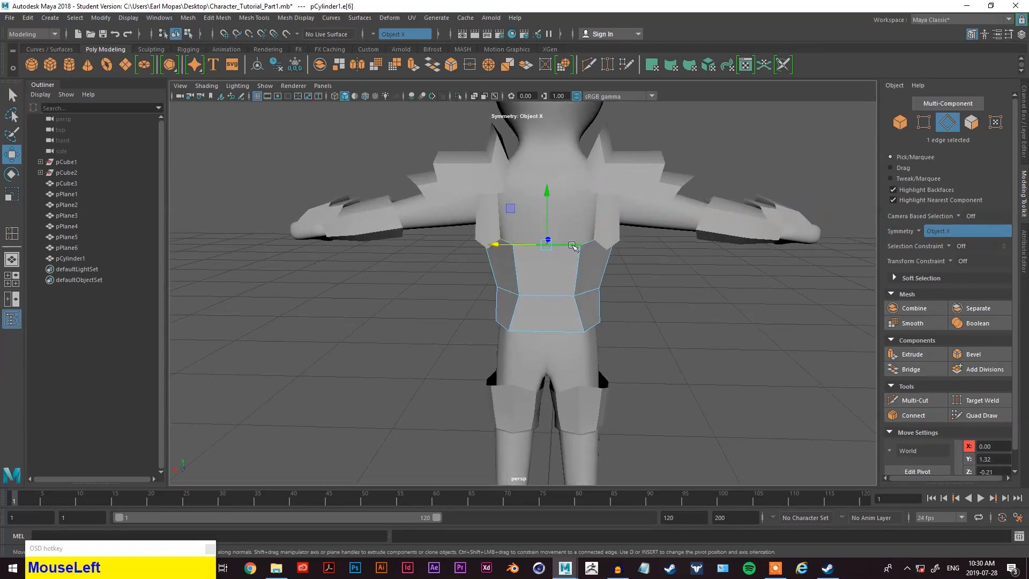
double_click(595, 245, "shift")
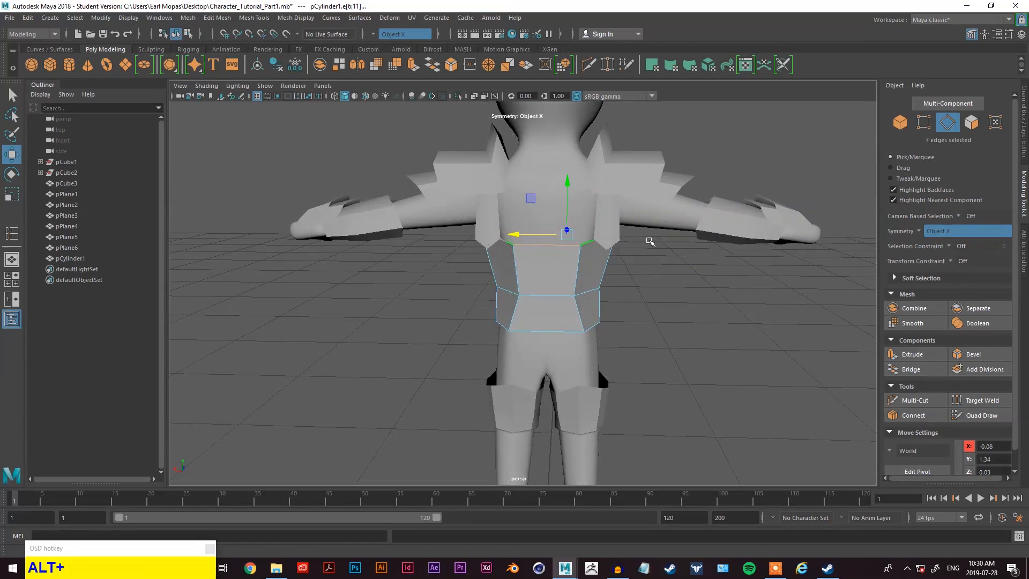
left_click(911, 354)
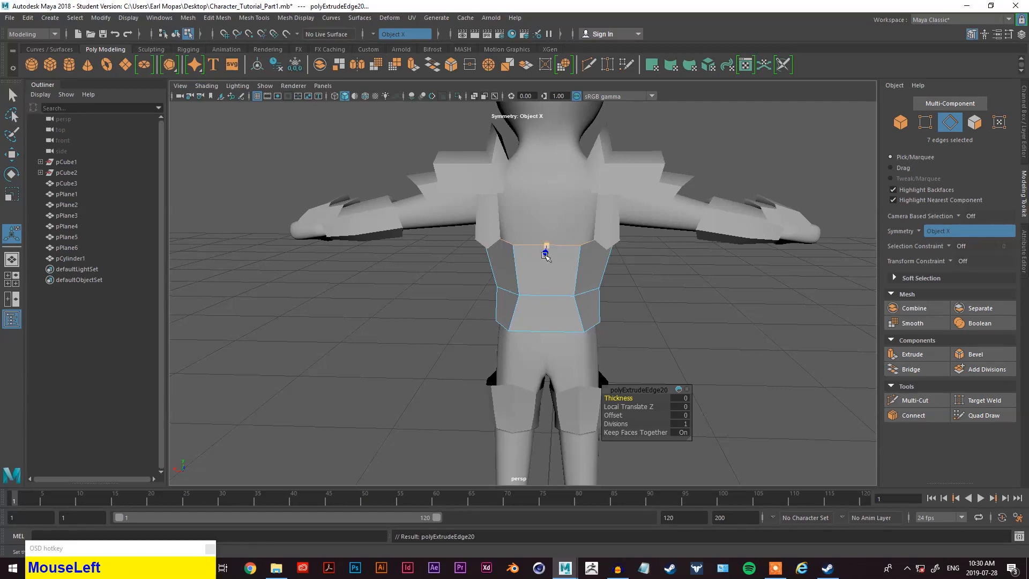
left_click_drag(547, 274, 492, 215, "alt")
key("alt+z")
left_click_drag(545, 252, 545, 258)
key("alt+w")
left_click_drag(572, 214, 536, 205)
key("alt+w")
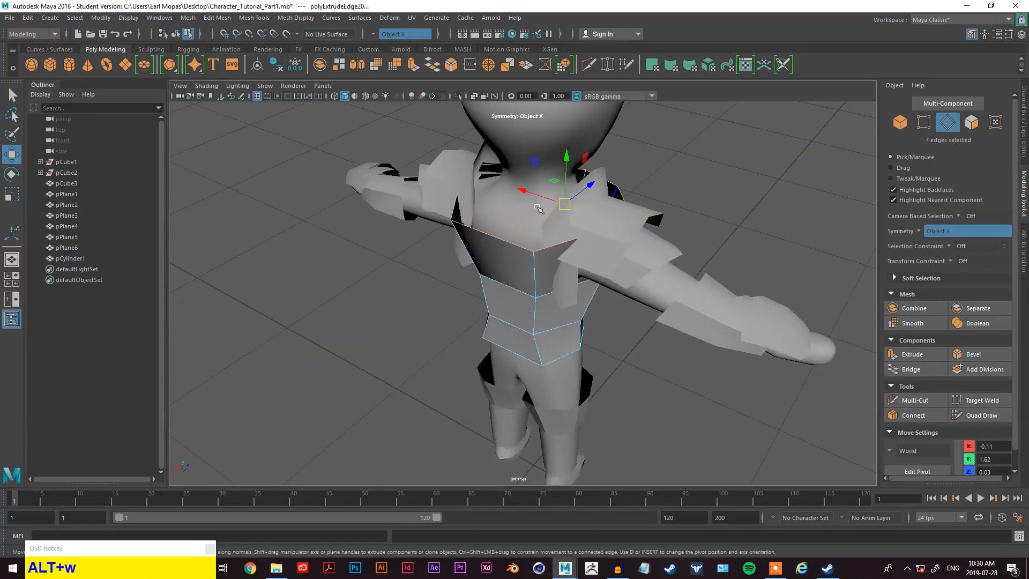
- Undo the extrusion of the top border loop and the moves made to it
left_click_drag(524, 244, 436, 225, "alt")
key("alt+z")
key("alt+z")
key("alt+z")
key("alt+z")
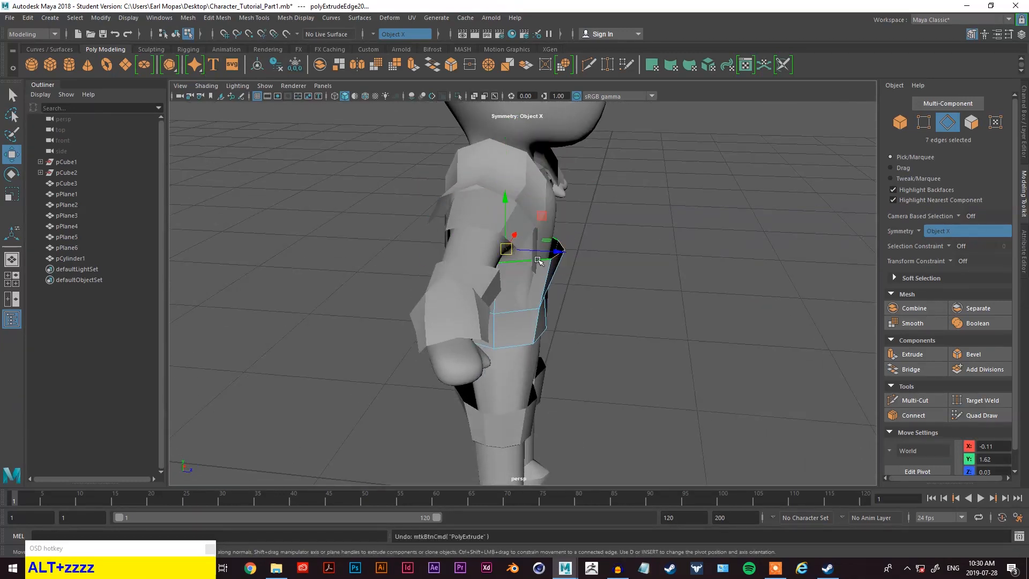
left_click(611, 292)
scroll(584, 299, "up", 4)
key("z")
left_click_drag(572, 298, 613, 298, "alt")
key("z")
key("q")
- Select the three top edges across the back of the waist armor, extrude them, and raise the new edges up the back
left_click(476, 236, "shift")
left_click_drag(477, 236, 488, 236, "alt")
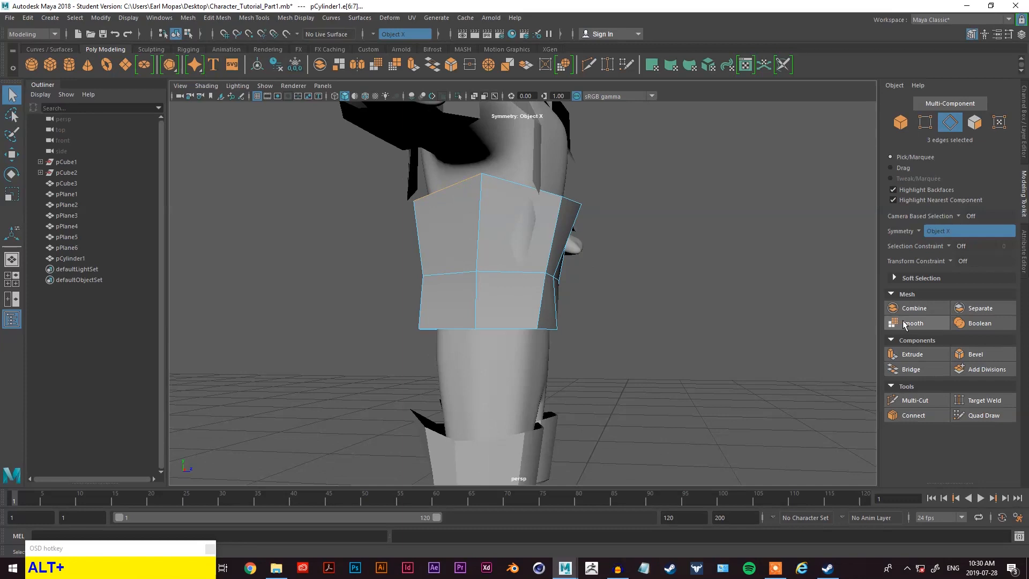
left_click(911, 354)
middle_click_drag(533, 230, 614, 325, "alt")
left_click(450, 291)
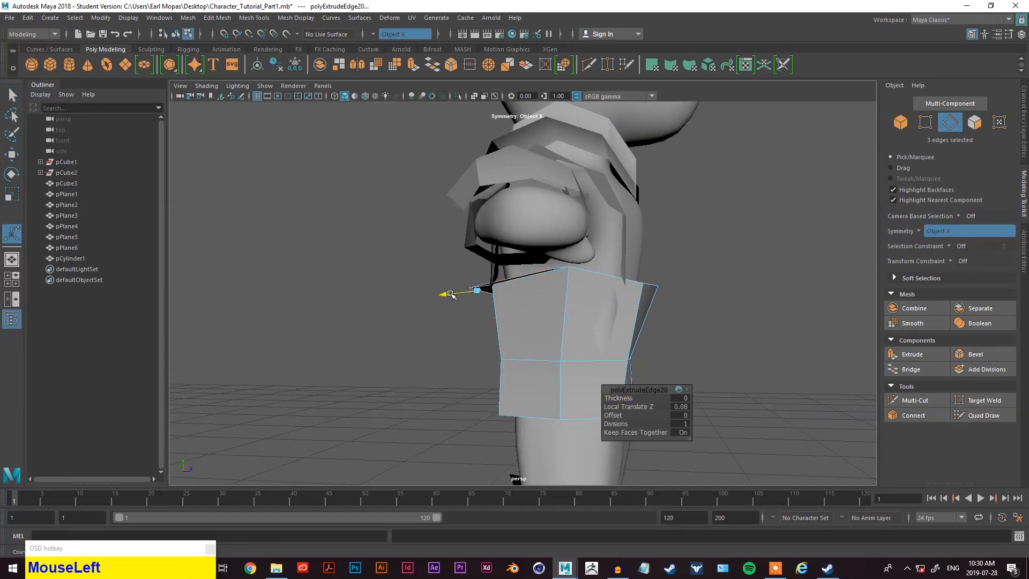
key("w")
left_click_drag(516, 259, 512, 194)
left_click_drag(512, 194, 684, 222, "alt")
- Select the outer corner vertices of the extruded back panel in vertex mode and move them down and toward the back
key("e")
right_click_drag(668, 168, 605, 169)
left_click(486, 220)
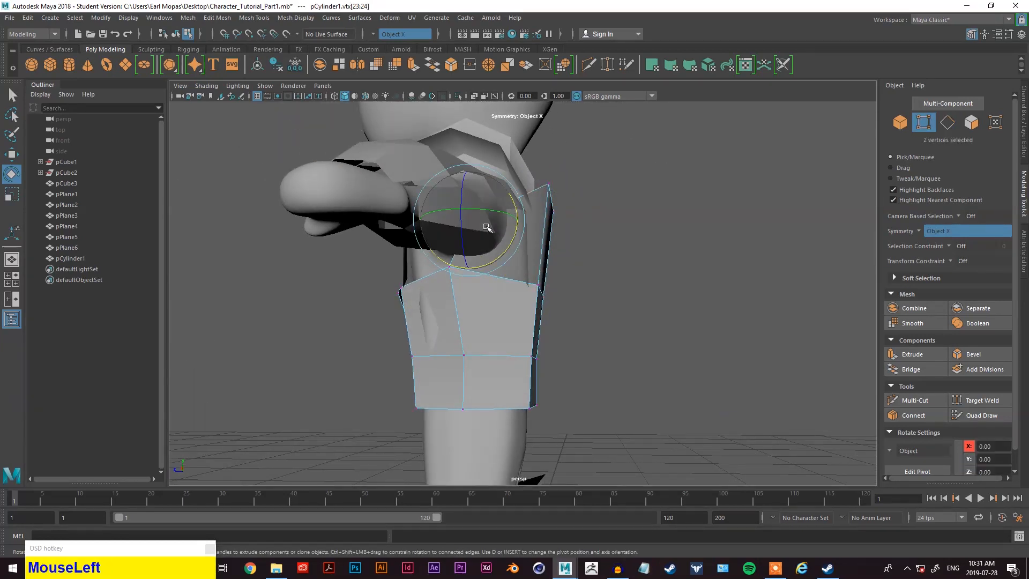
key("w")
left_click_drag(457, 222, 475, 223)
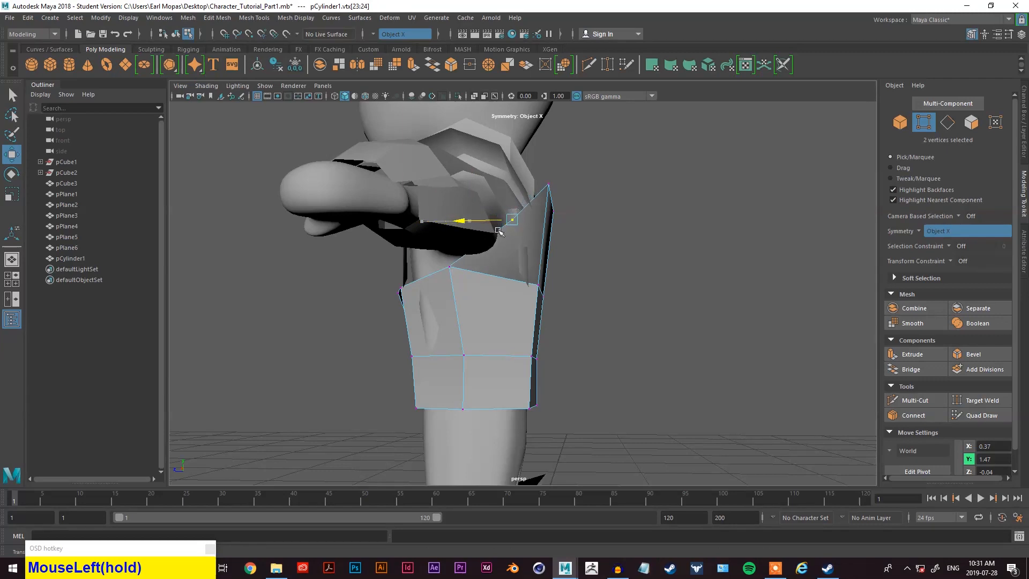
left_click_drag(518, 215, 518, 217)
left_click_drag(518, 217, 513, 246, "alt")
- Move the back panel's outer vertices inward along X to about 0.21 and its top corner vertices outward to about 0.13
left_click_drag(532, 312, 435, 264, "alt")
left_click_drag(435, 264, 377, 289, "alt")
scroll(488, 277, "up", 3)
left_click(427, 246)
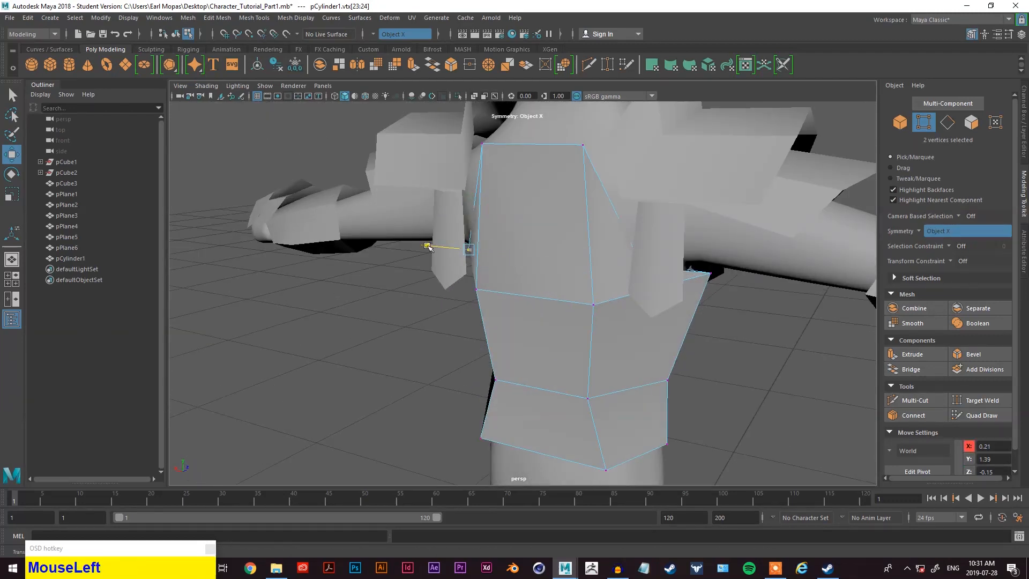
left_click(484, 141)
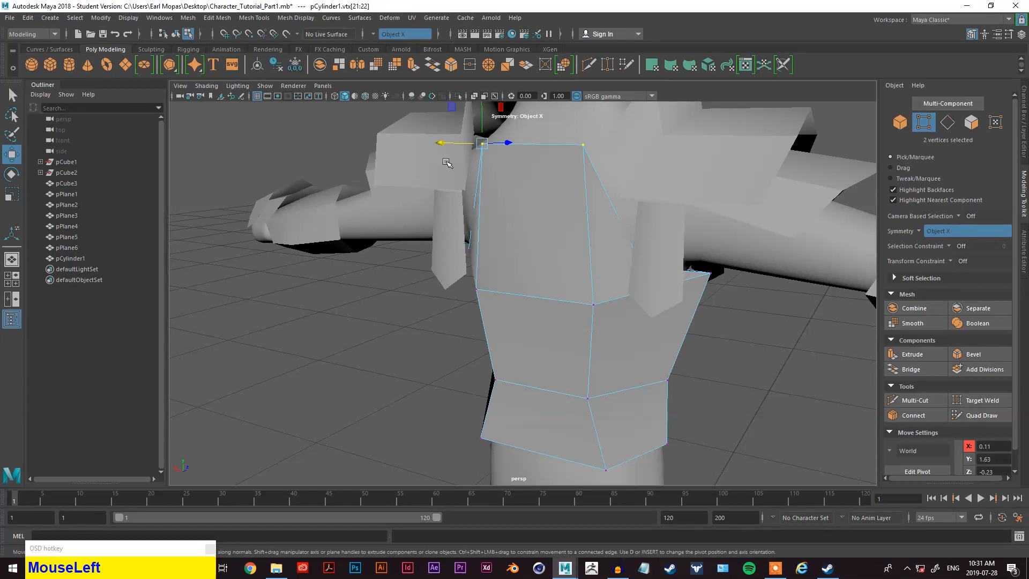
left_click_drag(453, 143, 514, 186)
- Insert a vertical edge loop down the center of the back panel, from its top edge to the bottom
right_click_drag(567, 191, 565, 171)
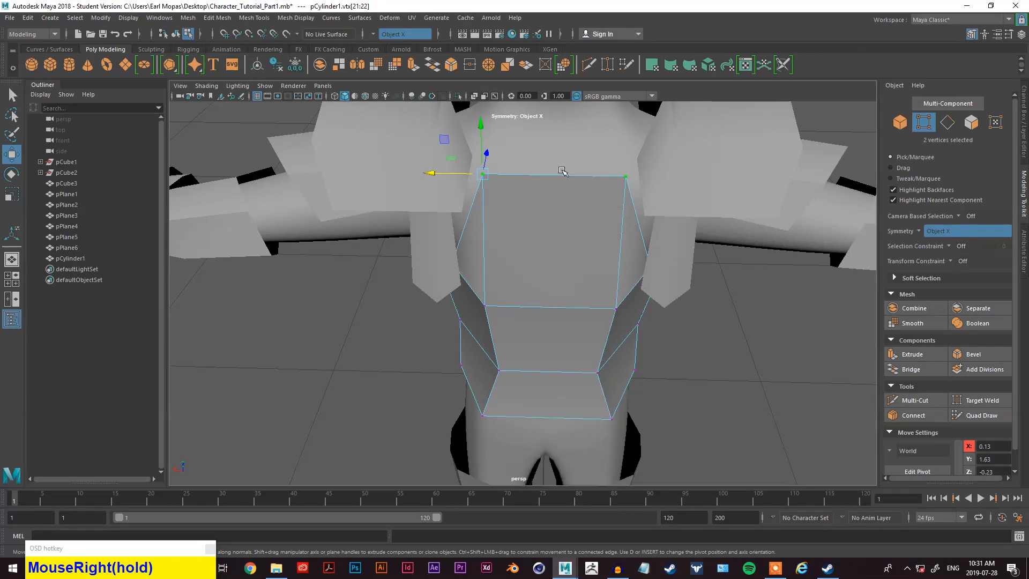
left_click(563, 177)
key("space")
left_click_drag(511, 206, 527, 286)
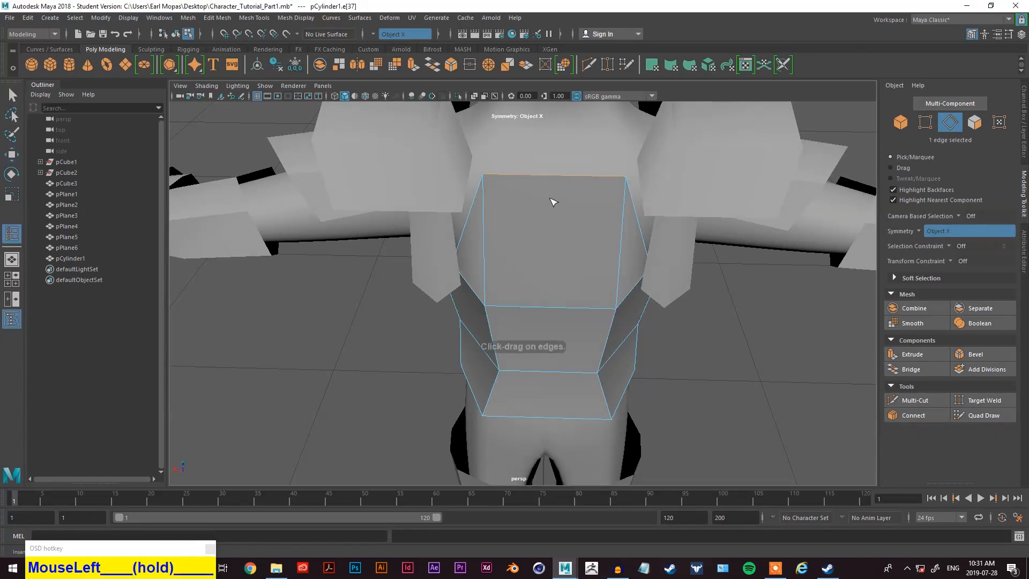
left_click(554, 180)
right_click_drag(561, 189, 560, 219)
left_click(563, 175)
left_click_drag(622, 259, 549, 247, "alt")
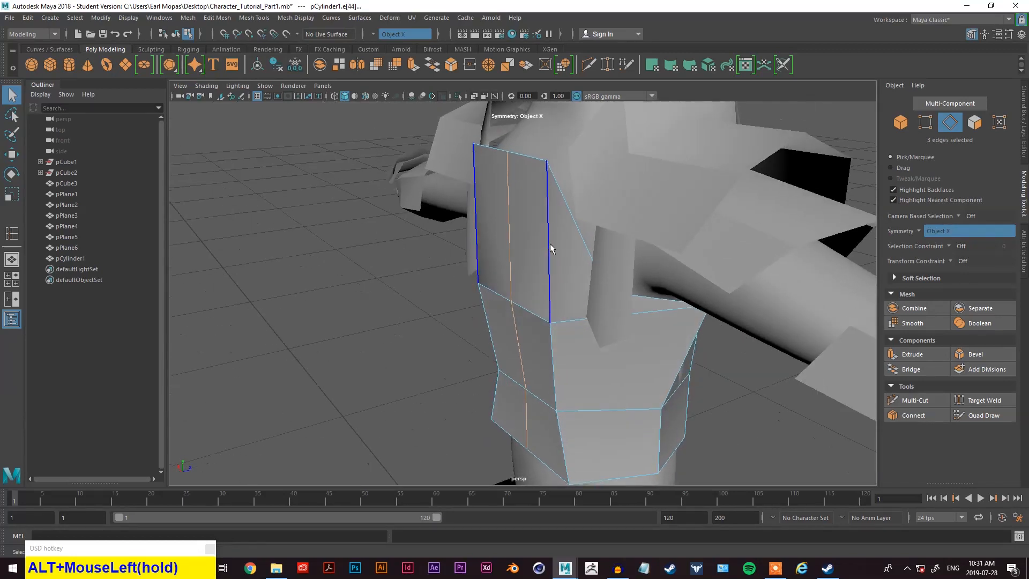
- Move the top corner vertices of the back panel forward along Z to about -0.19 to curve it around the back
right_click_drag(547, 224, 558, 271)
right_click_drag(519, 206, 467, 205)
left_click(506, 152)
left_click_drag(506, 152, 532, 115, "alt")
key("w")
left_click_drag(532, 114, 601, 145, "alt")
left_click_drag(601, 144, 603, 220, "alt")
mouse_move(650, 253)
left_mouse_down()
mouse_move(649, 233)
mouse_move(648, 244)
left_mouse_up()
left_click_drag(648, 244, 649, 171, "alt")
scroll(623, 266, "down", 5)
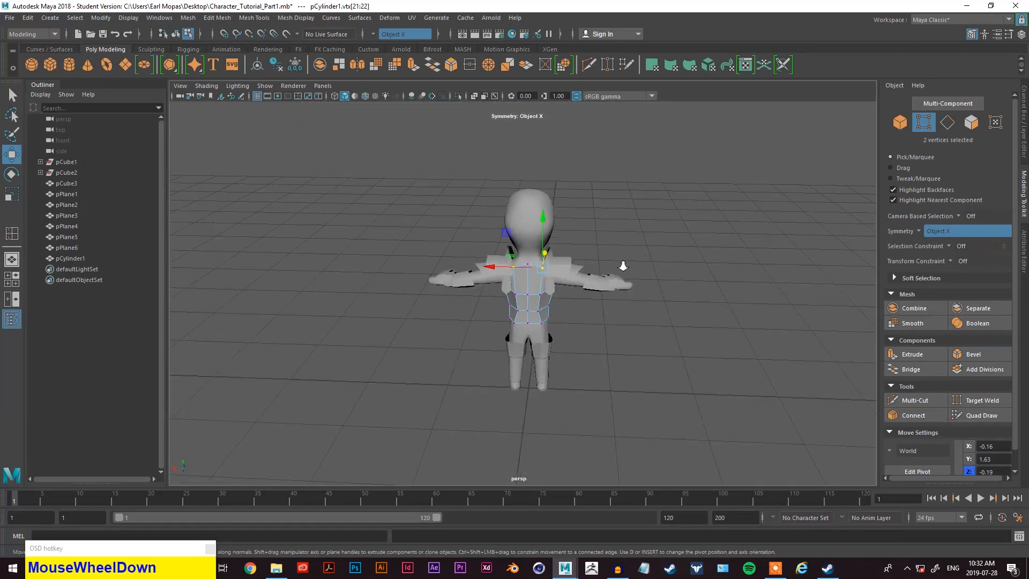
- Select the bottom back corner vertices of the waist armor and move them forward along Z to about -0.15
scroll(623, 266, "up", 3)
left_click_drag(622, 265, 525, 327, "alt")
left_click_drag(549, 277, 583, 291)
left_click_drag(584, 326, 581, 348)
left_click_drag(582, 348, 556, 405, "alt")
left_click(541, 378)
left_click(554, 384)
right_click_drag(741, 384, 793, 224)
left_click(793, 224)
left_click(536, 380)
right_click_drag(672, 377, 566, 363)
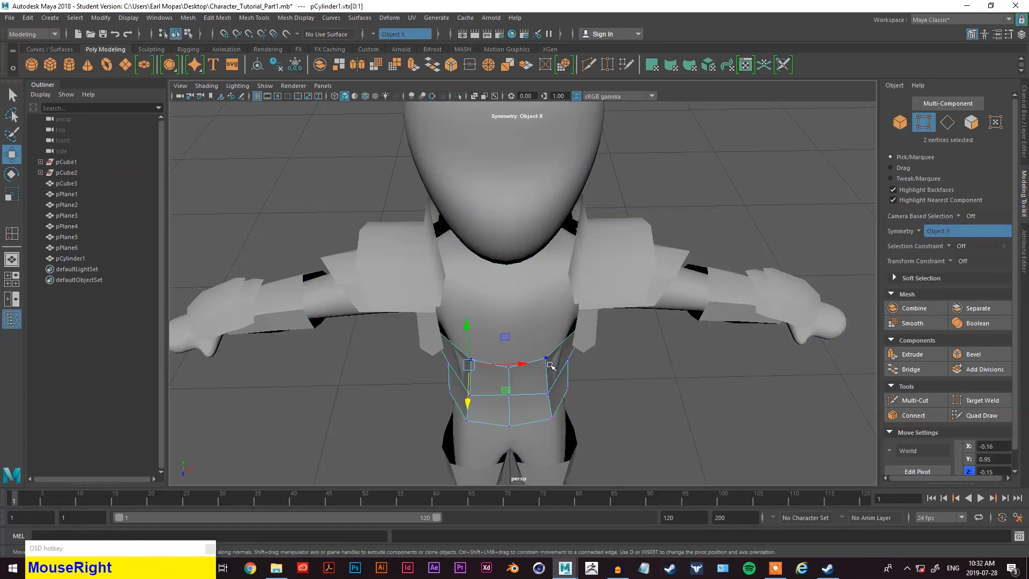
- Move the middle and top front corner vertices of the waist armor along X to about -0.14
left_click(551, 395)
left_click_drag(550, 395, 486, 403, "alt")
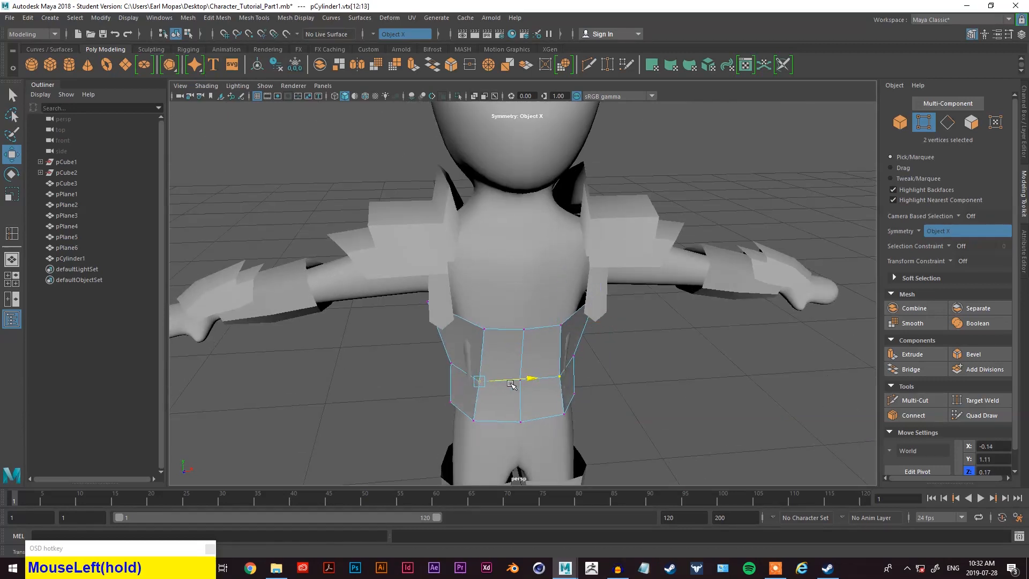
left_click(484, 330)
left_click_drag(504, 329, 476, 311)
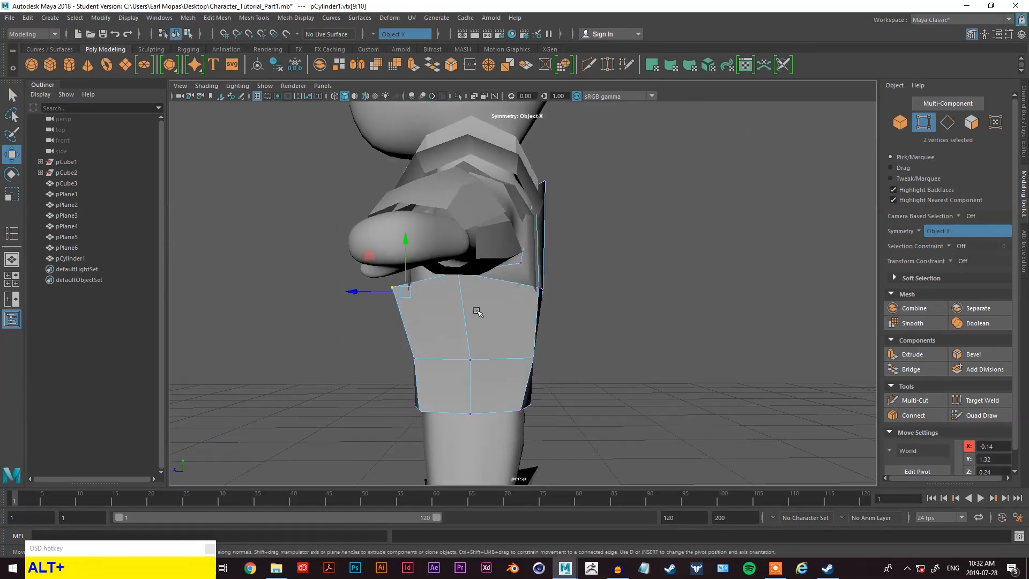
- Select the top side corner vertices under the arms and reposition them to about X 0.30 and Z 0.03
scroll(696, 298, "down", 3)
left_click_drag(696, 298, 650, 312, "alt")
scroll(610, 335, "down", 2)
scroll(563, 325, "up", 3)
scroll(563, 325, "down", 3)
scroll(450, 349, "up", 1)
left_click_drag(450, 349, 556, 344, "alt")
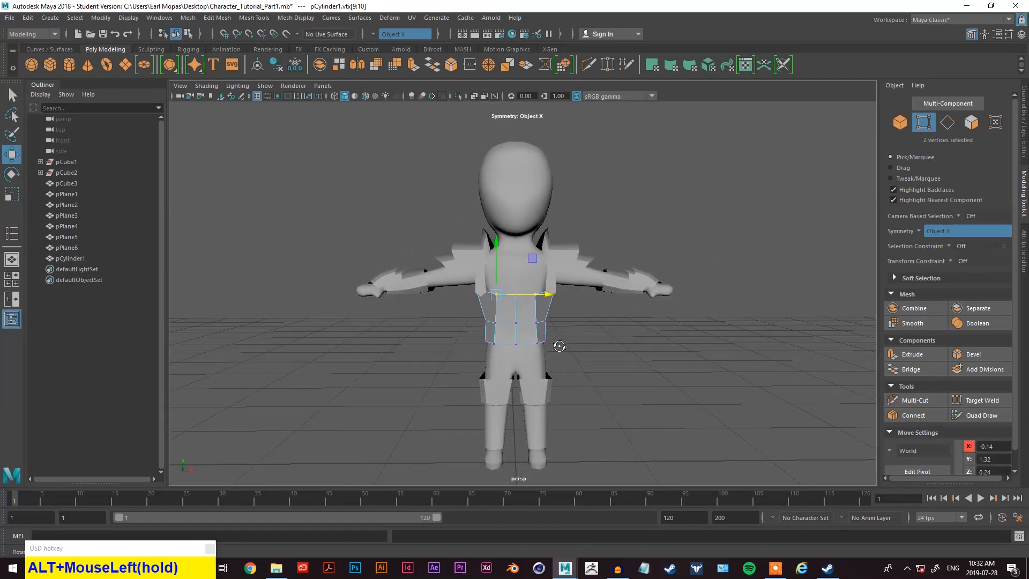
scroll(562, 321, "up", 4)
left_click_drag(574, 291, 554, 295, "alt")
left_click_drag(604, 269, 445, 248)
left_click_drag(445, 248, 390, 213)
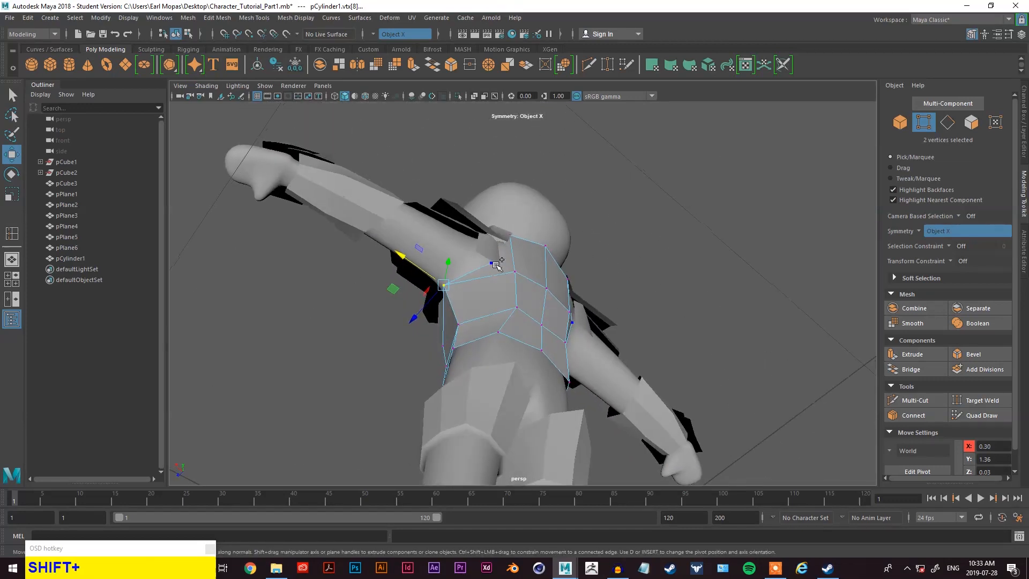
left_click(493, 267, "shift")
left_click_drag(493, 267, 440, 275, "alt")
left_click_drag(439, 275, 665, 323)
key("z")
- Examine the overall shape and fit of the waist armor on the character from the front and sides
scroll(648, 323, "down", 3)
left_click_drag(593, 332, 656, 318, "alt")
scroll(557, 330, "up", 3)
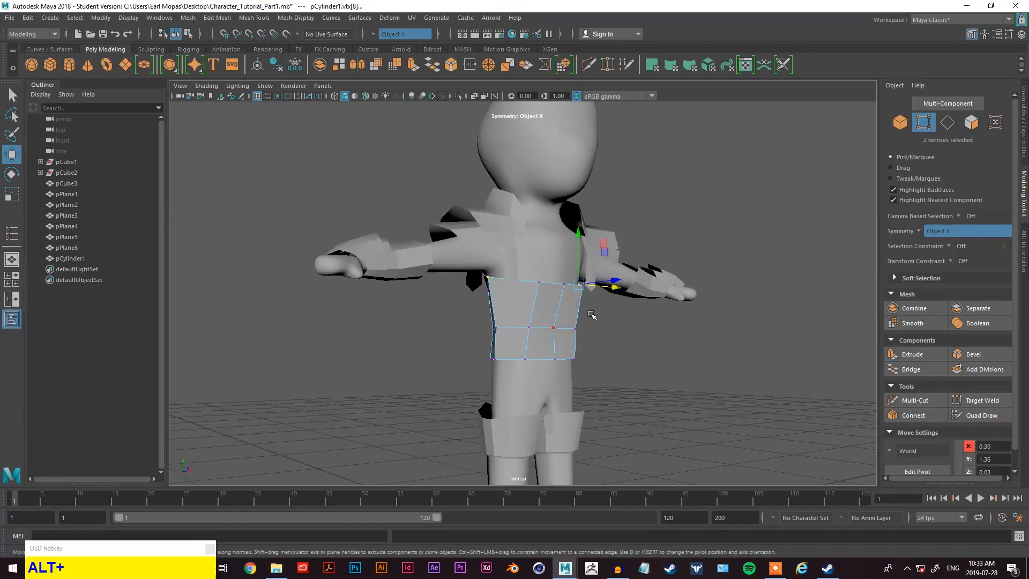
left_click_drag(625, 336, 688, 283, "alt")
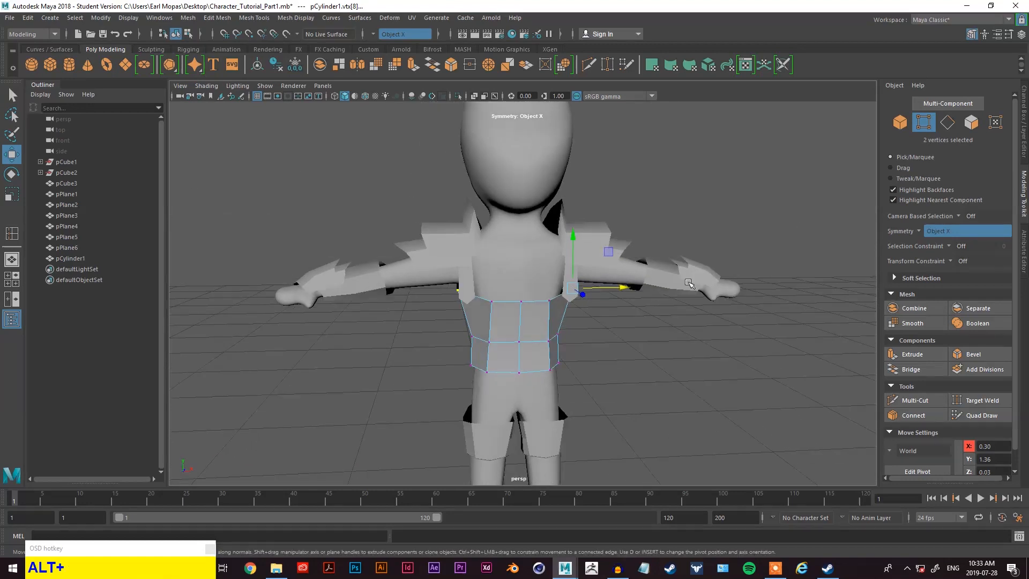
scroll(670, 280, "down", 3)
left_click_drag(600, 289, 646, 252, "alt")
scroll(610, 347, "up", 4)
key("q")
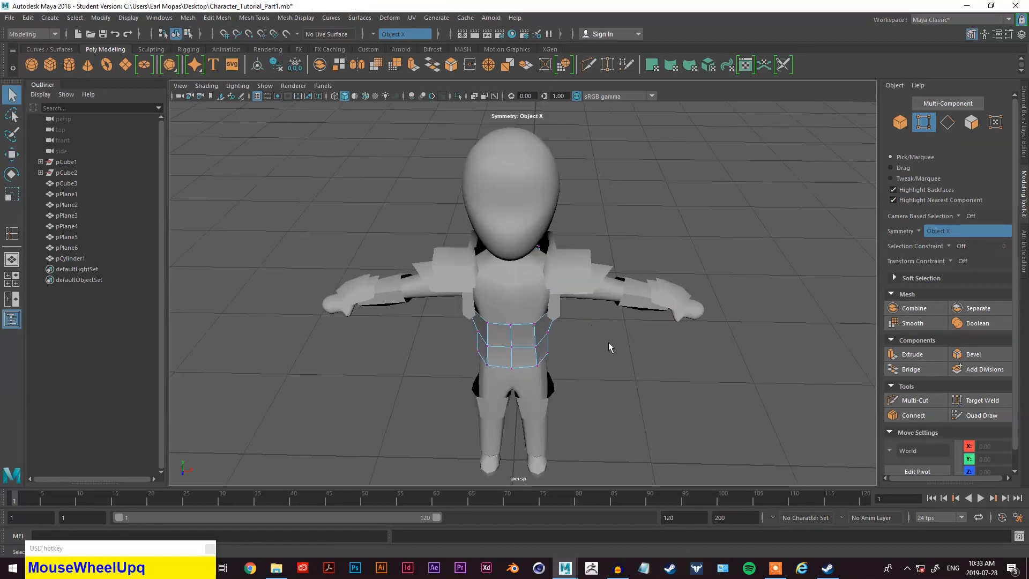
- Return the waist armor to object mode and clear the selection
left_click(602, 359)
left_click_drag(602, 359, 560, 323, "alt")
left_click(502, 310)
scroll(536, 327, "up", 3)
scroll(558, 337, "down", 3)
middle_click_drag(556, 340, 574, 288, "alt")
left_click_drag(573, 287, 551, 316, "alt")
key("space")
right_click_drag(570, 315, 624, 233)
left_click(625, 175)
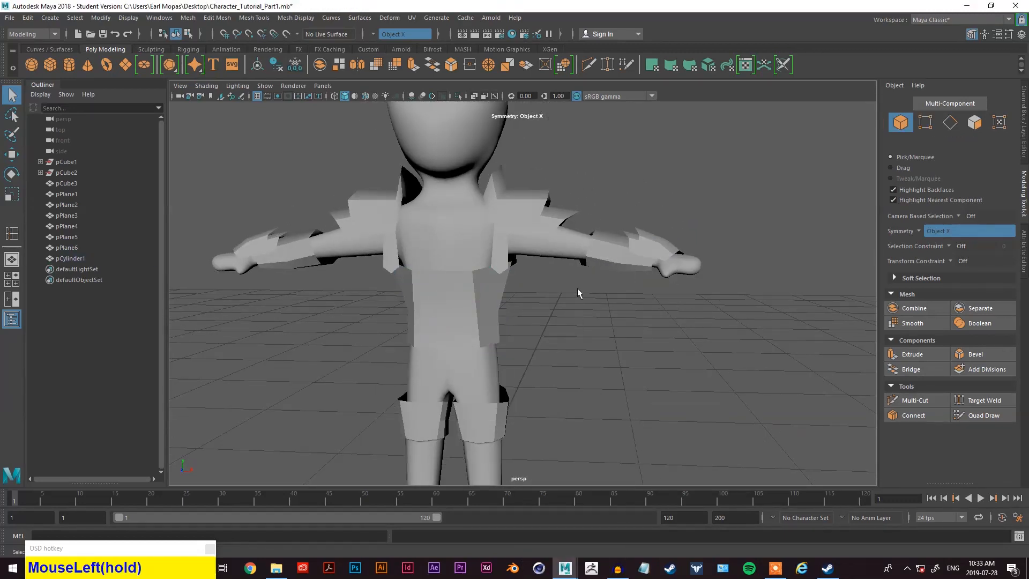
- Create a polygon plane at the origin with 2 width subdivisions and 1 height subdivision
key("space")
left_click_drag(508, 251, 668, 350)
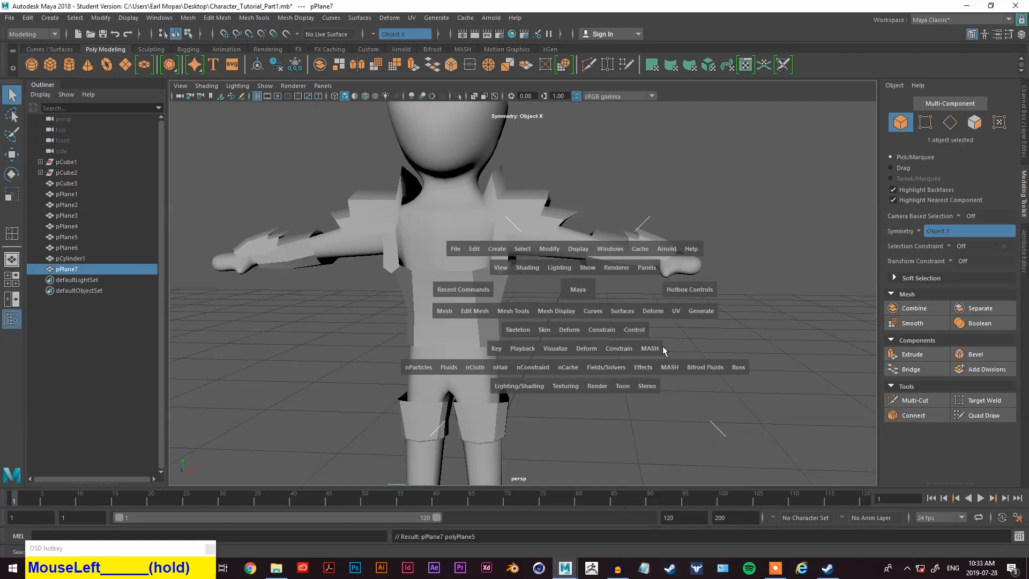
right_click_drag(667, 350, 568, 312, "alt")
left_click_drag(568, 312, 591, 355, "alt")
middle_click_drag(592, 355, 838, 196, "alt")
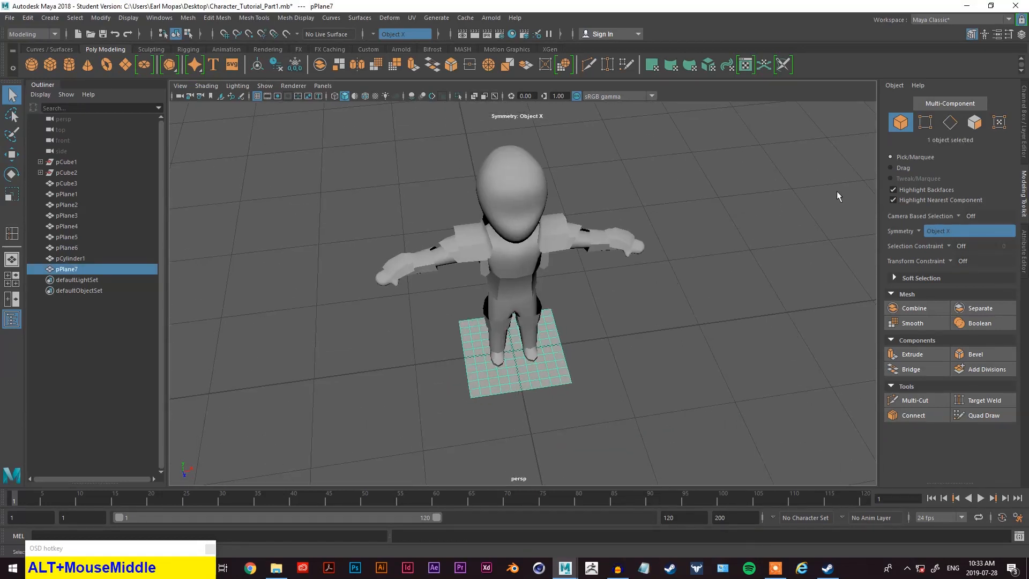
left_click(1024, 135)
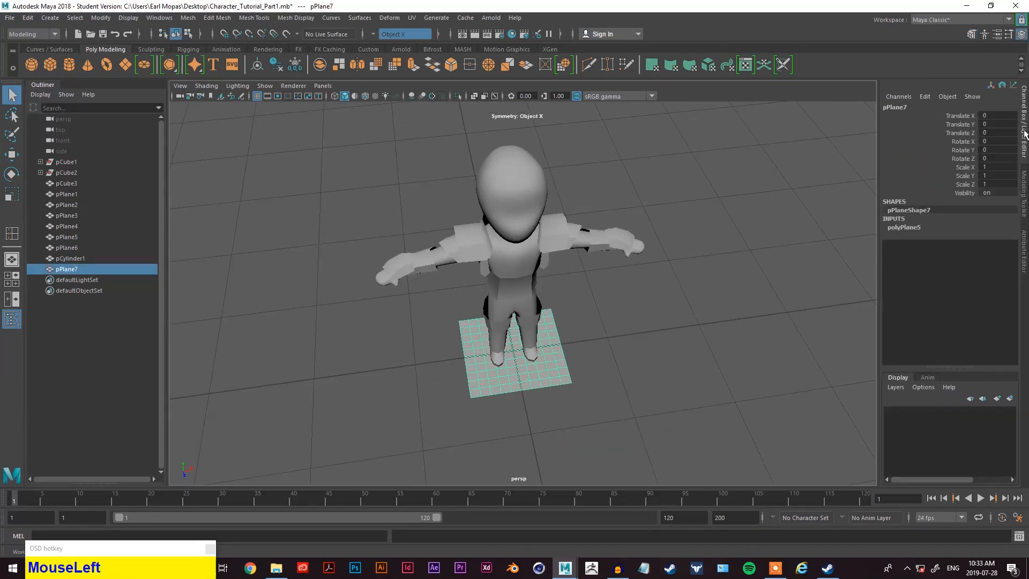
left_click(907, 228)
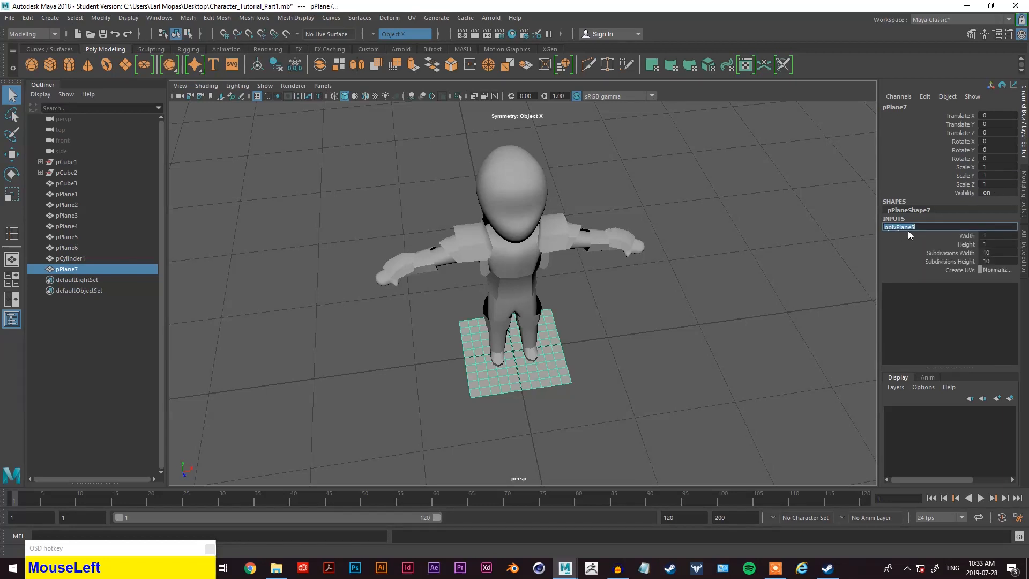
left_click_drag(978, 254, 966, 254)
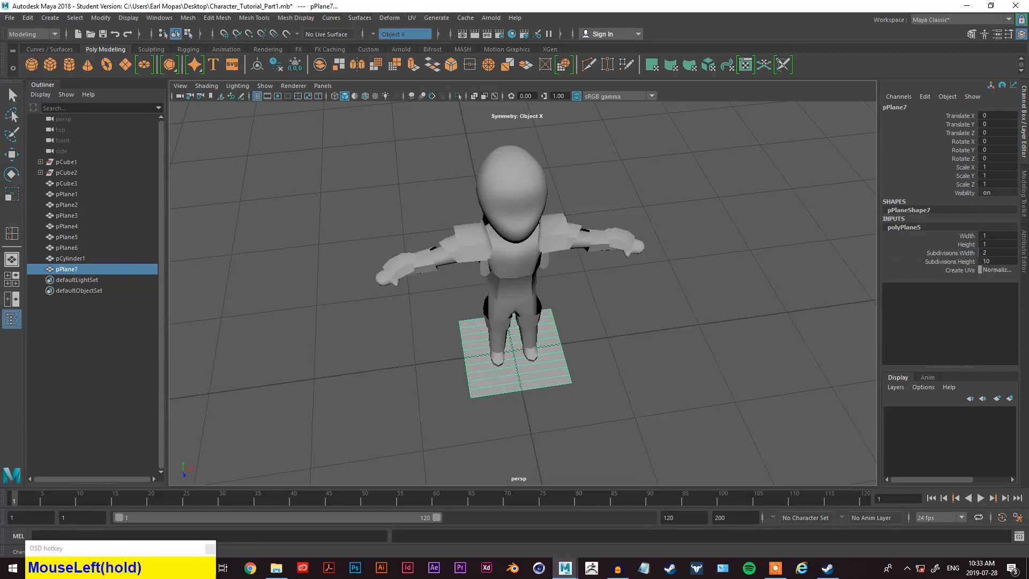
right_click(623, 253)
left_click_drag(659, 243, 585, 282, "alt")
right_click_drag(654, 259, 654, 336)
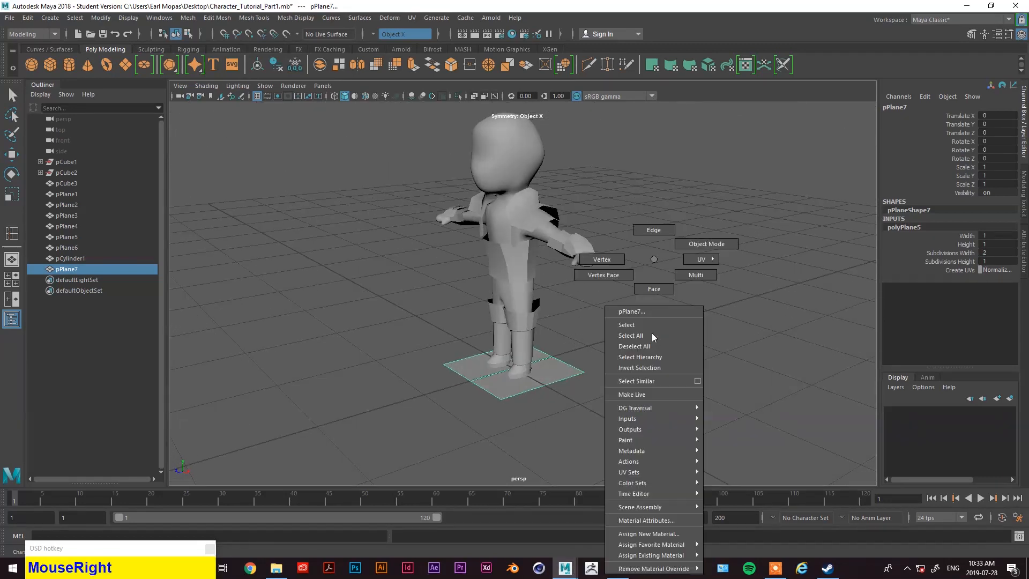
right_click_drag(604, 260, 603, 259)
left_click_drag(616, 268, 379, 482, "alt")
left_click_drag(379, 471, 448, 402, "alt")
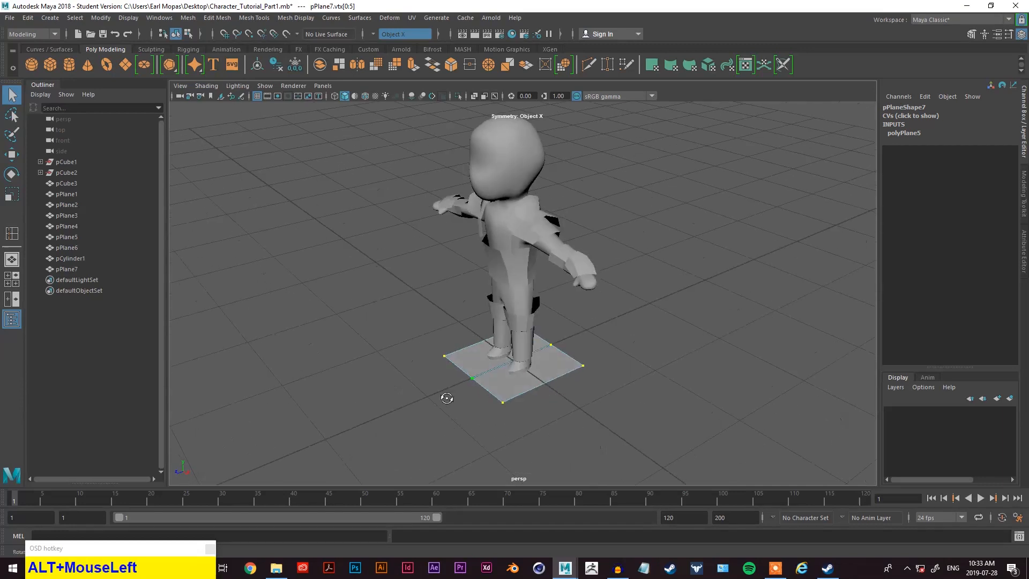
key("w")
right_click_drag(672, 259, 709, 245)
- Stand the new plane upright by setting its X rotation to 90
key("e")
key("r")
key("e")
left_click_drag(485, 338, 449, 379)
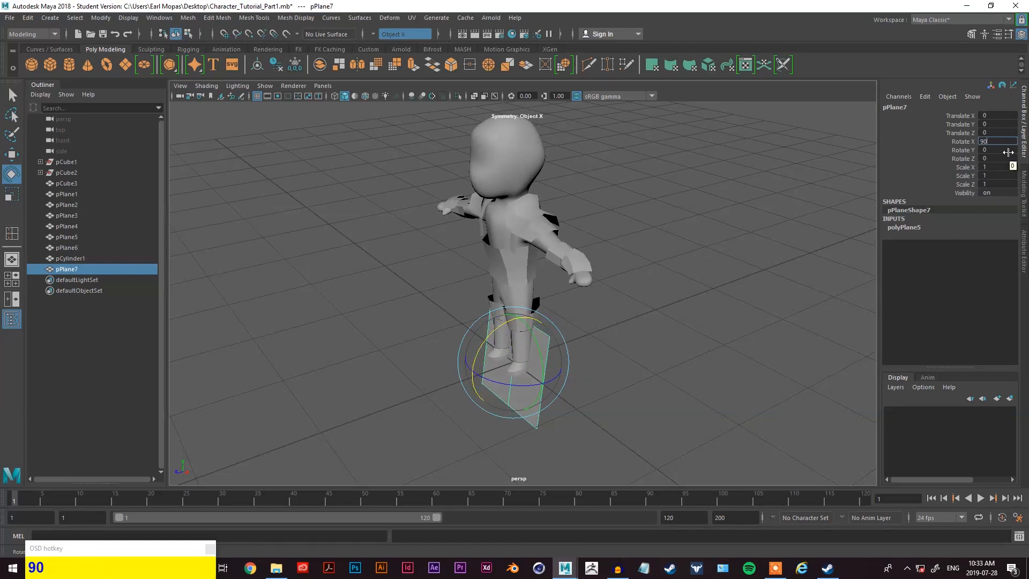
key("Return")
left_click_drag(616, 321, 544, 261, "alt")
- Scale the plane to about 0.367 in X and 0.219 in Z, and place it before the chest at Y 1.417
key("w")
key("e")
key("r")
scroll(516, 266, "up", 4)
middle_click_drag(544, 261, 574, 301, "alt")
left_click_drag(519, 326, 519, 319)
left_click_drag(555, 279, 606, 305, "alt")
key("w")
left_click_drag(600, 237, 601, 195)
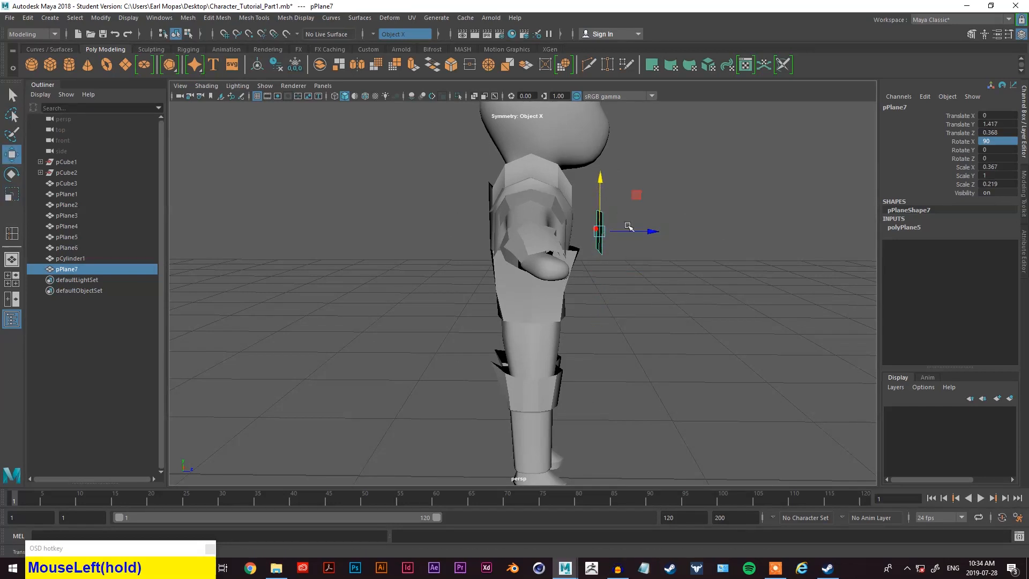
- Bring the plane closer to the chest at Z 0.264 and tilt it to about 84.3 degrees in X
left_click_drag(611, 231, 491, 232, "alt")
key("e")
scroll(529, 262, "up", 5)
left_click_drag(529, 263, 445, 210, "alt")
middle_click_drag(461, 222, 496, 336, "alt")
scroll(496, 337, "up", 4)
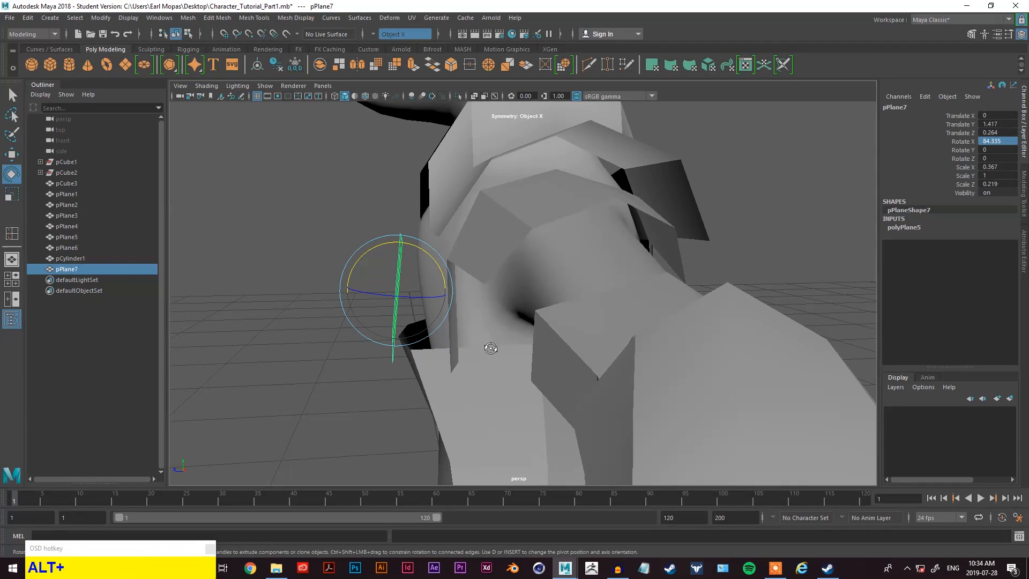
left_click_drag(491, 344, 464, 377, "alt")
- Try to reposition a top-edge vertex of the waist armor
right_click(439, 392)
right_click_drag(439, 395, 386, 260)
left_click_drag(428, 349, 405, 362, "alt")
key("q")
left_click(436, 348)
key("w")
left_click_drag(406, 363, 390, 331, "alt")
key("alt+z")
- Try adjusting the middle-row back vertices of the waist armor in height and along their normals
middle_click_drag(521, 370, 540, 272, "alt")
left_click_drag(541, 272, 683, 240, "alt")
left_click(615, 238)
left_click_drag(644, 201, 645, 194)
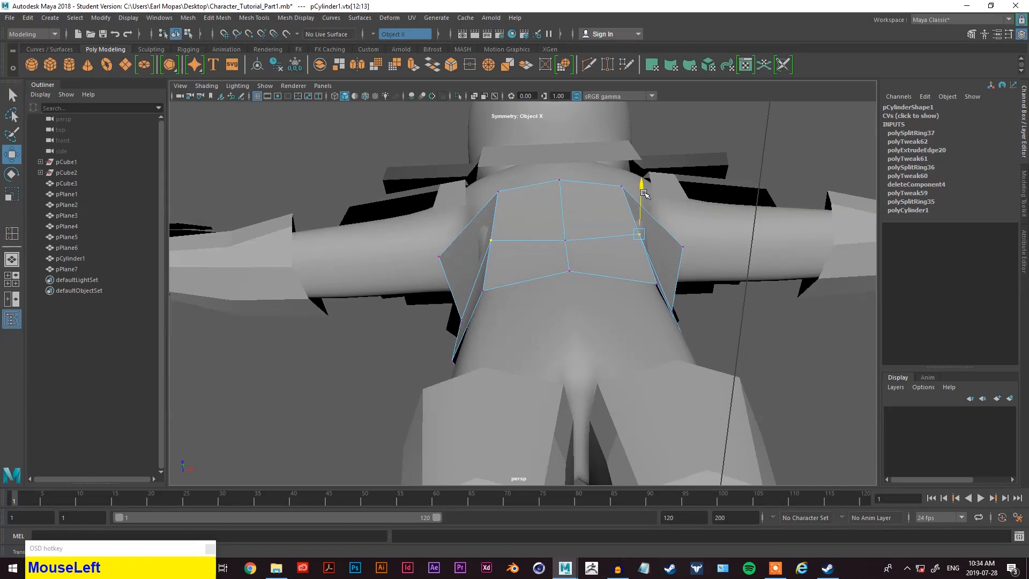
key("z")
left_click_drag(680, 299, 679, 299, "shift")
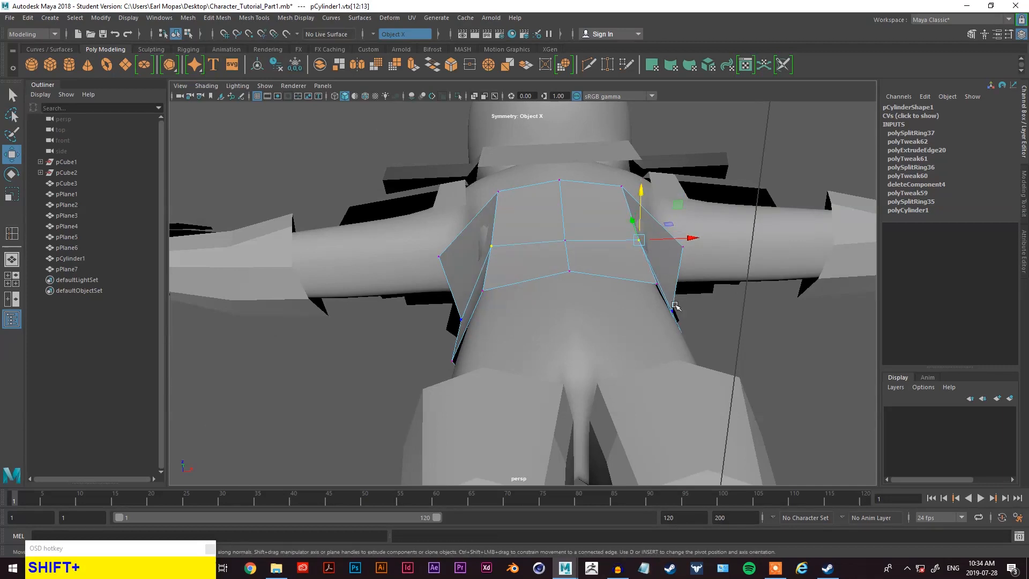
left_click_drag(654, 259, 757, 246)
key("alt+z")
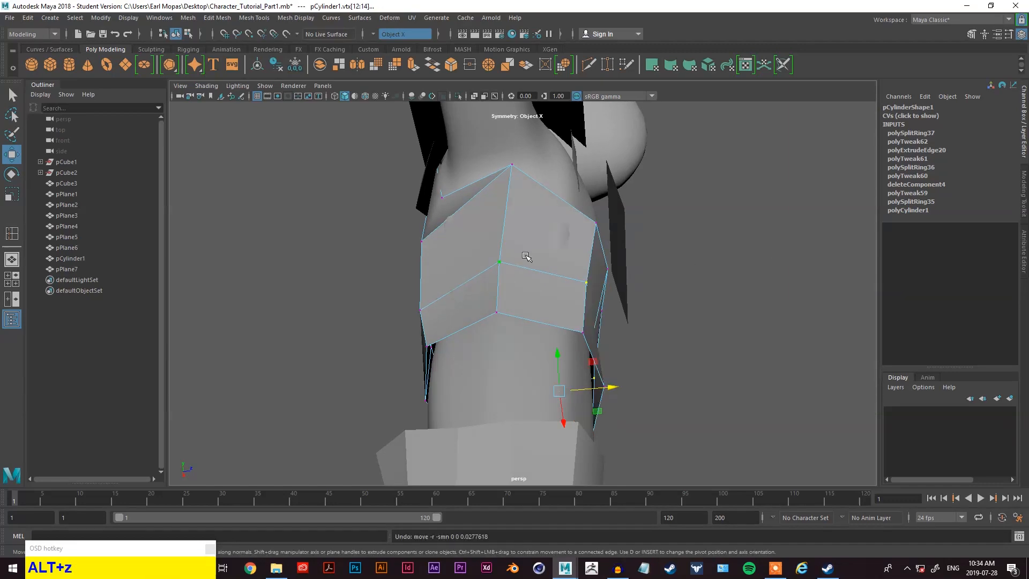
- Insert symmetric vertical edge loops through the side faces of the waist armor
scroll(528, 263, "down", 3)
left_click_drag(542, 266, 567, 322, "alt")
scroll(560, 279, "up", 2)
right_click_drag(551, 244, 544, 210)
left_click(551, 221)
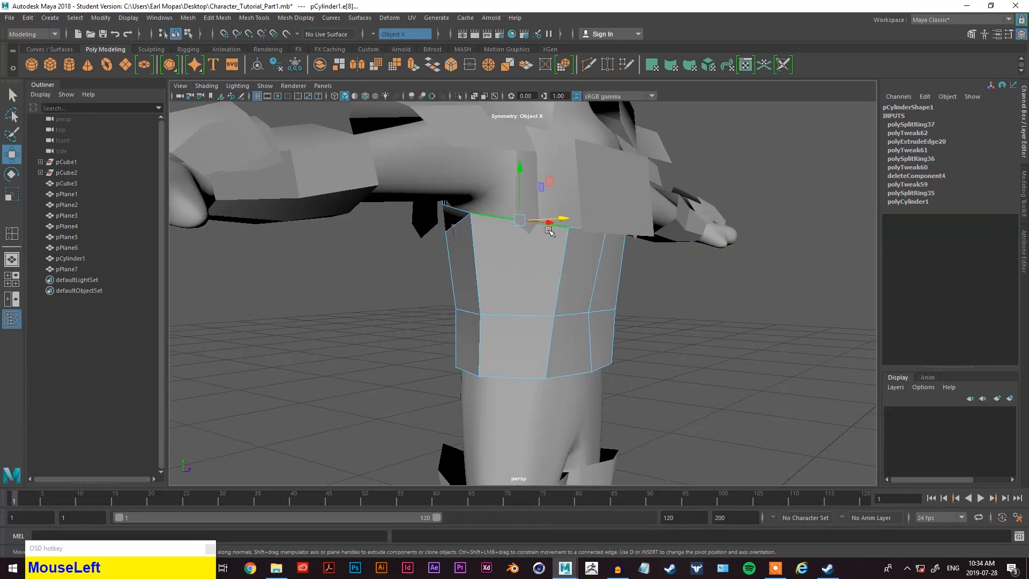
key("space")
left_click_drag(493, 254, 516, 333)
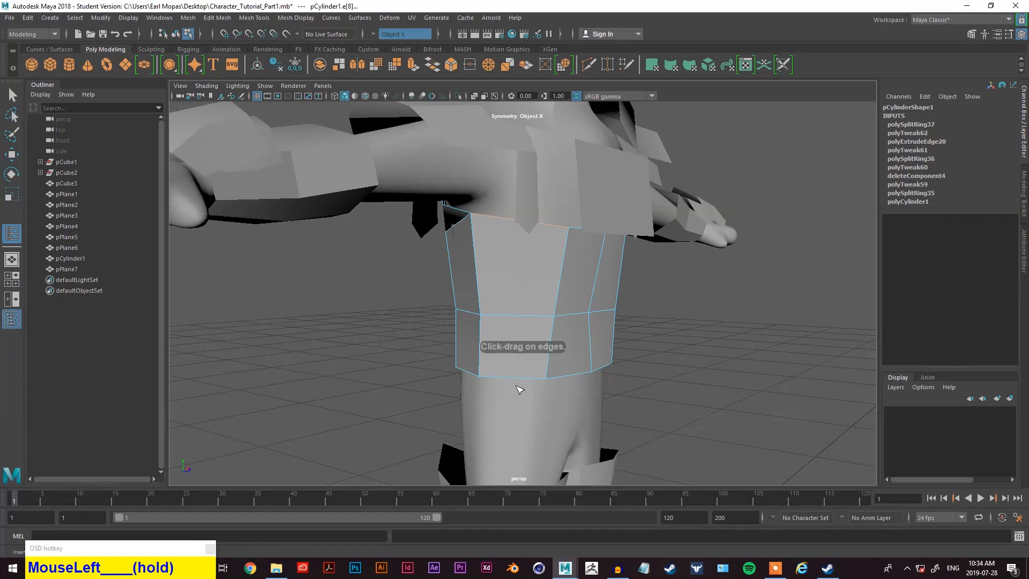
left_click_drag(512, 378, 514, 378)
key("alt+w")
- Move the vertical edges near the waist armor's front corners slightly backward along Z
left_click_drag(533, 317, 560, 320, "alt")
left_click_drag(560, 320, 587, 259)
left_click(587, 259)
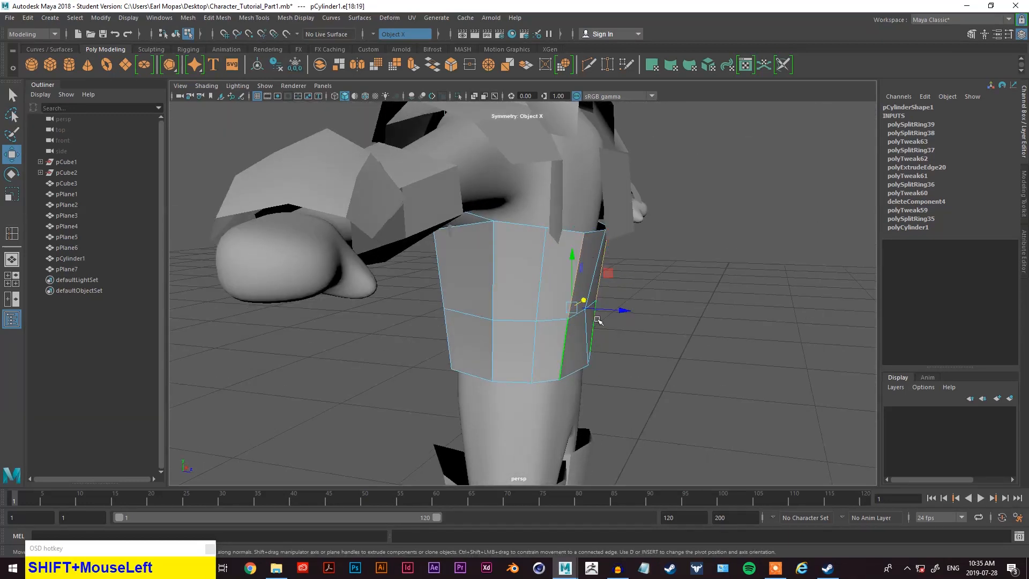
left_click_drag(617, 310, 610, 308)
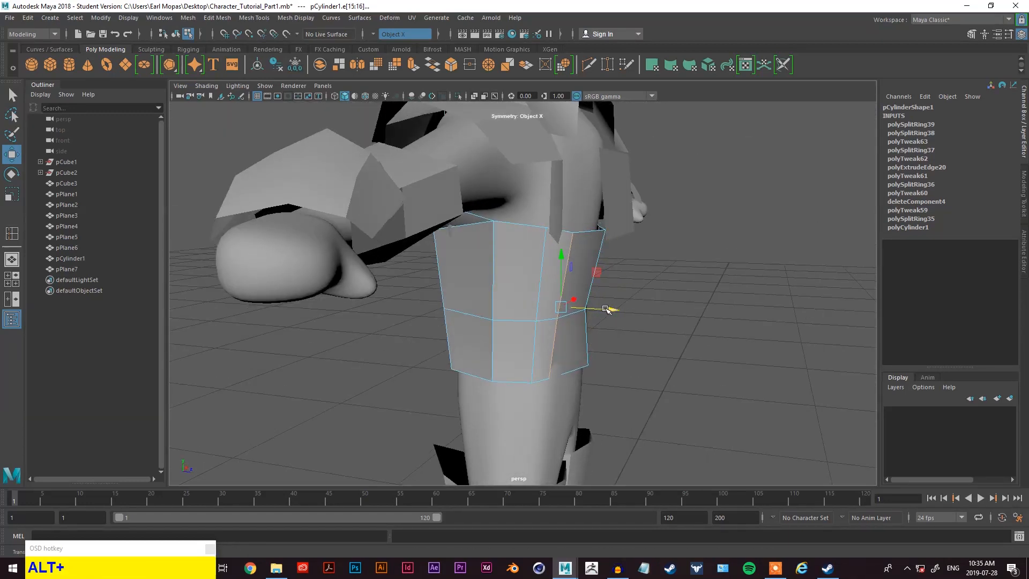
- Try to insert another edge loop in the waist armor
left_click_drag(609, 309, 375, 262, "alt")
left_click(543, 270)
key("space")
left_click_drag(472, 292, 507, 373)
left_click(546, 274)
left_click_drag(554, 267, 471, 276, "alt")
key("z")
- Examine the waist armor's vertices from several angles and return it to object mode
right_click_drag(455, 233, 421, 220)
scroll(422, 220, "up", 3)
left_click_drag(422, 220, 473, 214, "alt")
middle_click_drag(472, 215, 446, 219, "alt")
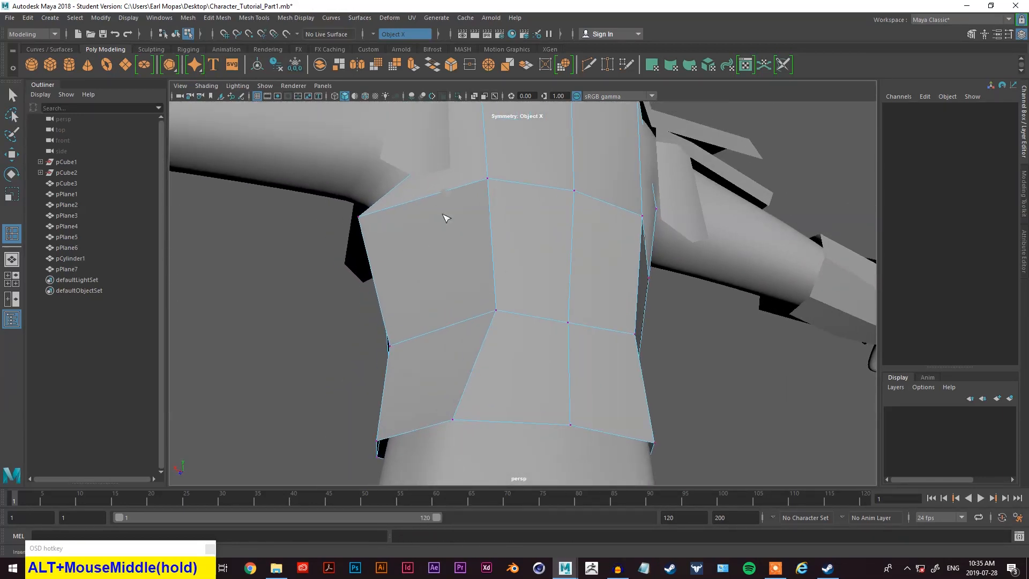
scroll(459, 230, "down", 3)
left_click_drag(460, 229, 669, 219, "alt")
scroll(689, 287, "down", 5)
right_click_drag(668, 219, 707, 204)
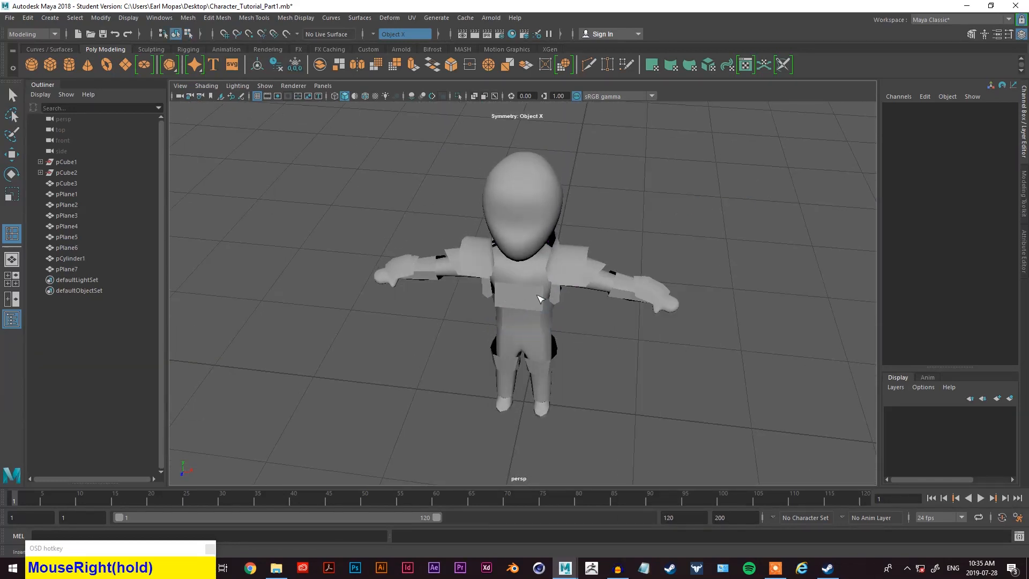
- Add a vertical edge loop through the middle of each half of the chest plane
left_click(536, 295)
scroll(540, 308, "up", 3)
left_click_drag(541, 312, 540, 267, "alt")
middle_click_drag(540, 266, 530, 293, "alt")
scroll(530, 293, "up", 3)
right_click(533, 250)
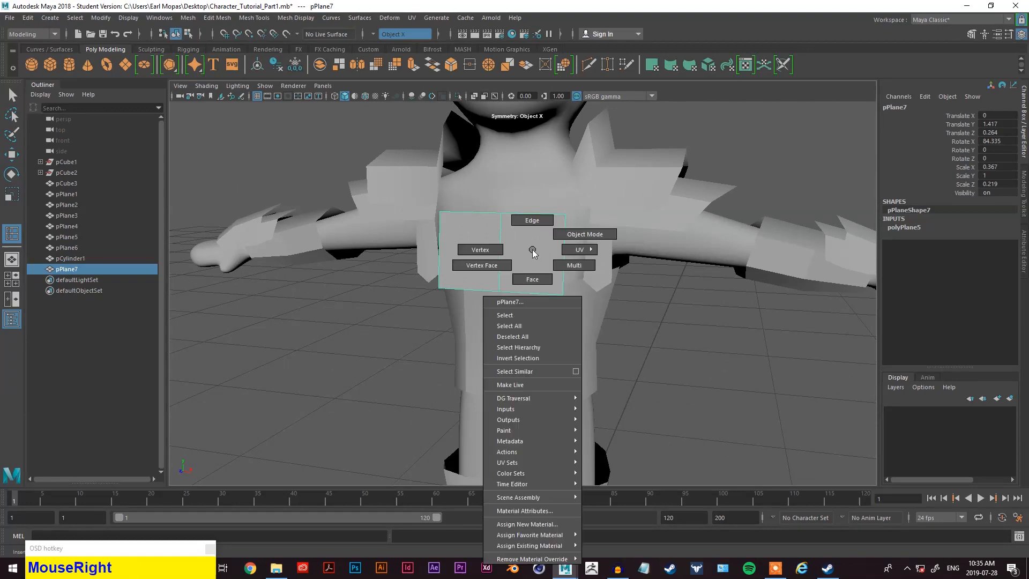
right_click_drag(501, 247, 501, 248)
left_click_drag(530, 281, 599, 301, "alt")
left_click(593, 292)
key("z")
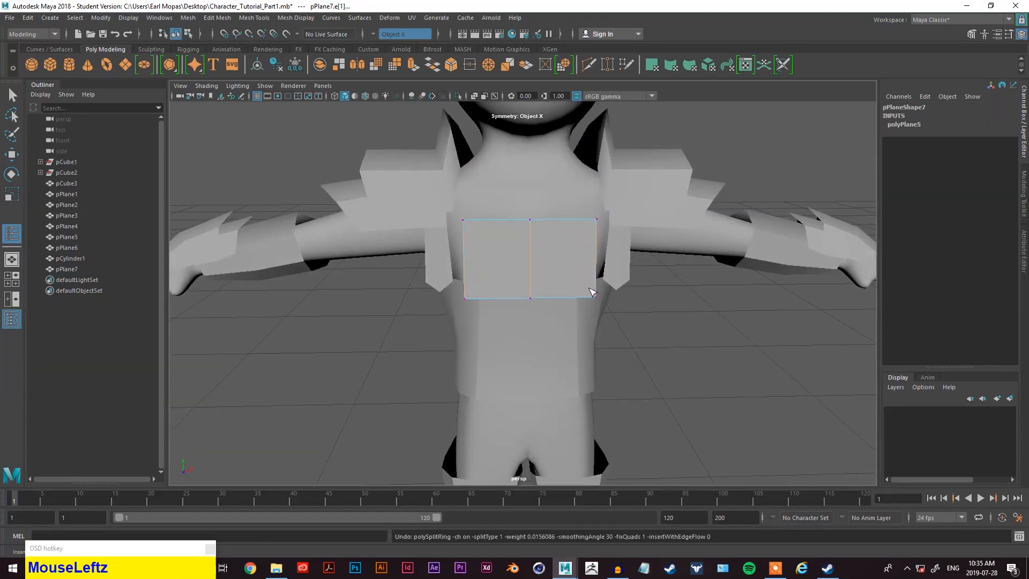
left_click(564, 220)
left_click_drag(574, 264, 629, 231, "alt")
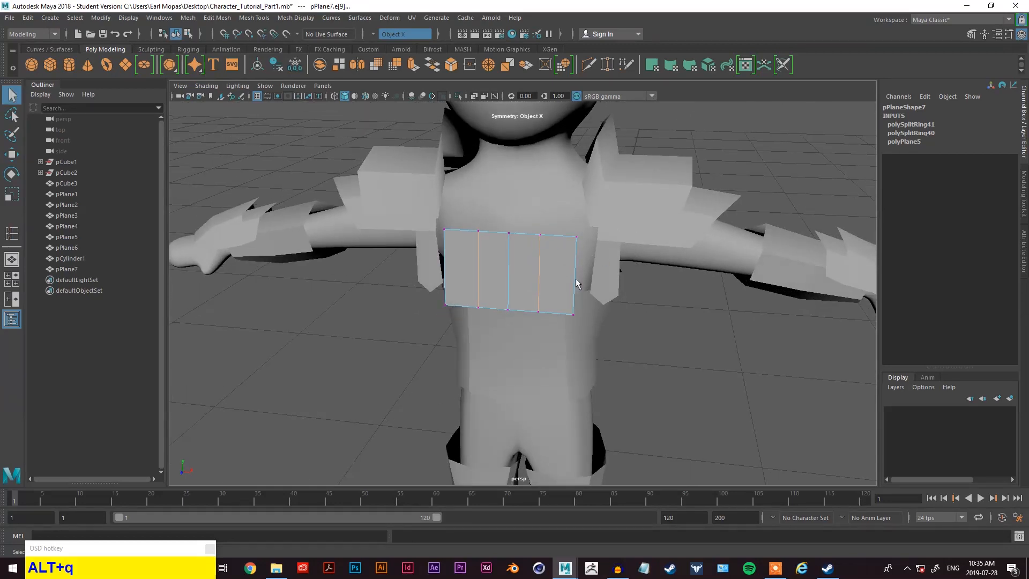
- Taper the chest plane by moving its lower vertices inward, and lower the middle bottom vertices into a curved edge
left_click_drag(561, 338, 561, 337)
key("w")
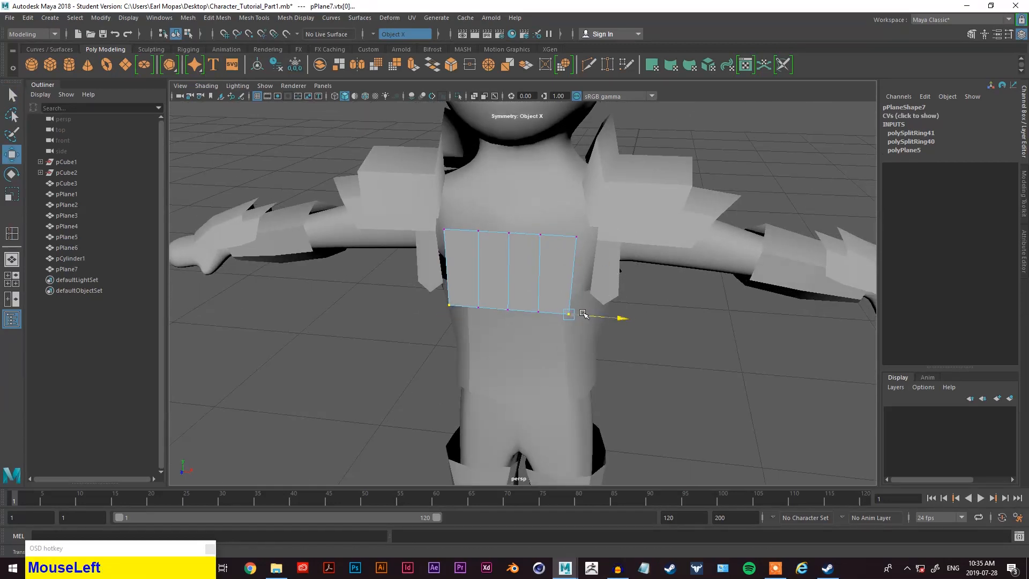
left_click(538, 311)
left_click_drag(592, 317, 588, 317)
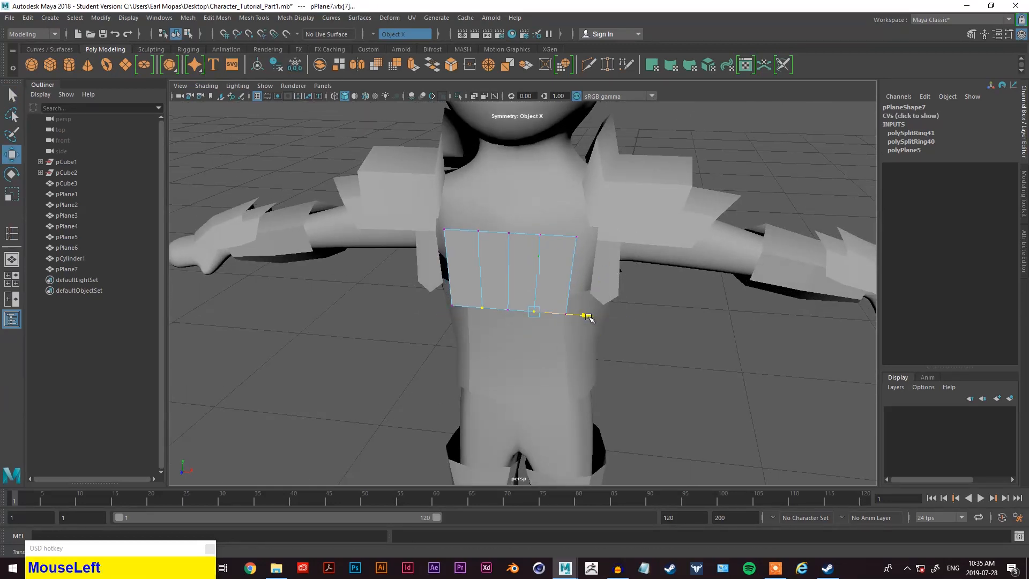
left_click(507, 308)
left_click_drag(509, 290, 485, 302)
left_click(509, 317)
left_click(481, 312)
- Lower the middle and inner vertices along the chest plane's upper edge
left_click(504, 238)
left_click(480, 232, "shift")
left_click_drag(495, 211, 495, 219)
left_click(537, 253)
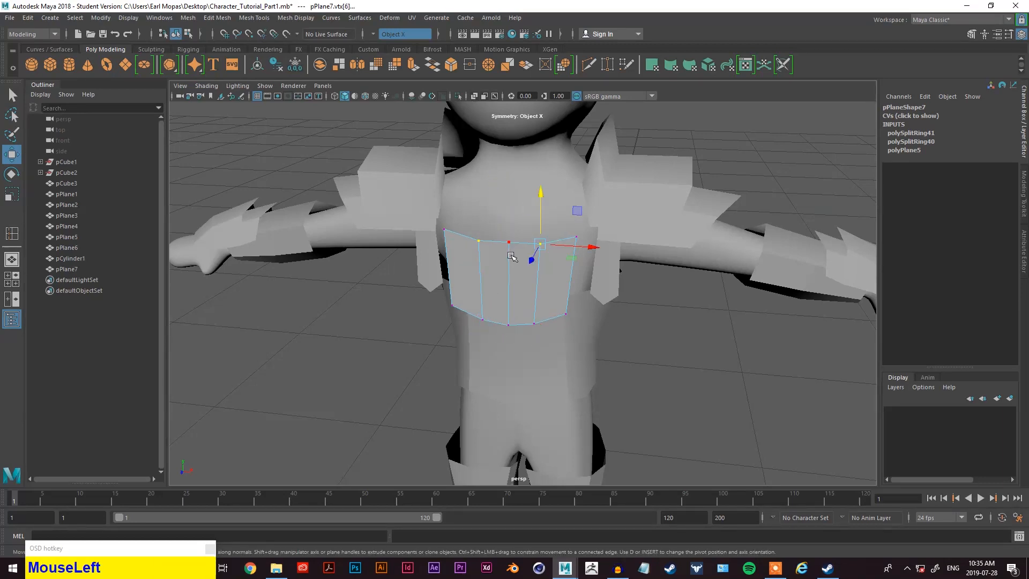
left_click_drag(511, 220, 413, 248)
- Move the chest plane's inner and center vertical edges in depth so it curves around the torso
right_click_drag(412, 249, 412, 220)
left_click_drag(415, 231, 409, 264, "alt")
left_click(445, 262)
key("shift+q")
left_click(464, 249, "shift")
key("w")
left_click_drag(445, 327, 454, 362, "alt")
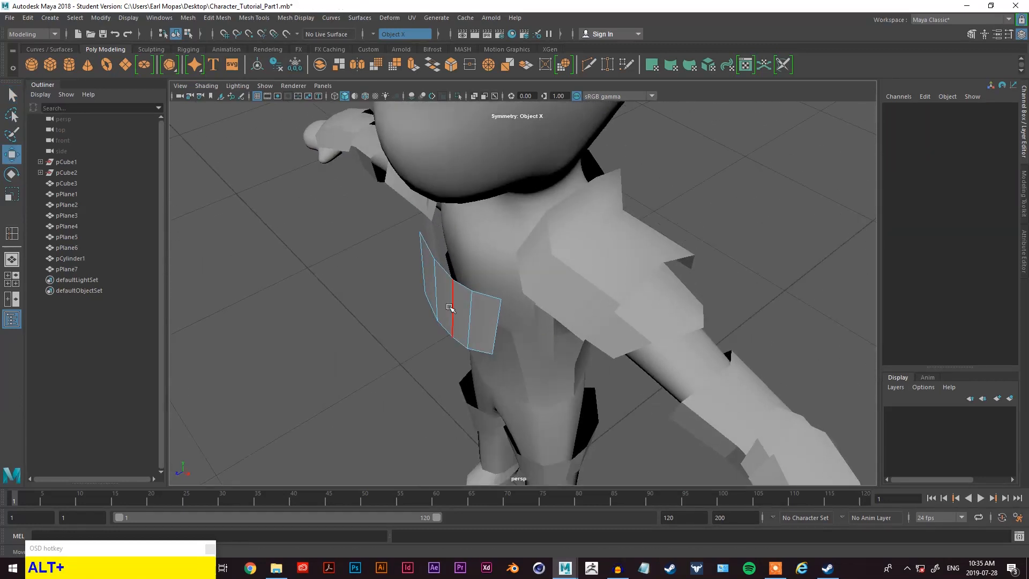
left_click(449, 307)
left_click_drag(436, 317, 417, 260)
- Scale the chest plane's outer side edges along X and return to object mode
left_click(479, 210)
left_click_drag(499, 228, 627, 226, "alt")
key("w")
key("e")
key("r")
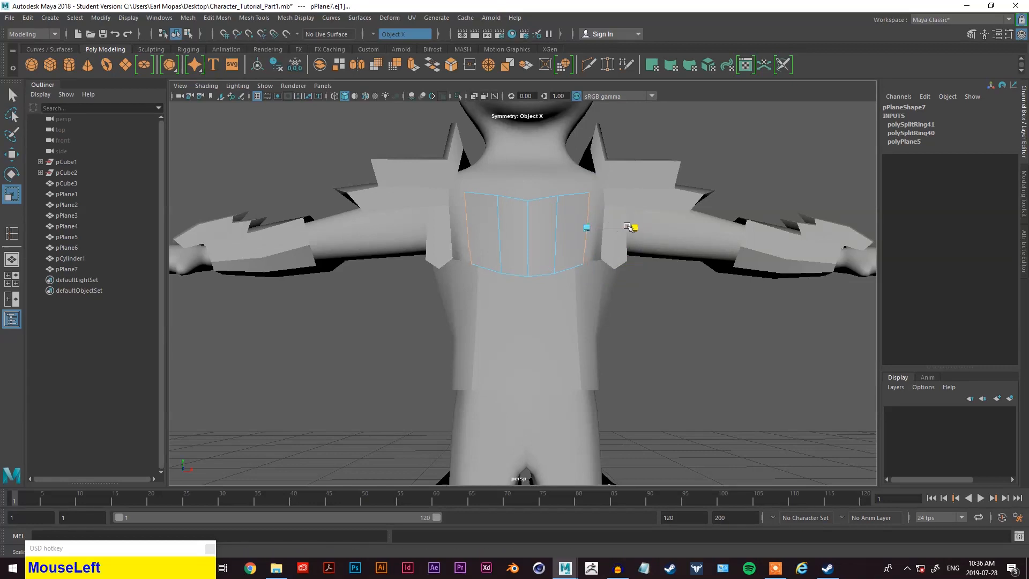
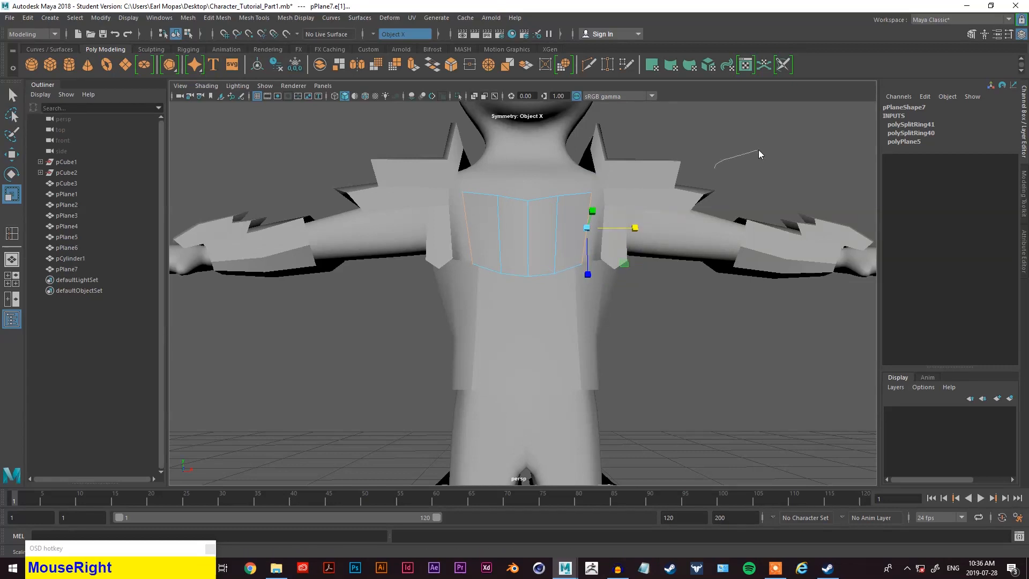
right_click_drag(759, 154, 762, 152)
- Fit the chest plane at Y 1.462 and Z 0.206, tilted 82.376 degrees and scaled to 0.477 by 0.262
left_click_drag(575, 224, 472, 265)
scroll(566, 236, "down", 6)
scroll(574, 255, "up", 4)
left_click(481, 307)
left_click_drag(480, 314, 522, 297, "alt")
key("w")
left_click_drag(519, 234, 517, 223)
left_click_drag(520, 228, 553, 241, "alt")
key("e")
scroll(533, 265, "up", 5)
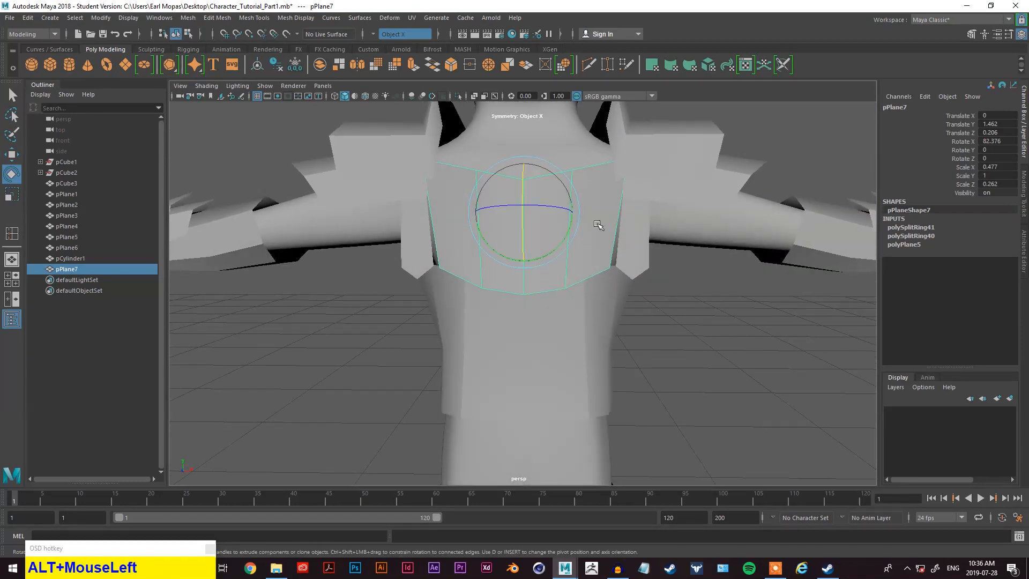
- Try to widen the chest plane to an X scale of about 0.545
key("r")
left_click_drag(577, 213, 585, 213)
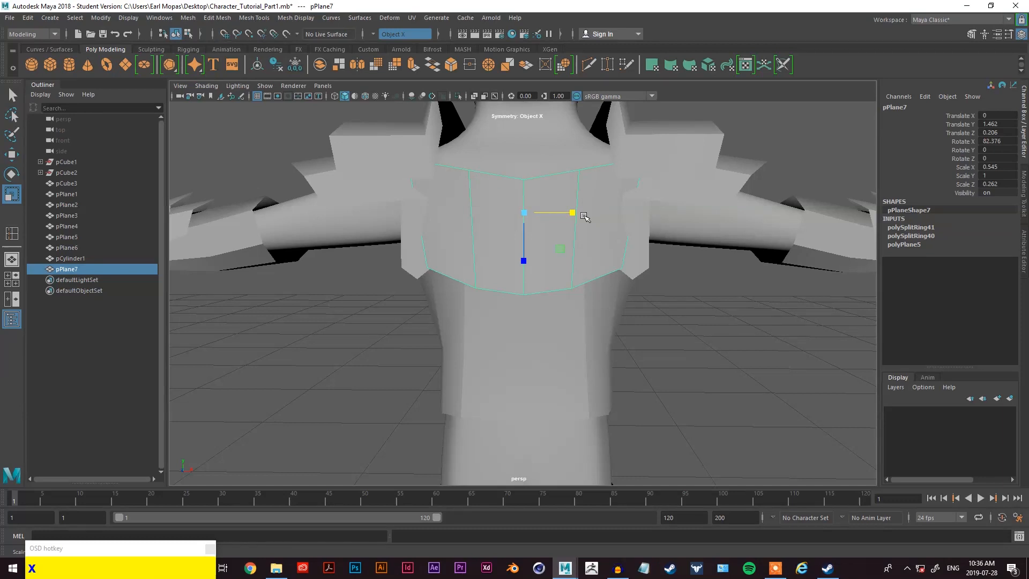
left_click_drag(576, 230, 707, 198, "alt")
- Move the chest plane's bottom outer corner vertices along Z toward the torso
right_click_drag(709, 197, 672, 194)
left_click(607, 247)
left_click_drag(607, 247, 592, 257, "alt")
key("q")
left_click(584, 245)
key("w")
left_click(585, 235)
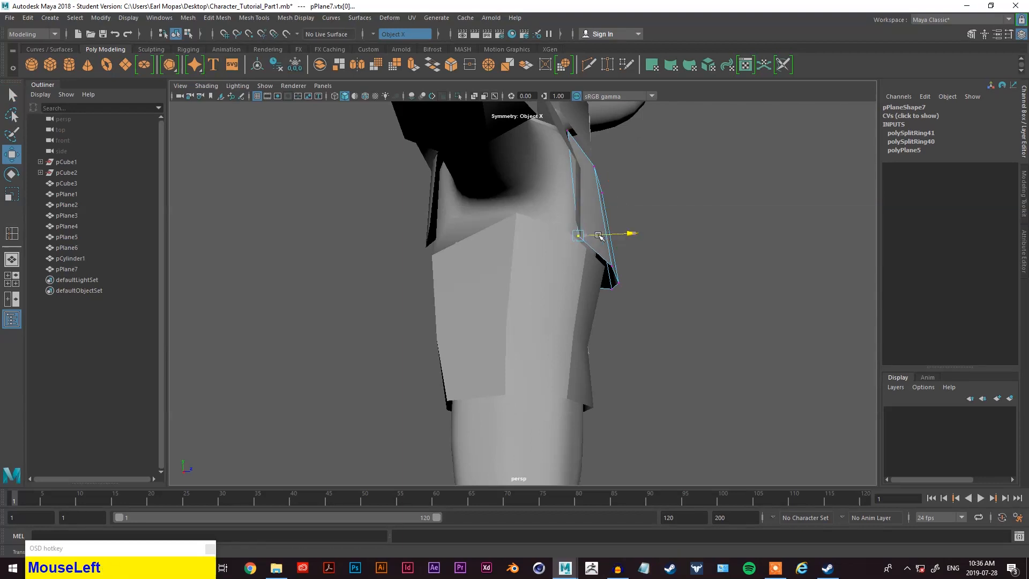
- Adjust the inner bottom vertices in height and the bottom corners along X, then return to object mode
mouse_move(598, 237)
left_mouse_down("alt")
mouse_move(632, 257)
mouse_move(589, 231)
left_mouse_up("alt")
left_click(579, 219)
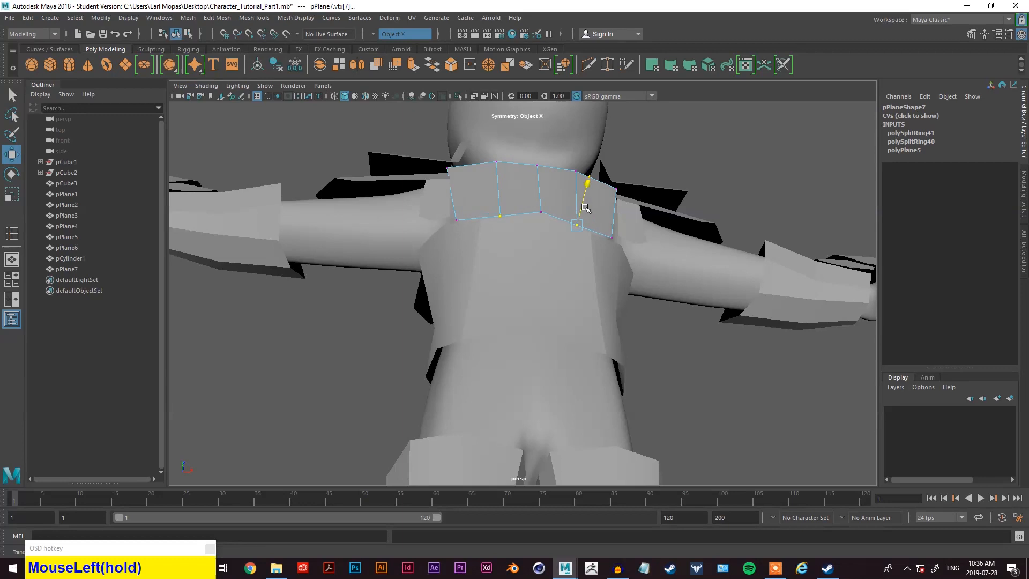
left_click_drag(550, 255, 569, 275, "alt")
scroll(628, 295, "down", 5)
scroll(604, 311, "down", 3)
scroll(602, 322, "up", 1)
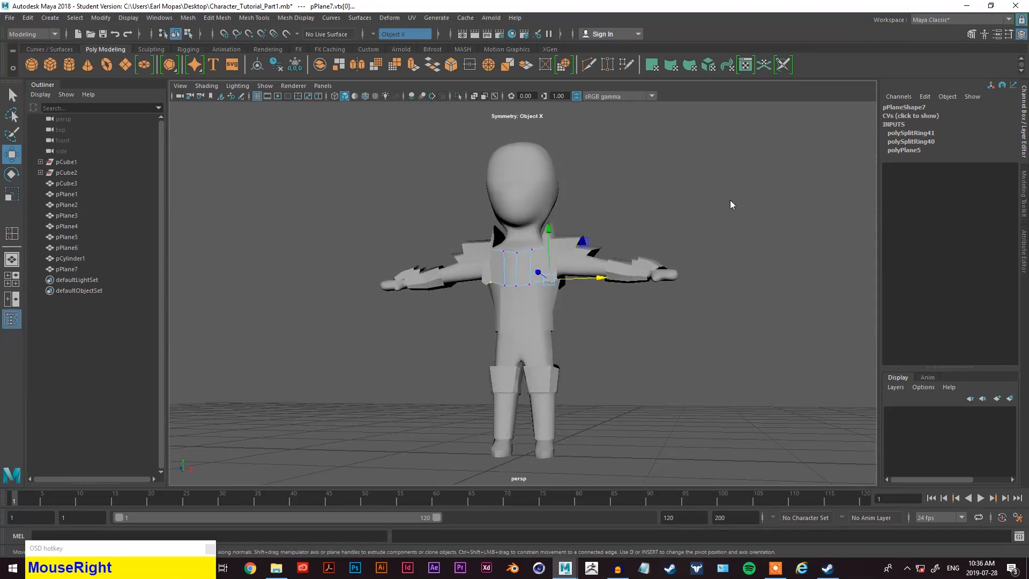
right_click_drag(730, 200, 755, 191)
left_click(755, 191)
- Duplicate the chest plane and raise the copy to Y 1.494
scroll(652, 246, "up", 4)
left_click_drag(652, 246, 561, 274, "alt")
left_click(544, 292)
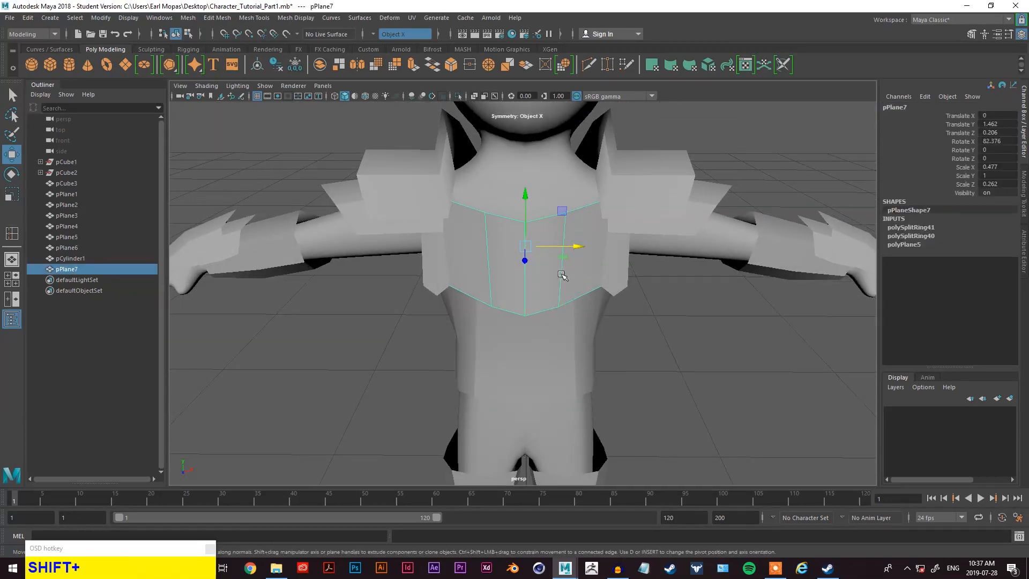
key("shift+d")
left_click_drag(529, 268, 489, 225, "alt")
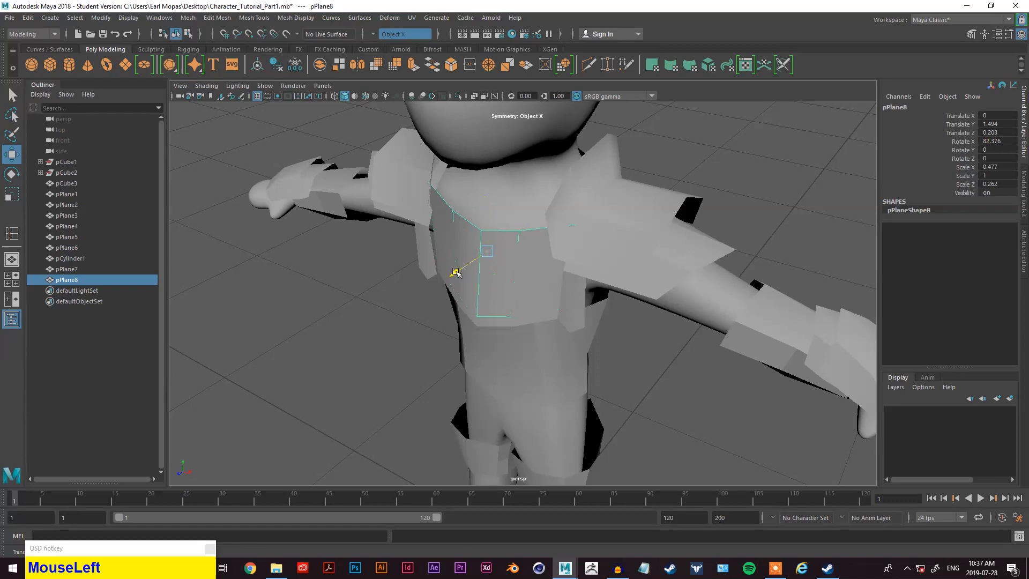
- Narrow the duplicated chest plate to an X scale of 0.399 and position it at Z 0.209
key("w")
key("e")
key("r")
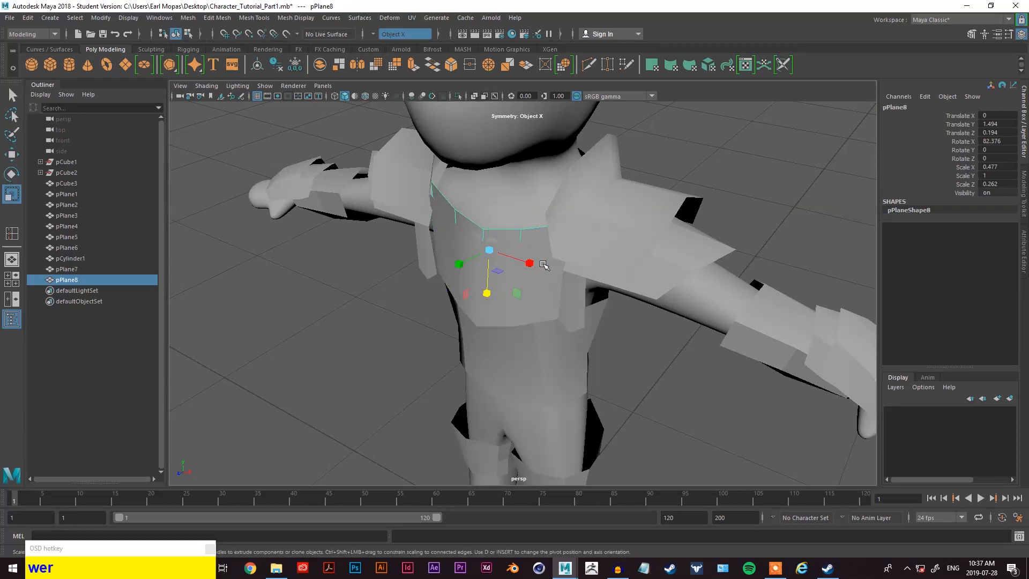
left_click_drag(534, 263, 549, 208)
key("w")
left_click(514, 301)
left_click(479, 237)
left_click(546, 243)
- Raise the duplicated plate's top centre vertex and the two vertices beside it toward the neck, forming a peaked upper edge
right_click_drag(549, 208, 522, 203)
middle_click_drag(521, 203, 523, 261, "alt")
right_click_drag(522, 260, 493, 264)
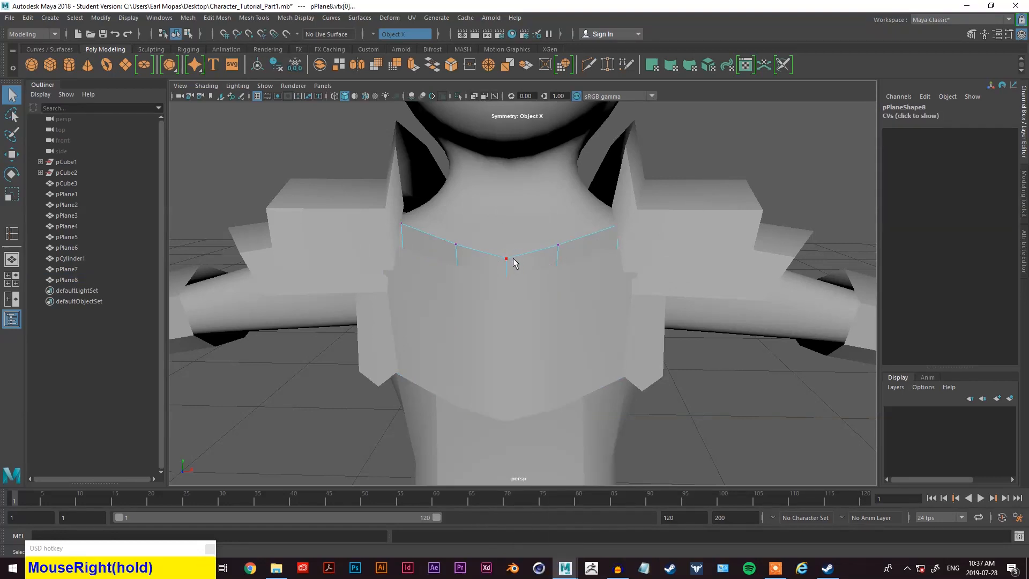
left_click(505, 232)
key("w")
mouse_move(505, 180)
left_mouse_down("alt")
mouse_move(422, 238)
mouse_move(461, 217)
mouse_move(477, 223)
mouse_move(490, 191)
left_mouse_up("alt")
left_click(428, 247)
left_click(531, 234)
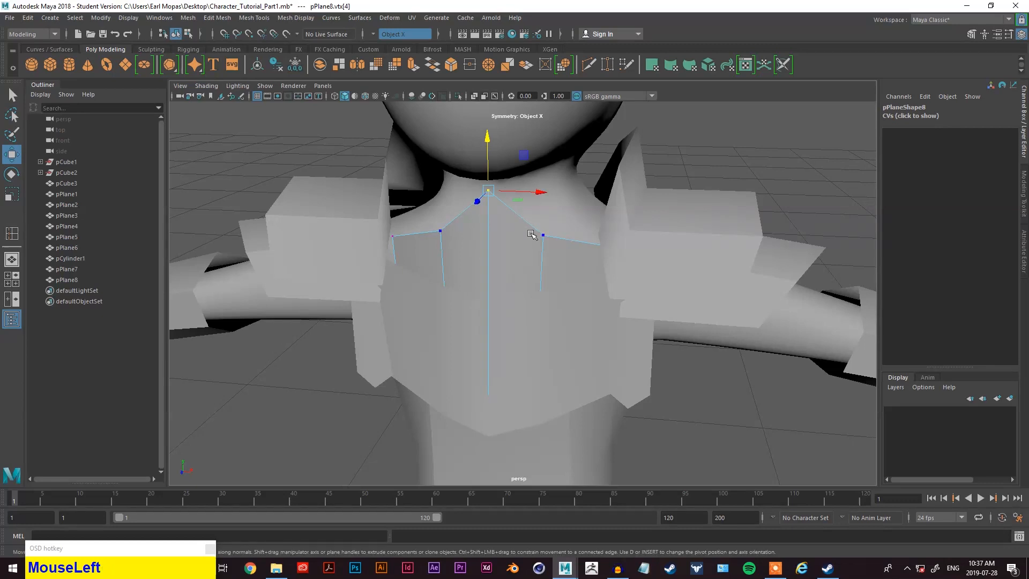
left_click_drag(542, 203, 542, 181)
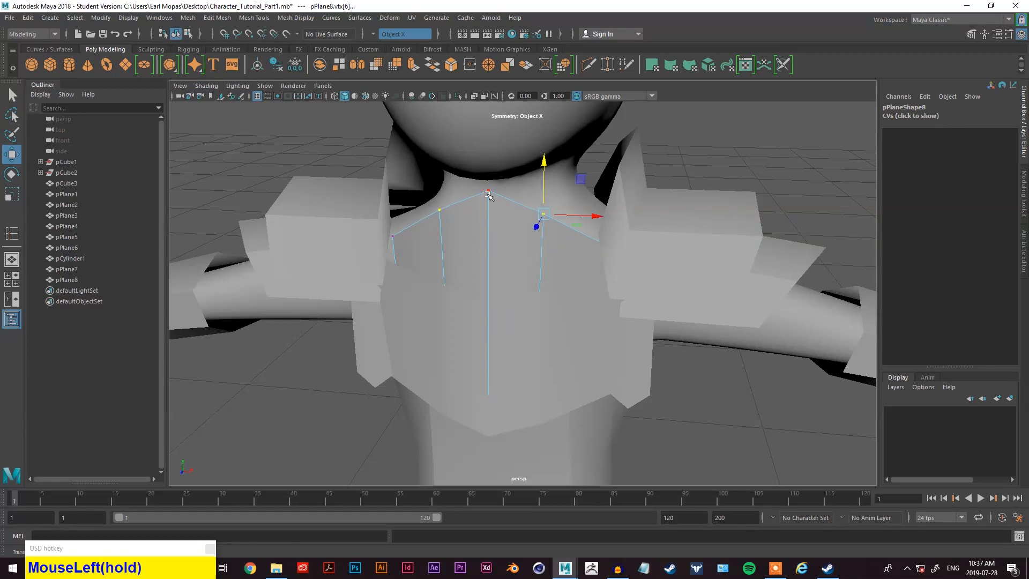
left_click(519, 183)
- Move the plate's top centre vertex forward along Z and its bottom centre vertex back into the torso
left_click_drag(537, 243, 425, 243, "alt")
left_click(423, 250)
right_click_drag(417, 238, 371, 221)
left_click(400, 197)
key("q")
left_click(400, 193)
key("w")
left_click_drag(369, 203, 356, 207)
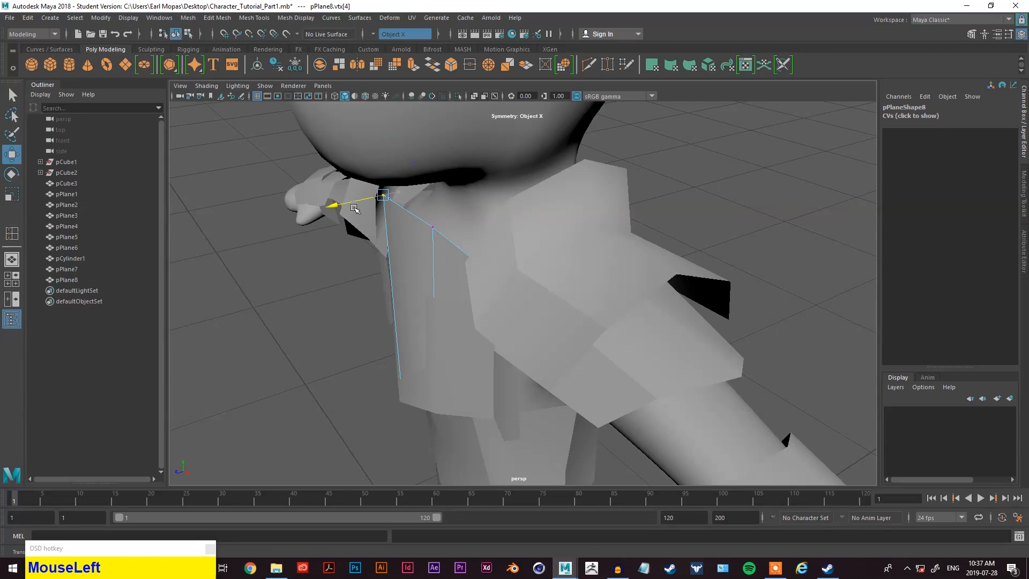
left_click_drag(376, 400, 393, 396)
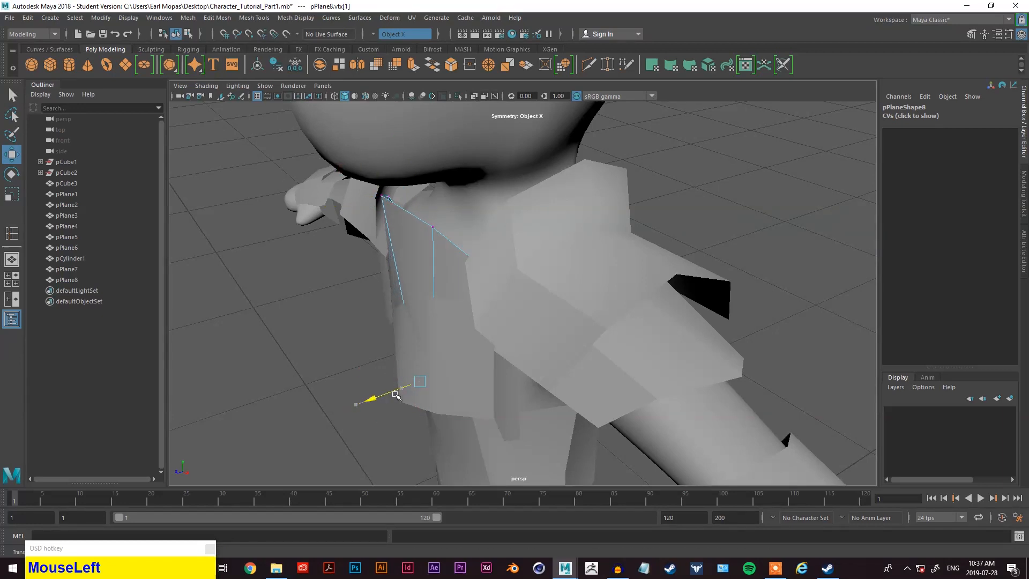
- Insert a horizontal edge loop across the upper chest plate
right_click(438, 258)
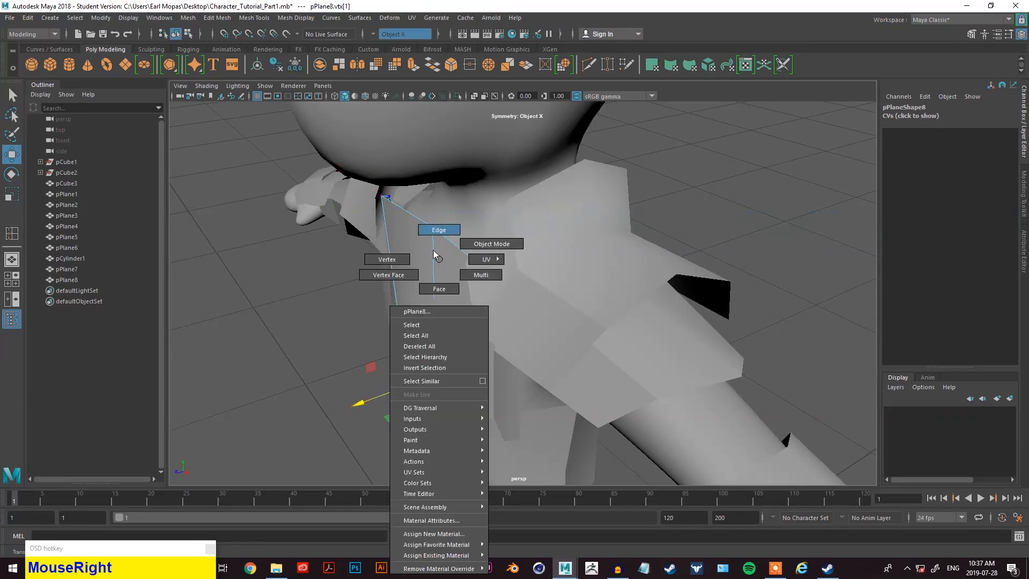
right_click_drag(439, 259, 449, 264)
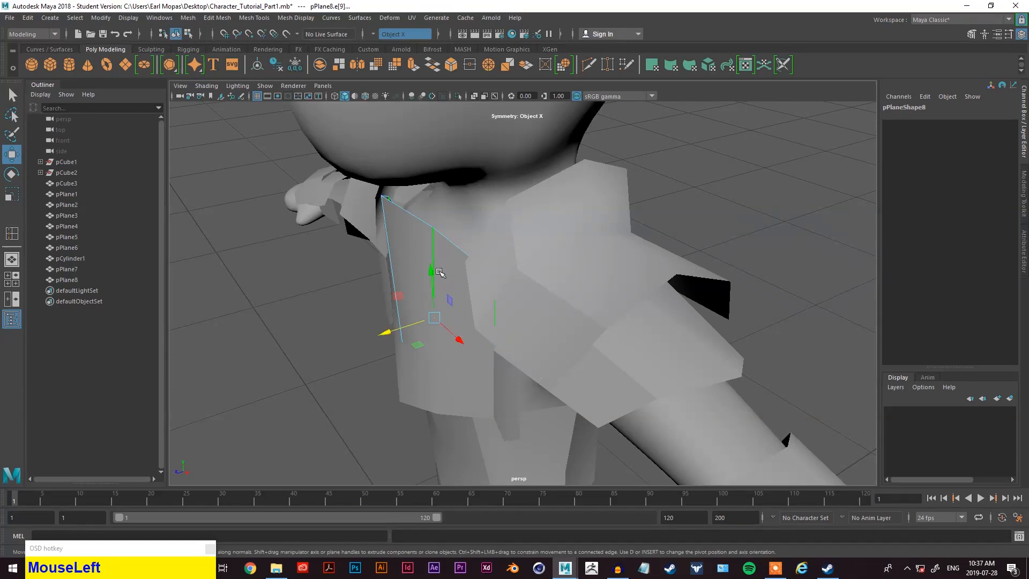
key("space")
left_click_drag(391, 298, 407, 358)
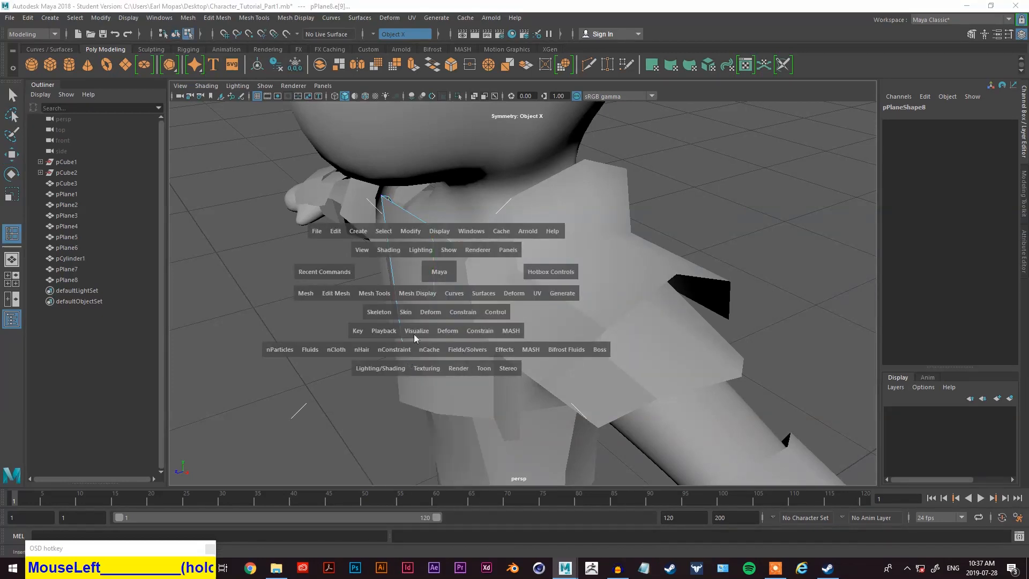
left_click(438, 298)
right_click_drag(420, 239, 467, 219)
left_click(418, 270)
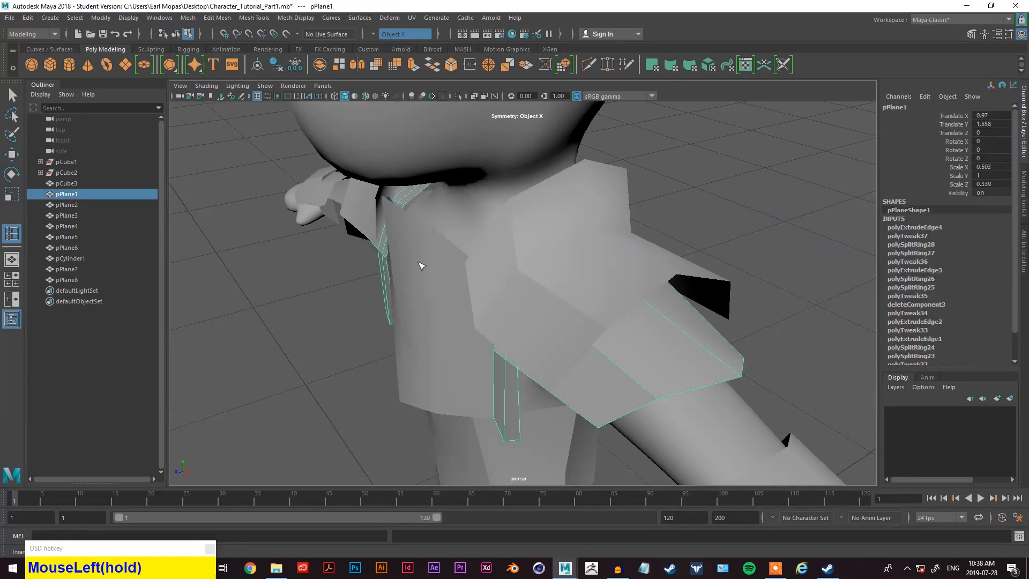
left_click(420, 265)
right_click_drag(412, 282, 370, 259)
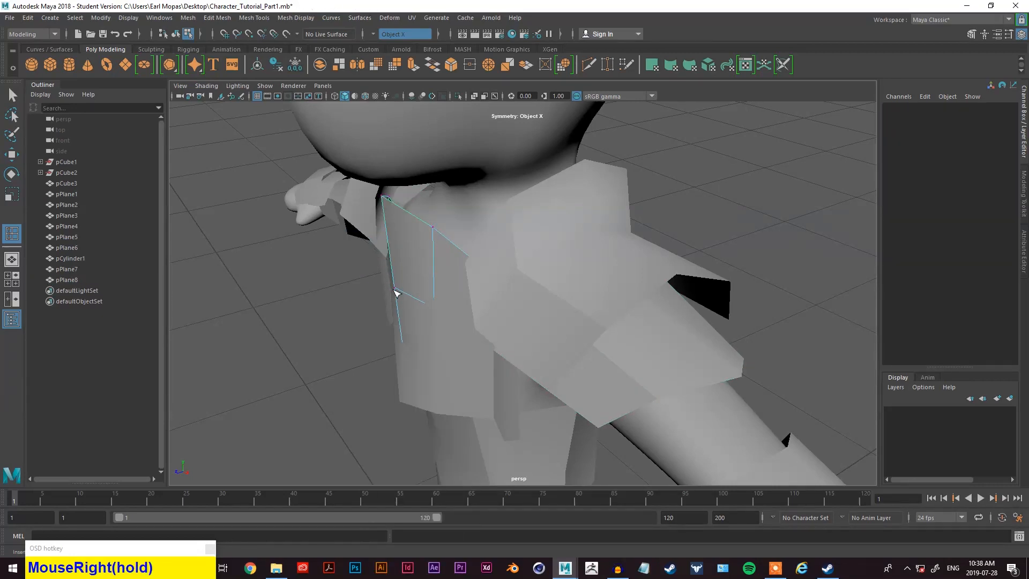
left_click(397, 293)
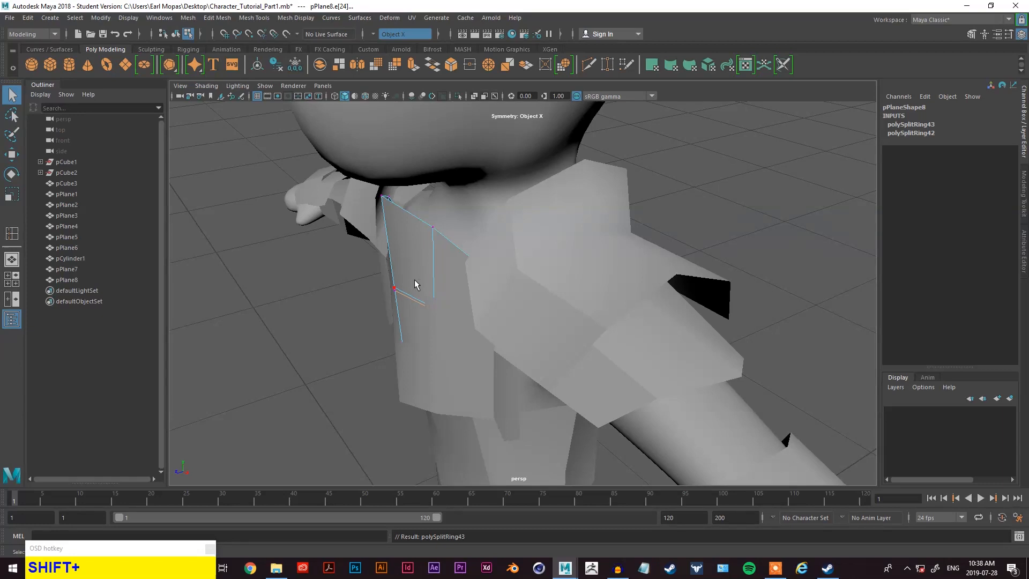
key("shift+z")
- Move the centre vertex of the upper plate's horizontal loop back along Z toward the chest
key("w")
mouse_move(412, 260)
right_mouse_down()
mouse_move(414, 268)
mouse_move(395, 259)
right_mouse_up()
left_click(397, 291)
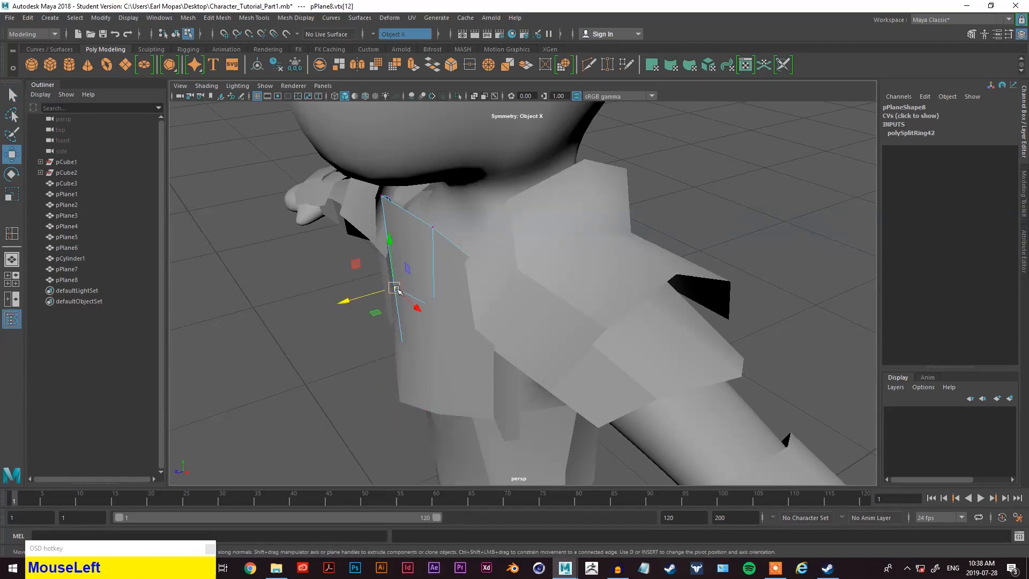
left_click_drag(364, 296, 377, 295)
- Delete the upper chest plate's lower row of faces using wireframe display, then restore shaded display
left_click_drag(378, 296, 470, 245, "alt")
key("alt+4")
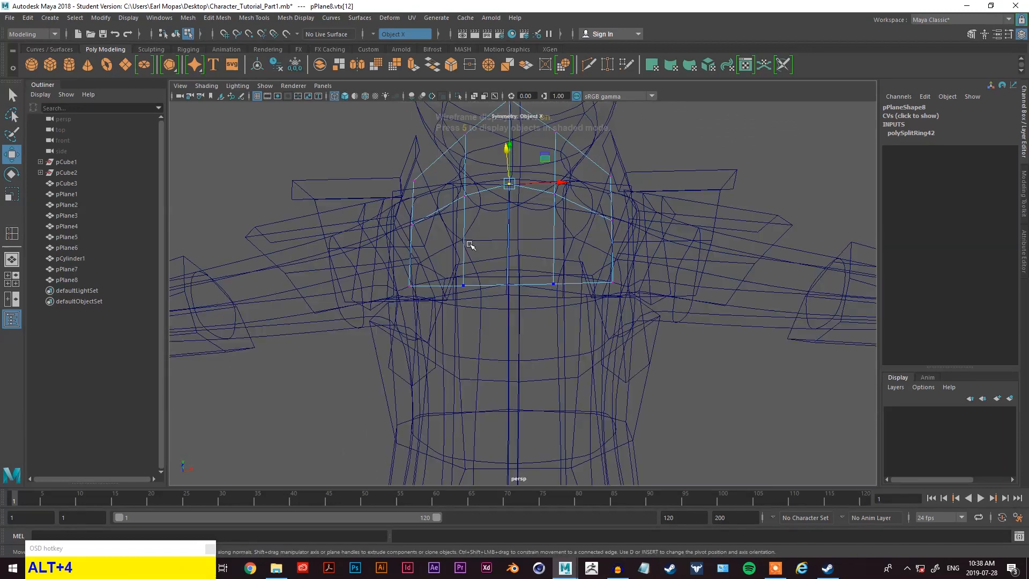
right_click(508, 256)
right_click_drag(493, 260, 508, 286)
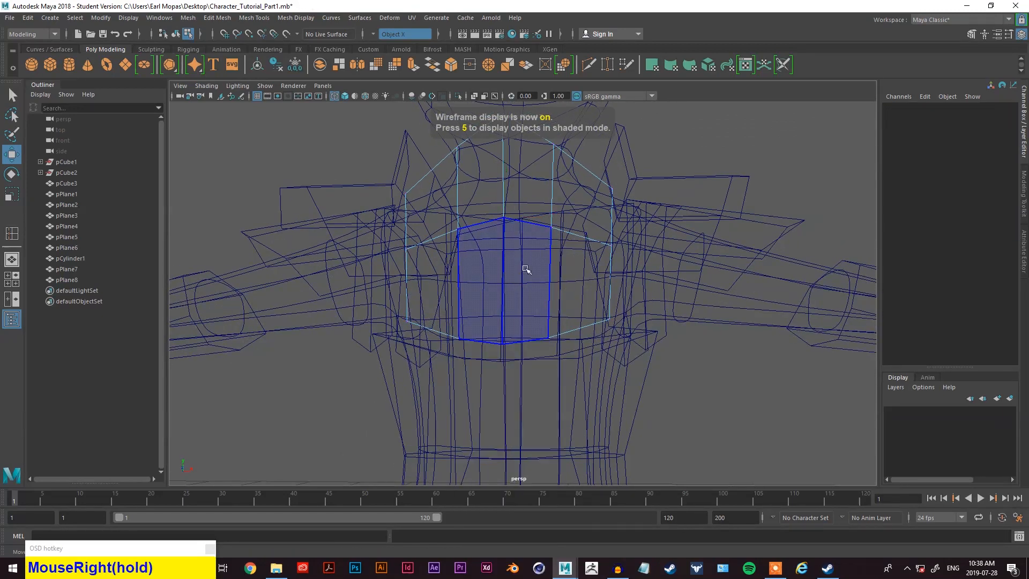
left_click(525, 268)
left_click(584, 254, "shift")
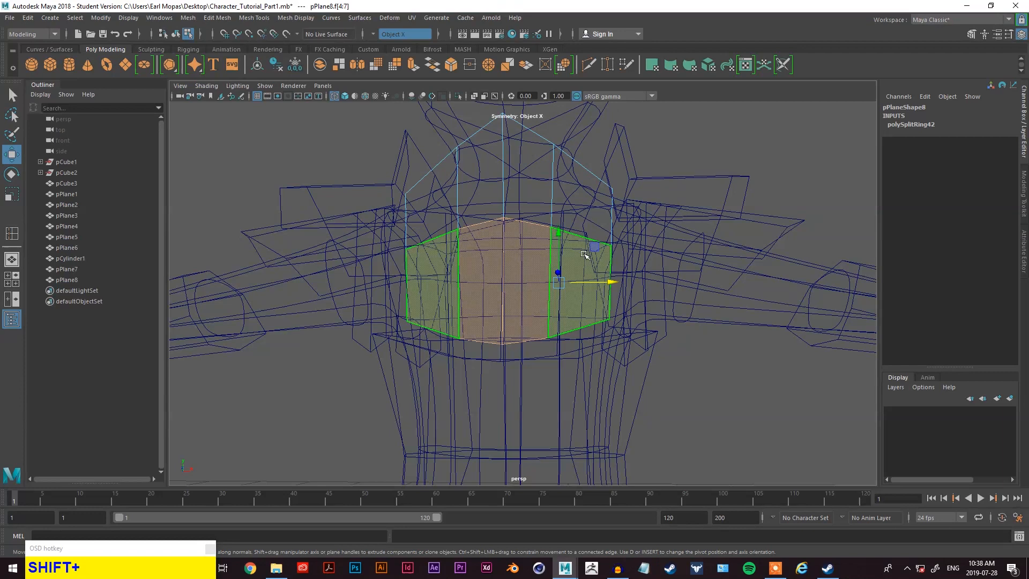
key("shift+Delete")
right_click_drag(634, 199, 660, 185)
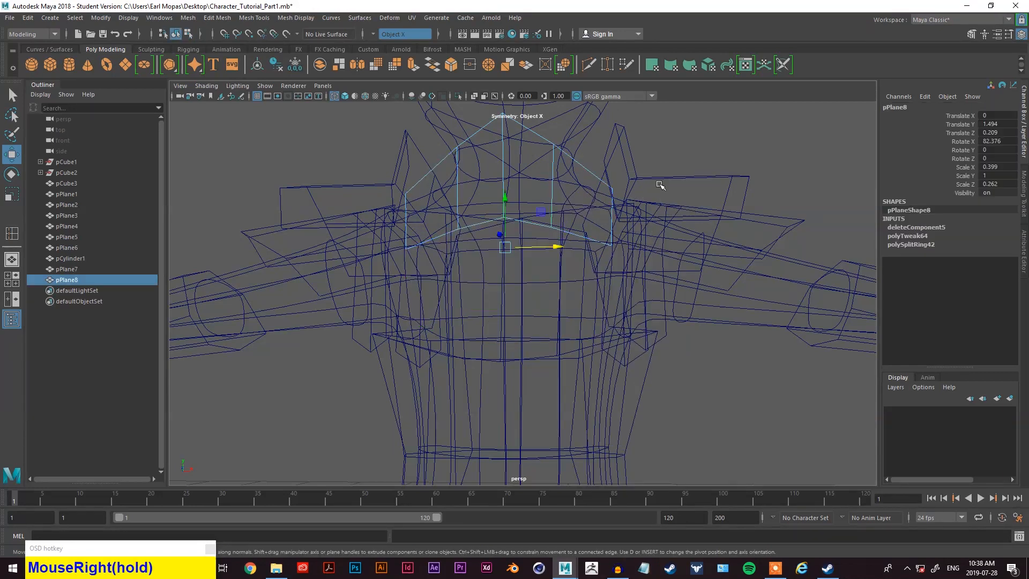
key("5")
- Adjust the upper plate's lower-edge vertices where they meet the plate below, and lower its top centre vertex slightly
left_click_drag(682, 156, 681, 182, "alt")
right_click_drag(495, 259, 459, 275)
left_click(464, 284)
left_click_drag(464, 284, 399, 245, "alt")
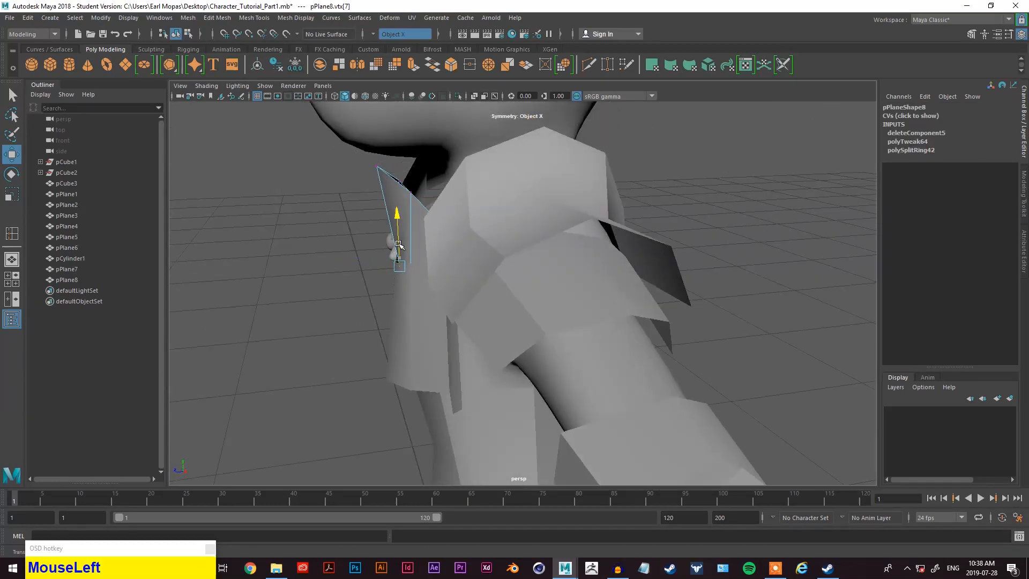
left_click_drag(366, 276, 408, 302, "alt")
left_click(434, 245)
mouse_move(396, 264)
left_mouse_down()
mouse_move(387, 268)
mouse_move(393, 251)
left_mouse_up()
left_click_drag(387, 209, 478, 185, "alt")
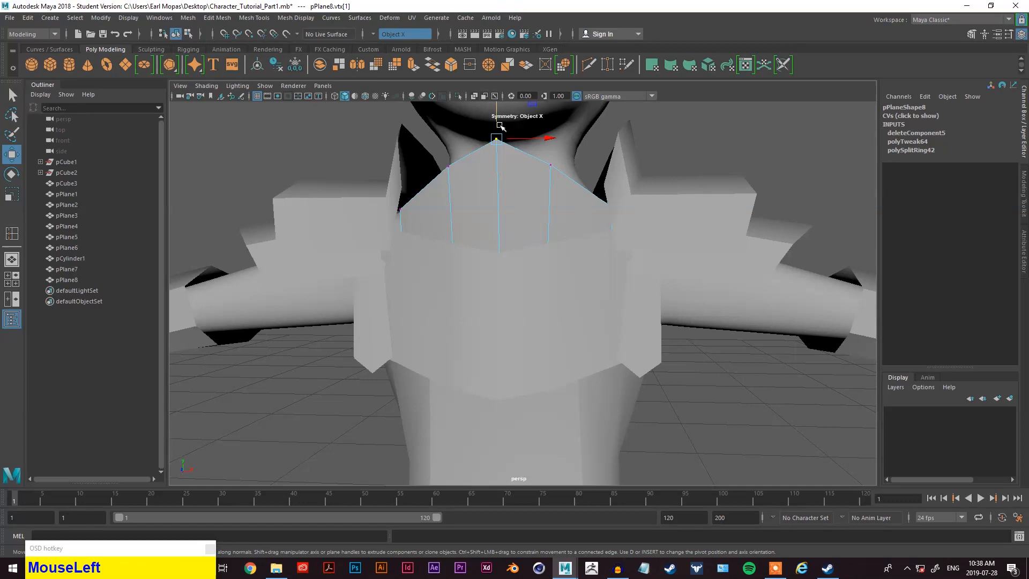
left_click_drag(500, 126, 498, 132)
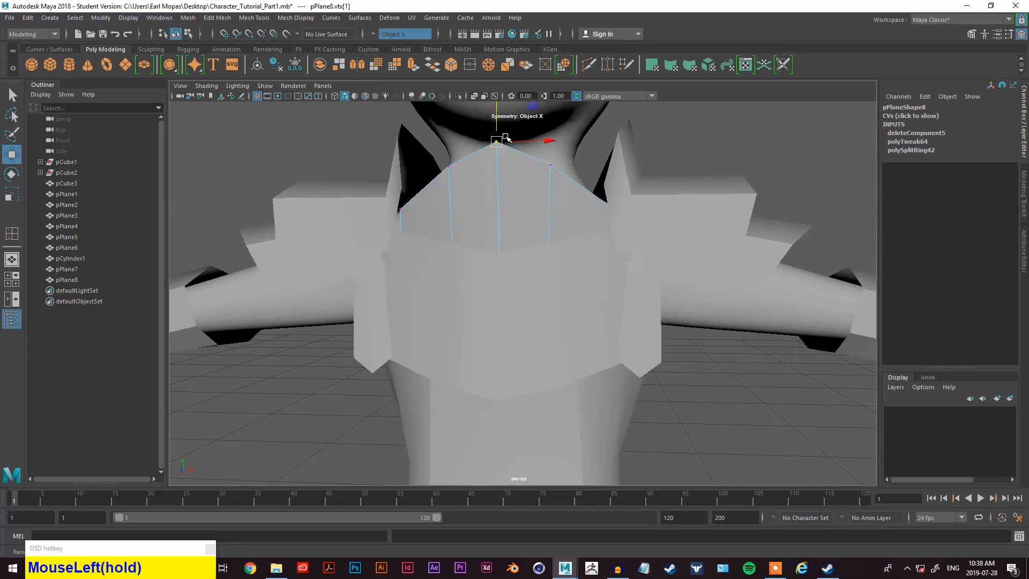
- Select the waist piece's top edges on the character's back and raise them toward the neck
scroll(517, 195, "down", 5)
left_click_drag(517, 195, 477, 364, "alt")
scroll(427, 281, "down", 3)
right_click_drag(634, 260, 664, 248)
left_click(578, 343)
scroll(574, 345, "up", 3)
left_click_drag(562, 351, 554, 292, "alt")
scroll(576, 372, "up", 2)
scroll(609, 306, "up", 5)
left_click(555, 263)
right_click_drag(555, 259, 542, 246)
left_click(523, 249)
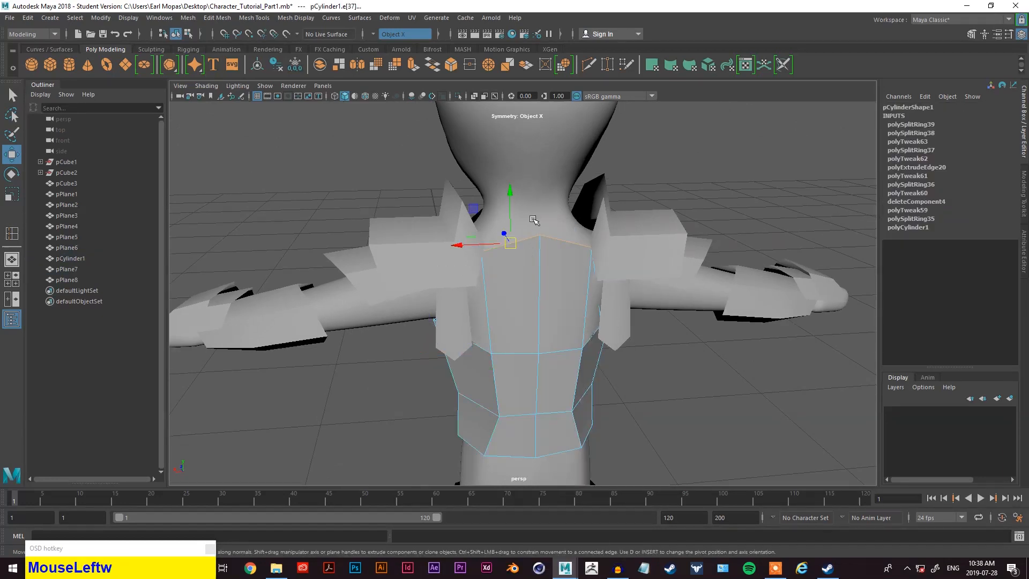
left_click_drag(510, 209, 579, 240)
- Rotate the raised back edges about the vertical axis and move their outer corner vertices along Z toward the shoulders
key("alt+e")
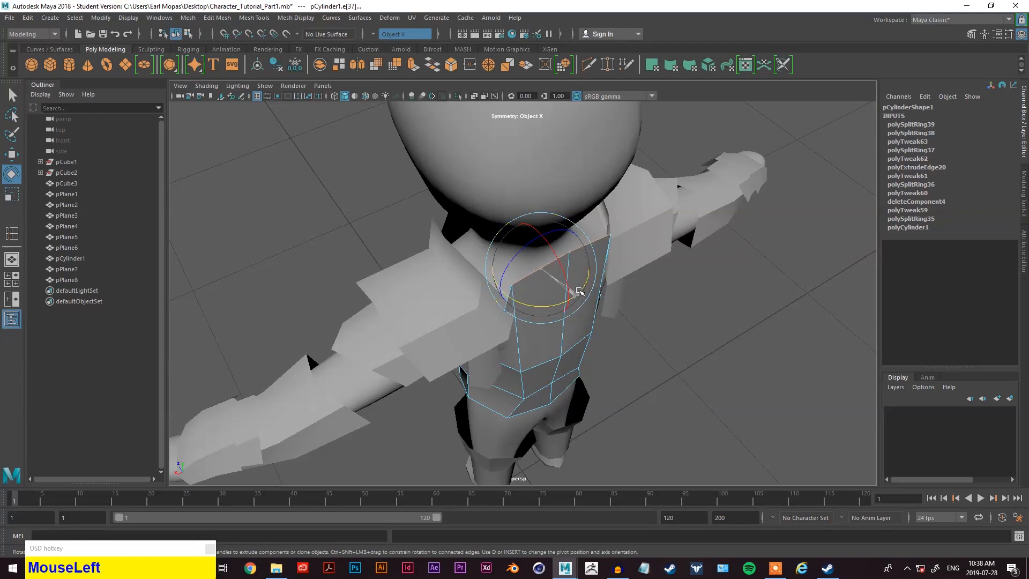
left_click_drag(579, 291, 569, 292)
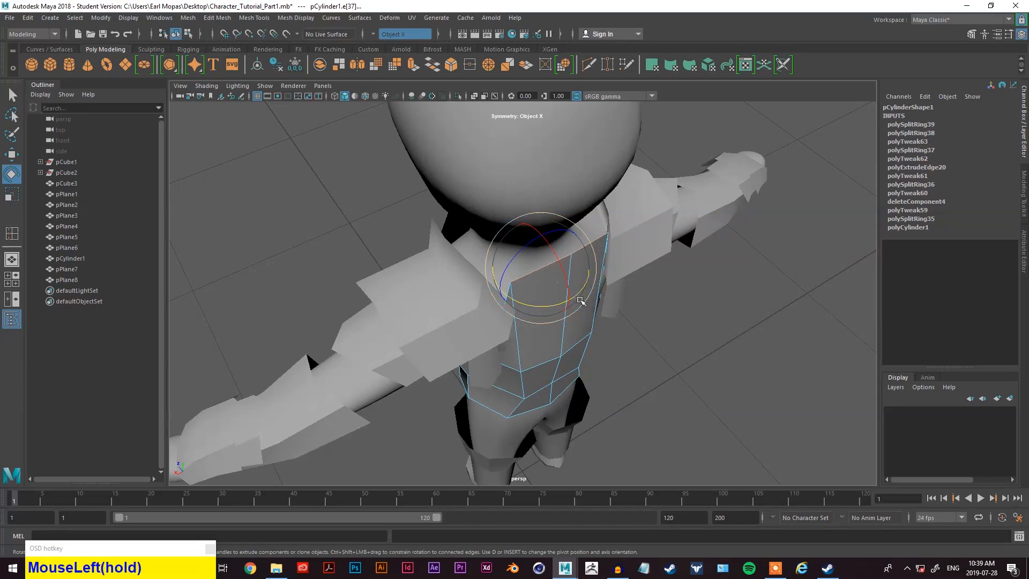
left_click_drag(595, 309, 558, 263, "alt")
right_click_drag(560, 259, 533, 259)
left_click(557, 293)
key("w")
left_click_drag(577, 253, 582, 244)
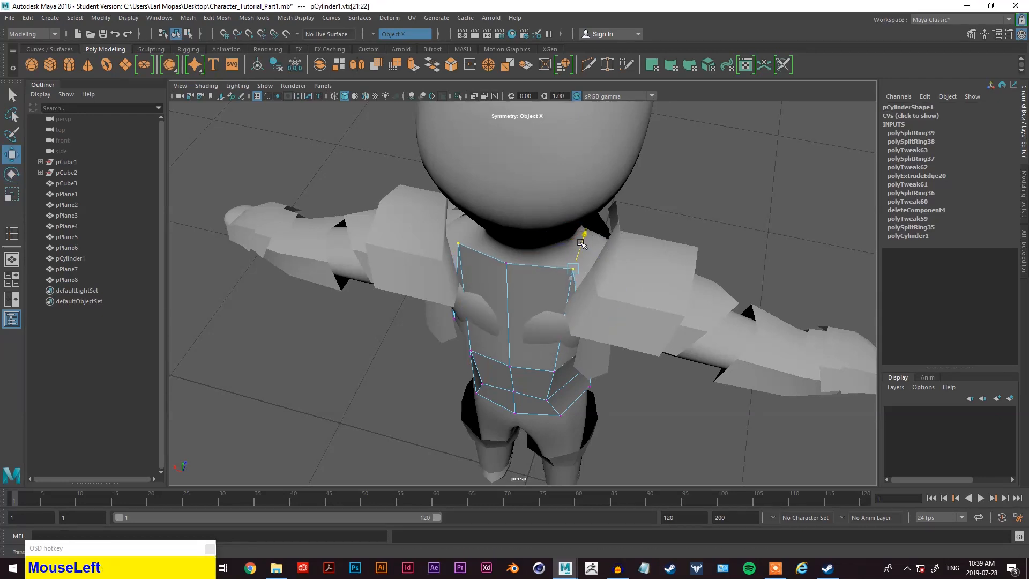
- Insert mirrored vertical edge loops on both sides of the back panel's centre line
right_click_drag(533, 294, 534, 271)
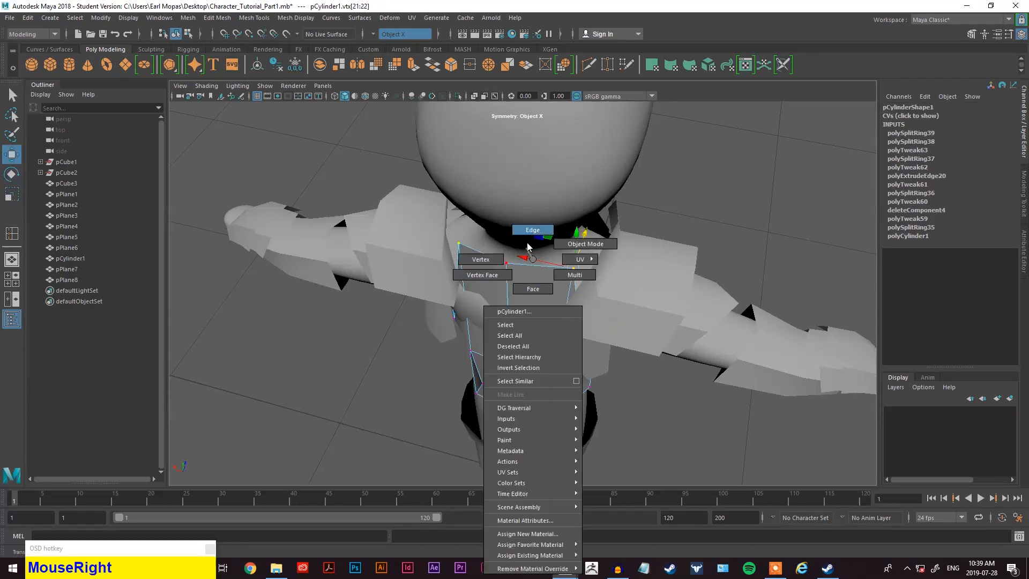
left_click(540, 265)
key("space")
left_click_drag(489, 294, 515, 375)
left_click_drag(542, 271, 544, 271)
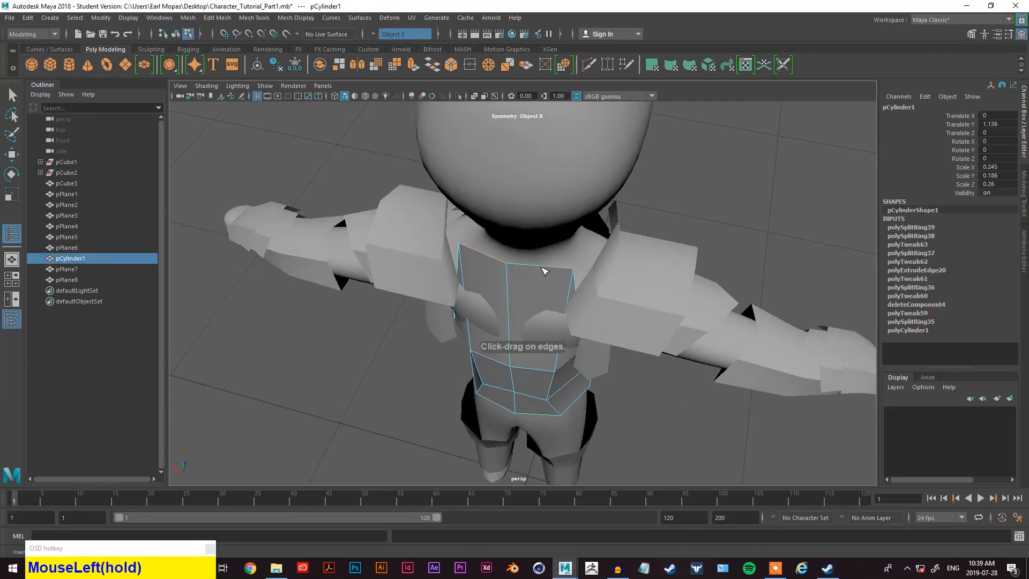
right_click_drag(547, 292, 553, 280)
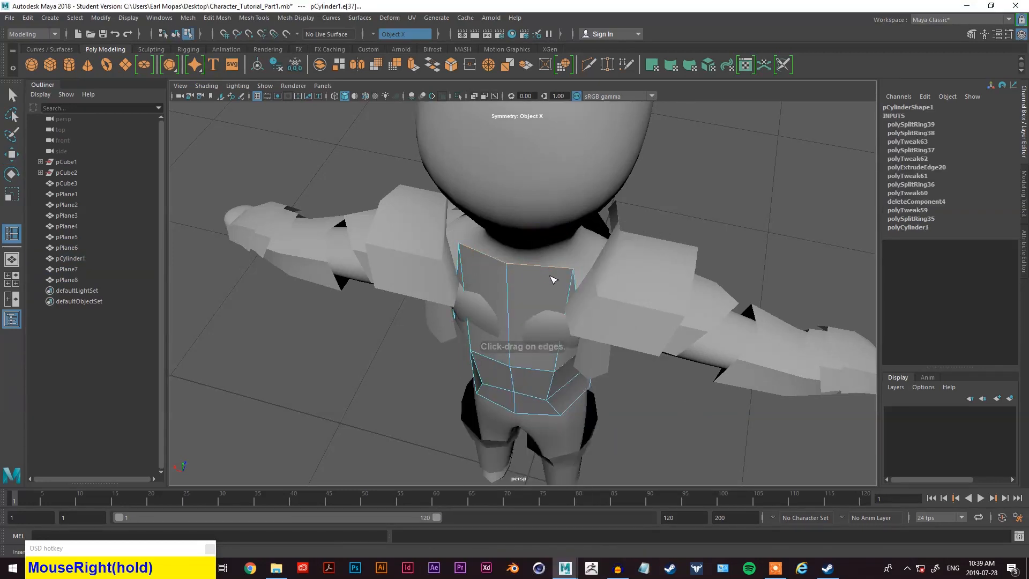
key("space")
left_click_drag(493, 285, 513, 375)
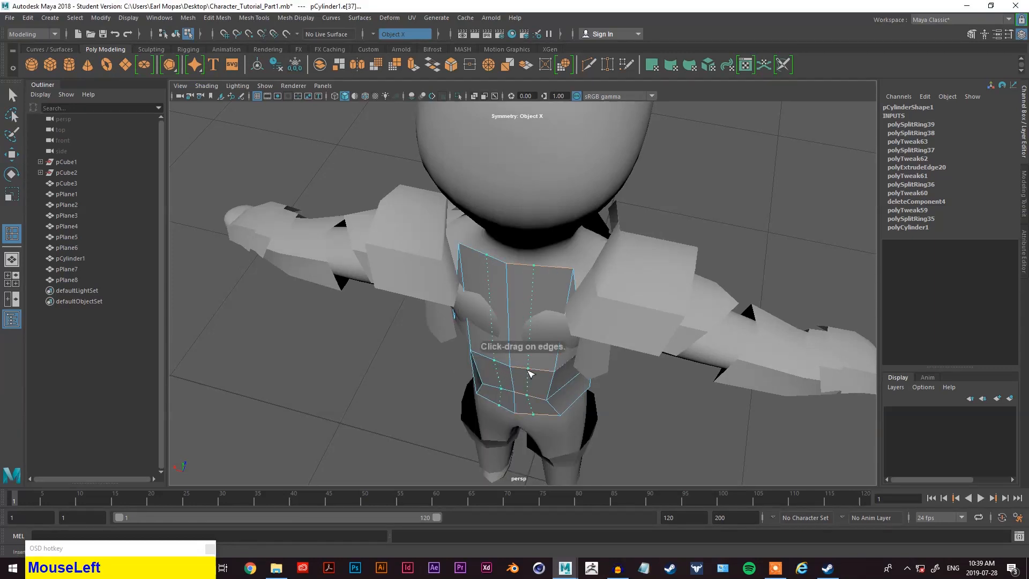
left_click_drag(534, 376, 534, 377)
- Lower the back panel's top outer corner vertices to round off its upper edge
left_click_drag(534, 376, 538, 296, "alt")
key("w")
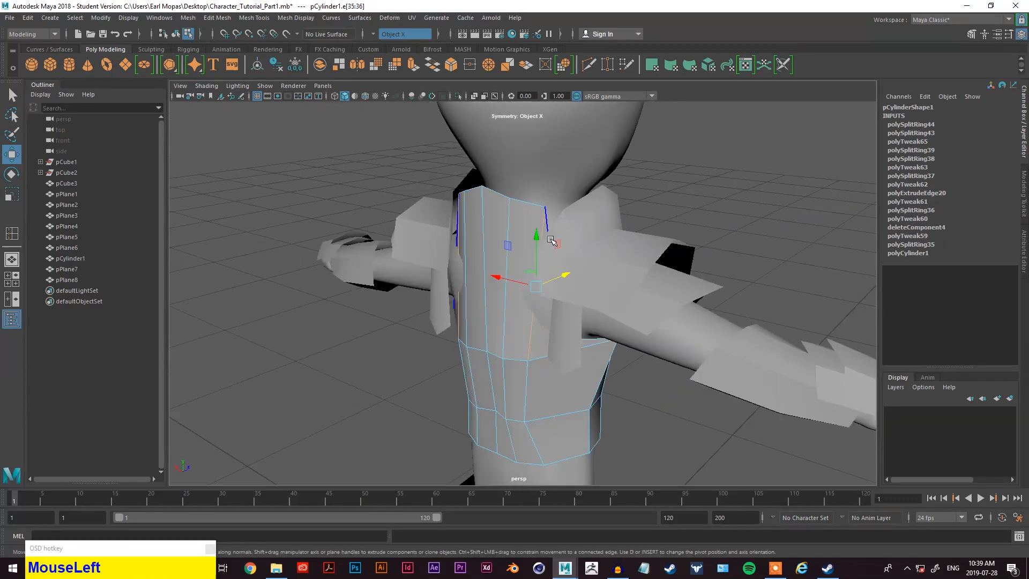
key("e")
key("r")
double_click(505, 229)
right_click(503, 229)
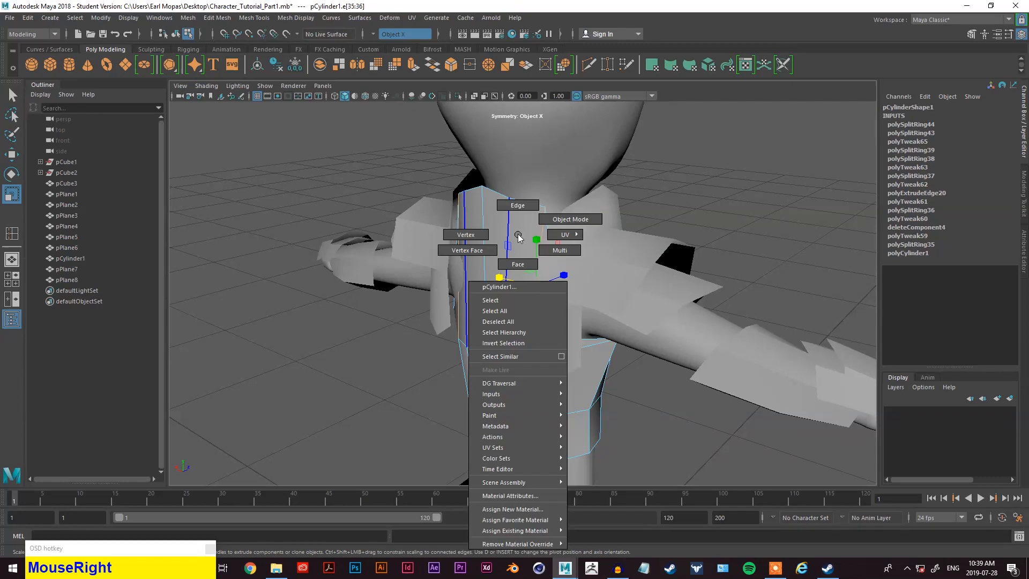
right_click_drag(502, 229, 467, 230)
left_click(546, 207)
key("w")
left_click_drag(545, 191, 546, 206)
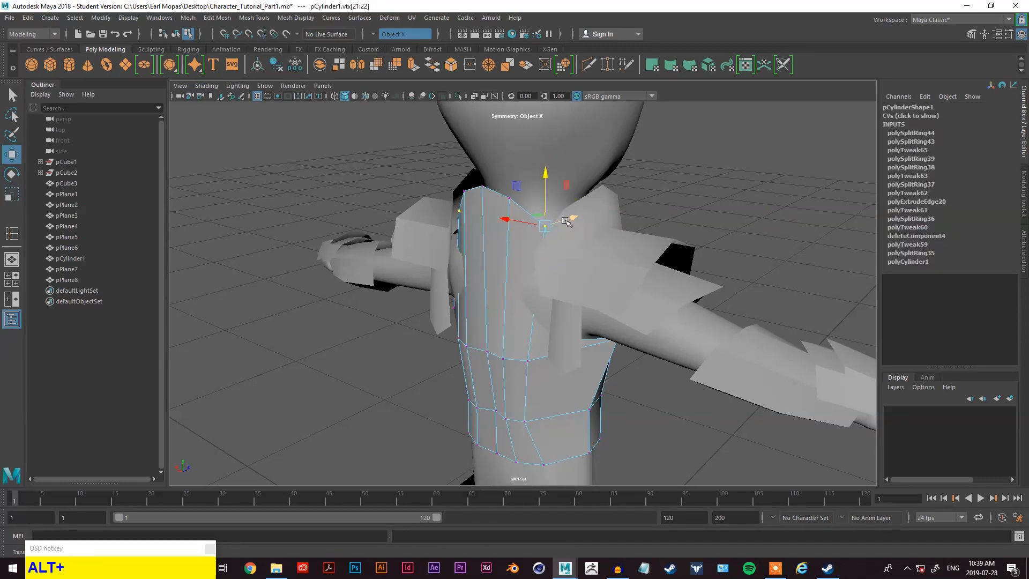
- Reposition the waist piece's upper side vertices below the armpits along Z and X
left_click_drag(560, 224, 498, 220, "alt")
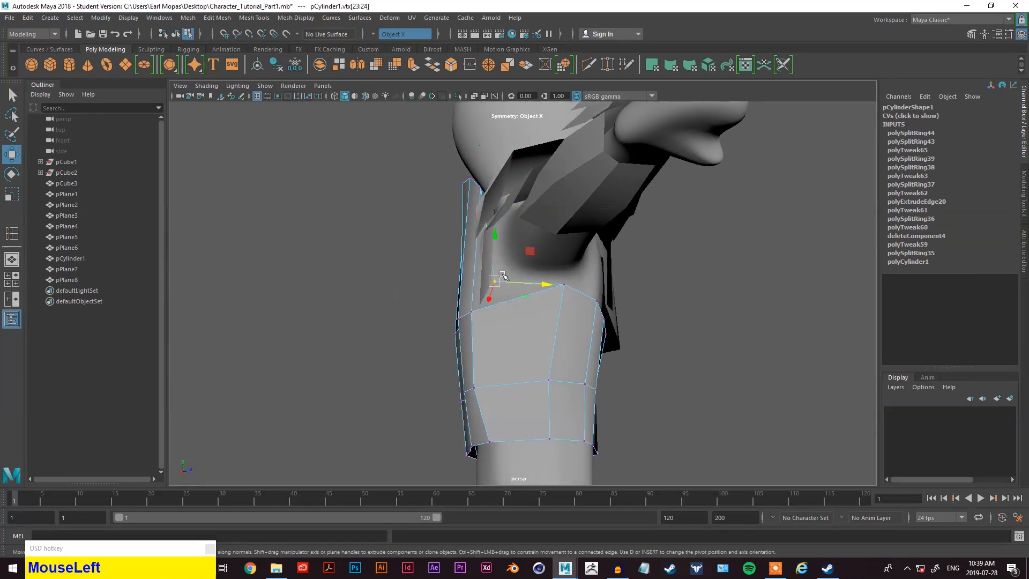
left_click_drag(517, 286, 602, 329)
scroll(708, 367, "down", 5, "alt")
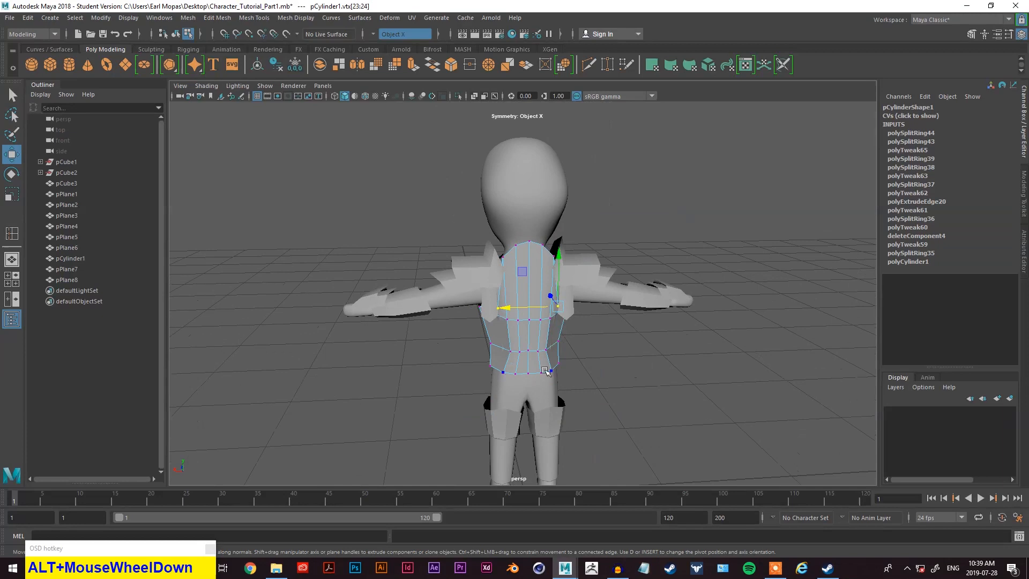
- Return to object mode and inspect the waist piece's fit around the character's back, sides and front
scroll(718, 372, "up", 3, "alt")
right_click_drag(718, 371, 770, 244)
left_click_drag(595, 321, 518, 354, "alt")
scroll(484, 289, "down", 3)
middle_click_drag(518, 354, 570, 418, "alt")
scroll(578, 206, "up", 4)
scroll(573, 375, "down", 4)
scroll(572, 375, "up", 3)
mouse_move(572, 375)
left_mouse_down("alt")
mouse_move(482, 356)
mouse_move(499, 377)
mouse_move(717, 368)
mouse_move(620, 321)
mouse_move(597, 412)
mouse_move(583, 377)
mouse_move(606, 455)
mouse_move(564, 371)
left_mouse_up("alt")
scroll(609, 369, "up", 3)
scroll(564, 372, "up", 5)
middle_click_drag(565, 371, 584, 263, "alt")
- Insert a mirrored pair of vertical edge loops on either side of the waist piece's front centre line
left_click(508, 214)
scroll(467, 276, "down", 2)
left_click_drag(476, 273, 513, 289, "alt")
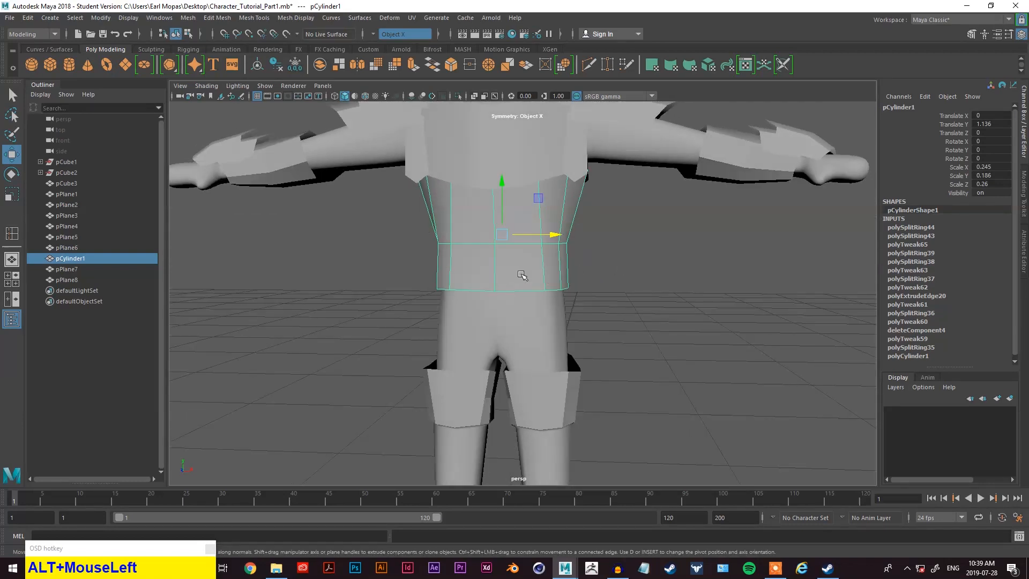
scroll(535, 275, "up", 2)
right_click_drag(505, 260, 506, 289)
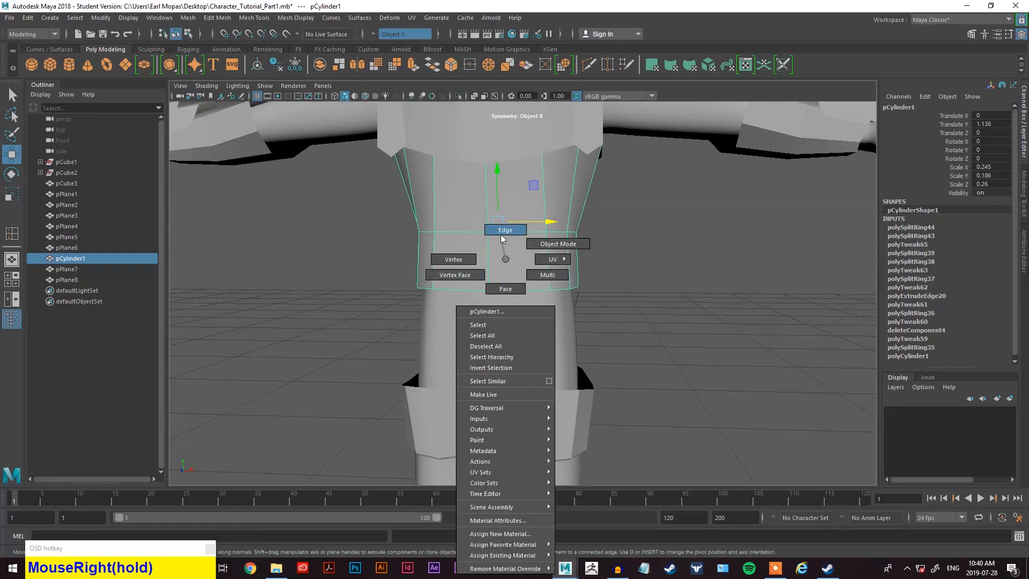
right_click_drag(503, 239, 503, 235)
left_click(518, 284)
key("space")
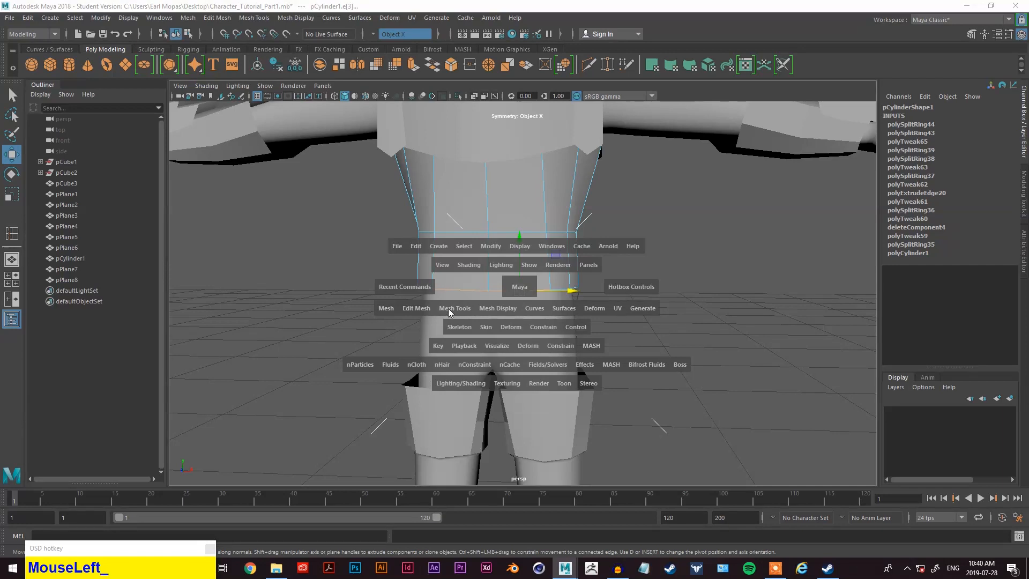
left_click_drag(470, 310, 497, 392)
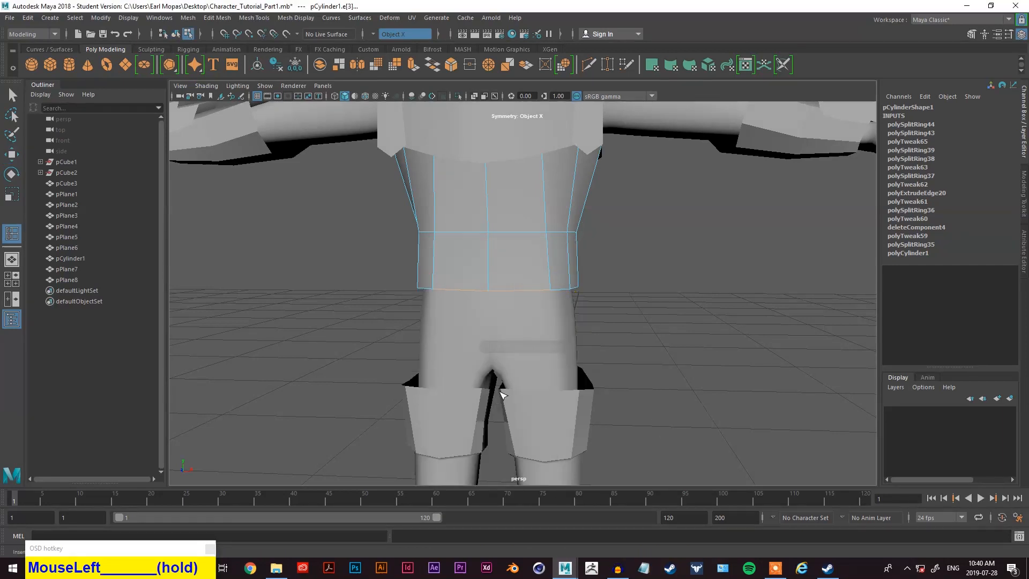
left_click(520, 294)
left_click_drag(625, 325, 643, 292, "alt")
right_click(672, 260)
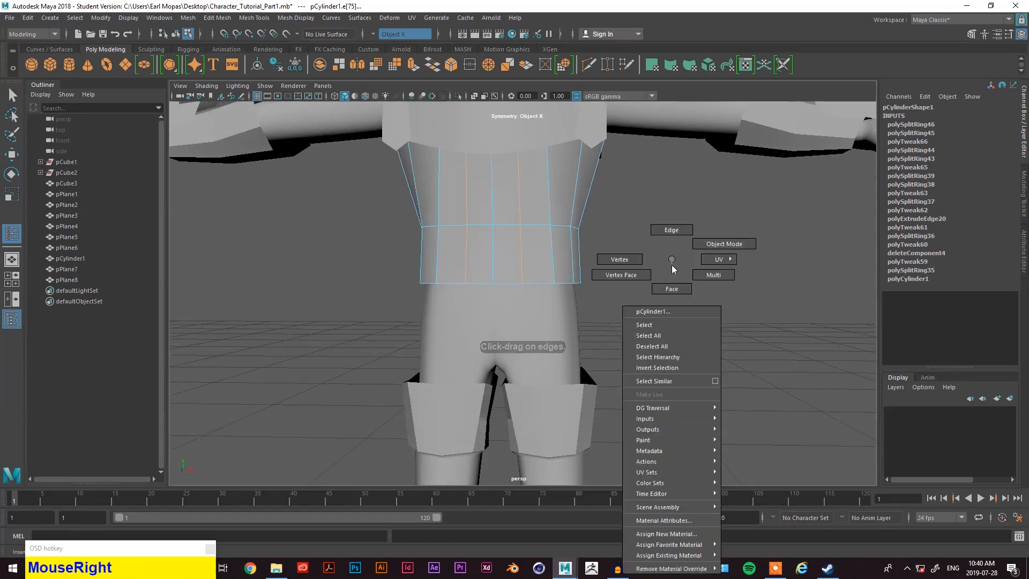
key("q")
left_click_drag(574, 319, 563, 322, "shift")
left_click(677, 254)
right_click_drag(676, 254, 726, 237)
left_click(718, 239)
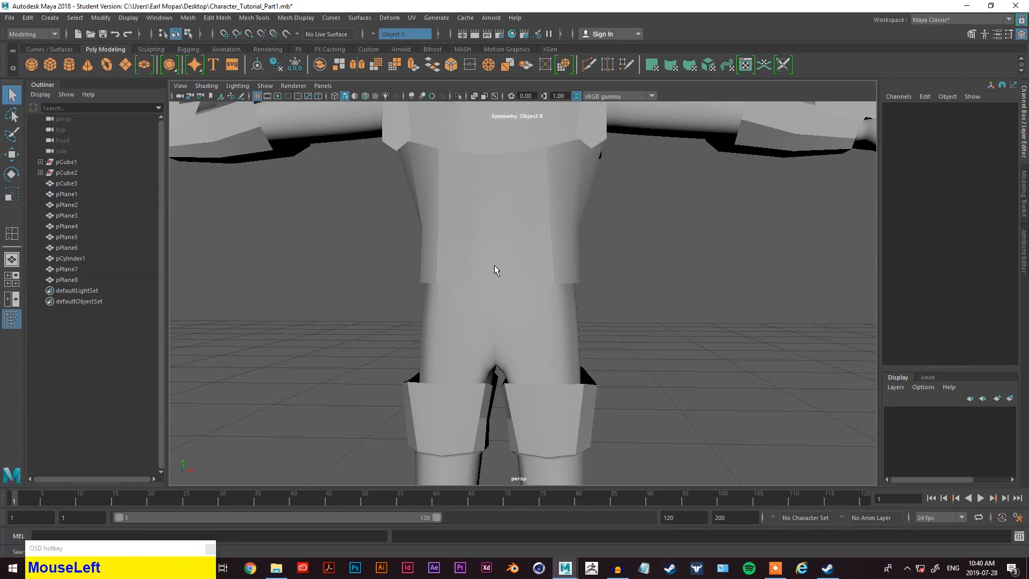
- Extrude the waist piece's bottom edges around the sides and back, leaving out the two front centre edges
left_click(541, 258)
right_click_drag(533, 259, 533, 239)
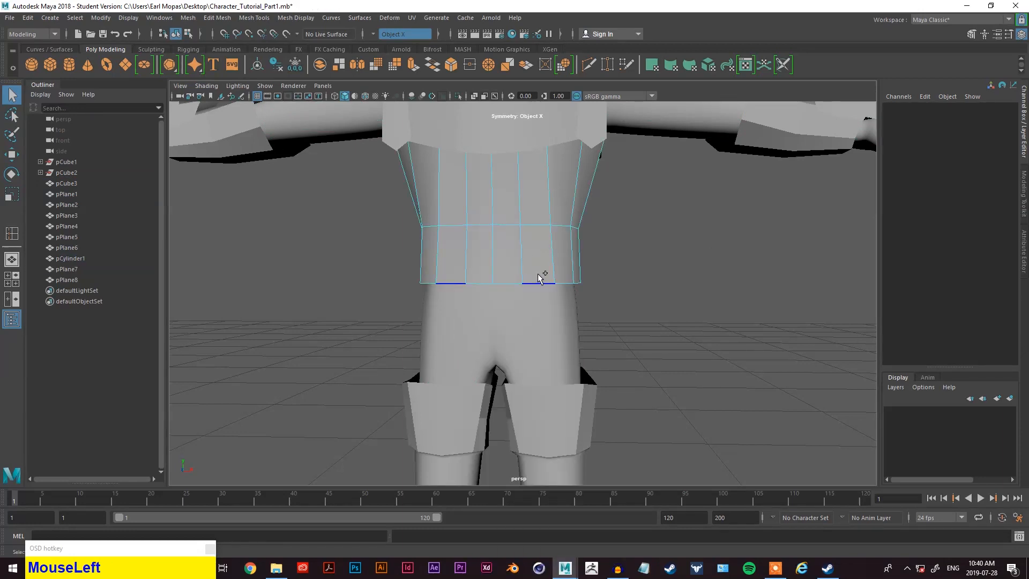
left_click(538, 280)
mouse_move(504, 292)
left_mouse_down("alt")
mouse_move(497, 276)
mouse_move(494, 294)
mouse_move(501, 285)
left_mouse_up("alt")
left_click(506, 273, "shift")
left_click(499, 282, "shift")
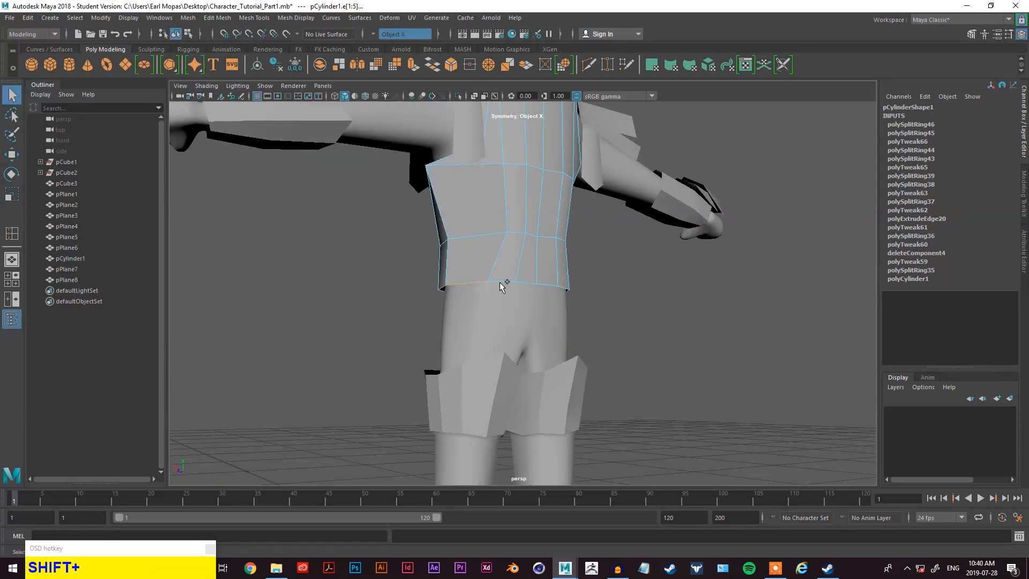
left_click_drag(543, 313, 795, 348, "alt+shift")
left_click(1024, 210)
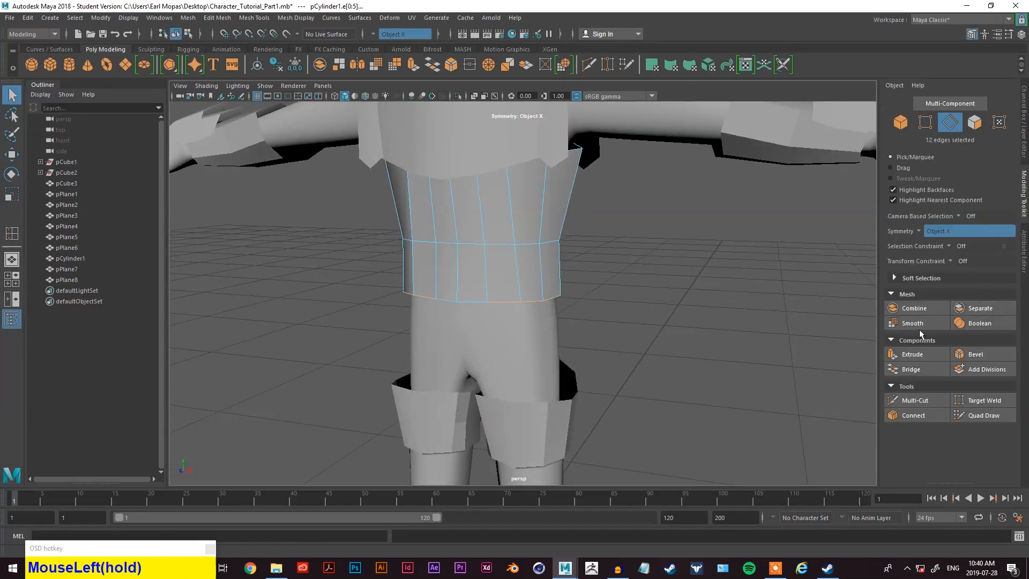
left_click(912, 355)
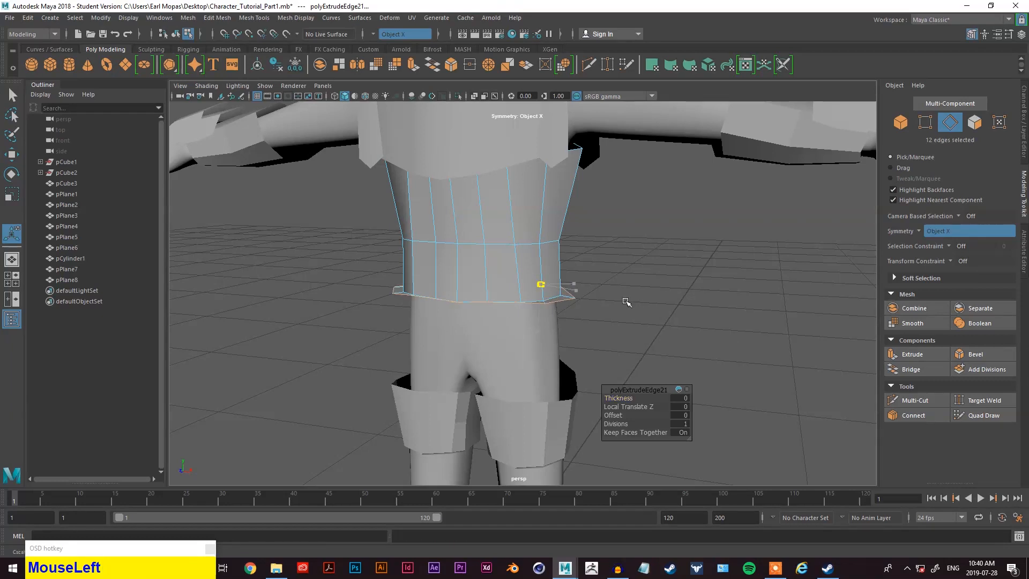
- Lower the extruded edges to the upper thighs and scale them to flare the skirt
left_click_drag(576, 319, 618, 355, "alt")
key("w")
key("w")
key("e")
key("r")
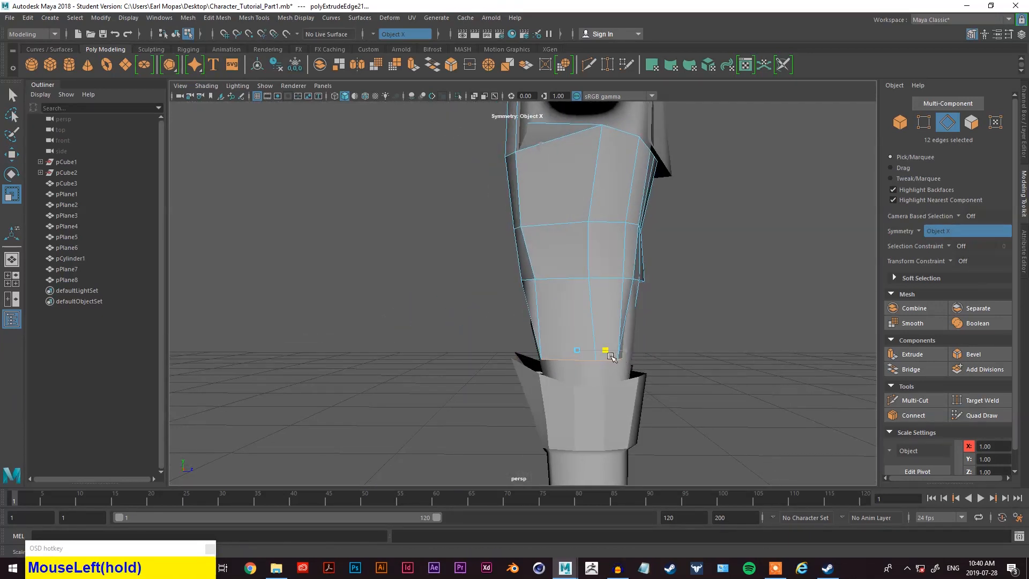
key("w")
left_click_drag(630, 356, 565, 357, "alt")
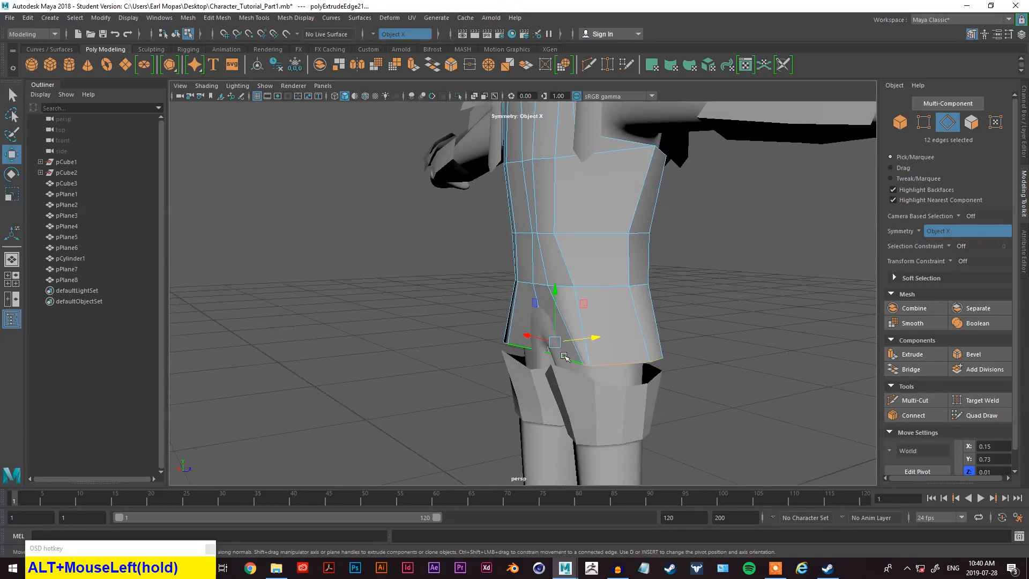
- Rotate the skirt's front hem edges on both sides so they follow the curve of the hips
key("q")
left_click(555, 354)
key("w")
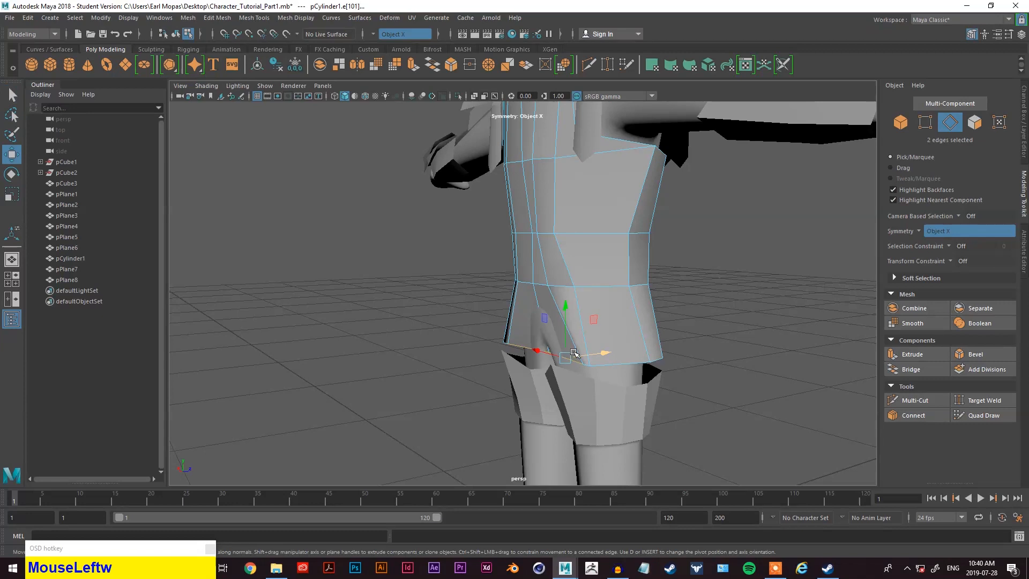
left_click_drag(547, 356, 585, 234)
key("e")
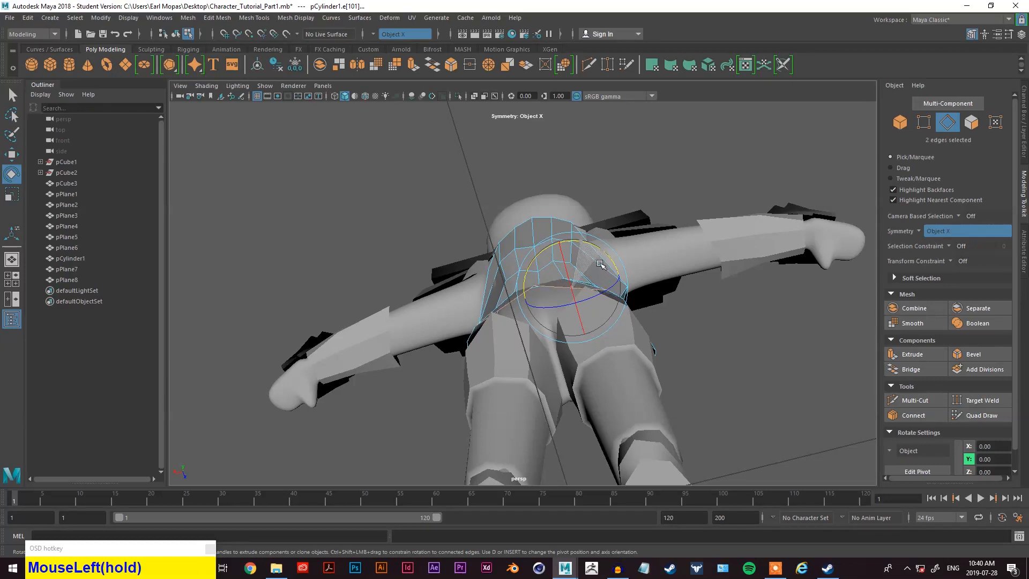
left_click_drag(601, 299, 269, 367, "alt")
scroll(347, 359, "up", 2)
left_click_drag(347, 358, 513, 223, "alt")
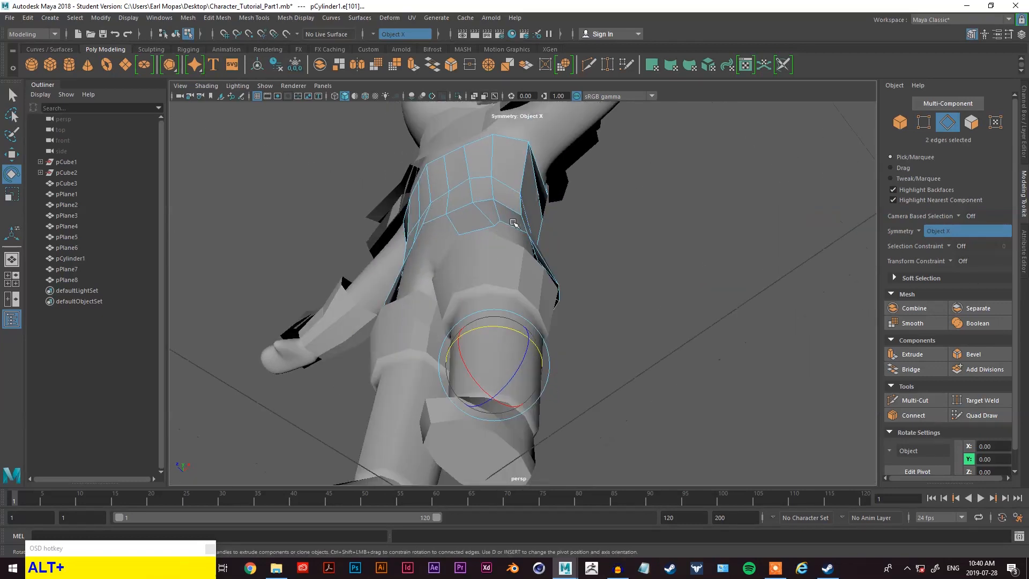
left_click(495, 225)
key("e")
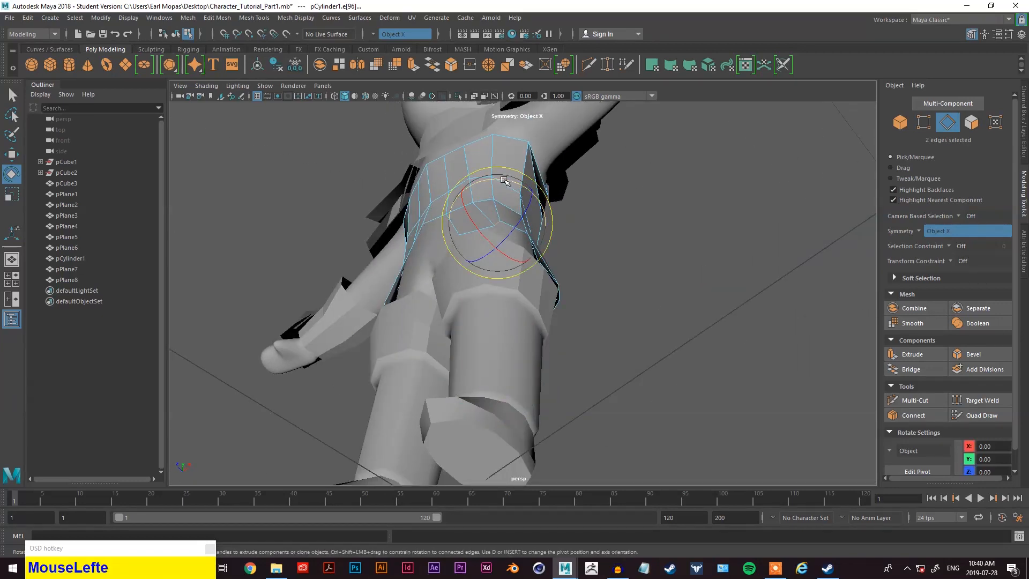
left_click_drag(535, 207, 489, 315, "alt")
left_click_drag(474, 357, 647, 352, "alt")
scroll(630, 298, "down", 5)
left_click_drag(633, 303, 569, 331, "alt")
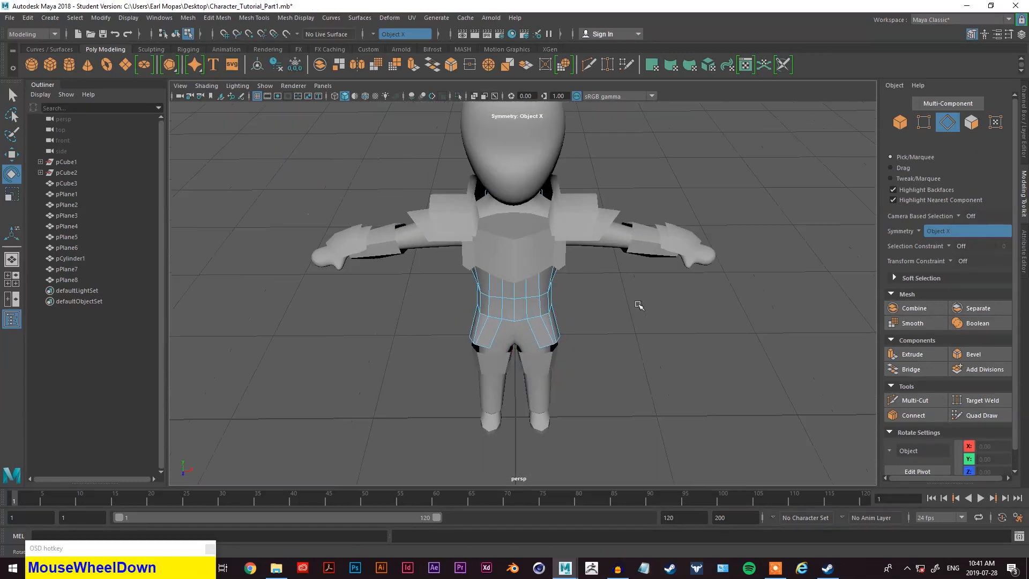
scroll(566, 327, "up", 3)
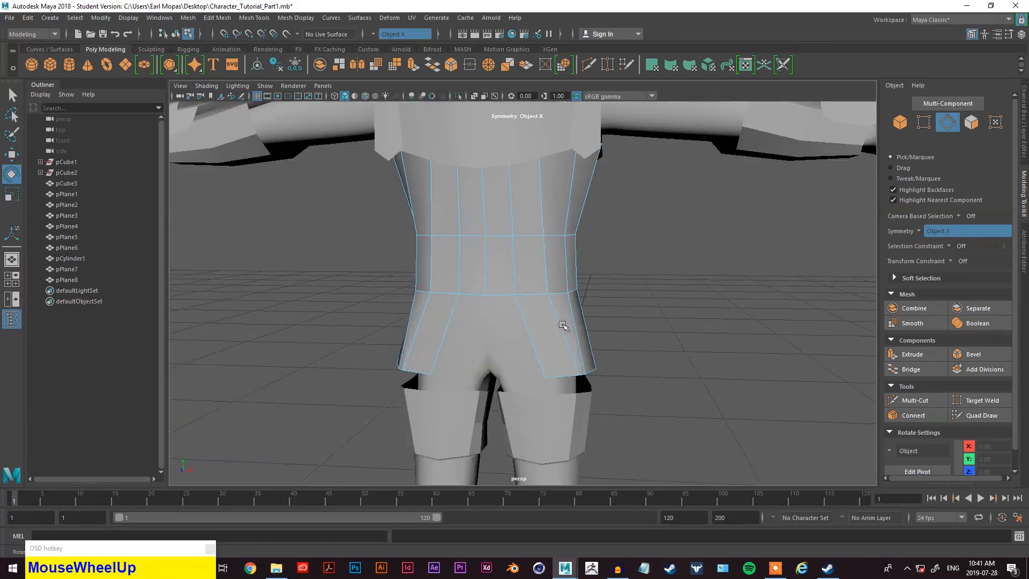
- Try to rotate ten of the skirt's front and side hem edges about the X axis
left_click(555, 368)
left_click_drag(558, 369, 621, 345, "alt")
key("q")
left_click(474, 367)
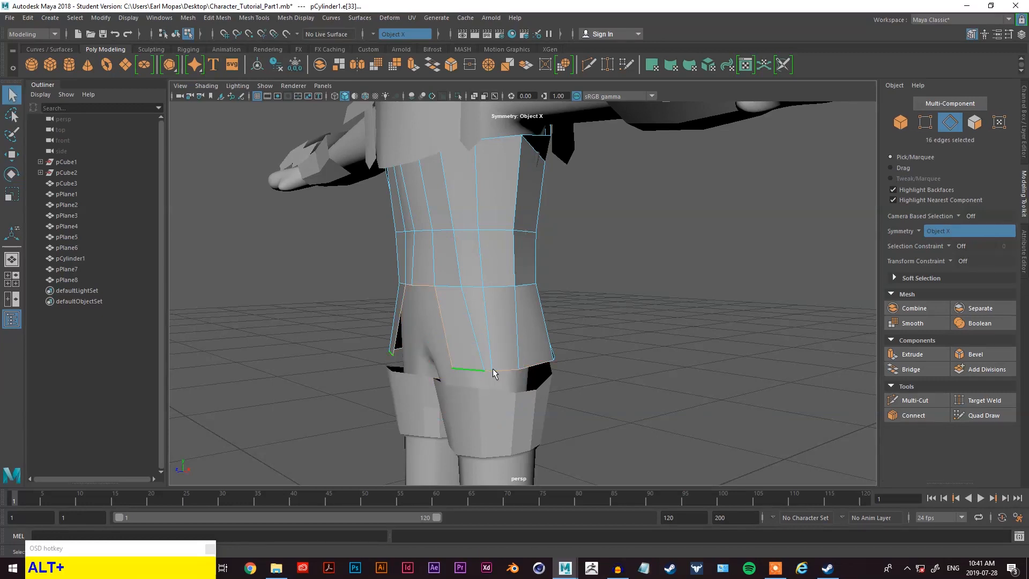
left_click(429, 281, "shift")
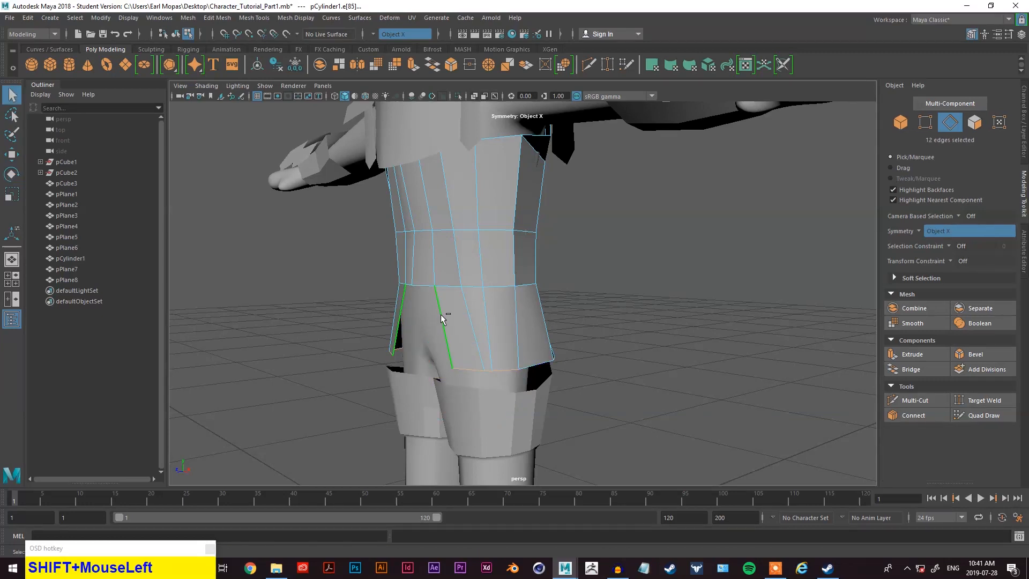
left_click_drag(504, 356, 539, 362, "alt")
key("r")
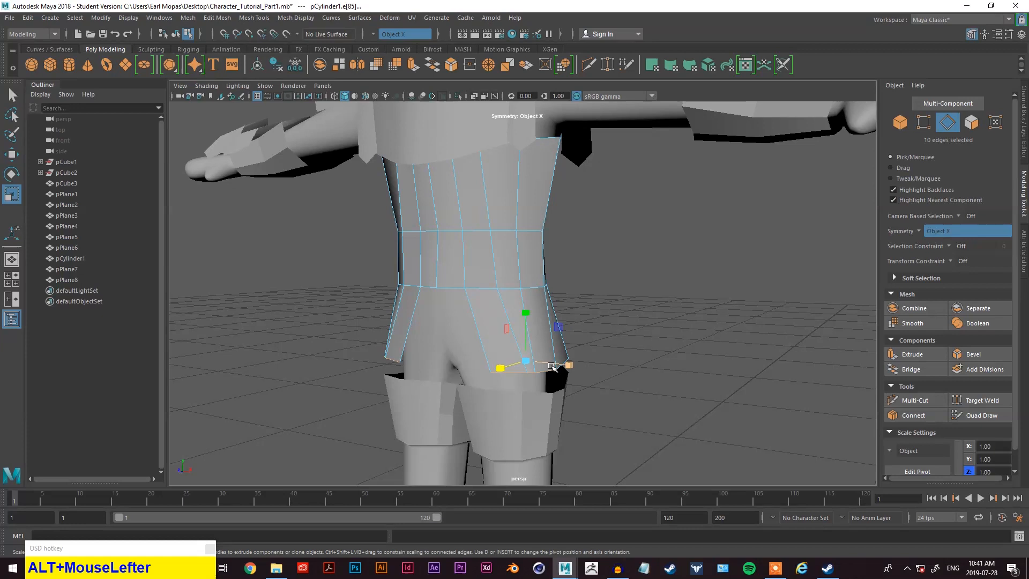
key("e")
left_click_drag(518, 316, 692, 363)
key("alt+z")
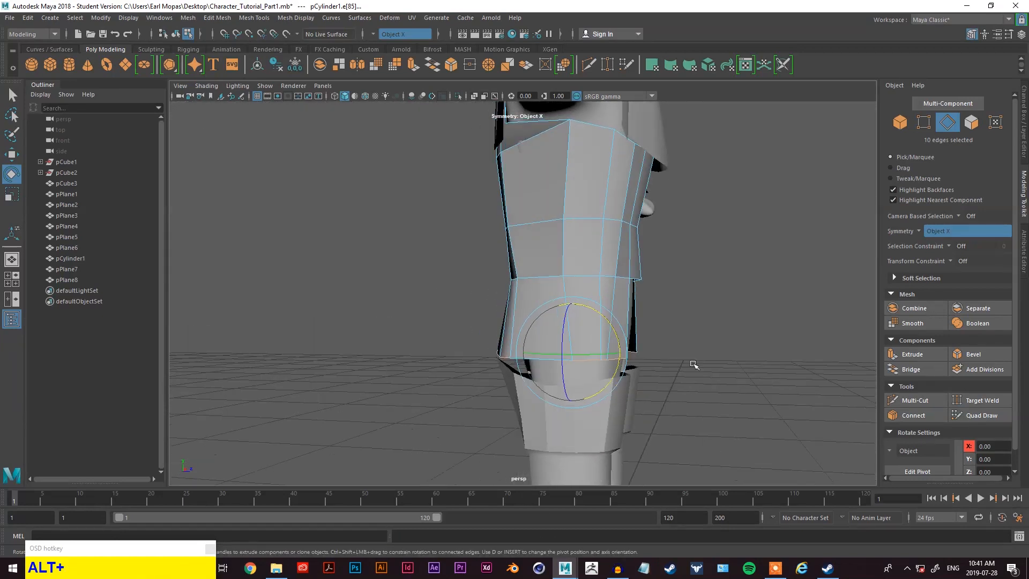
- Reduce the selection to six side hem edges of the skirt and rotate them about the X axis
left_click(576, 358)
left_click_drag(659, 365, 619, 369, "alt")
key("q")
left_click(563, 384, "shift")
key("w")
key("e")
key("r")
key("e")
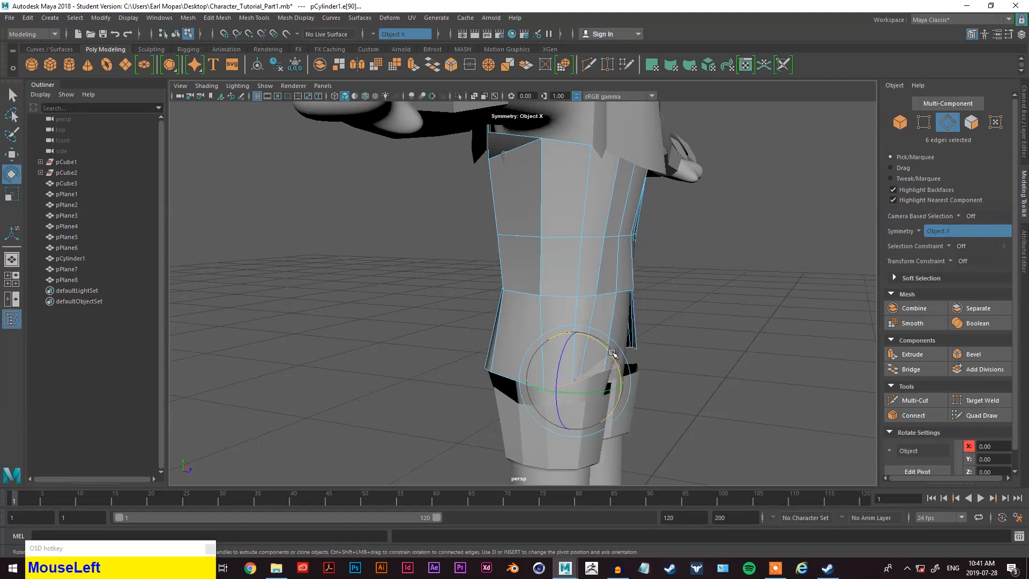
left_click_drag(611, 351, 585, 321, "alt")
- Move the skirt's back centre hem vertex inward along Z to about -0.26
right_click_drag(645, 259, 559, 352)
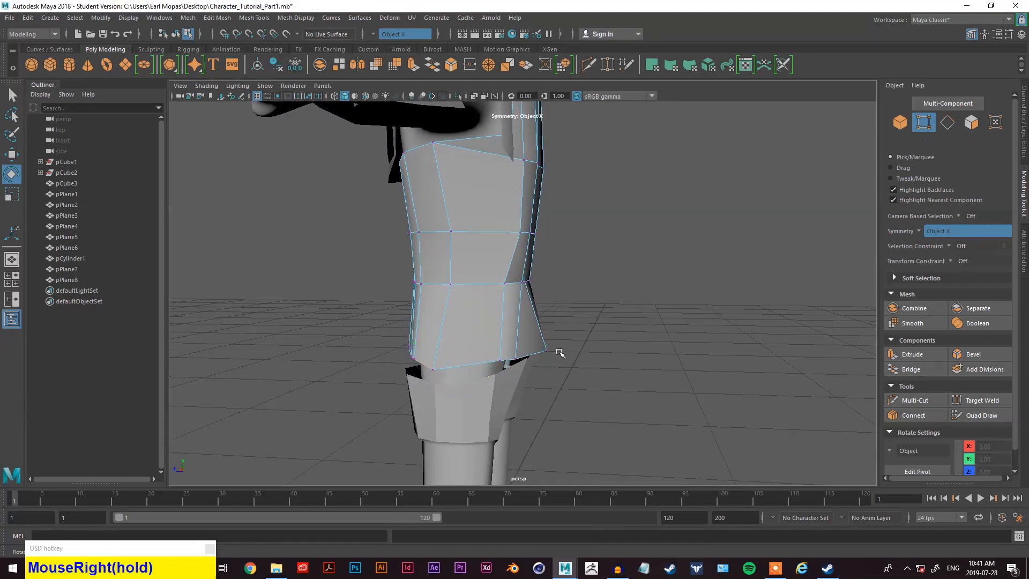
key("w")
left_click_drag(545, 351, 520, 352)
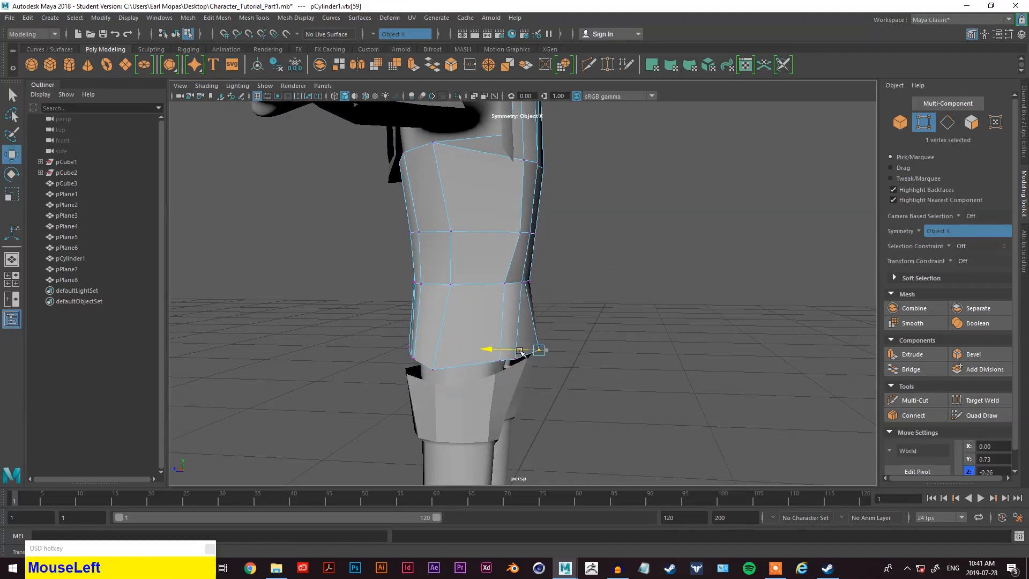
- Reposition the skirt's mirrored side hem vertices, moving them along Z to about 0.08 and adjusting their height
left_click_drag(579, 365, 471, 351, "alt")
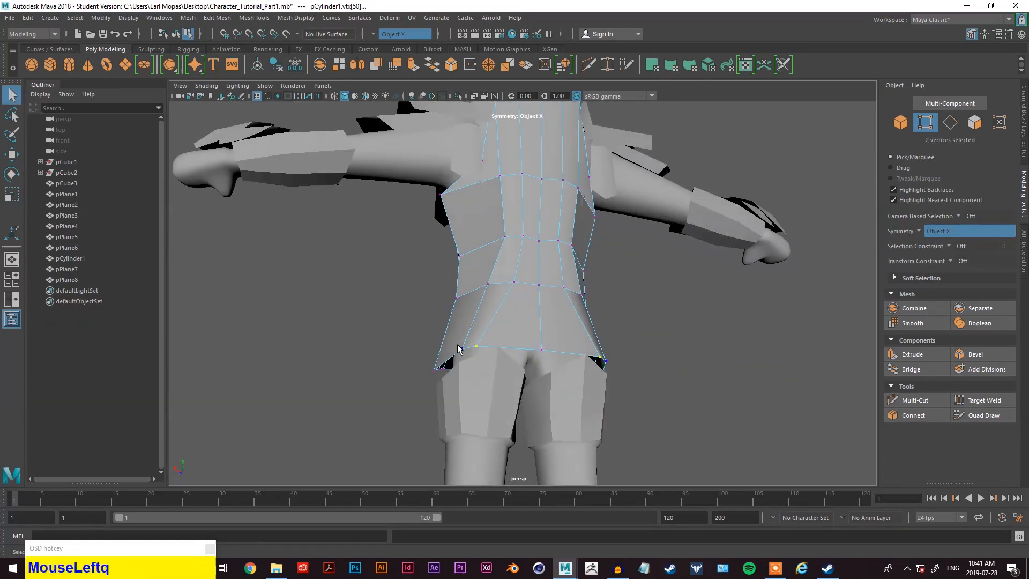
key("w")
left_click(461, 343)
left_click_drag(476, 343, 554, 370)
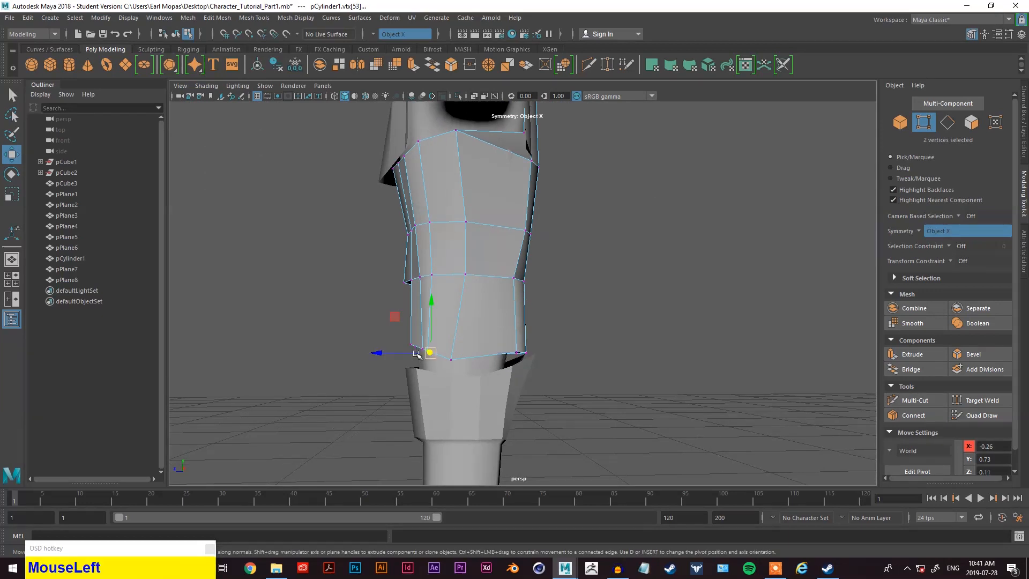
left_click_drag(417, 354, 409, 354)
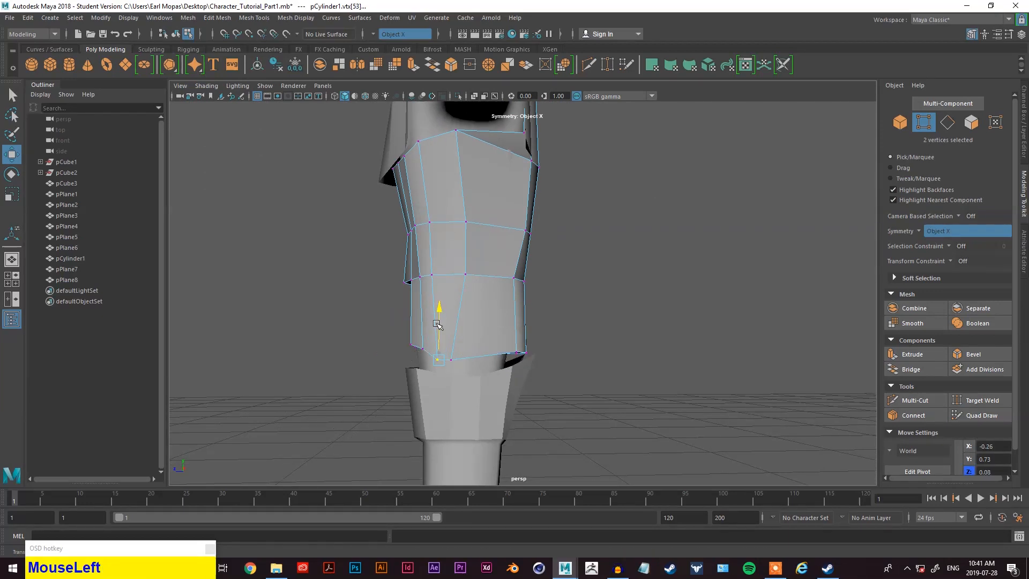
mouse_move(423, 340)
left_mouse_down()
mouse_move(406, 352)
mouse_move(421, 356)
left_mouse_up()
left_click(462, 361)
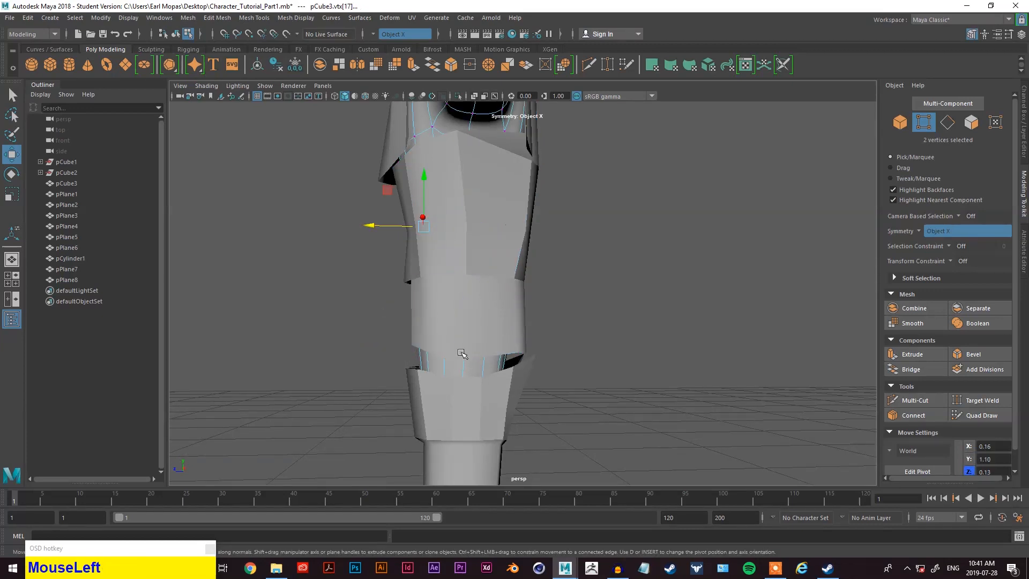
right_click_drag(487, 297, 456, 246)
left_click(506, 248)
- Scale the edge loop where the skirt meets the waist piece, then clear the selection in object mode
left_click_drag(425, 361, 595, 364)
scroll(610, 365, "down", 4)
right_click(663, 241)
right_click_drag(663, 242, 662, 213)
scroll(522, 292, "up", 3)
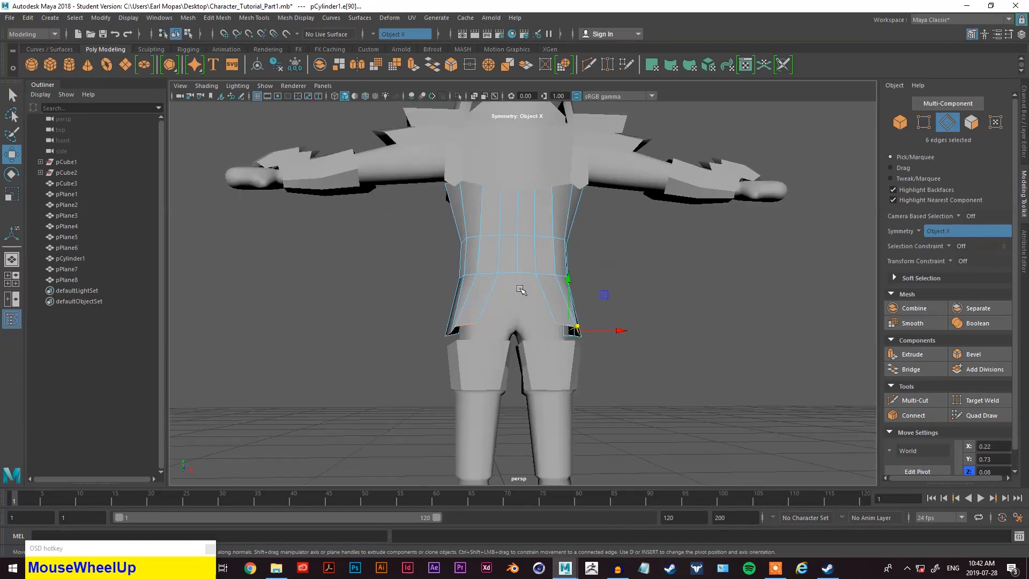
left_click(527, 274)
key("q")
left_click_drag(528, 276, 552, 299, "alt")
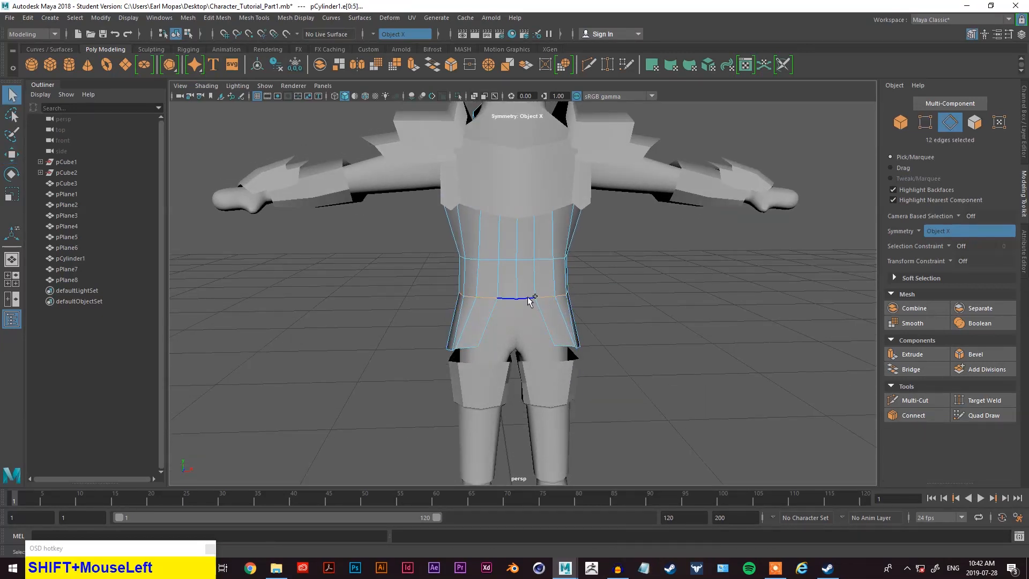
key("w")
key("e")
key("r")
left_click_drag(586, 292, 707, 266)
scroll(708, 266, "down", 4)
left_click_drag(656, 304, 701, 277, "alt")
right_click_drag(771, 190, 794, 177)
left_click(715, 240)
- Create a polygon plane with its width and height subdivisions both set to 1
scroll(714, 239, "up", 4)
left_click_drag(710, 244, 615, 266, "alt")
scroll(611, 286, "down", 3)
key("space")
left_click_drag(542, 223, 643, 300)
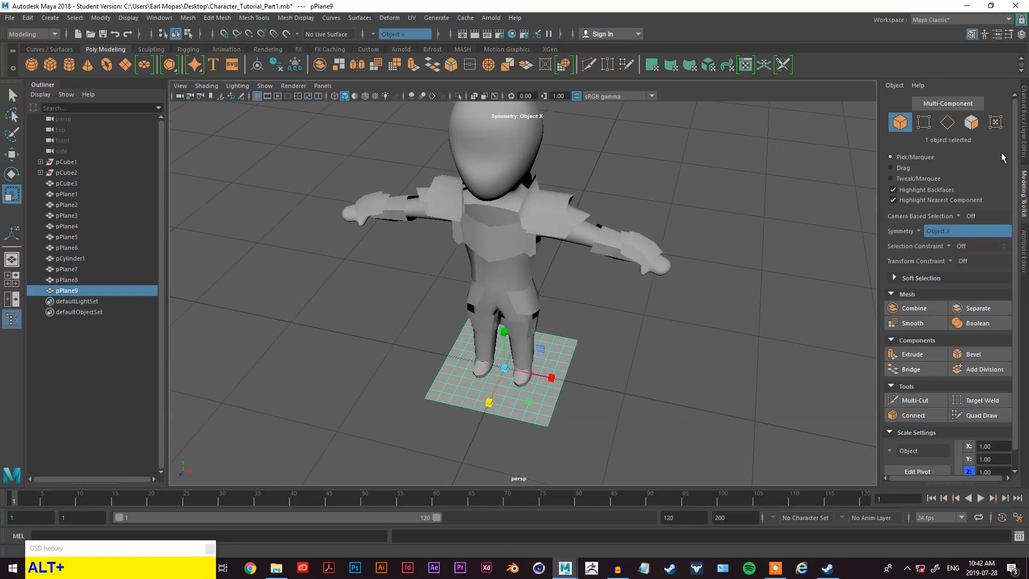
left_click(1024, 138)
left_click(909, 229)
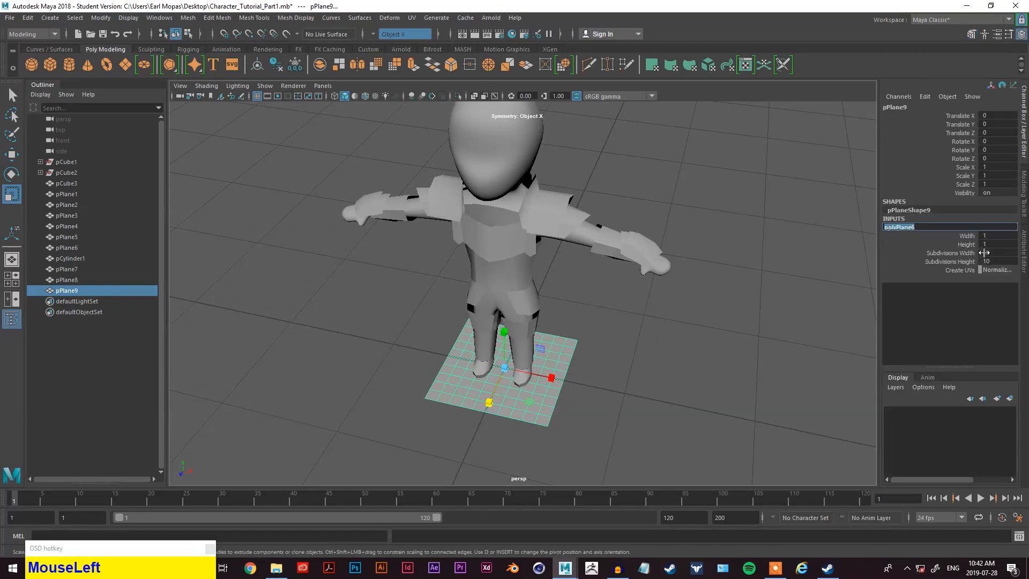
right_click(845, 247)
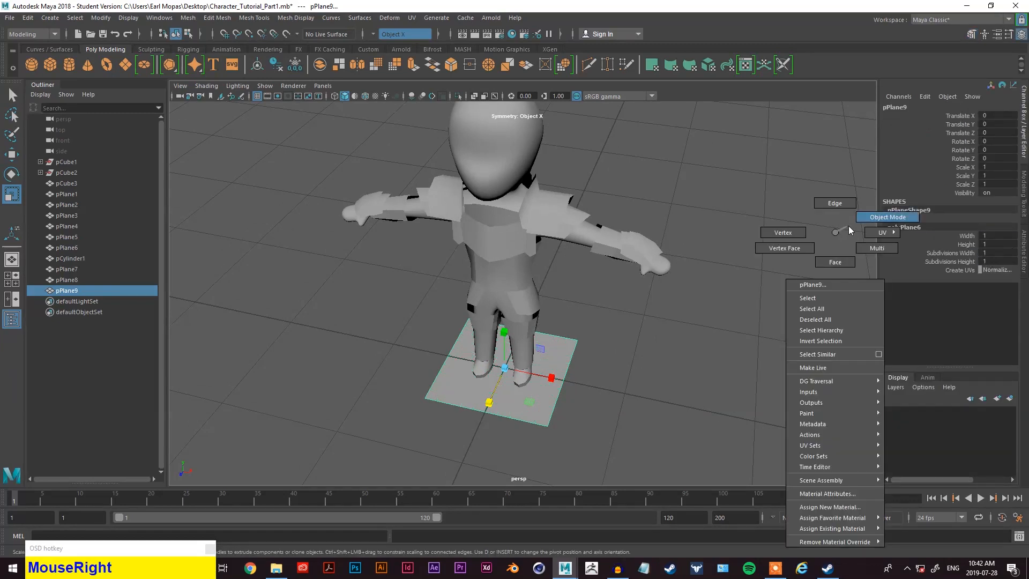
- Stand the new plane upright by setting its Rotate X to 90
key("w")
key("e")
key("r")
key("e")
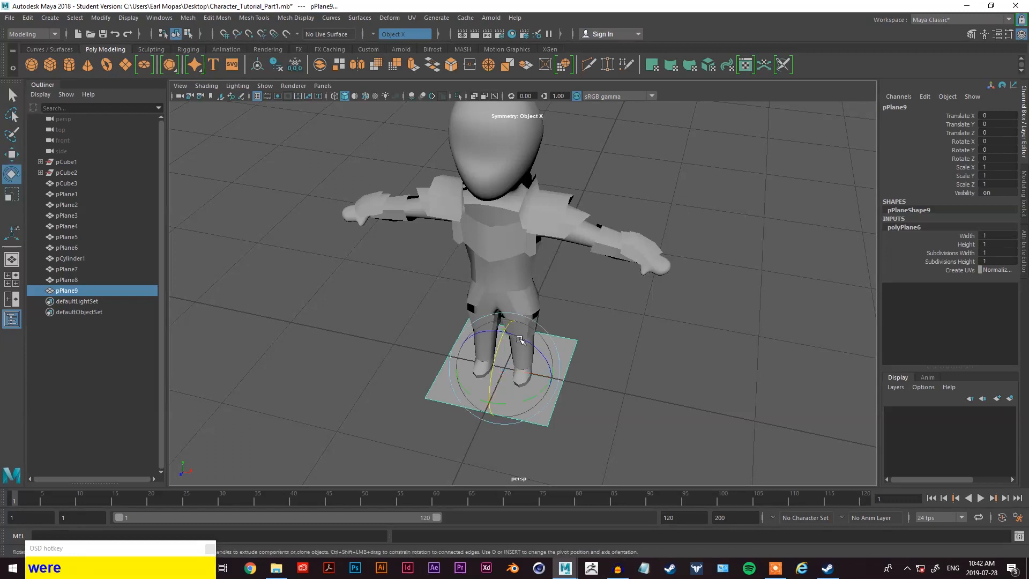
left_click_drag(500, 344, 470, 406)
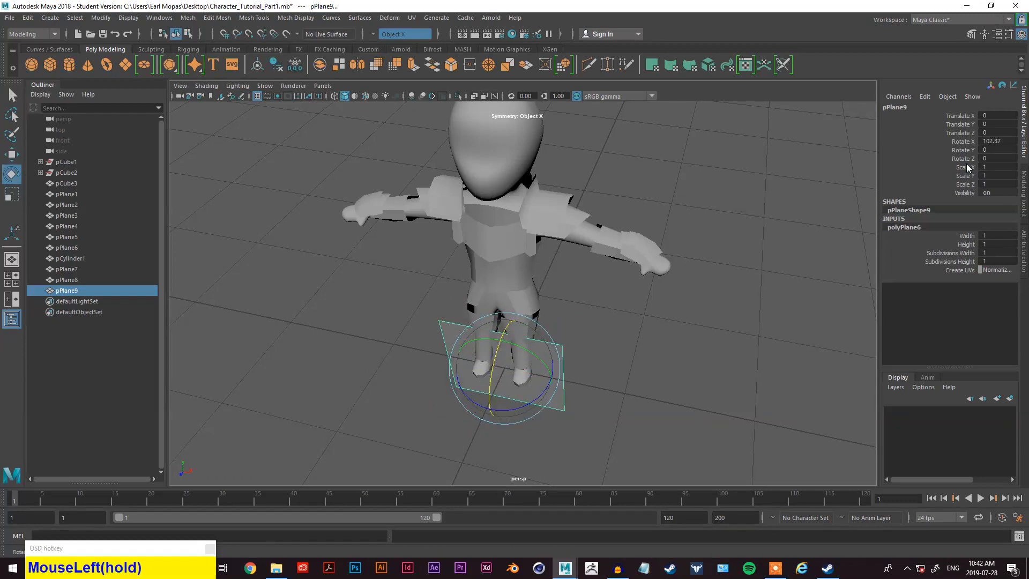
left_click(997, 141)
type("90")
key("Return")
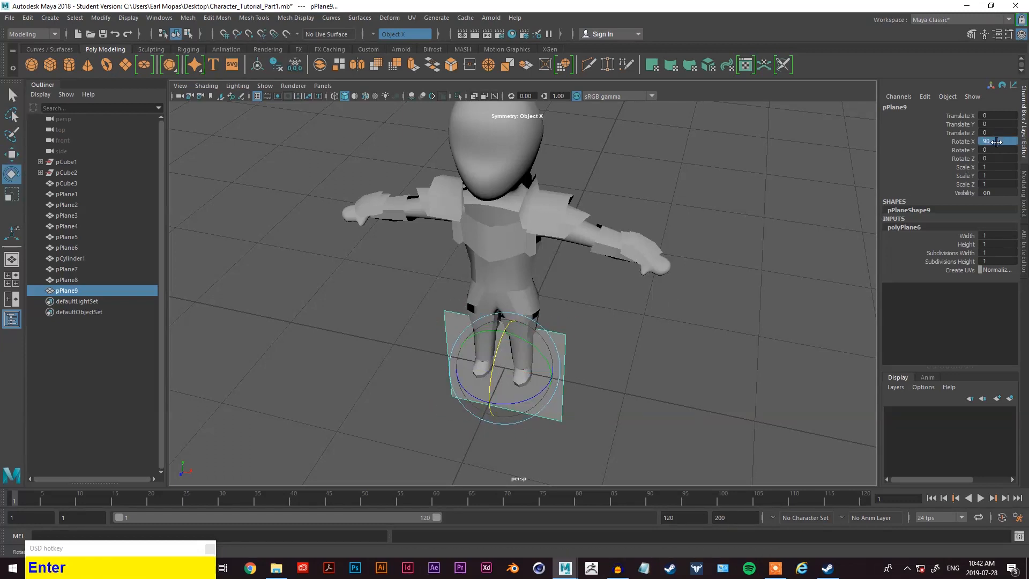
- Scale the upright plane down along X to about 0.179 to form a narrow strip
key("w")
key("e")
key("r")
key("q")
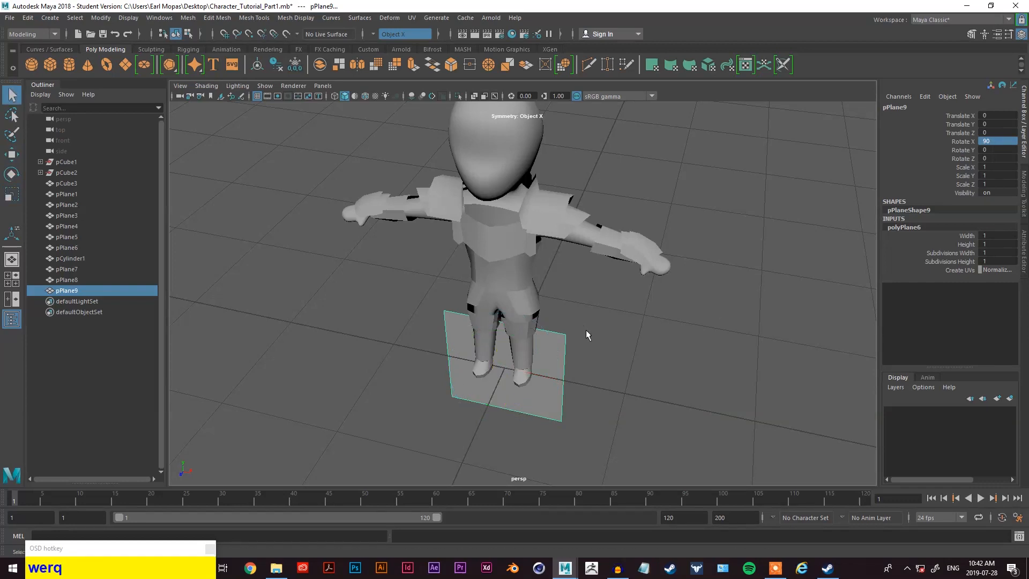
key("t")
key("r")
left_click_drag(553, 379, 515, 370)
left_click_drag(518, 369, 552, 343, "alt")
left_click_drag(551, 378, 537, 384)
- Move the strip in front of the body to about 0.236 in Z and raise it to span from chest to thighs
left_click_drag(538, 384, 429, 402, "alt")
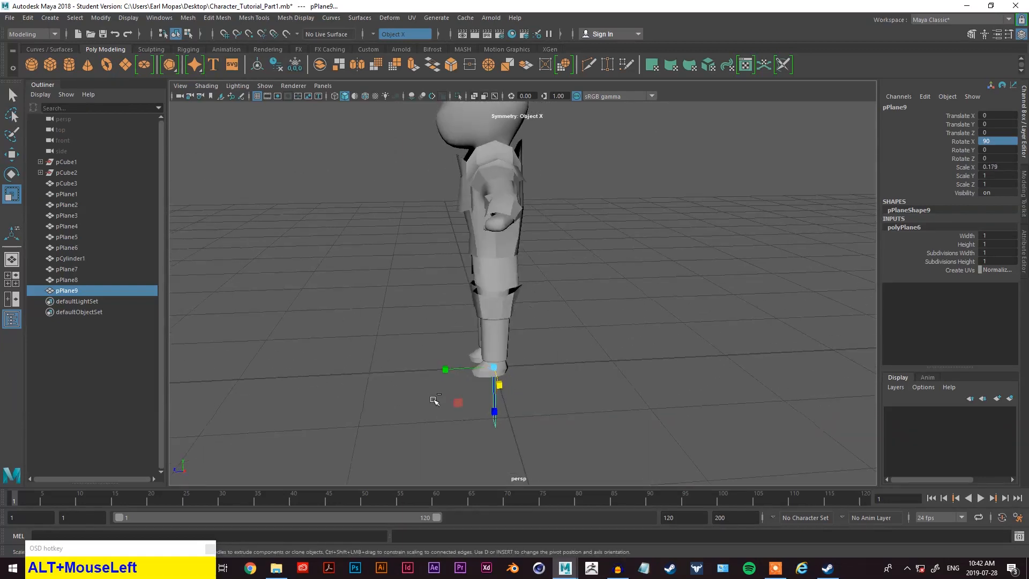
key("w")
left_click_drag(471, 374, 457, 373)
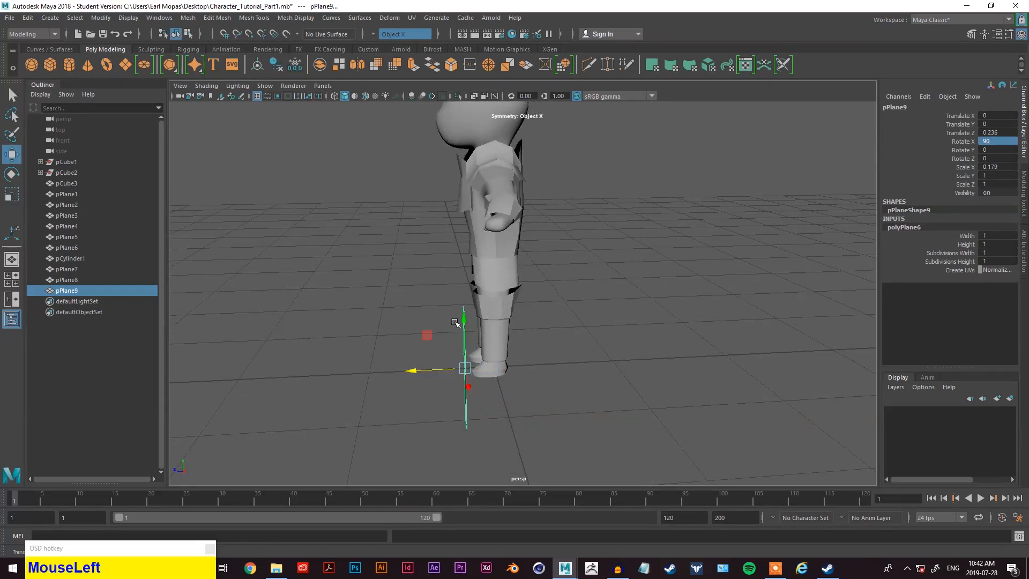
left_click_drag(464, 192, 464, 189)
left_click_drag(464, 189, 688, 321, "alt")
scroll(542, 241, "up", 3)
left_click_drag(679, 281, 434, 269)
scroll(669, 275, "up", 2)
- Try to add offset edge loops to the strip's side edges
right_click_drag(405, 260, 399, 235)
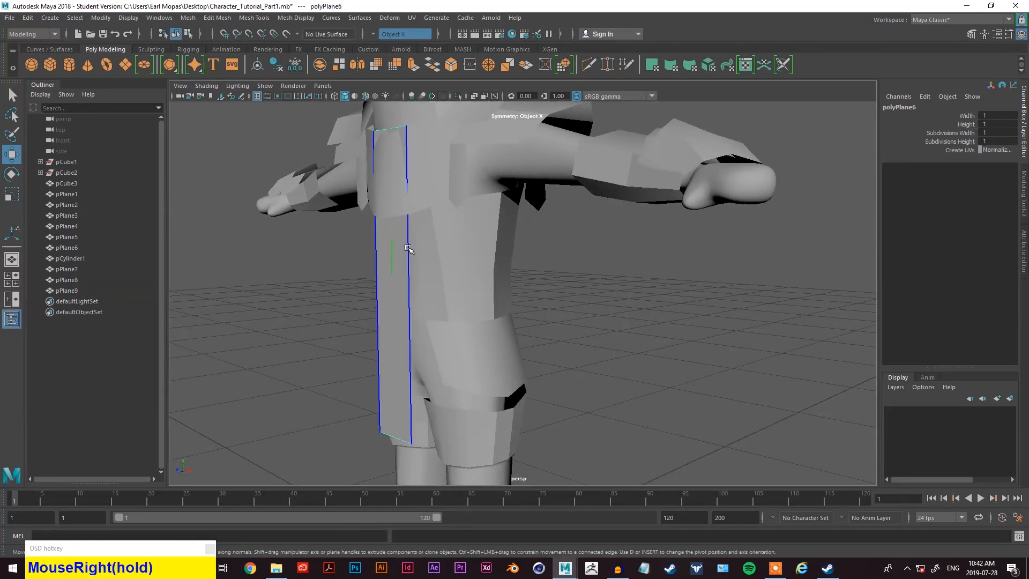
left_click(408, 248)
key("space")
left_click_drag(343, 270, 364, 378)
left_click(408, 294)
left_click(414, 281)
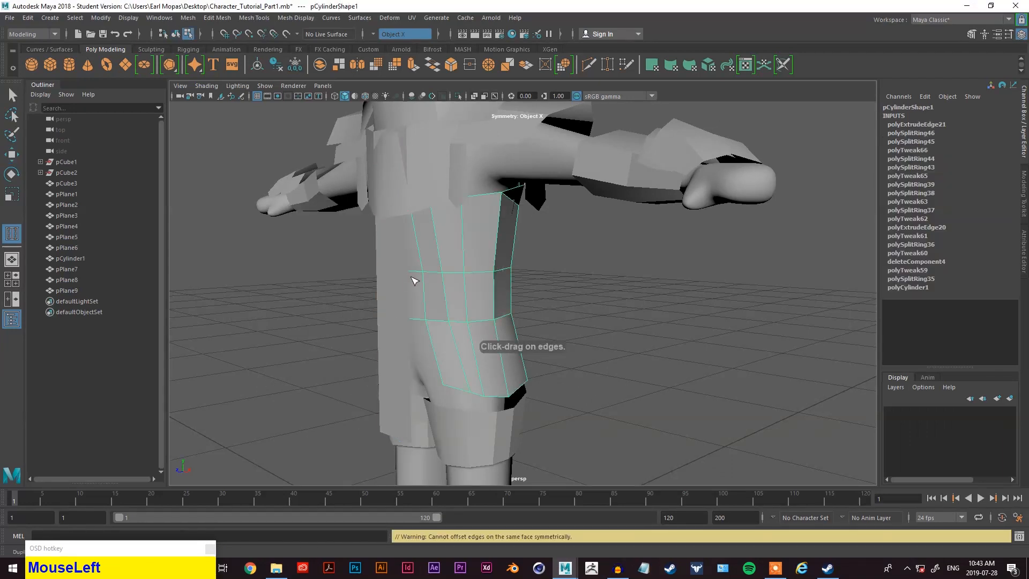
key("z")
key("z")
- Insert one lengthwise edge loop down the strip's centre and one horizontal edge loop across it at waist height
right_click_drag(587, 259, 627, 246)
left_click(441, 264)
left_click(395, 269)
right_click_drag(395, 268, 407, 241)
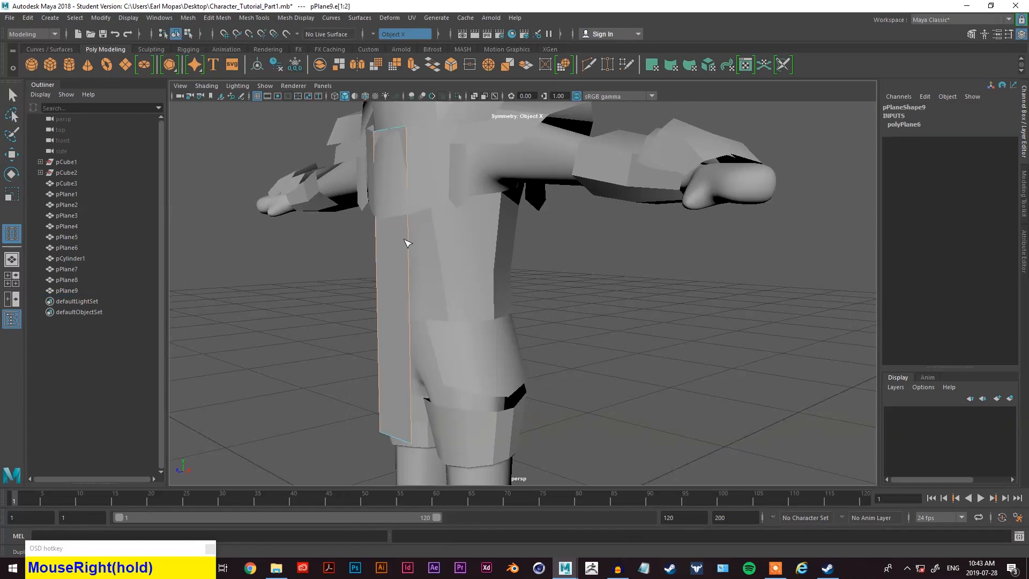
left_click(407, 244)
key("space")
key("space")
right_click_drag(383, 234, 391, 213)
key("space")
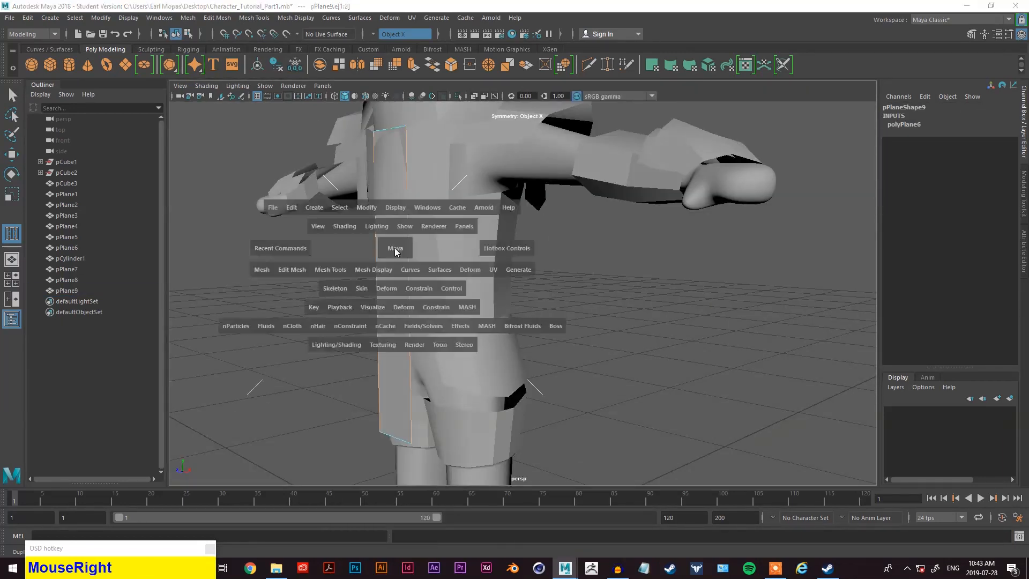
left_click_drag(340, 269, 346, 351)
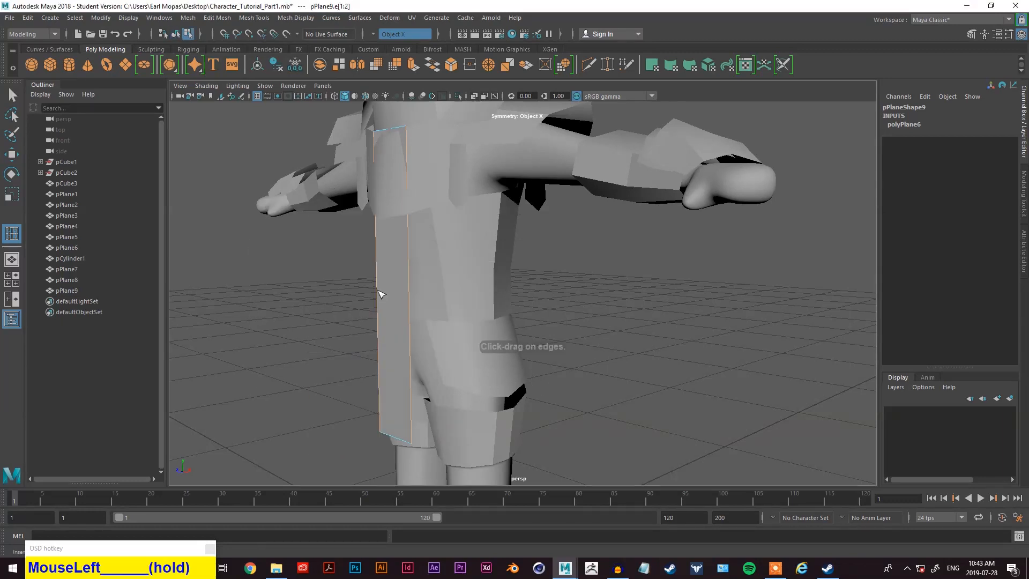
left_click(392, 437)
left_click_drag(393, 438, 410, 351)
- Select the strip's horizontal edge loop and push it back toward the waist so the strip bends there
right_click_drag(660, 258, 691, 244)
left_click(456, 299)
right_click_drag(454, 302, 490, 155)
key("q")
left_click_drag(471, 345, 413, 344, "alt")
left_click(409, 325)
right_click_drag(409, 316, 420, 345, "ctrl")
left_click_drag(419, 345, 357, 316, "alt")
key("alt+w")
left_click_drag(355, 281, 362, 281)
left_click_drag(362, 281, 387, 259, "alt")
mouse_move(380, 253)
left_mouse_down()
mouse_move(379, 240)
mouse_move(378, 261)
left_mouse_up()
- Select the strip's top edges and shift them slightly forward along Z at the chest plate
key("q")
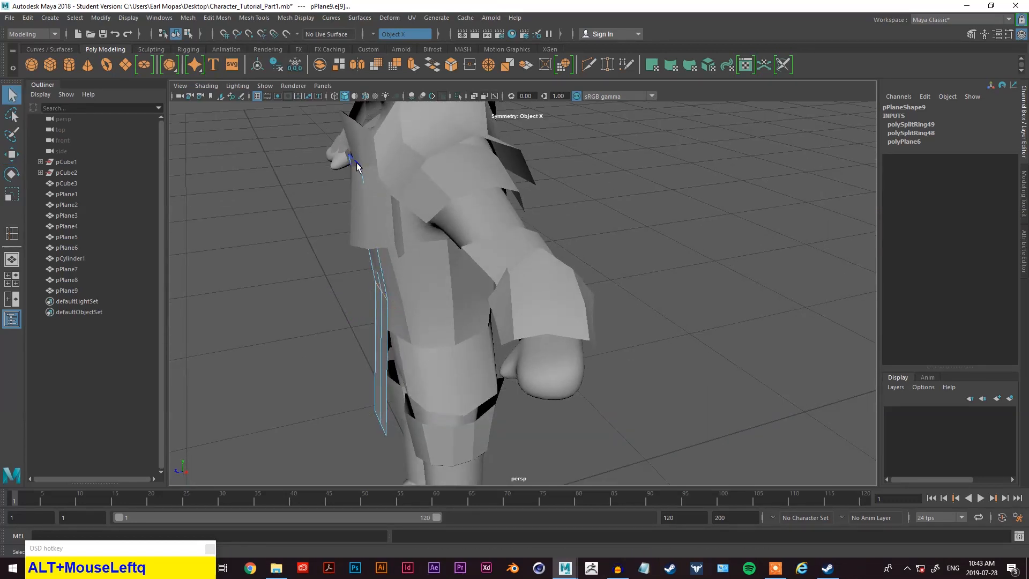
left_click_drag(358, 166, 432, 252, "alt")
key("w")
key("e")
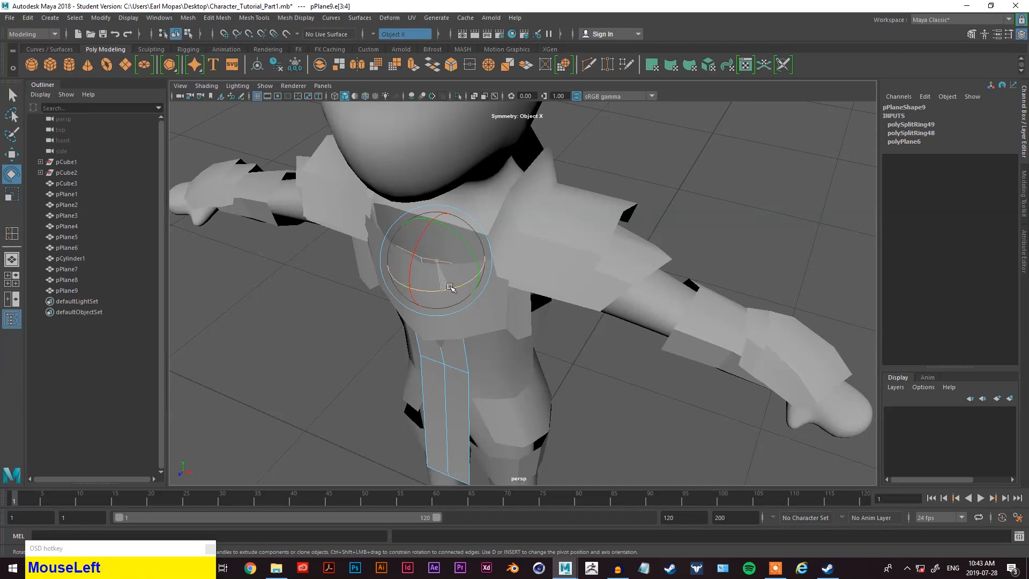
key("w")
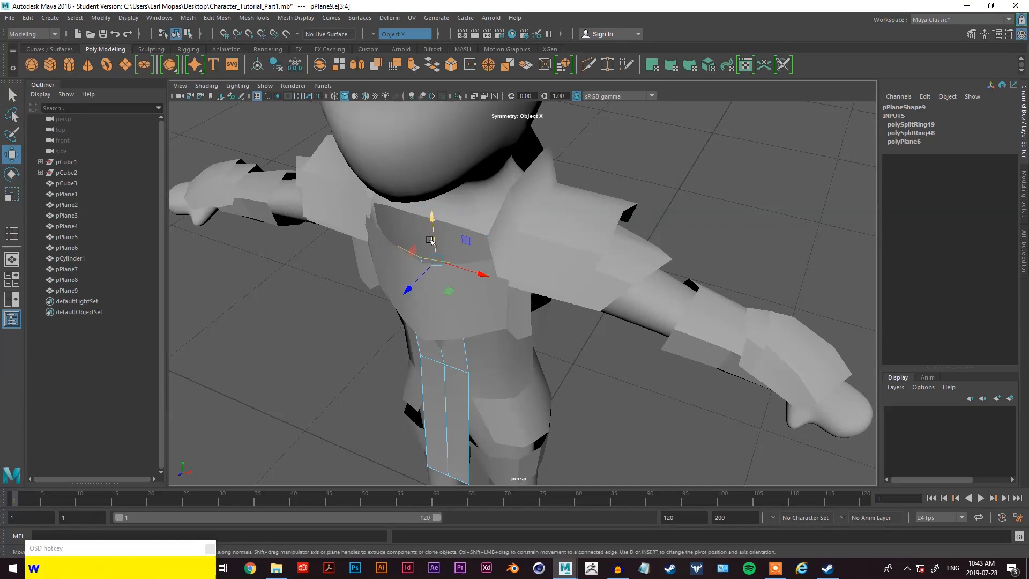
left_click_drag(441, 293, 368, 221, "alt")
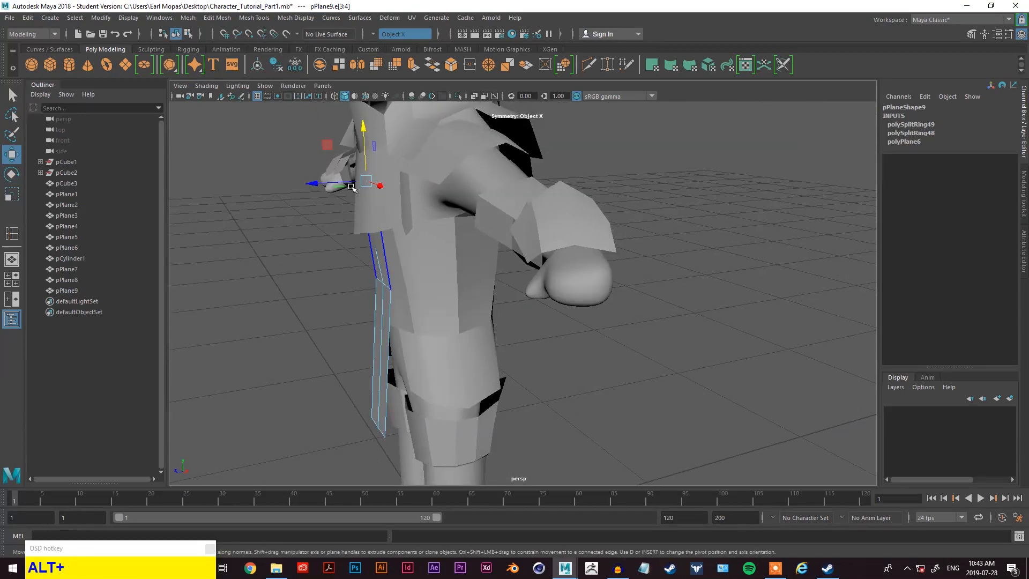
left_click_drag(352, 187, 348, 182)
- Select the strip's horizontal waist edges and scale them slightly narrower along X
key("q")
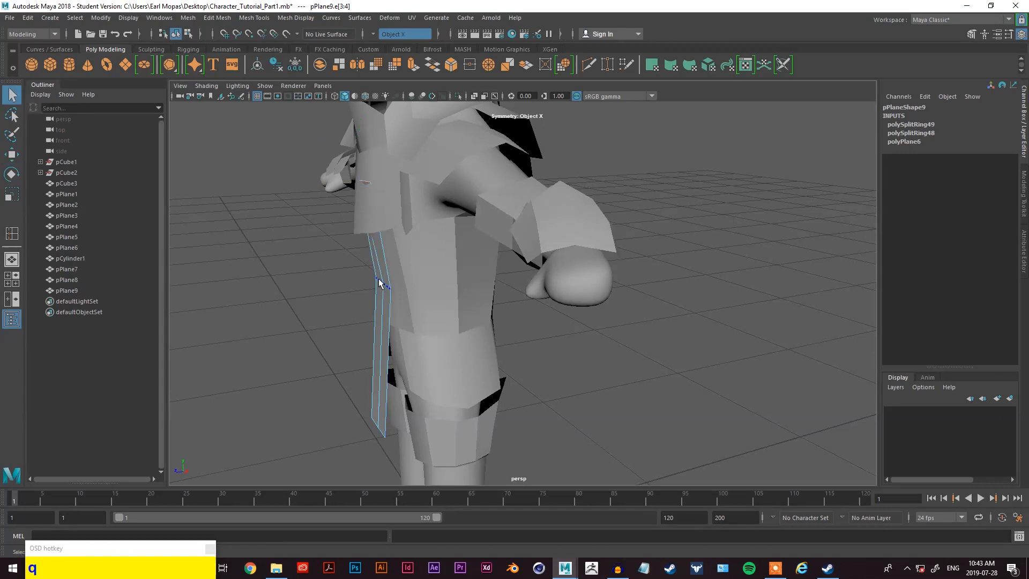
key("e")
left_click_drag(393, 294, 465, 292)
key("w")
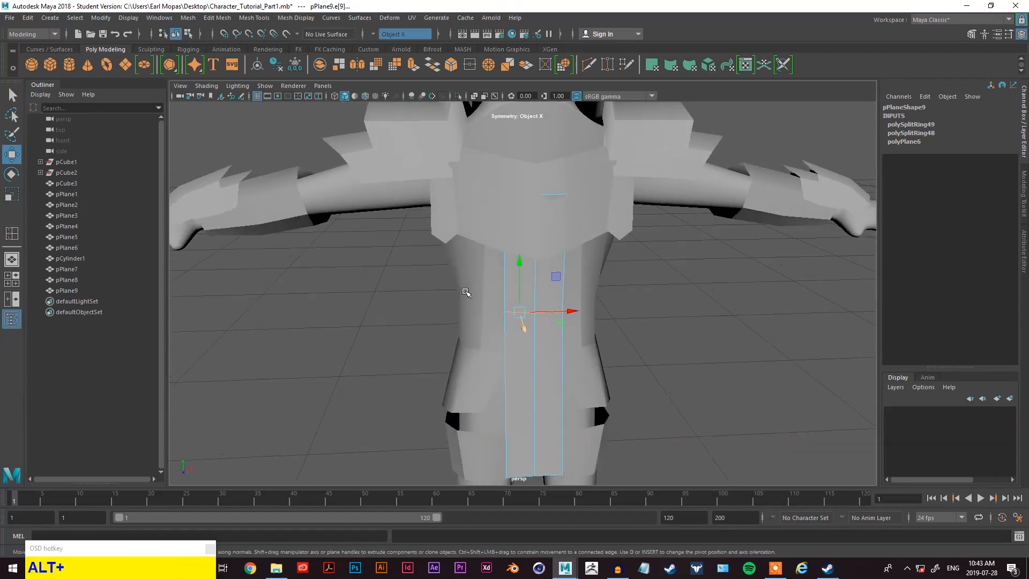
key("e")
key("r")
left_click(567, 312)
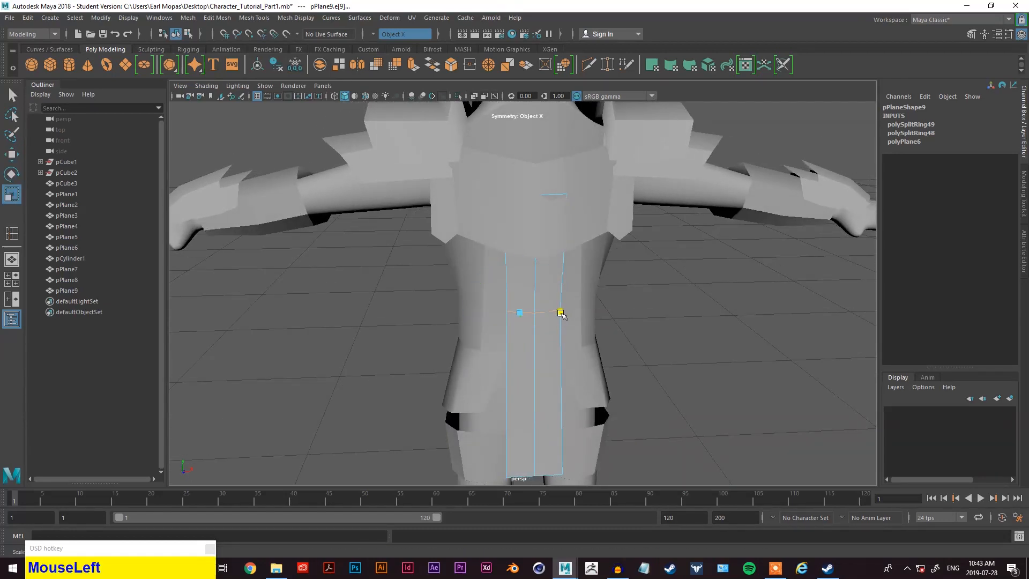
- Reselect the strip's top edges and tuck them behind the chest plate
left_click_drag(583, 395, 550, 336, "alt")
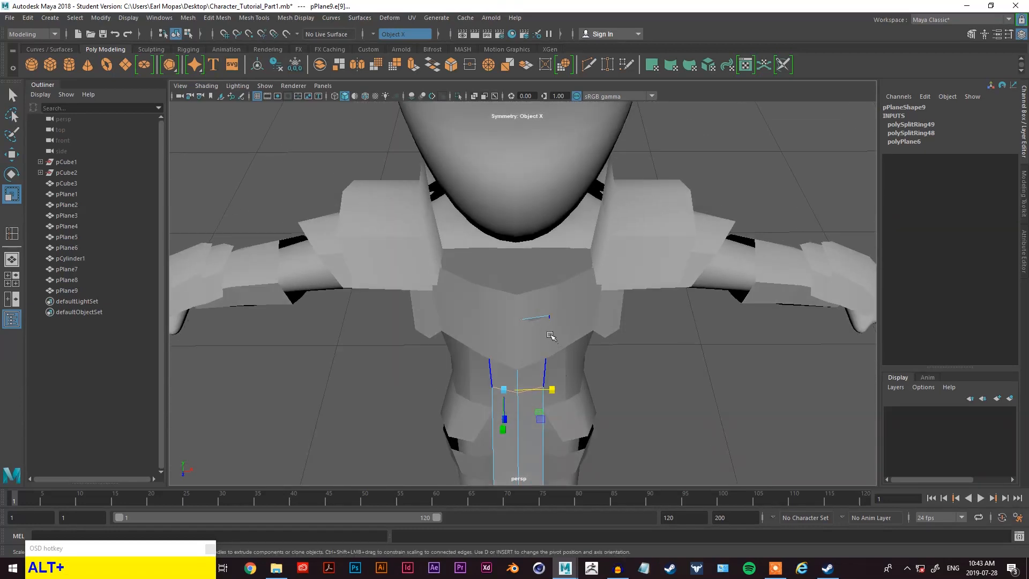
left_click(554, 341)
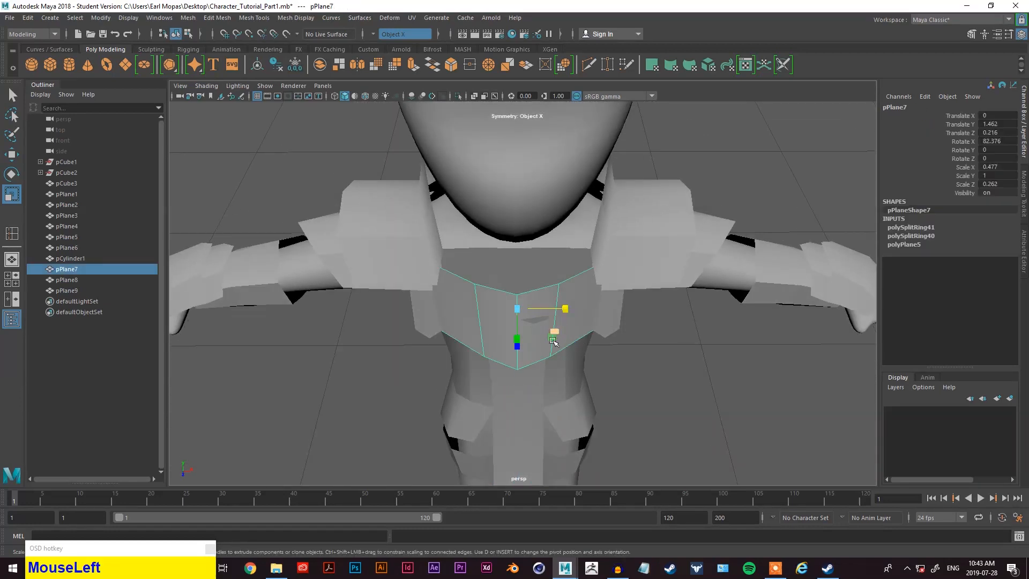
key("q")
left_click(532, 375)
mouse_move(535, 275)
right_mouse_down()
mouse_move(527, 320)
mouse_move(539, 265)
right_mouse_up()
key("w")
left_click(542, 359)
left_click_drag(540, 358, 554, 339, "alt")
scroll(518, 324, "down", 4)
scroll(557, 375, "up", 5)
scroll(568, 385, "down", 2)
- Rotate the strip's bottom edges symmetrically so the hem forms a central point, and return to object mode
left_click_drag(574, 386, 601, 390, "alt")
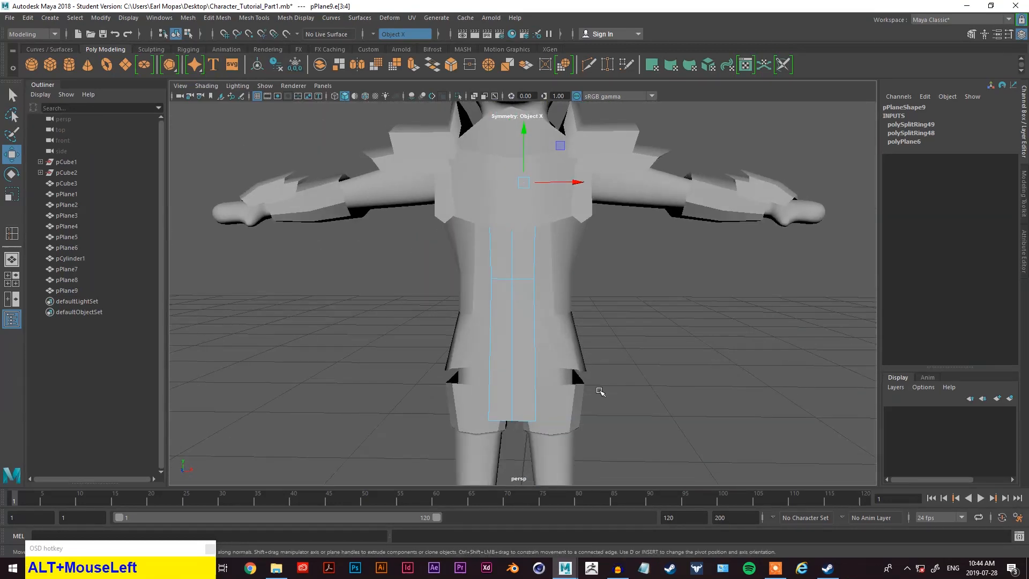
middle_click_drag(601, 391, 597, 348, "alt")
key("e")
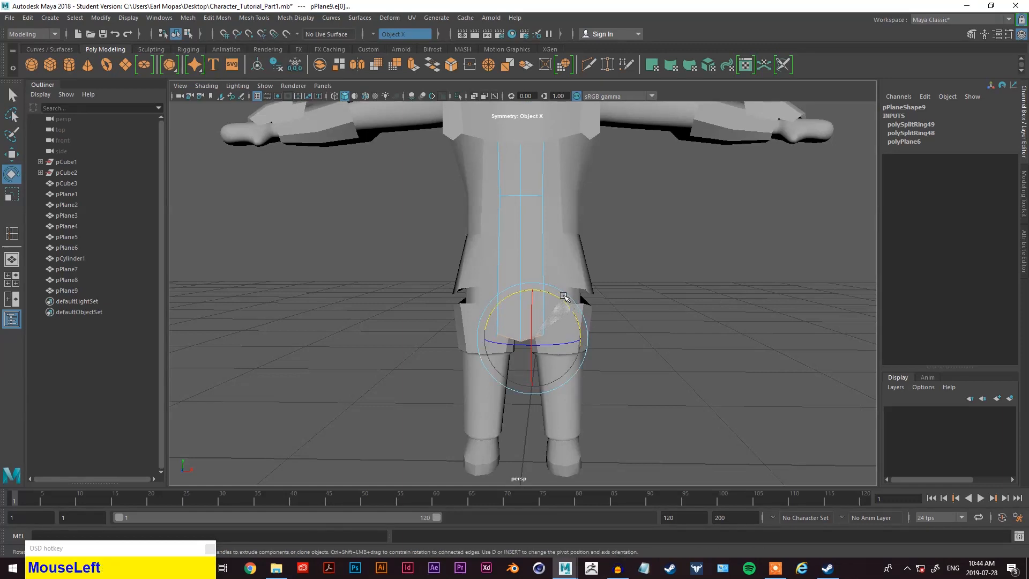
scroll(662, 279, "down", 5)
left_click(673, 290)
left_click_drag(673, 290, 741, 189, "alt")
right_click_drag(748, 162, 771, 156)
- Examine the front strip and the surrounding armor from several angles and distances
scroll(531, 257, "down", 3)
left_click_drag(531, 258, 581, 285, "alt")
scroll(609, 259, "down", 2)
middle_click_drag(581, 285, 571, 358, "alt")
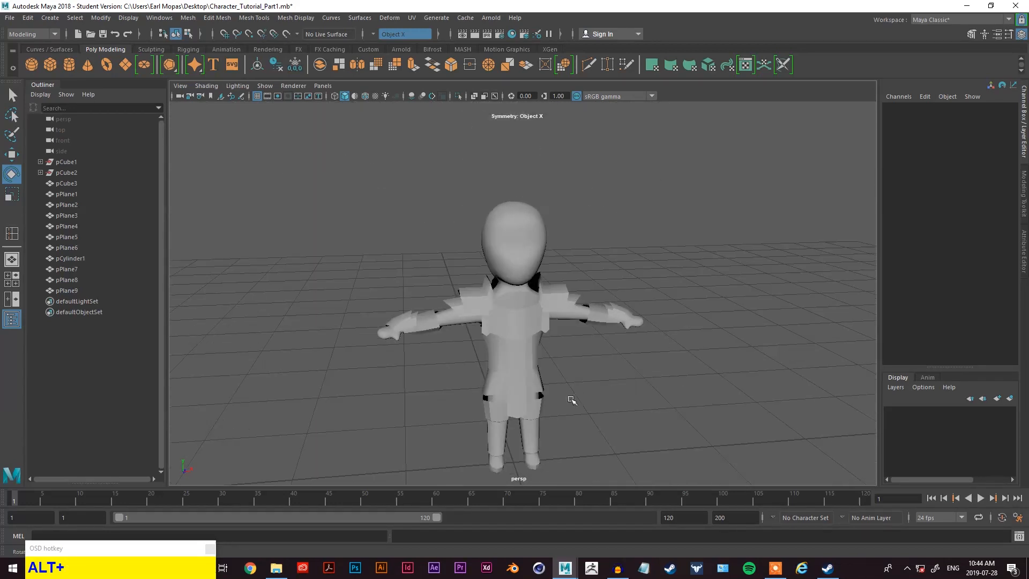
scroll(572, 356, "up", 3)
scroll(572, 351, "down", 1)
scroll(578, 350, "down", 1)
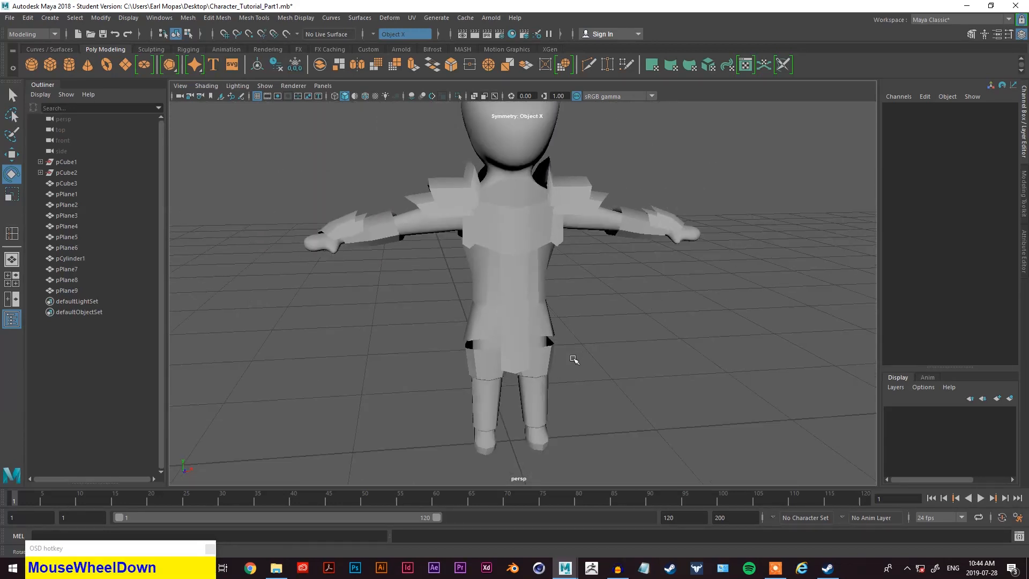
left_click_drag(581, 352, 554, 356, "alt")
middle_click_drag(554, 356, 549, 310, "alt")
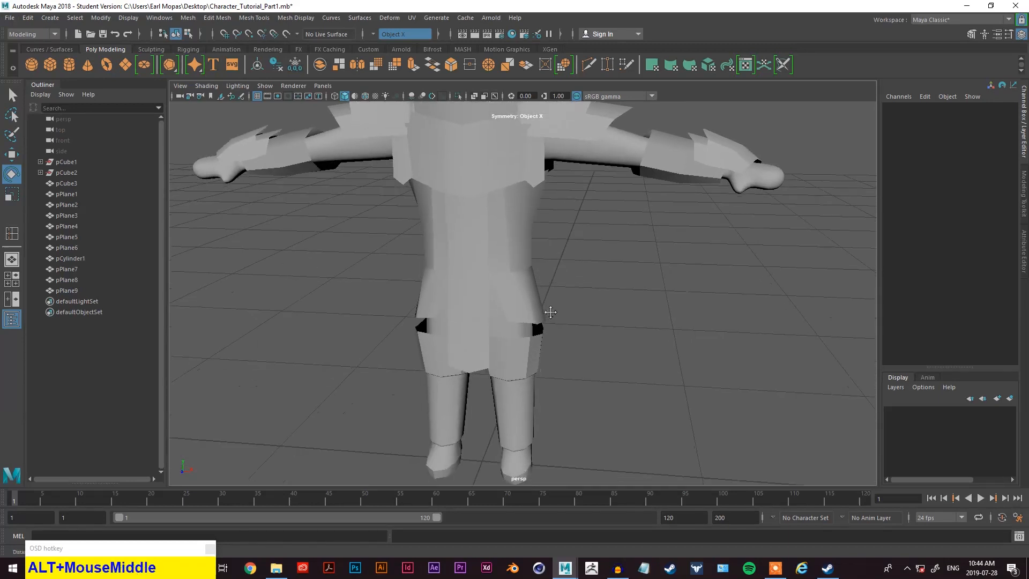
scroll(555, 313, "down", 2)
mouse_move(555, 313)
left_mouse_down("alt")
mouse_move(529, 346)
mouse_move(415, 351)
mouse_move(408, 322)
mouse_move(555, 308)
left_mouse_up("alt")
scroll(555, 306, "up", 3)
scroll(555, 307, "down", 2)
- Create a polygon cylinder and set its axis subdivisions to 10
key("space")
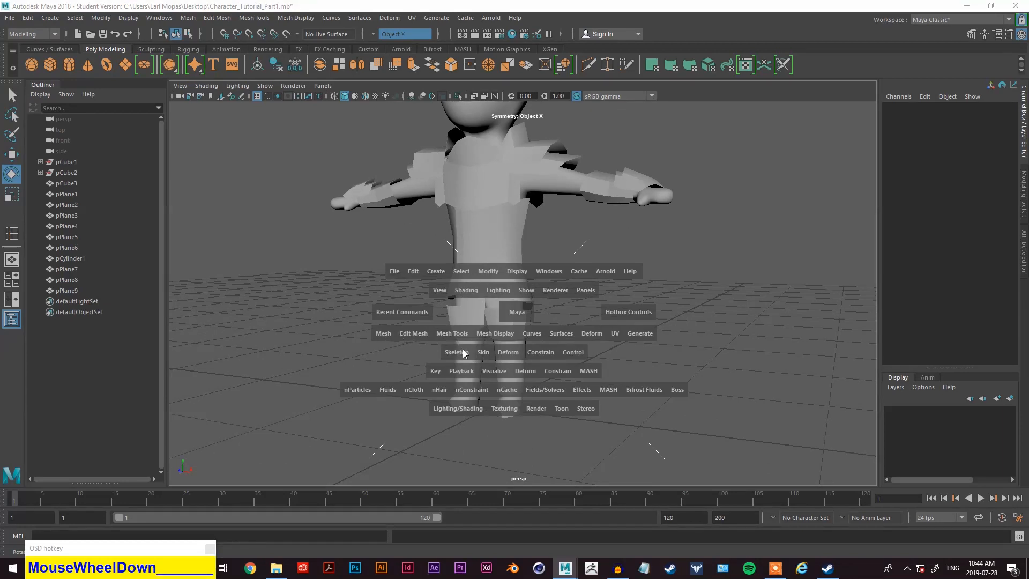
left_click_drag(442, 271, 641, 346)
scroll(585, 318, "down", 2)
left_click_drag(586, 318, 557, 322, "alt")
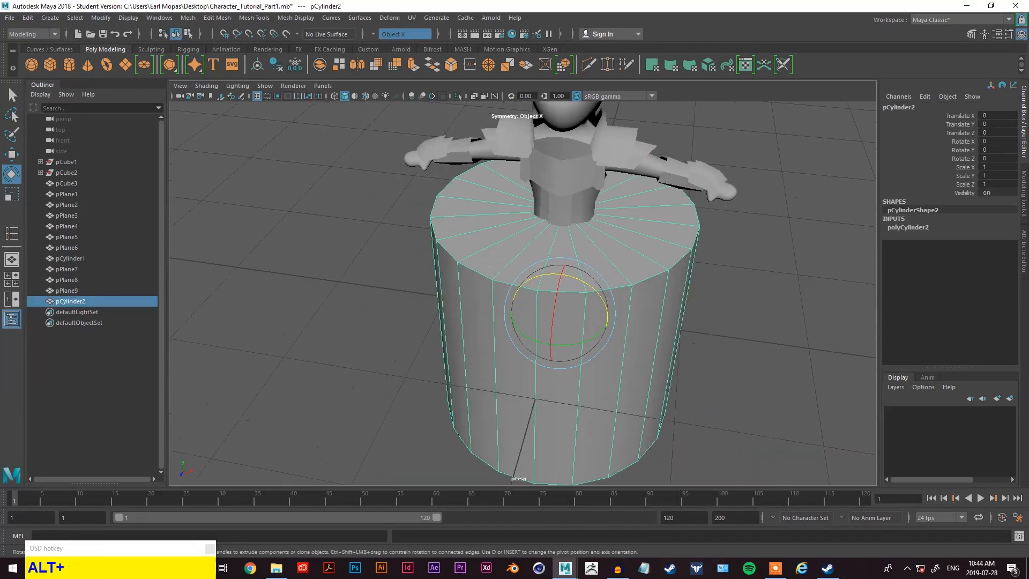
left_click(919, 226)
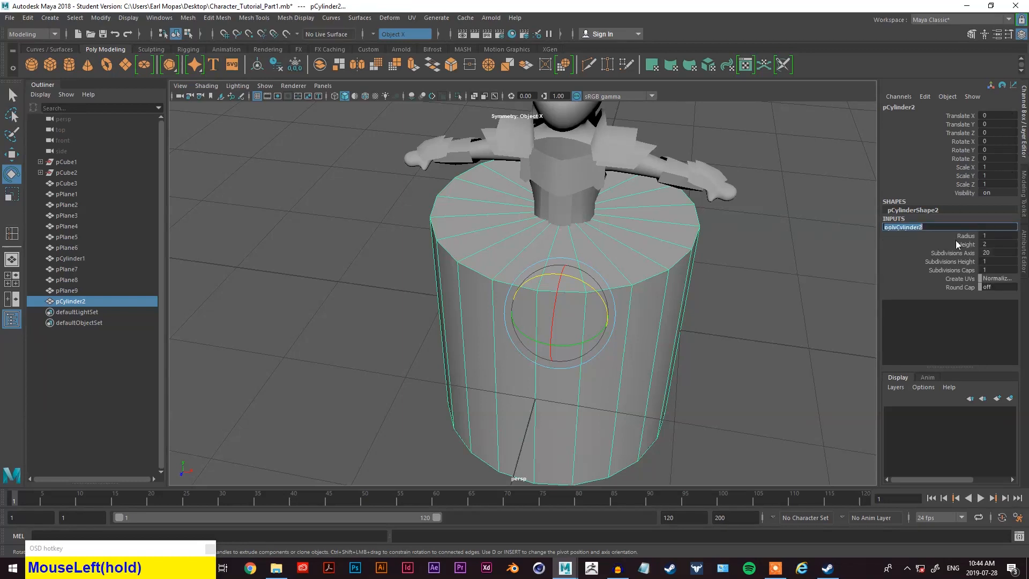
mouse_move(993, 257)
left_mouse_down()
mouse_move(967, 256)
mouse_move(983, 253)
left_mouse_up()
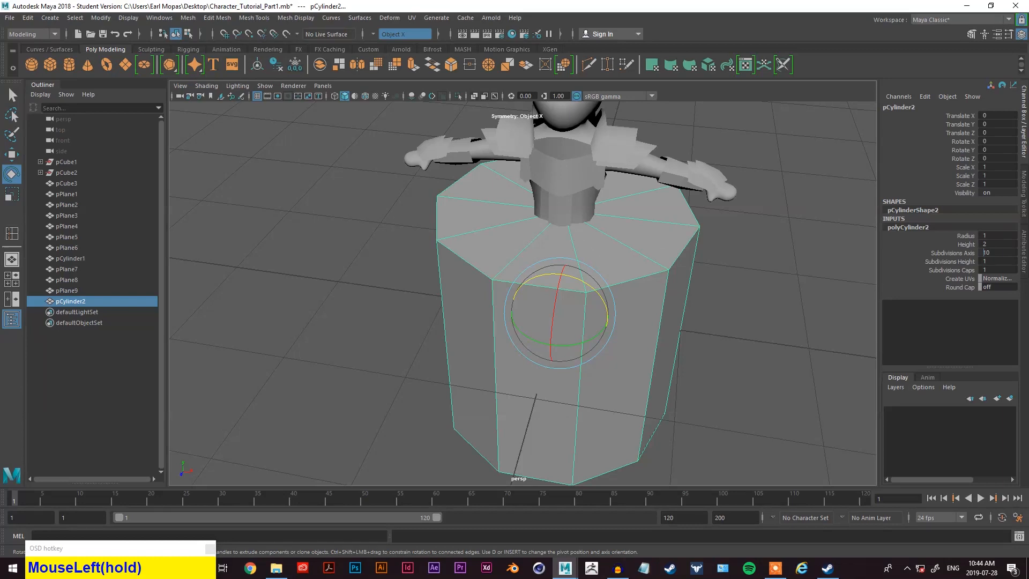
left_click_drag(744, 295, 737, 264, "alt")
right_click_drag(743, 246, 766, 238)
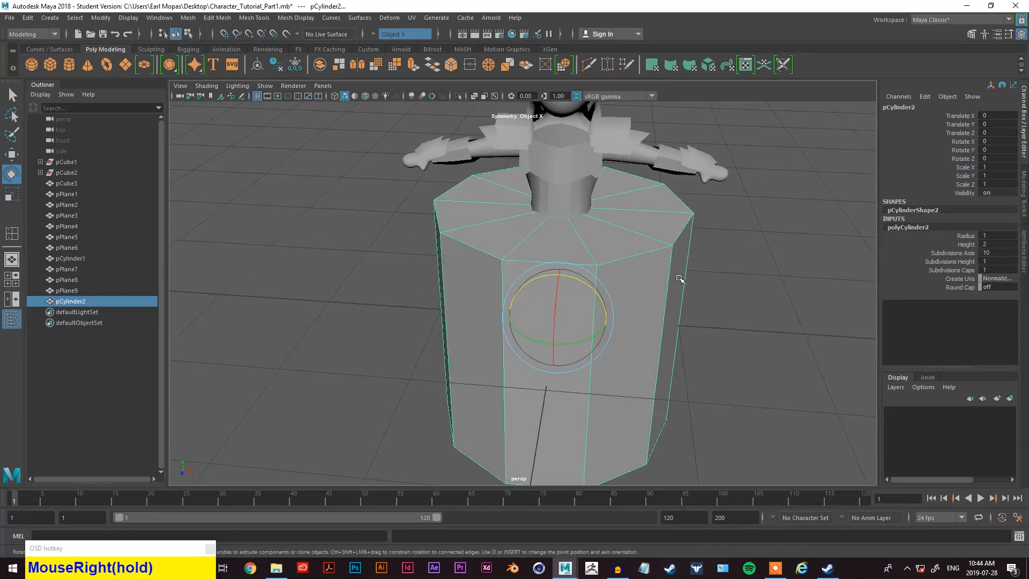
- Flatten the cylinder to a Y scale of about 0.035 and raise it to about 0.978 in Y at the waist
key("w")
key("q")
key("e")
key("r")
left_click_drag(563, 278, 576, 328)
- Shrink the flattened cylinder around the body to about 0.266 in X and 0.343 in Z
left_click_drag(576, 328, 689, 233, "alt")
key("w")
key("e")
key("r")
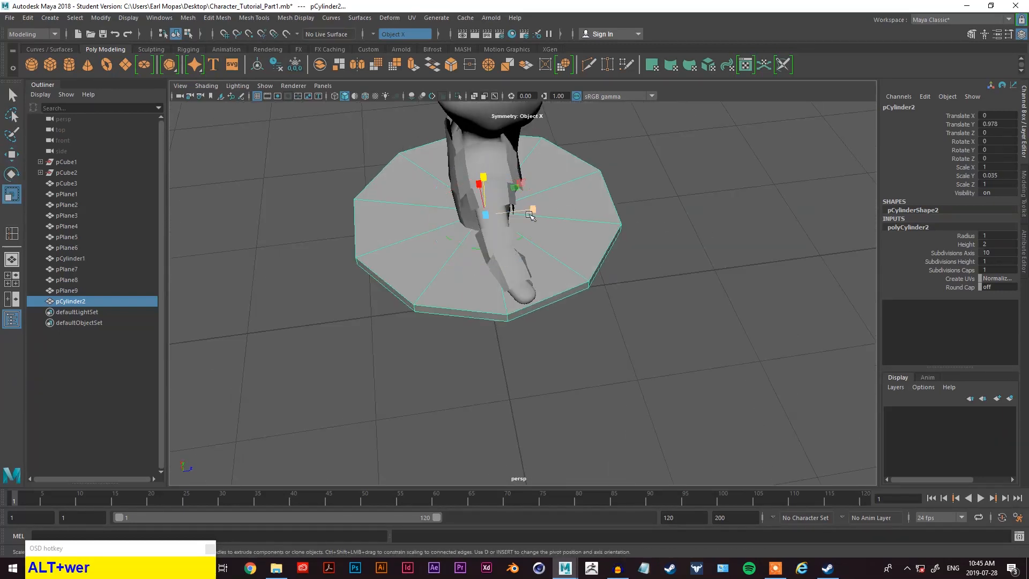
left_click_drag(525, 211, 387, 210)
left_click_drag(613, 225, 477, 204)
- Tighten the belt cylinder around the waist by scaling it to about 0.259 in X and 0.244 in Z
scroll(536, 209, "up", 5)
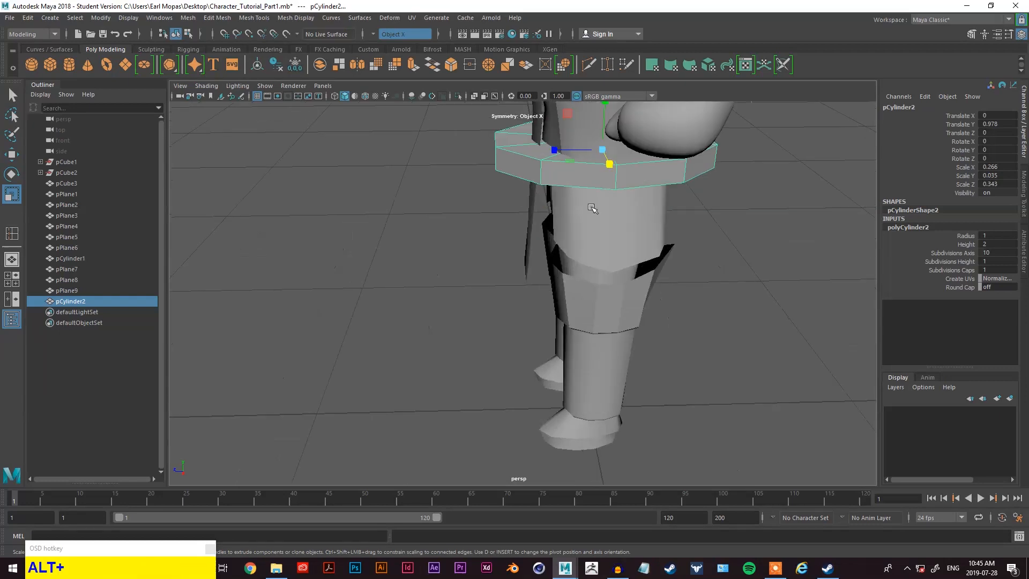
middle_click_drag(593, 206, 481, 329, "alt")
left_click_drag(472, 330, 555, 330)
left_click_drag(618, 317, 615, 314)
left_click_drag(615, 314, 621, 262, "alt")
scroll(585, 295, "up", 3)
middle_click_drag(620, 261, 567, 318, "alt")
left_click_drag(567, 318, 591, 276, "alt")
key("alt+x")
right_click_drag(628, 270, 628, 279)
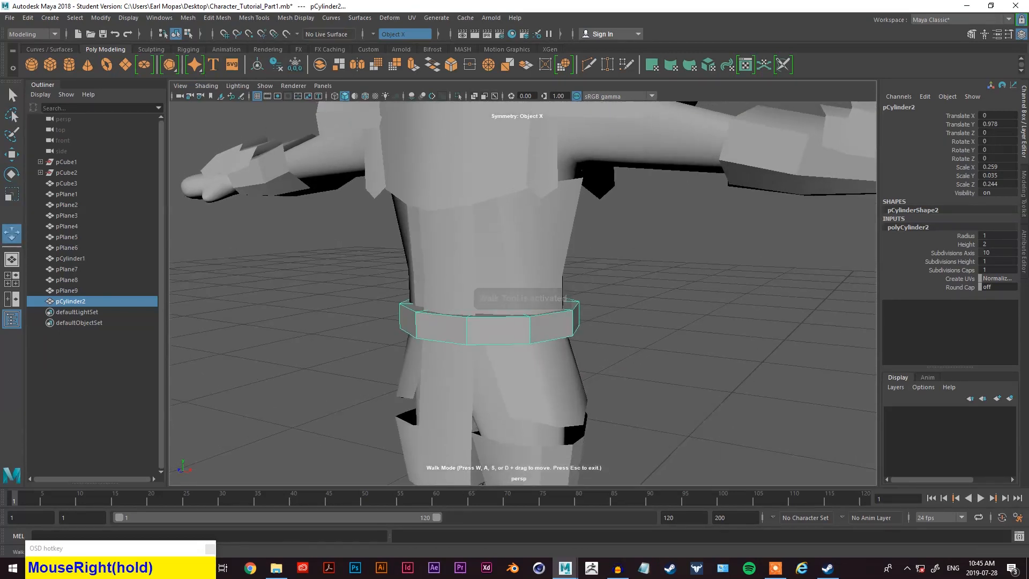
key("Escape")
middle_click_drag(622, 279, 601, 310, "alt")
left_click_drag(602, 310, 676, 292, "alt")
scroll(604, 265, "down", 5)
key("w")
key("e")
key("r")
left_click_drag(528, 255, 697, 260)
scroll(604, 261, "down", 4)
scroll(610, 287, "up", 5)
- Delete all upper and lower cap faces of the belt cylinder, keeping only its outer band around the waist
right_click_drag(697, 259, 699, 274)
right_click_drag(707, 240, 697, 288)
key("q")
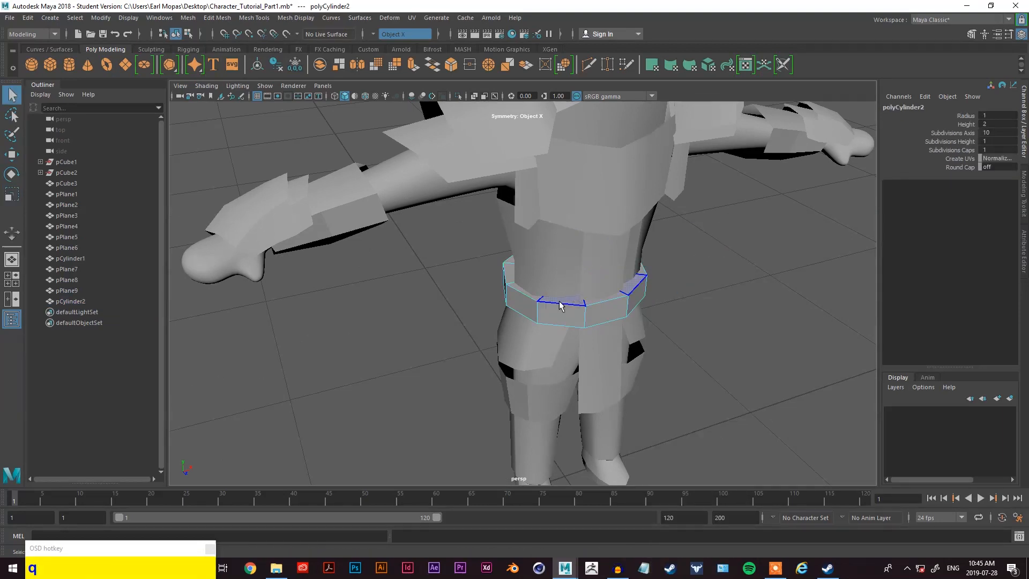
left_click(560, 301)
left_click(587, 303, "shift")
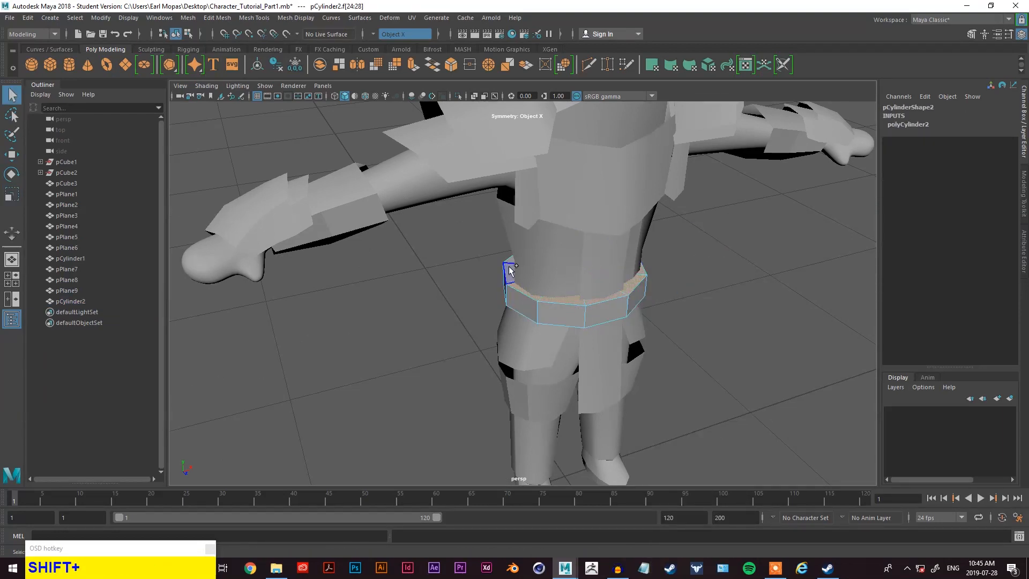
left_click_drag(494, 285, 509, 242, "alt")
left_click(542, 262, "shift")
left_click(502, 255, "shift")
left_click(497, 295, "shift")
left_click_drag(497, 294, 618, 325, "alt")
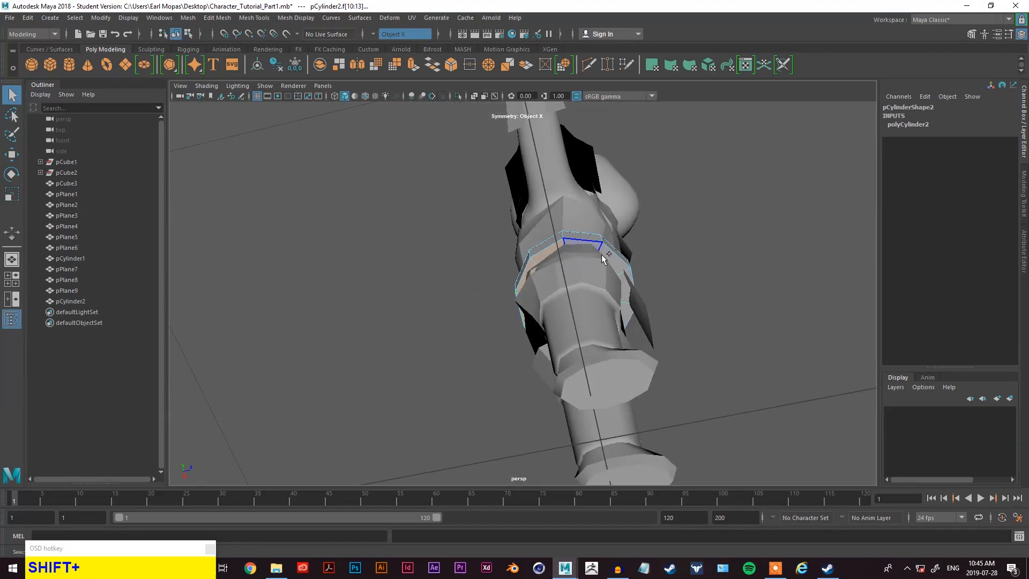
left_click_drag(624, 275, 636, 326, "alt")
left_click(626, 279, "shift")
key("alt+x")
key("Delete")
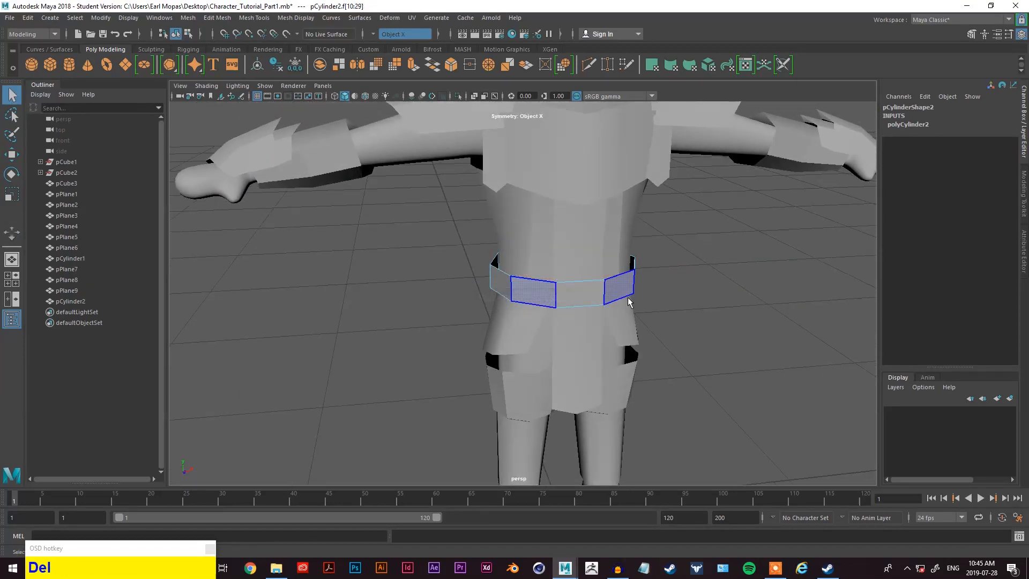
- Return the belt to object mode and clear the selection
mouse_move(664, 289)
left_mouse_down("alt")
mouse_move(660, 269)
mouse_move(602, 236)
mouse_move(611, 202)
mouse_move(660, 279)
left_mouse_up("alt")
right_click_drag(737, 211, 745, 200)
left_click(745, 200)
scroll(596, 277, "down", 5)
left_click(595, 278)
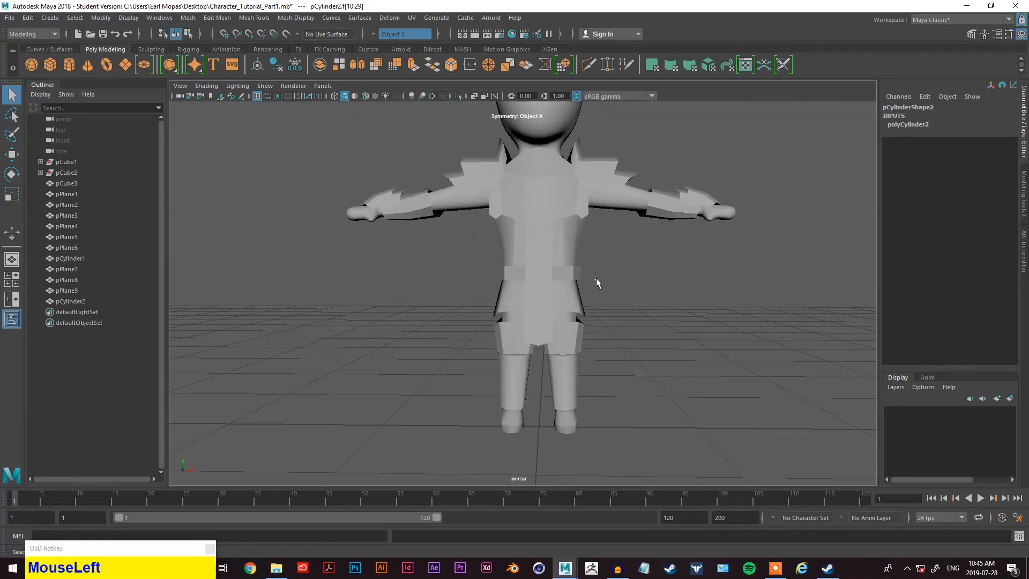
- Examine how the open belt band fits with the front cloth strip and the waist armor from the front and sides
scroll(615, 275, "down", 4)
left_click_drag(615, 275, 533, 298, "alt")
left_click_drag(537, 236, 564, 191, "alt")
scroll(704, 263, "down", 3)
left_click_drag(533, 328, 521, 313, "alt")
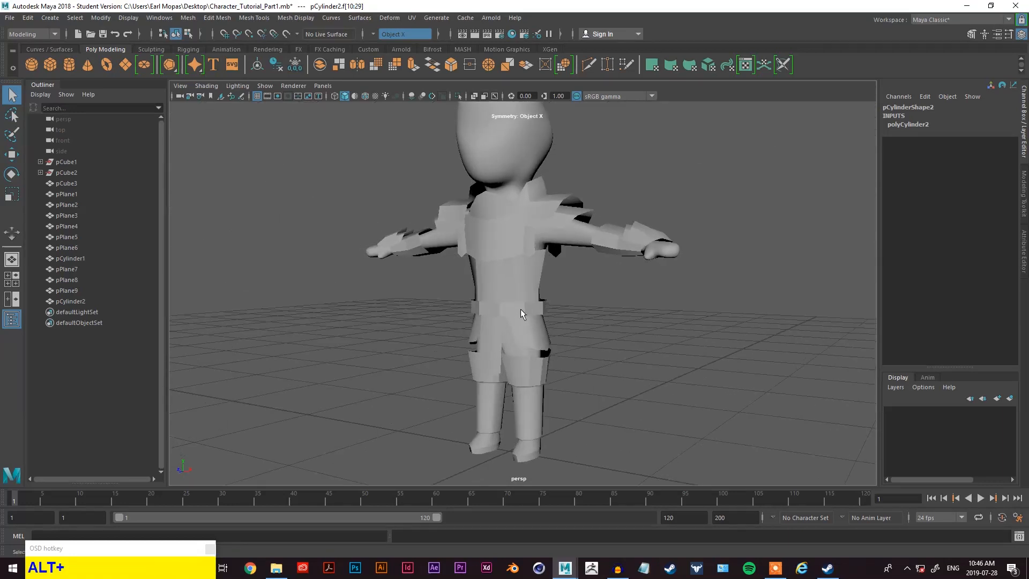
left_click_drag(552, 346, 517, 284, "alt")
scroll(594, 307, "down", 6)
scroll(594, 307, "up", 5)
right_click(582, 300)
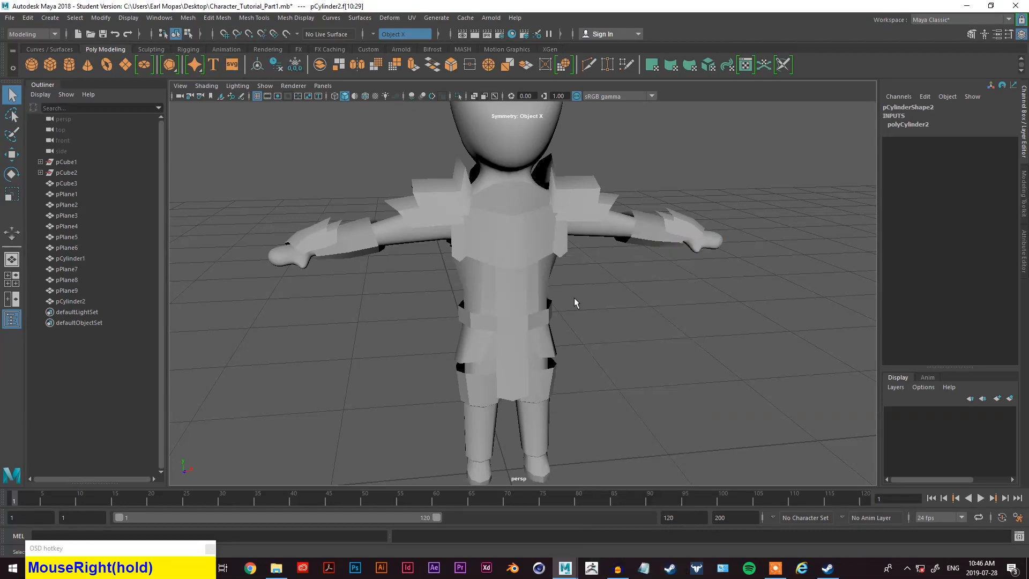
left_click(531, 344)
scroll(557, 333, "down", 2)
scroll(556, 333, "up", 2)
left_click_drag(644, 344, 579, 393, "alt")
key("w")
key("e")
key("r")
key("q")
key("w")
key("e")
key("e")
key("r")
key("q")
key("w")
right_click(583, 260)
left_click(637, 237)
left_click(649, 182)
scroll(650, 185, "down", 5)
- Inspect the complete armored character from above, behind and the front to check the overall shape of the armor pieces
left_click_drag(594, 229, 557, 324, "alt")
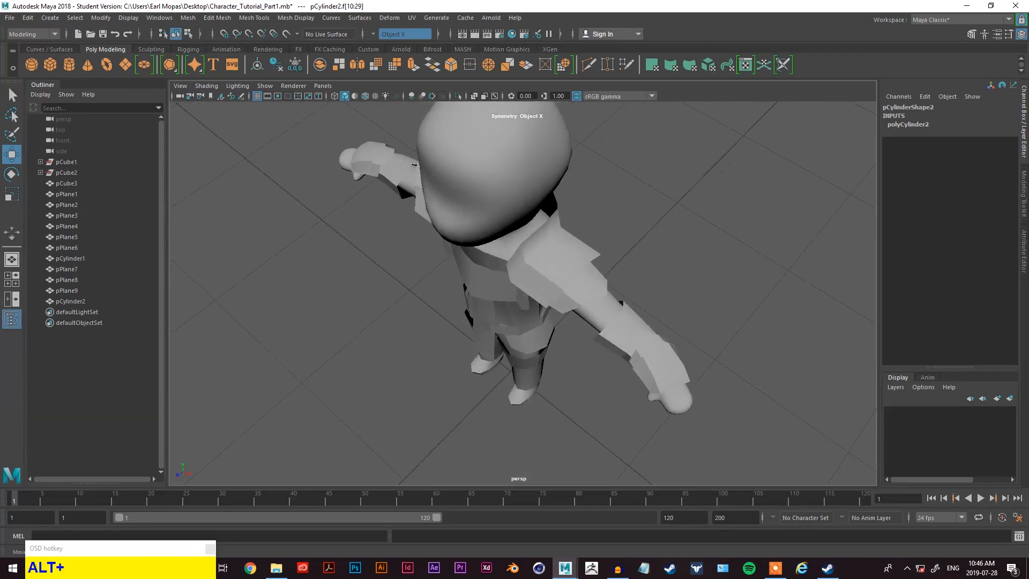
middle_click_drag(652, 295, 620, 339, "alt")
left_click_drag(620, 340, 581, 323, "alt")
scroll(589, 351, "up", 2)
scroll(574, 356, "down", 3)
scroll(573, 356, "up", 3)
scroll(579, 343, "down", 2)
scroll(574, 250, "up", 3)
left_click_drag(590, 244, 604, 230, "alt")
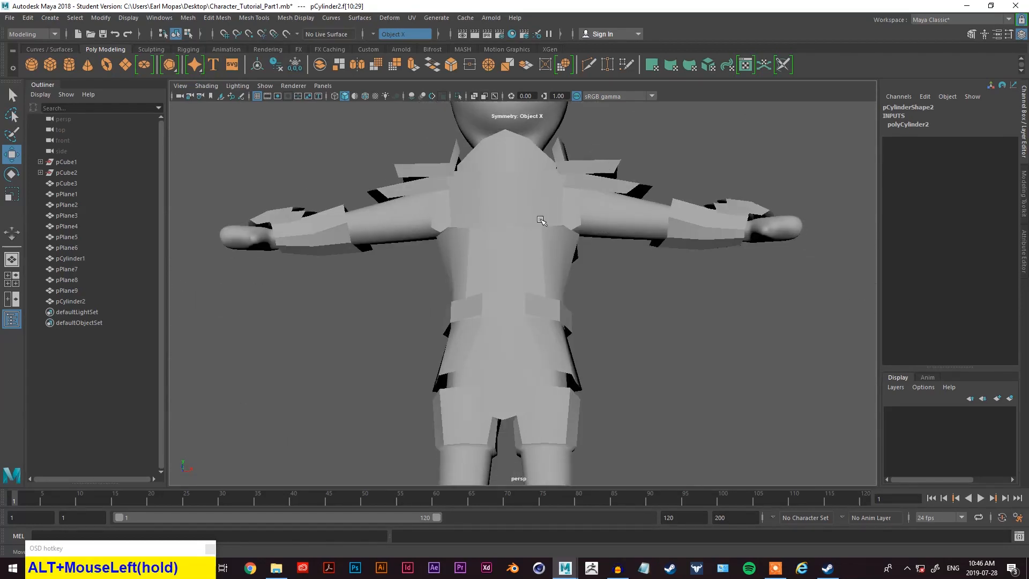
scroll(545, 229, "down", 3)
left_click_drag(545, 230, 595, 301, "alt")
scroll(622, 280, "down", 2)
middle_click_drag(622, 253, 590, 248, "alt")
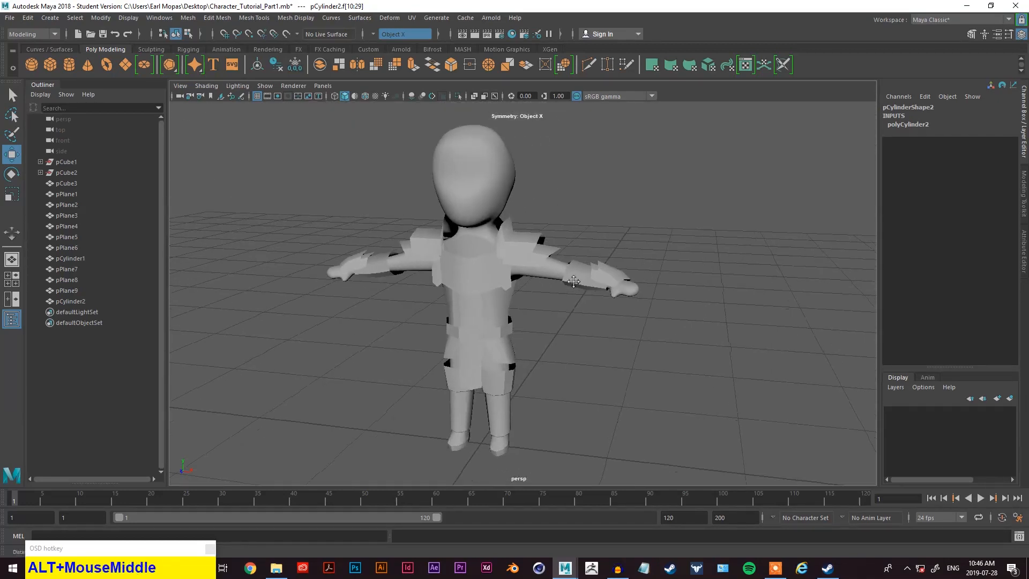